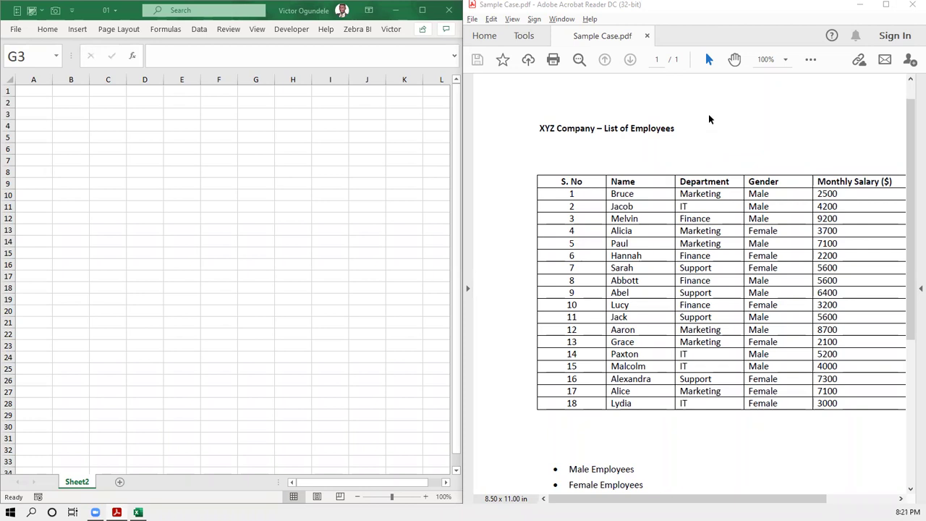
- Bring the Sample Case.pdf window in Acrobat Reader into focus beside the empty Excel sheet
left_click(708, 116)
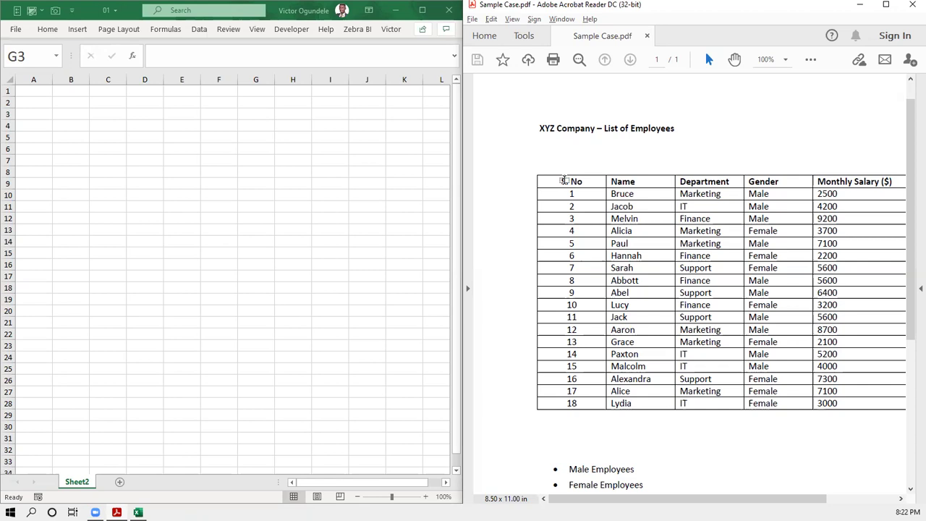
left_click_drag(566, 180, 580, 411)
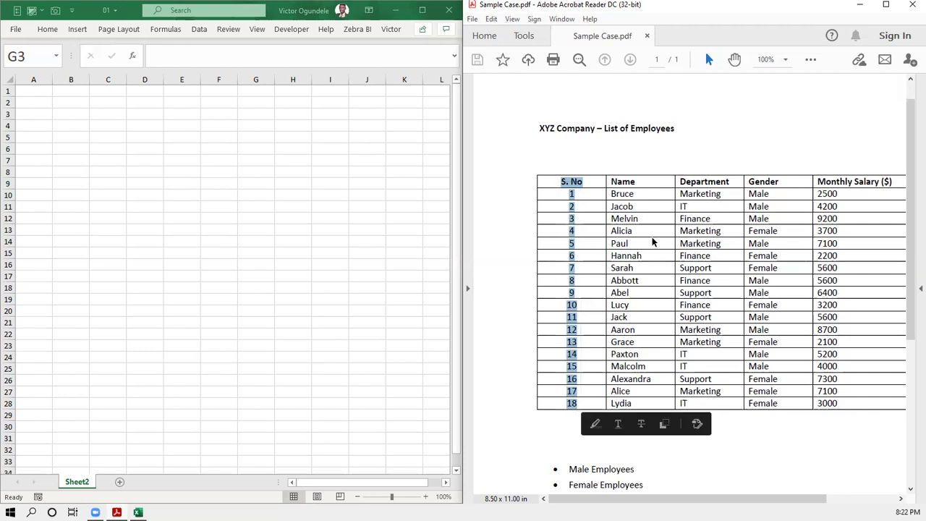
left_click(668, 152)
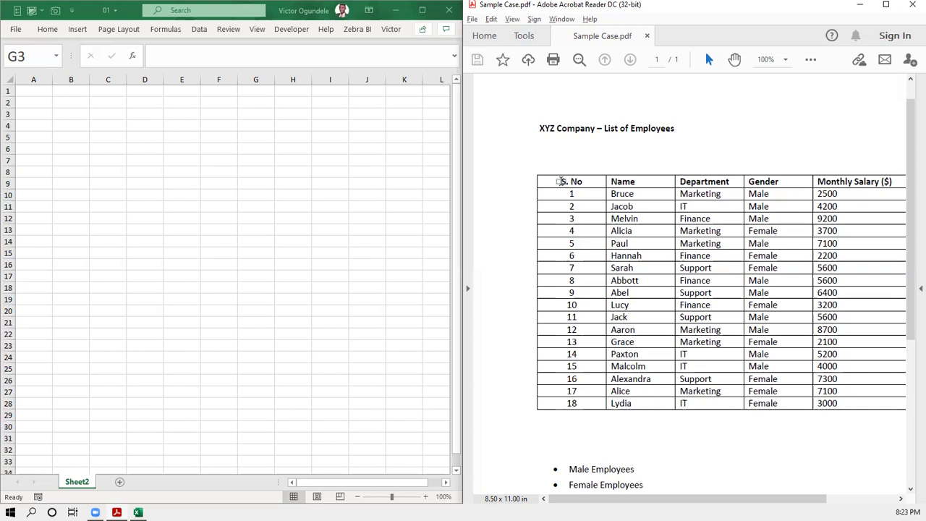
left_click_drag(575, 182, 581, 410)
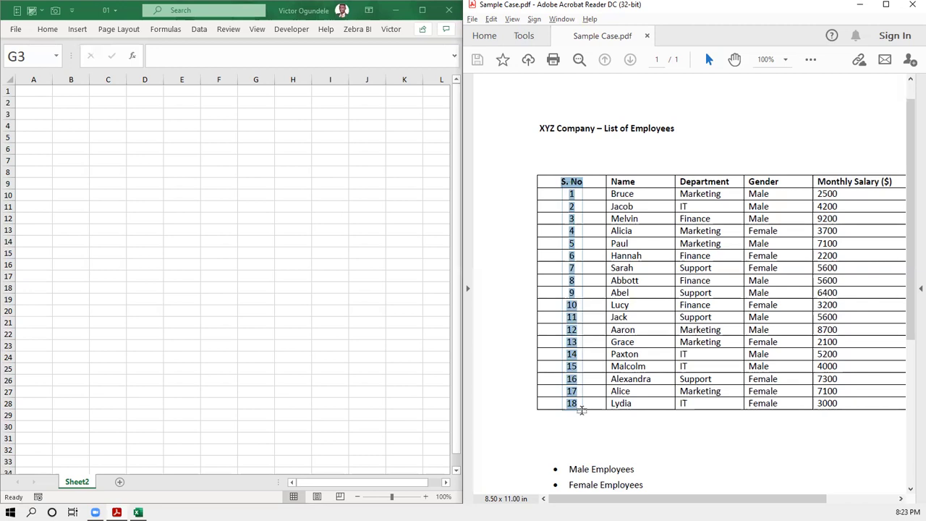
left_click_drag(581, 410, 582, 411)
left_click_drag(581, 412, 579, 408)
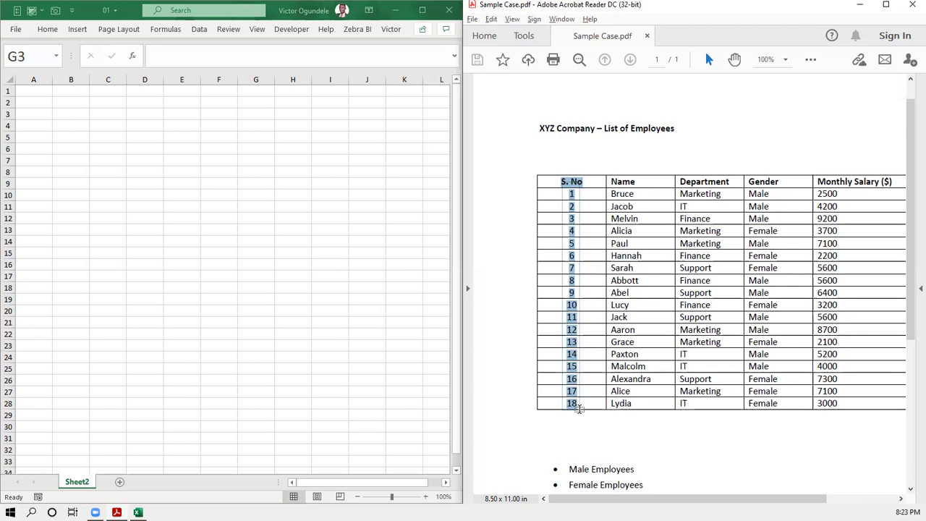
left_click_drag(579, 409, 579, 409)
left_click(583, 157)
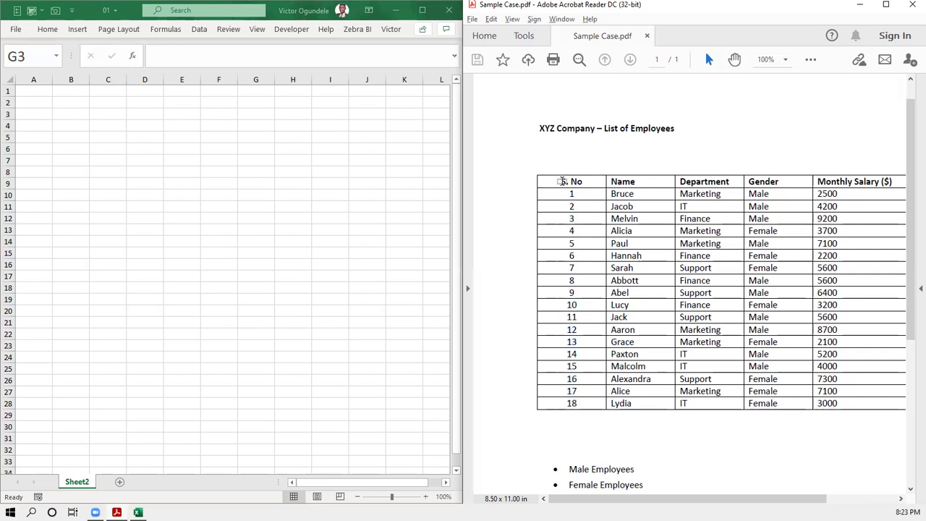
left_click_drag(562, 181, 578, 403)
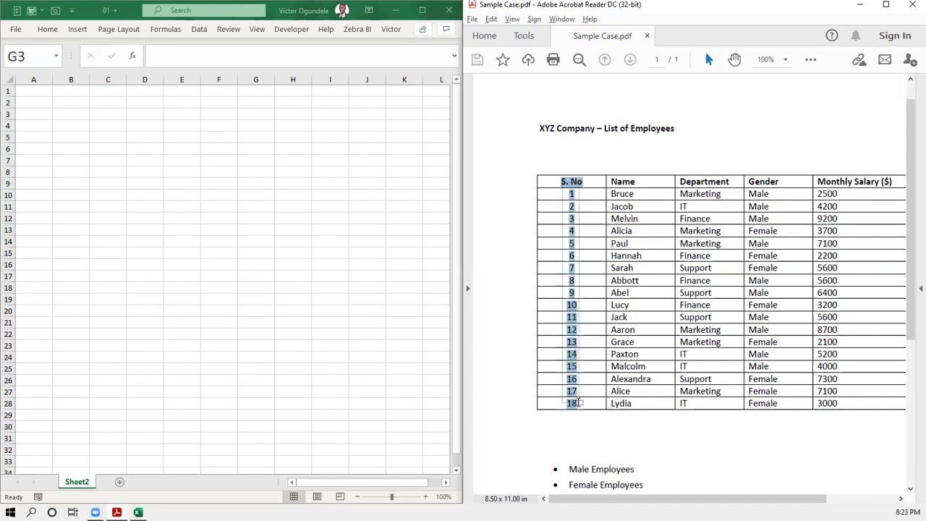
left_click_drag(579, 402, 577, 405)
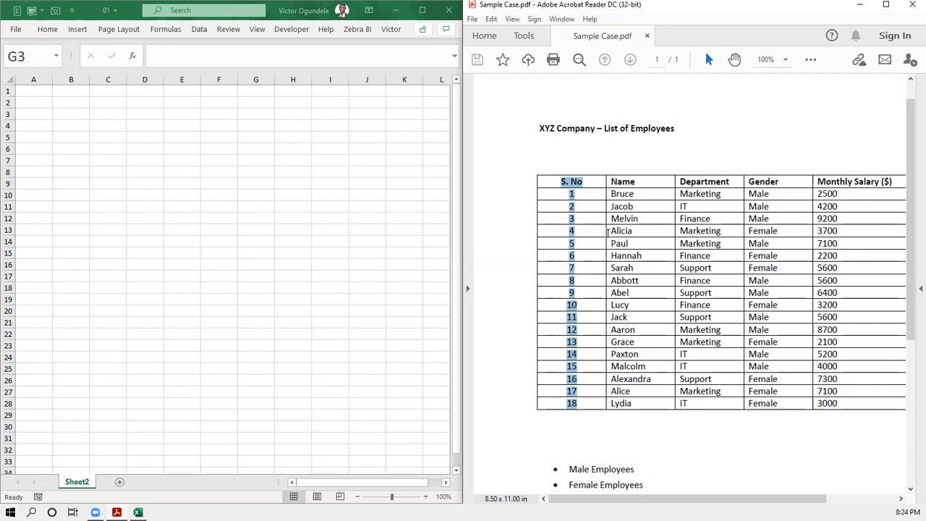
left_click(603, 166)
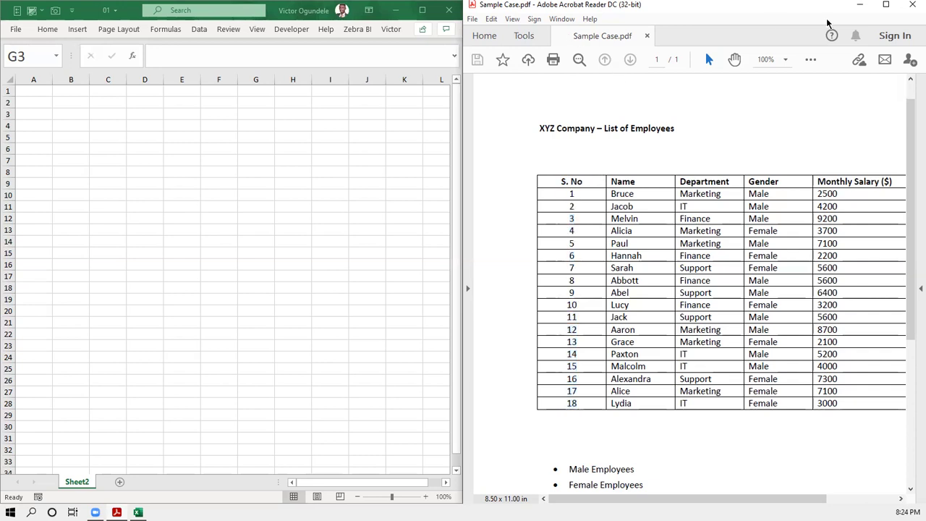
- Maximize the Acrobat Reader window so the employee table fills the screen
left_click(883, 6)
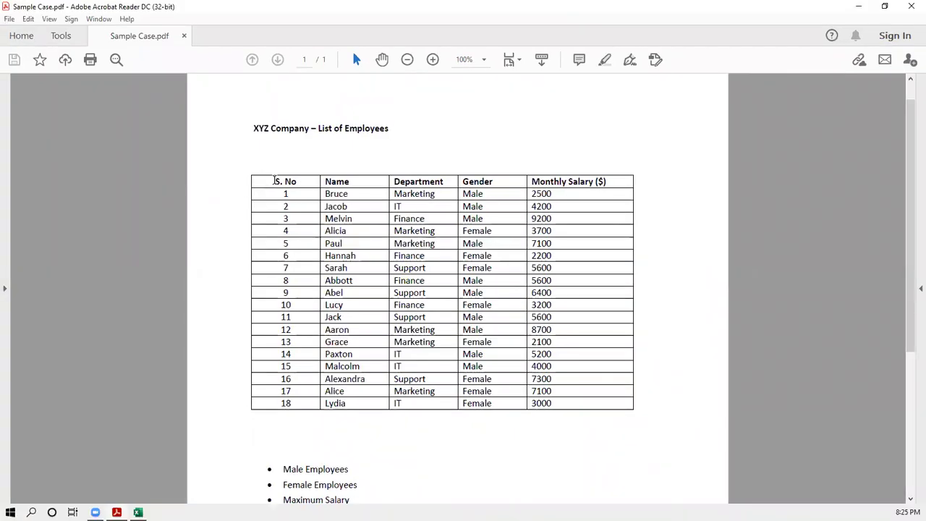
scroll(275, 181, "up", 1)
scroll(274, 180, "down", 2)
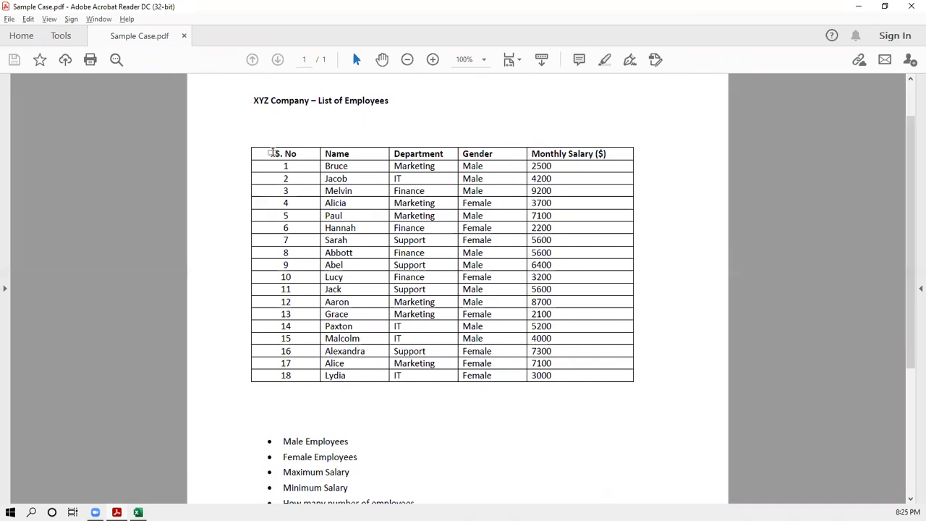
- Select the S. No column from its header down to 18
left_click_drag(267, 99, 338, 155)
left_click(281, 159)
left_click_drag(264, 210, 296, 374)
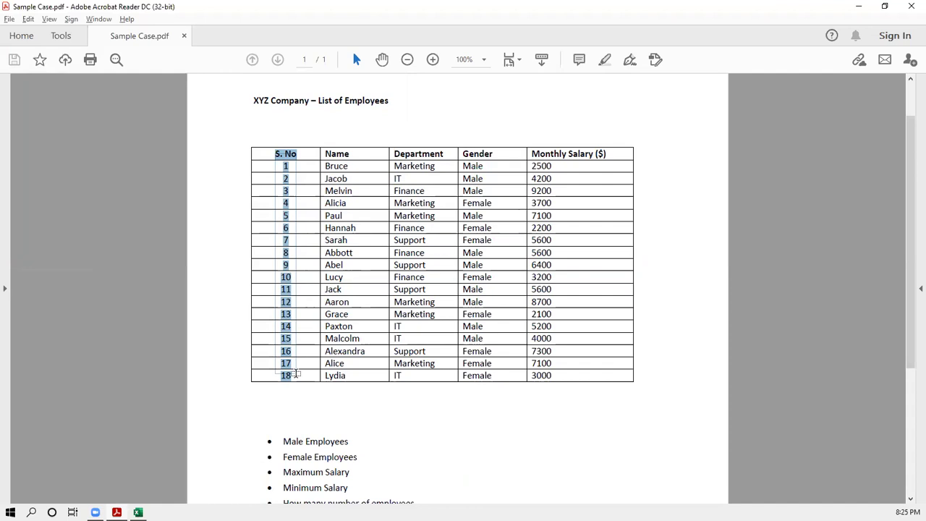
left_click_drag(295, 374, 294, 376)
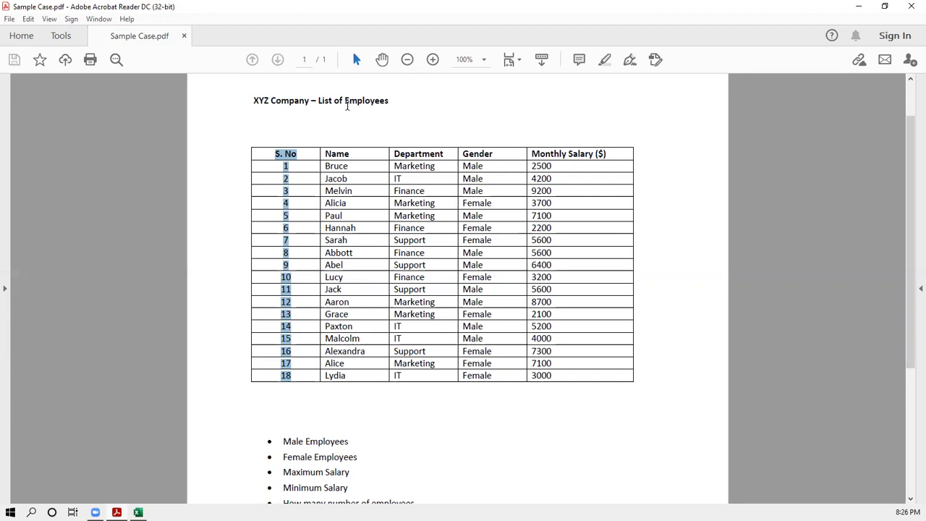
left_click(439, 108)
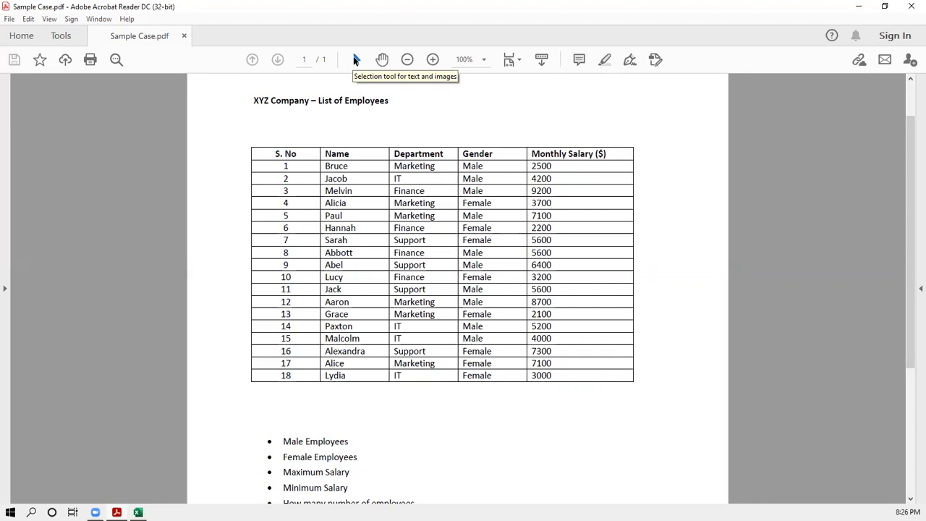
left_click(355, 60)
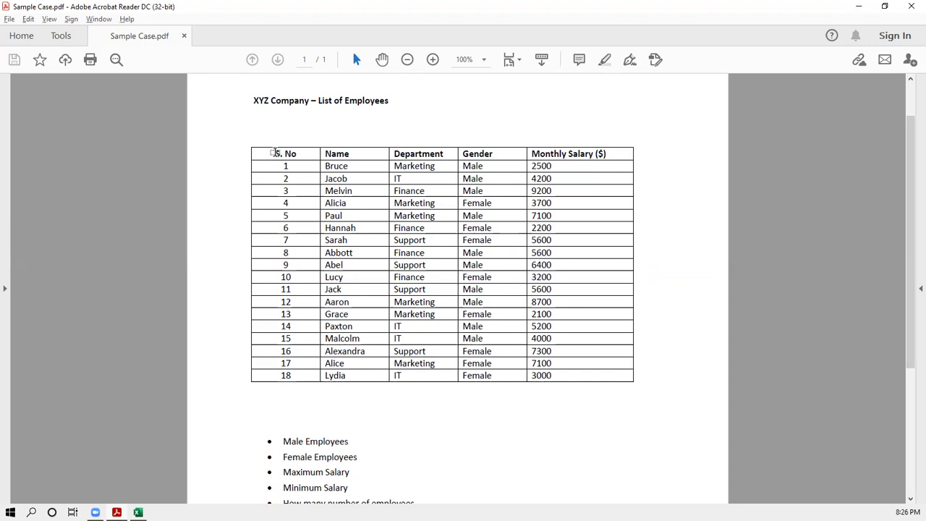
left_click_drag(274, 152, 295, 384)
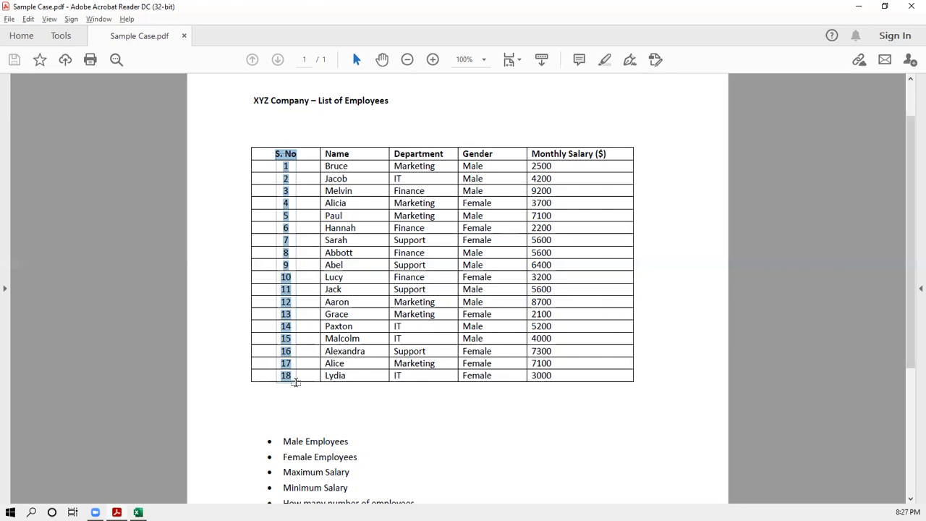
left_click_drag(296, 383, 293, 381)
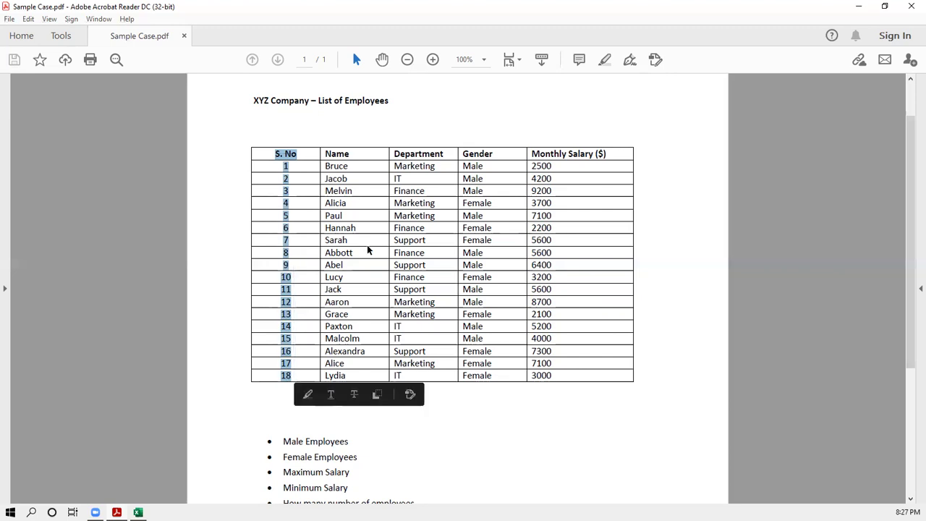
scroll(366, 244, "up", 2)
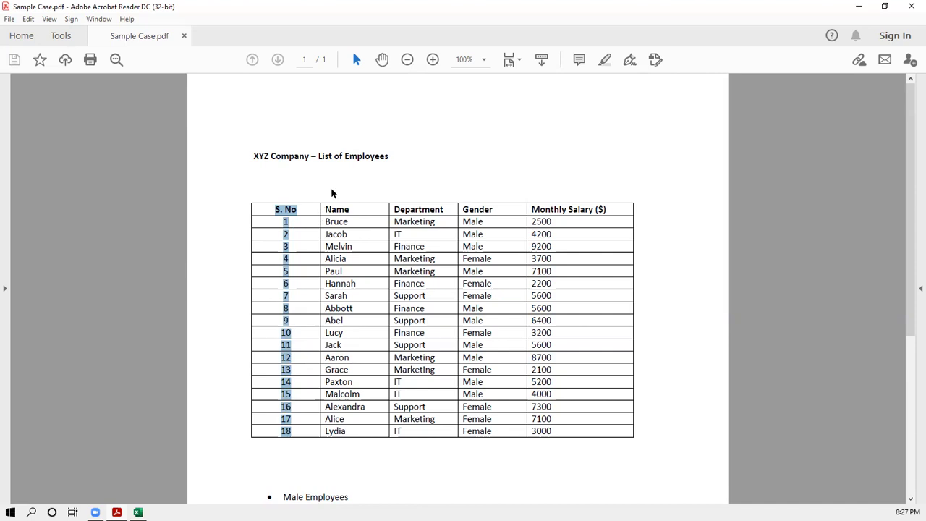
left_click(429, 168)
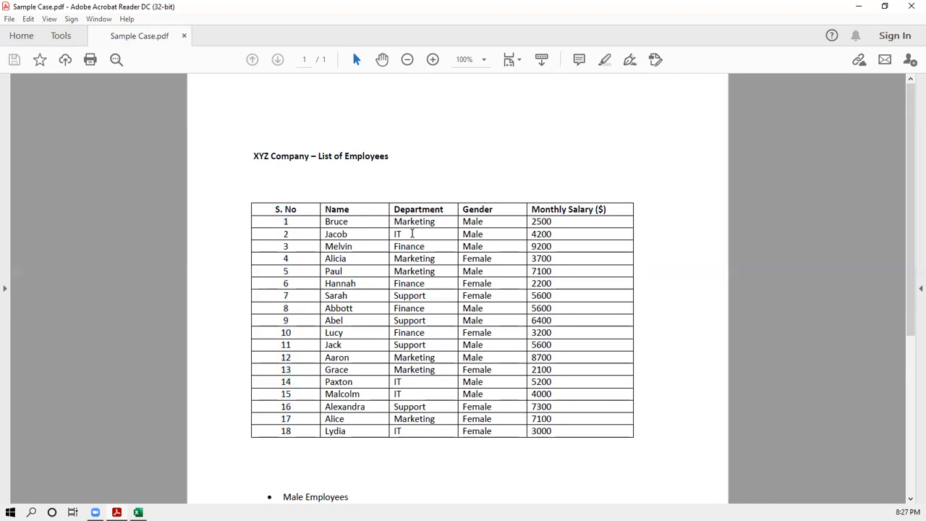
- Zoom the PDF to 200% and select the S. No column, header through row 18
key("ctrl+2")
key("ctrl+plus")
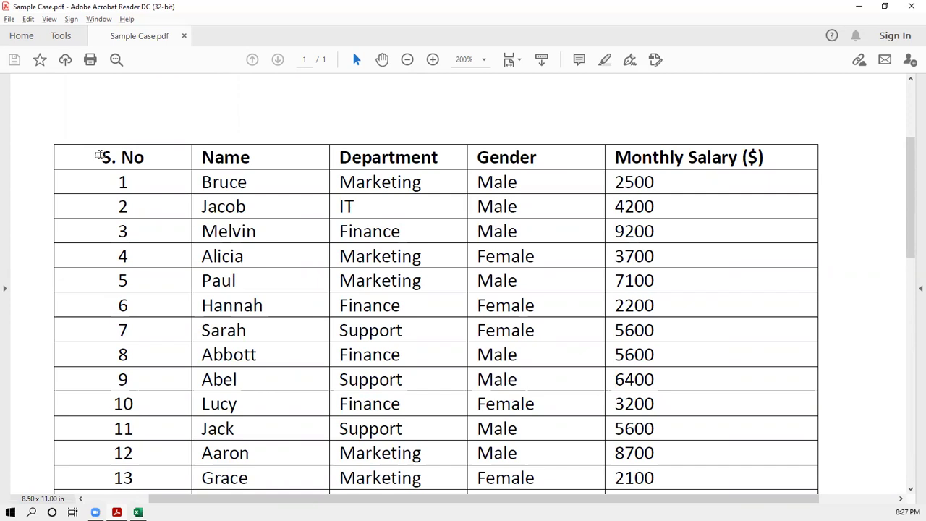
left_click_drag(98, 155, 140, 436)
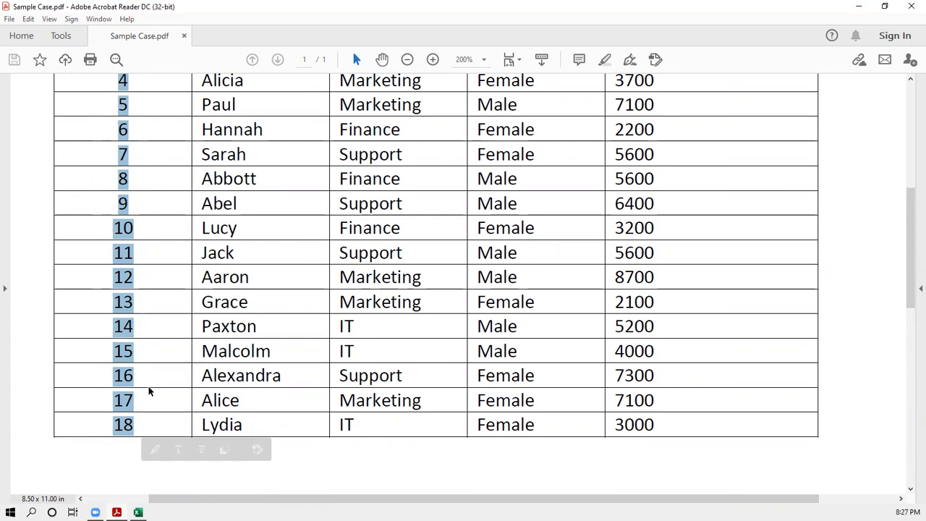
- Zoom back to 150% and switch over to the blank Excel workbook
key("ctrl+minus")
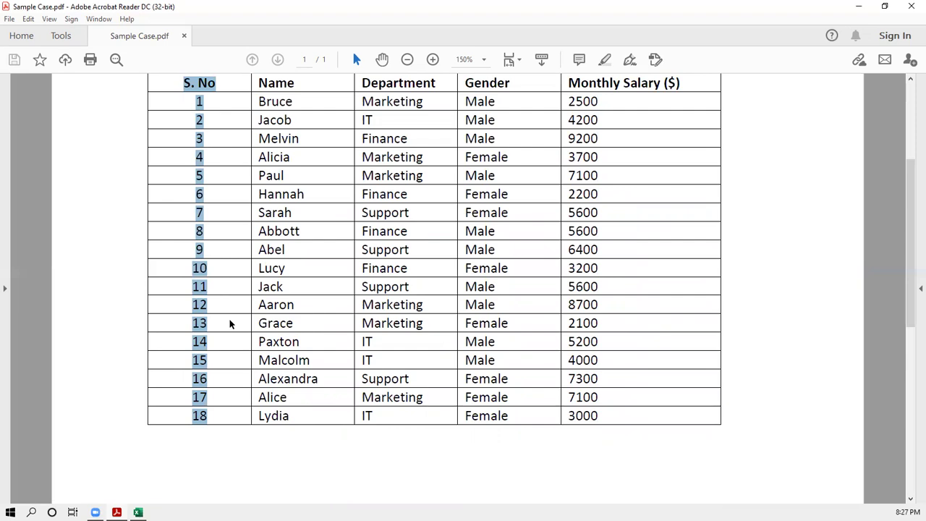
scroll(230, 325, "up", 1)
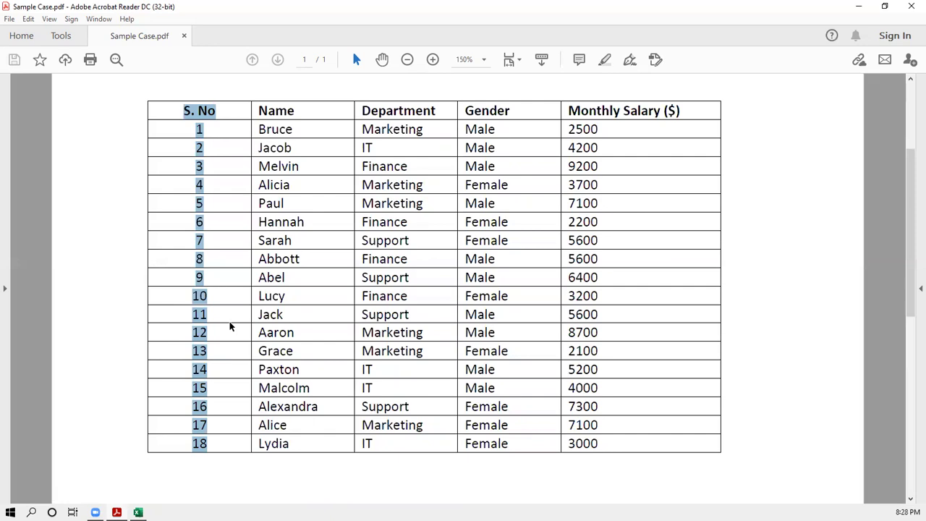
key("alt+Tab")
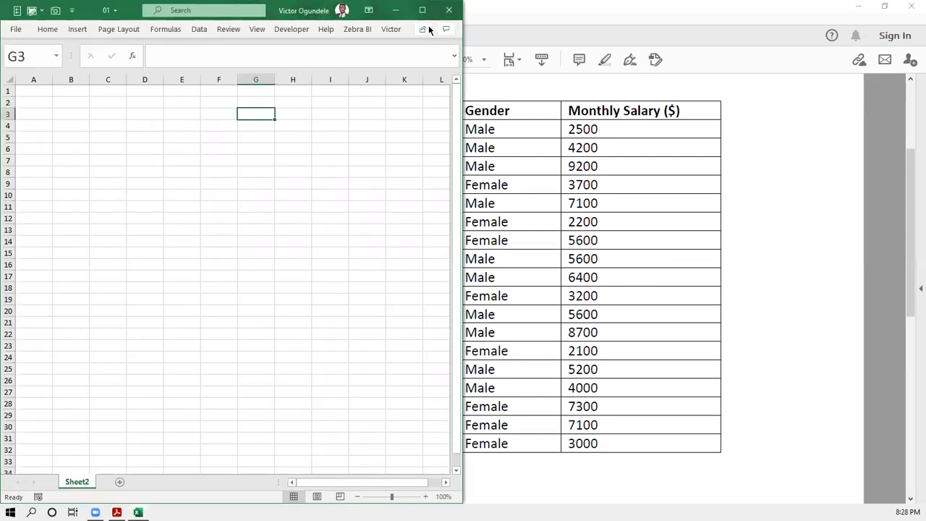
- Maximize Excel and paste the S. No column into column A starting at A1
double_click(106, 13)
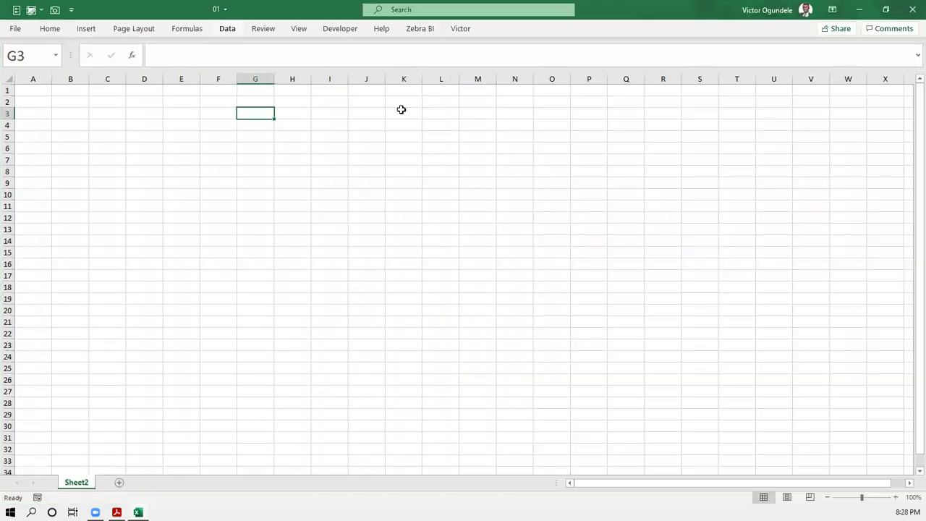
left_click(39, 87)
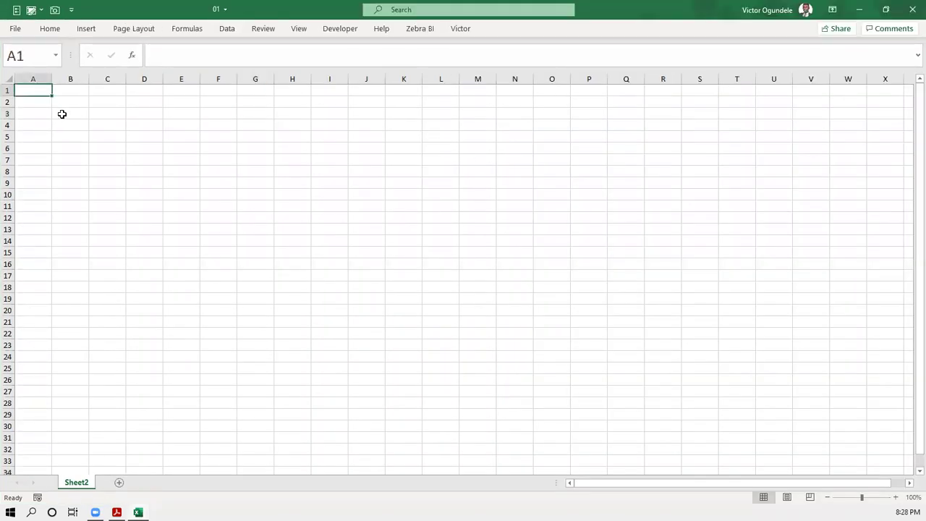
type("S. No 1.0 2.0 3.0 4.0 5.0 6.0 7.0 8.0 9.0 10.0 11.0 12.0 13.0 14.0 15.0 16.0 17.0 18.0")
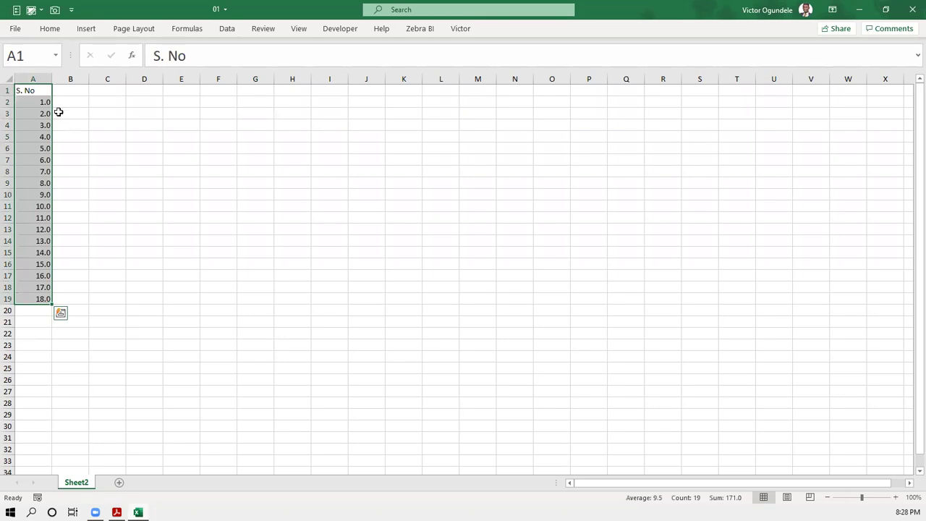
- Check the pasted serial numbers 1.0–18.0 and return to the Sample Case PDF
left_click(43, 91)
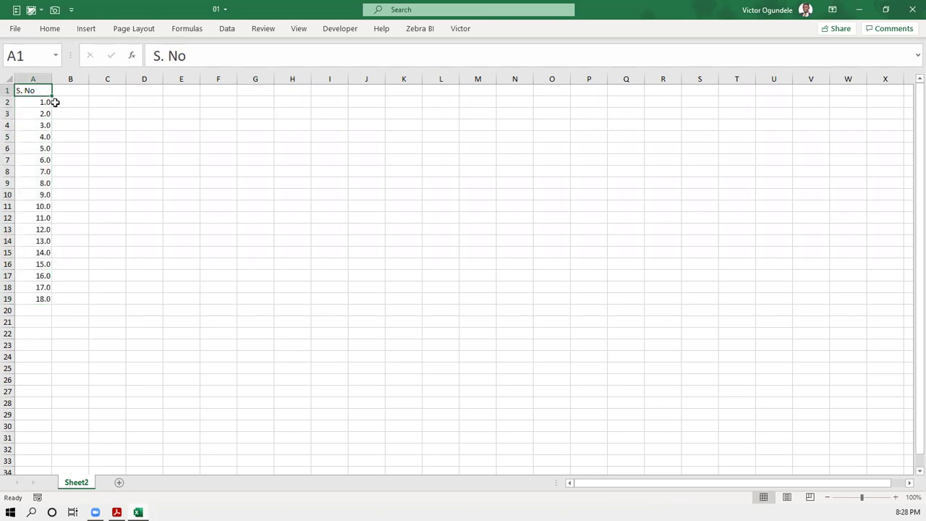
key("Down")
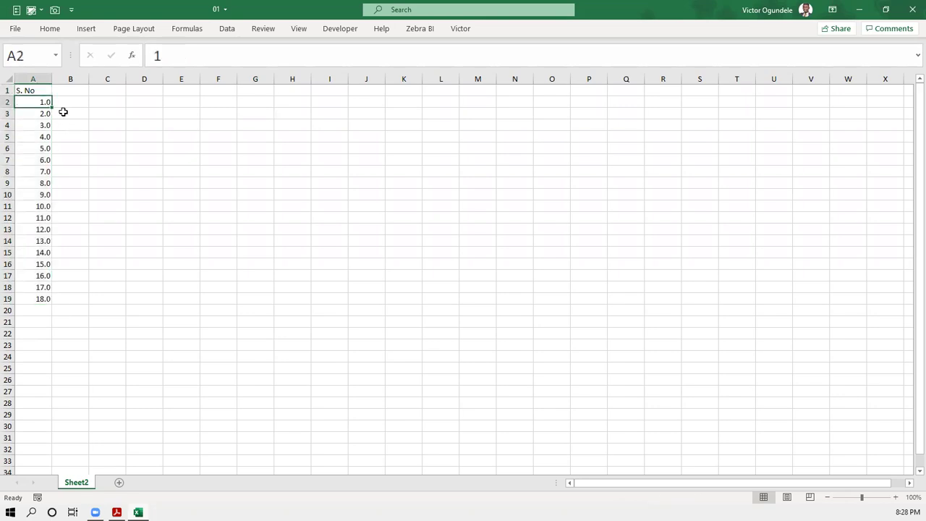
scroll(63, 112, "up", 6)
left_click(63, 108)
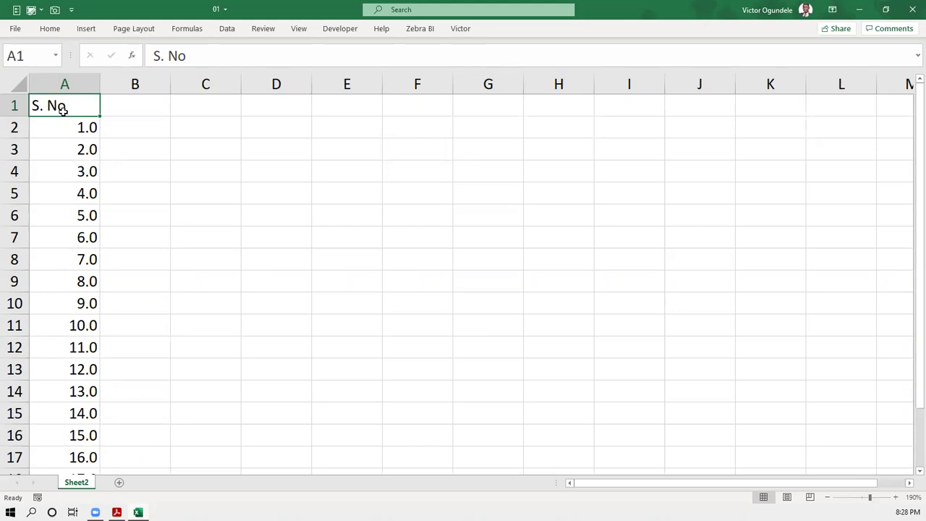
key("alt+Tab")
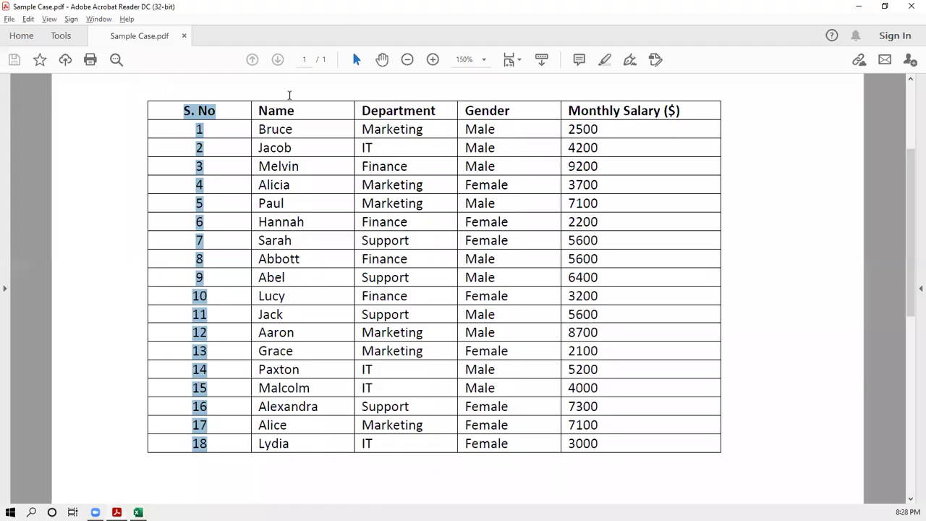
- Copy the Name column, header through Lydia, and go back to Excel
left_click(289, 94)
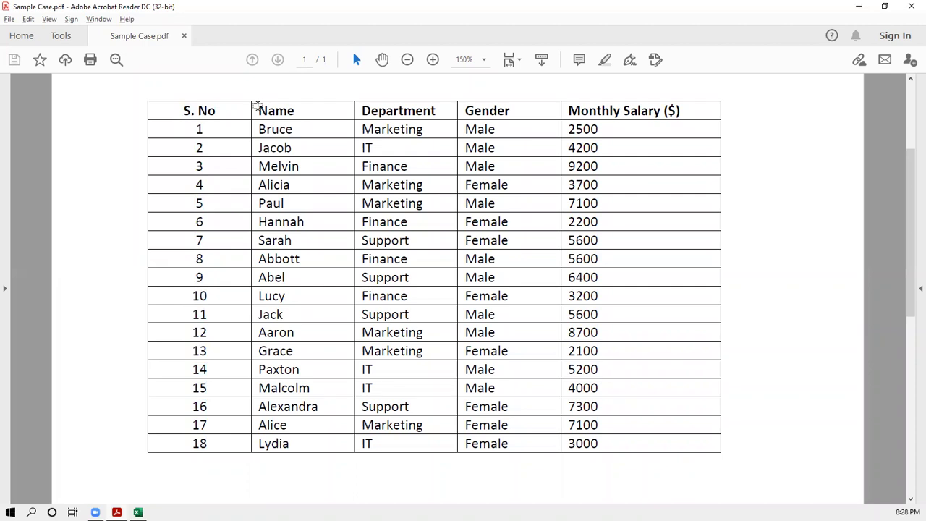
left_click_drag(322, 345, 320, 442)
key("ctrl+c")
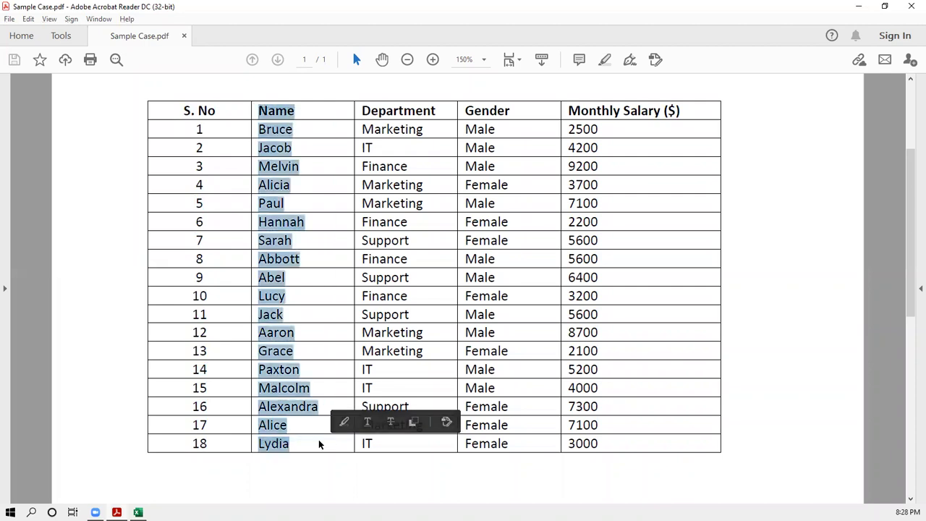
key("alt+Tab")
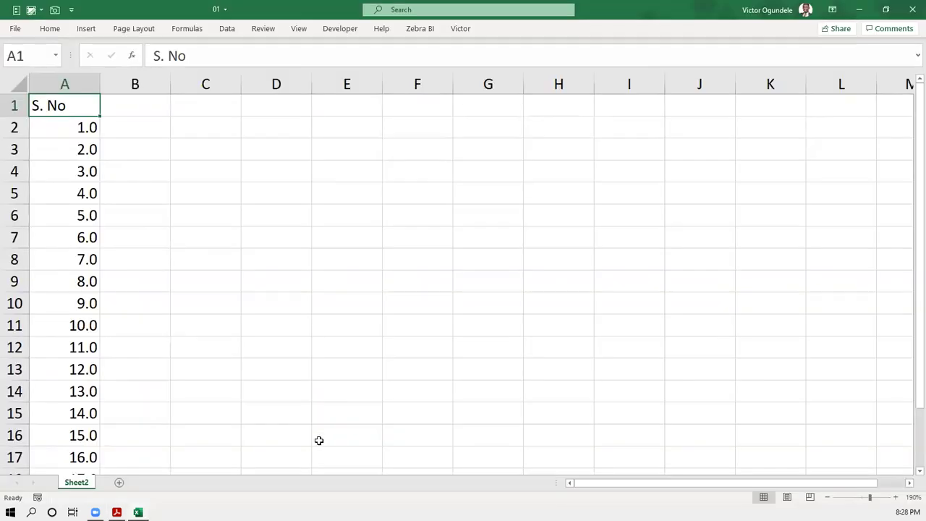
- Paste the Name header and 18 names into column B starting at B1
left_click(161, 109)
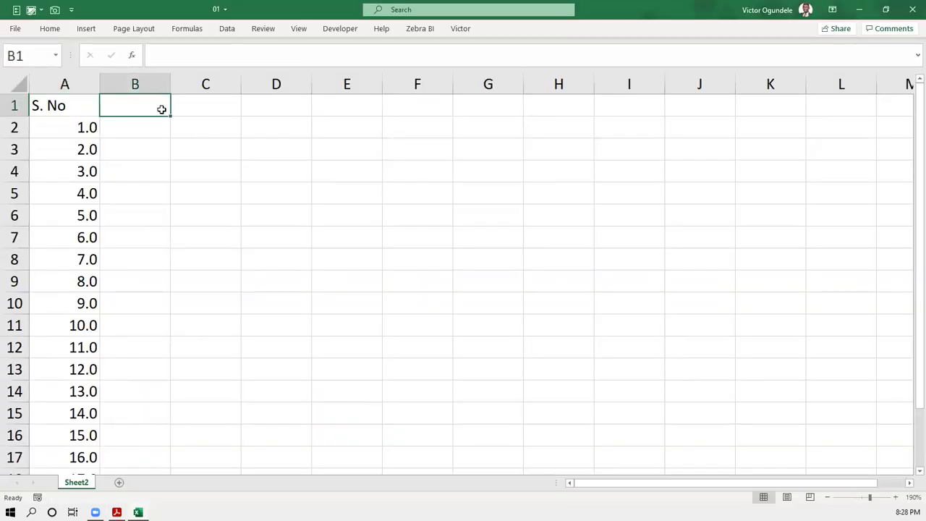
key("ctrl+v")
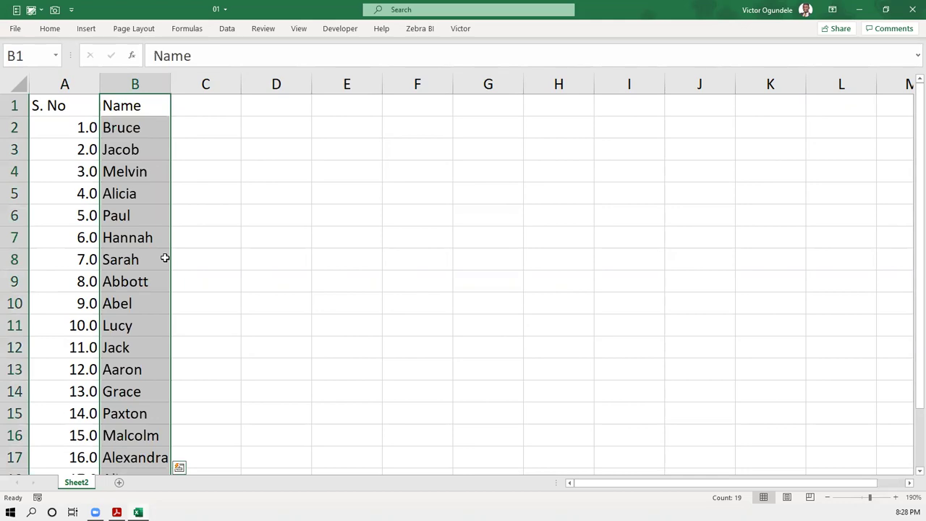
scroll(164, 257, "down", 3, "ctrl")
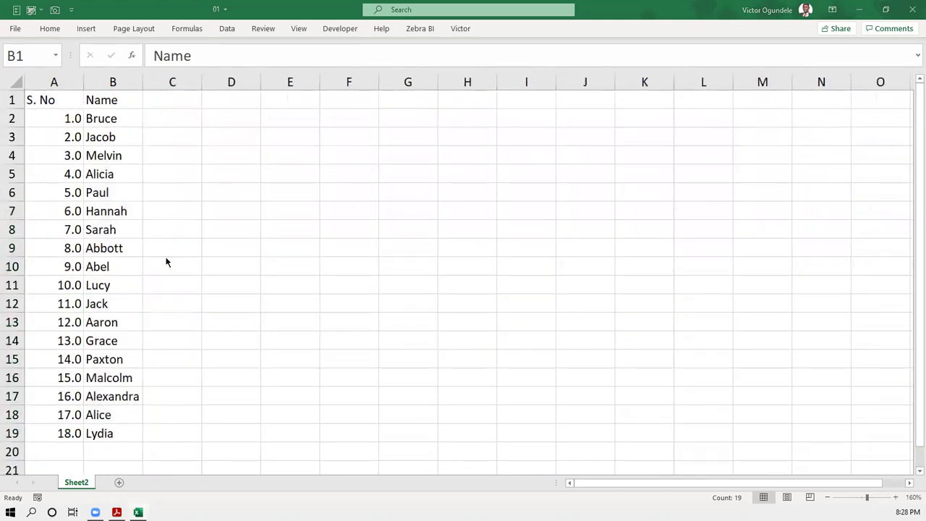
- Return to the Sample Case PDF and clear the Name column selection
key("alt+Tab")
left_click(437, 94)
left_click(360, 110)
- Copy the Department column from the PDF into Excel column C at C1
left_click_drag(359, 109, 430, 441)
key("ctrl+c")
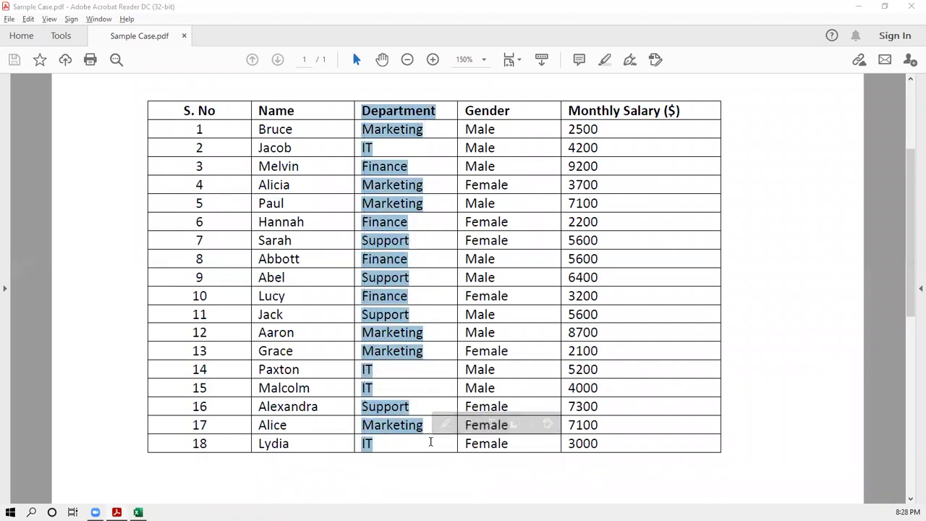
key("alt+Tab")
left_click(186, 103)
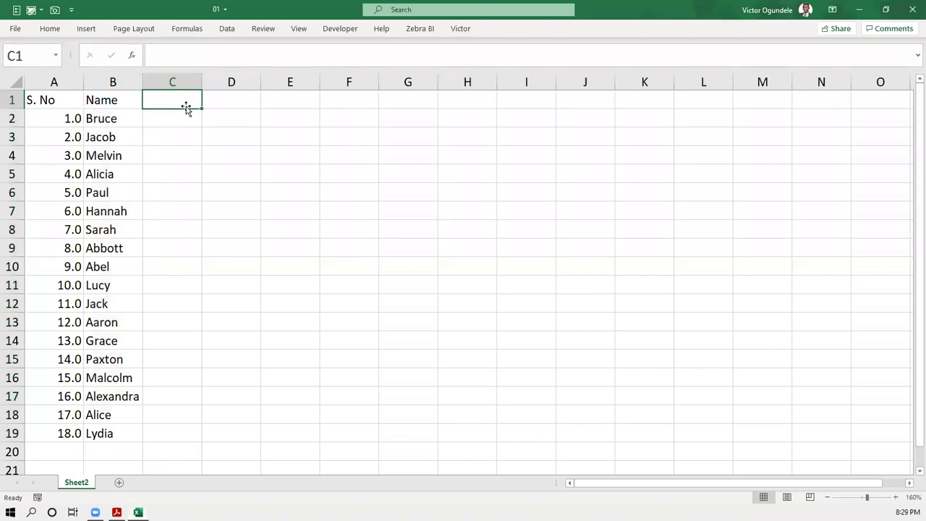
key("ctrl+v")
- Copy the Gender column from the PDF into Excel column D at D1
key("alt+Tab")
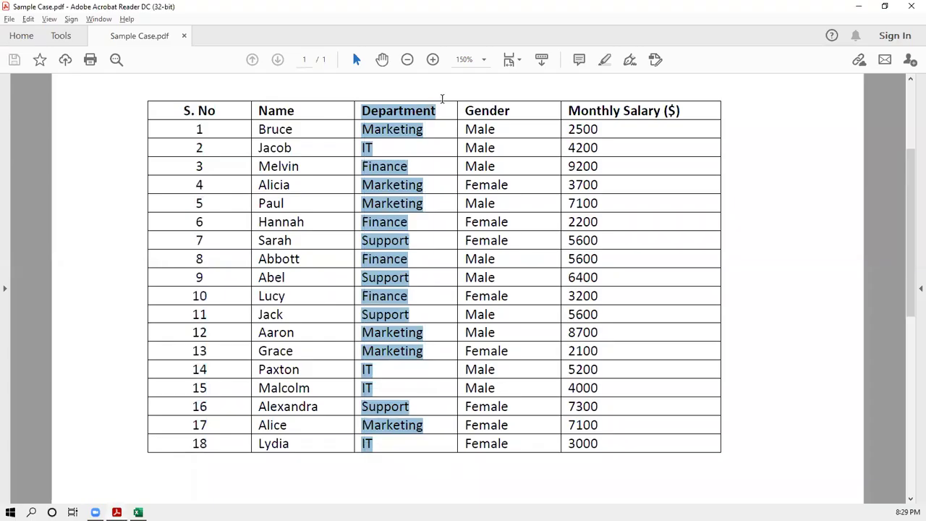
left_click(517, 90)
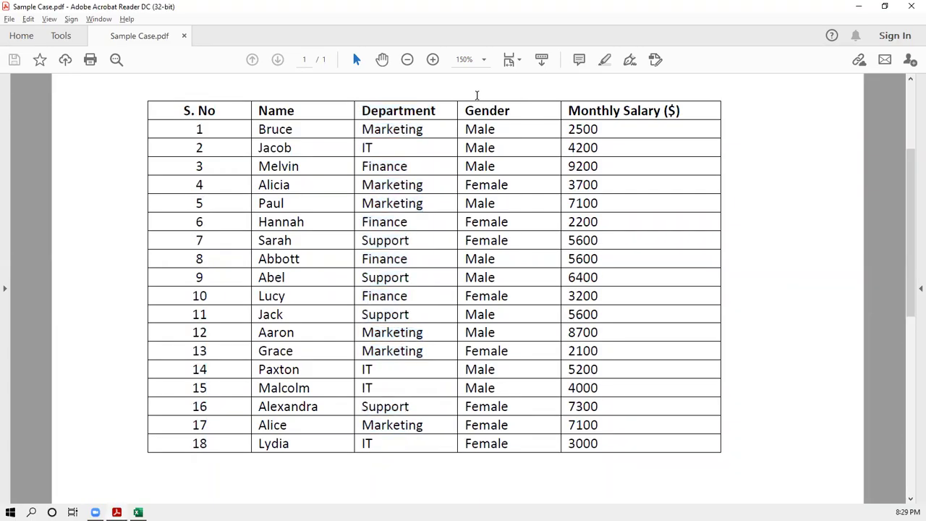
left_click_drag(463, 103, 527, 443)
key("ctrl+c")
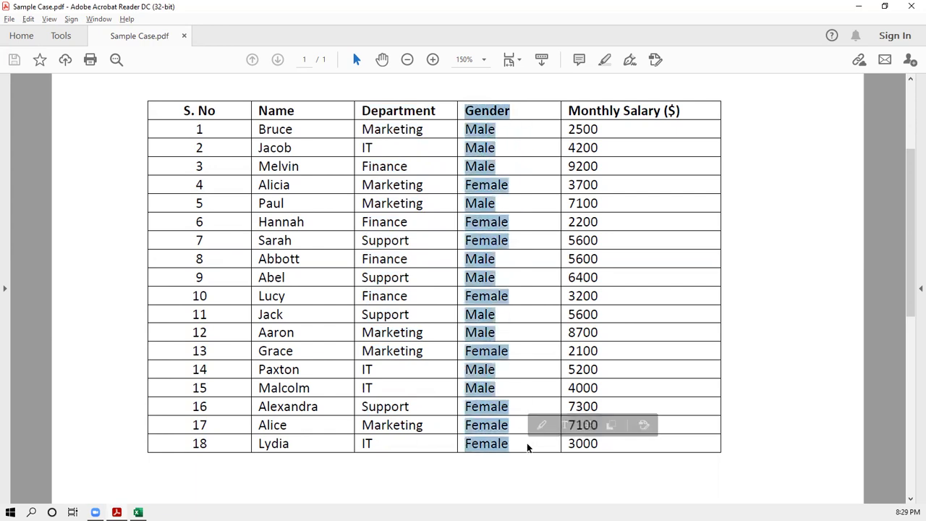
key("alt+Tab")
left_click(242, 97)
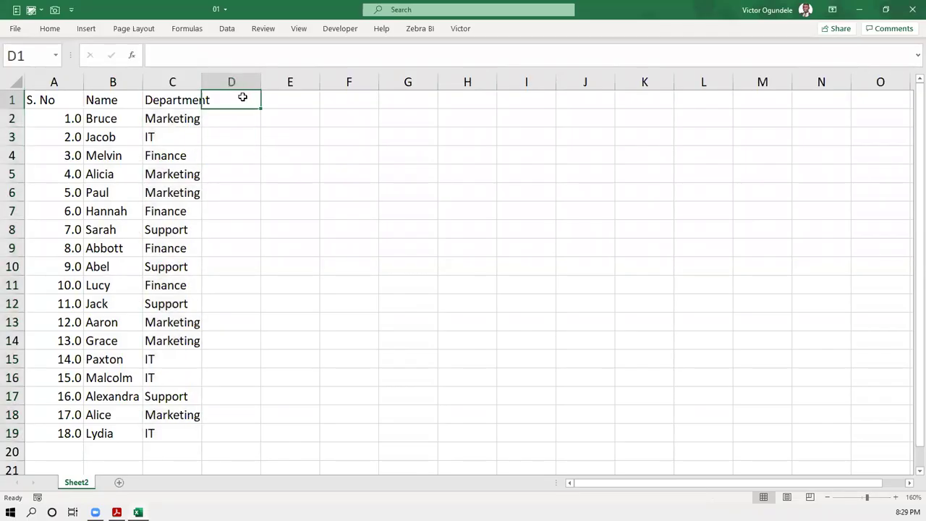
key("ctrl+v")
left_click(243, 97)
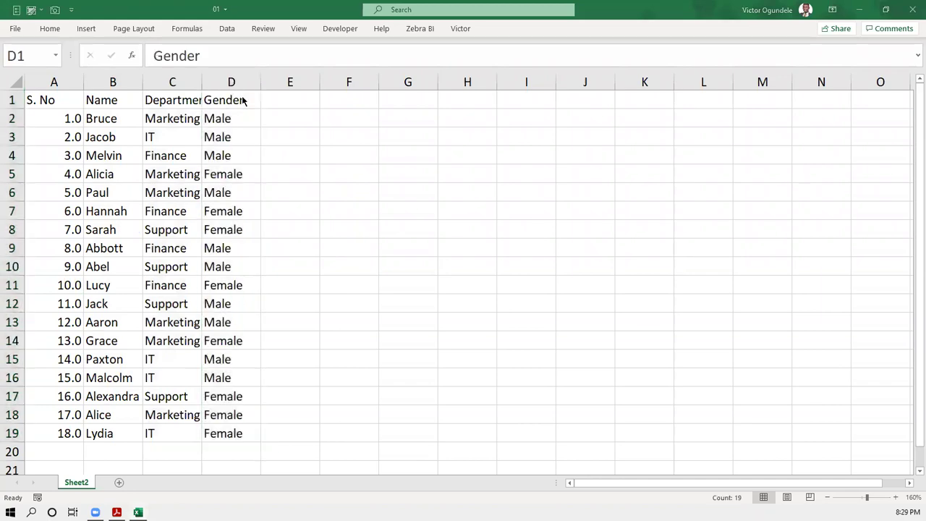
- Copy the Monthly Salary ($) column into column E at E1, then return to A1
key("alt+Tab")
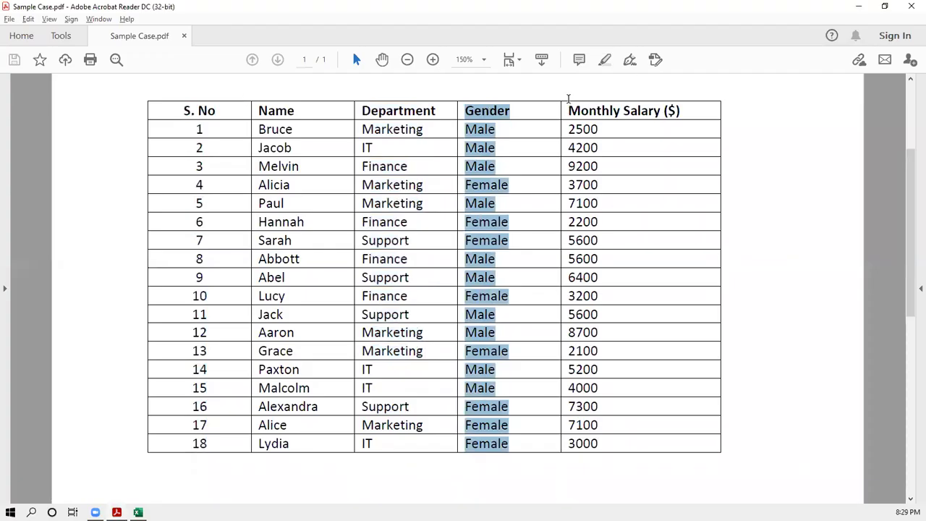
left_click(569, 94)
mouse_move(566, 110)
left_mouse_down()
mouse_move(628, 130)
mouse_move(696, 236)
mouse_move(688, 446)
left_mouse_up()
key("alt+Tab")
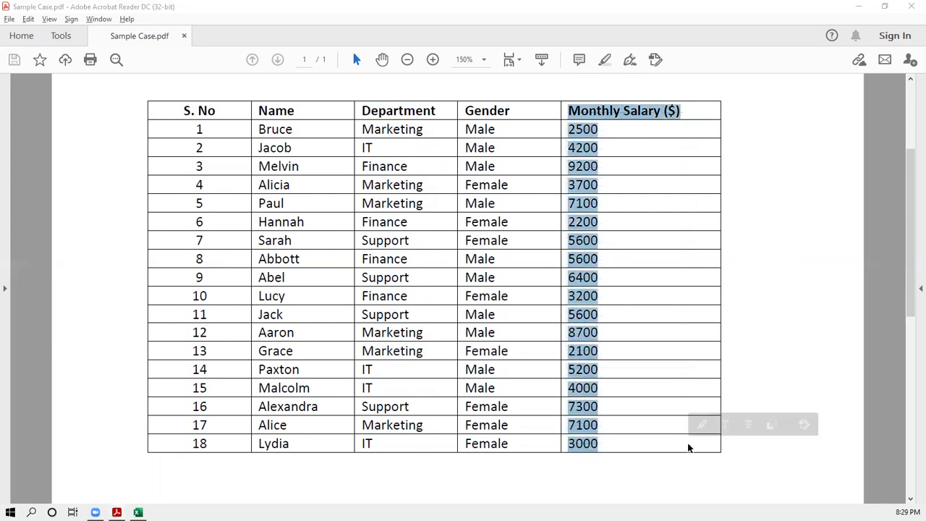
left_click(298, 103)
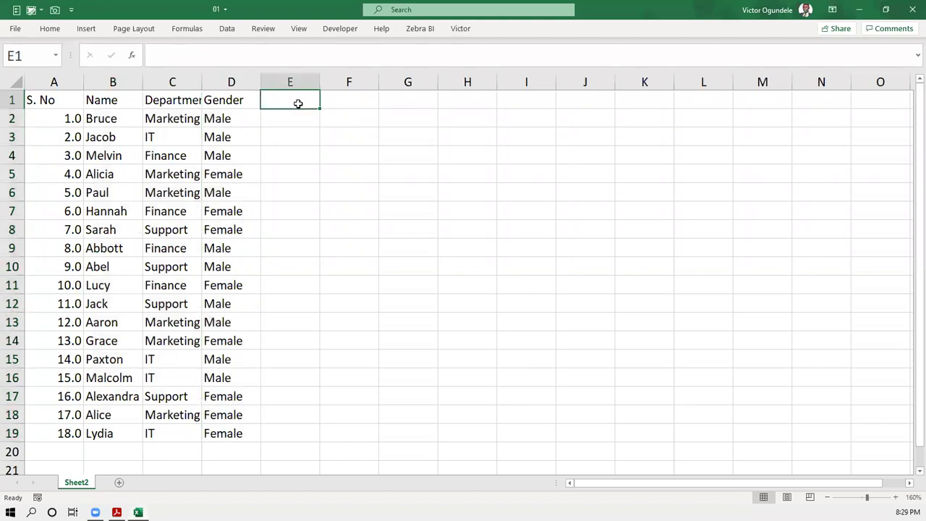
type("Monthly Salary ($) 2,500.0 4,200.0 9,200.0 3,700.0 7,100.0 2,200.0 5,600.0 5,600.0 6,400.0 3,200.0 5,600.0 8,700.0 2,100.0 5,200.0 4,000.0 7,300.0 7,100.0 3,000.0")
left_click(298, 104)
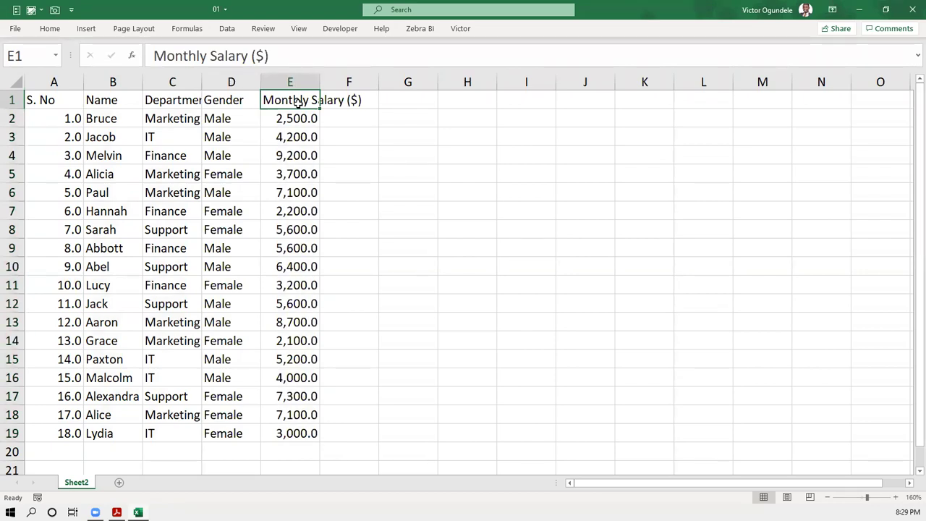
key("ctrl+Left")
- AutoFit columns A–E to their headers and check that column E's salaries fit
key("ctrl+shift+Right")
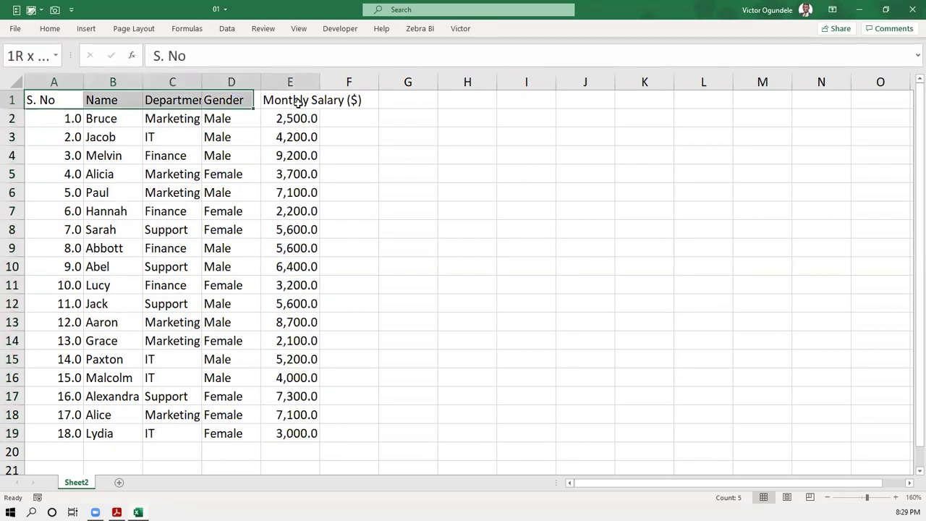
key("alt+h")
key("o")
key("i")
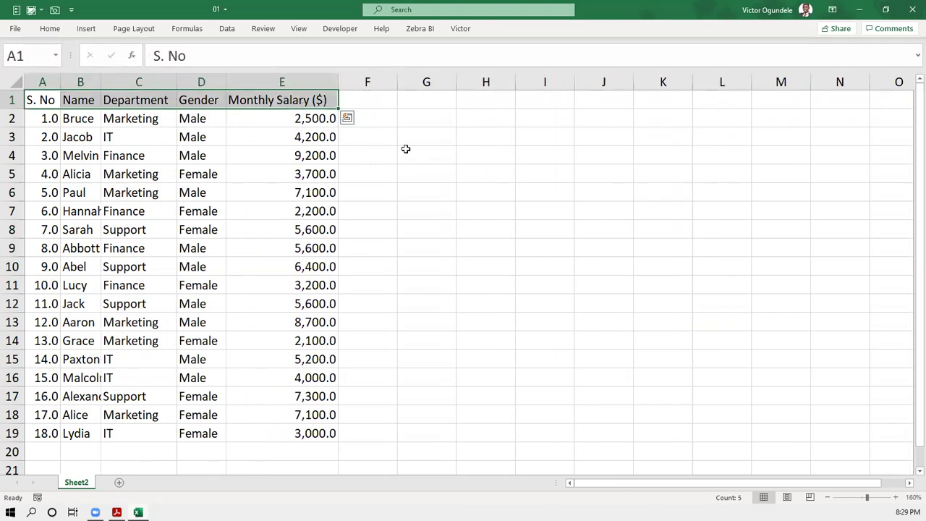
left_click(118, 121)
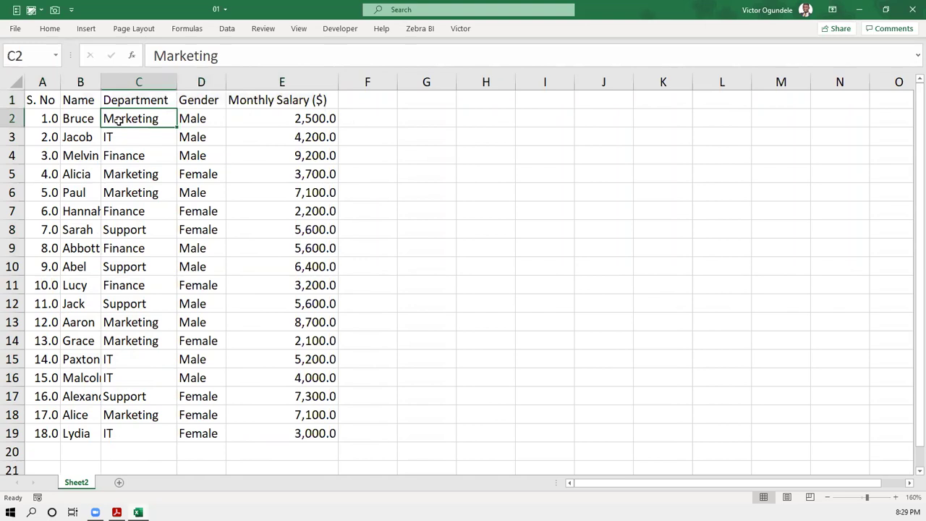
scroll(118, 120, "up", 1, "ctrl")
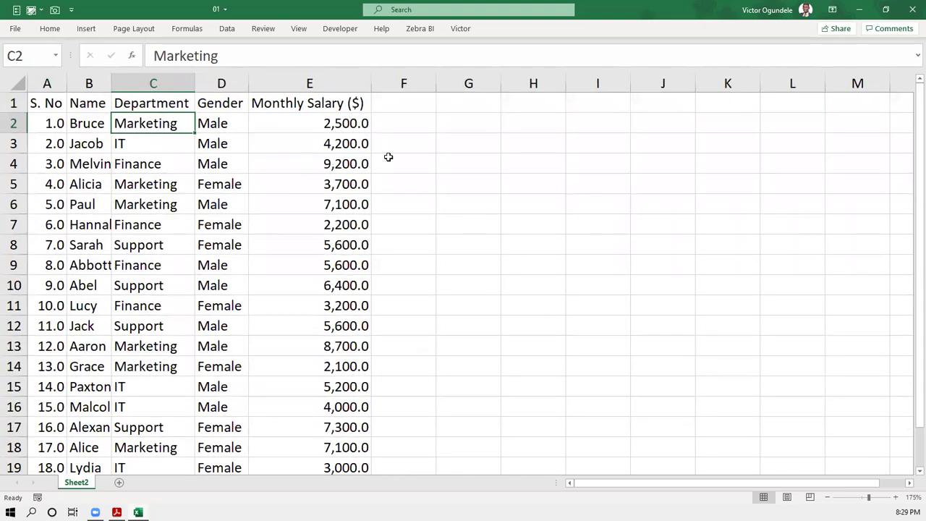
left_click(370, 75)
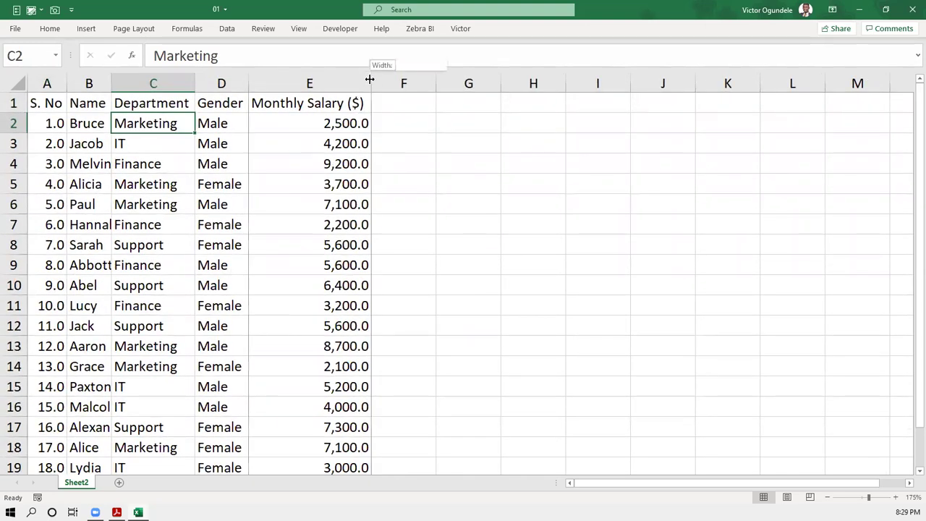
left_click(402, 125)
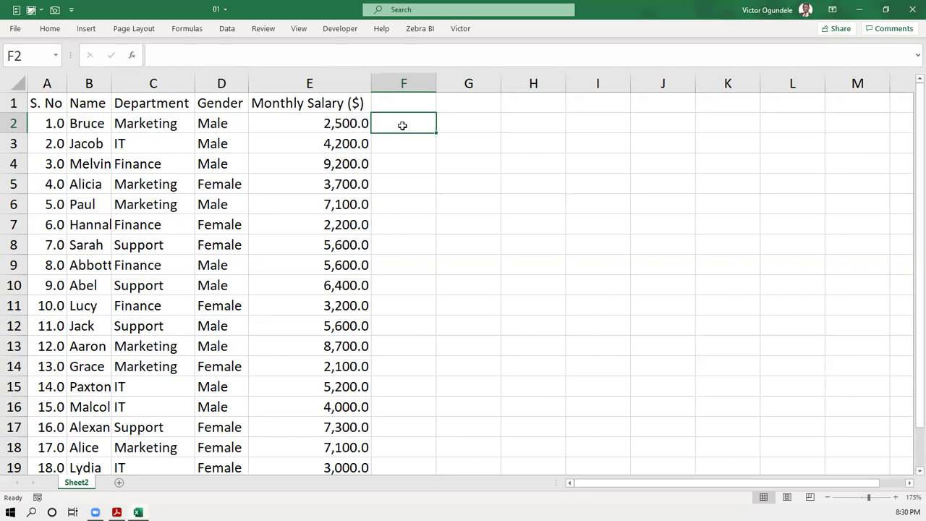
- Reselect the Department, Gender and Monthly Salary columns together in the PDF
left_click(322, 104)
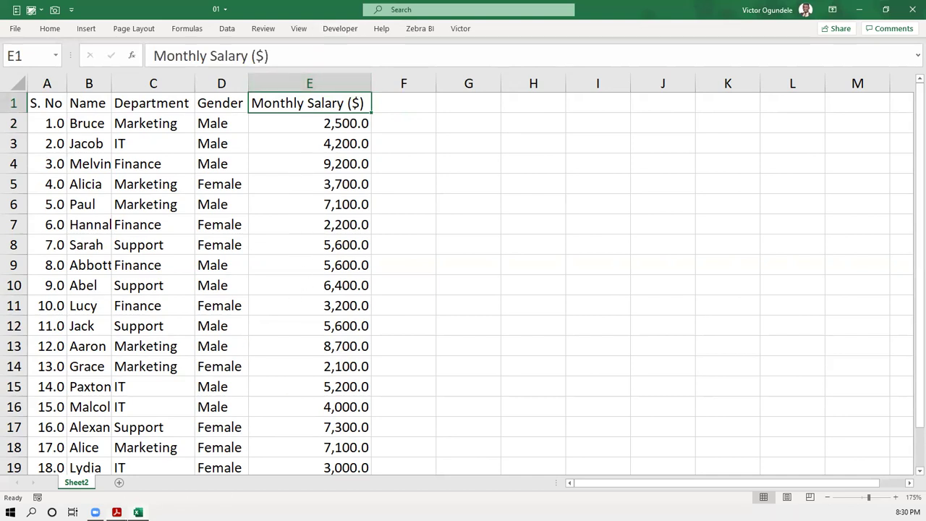
key("alt+Tab")
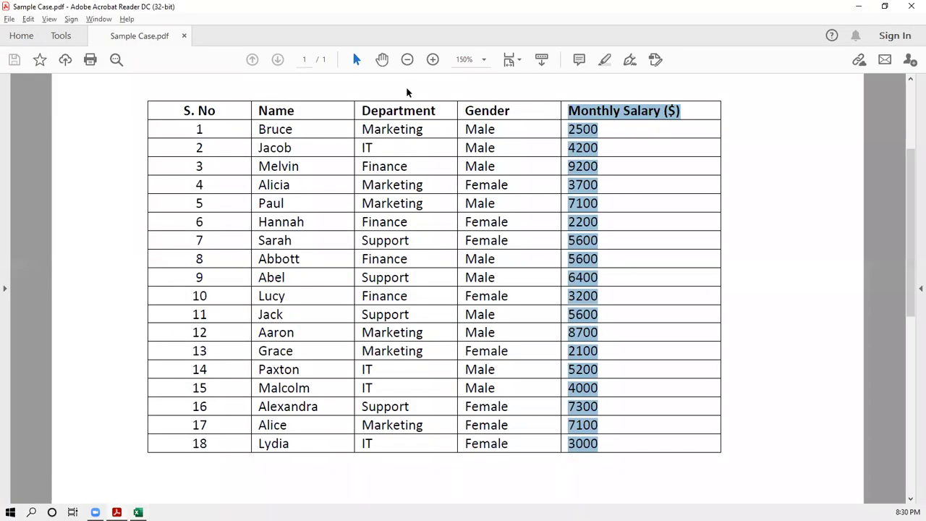
left_click(407, 86)
left_click_drag(358, 109, 702, 442)
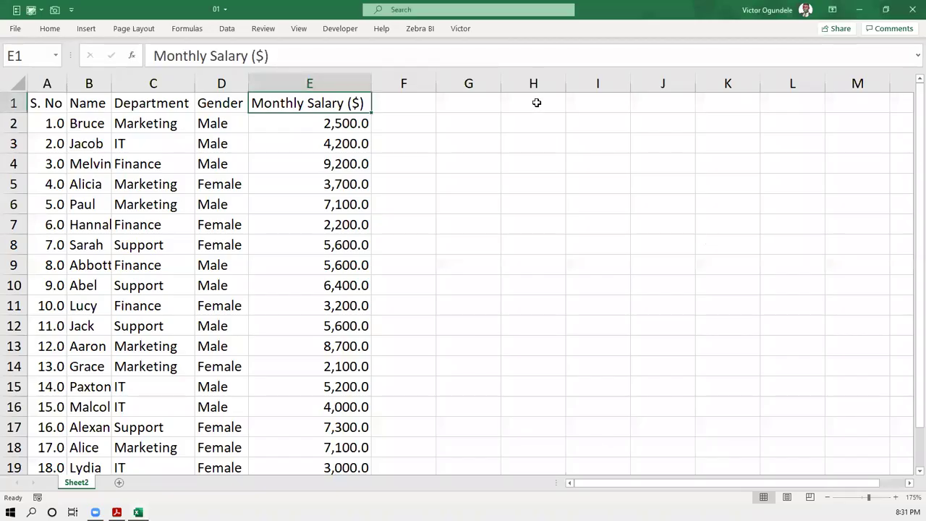
- Paste the copied columns at H1, then undo that paste
left_click(536, 103)
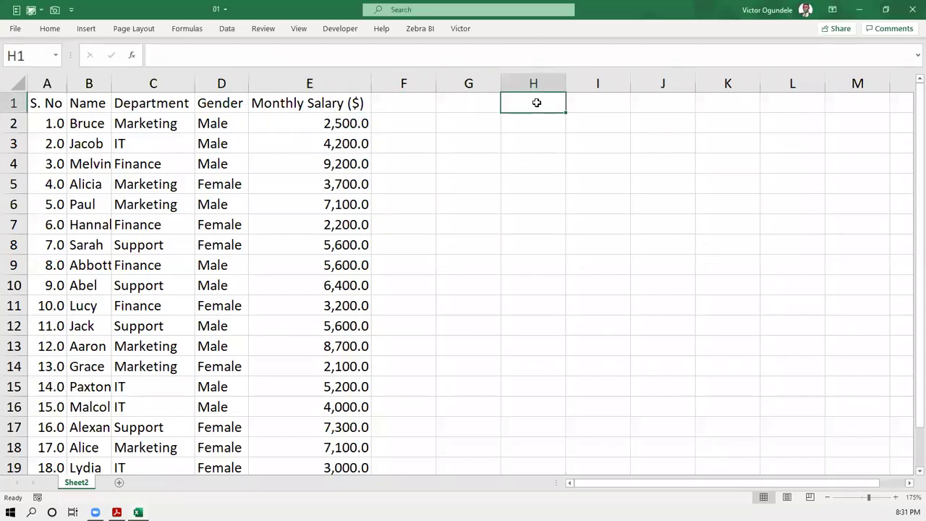
key("ctrl+v")
key("ctrl+z")
left_click(334, 100)
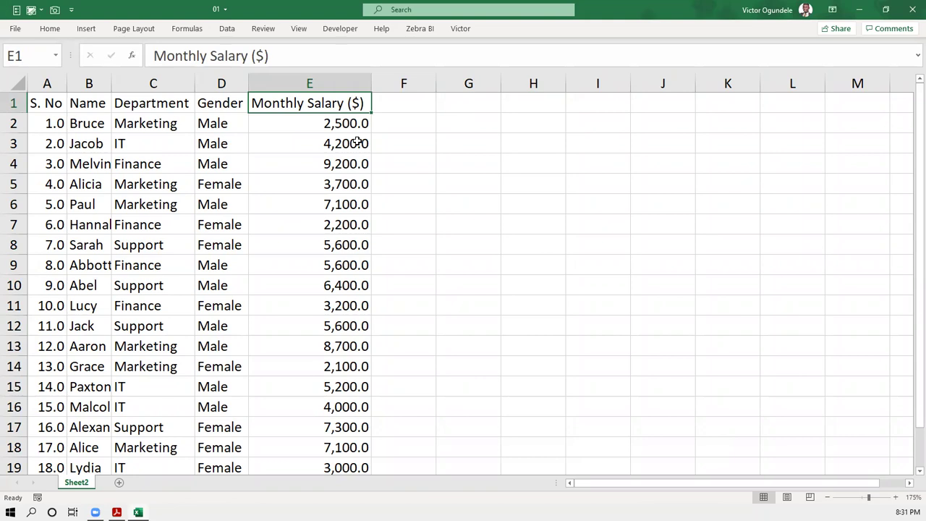
left_click(45, 103)
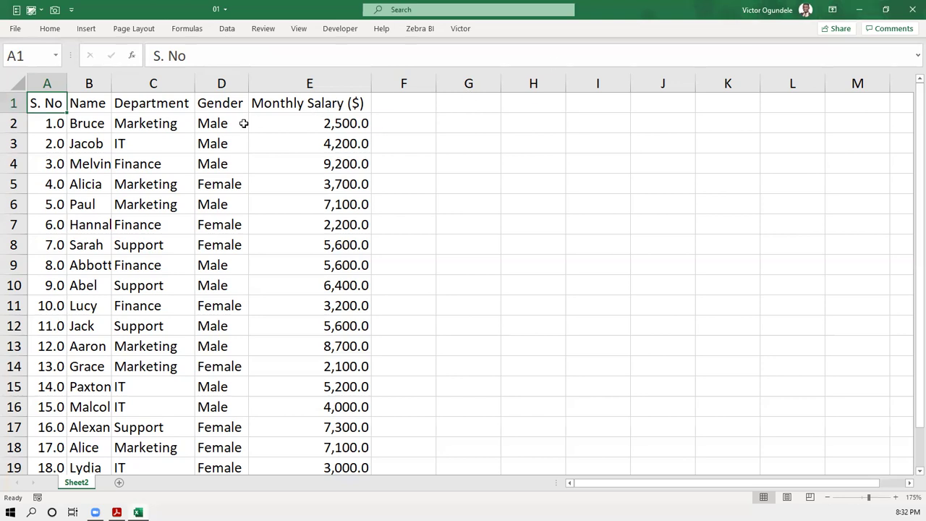
- Clear the leftover column highlight in the PDF and review the serial numbers in column A
left_click(291, 102)
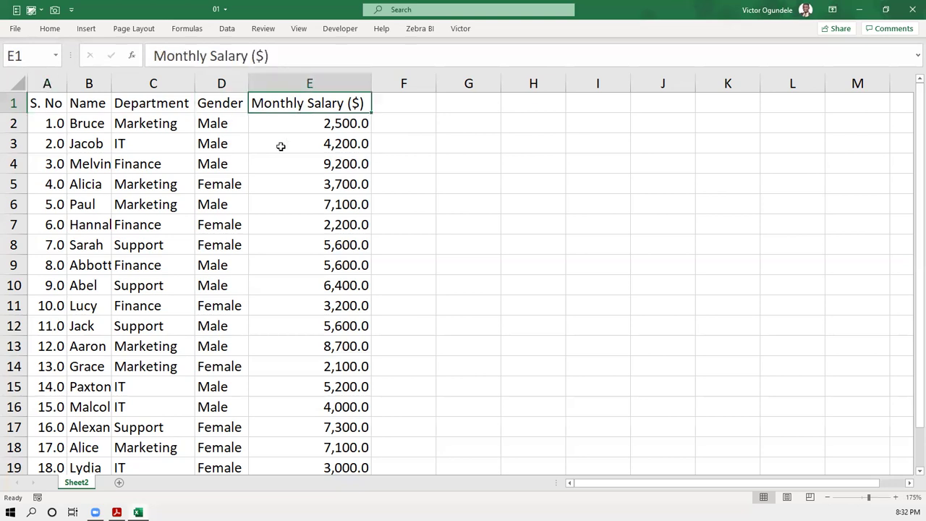
left_click(47, 122)
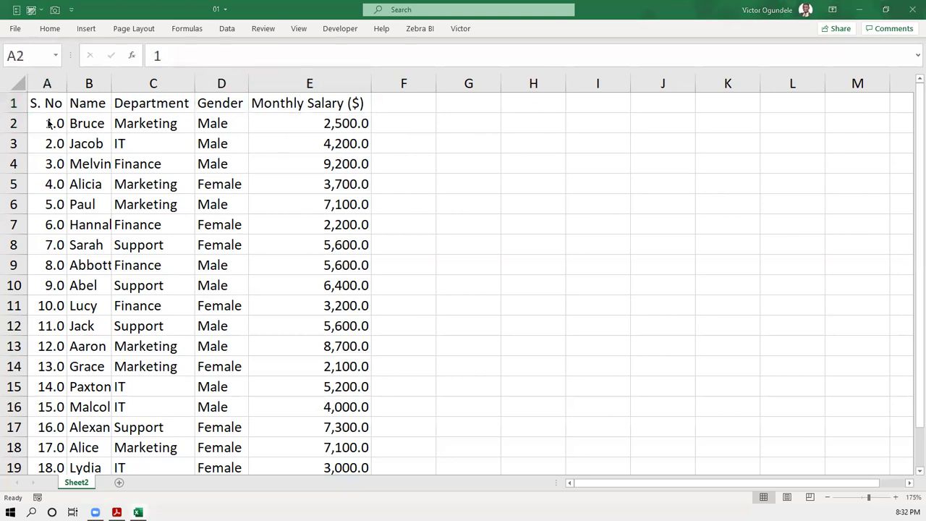
key("alt+Tab")
left_click(108, 161)
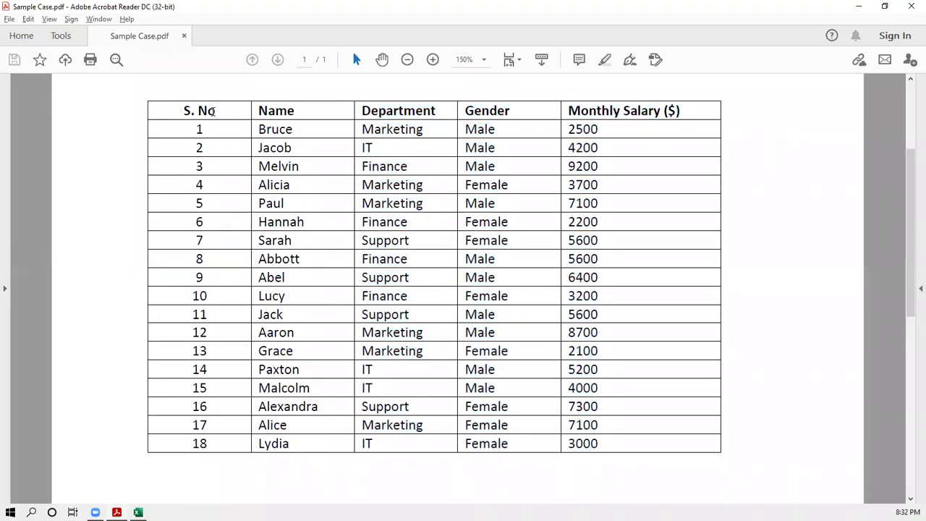
key("alt+Tab")
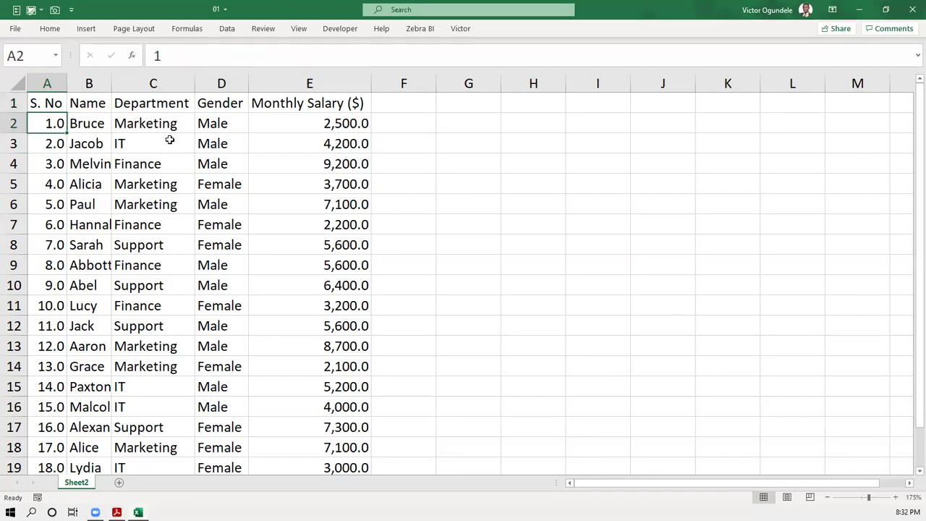
scroll(463, 275, "up", 4)
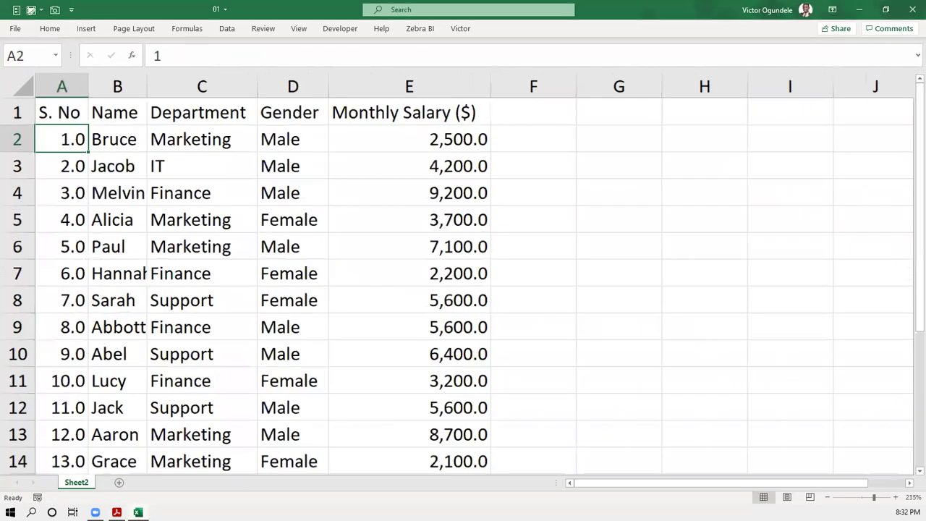
scroll(76, 171, "up", 2)
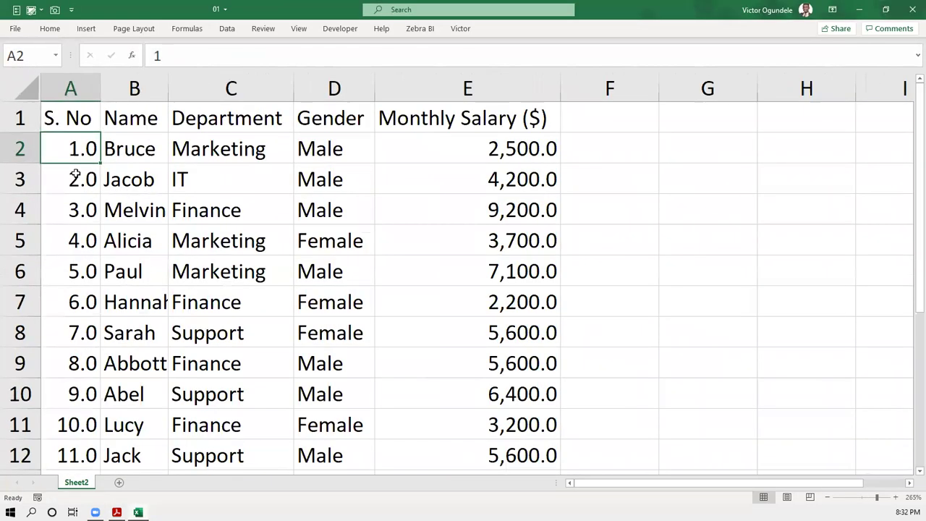
left_click(75, 174)
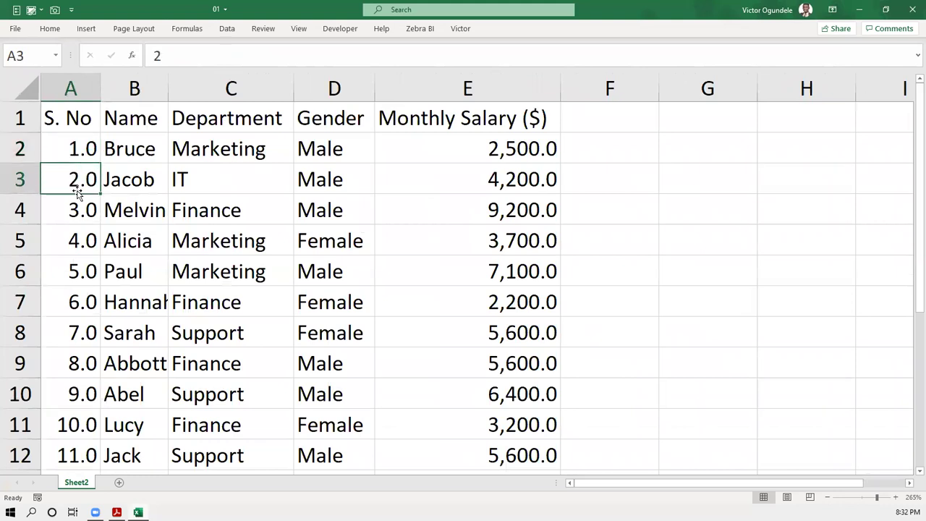
left_click(69, 148)
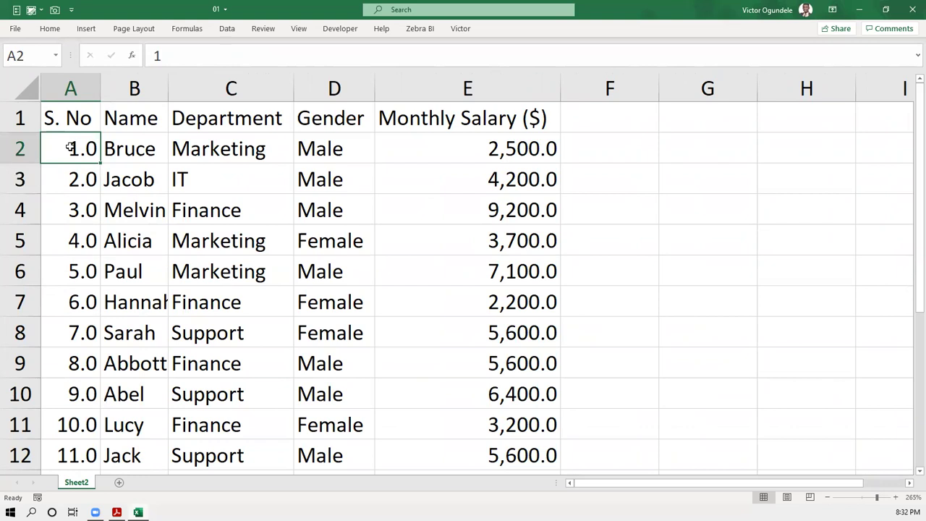
- Format serial numbers A2:A19 as centred whole numbers 1–18
key("ctrl+shift+Down")
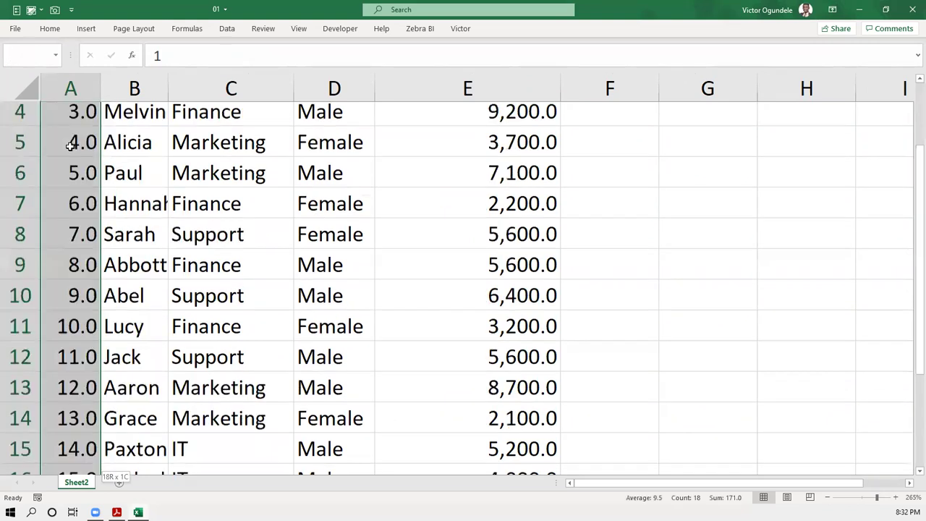
key("ctrl+shift+asciitilde")
key("alt+h")
key("a")
key("c")
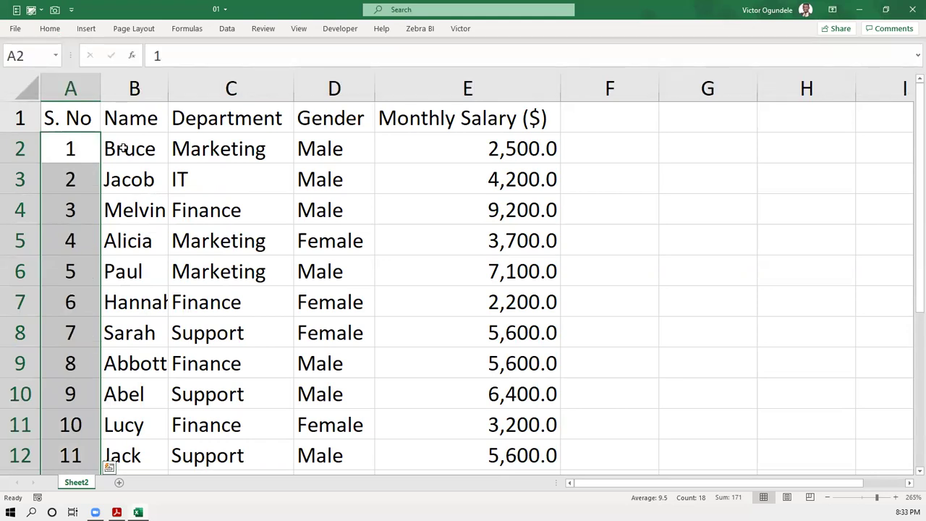
left_click(123, 148)
scroll(124, 149, "down", 5)
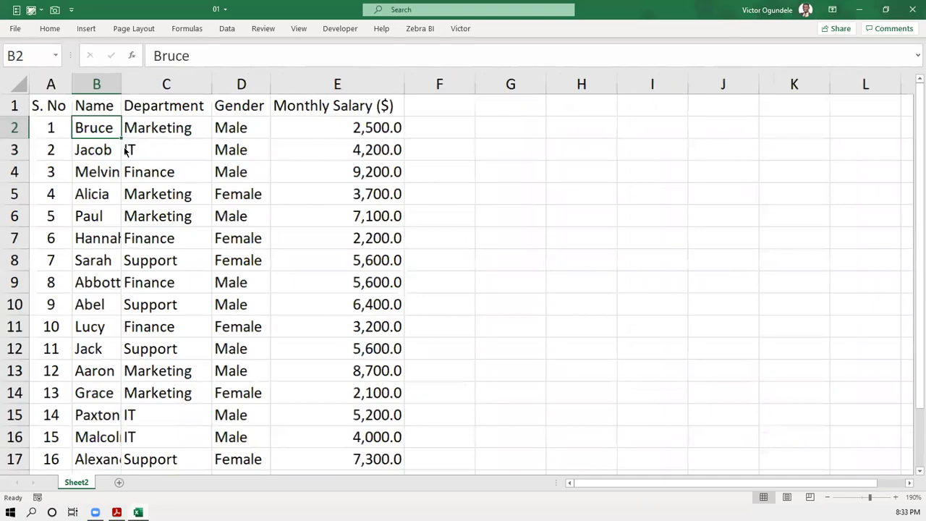
key("alt+Tab")
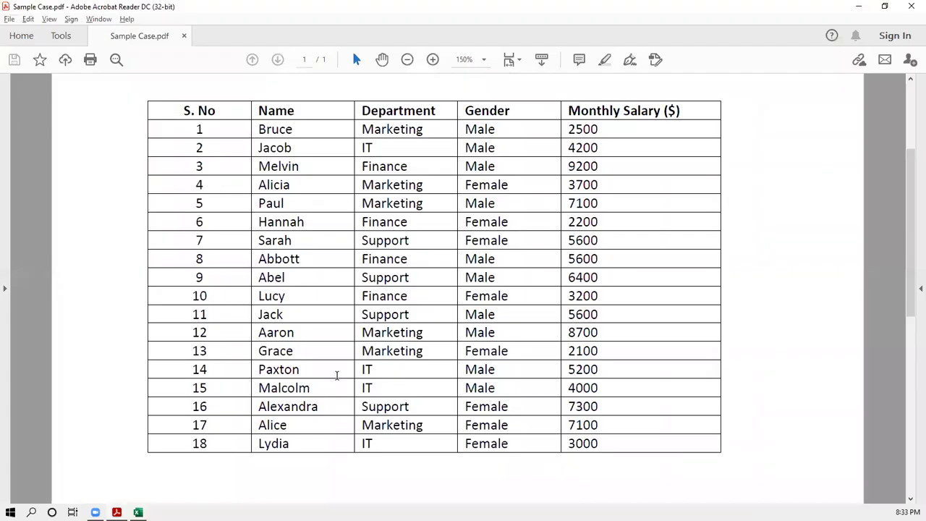
- Select the eight summary questions in the PDF, Male Employees through Average Salary – Females, and return to Excel
scroll(337, 374, "down", 5)
scroll(337, 374, "down", 2)
scroll(330, 376, "up", 5)
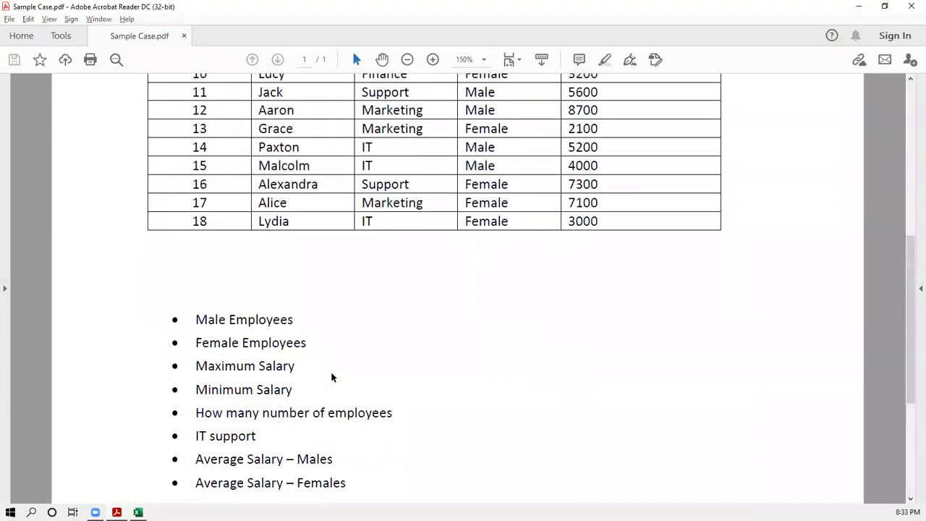
scroll(332, 377, "down", 5)
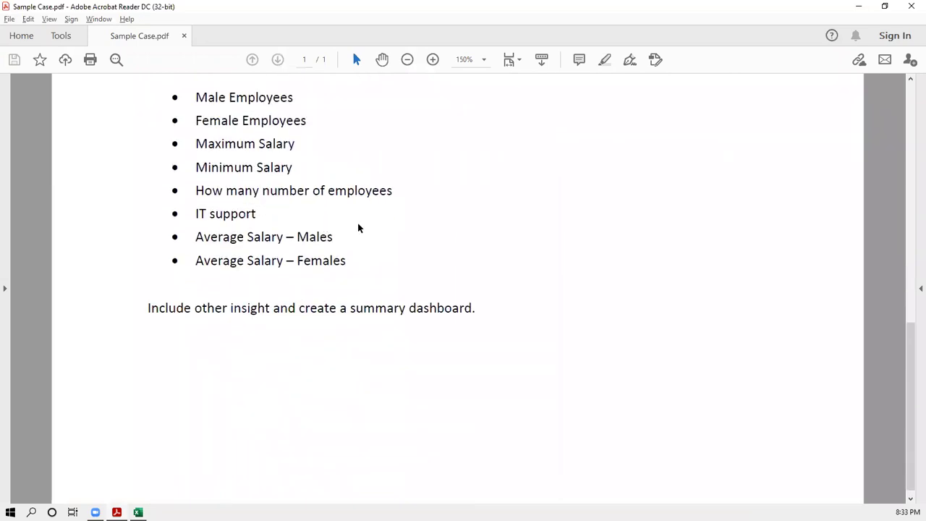
scroll(357, 227, "up", 2)
left_click(196, 181)
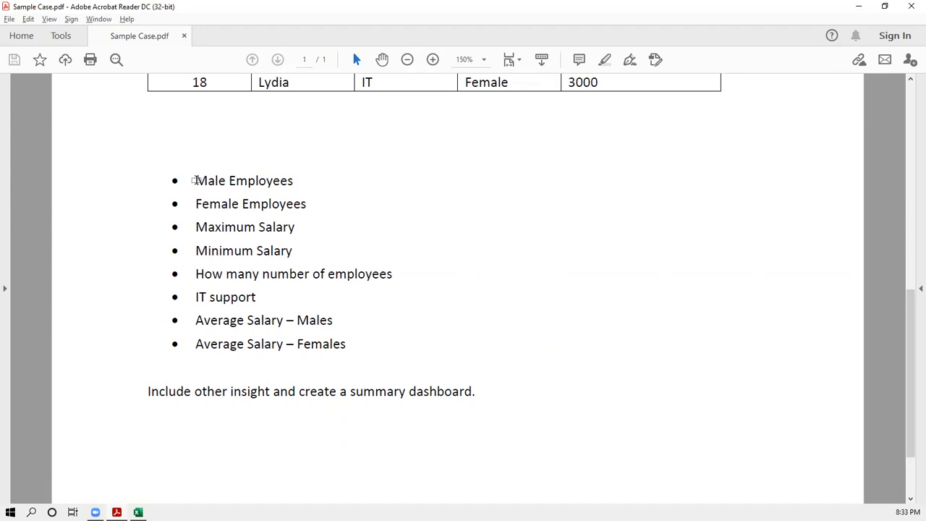
left_click_drag(196, 180, 420, 355)
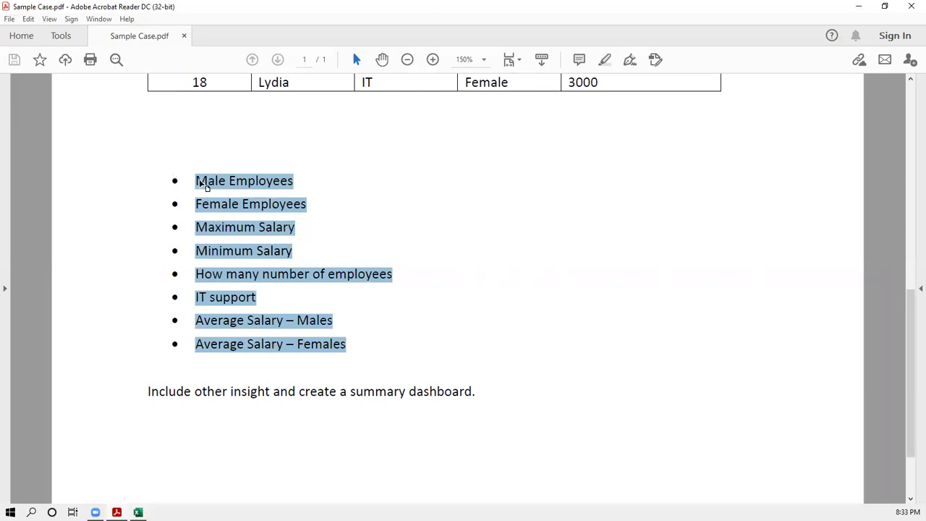
left_click(203, 159)
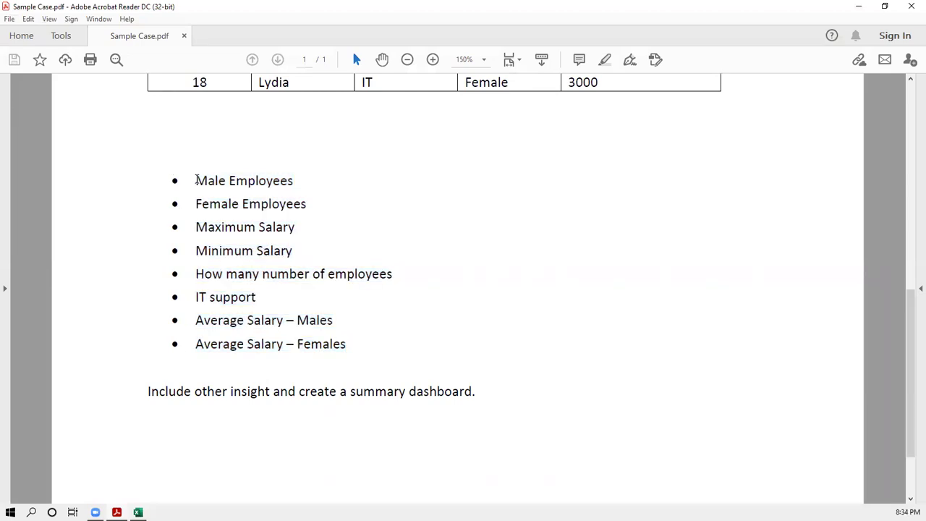
left_click_drag(248, 207, 408, 356)
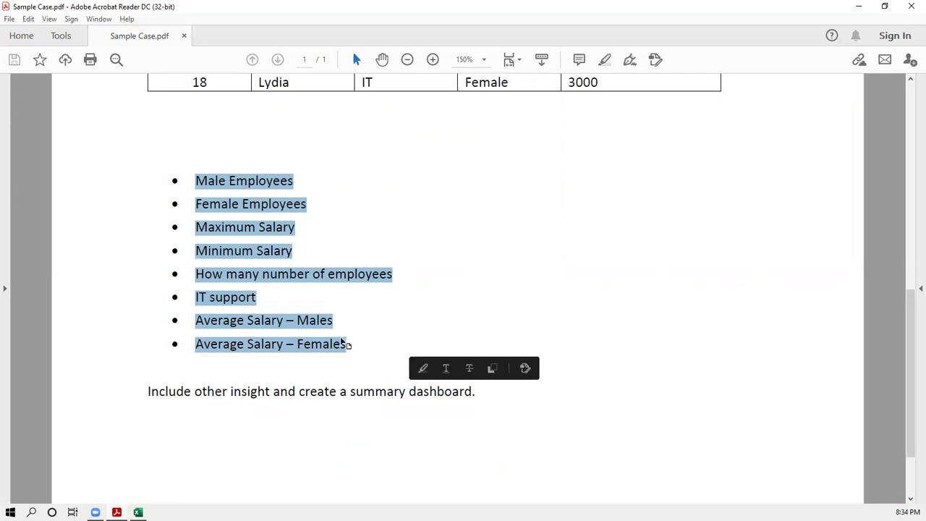
key("alt+Tab")
- Paste the copied question list into cells A23:A30 below the employee table
scroll(306, 372, "down", 2)
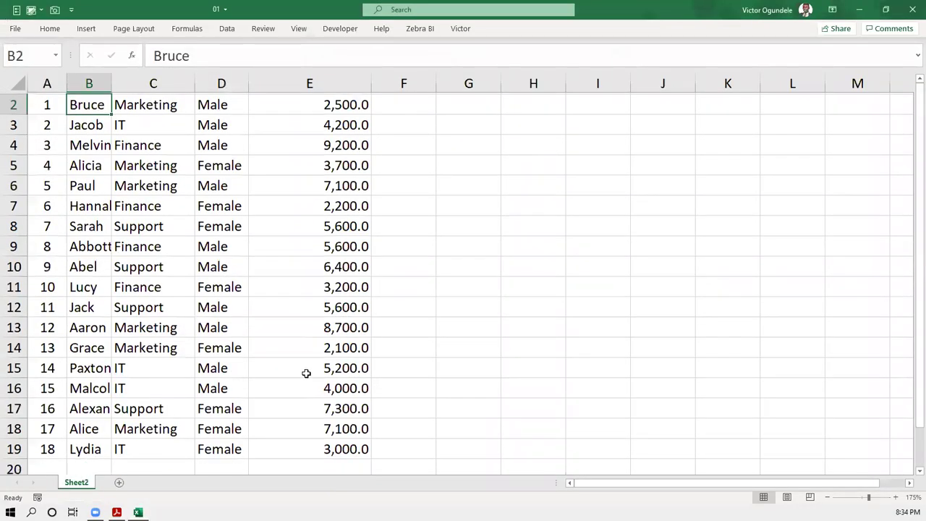
scroll(52, 362, "down", 2)
left_click(52, 362)
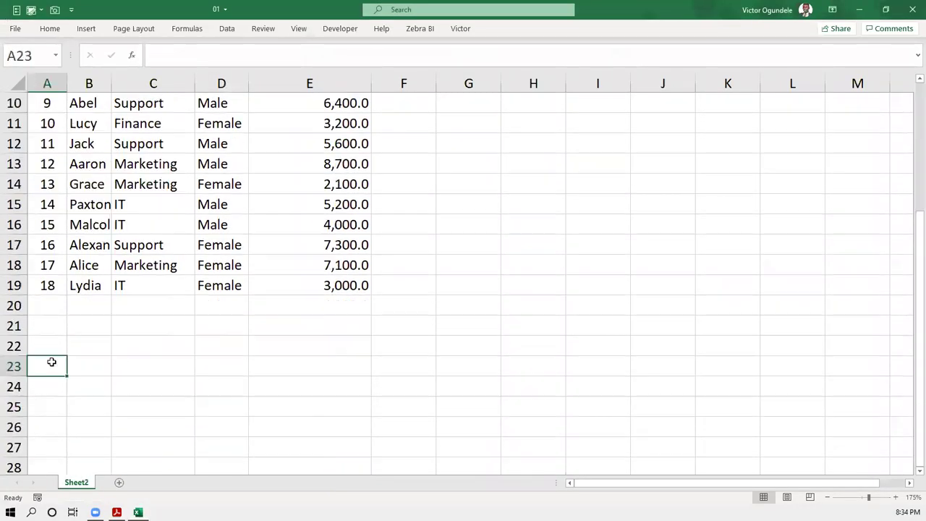
key("ctrl+v")
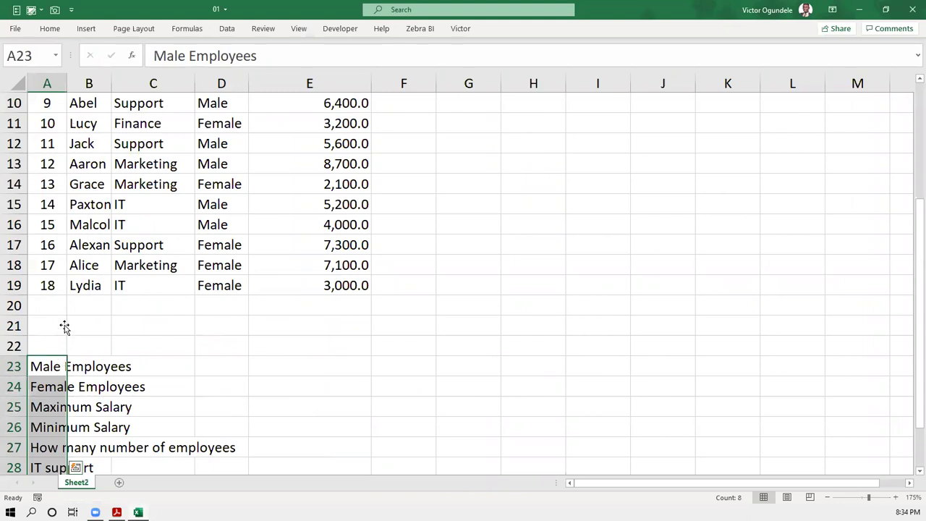
scroll(64, 327, "down", 2)
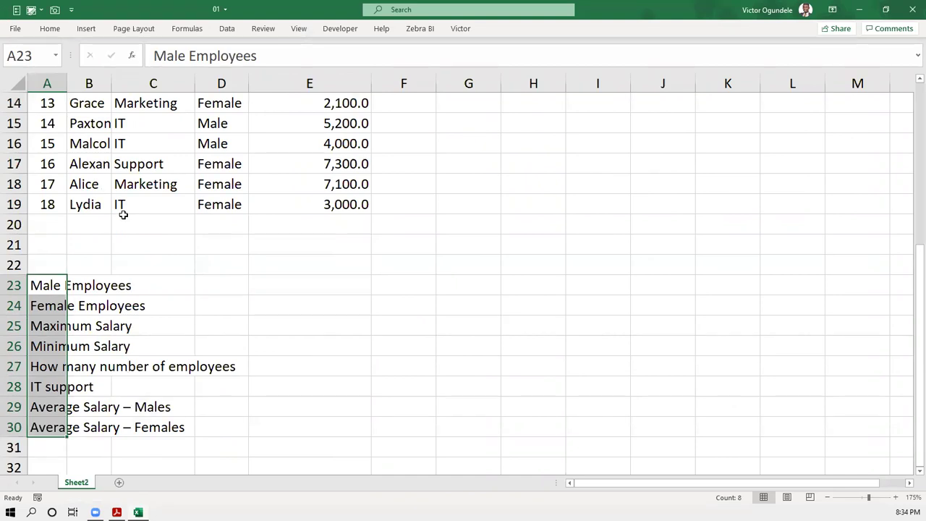
scroll(123, 214, "up", 4)
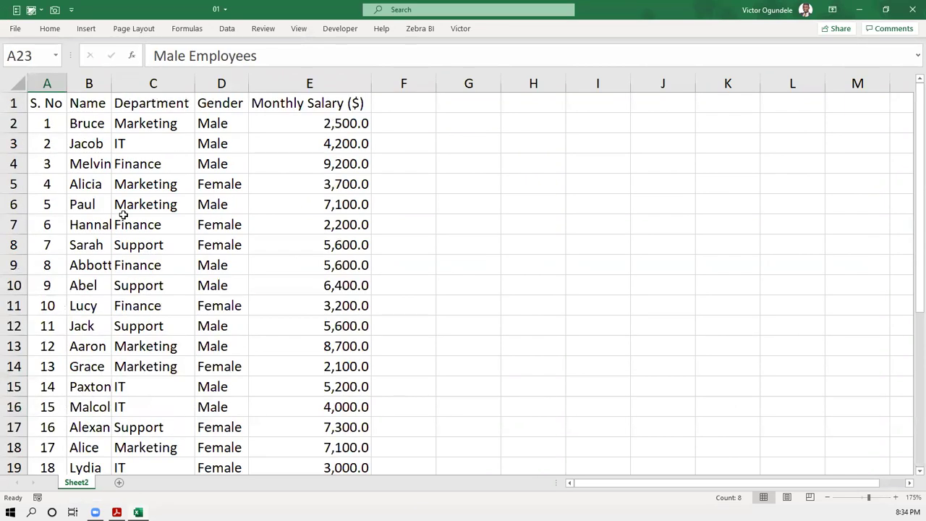
scroll(211, 184, "down", 2)
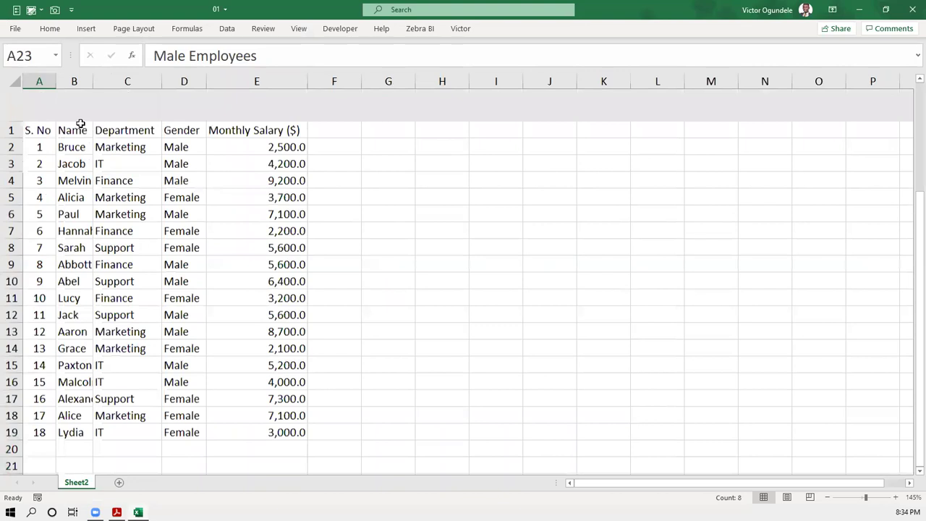
key("ctrl+Home")
scroll(104, 105, "up", 3)
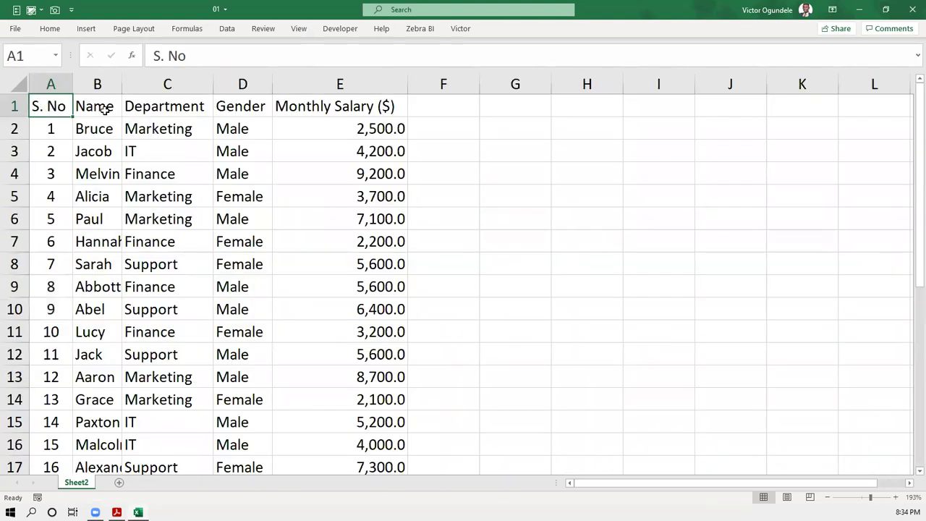
key("Right")
key("Right")
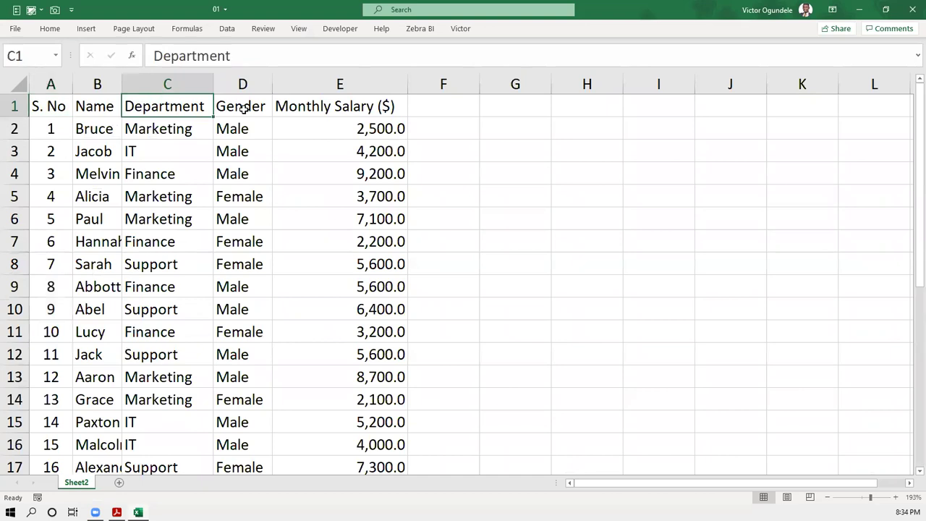
key("Right")
key("Right")
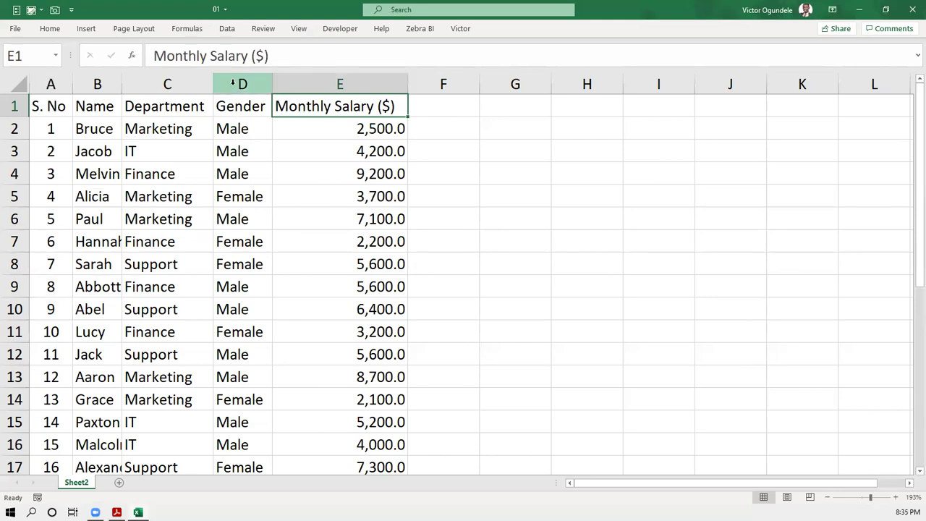
left_click(159, 84)
left_click(168, 128)
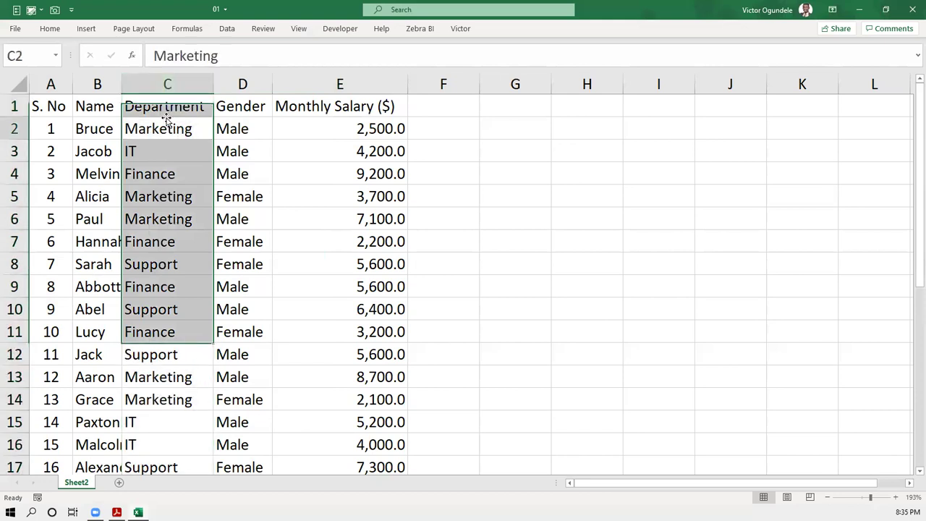
scroll(113, 106, "up", 1, "ctrl")
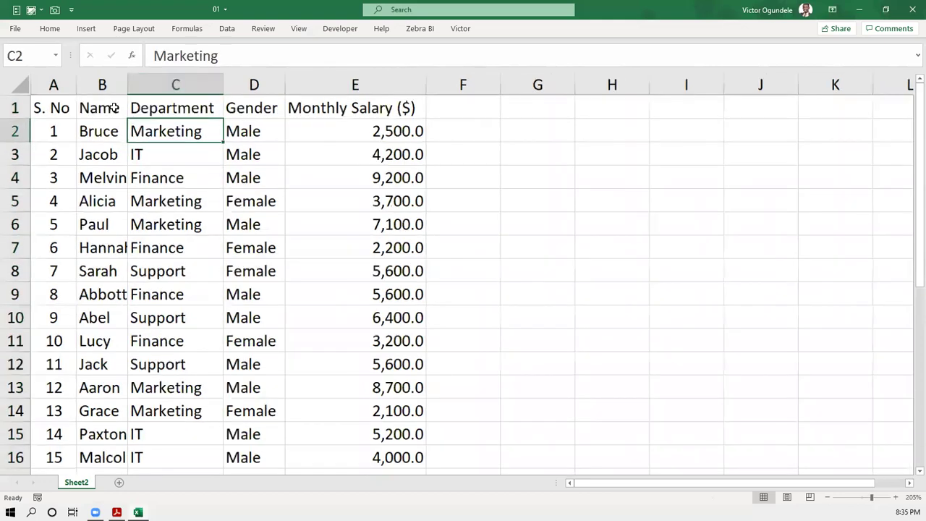
left_click(187, 150, "shift")
scroll(179, 126, "up", 1, "ctrl")
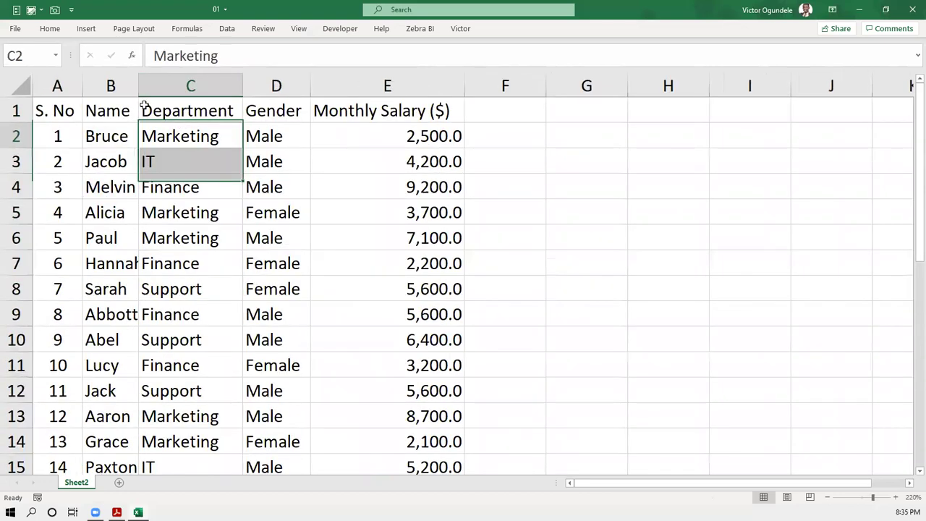
left_click(98, 108)
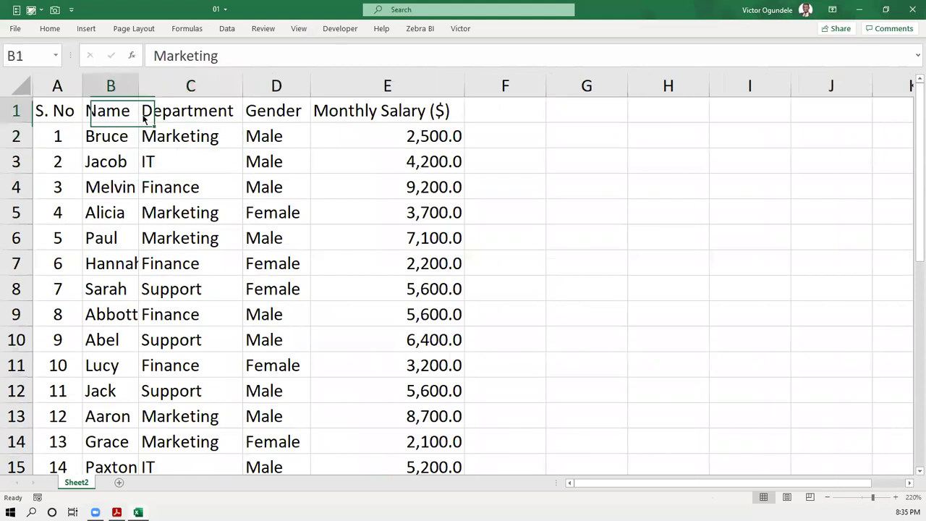
right_click(101, 112)
key("Escape")
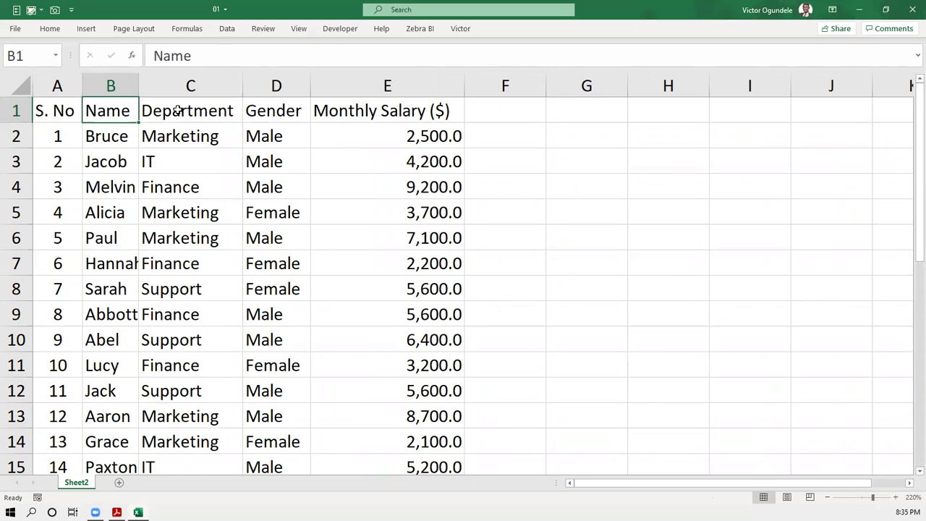
scroll(178, 110, "up", 1, "ctrl")
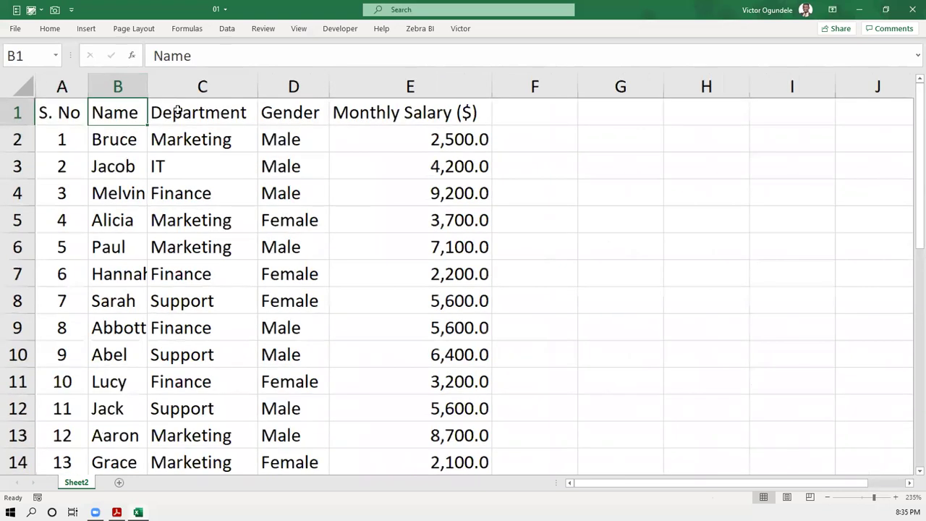
left_click(69, 115)
scroll(66, 117, "up", 3, "ctrl")
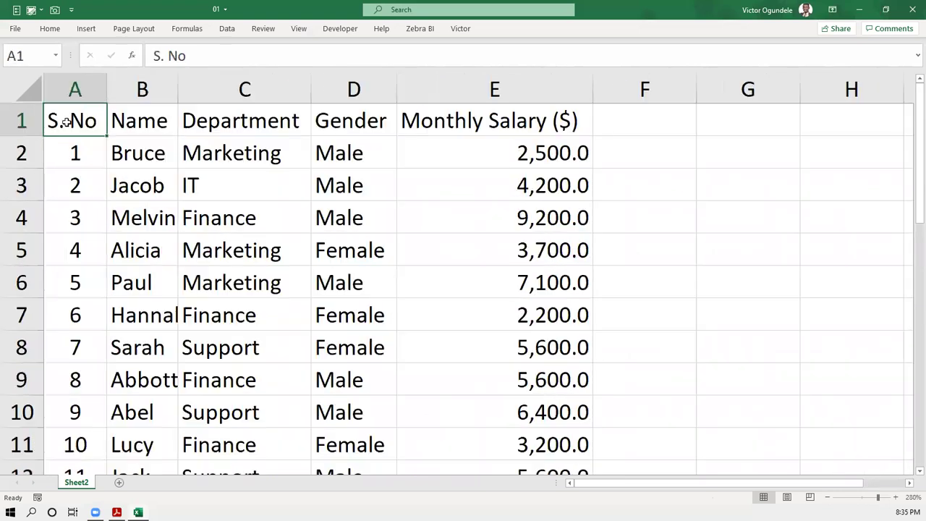
left_click(133, 120)
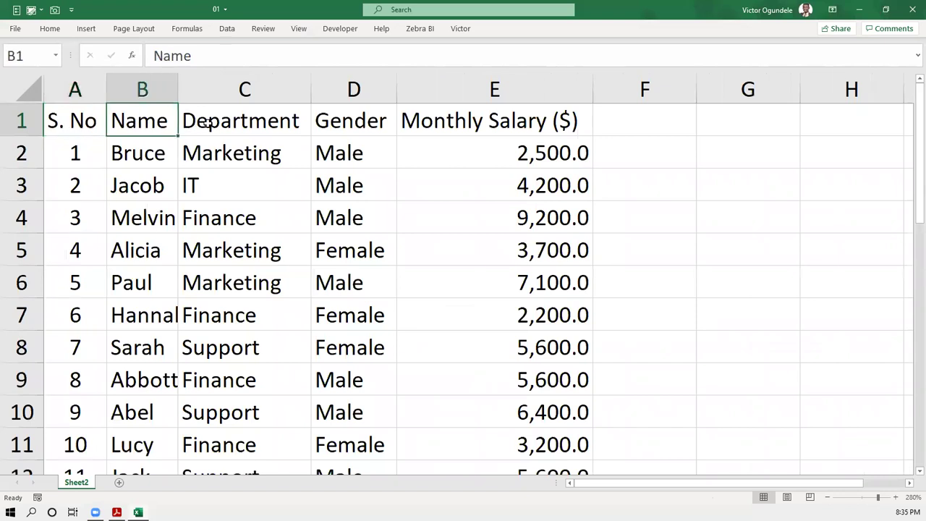
left_click(208, 123)
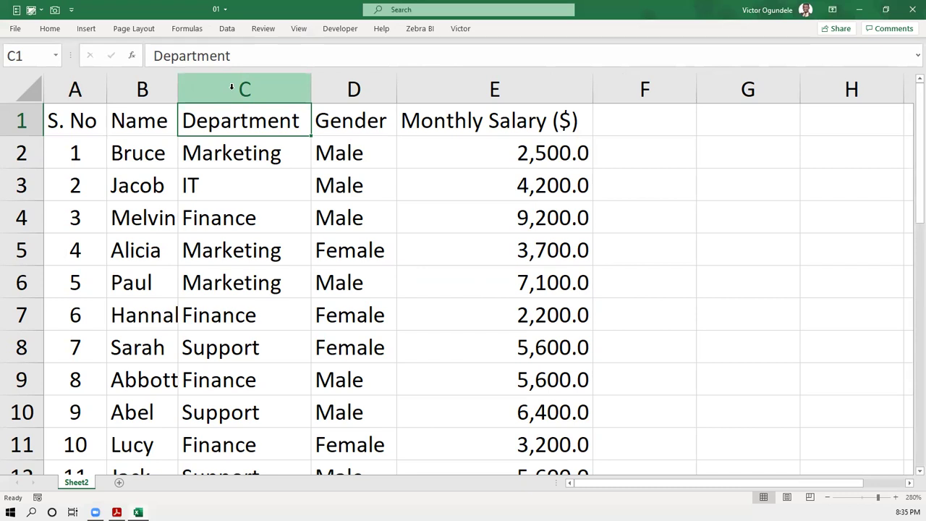
- Insert a blank column before Department, undoing the extra duplicate insert
left_click(232, 86)
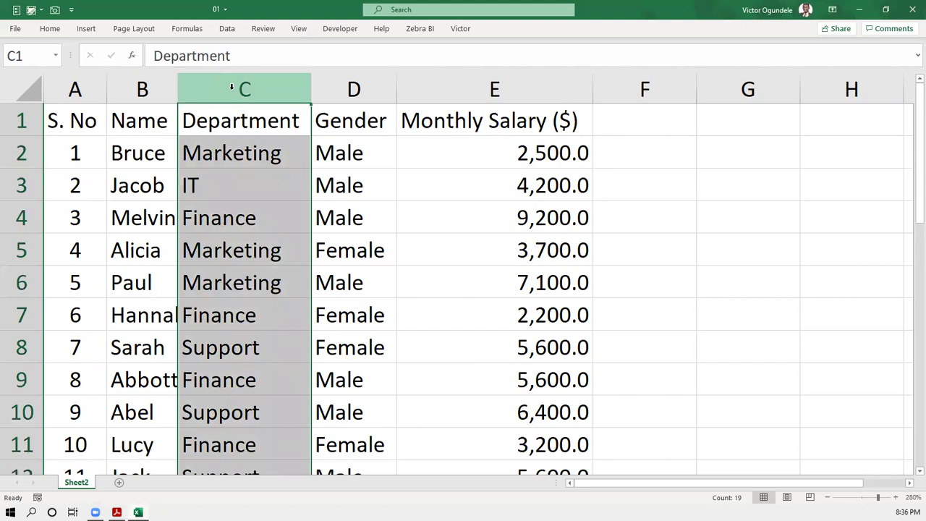
key("ctrl+shift+plus")
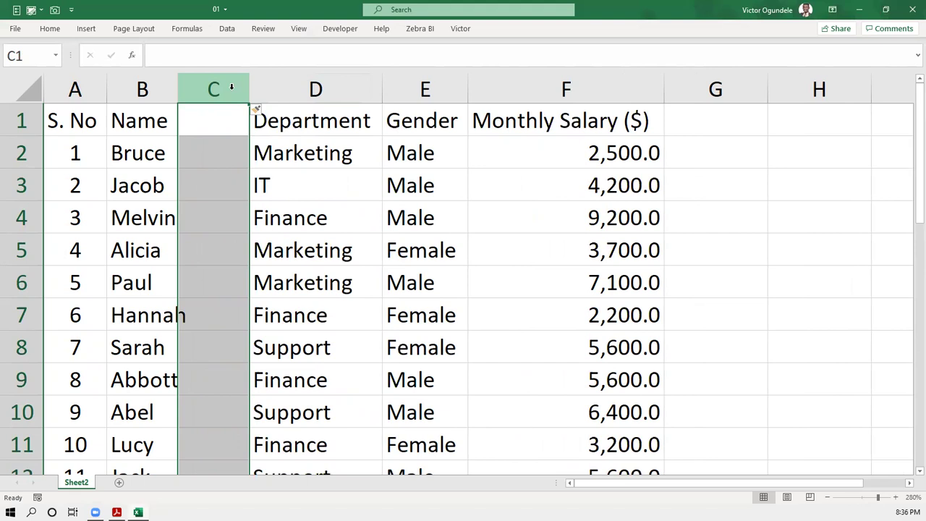
key("ctrl+minus")
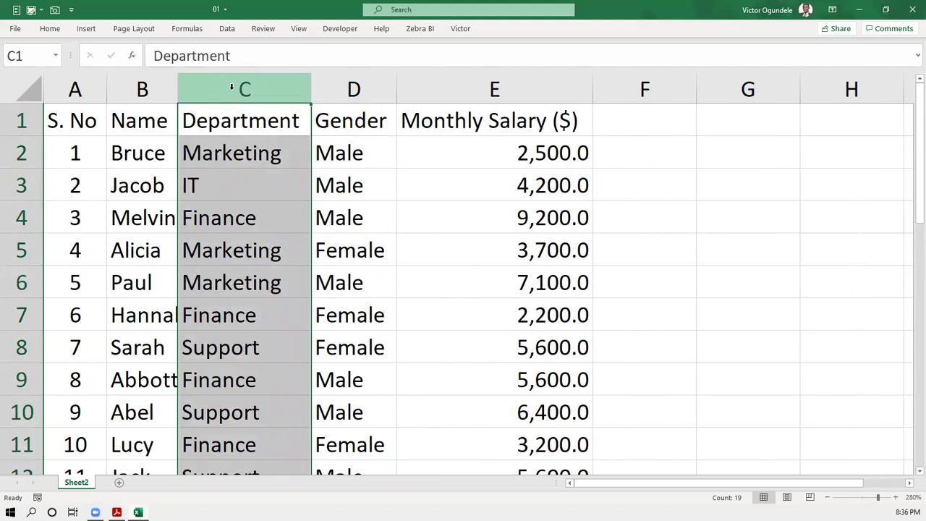
key("ctrl+shift+plus")
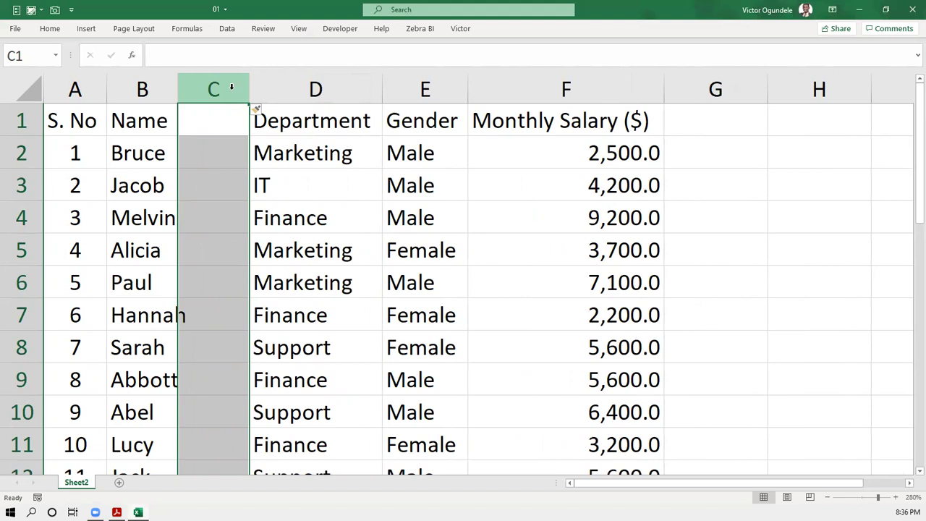
right_click(232, 86)
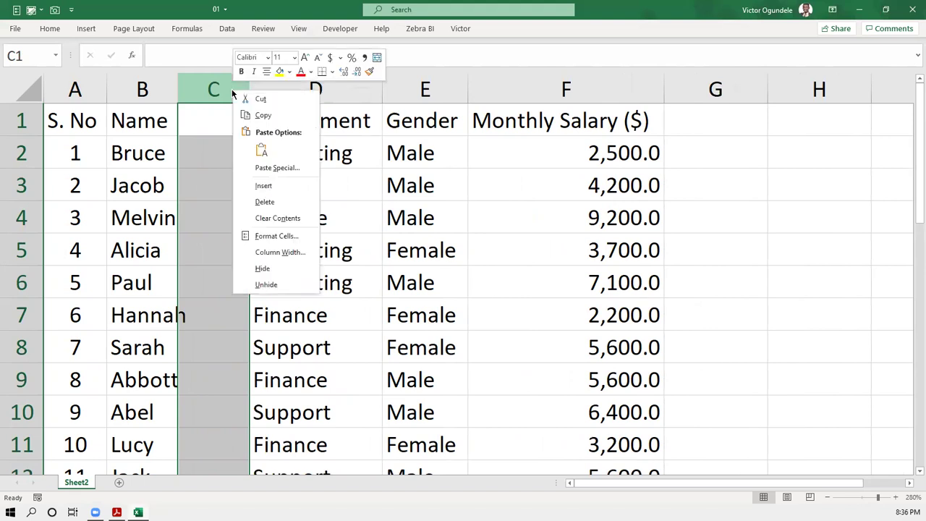
left_click(265, 186)
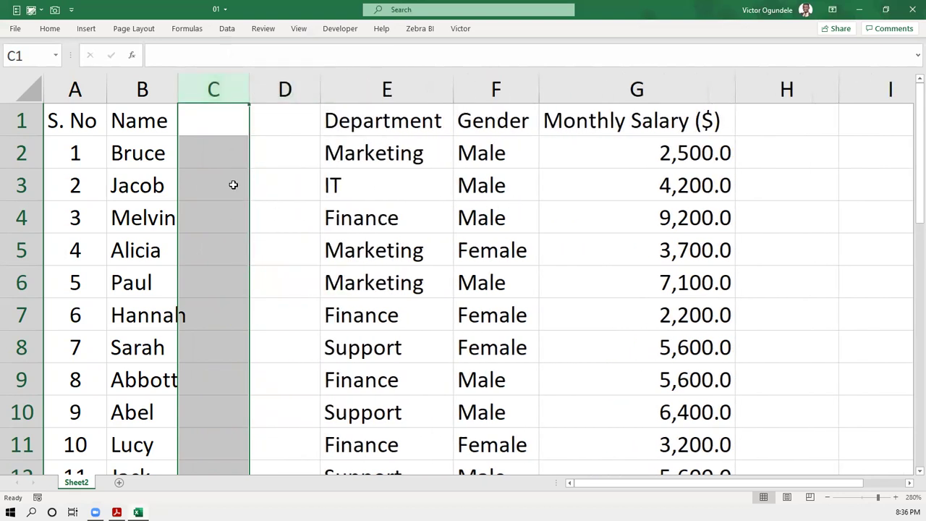
key("ctrl+z")
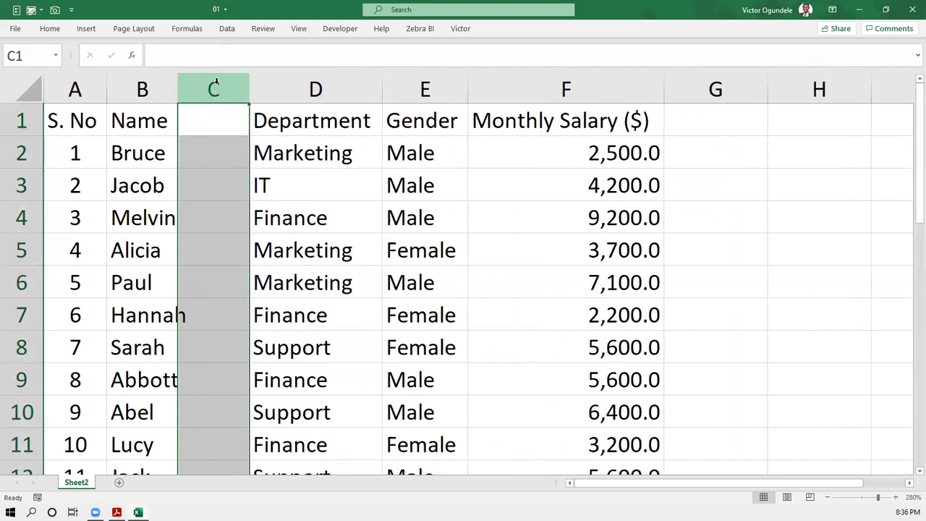
- Delete and restore columns until a single blank column C sits before Department
left_click(254, 87)
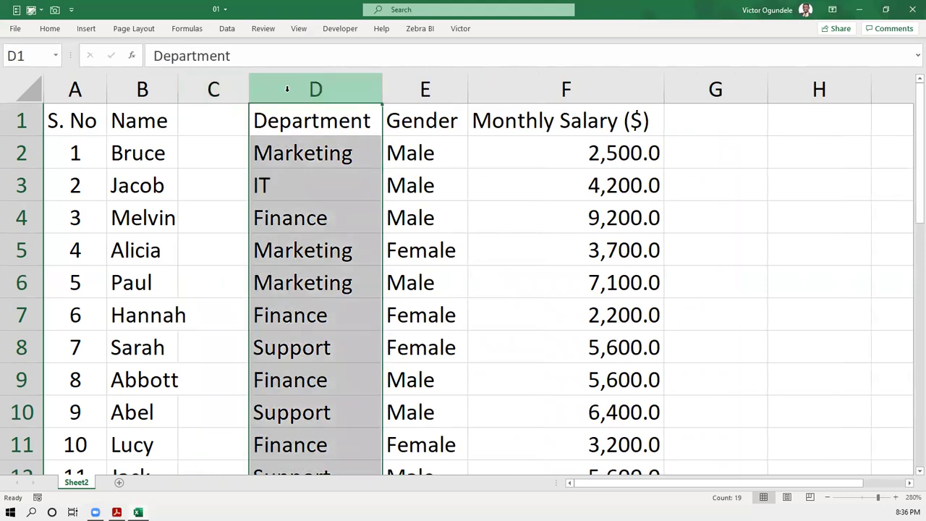
left_click(220, 105)
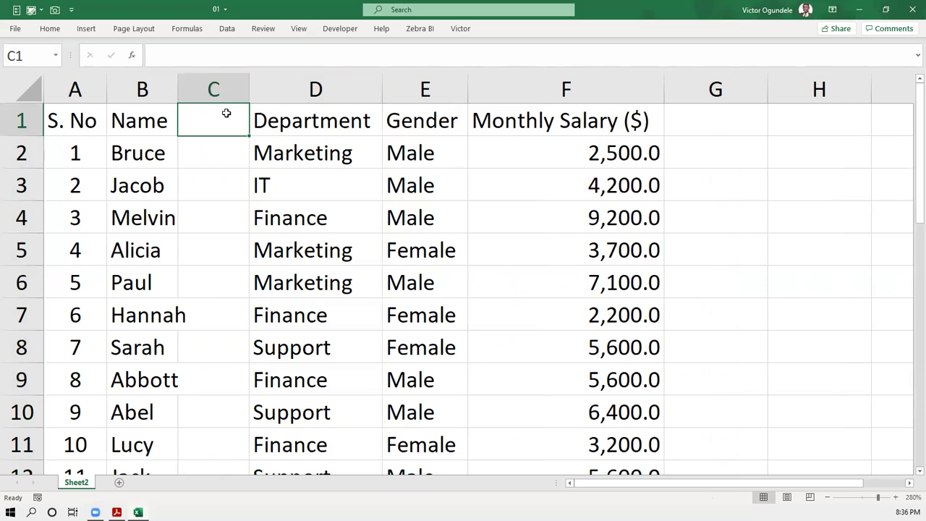
left_click(223, 89)
key("ctrl+minus")
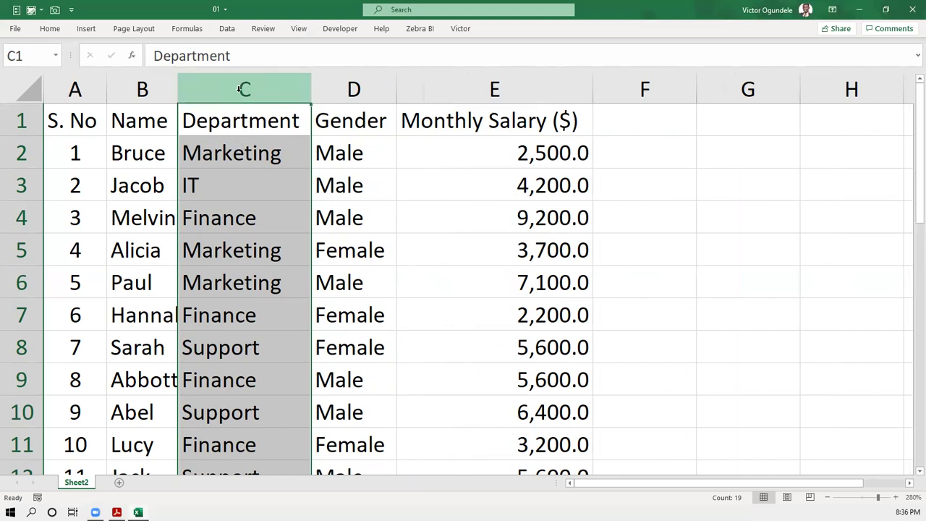
key("ctrl+minus")
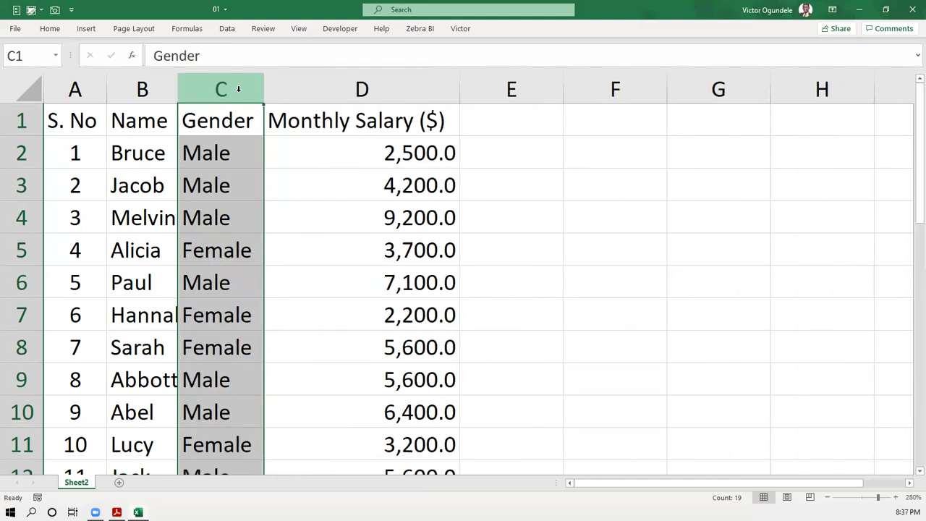
key("ctrl+z")
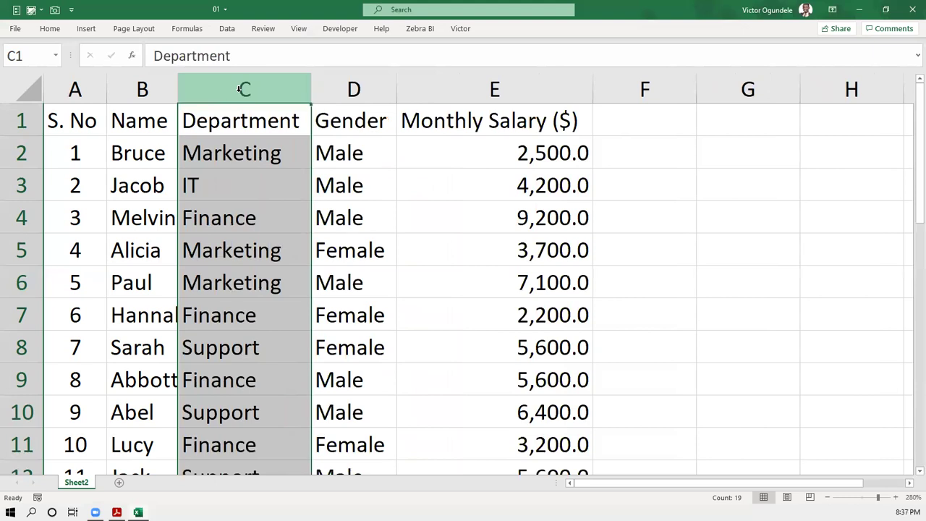
key("ctrl+shift+plus")
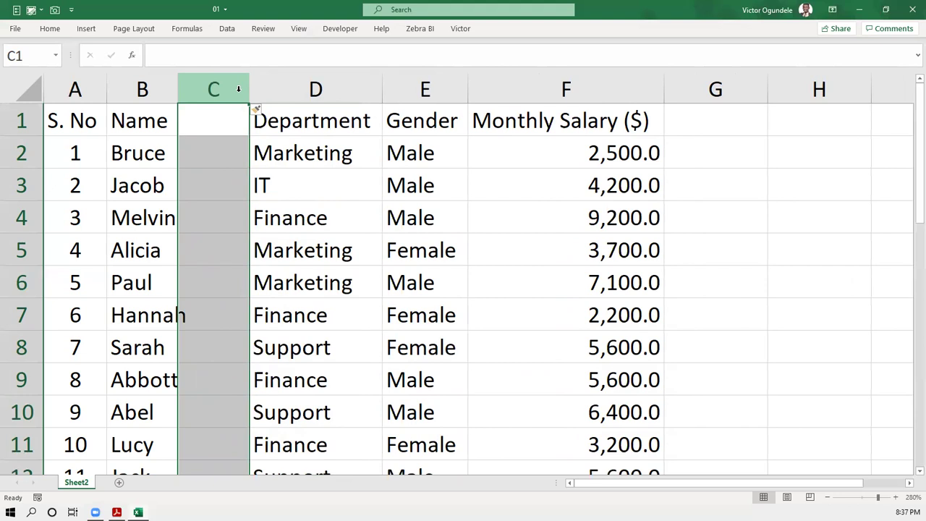
key("Left")
type("First name")
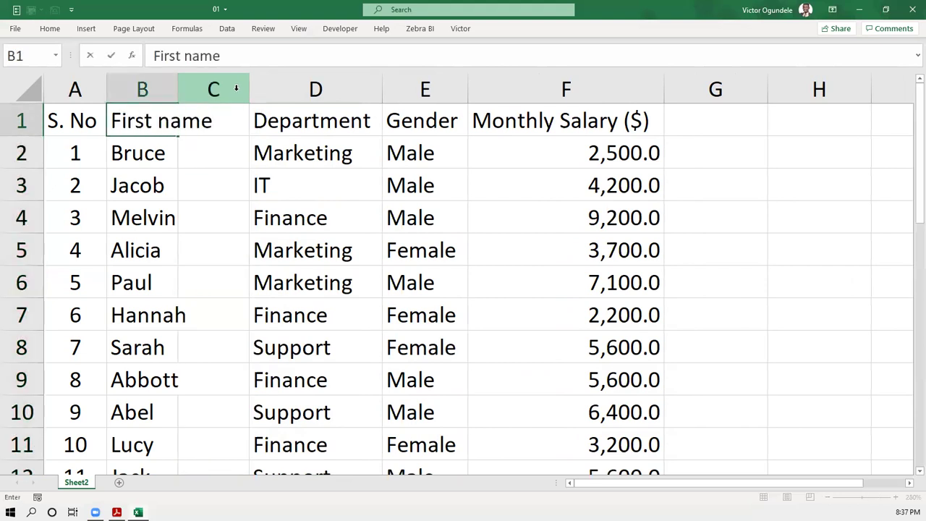
key("BackSpace")
key("BackSpace")
key("BackSpace")
key("BackSpace")
key("BackSpace")
type("Name")
key("ctrl+Return")
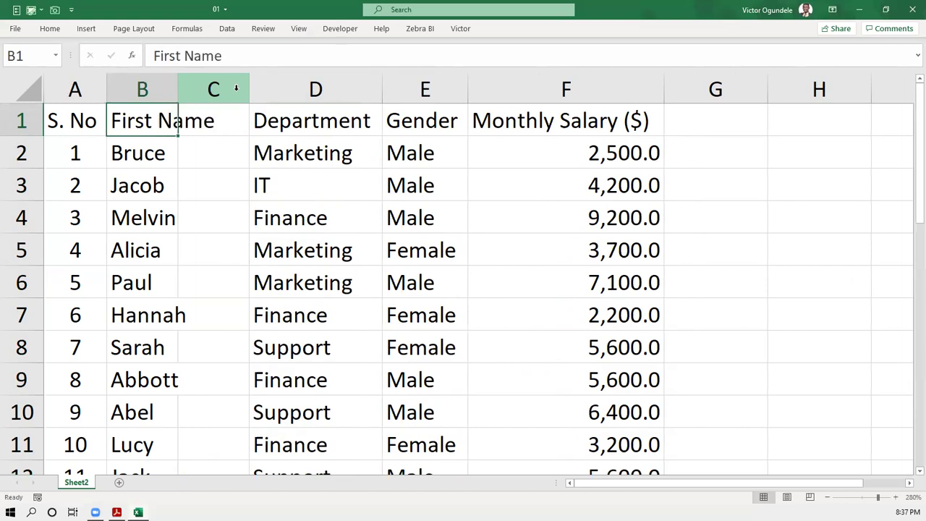
key("alt+h")
key("o")
key("i")
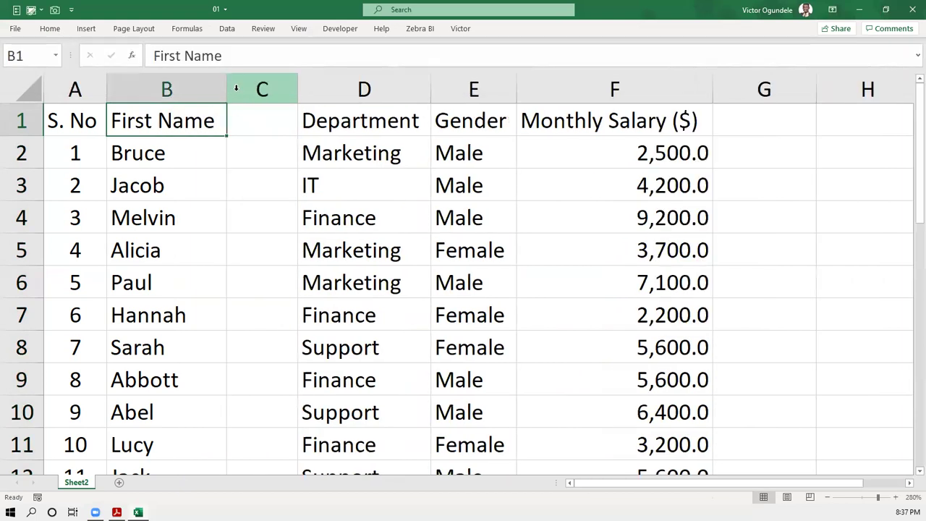
key("Tab")
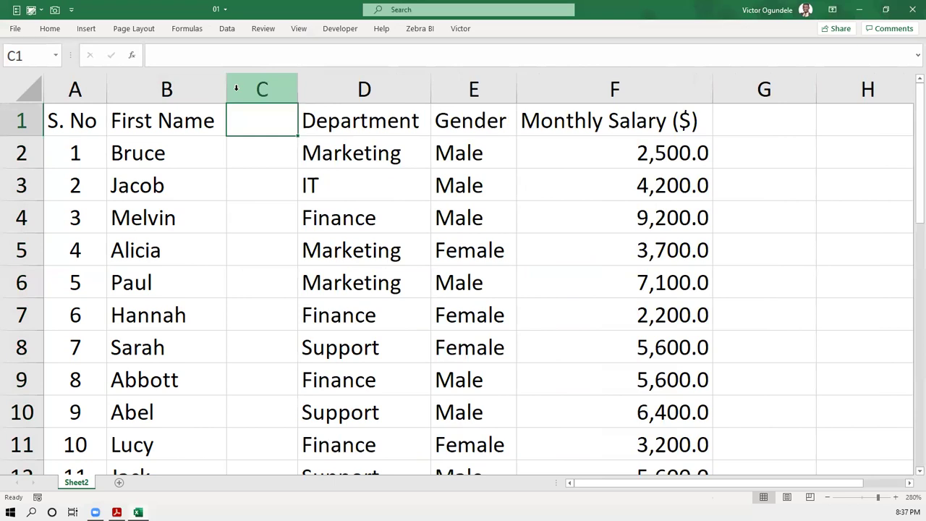
type("Last a")
key("BackSpace")
type("Name")
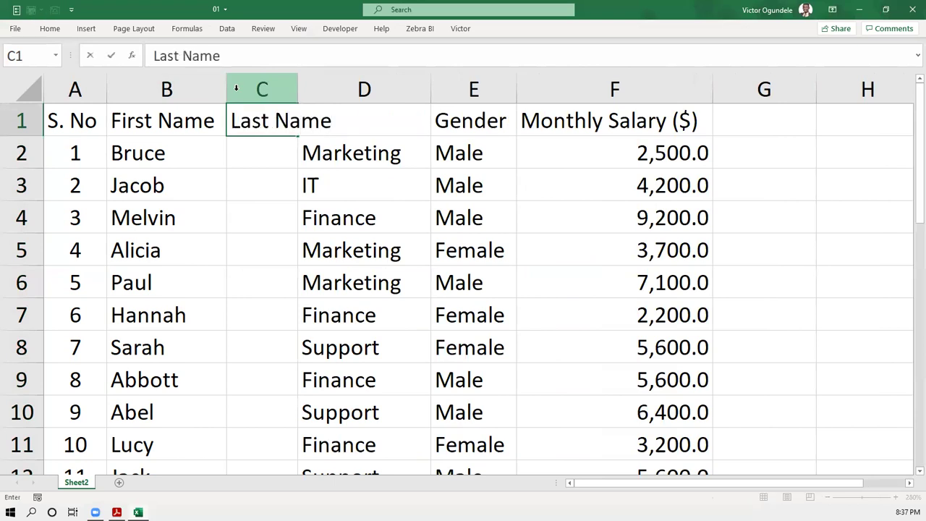
key("ctrl+Return")
key("alt+h")
key("o")
key("i")
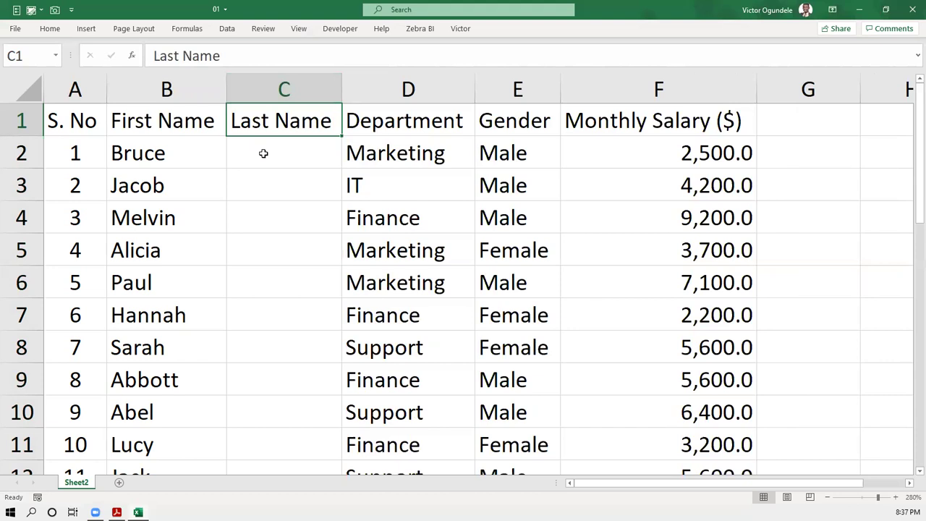
left_click(263, 153)
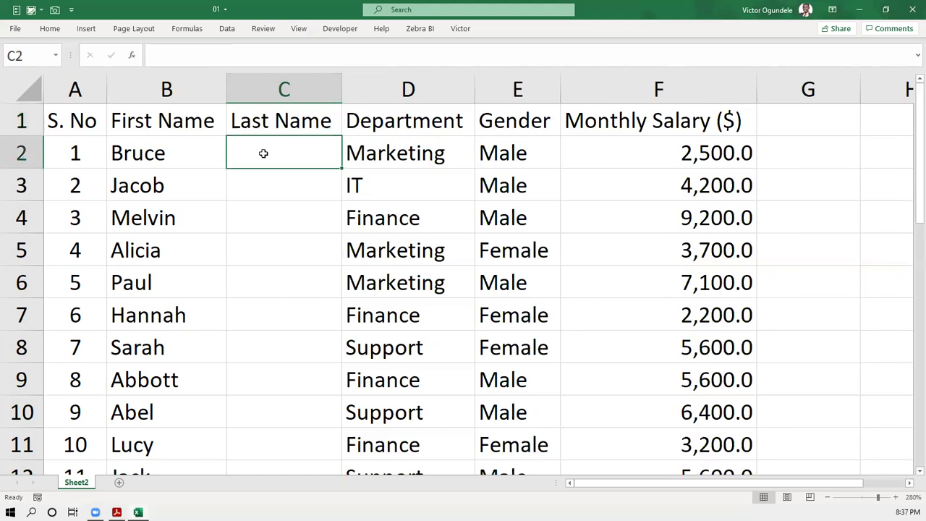
scroll(264, 153, "down", 3)
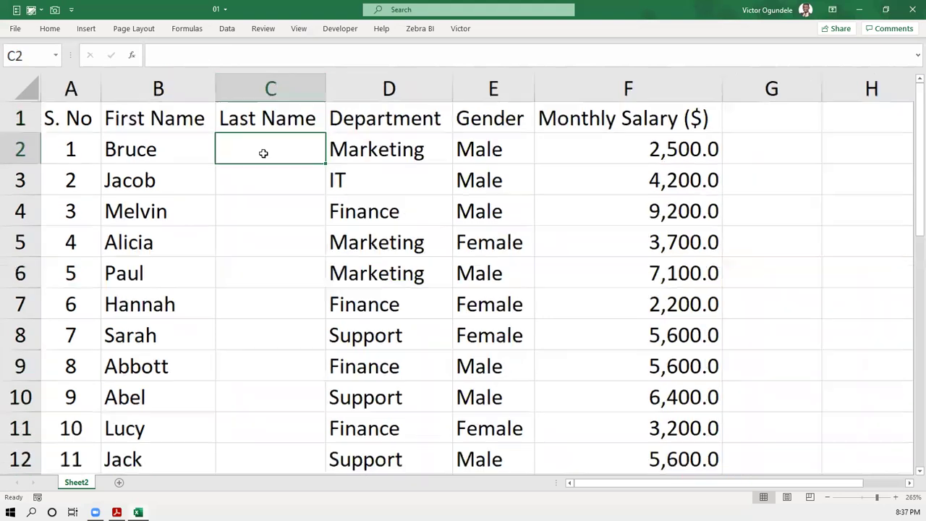
- Enter the first employee's surname in C2, fixing the mistyped last letter
scroll(263, 153, "down", 1)
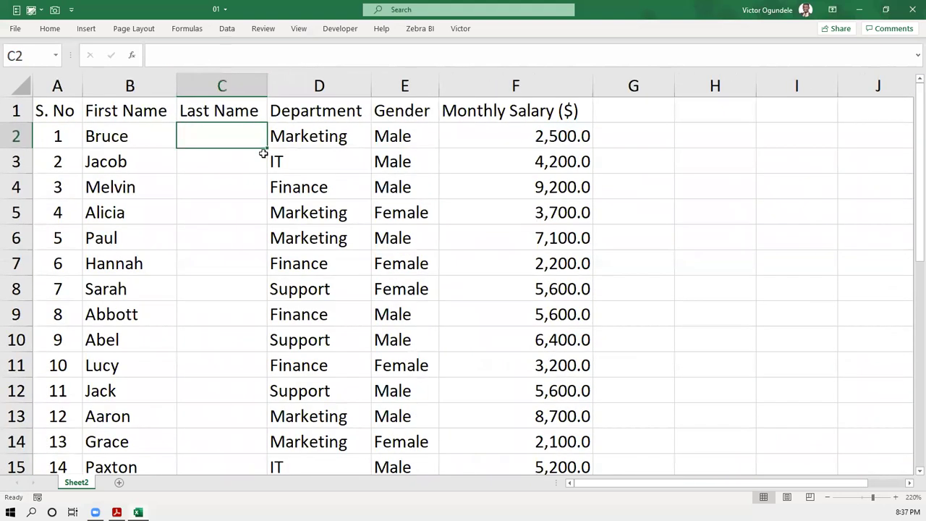
type("Walr")
key("BackSpace")
type("e")
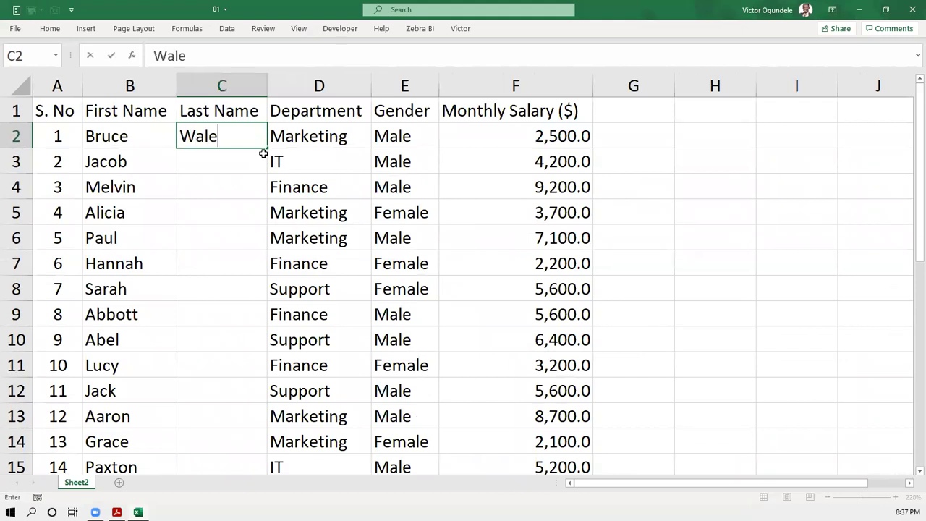
key("Return")
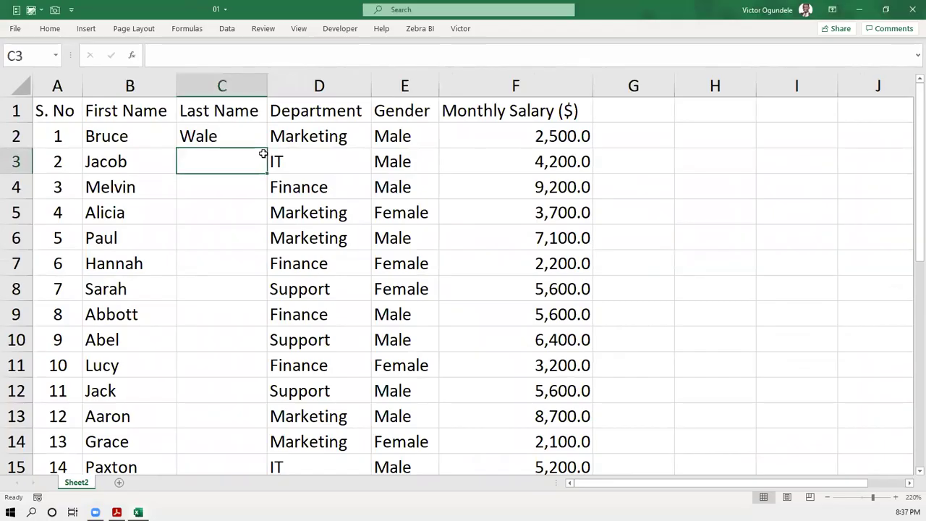
key("Return")
left_click(262, 153)
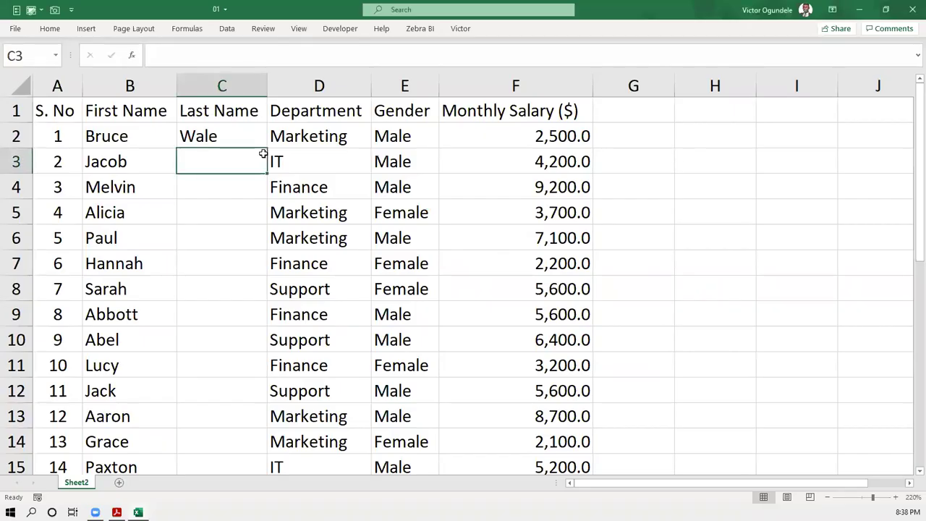
- Type the surnames for employees two to five into C3–C6, correcting the misspelling in C6
type("Victor")
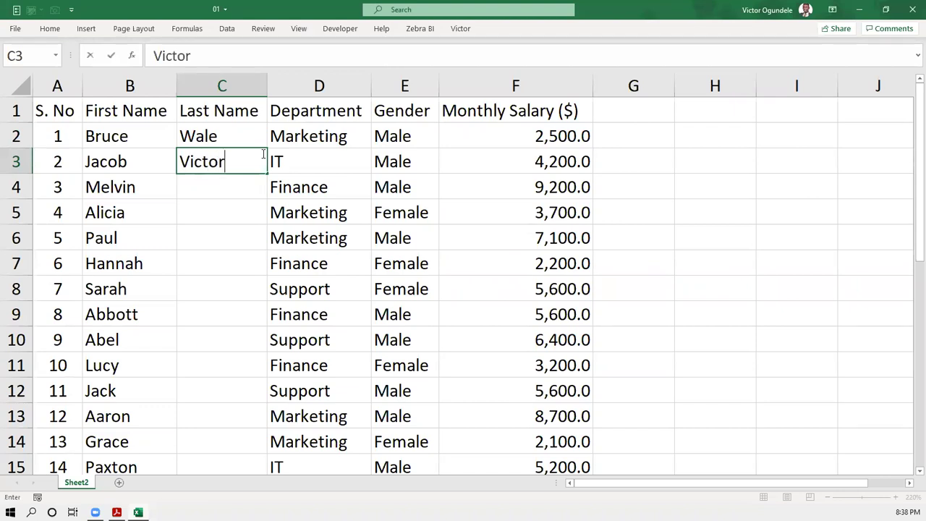
key("Return")
type("Dolamu")
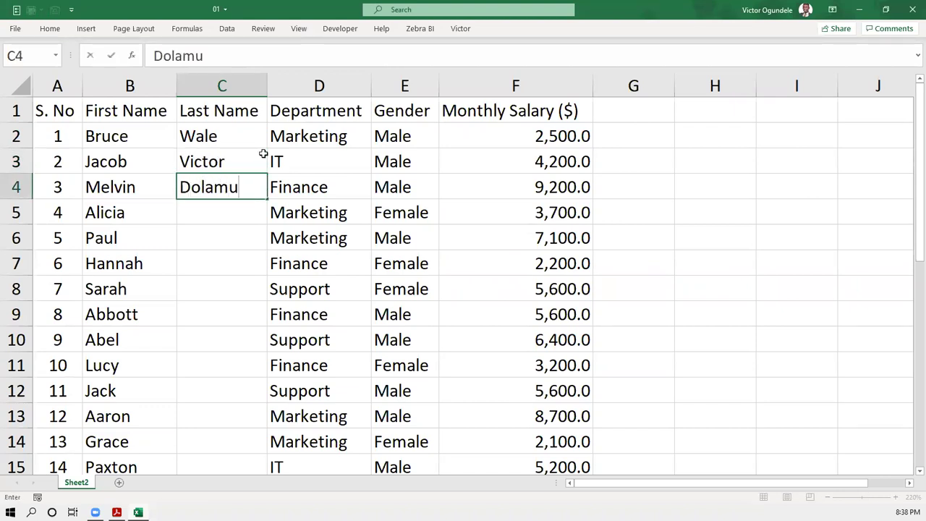
key("Return")
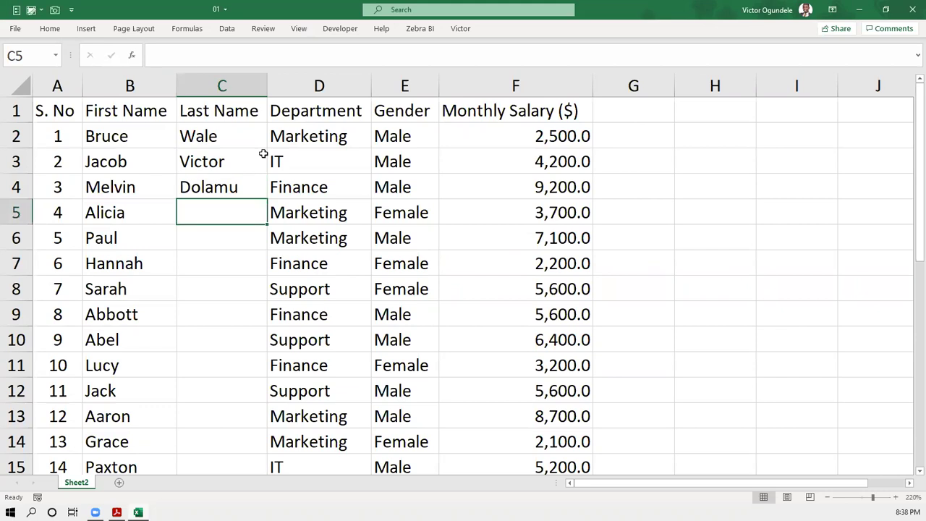
type("Abbey")
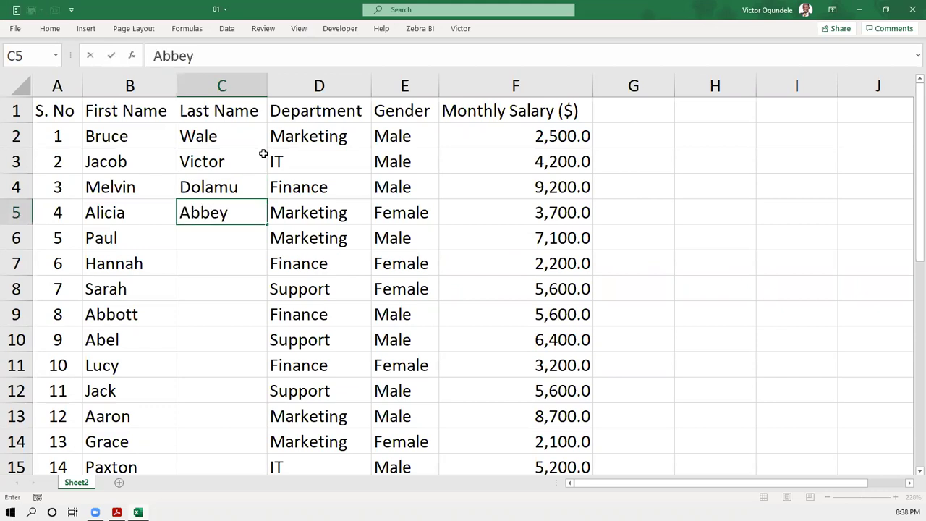
key("Return")
type("Resoultion")
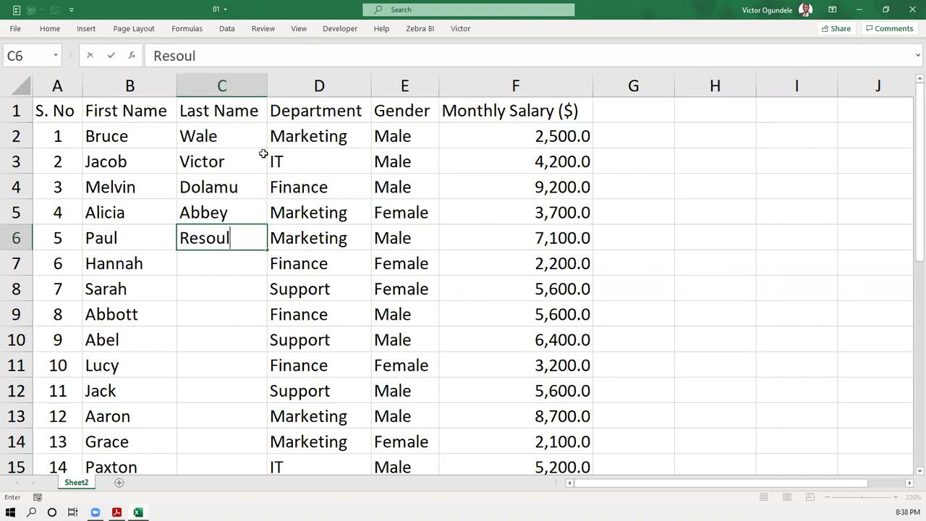
key("BackSpace")
key("BackSpace")
key("BackSpace")
key("BackSpace")
key("BackSpace")
key("BackSpace")
type("lution")
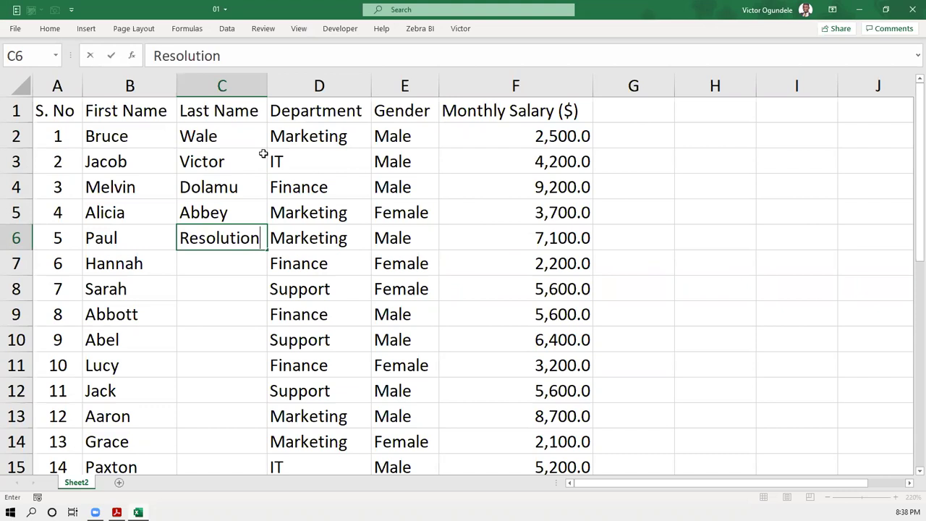
key("Return")
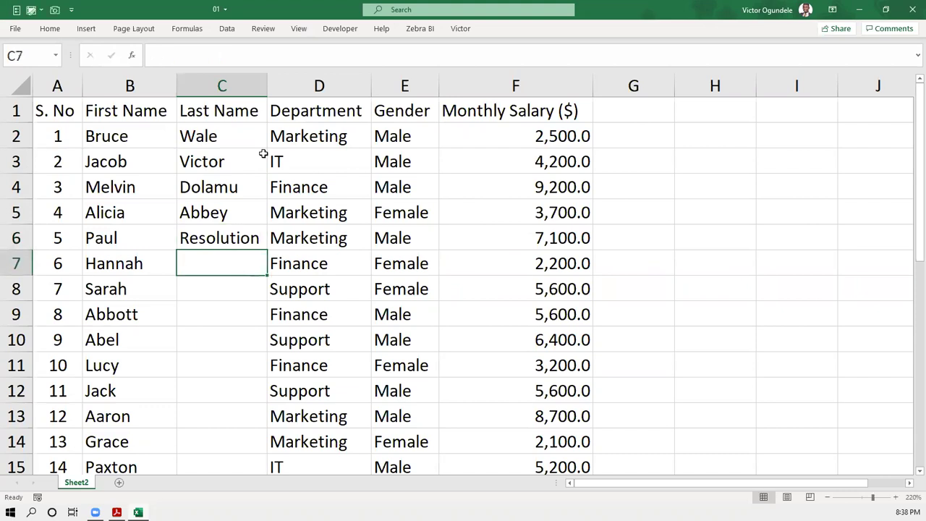
key("Up")
key("Up")
key("Up")
key("Up")
key("Up")
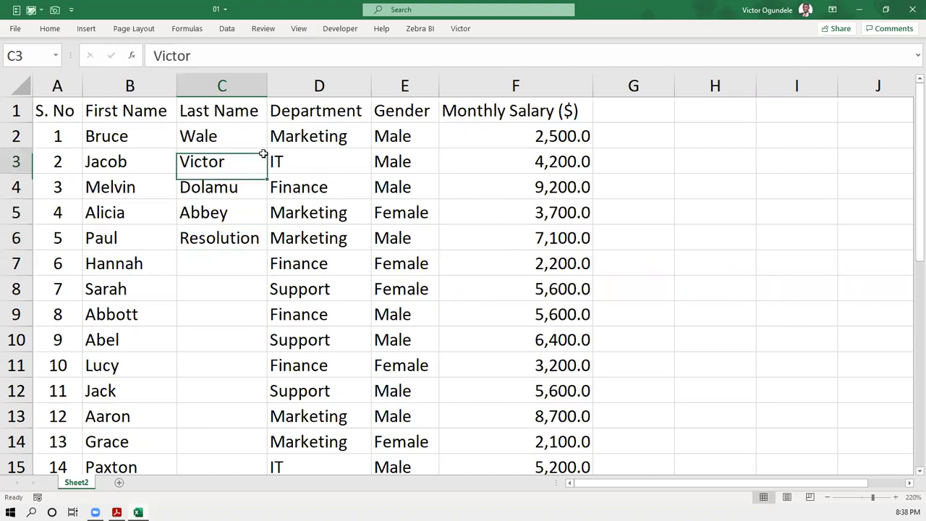
- Undo a drag fill and clear the typed surnames from C3:C6
left_click_drag(266, 149, 219, 316)
scroll(223, 232, "up", 4)
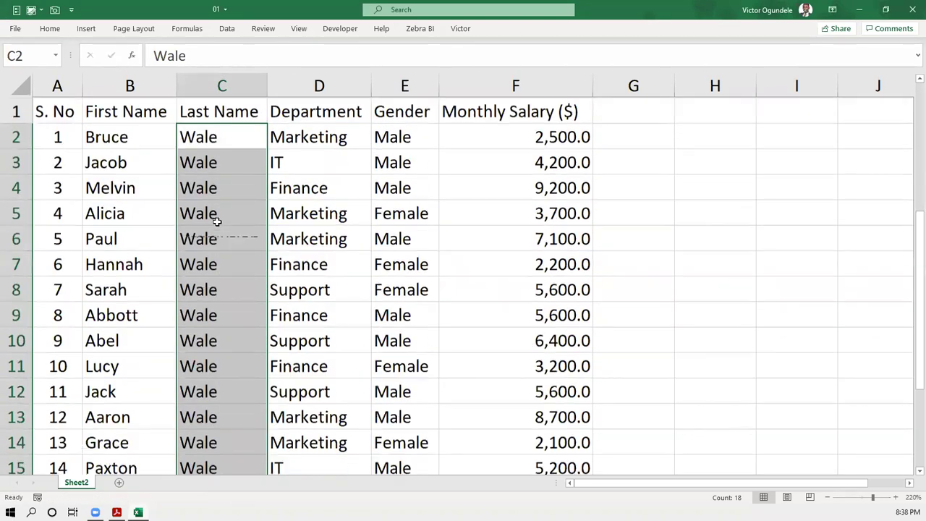
left_click(220, 137)
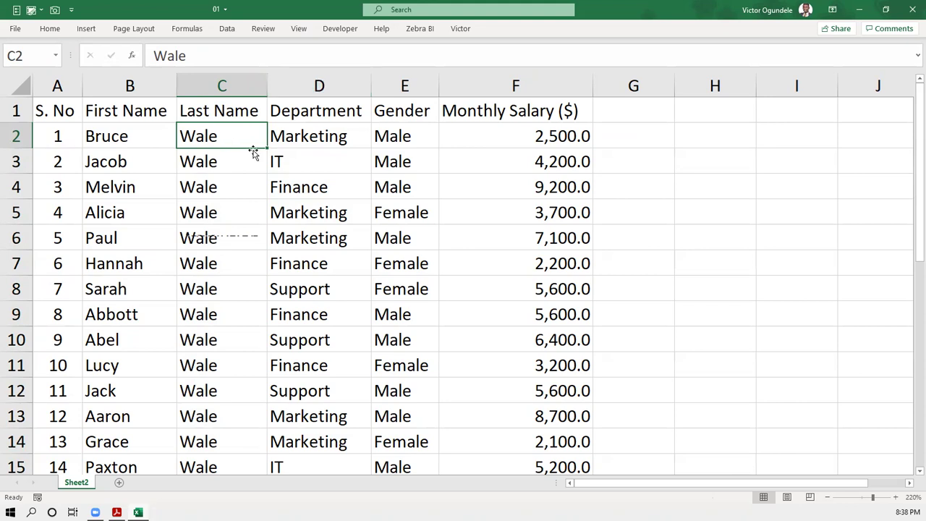
key("ctrl+z")
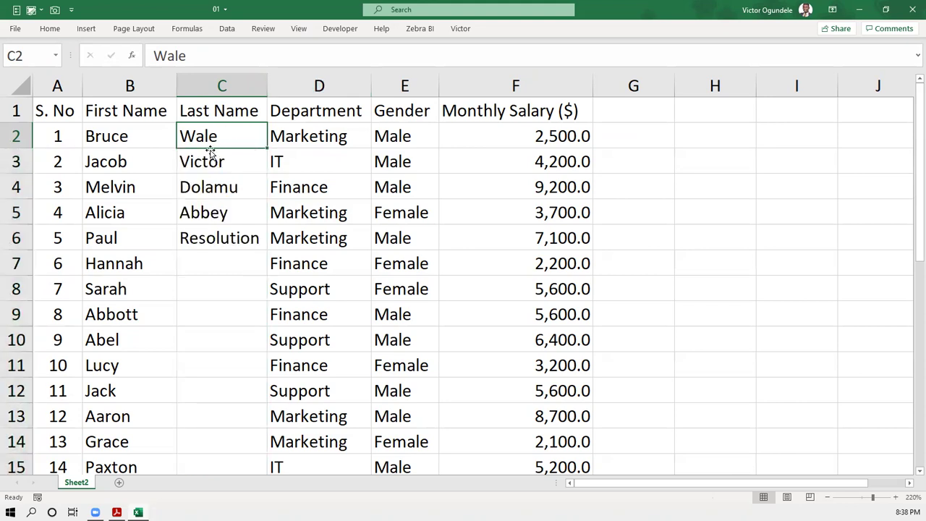
left_click_drag(207, 159, 192, 239)
key("Delete")
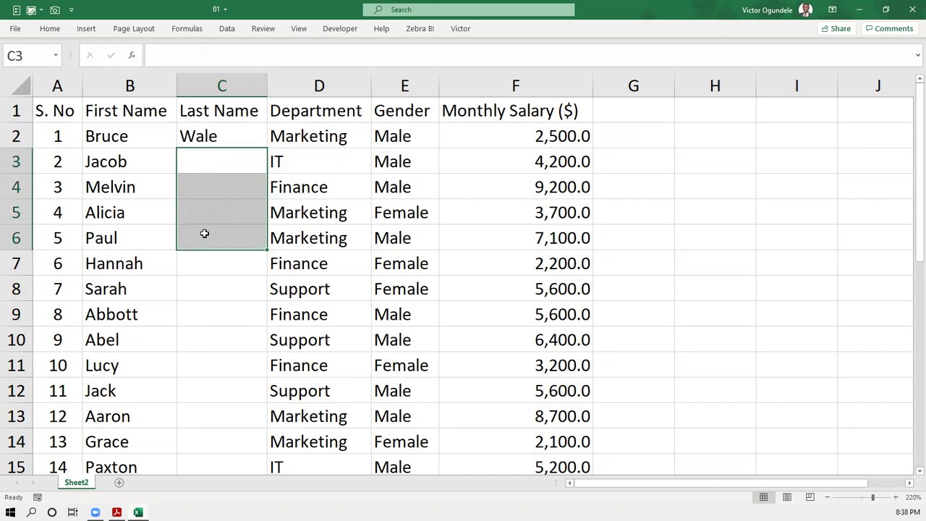
- Fill C2's surname down the Last Name column to the last employee row
left_click(210, 134)
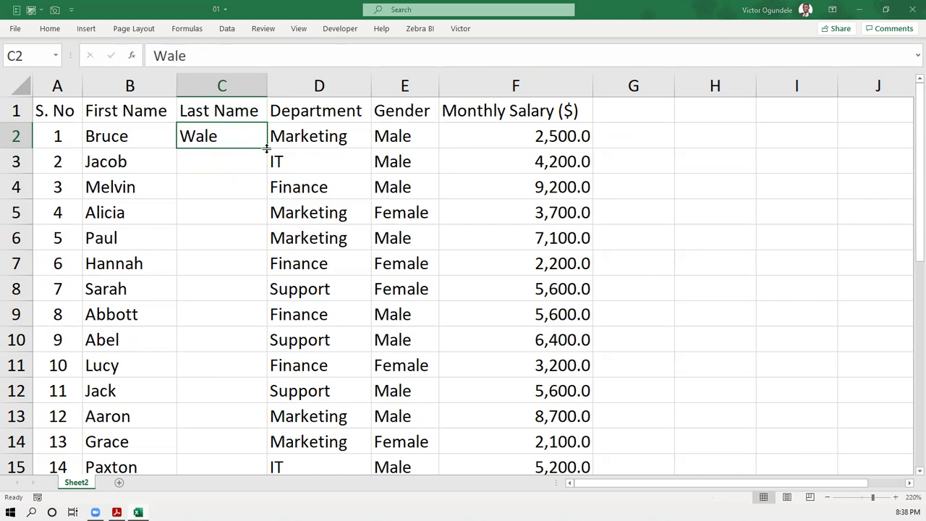
key("ctrl+c")
key("Escape")
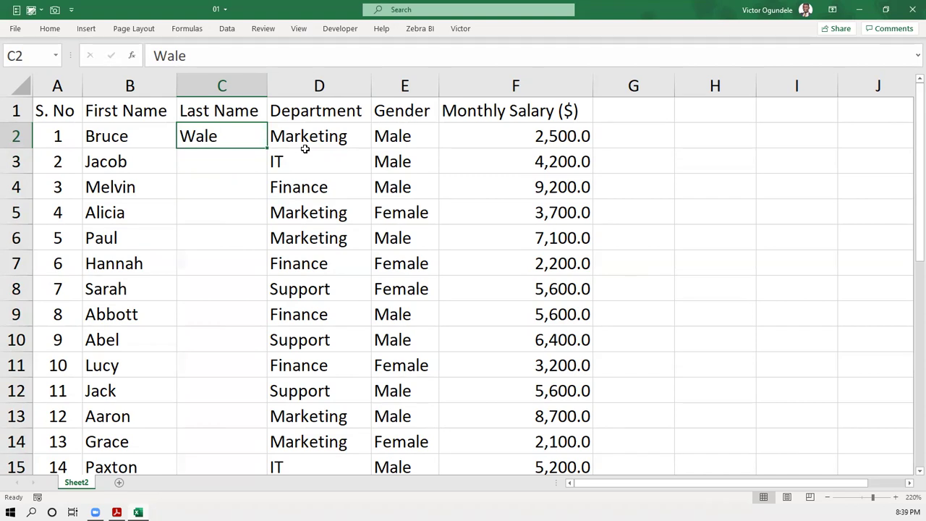
mouse_move(266, 139)
left_mouse_down()
mouse_move(253, 142)
mouse_move(246, 168)
mouse_move(297, 154)
left_mouse_up()
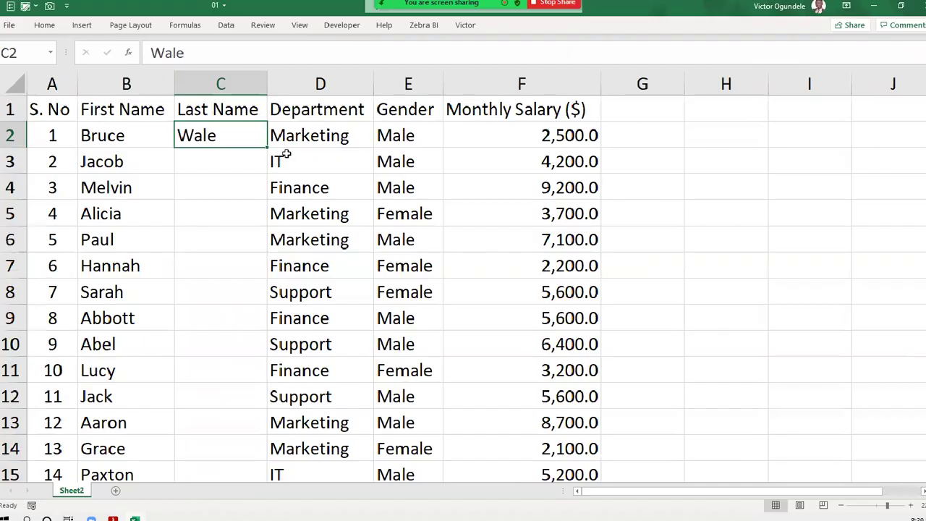
double_click(266, 147)
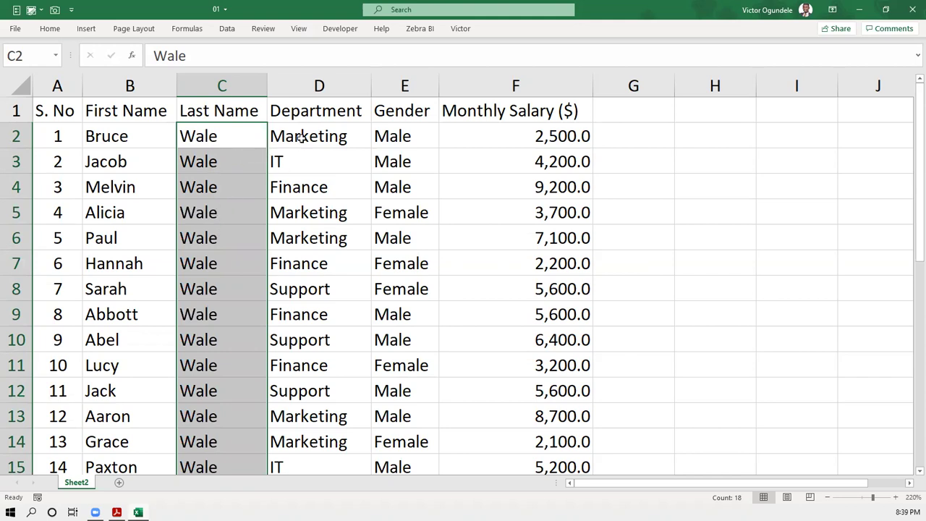
- Select the whole Department column D
left_click(237, 131)
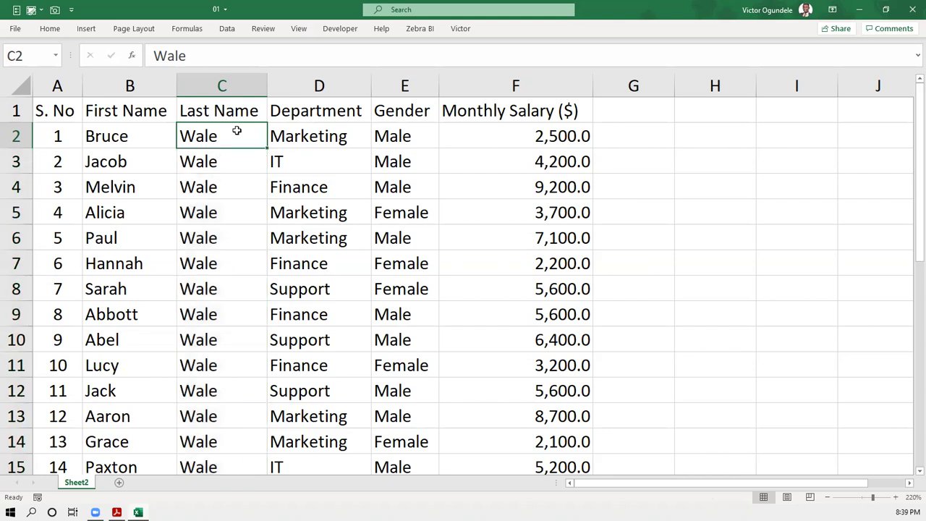
left_click(321, 133)
key("ctrl+shift+Down")
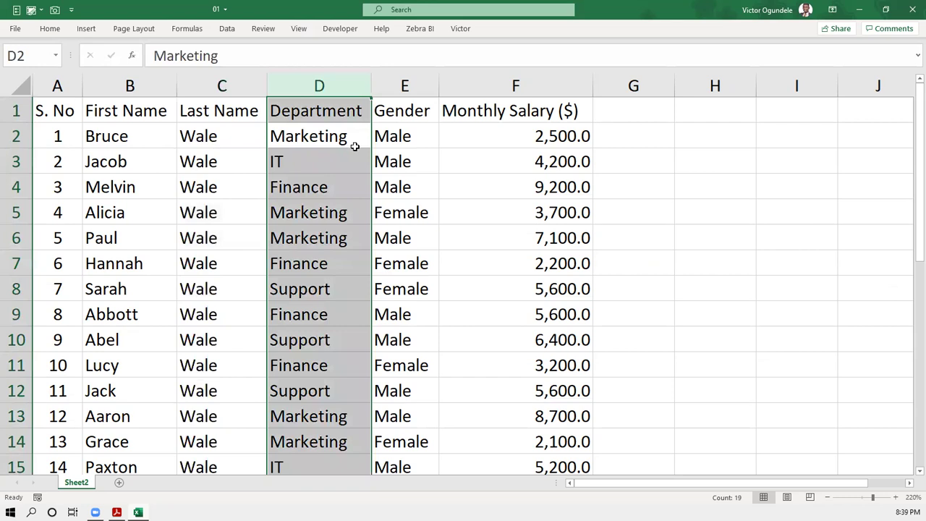
left_click(307, 138)
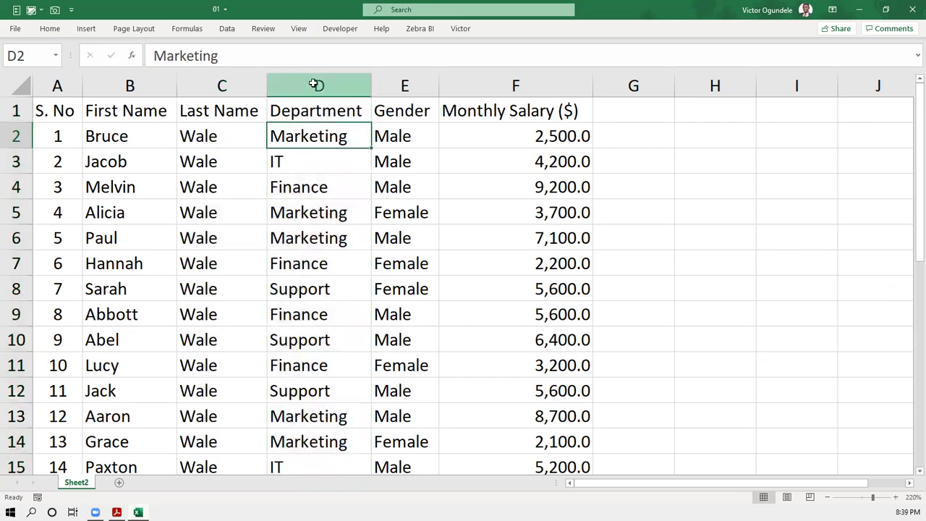
left_click(312, 82)
left_click(294, 163)
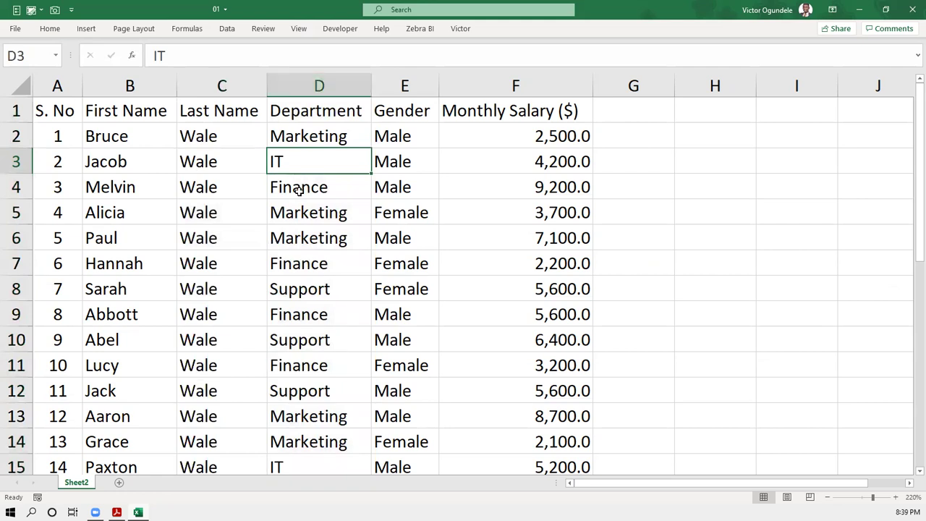
key("ctrl+space")
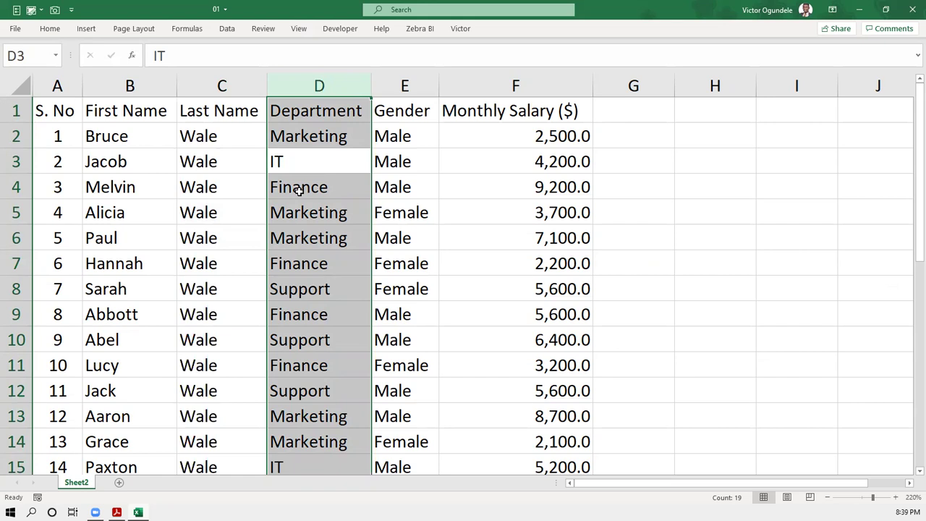
- Insert a new column D before Department and enter the heading Full Name in D1
key("ctrl+shift+plus")
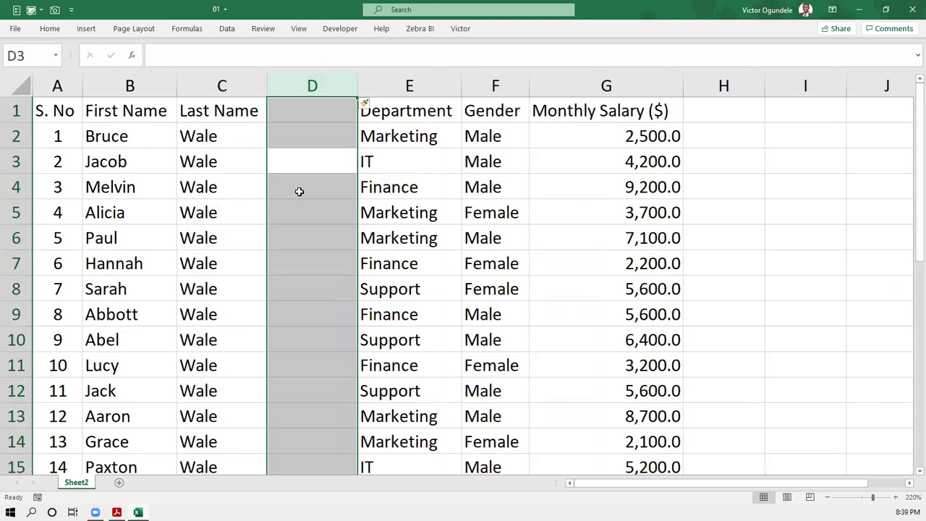
key("ctrl+Up")
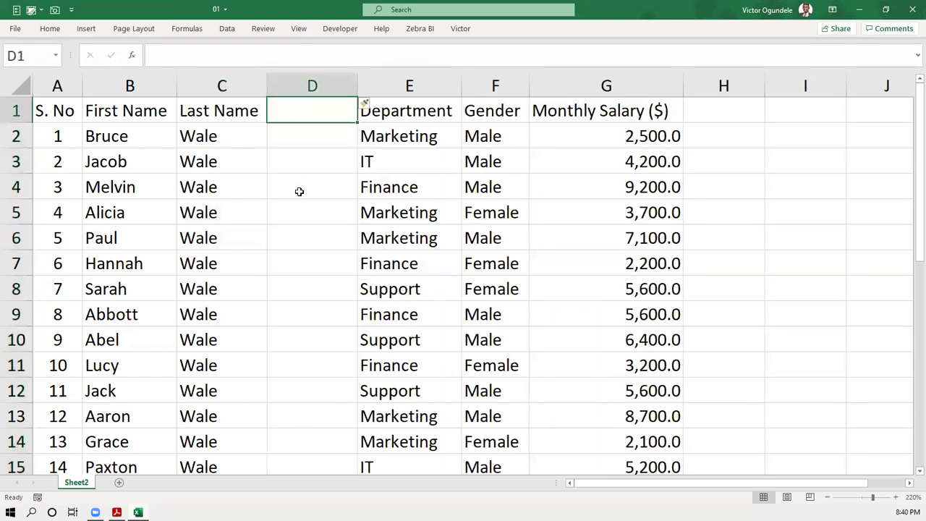
type("Ful")
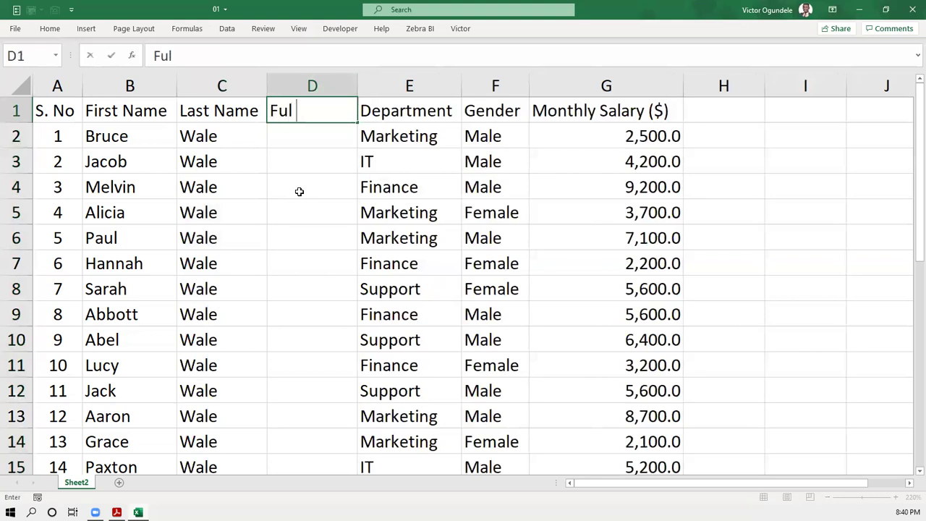
type("l Name")
key("ctrl+s")
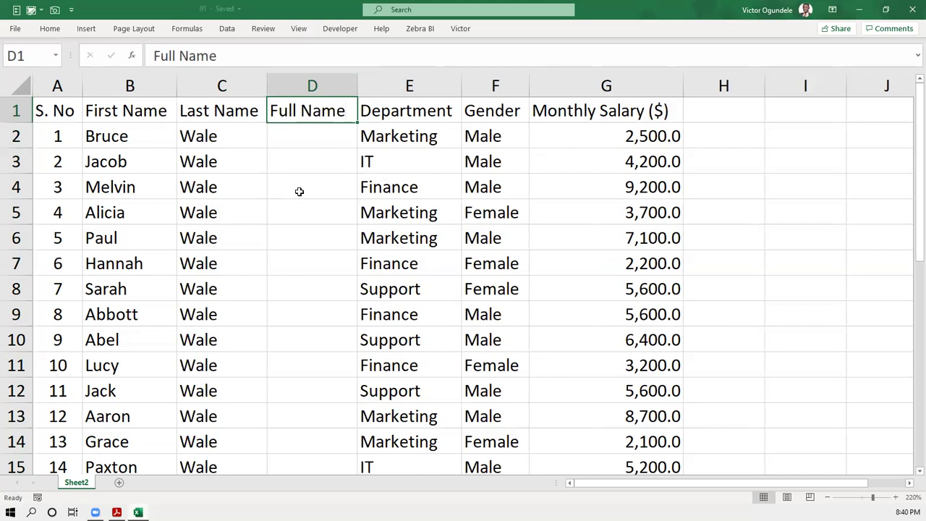
key("Down")
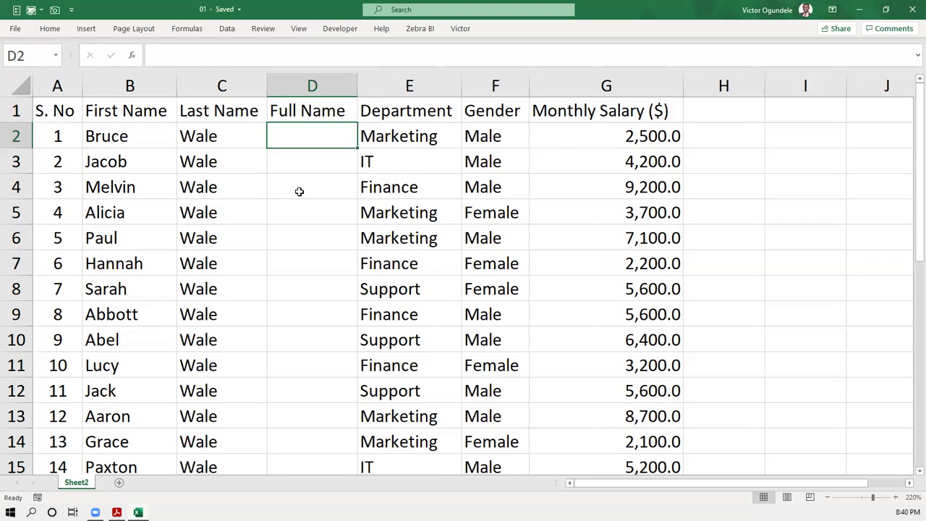
- Enter the first employee's full name in cell D2
key("Right")
key("Down")
key("Down")
key("Left")
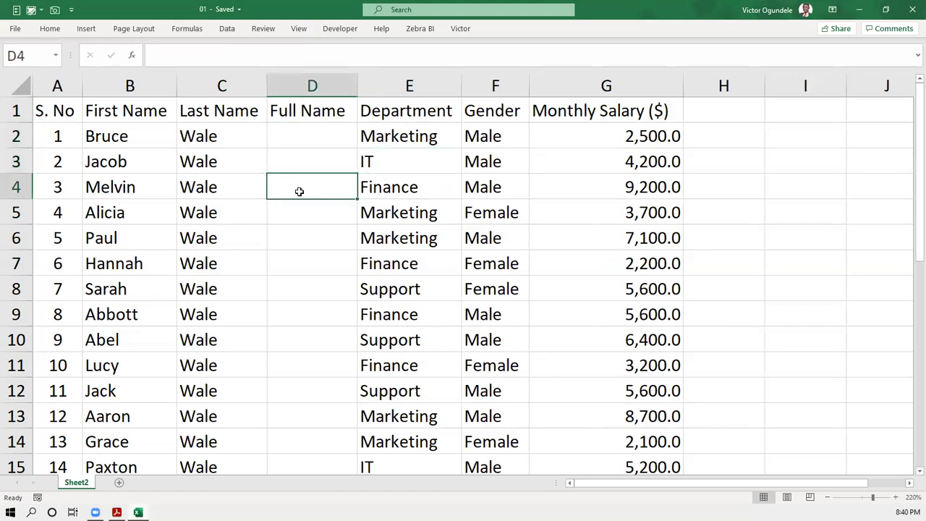
key("ctrl+space")
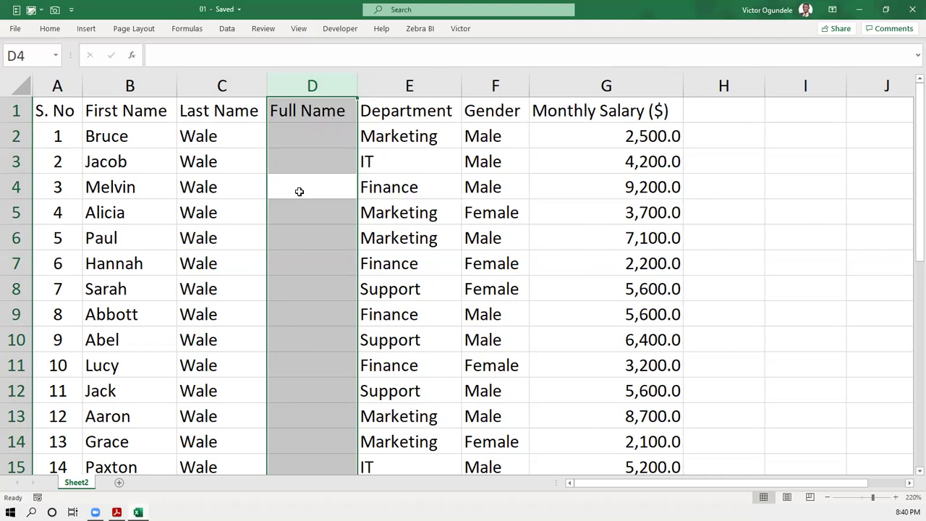
key("Down")
key("Up")
key("Up")
key("Up")
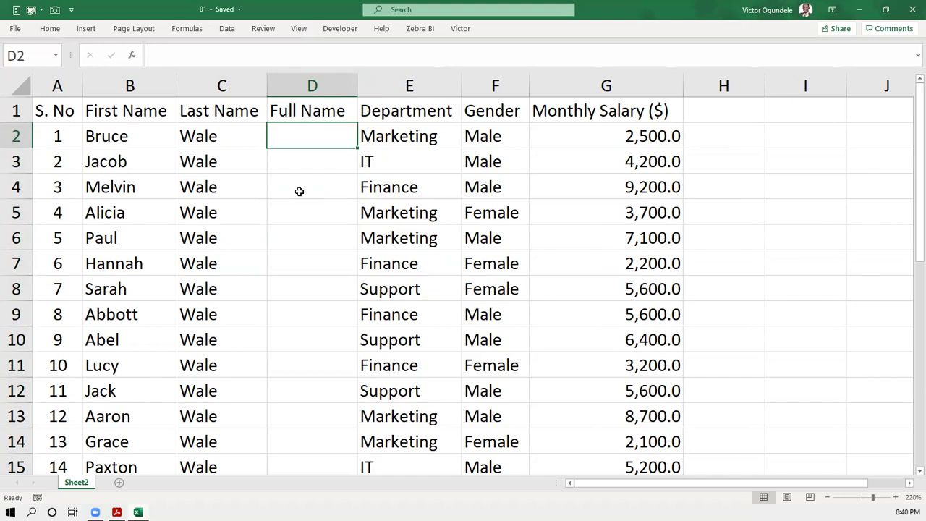
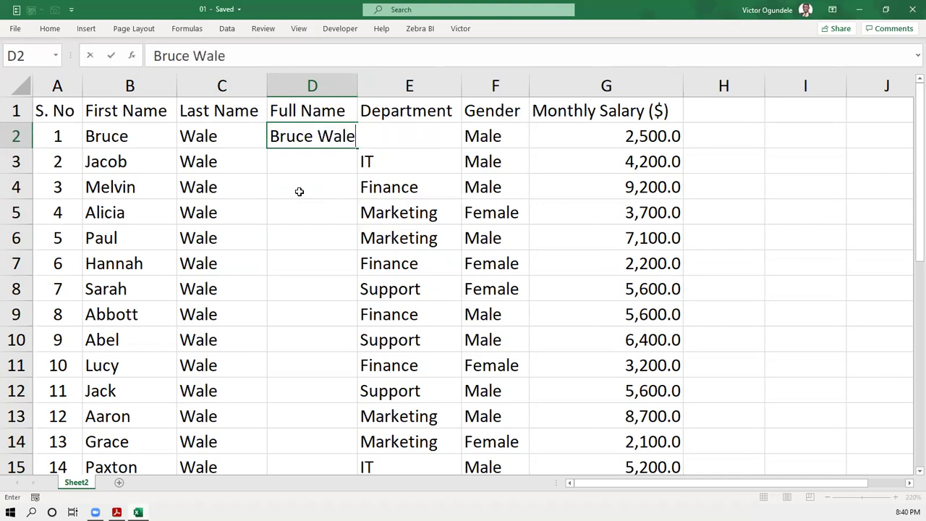
key("Return")
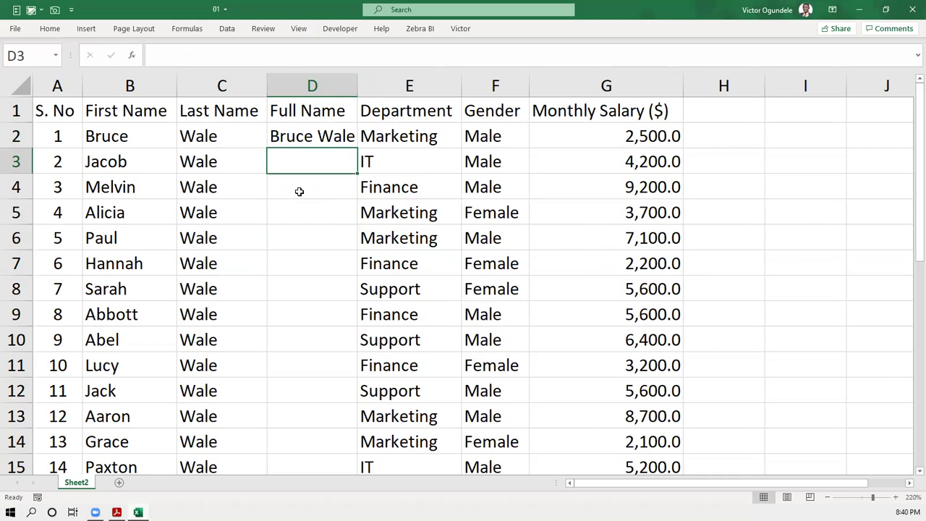
- Widen column D, enter the second employee's full name in D3, then Flash Fill the rest
key("Up")
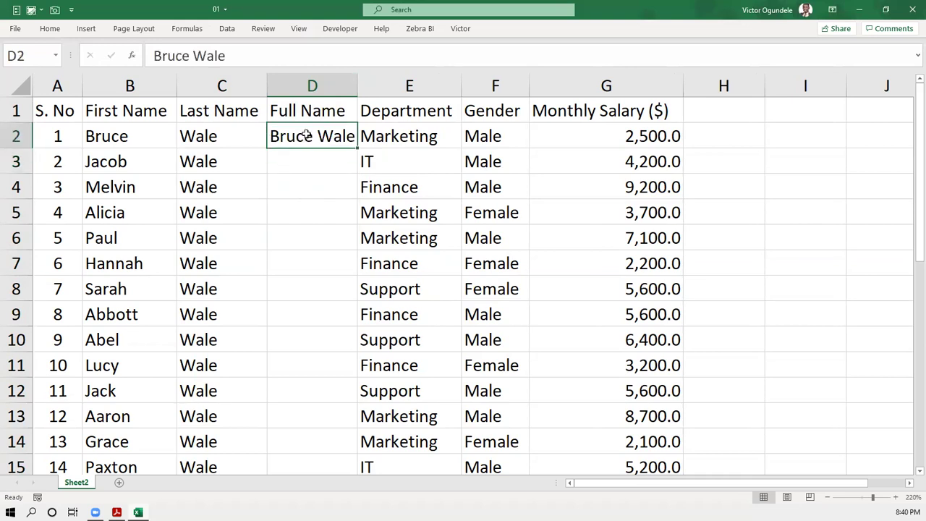
left_click_drag(356, 86, 388, 86)
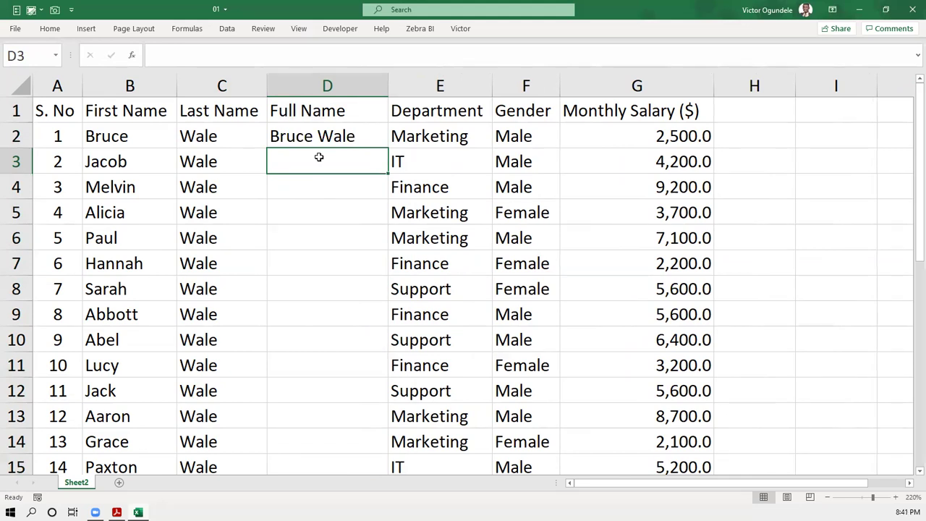
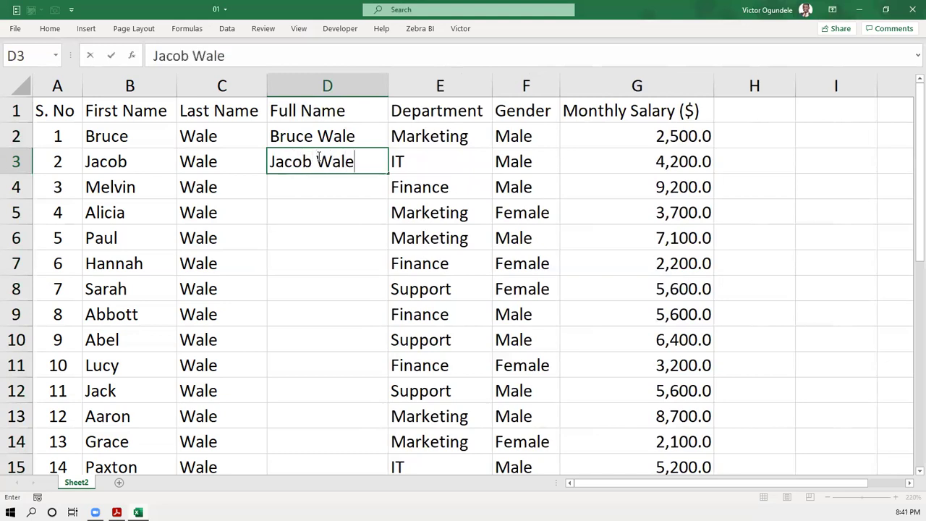
key("Return")
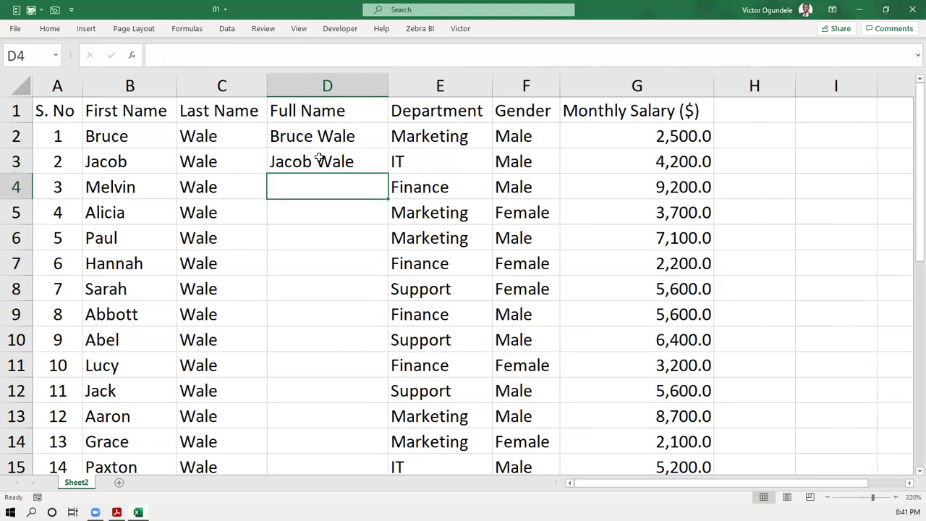
key("ctrl+e")
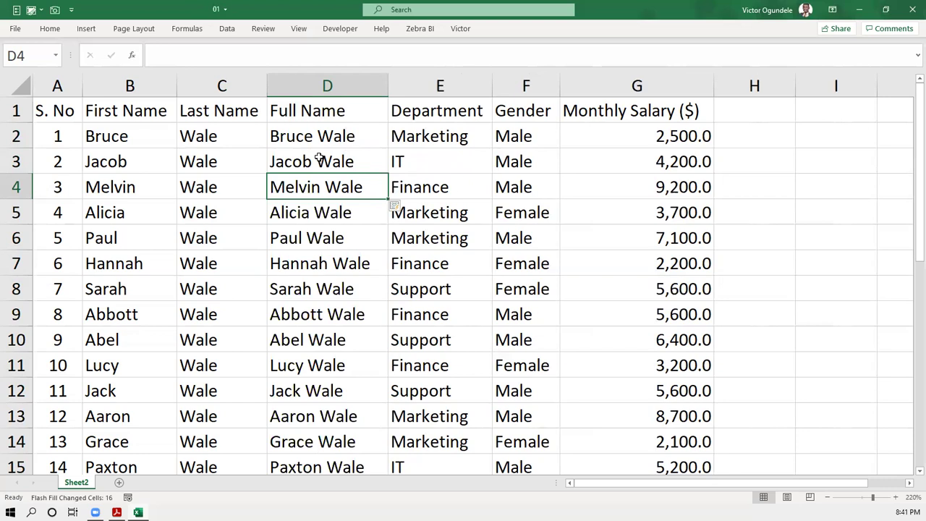
- Undo the Flash Fill so only the two typed full names remain, and show the Data tools
key("ctrl+z")
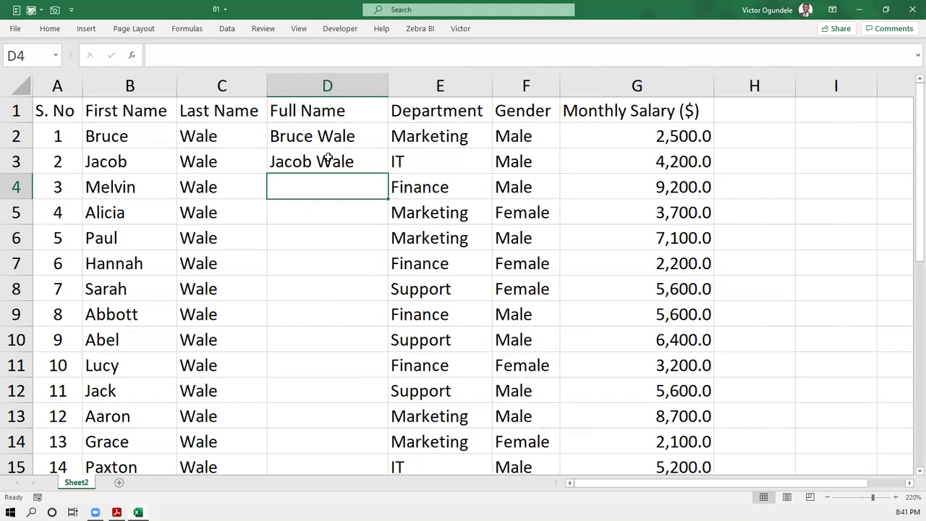
left_click(331, 159)
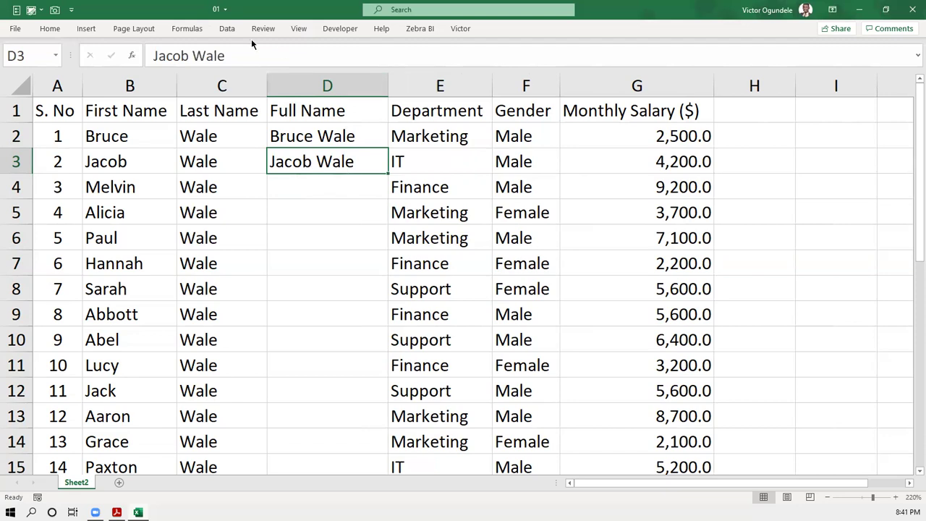
left_click(220, 29)
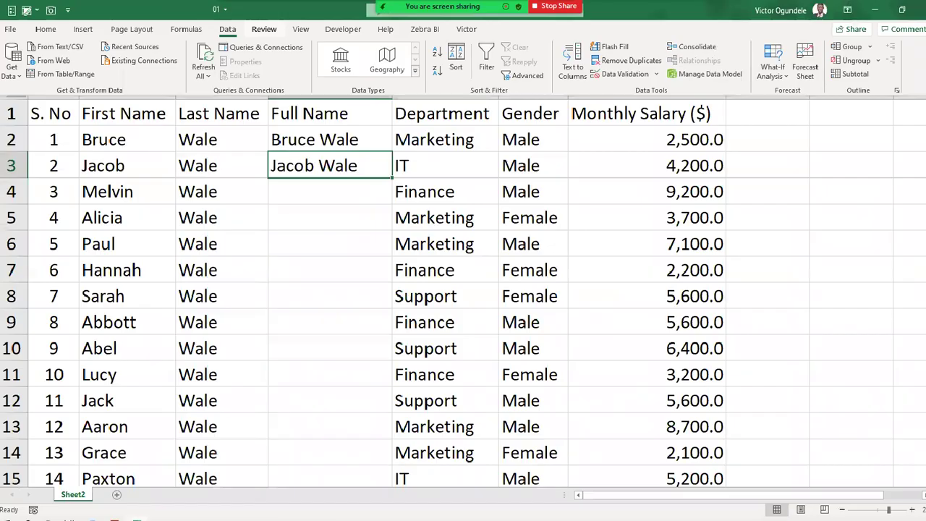
left_click(219, 27)
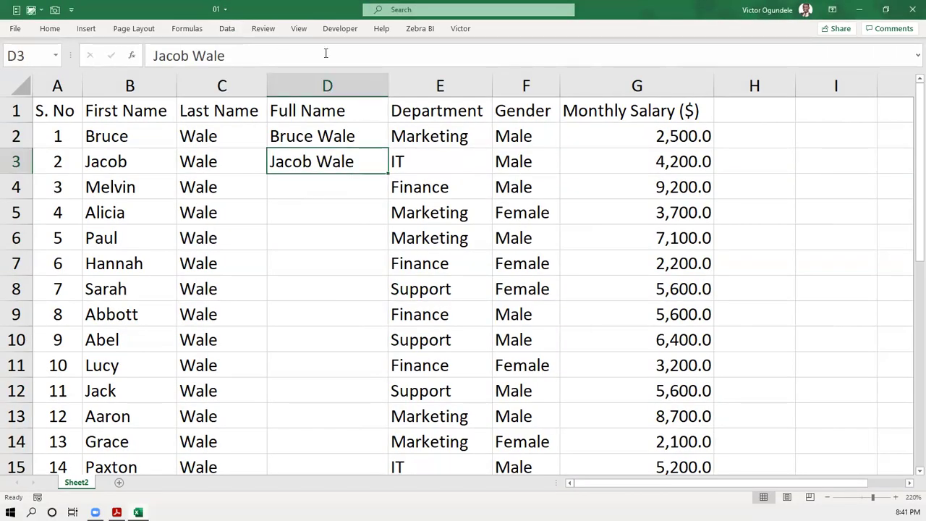
left_click(221, 29)
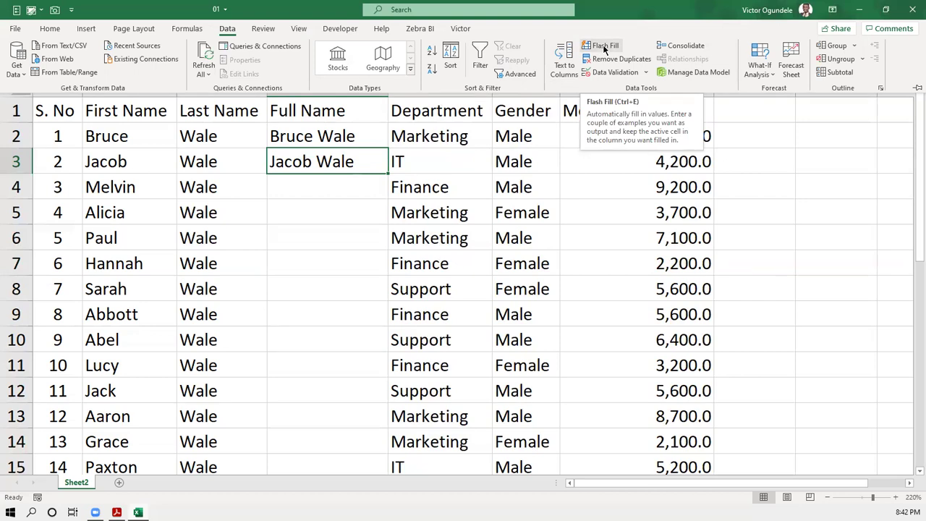
key("Escape")
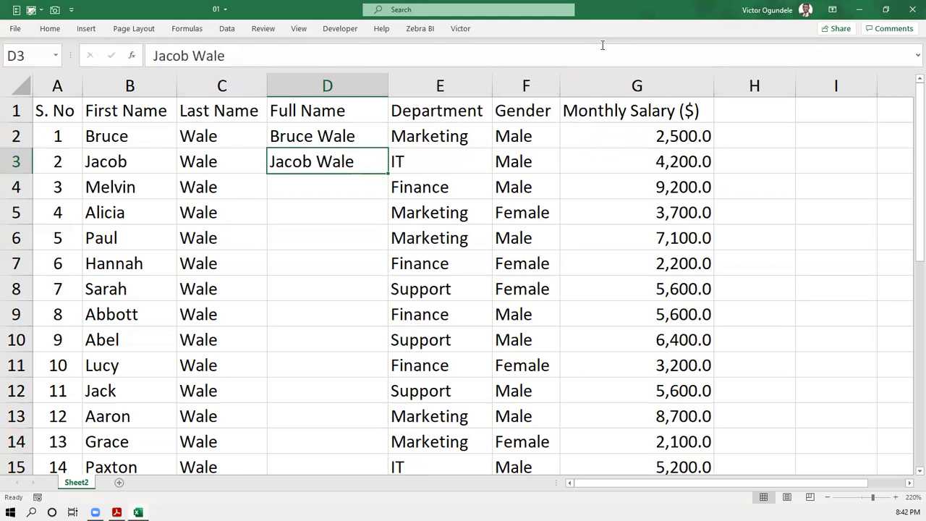
left_click(336, 141)
left_click(334, 162)
left_click(128, 158)
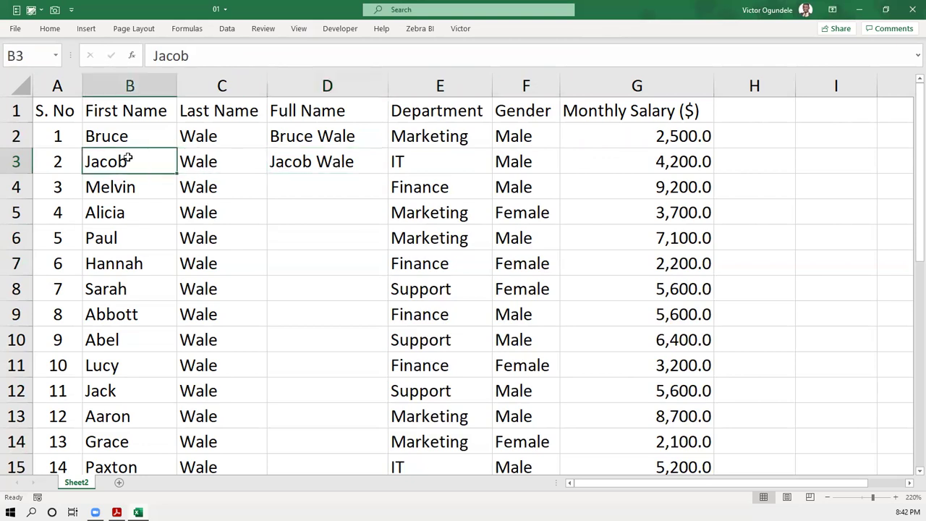
left_click(226, 165)
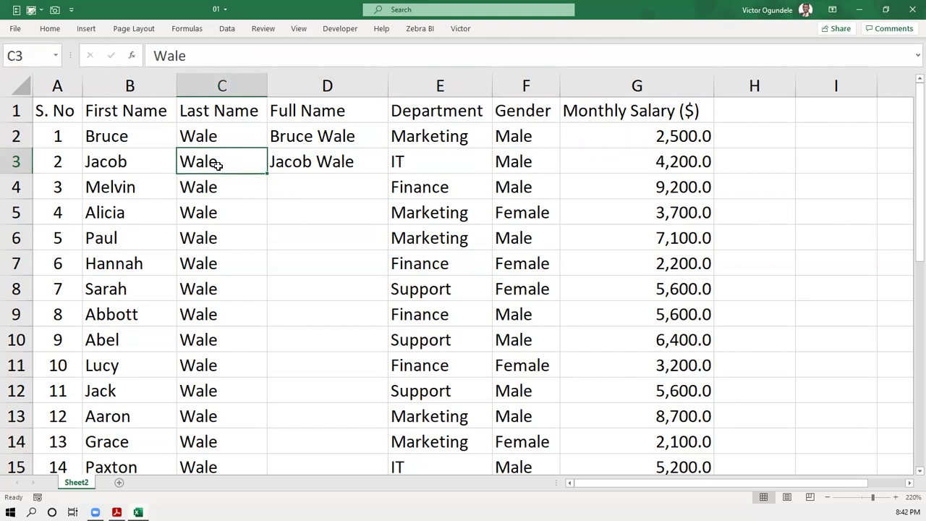
left_click(294, 180)
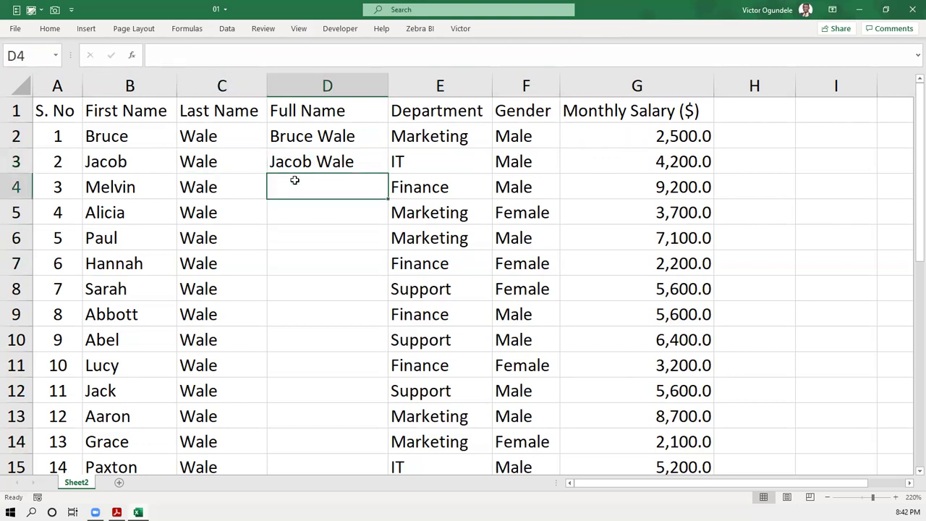
key("ctrl+e")
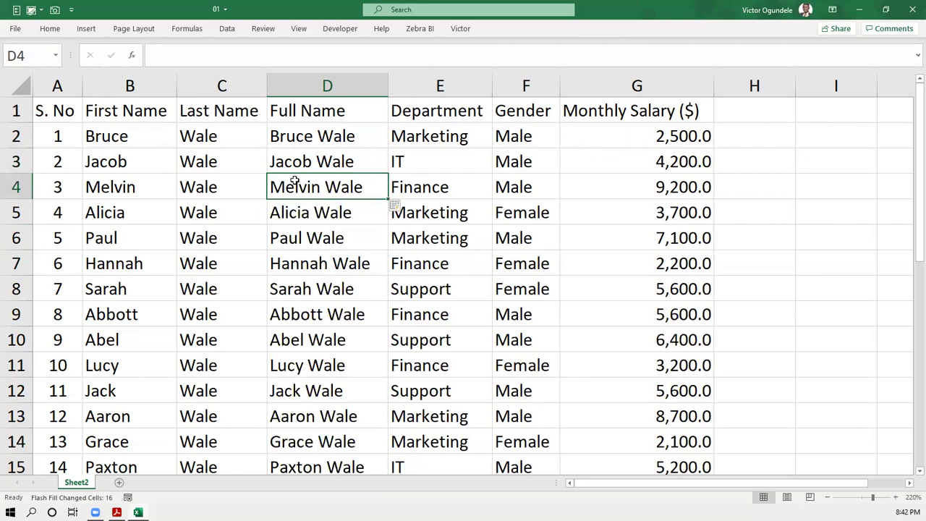
key("ctrl+Down")
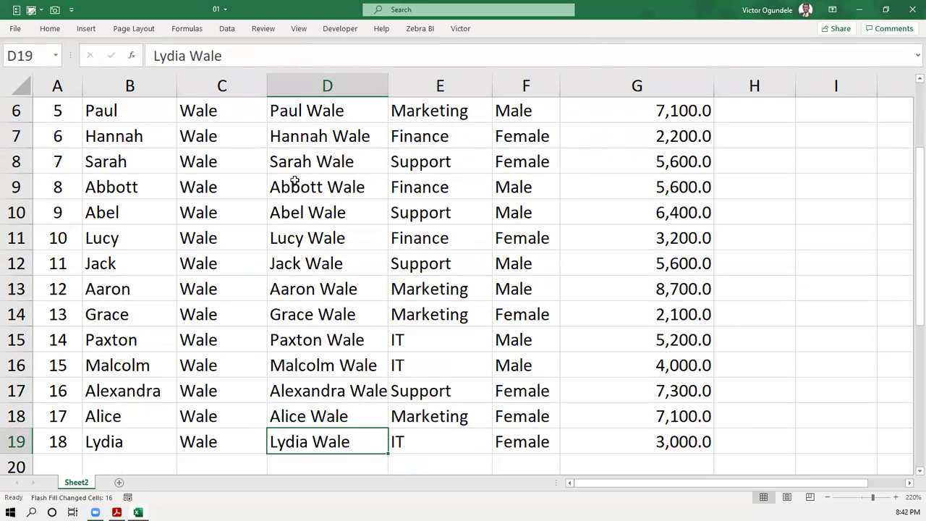
scroll(294, 181, "down", 2)
scroll(271, 97, "down", 1)
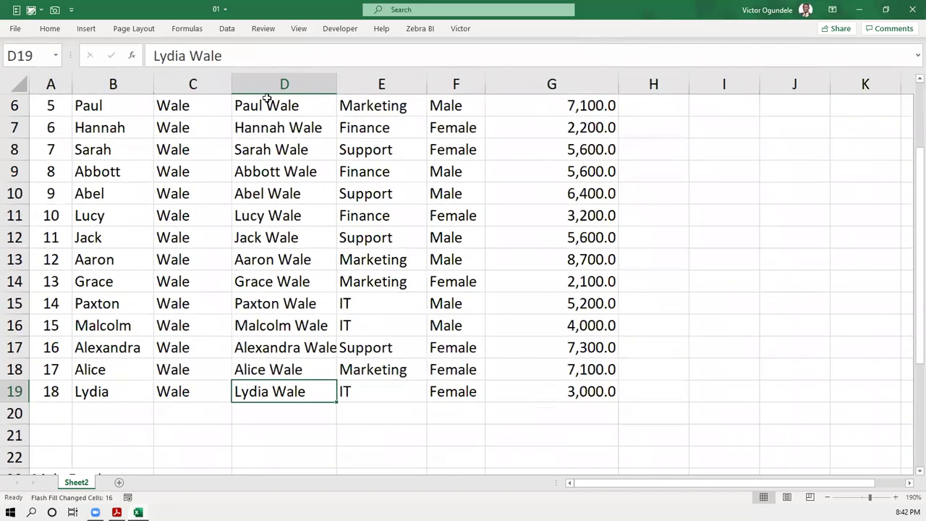
scroll(267, 97, "up", 2)
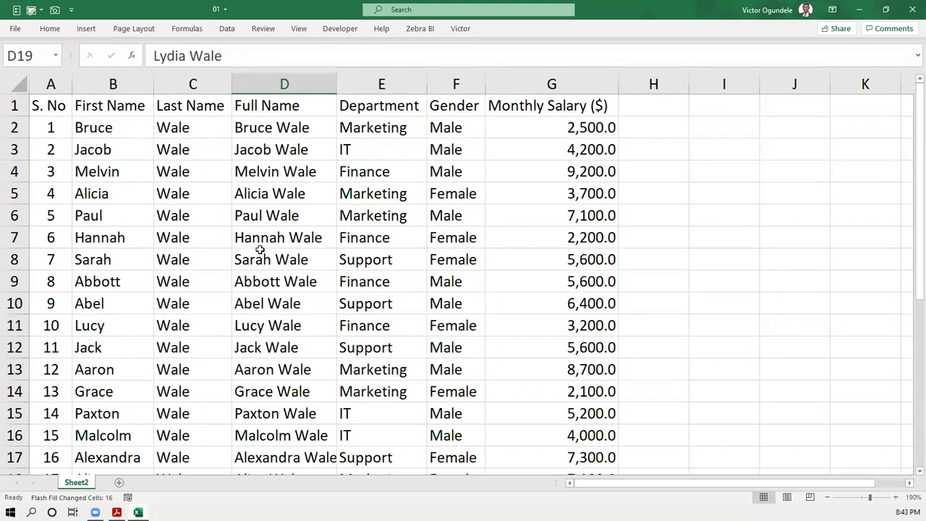
left_click(646, 110)
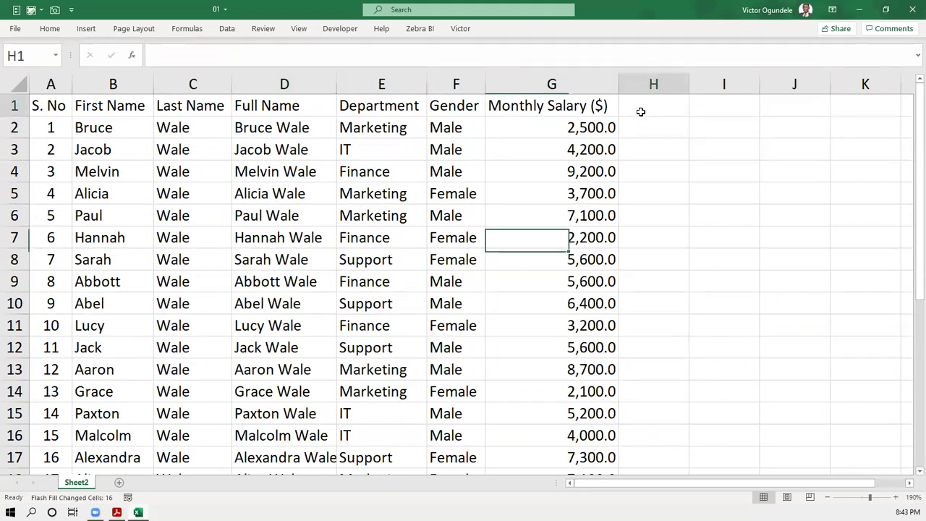
left_click(572, 110)
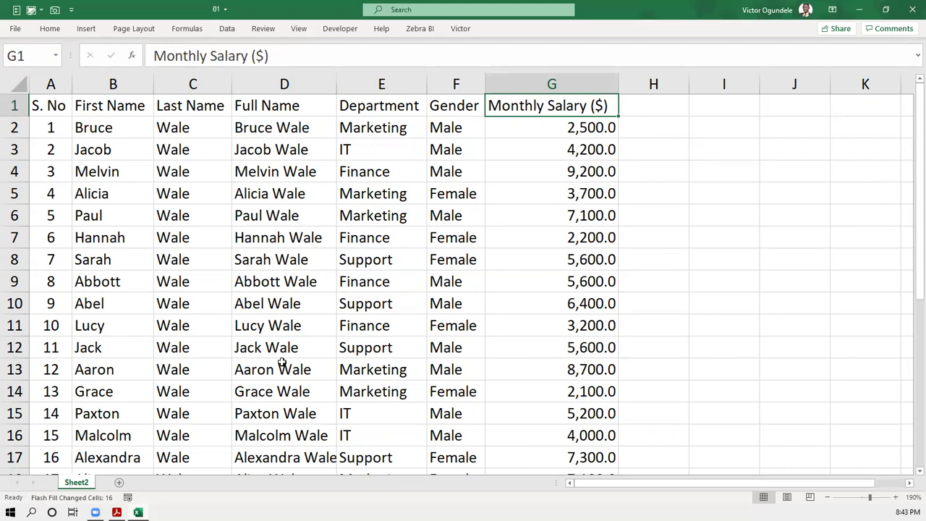
- Enter the heading 'Yearly Salary' in H1 and autofit column H to its width
left_click(662, 109)
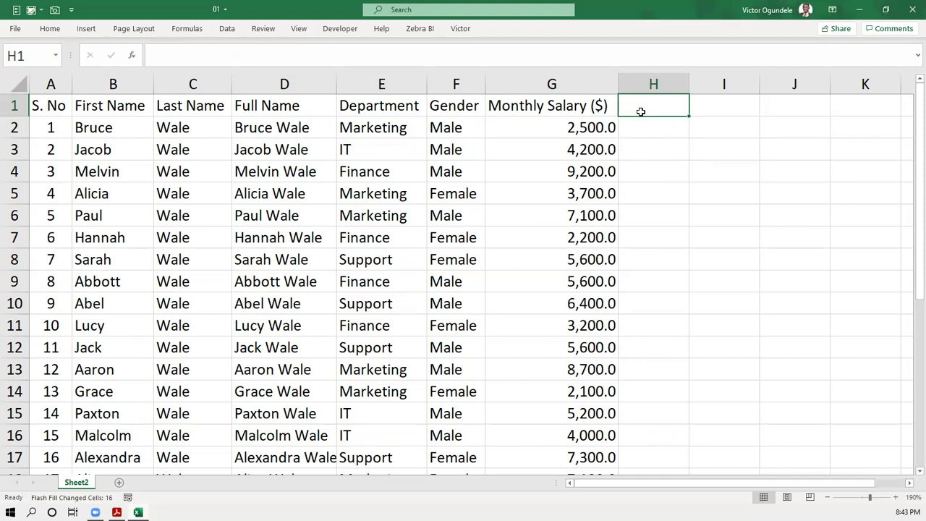
type("Year")
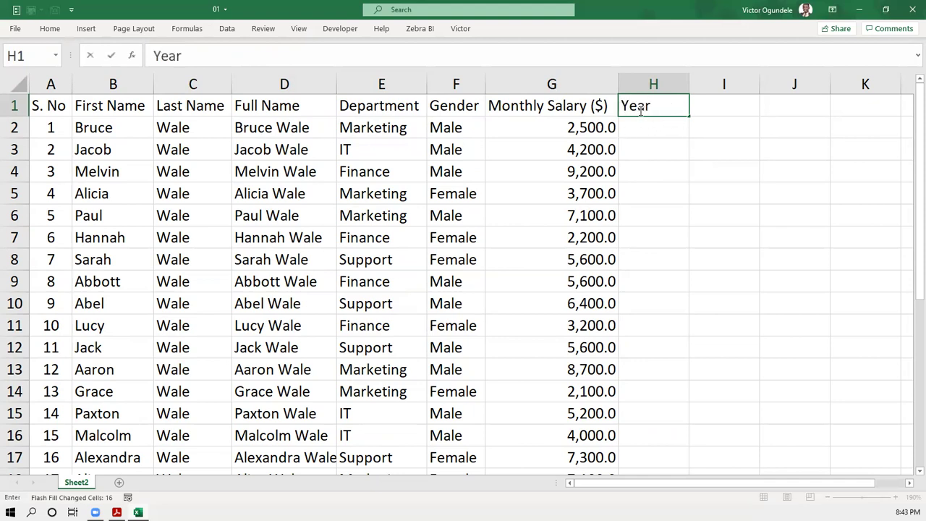
type("ly Salary")
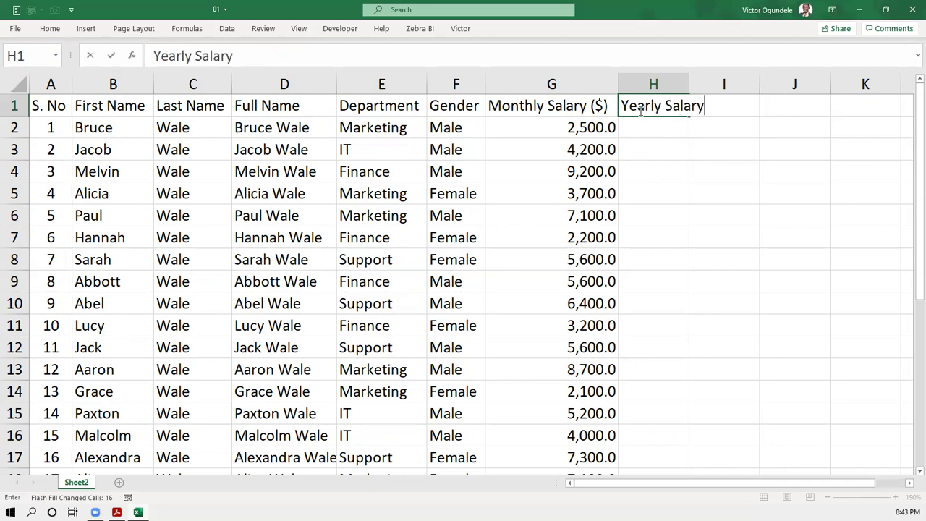
key("ctrl+Return")
key("alt+h")
key("o")
key("i")
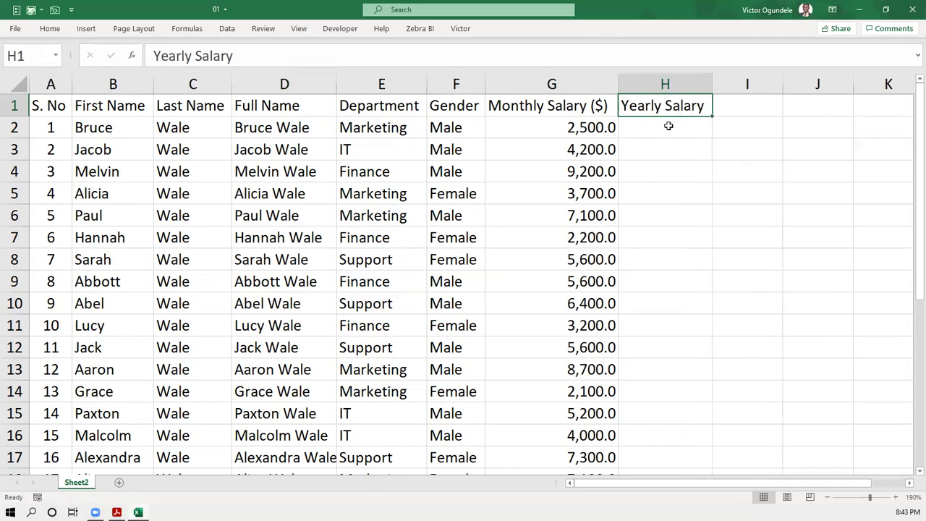
left_click(668, 126)
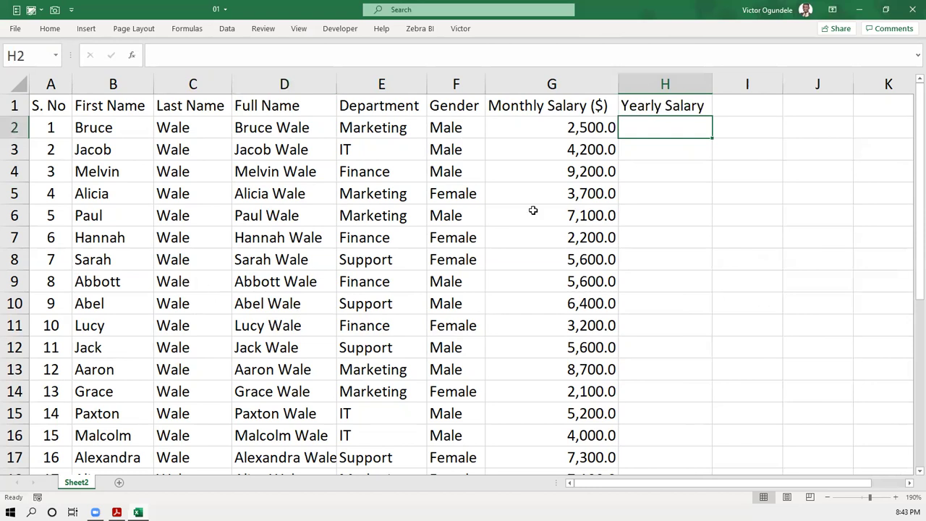
- Enter =G2*12 in H2 and fill it down through H19
scroll(542, 180, "down", 2, "ctrl")
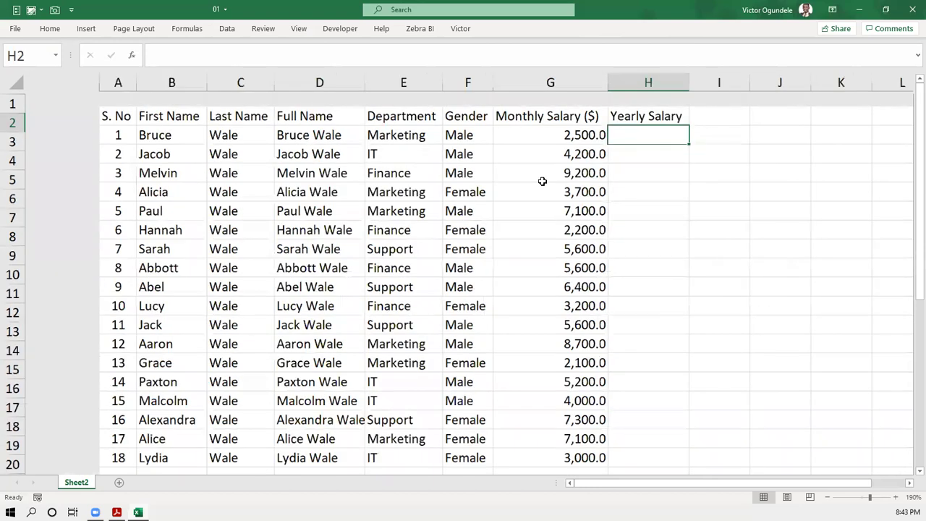
type("=")
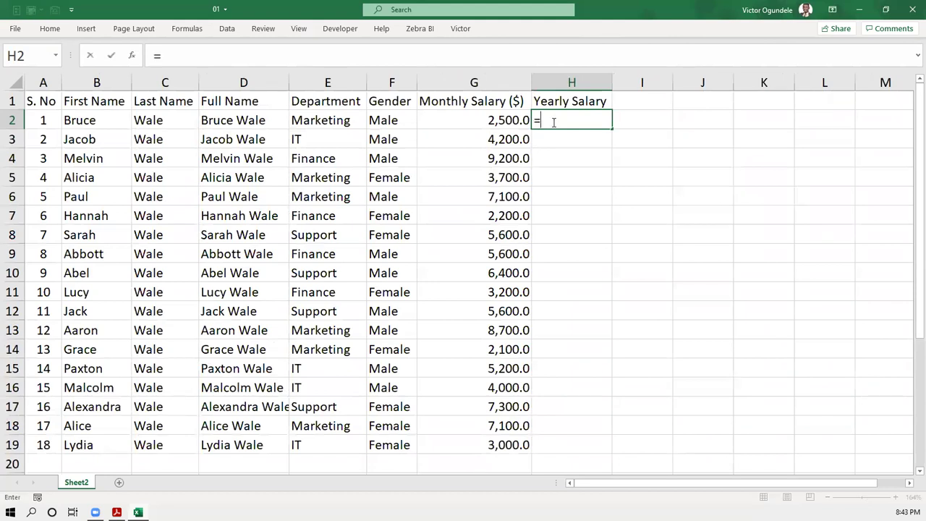
key("Left")
type("*12")
key("ctrl+Return")
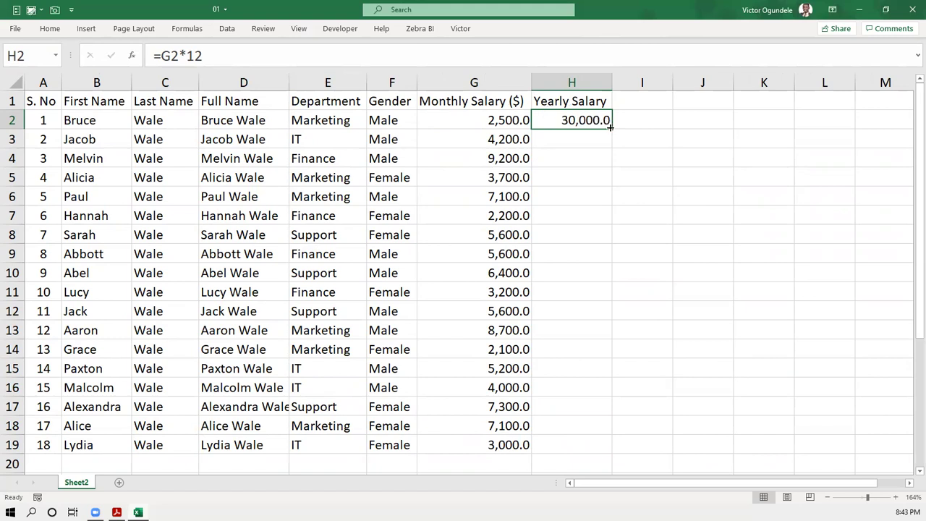
double_click(610, 127)
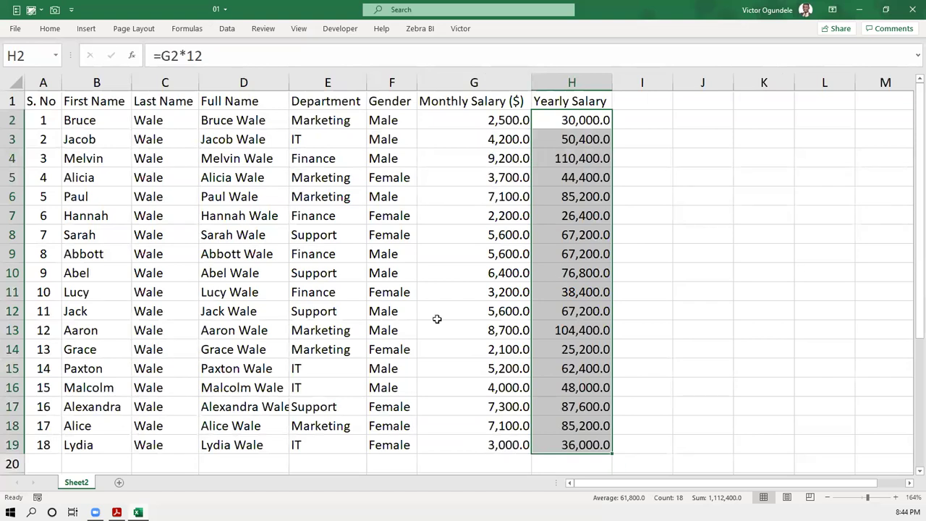
scroll(242, 352, "down", 3)
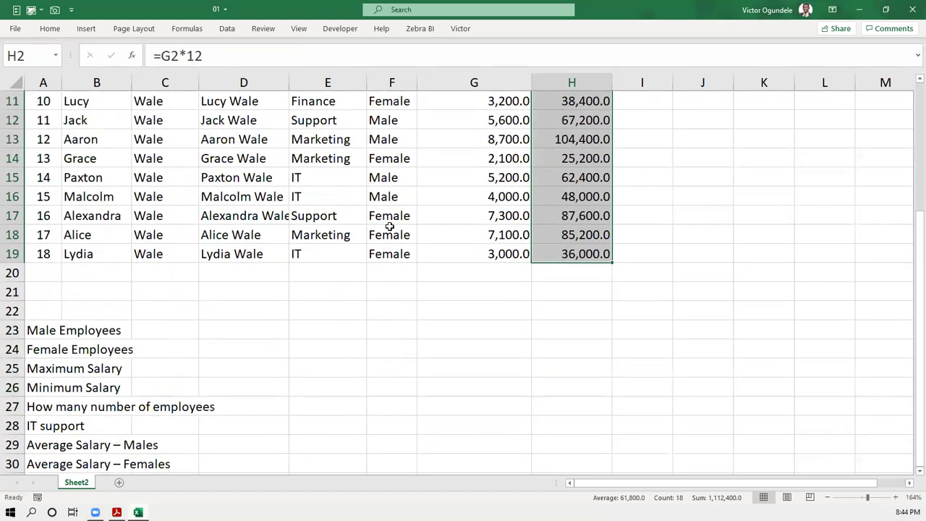
- Clear the copied yearly salaries from H3:H19
scroll(388, 287, "up", 3)
left_click(575, 140)
key("Down")
key("ctrl+shift+Down")
left_click(574, 140)
key("ctrl+shift+Down")
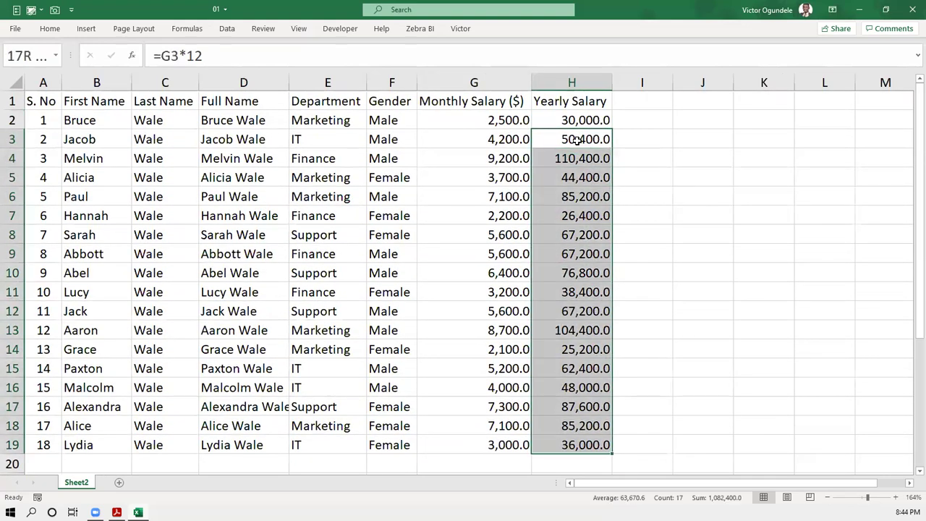
key("Delete")
- Try Flash Fill and Fill Down in H3 and H4, dismissing the no-pattern warnings
left_click(576, 140)
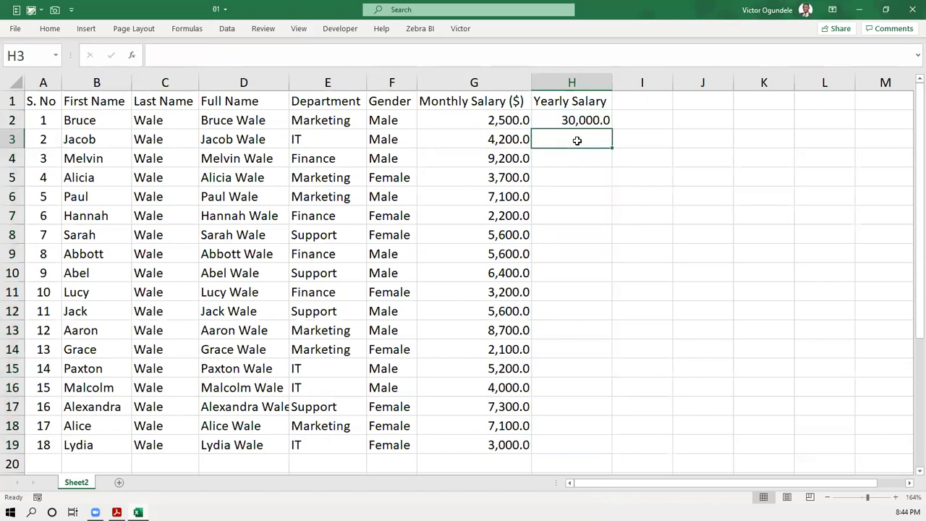
key("ctrl+e")
key("Return")
key("ctrl+d")
key("Return")
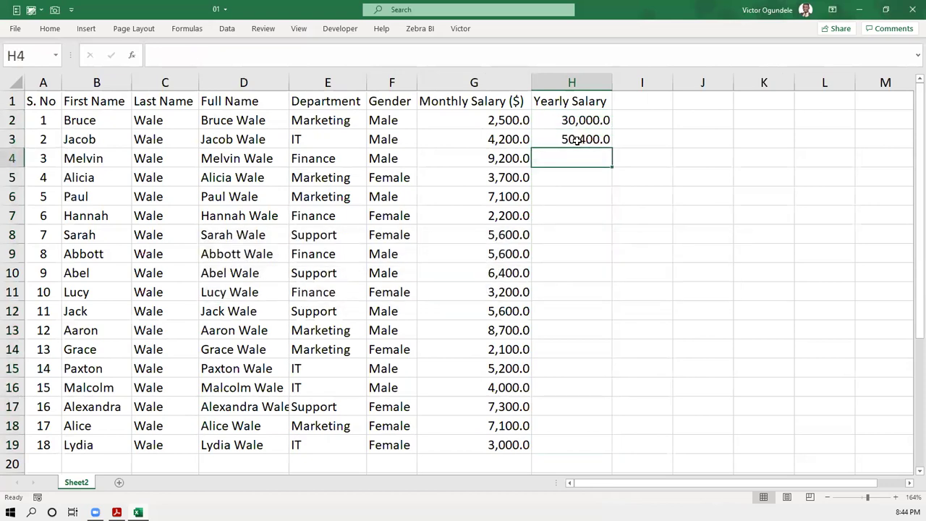
key("ctrl+e")
key("Return")
- Check H2's formula and copy it back down to H19
left_click(575, 140)
key("Up")
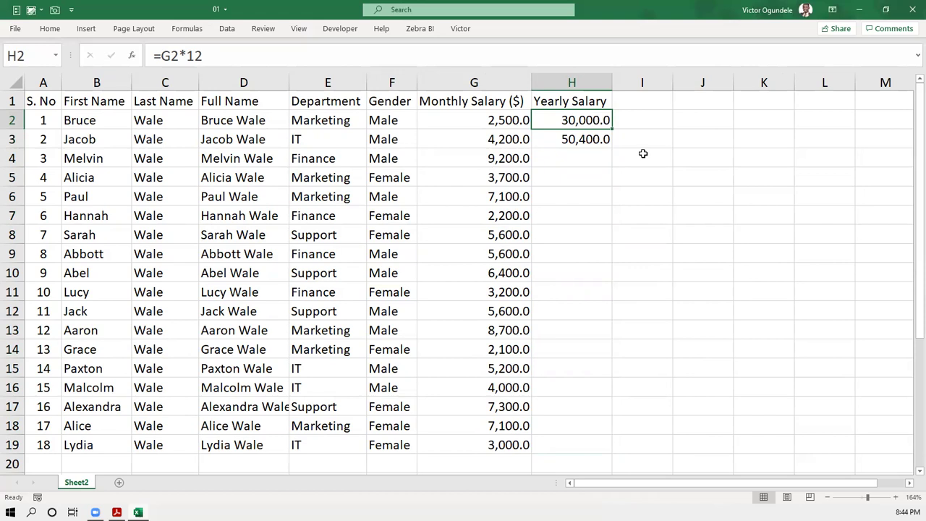
key("F2")
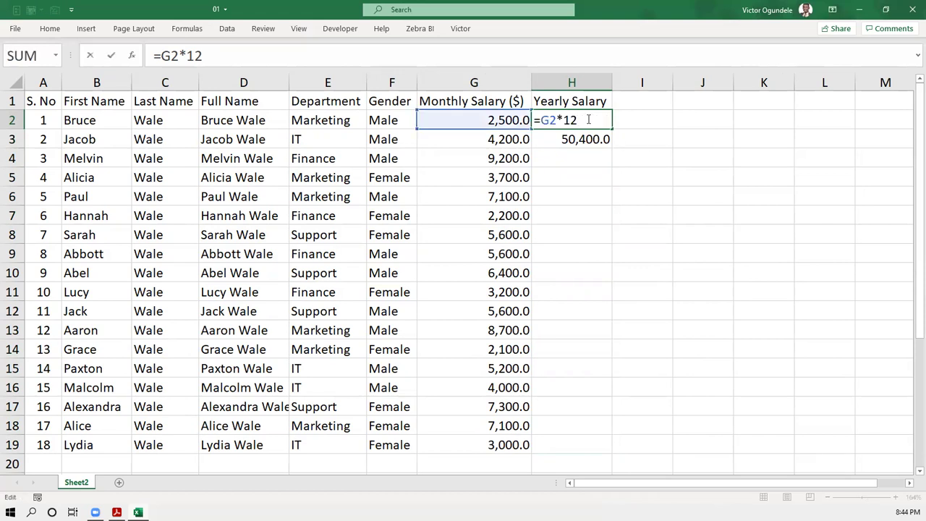
key("Escape")
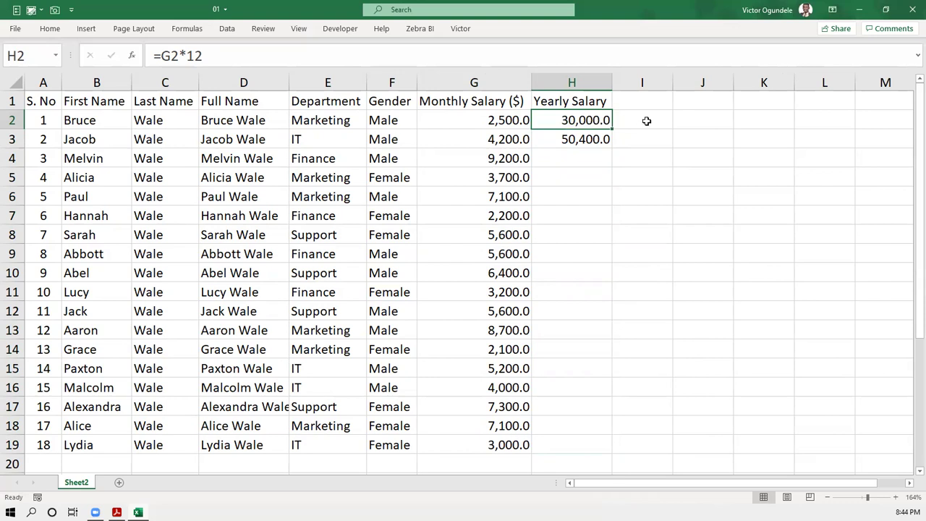
left_click_drag(611, 130, 610, 146)
double_click(609, 146)
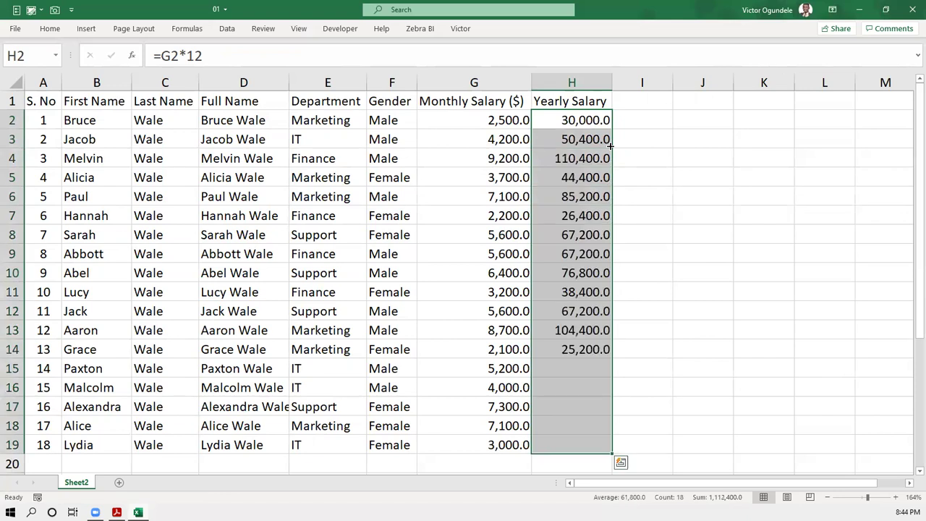
- Put a multiplier of 12 in J2 and clear H3:H19 again
left_click(647, 118)
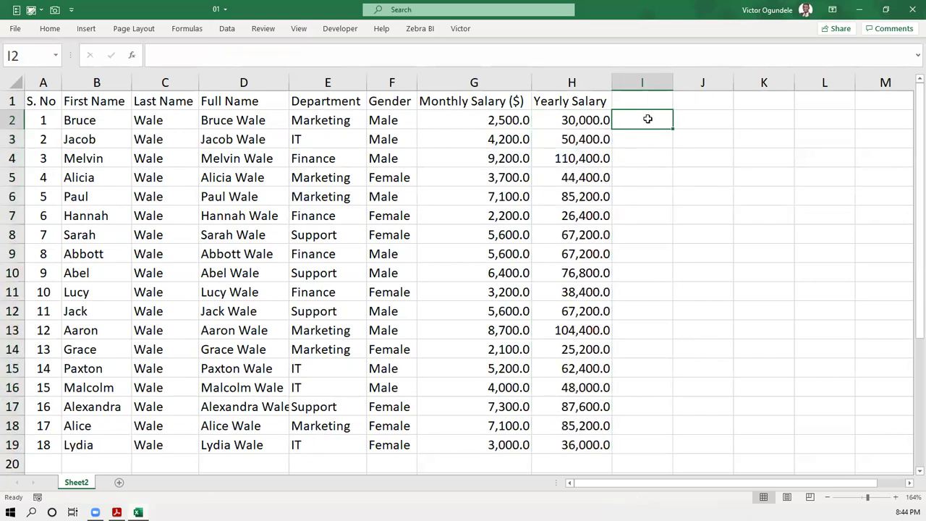
left_click(704, 119)
type("12")
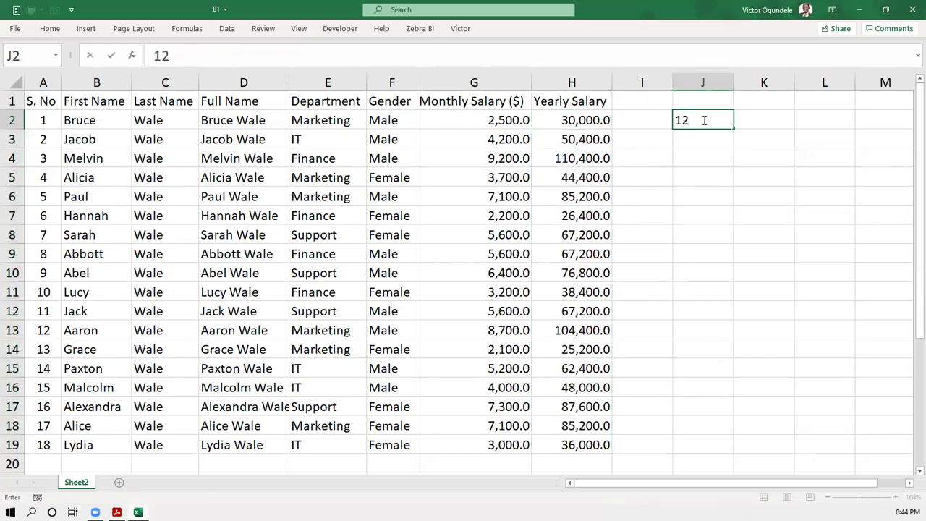
key("Left")
key("Left")
type("=")
key("Left")
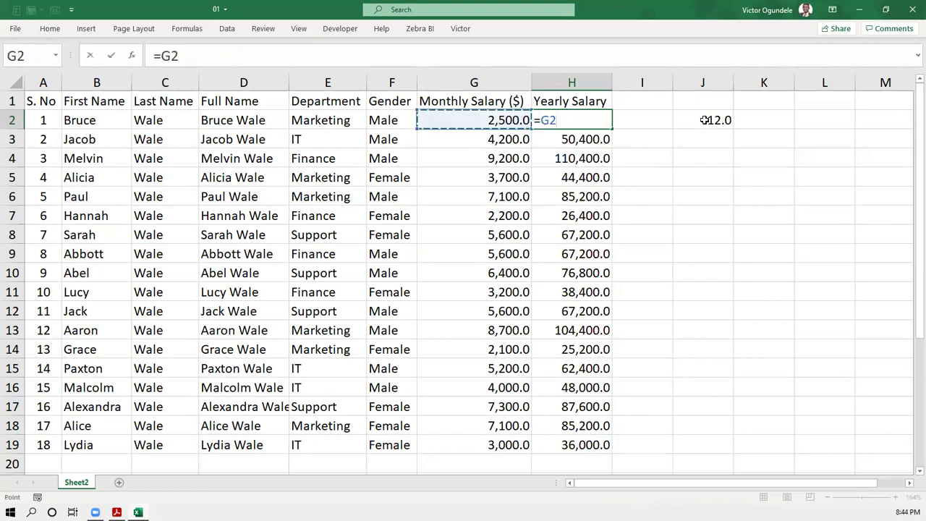
key("Escape")
key("Right")
key("Left")
key("Down")
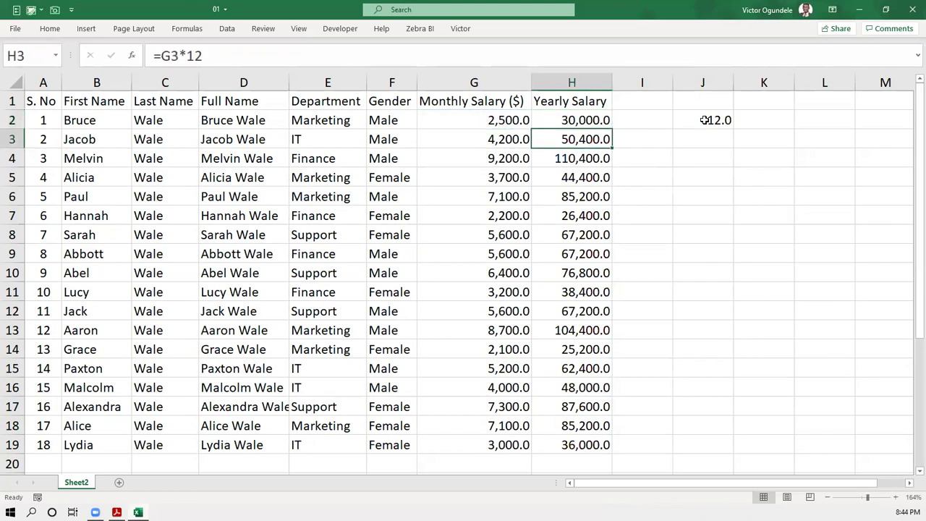
key("ctrl+shift+Down")
key("Delete")
- Set H2 to =G2*$J$2, then try Flash Fill in H3 without success
key("Page_Down")
key("Page_Up")
key("Up")
type("=")
key("Left")
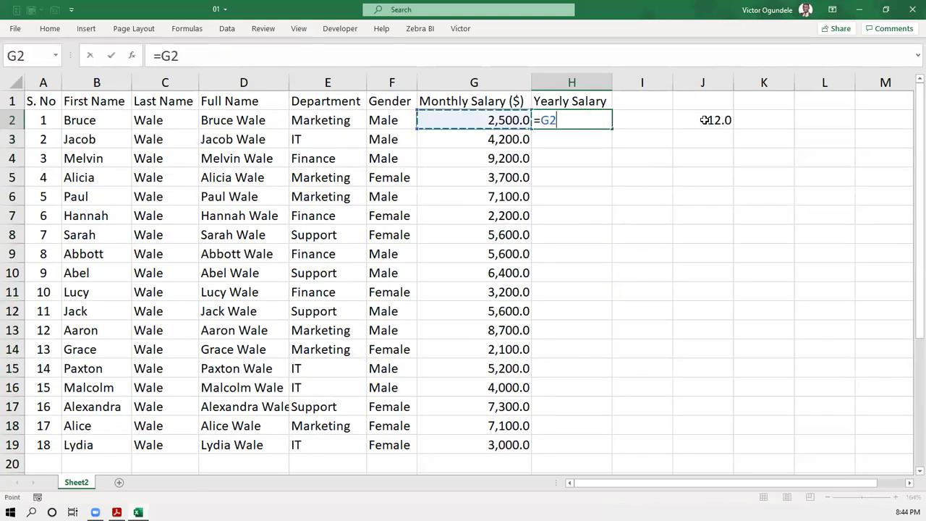
type("*")
left_click(704, 120)
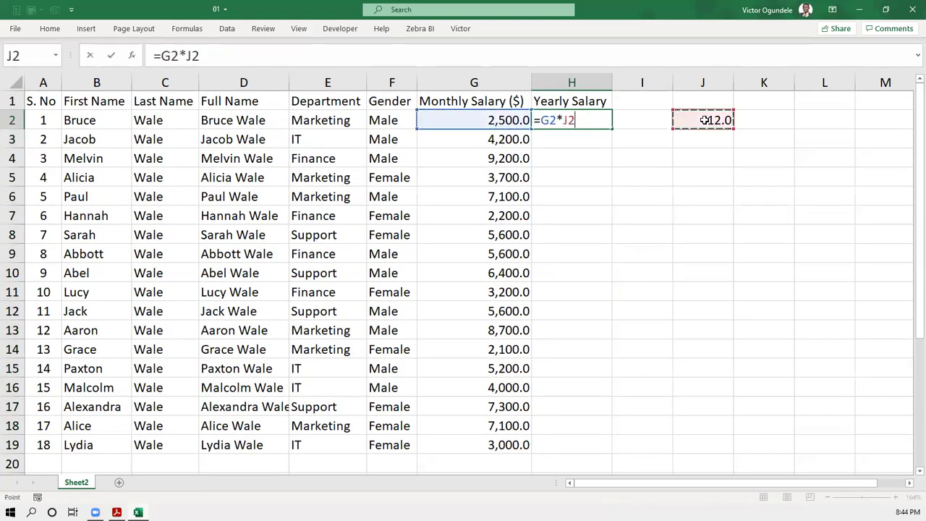
key("F4")
key("ctrl+Return")
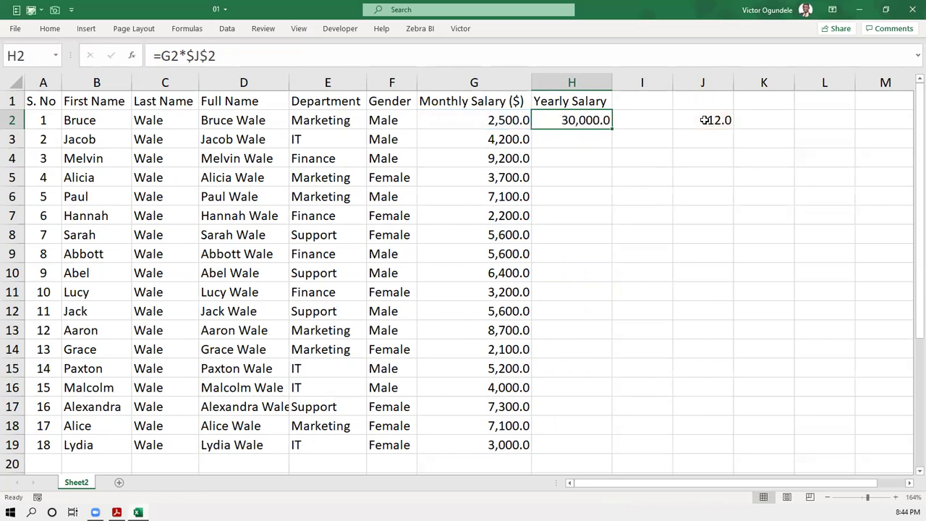
key("Down")
key("ctrl+e")
key("Return")
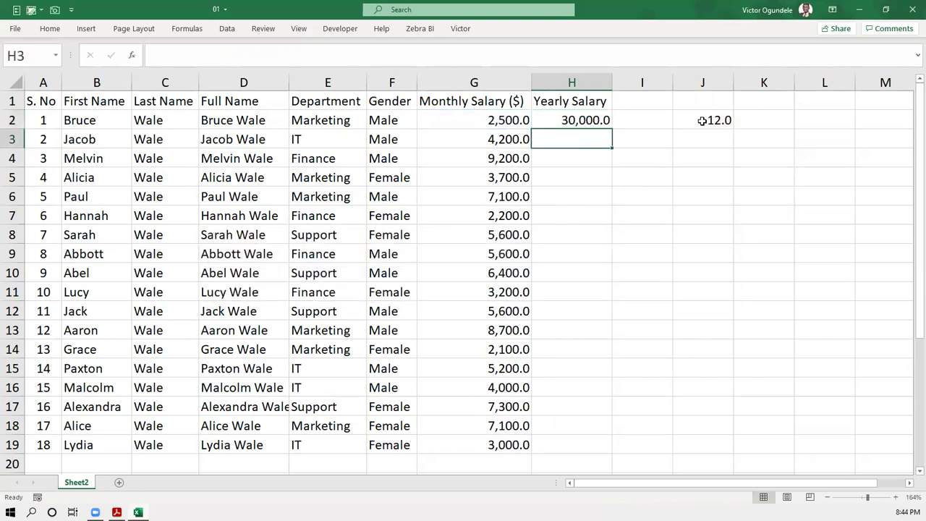
- Shorten H2 to =G2, clear J2, and fill =G2 down to H19
left_click(586, 122)
key("F2")
key("BackSpace")
key("BackSpace")
key("BackSpace")
key("BackSpace")
key("BackSpace")
key("ctrl+Return")
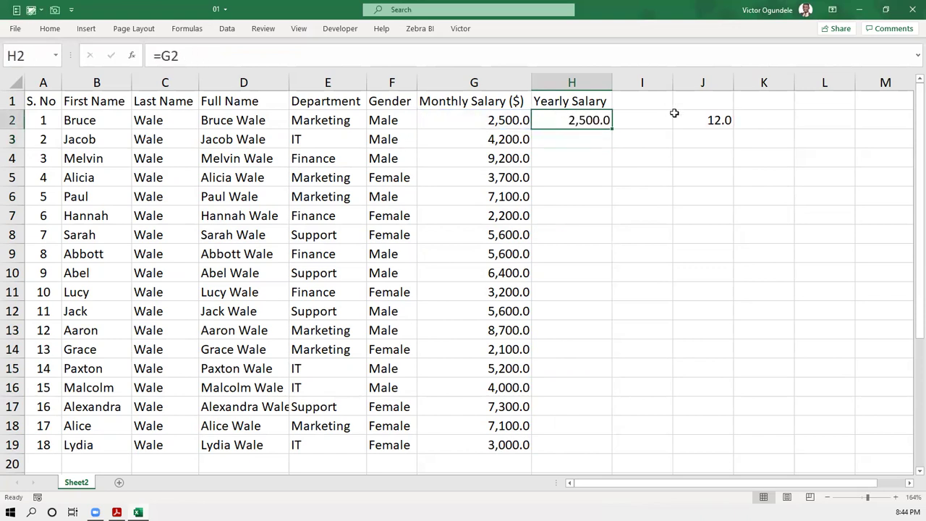
left_click(686, 116)
key("Delete")
left_click(586, 120)
left_click_drag(611, 129, 611, 129)
double_click(611, 129)
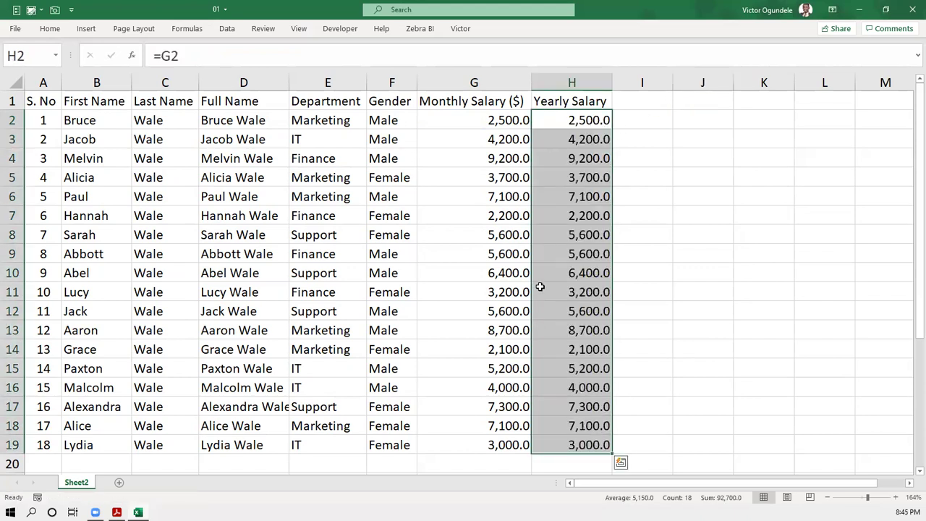
scroll(541, 287, "down", 1)
- Change H2 back to =G2*12 and fill it down through H19 for all employees
scroll(541, 287, "up", 1)
left_click(154, 253)
scroll(154, 253, "down", 2, "ctrl")
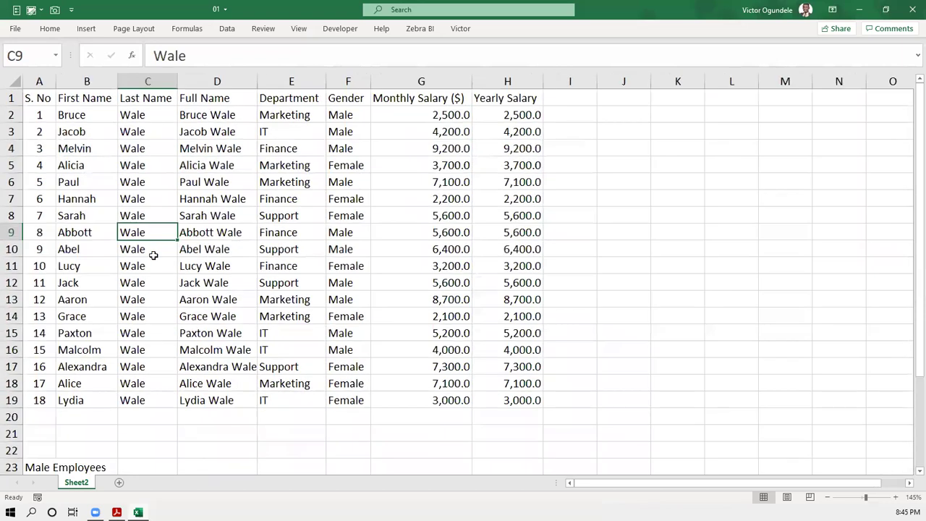
left_click(495, 120)
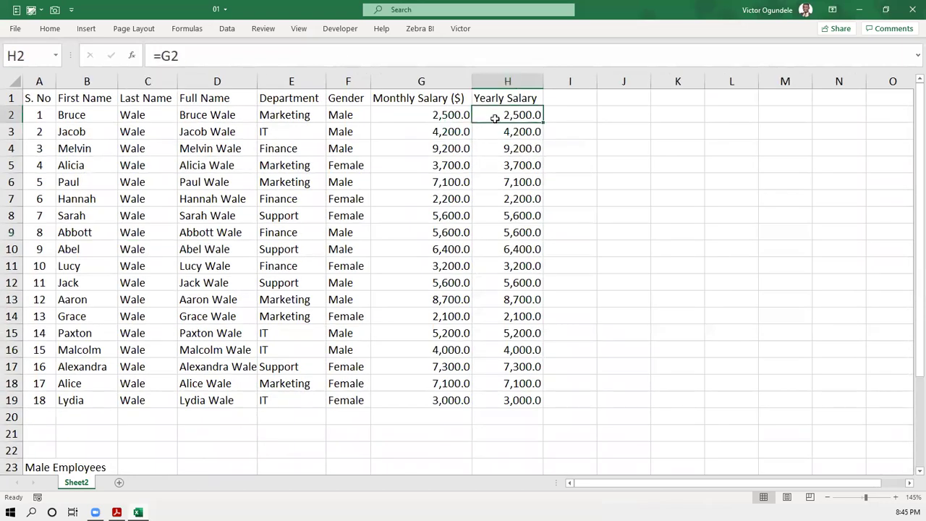
left_click(295, 52)
type("*12")
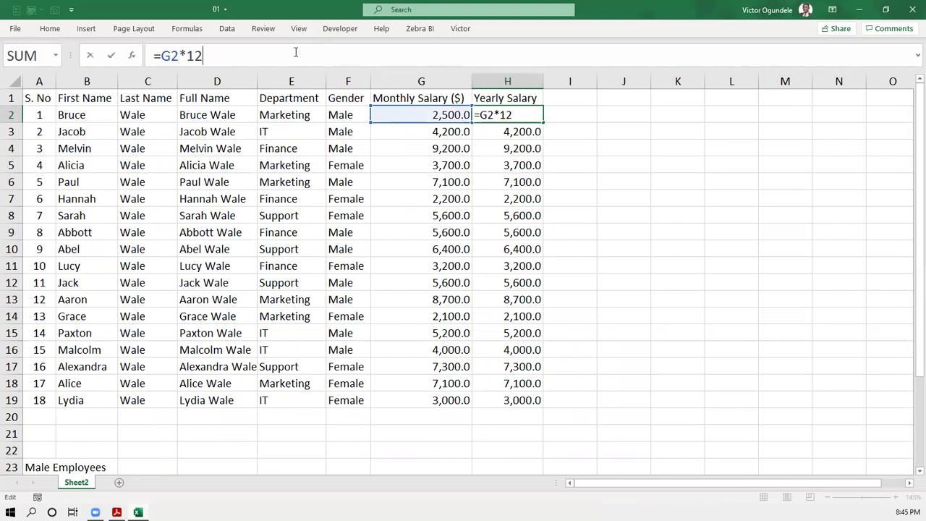
key("ctrl+Return")
double_click(543, 122)
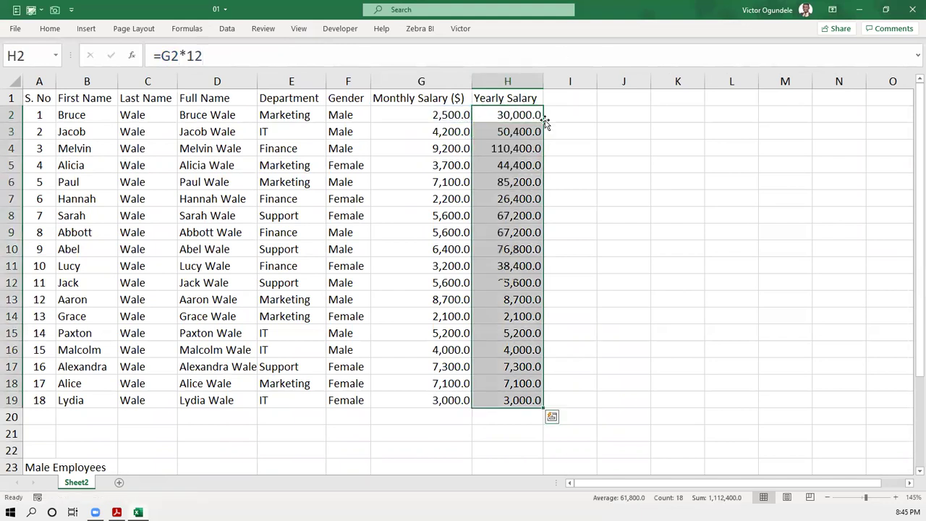
scroll(171, 311, "down", 3)
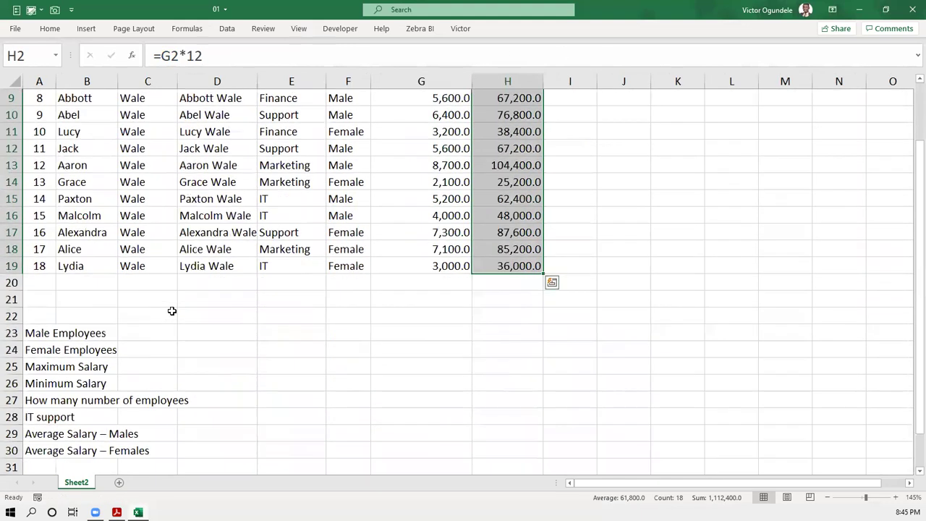
left_click_drag(39, 330, 39, 449)
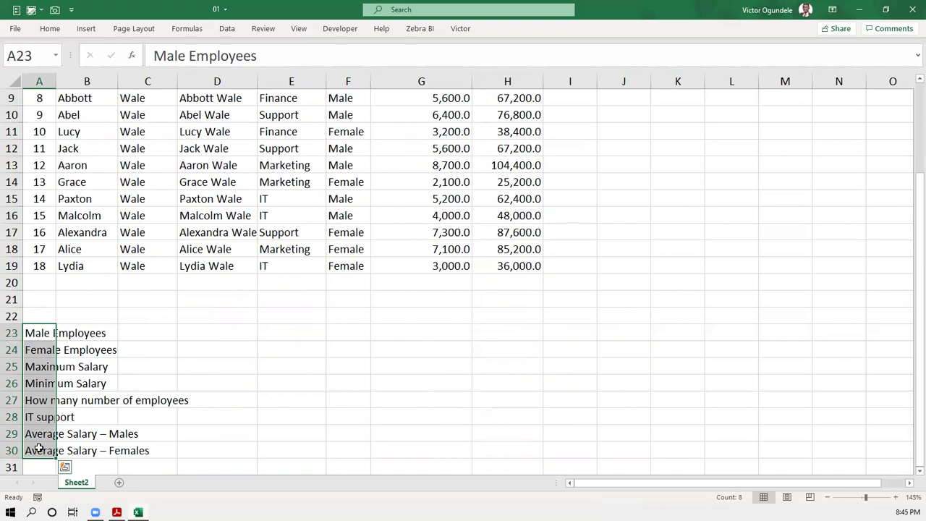
- Copy the eight question labels from A23:A30 into K2:K9, autofit column K, and narrow column J
key("ctrl+c")
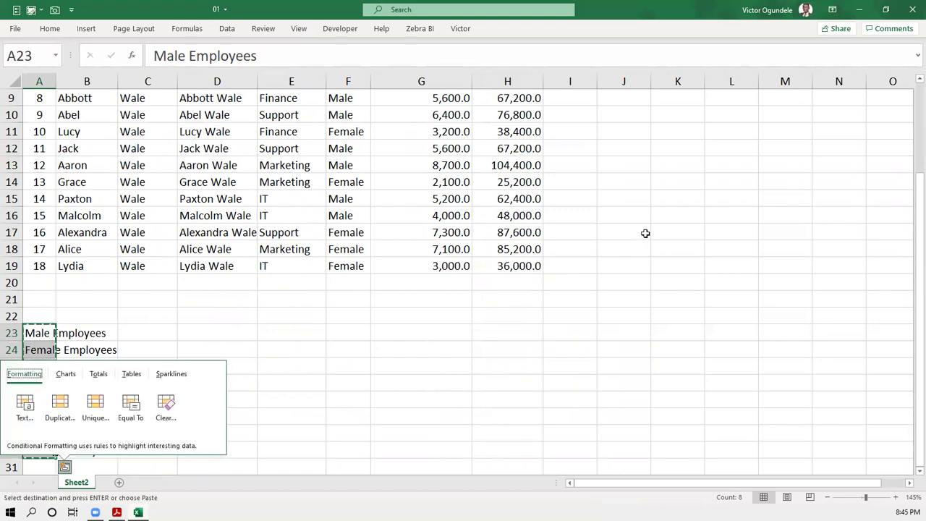
scroll(644, 233, "down", 3)
scroll(645, 232, "up", 5)
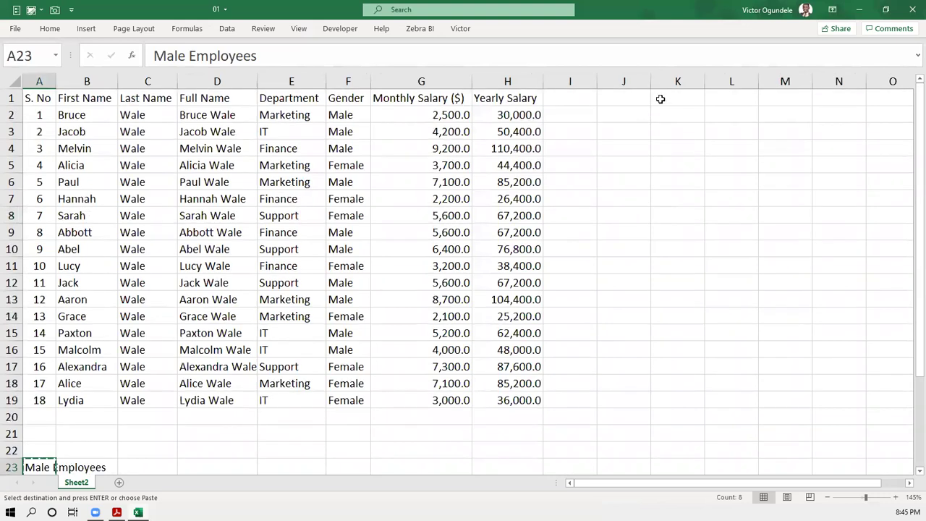
left_click(657, 98)
left_click(658, 111)
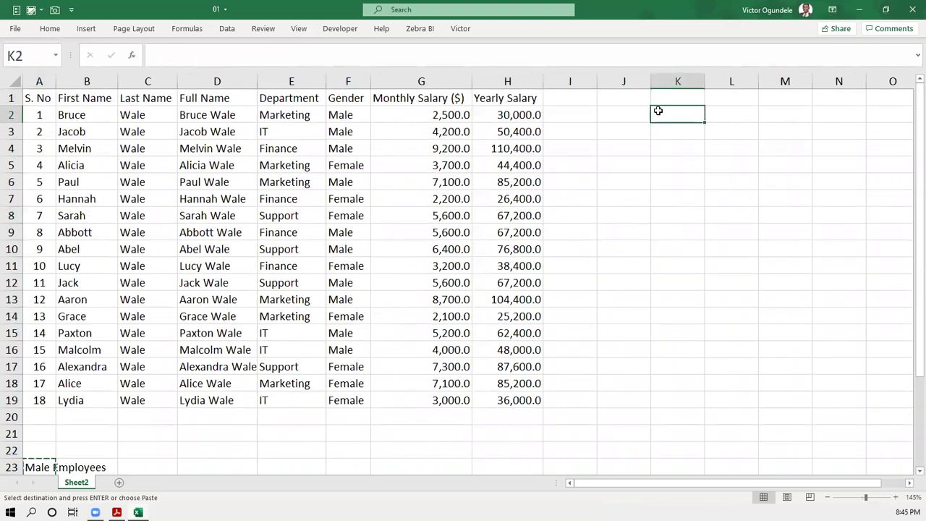
key("ctrl+v")
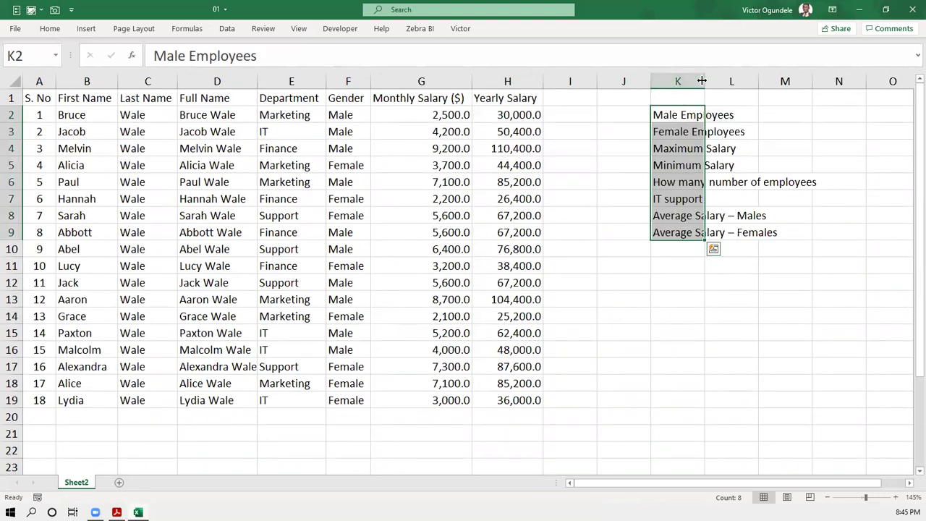
double_click(702, 79)
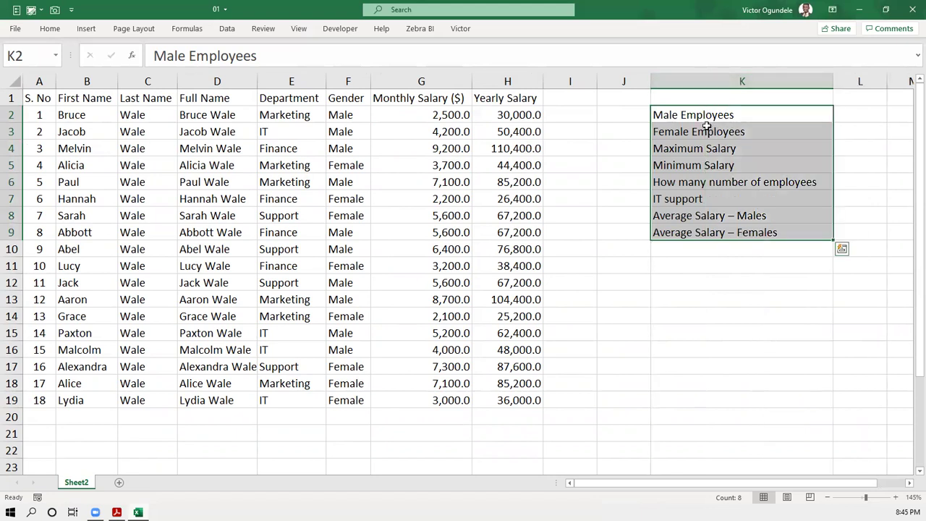
left_click_drag(649, 77, 617, 74)
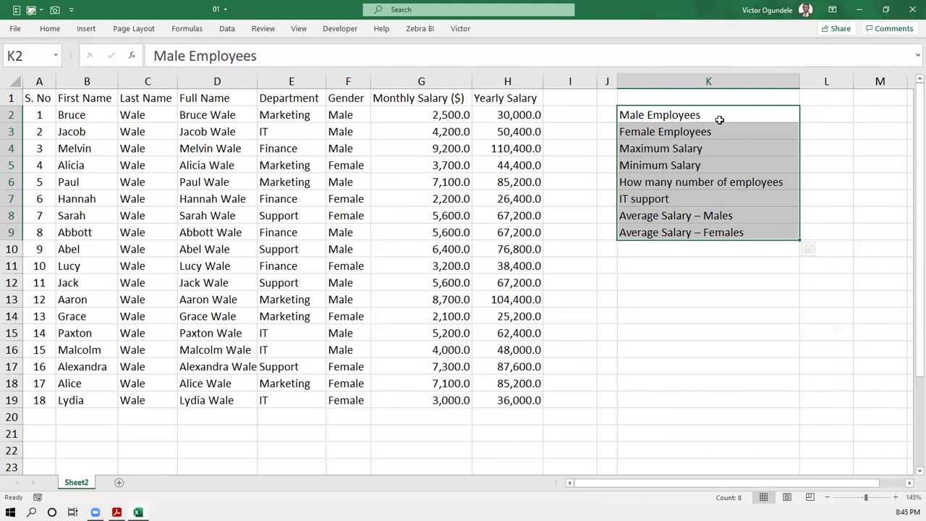
left_click(813, 117)
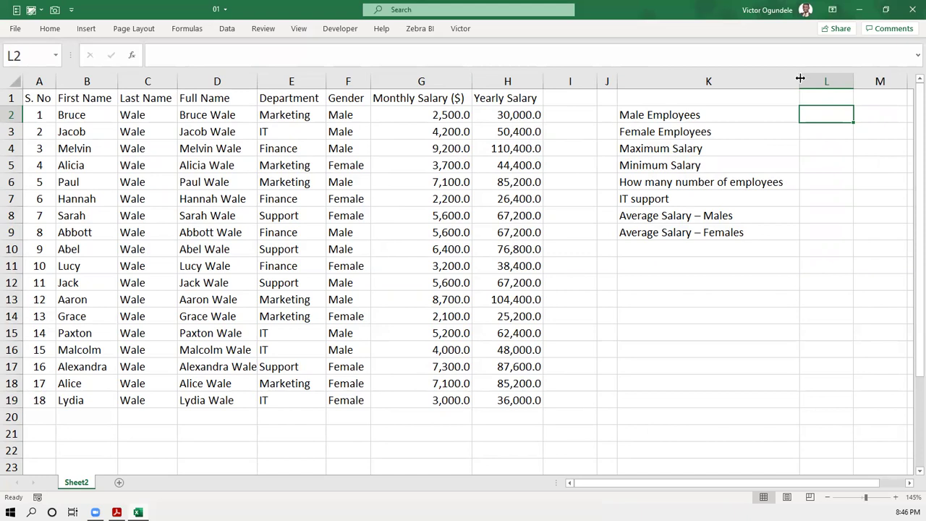
- Narrow column K closer to the question labels and show the Formulas ribbon
left_click_drag(799, 78, 787, 78)
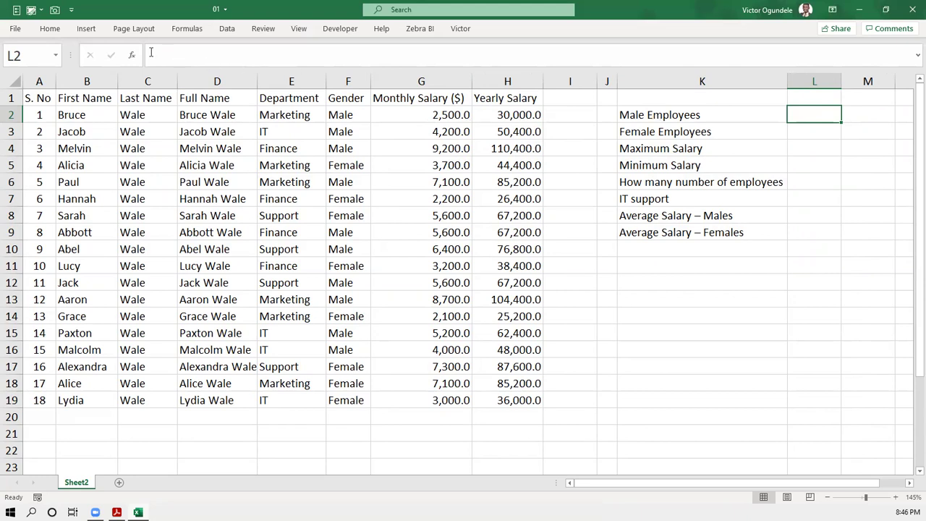
left_click(186, 28)
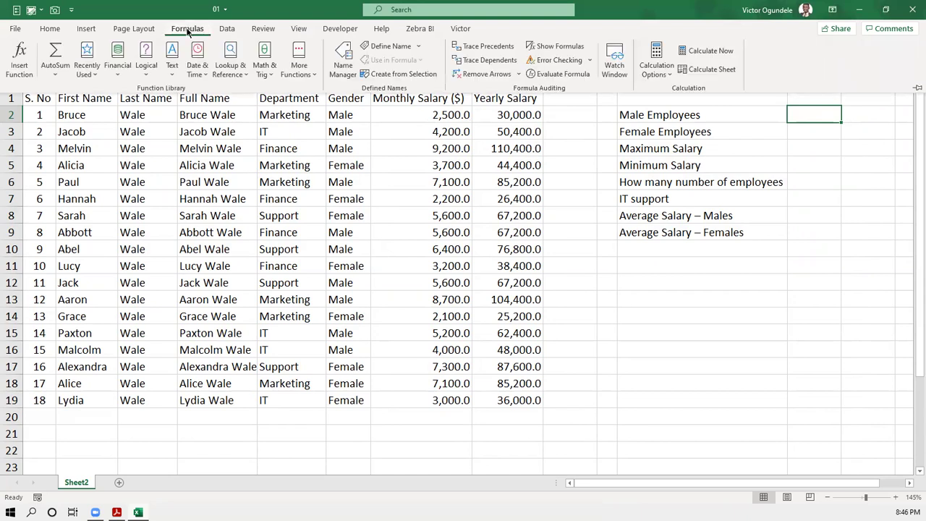
left_click(19, 56)
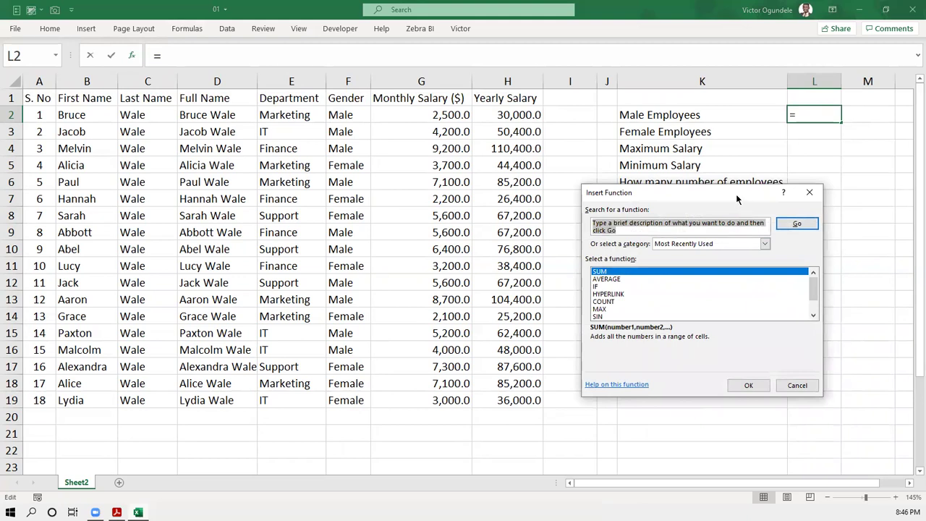
left_click_drag(736, 194, 491, 117)
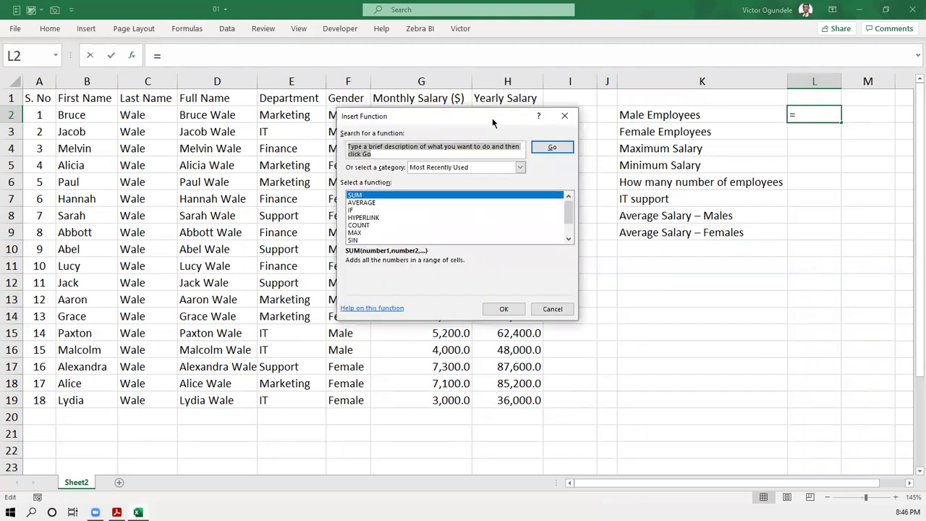
left_click(454, 147)
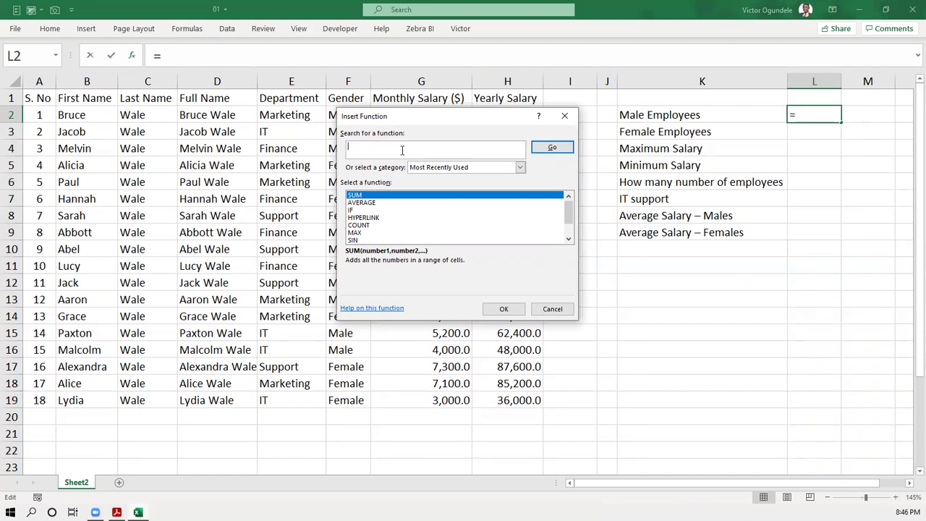
type("count")
left_click(548, 148)
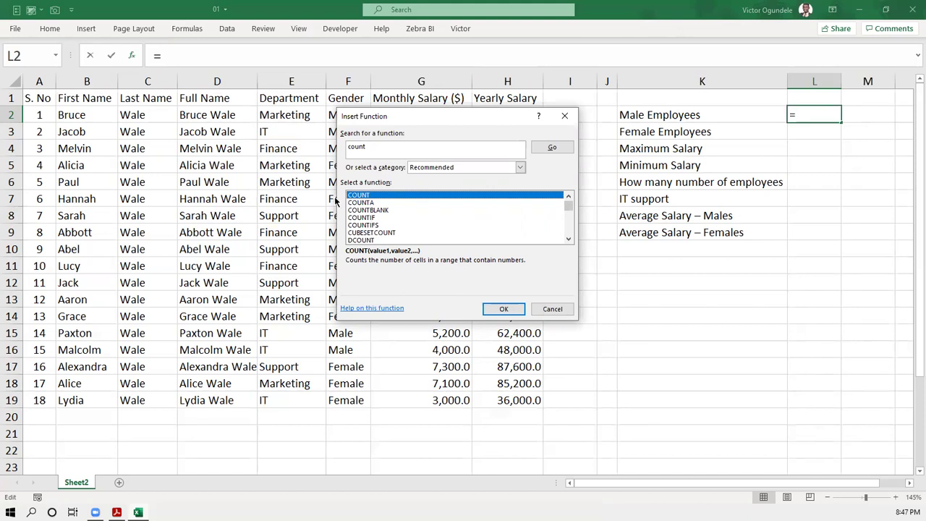
left_click(382, 203)
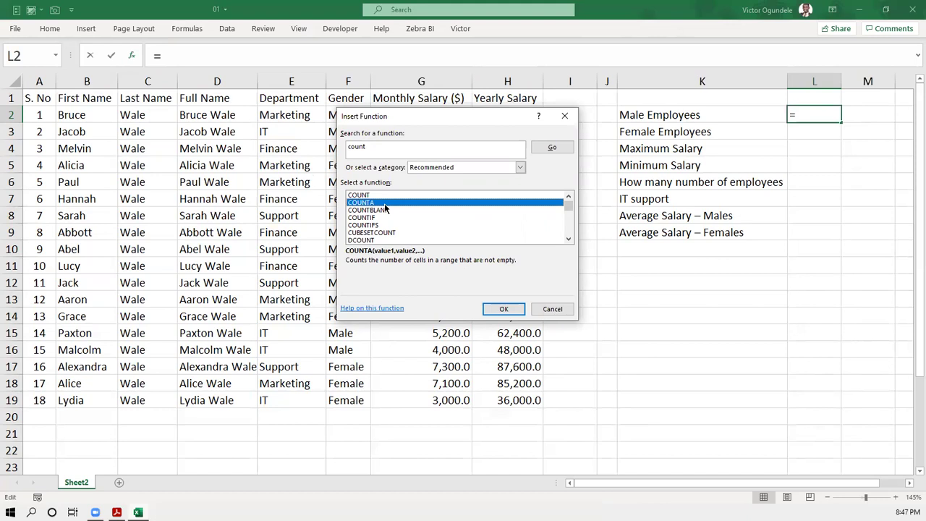
left_click(384, 210)
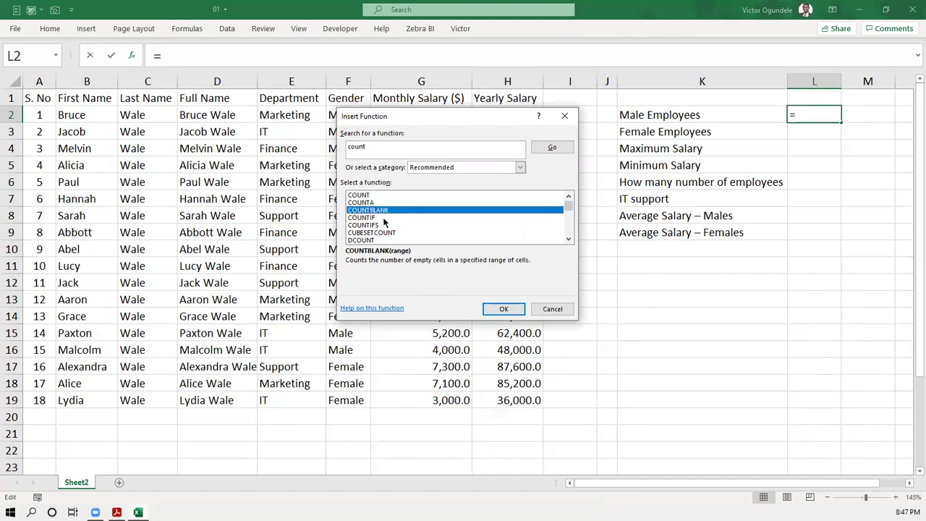
left_click(385, 216)
left_click(387, 225)
left_click(394, 233)
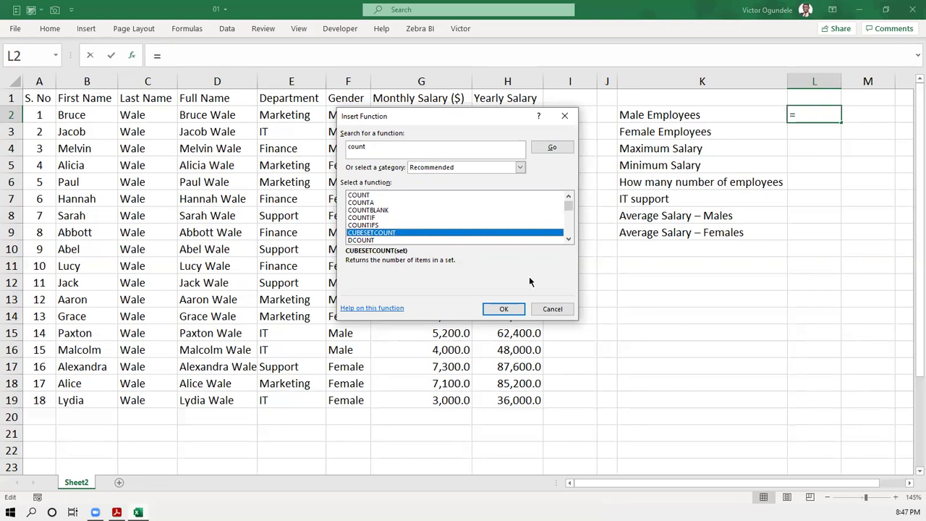
left_click(534, 310)
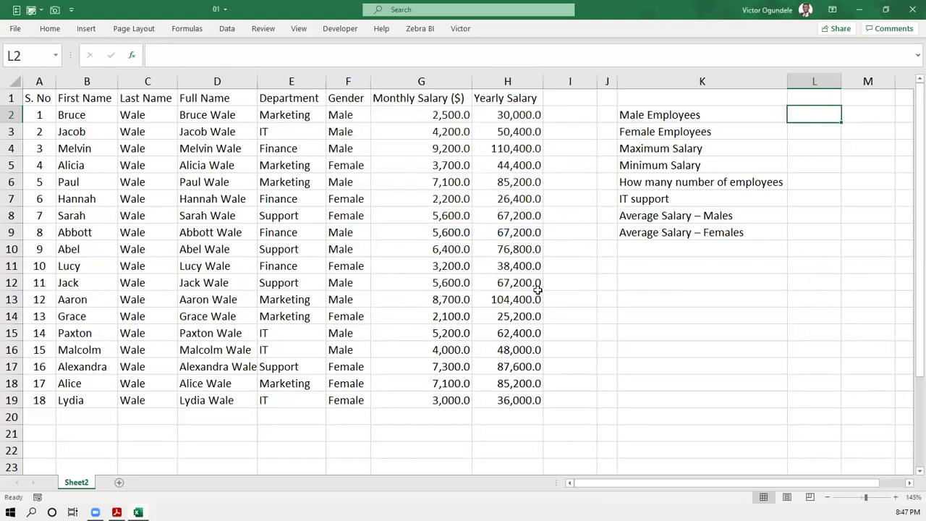
- Start a =COUNTIF formula in L2 for the Male Employees count
left_click(609, 201)
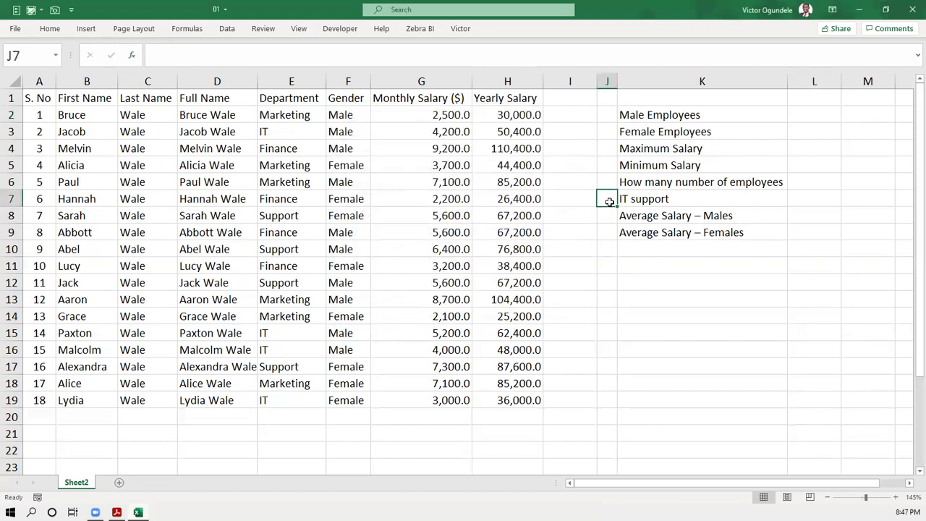
left_click(806, 117)
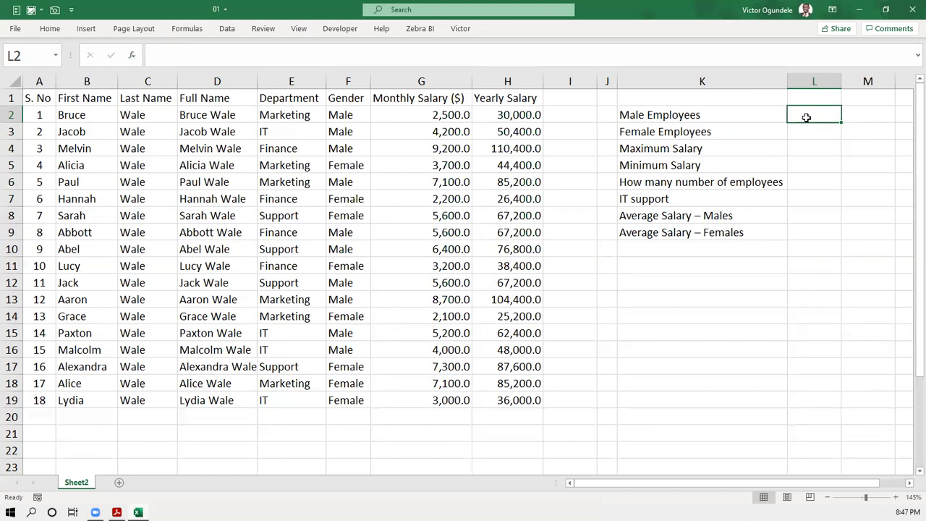
type("=")
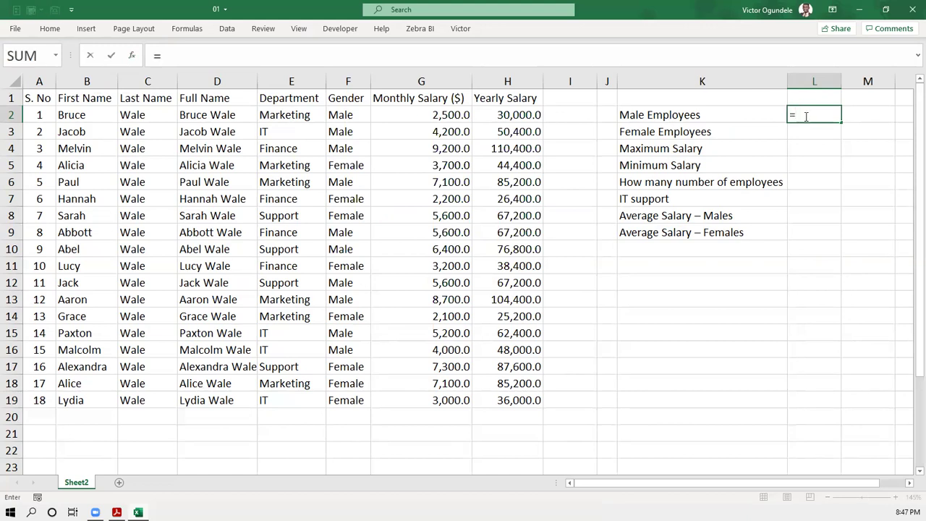
type("count")
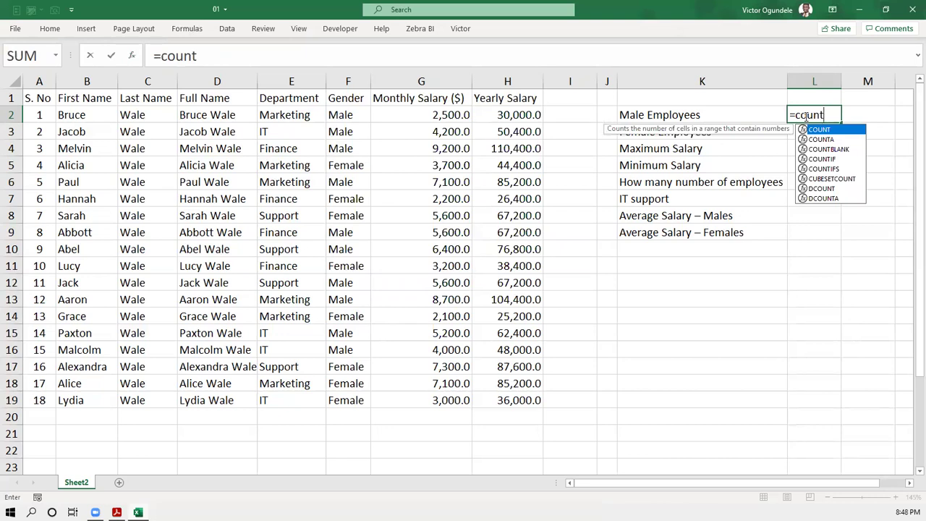
key("Down")
key("Down")
key("Down")
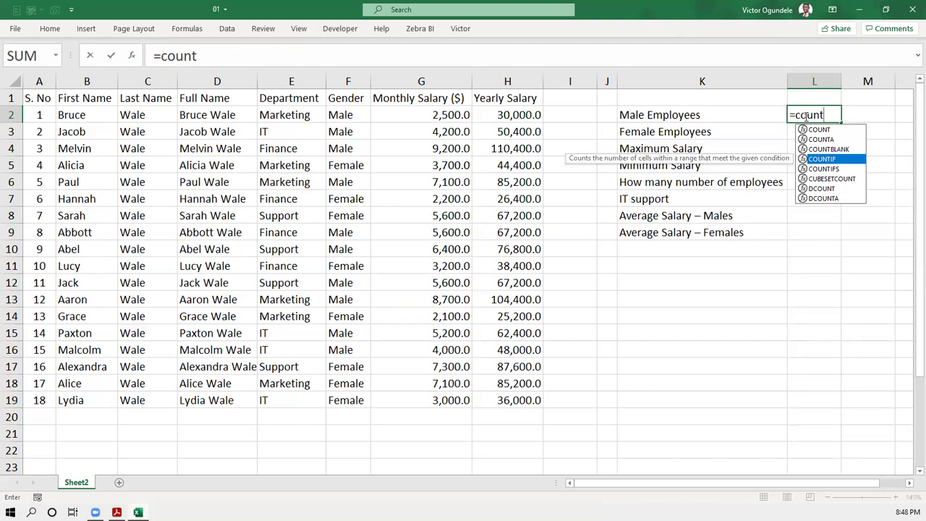
key("Tab")
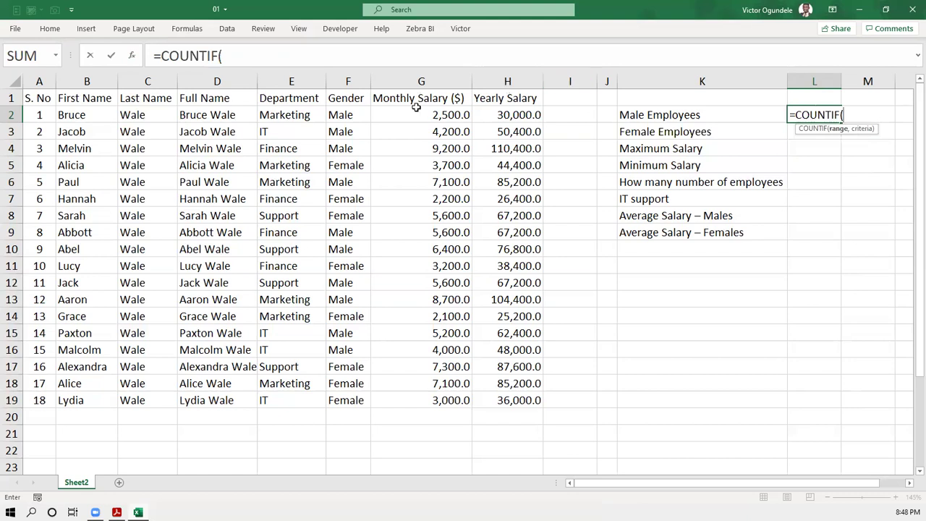
- Drop the F:F reference and cancel the unfinished COUNTIF in L2, leaving it empty
left_click(347, 81)
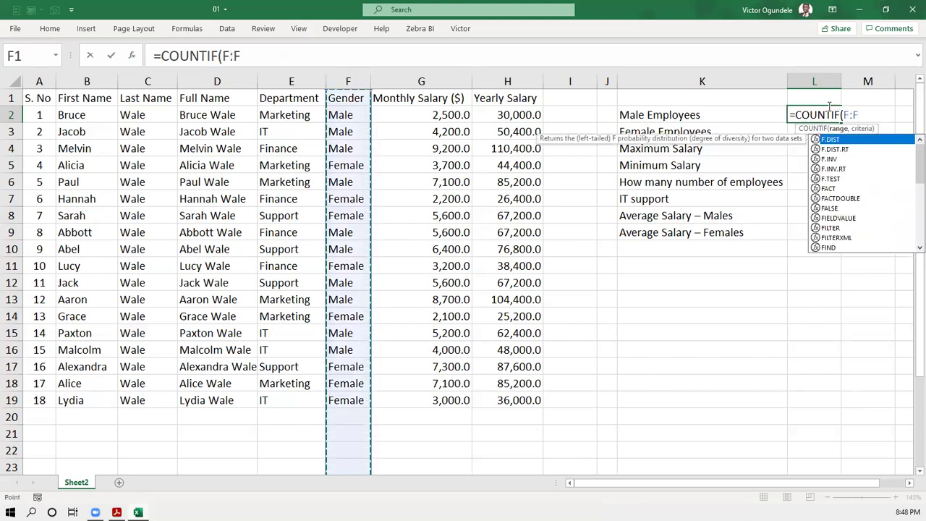
key("BackSpace")
key("BackSpace")
key("BackSpace")
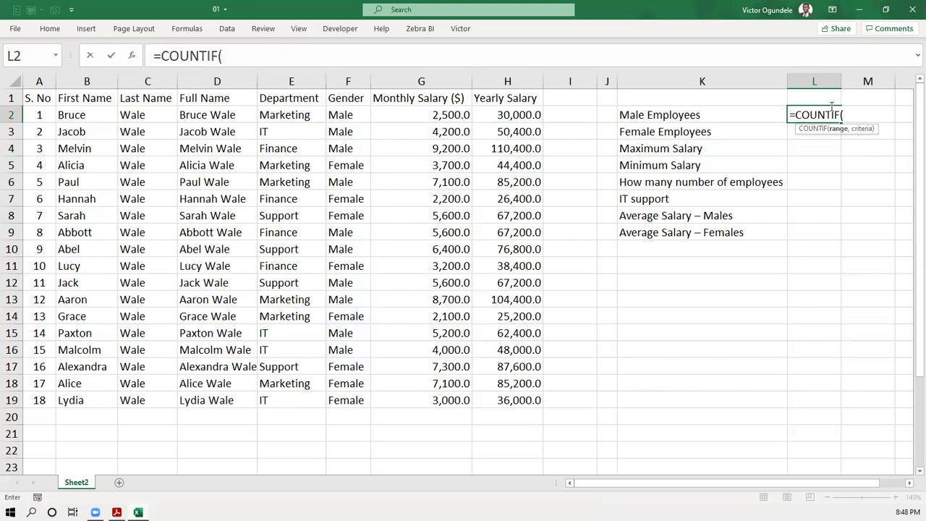
key("Escape")
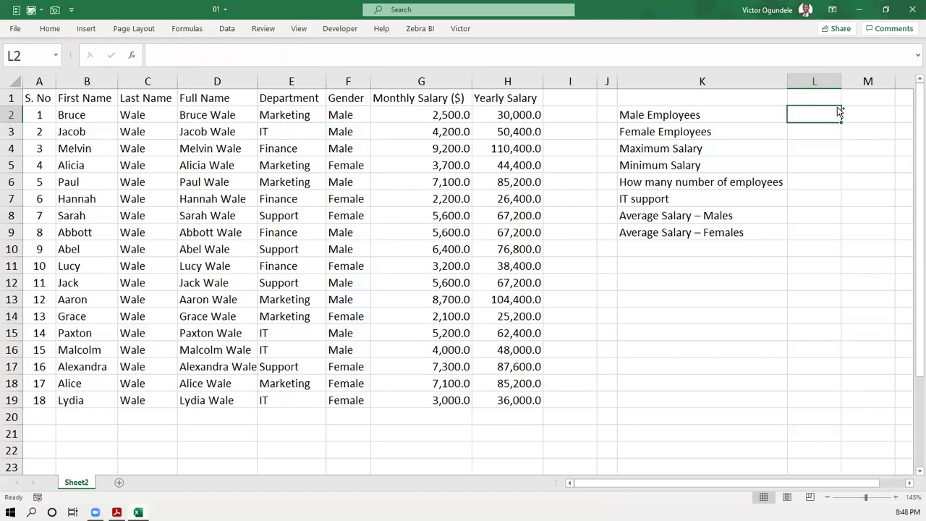
scroll(836, 107, "down", 1)
scroll(836, 107, "down", 3)
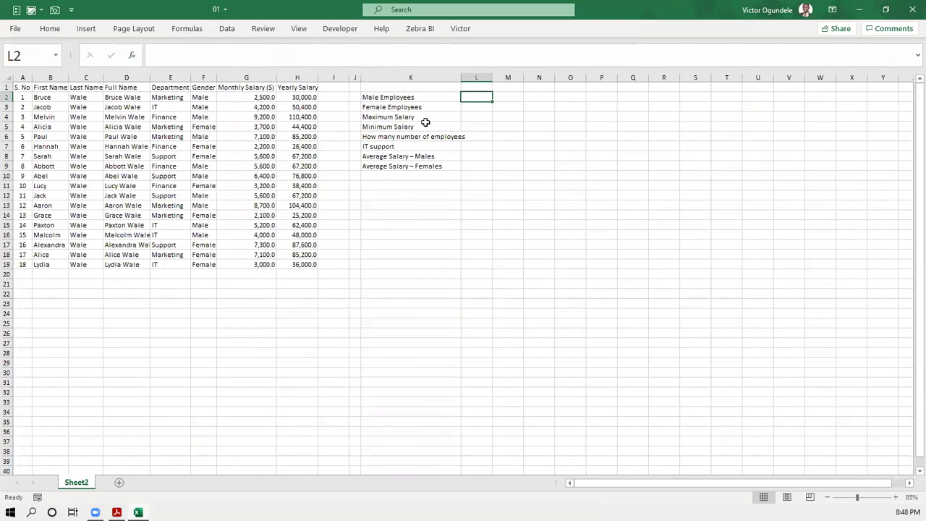
scroll(583, 117, "up", 1)
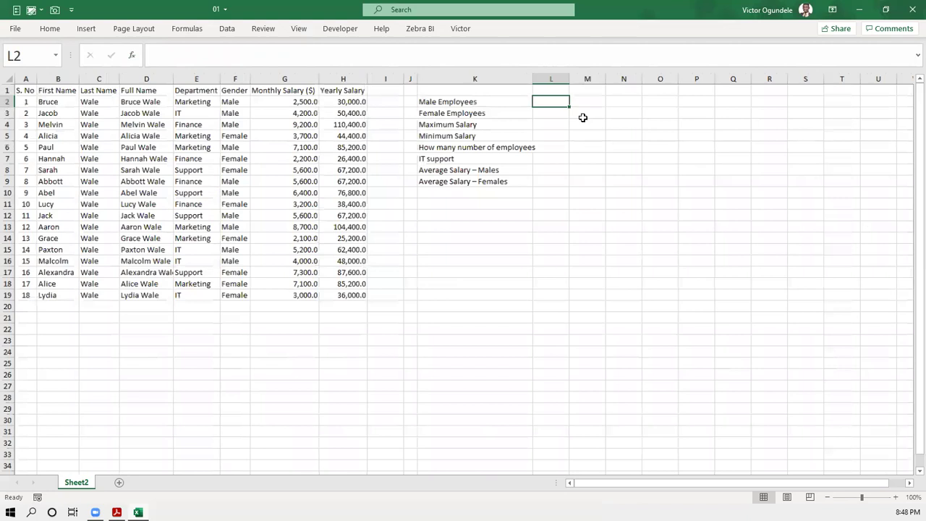
scroll(582, 118, "up", 4)
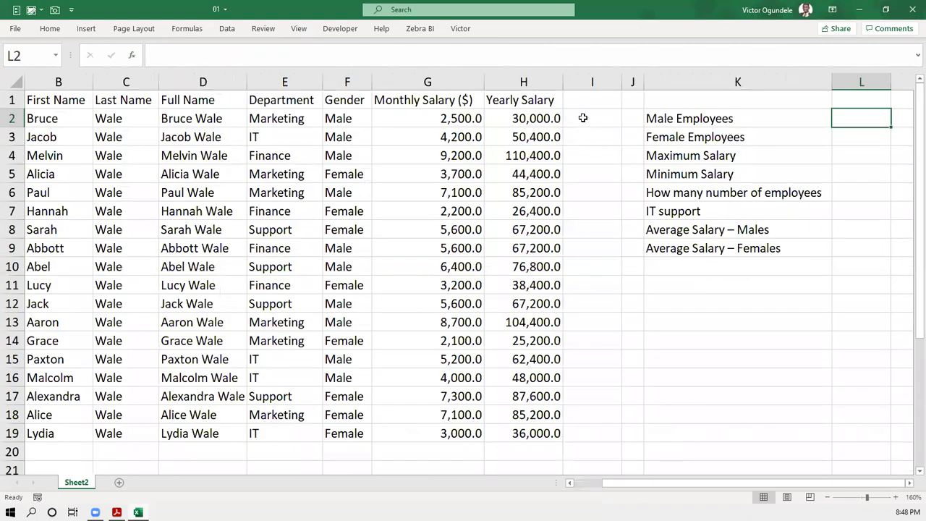
- Enter Male in cell L2
type("male")
key("BackSpace")
key("BackSpace")
key("BackSpace")
key("BackSpace")
type("Male")
key("Up")
- Title cell K1 'Insight Data'
key("Left")
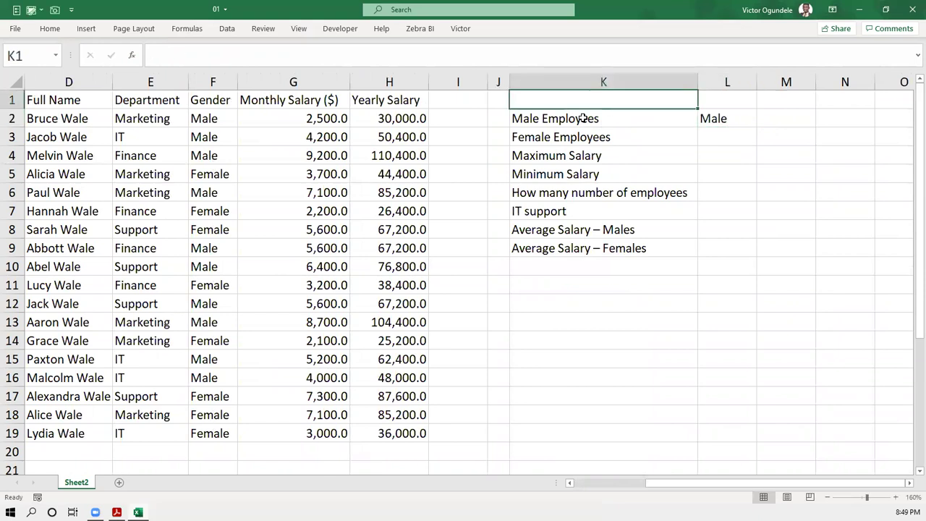
type("Output")
key("BackSpace")
key("BackSpace")
key("BackSpace")
key("BackSpace")
key("BackSpace")
key("BackSpace")
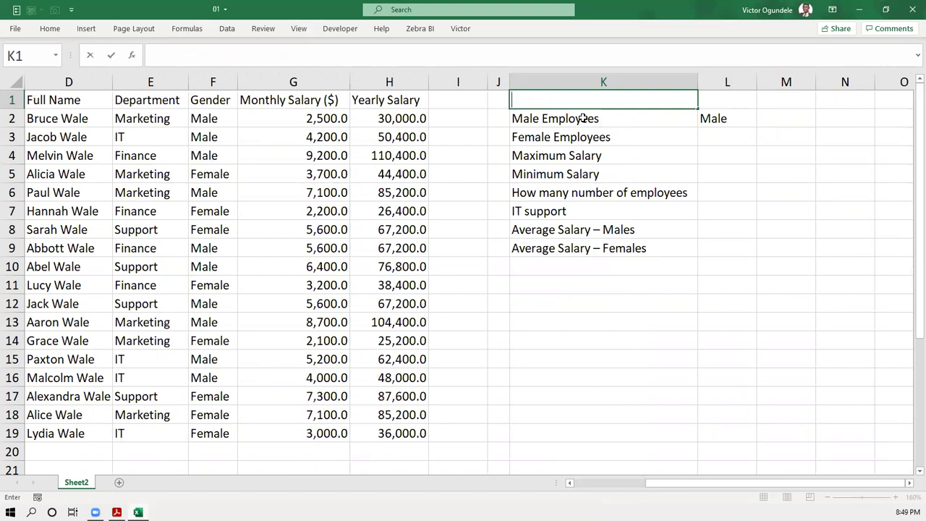
type("Expec")
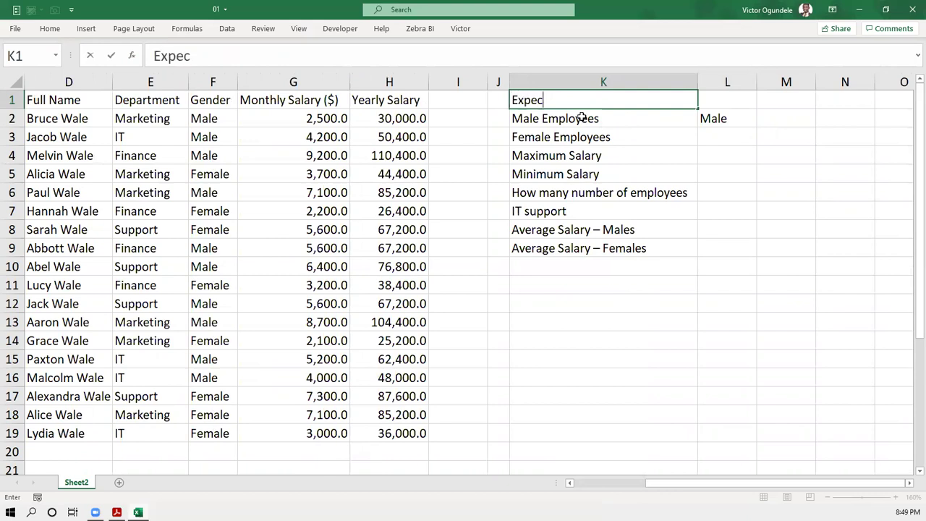
key("BackSpace")
key("BackSpace")
key("BackSpace")
key("BackSpace")
key("BackSpace")
type("Insight")
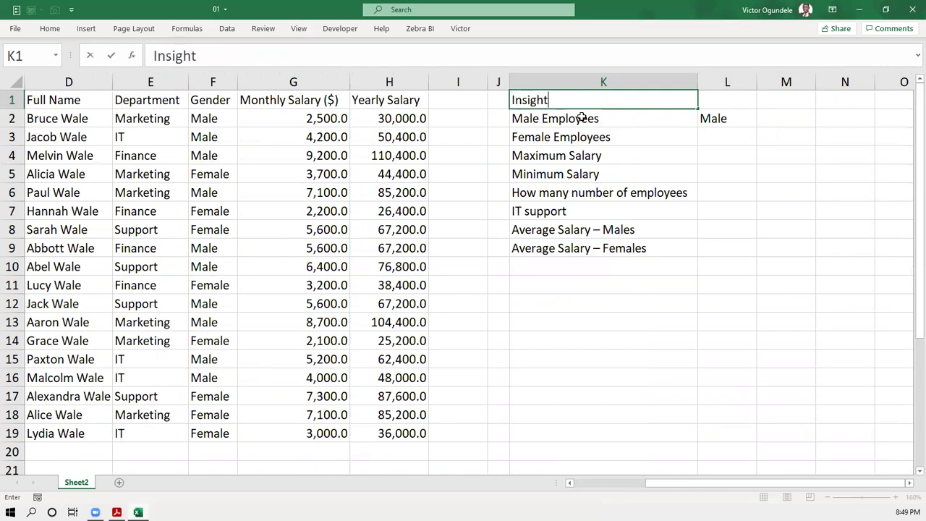
type(" Data")
key("ctrl+Return")
- Add the headings Unique in L1 and Output in M1
key("Right")
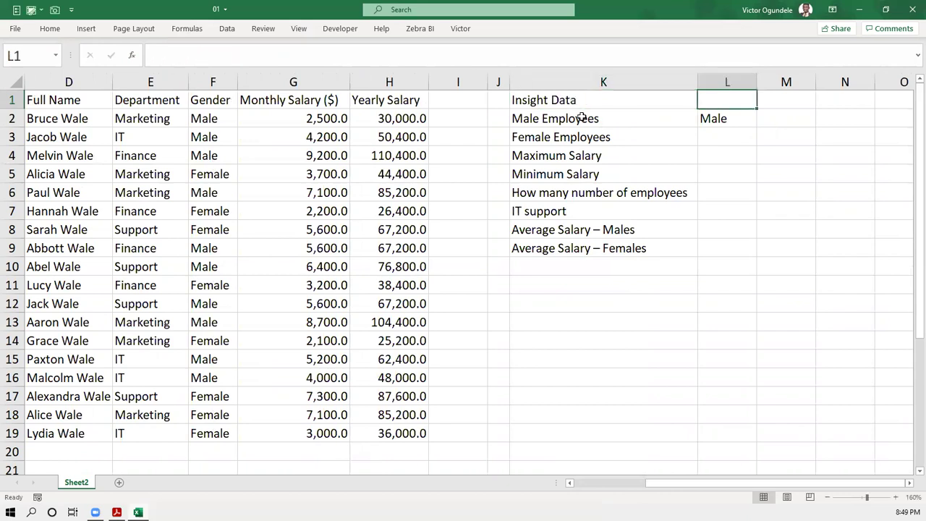
type("Uni")
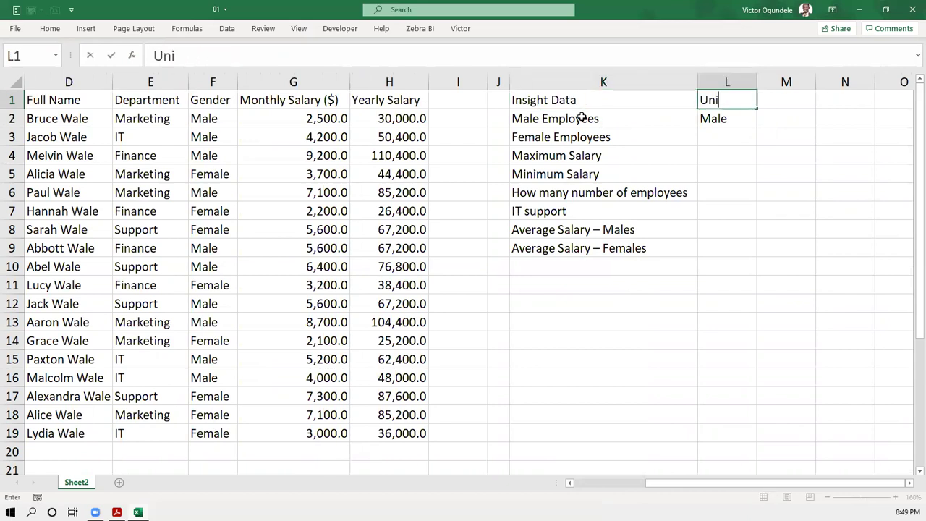
type("que")
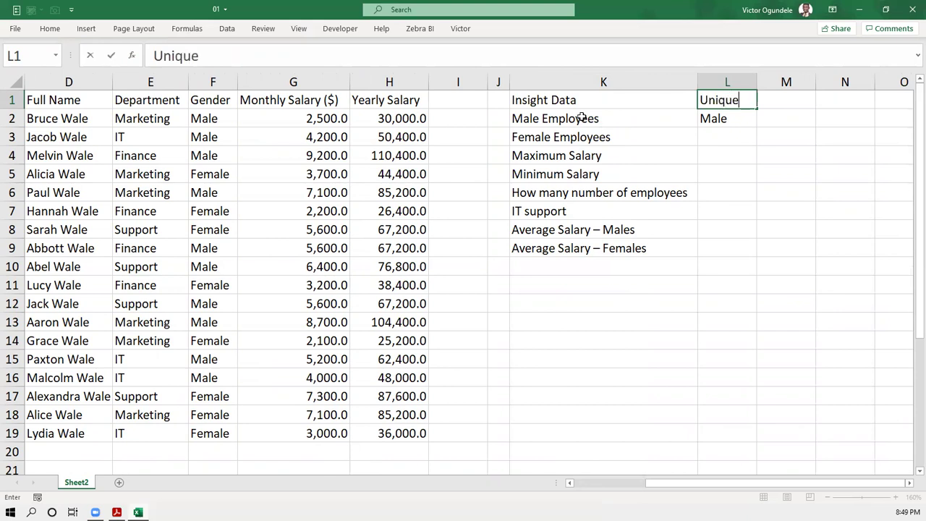
key("Right")
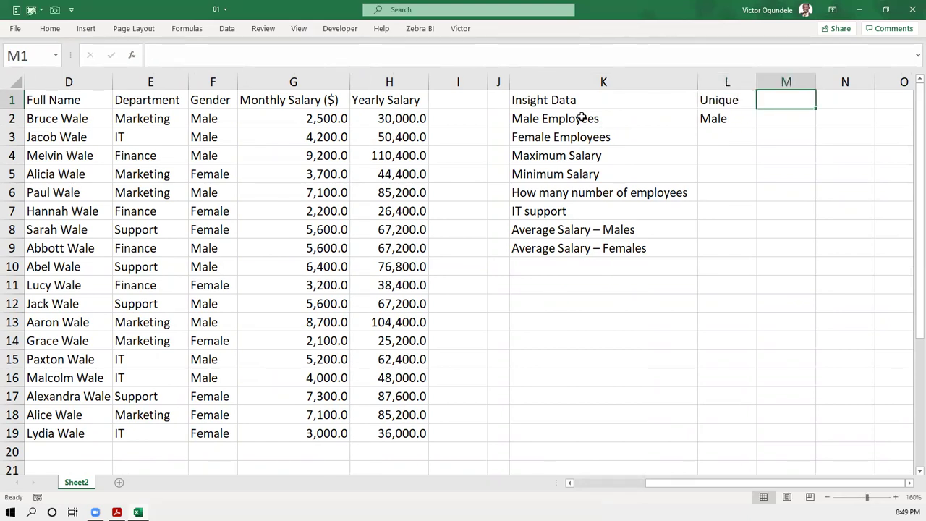
type("Res")
key("BackSpace")
key("BackSpace")
key("BackSpace")
type("Output")
key("ctrl+Return")
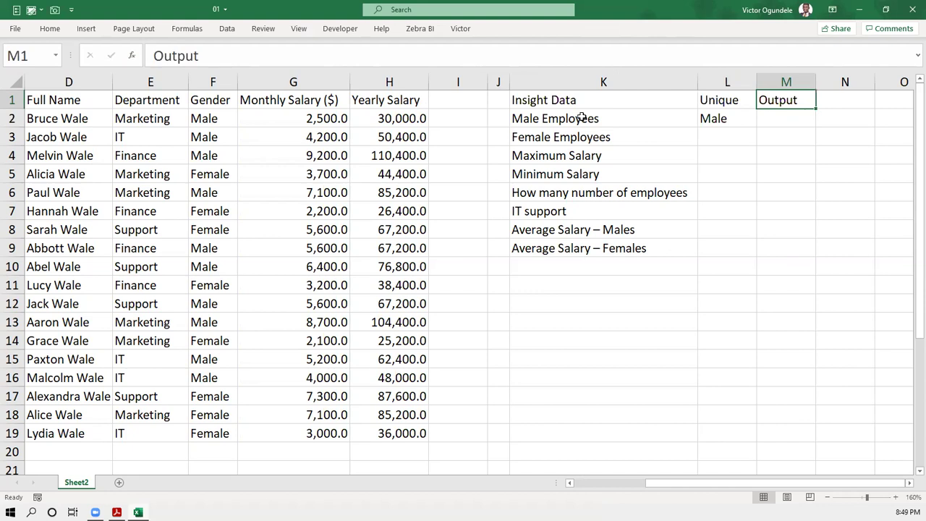
- Enter Female in L3 below Male
left_click(575, 119)
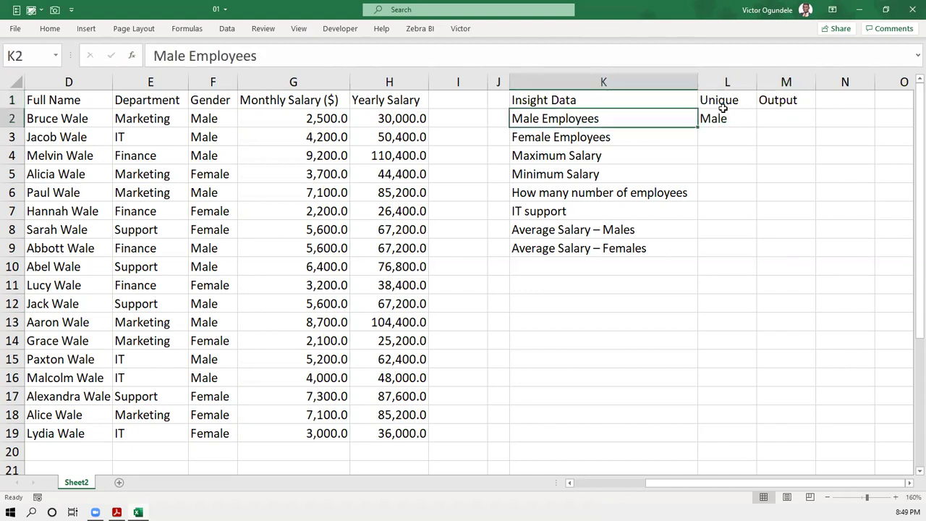
left_click(715, 115)
left_click(721, 134)
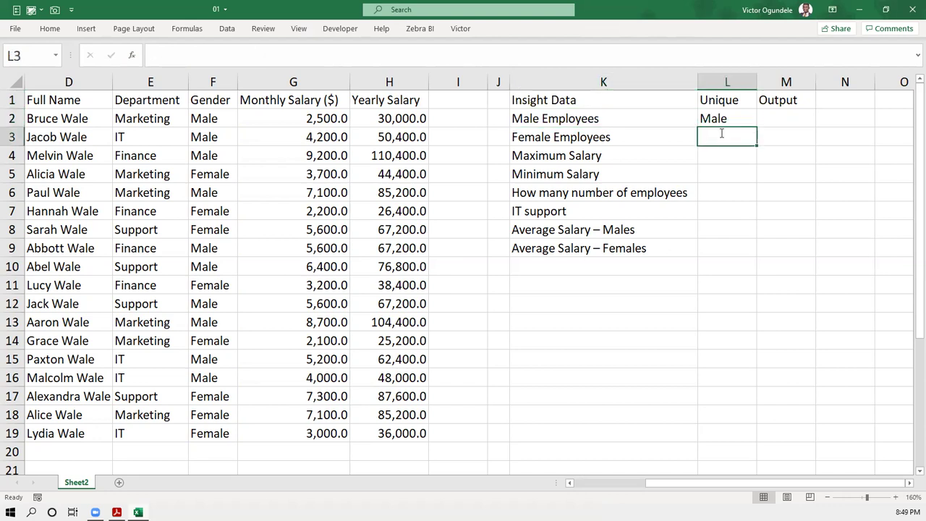
type("Female")
key("Return")
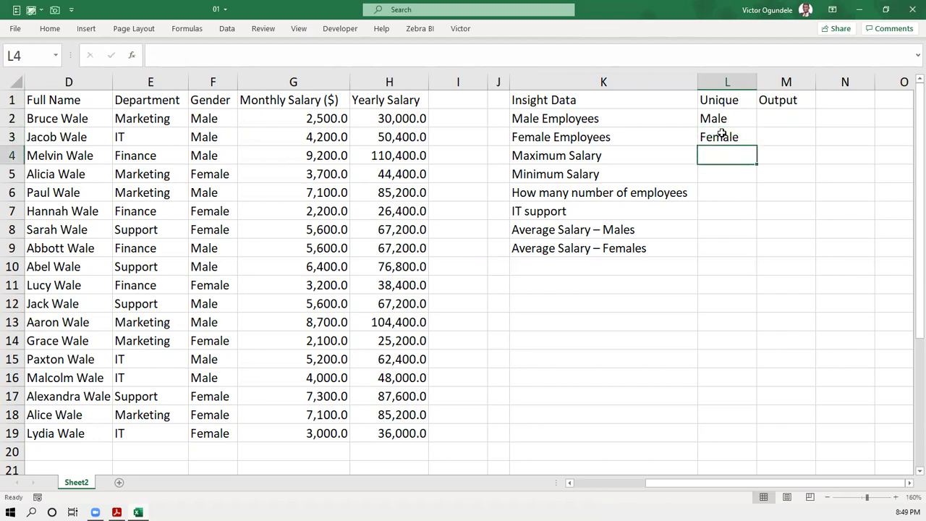
- Paste IT support into L7 beside the IT support label
key("Return")
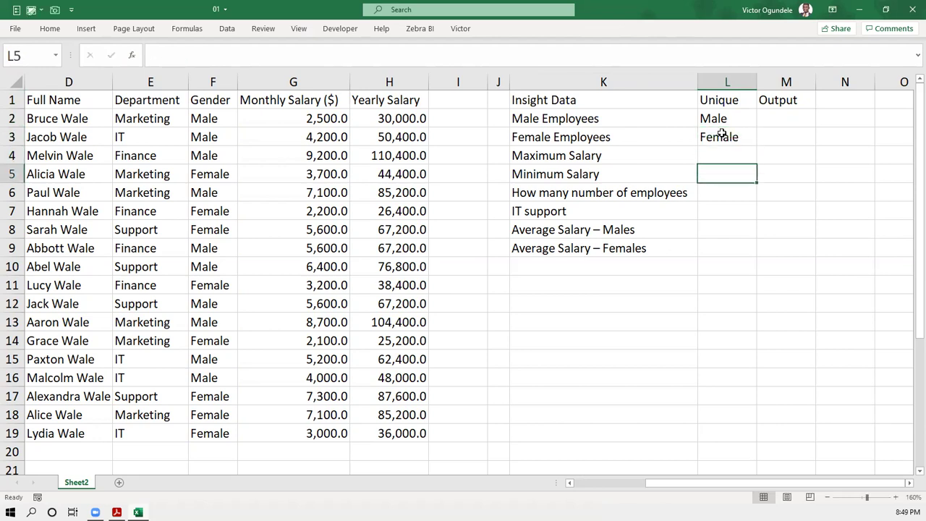
key("Up")
key("Down")
key("Down")
key("Down")
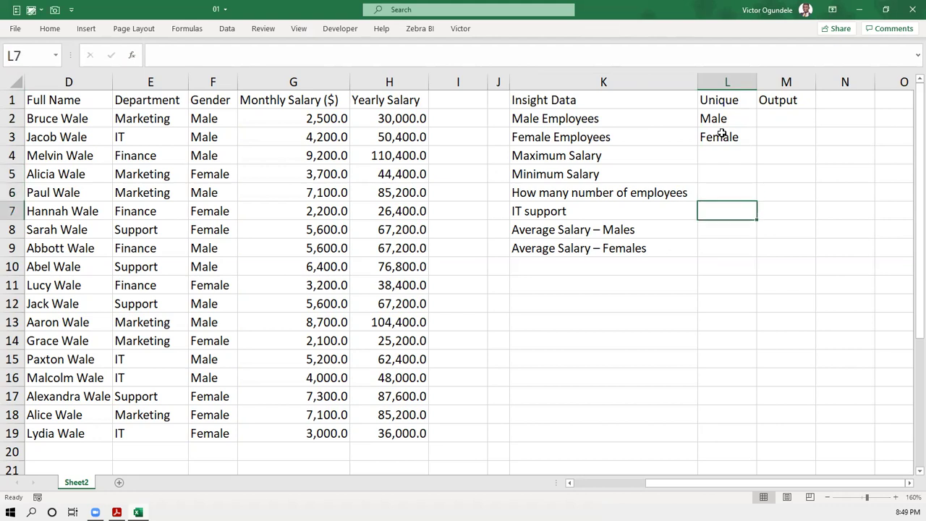
type("IT support")
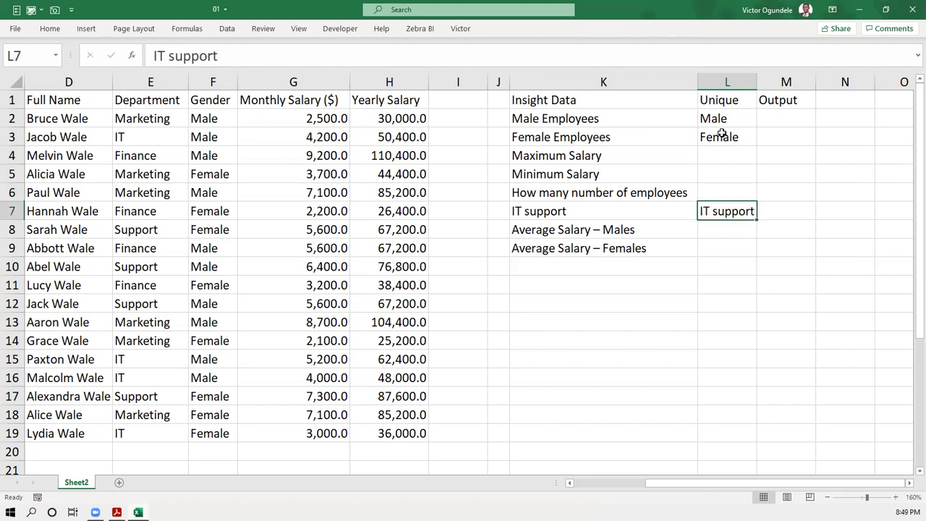
left_click(792, 122)
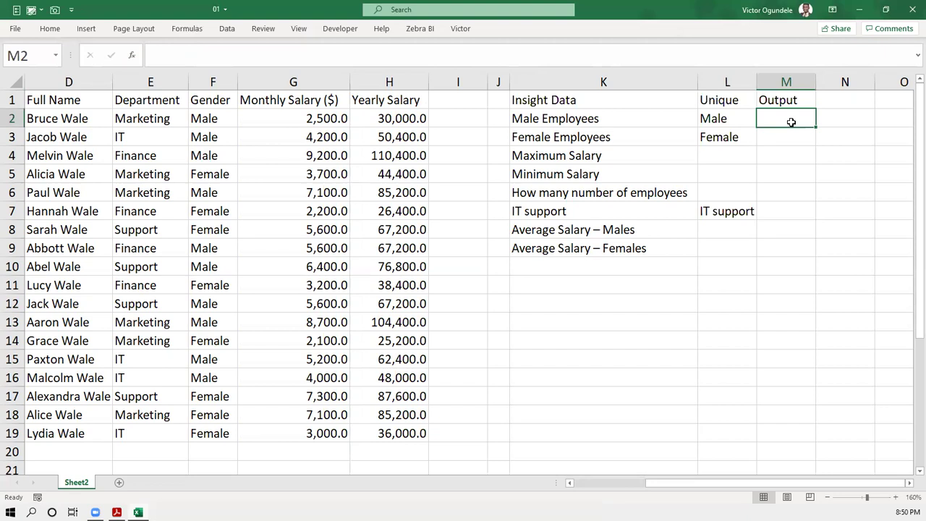
- Enter =COUNTIF(F2:F19,L2) in M2, counting 10 male employees
type("=coun")
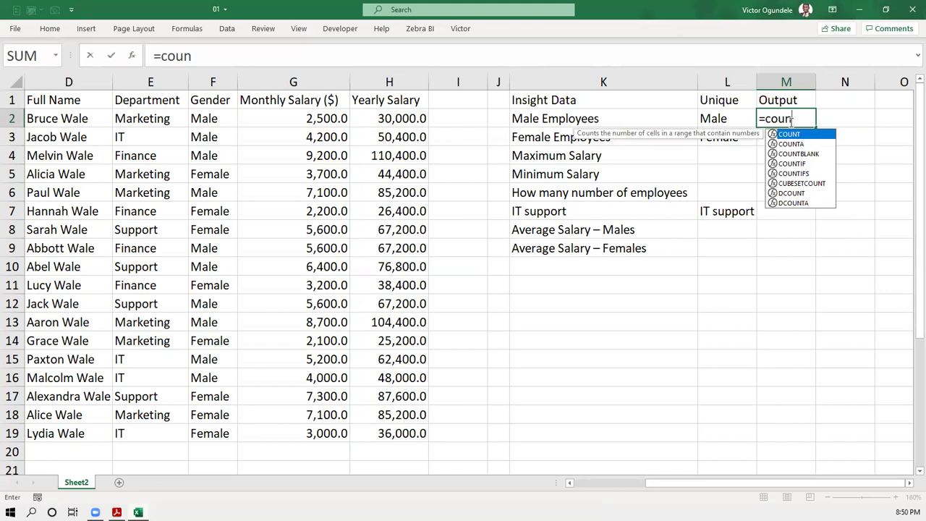
key("Down")
key("Down")
key("Down")
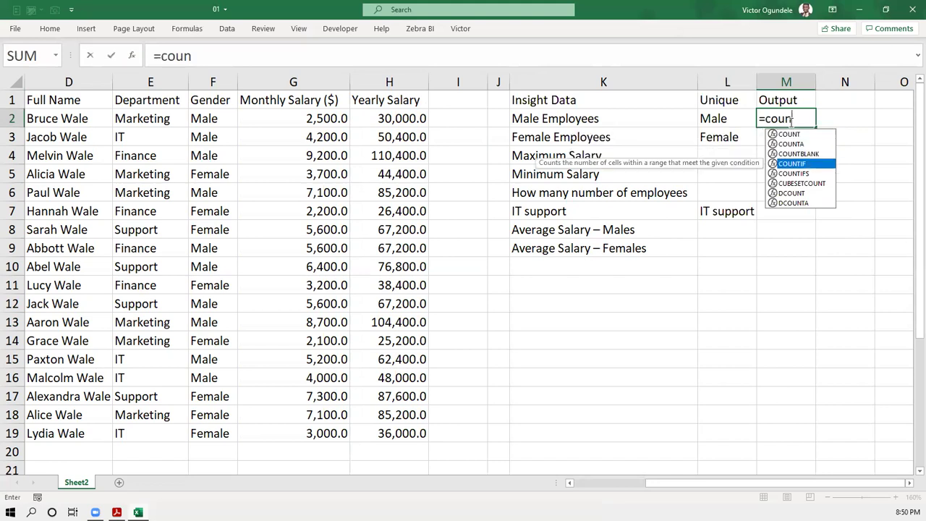
key("Tab")
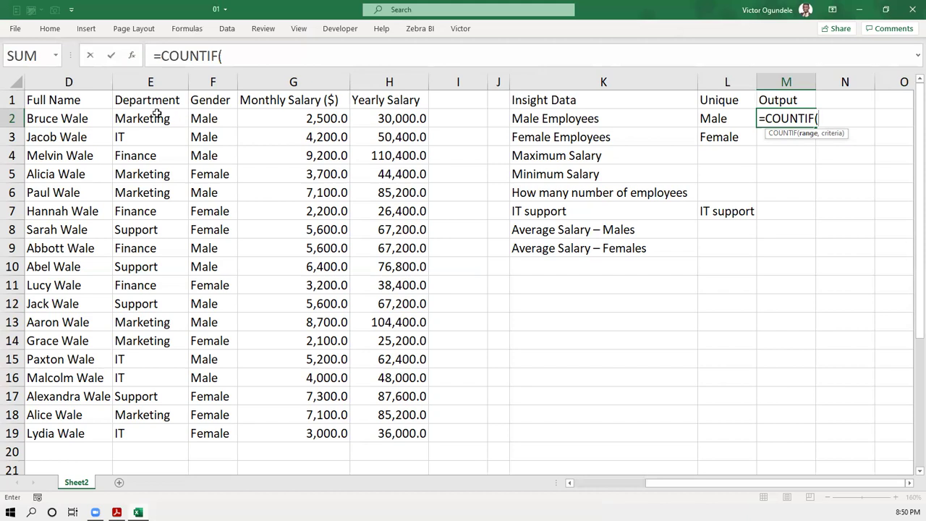
left_click(209, 119)
left_click_drag(209, 119, 195, 431)
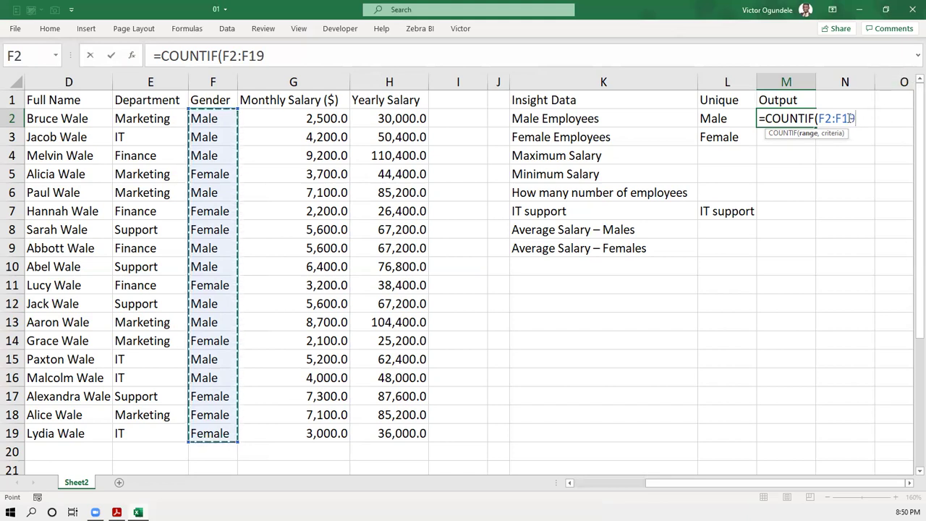
type(",")
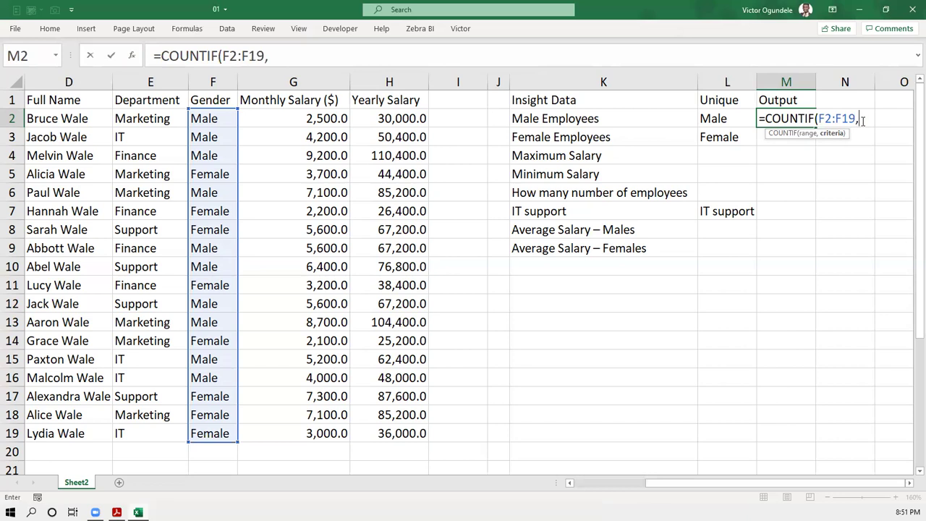
type("\"Male")
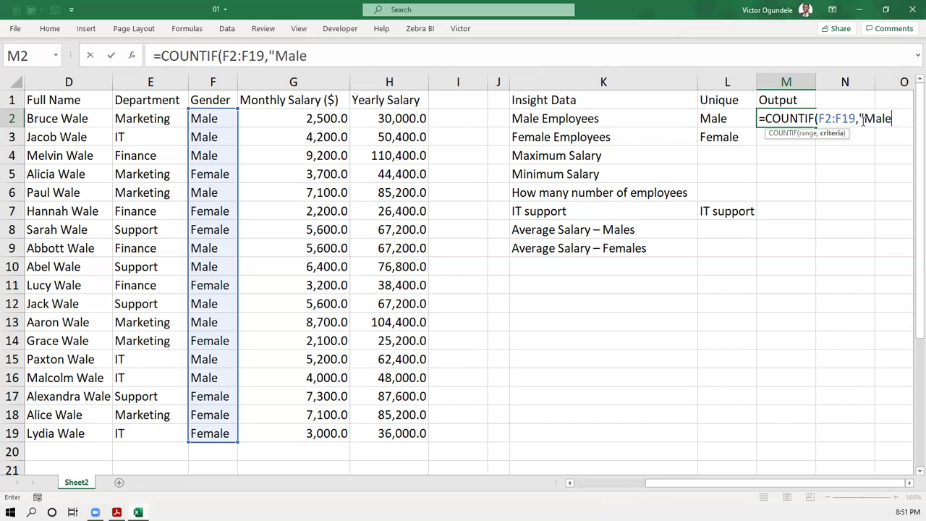
type("\"")
key("BackSpace")
key("BackSpace")
key("BackSpace")
key("BackSpace")
key("BackSpace")
key("BackSpace")
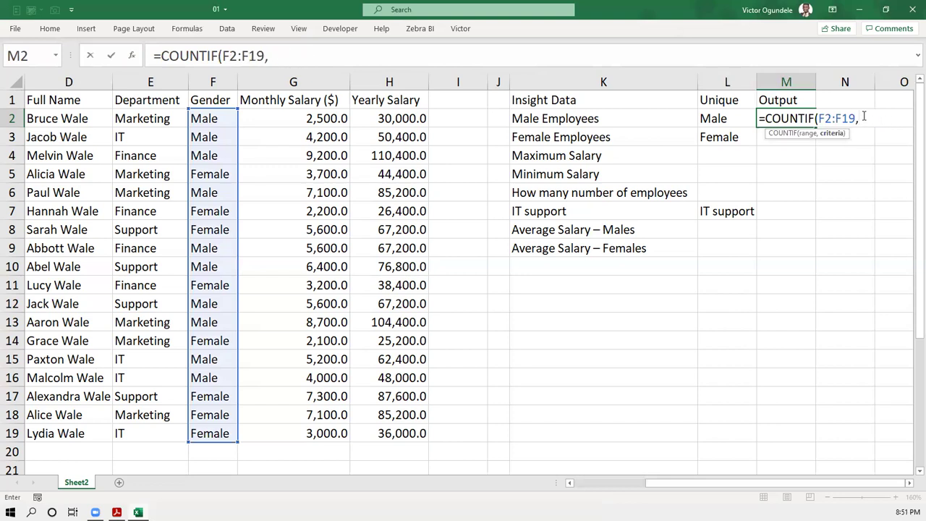
left_click(712, 118)
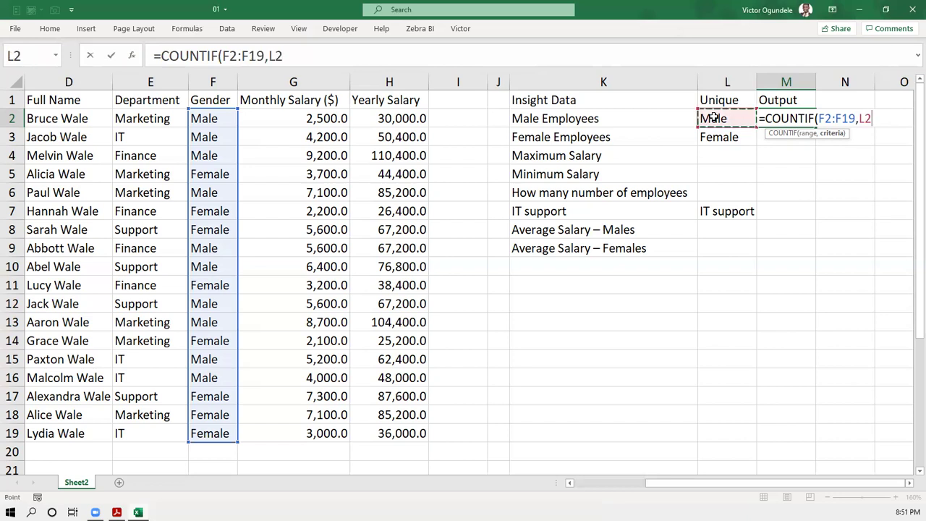
type(")")
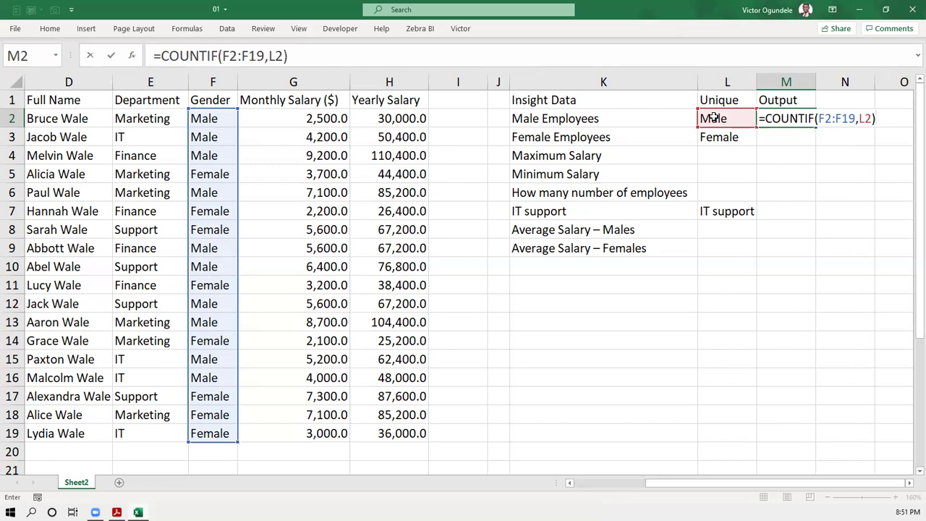
key("Return")
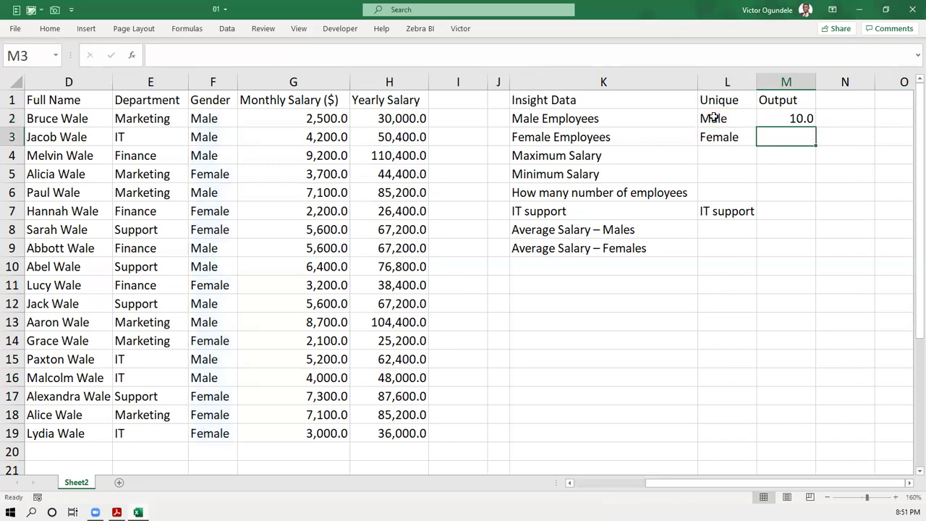
scroll(713, 118, "down", 1, "ctrl")
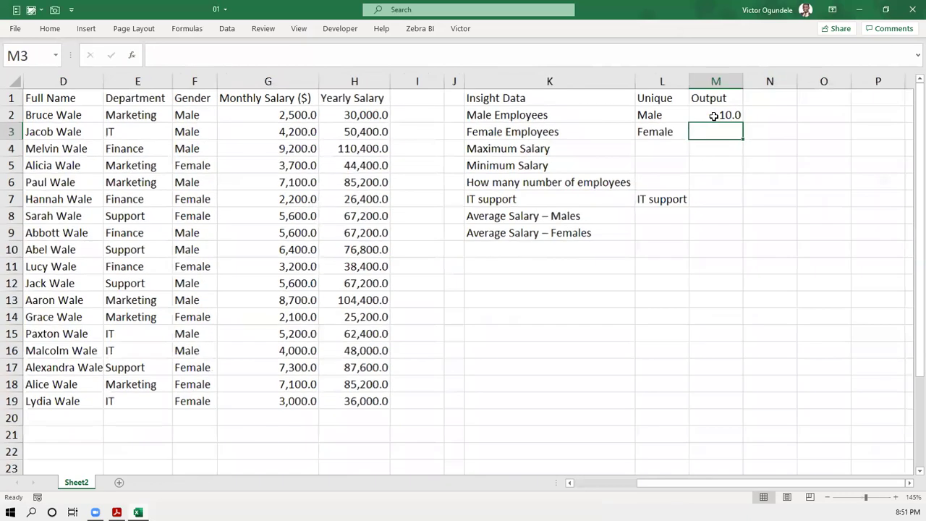
scroll(354, 143, "down", 2, "ctrl")
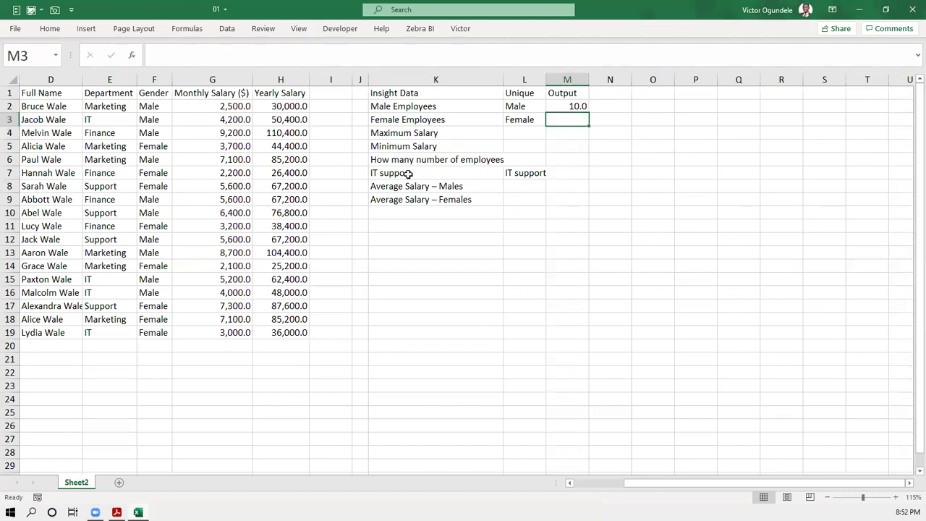
scroll(408, 173, "up", 4, "ctrl")
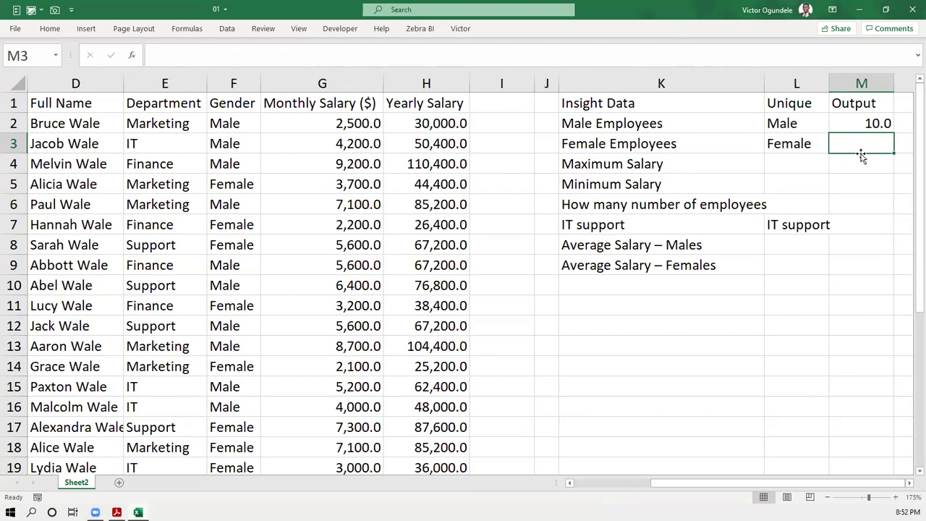
key("Right")
key("Right")
key("Right")
key("Left")
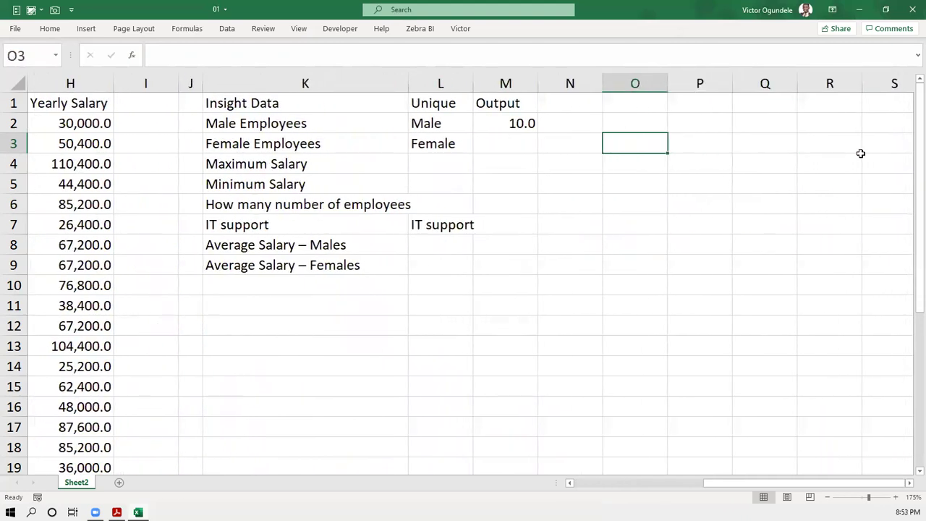
key("Left")
key("Left")
scroll(860, 154, "up", 5, "ctrl")
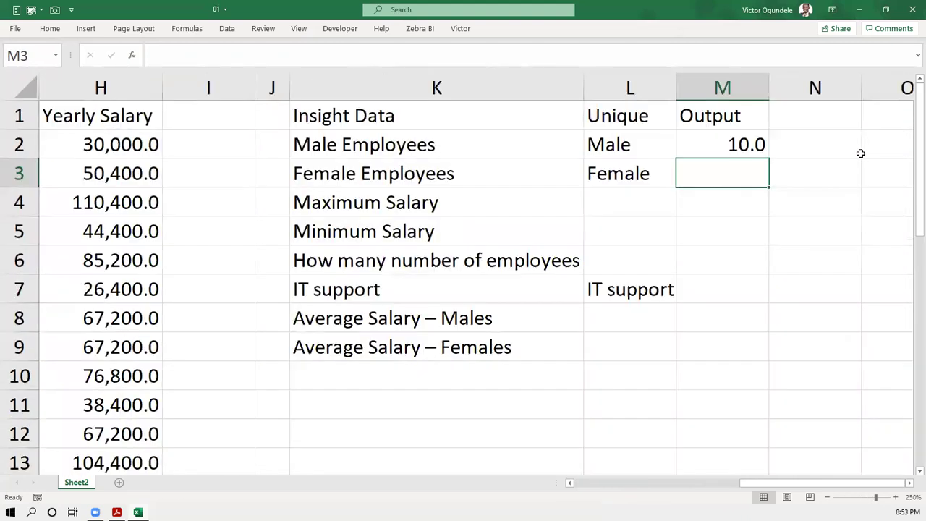
key("Right")
key("Right")
key("Right")
key("Left")
key("Left")
key("Left")
key("Left")
key("Right")
- Replace the #NAME? entry in M3 with =COUNTIF(F2:F19,L3), counting 8 female employees
type("=")
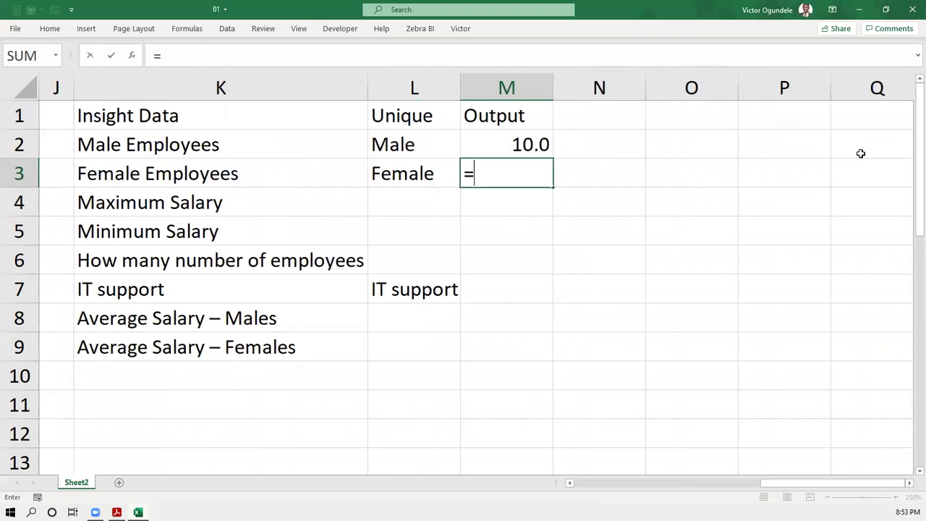
type("coun")
key("Right")
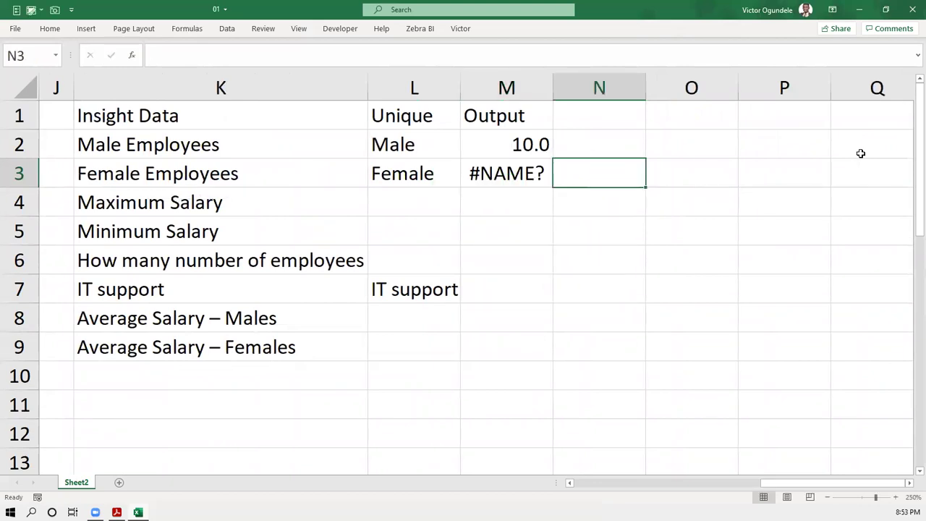
key("Left")
type("=coun")
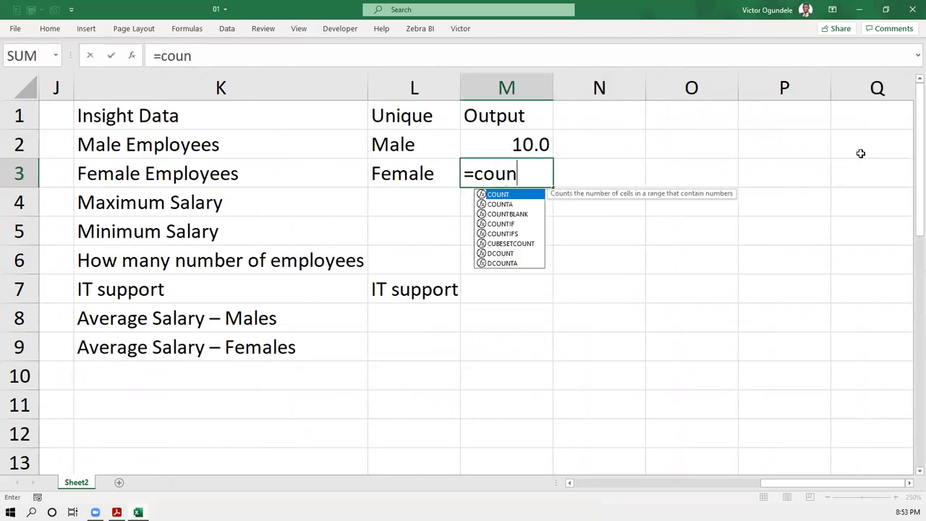
key("Left")
key("Right")
type("=")
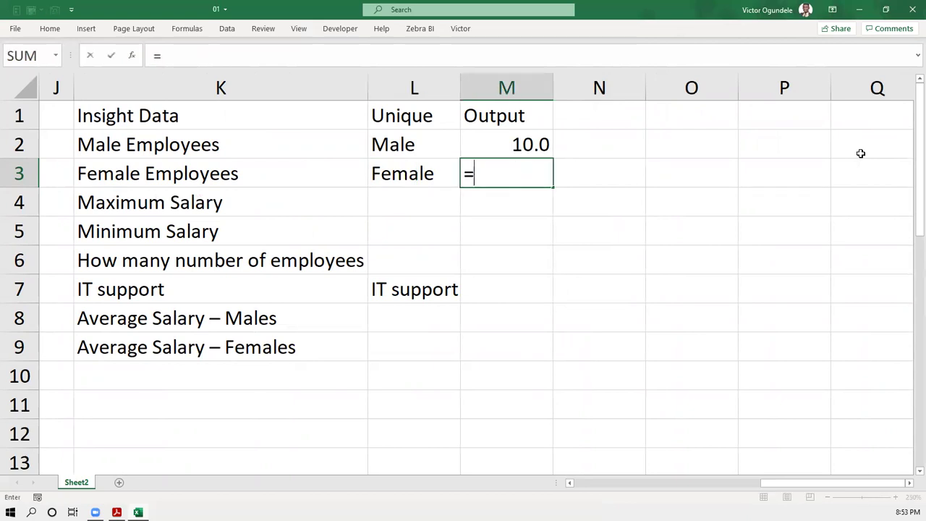
type("coun")
key("Down")
key("Down")
key("Down")
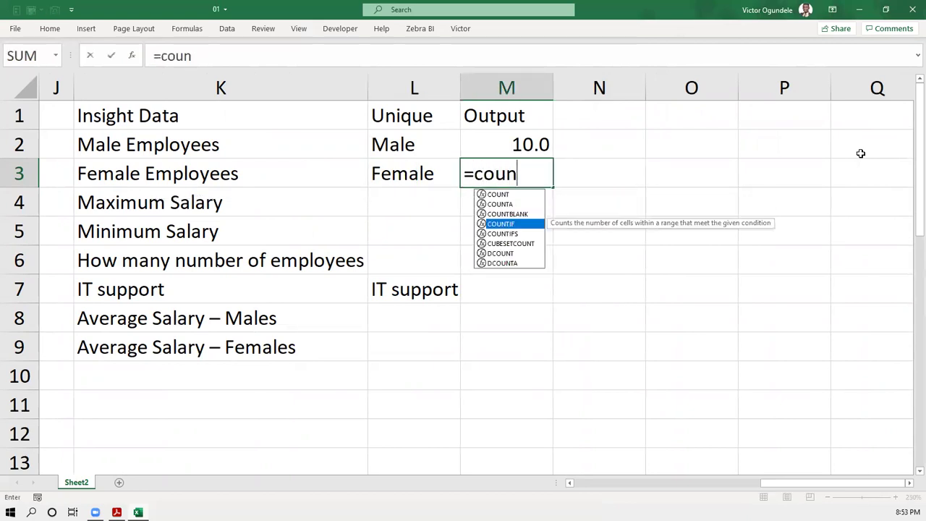
key("Tab")
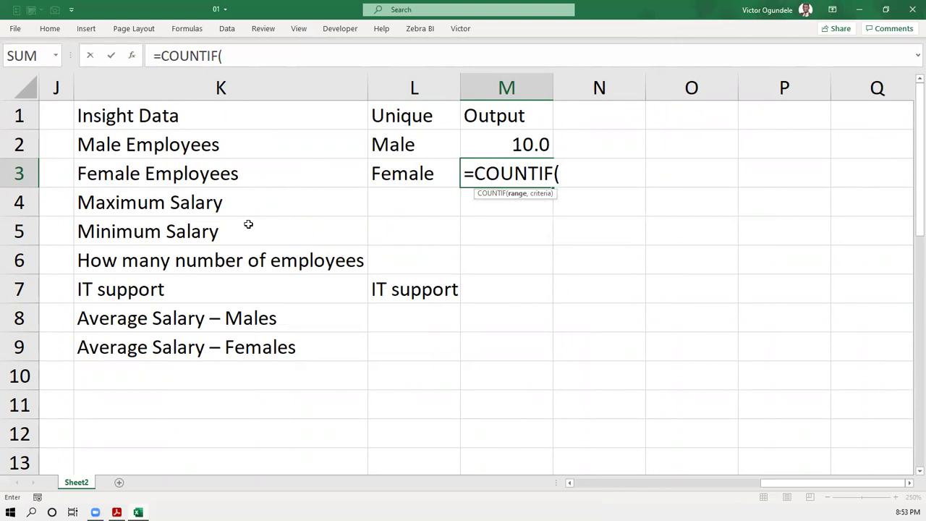
scroll(248, 224, "left", 5)
left_click_drag(191, 143, 192, 143)
type(",")
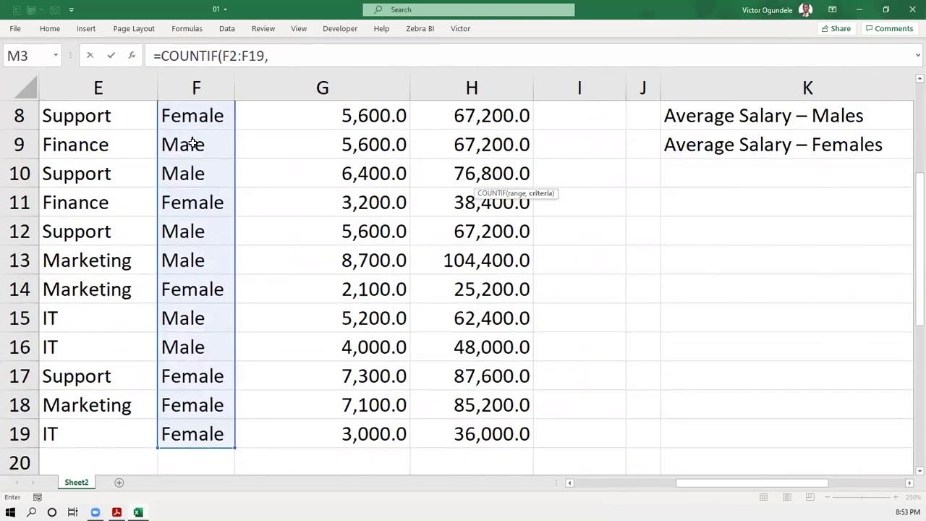
key("Right")
key("Left")
key("Left")
type(")")
key("Up")
key("Up")
- Scroll the sheet and select the Maximum Salary label cell
key("Down")
key("Down")
key("Down")
key("Down")
key("Left")
key("Left")
scroll(193, 142, "down", 1)
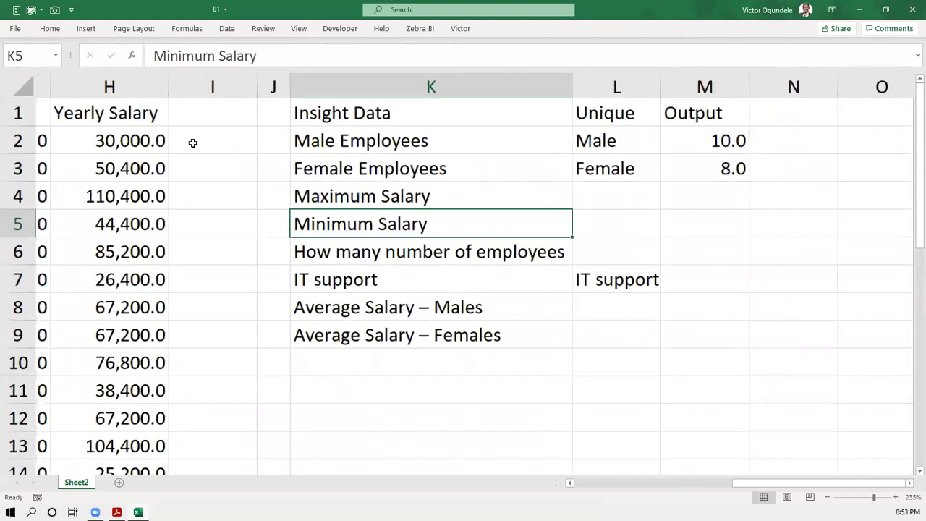
scroll(193, 142, "down", 1)
scroll(192, 143, "down", 2)
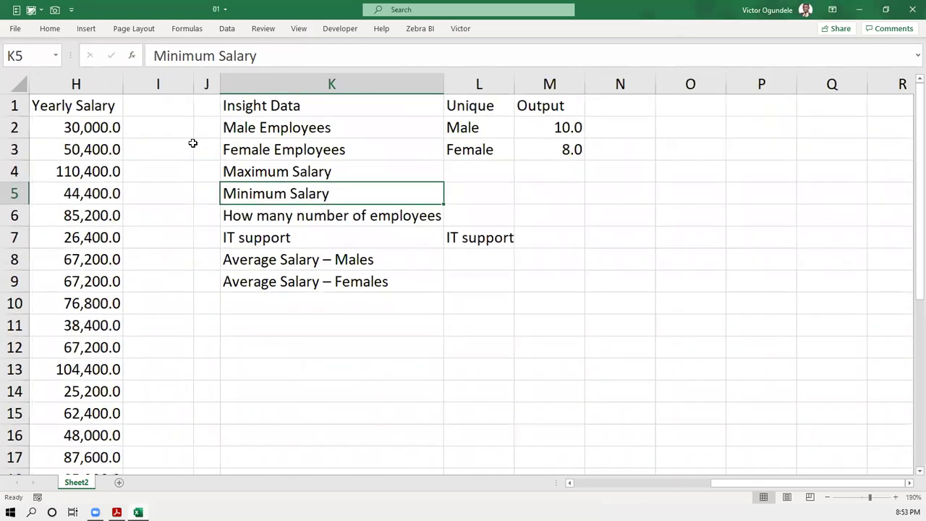
scroll(193, 143, "down", 1)
scroll(203, 145, "left", 3)
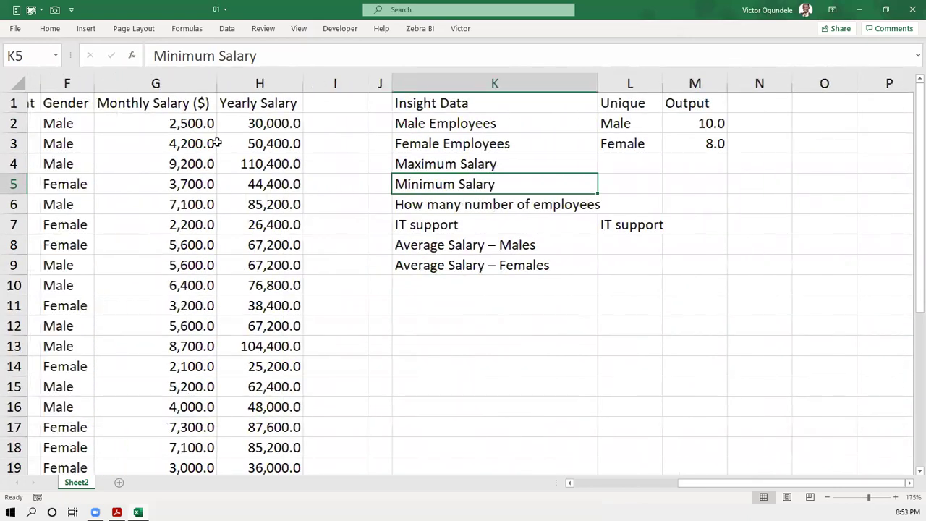
scroll(528, 196, "right", 1)
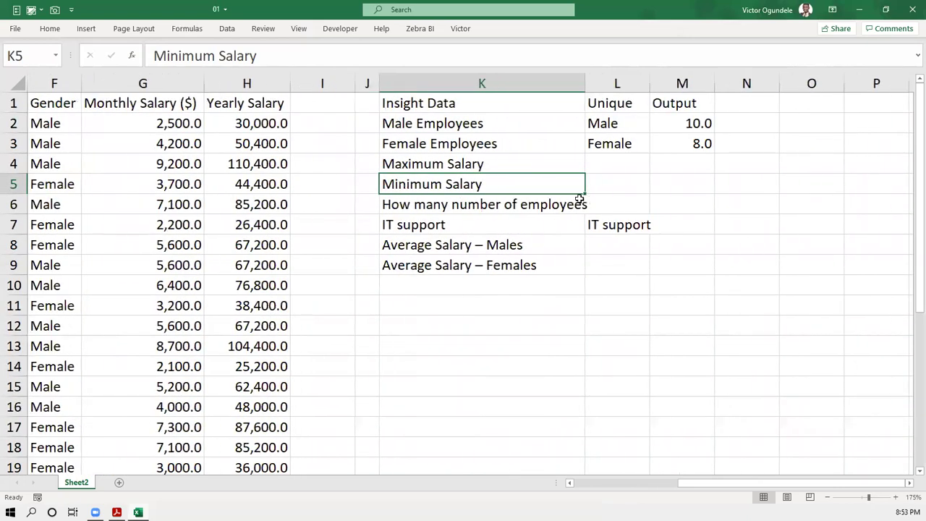
left_click(501, 164)
- Append (month) to the Maximum Salary and Minimum Salary labels
double_click(501, 164)
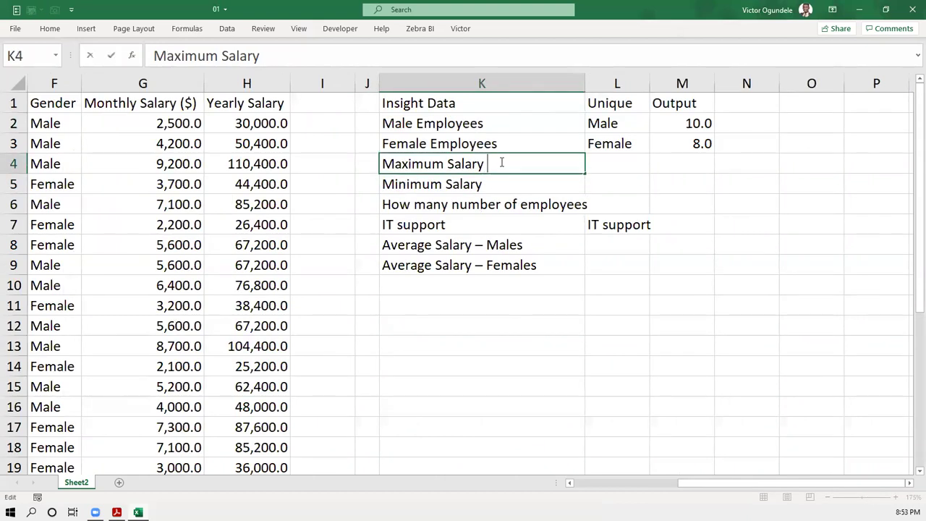
type("(month")
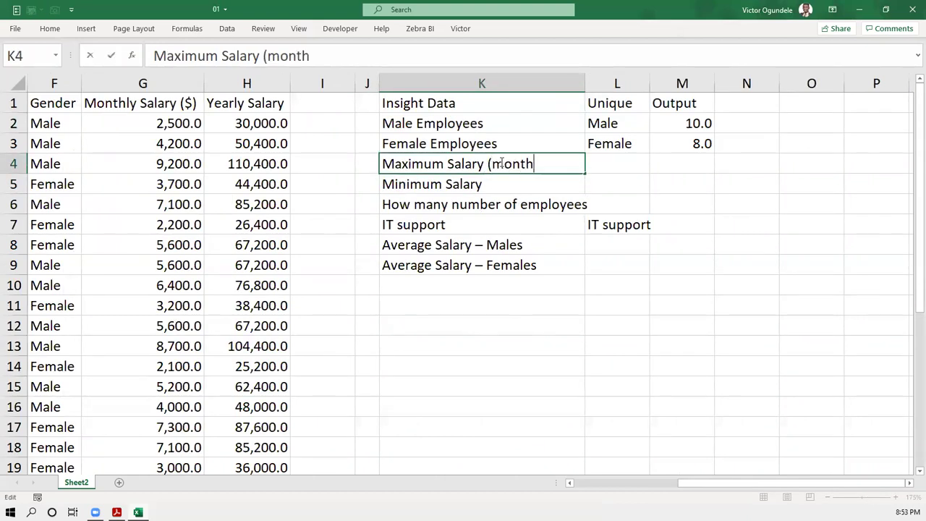
type(")")
key("Return")
key("F2")
type("(")
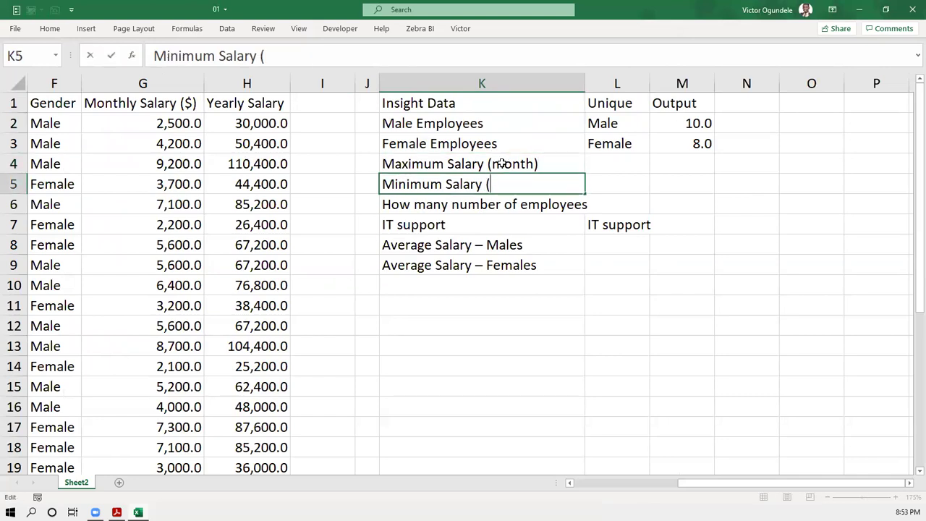
type("month)")
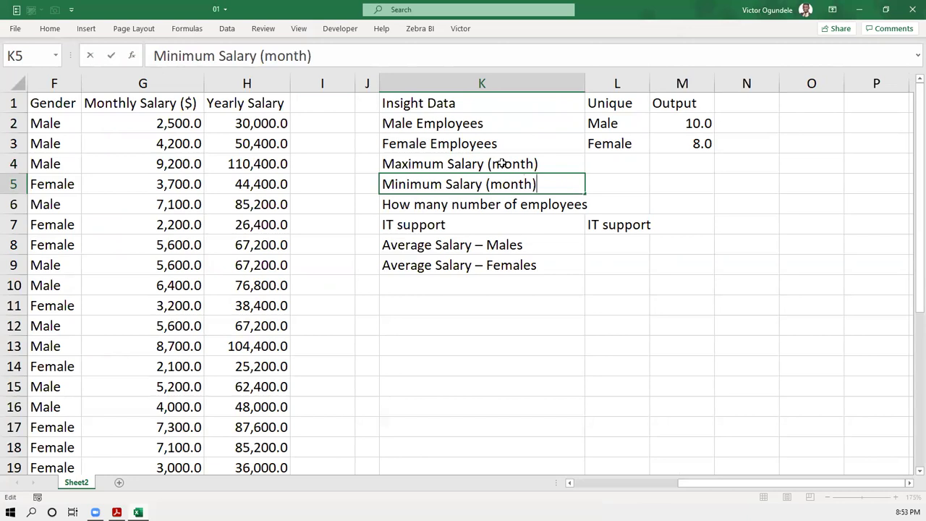
key("ctrl+Return")
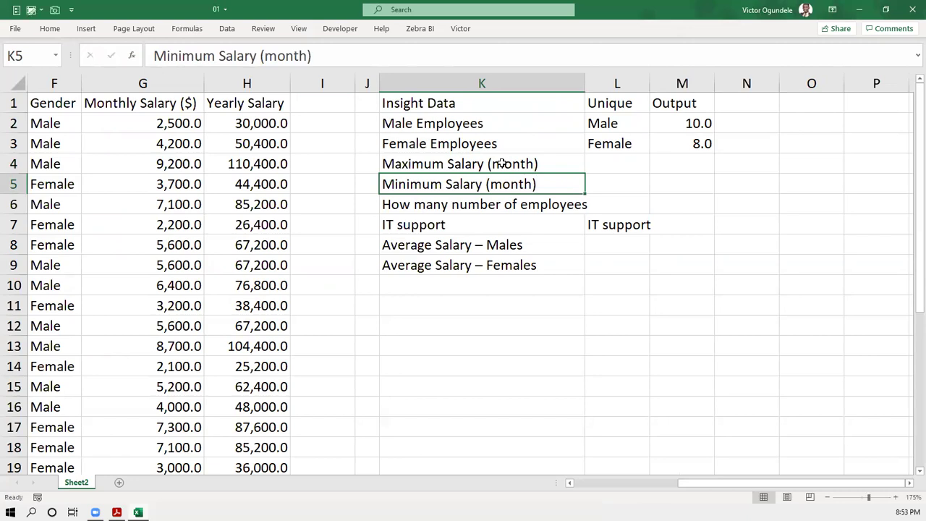
key("Down")
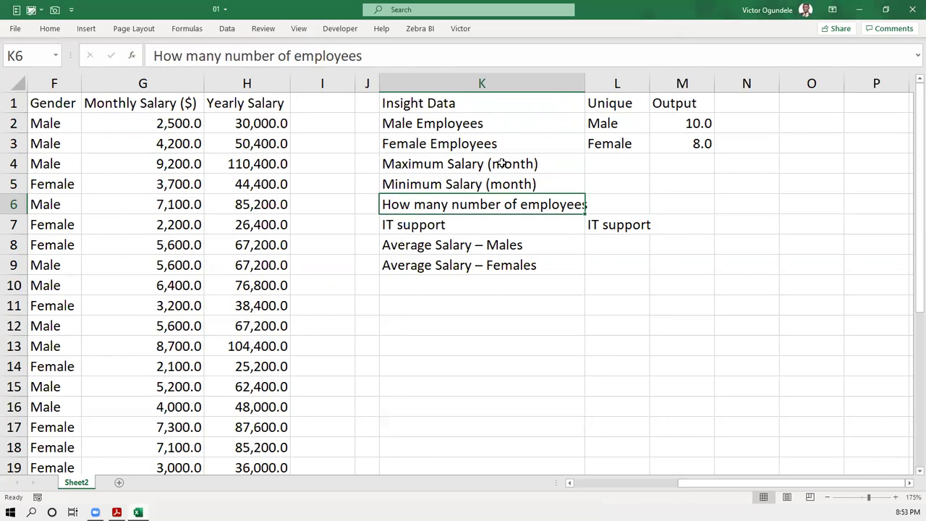
- Move to the maximum salary output cell M4
key("Up")
key("Up")
key("Right")
key("Right")
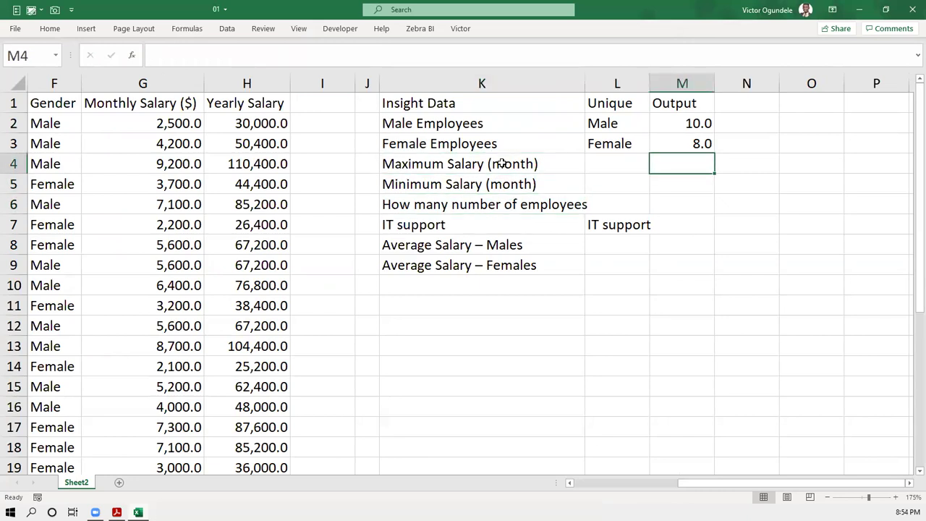
key("Left")
key("Left")
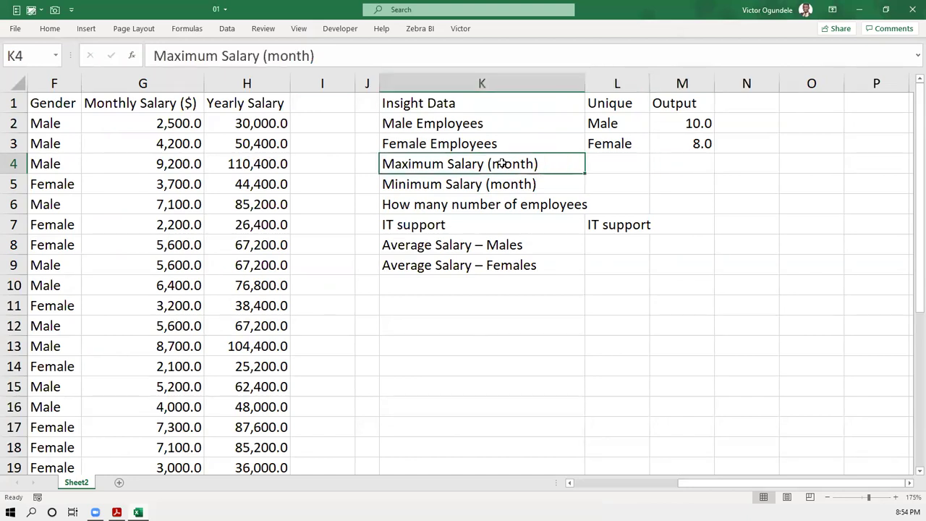
key("Down")
key("Up")
key("Right")
key("Right")
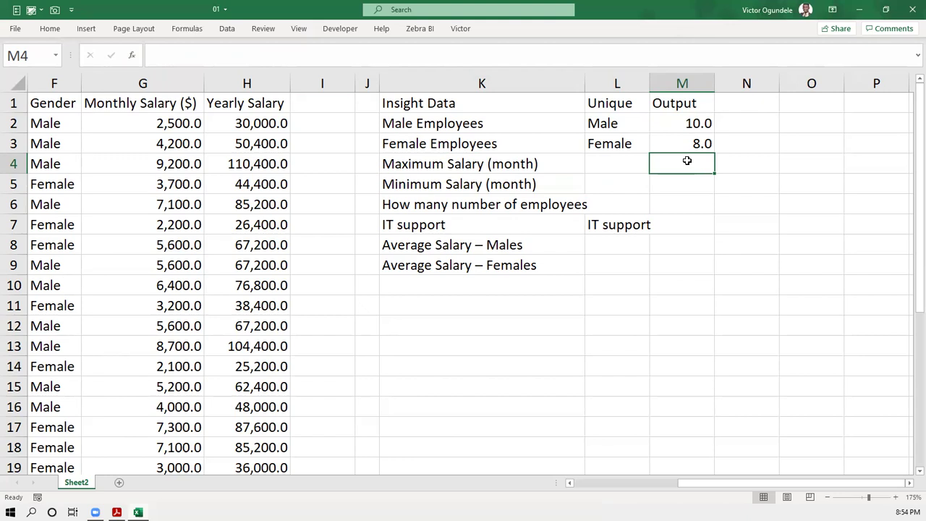
- Enter =MAX(G2:G19) in M4, returning 9,200.0, and verify the formula
type("=max")
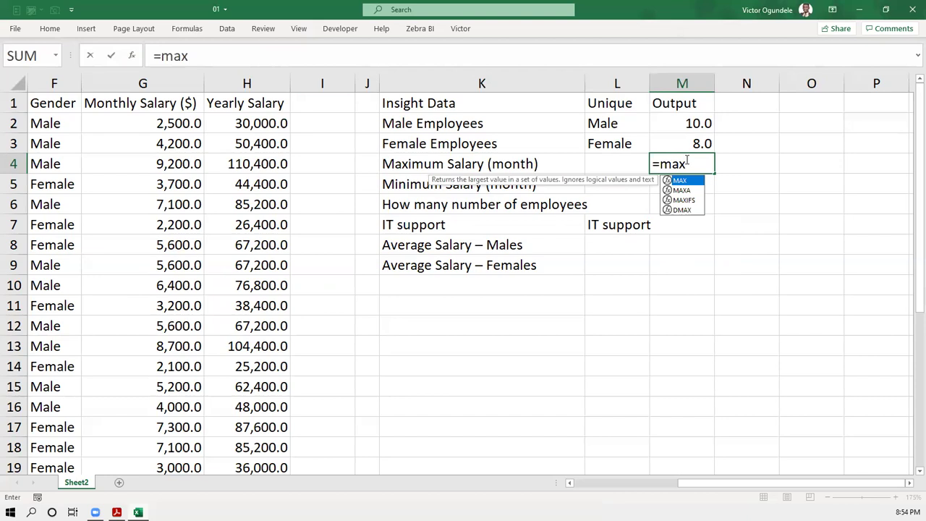
key("Tab")
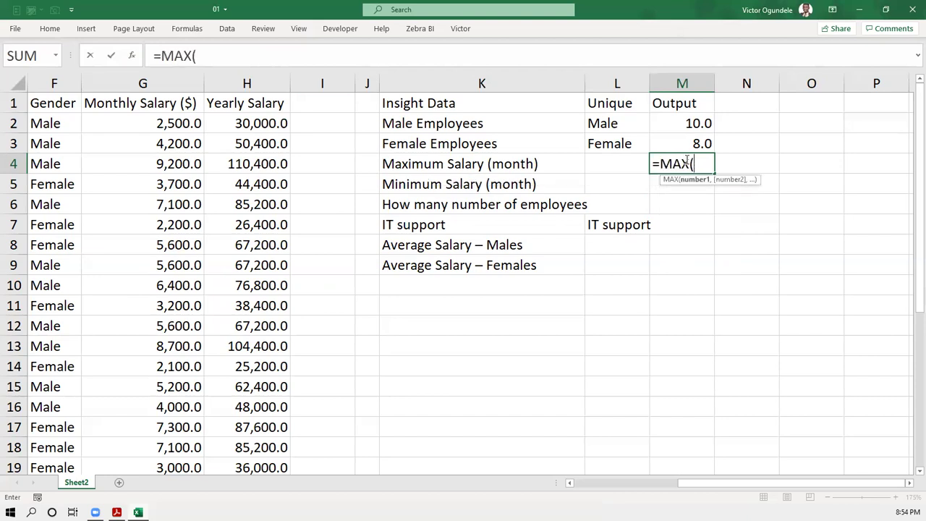
key("BackSpace")
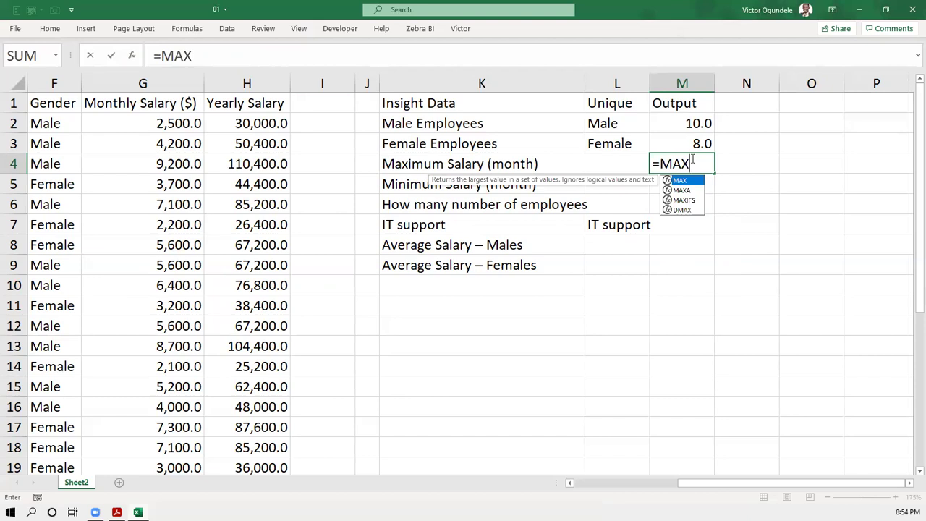
key("Tab")
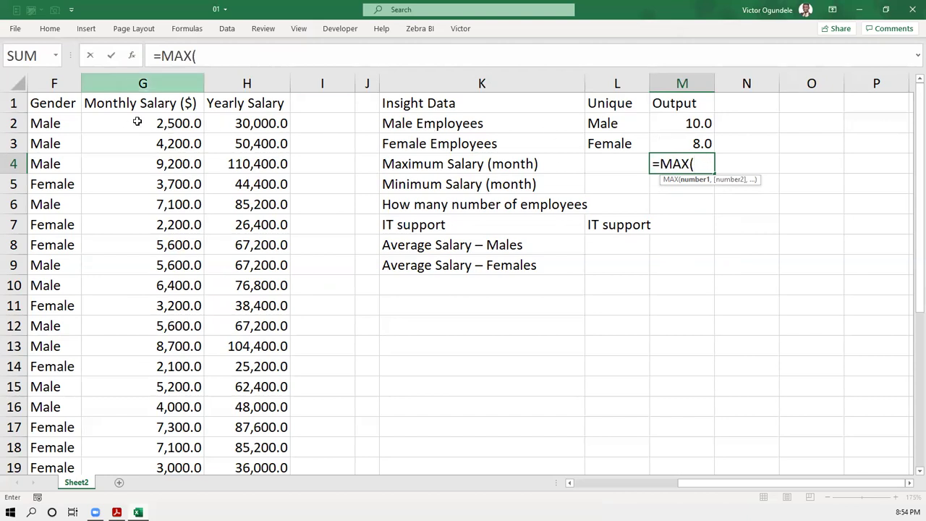
left_click_drag(140, 123, 132, 418)
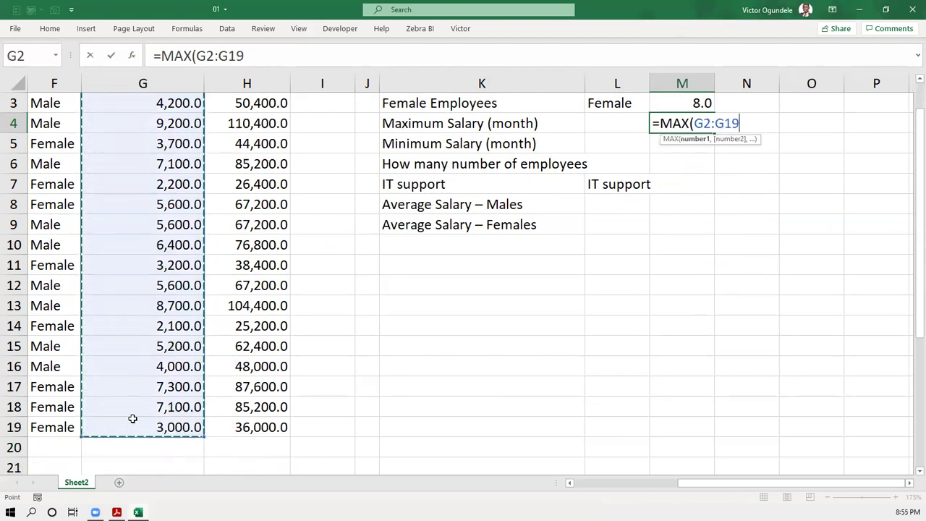
type(")")
key("Return")
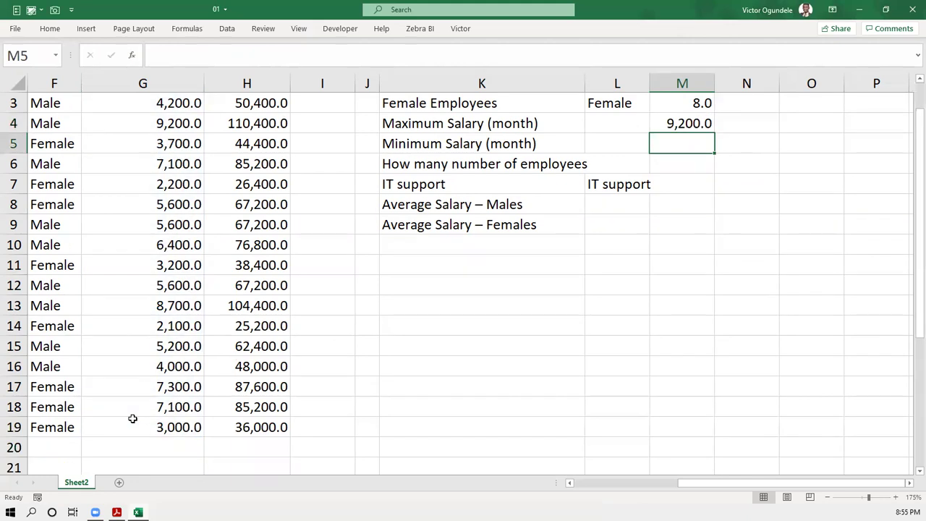
scroll(744, 233, "up", 1)
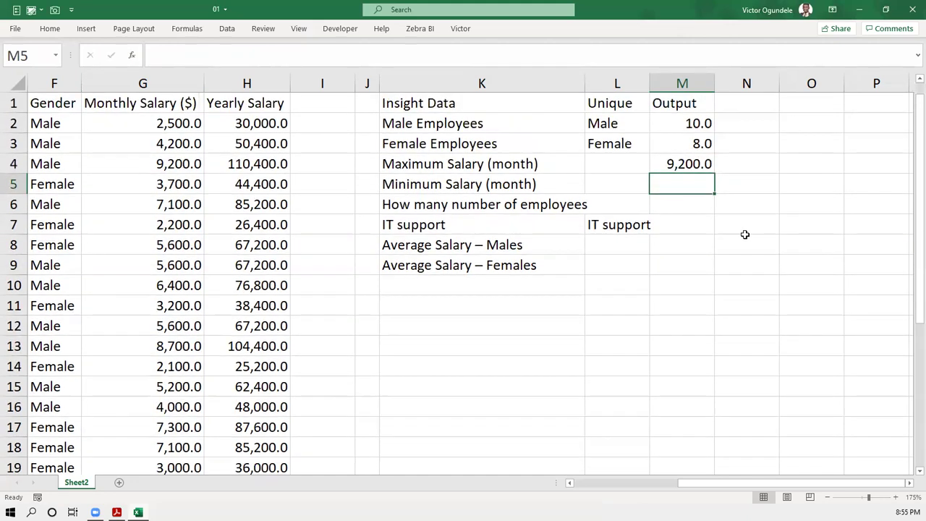
left_click(700, 163)
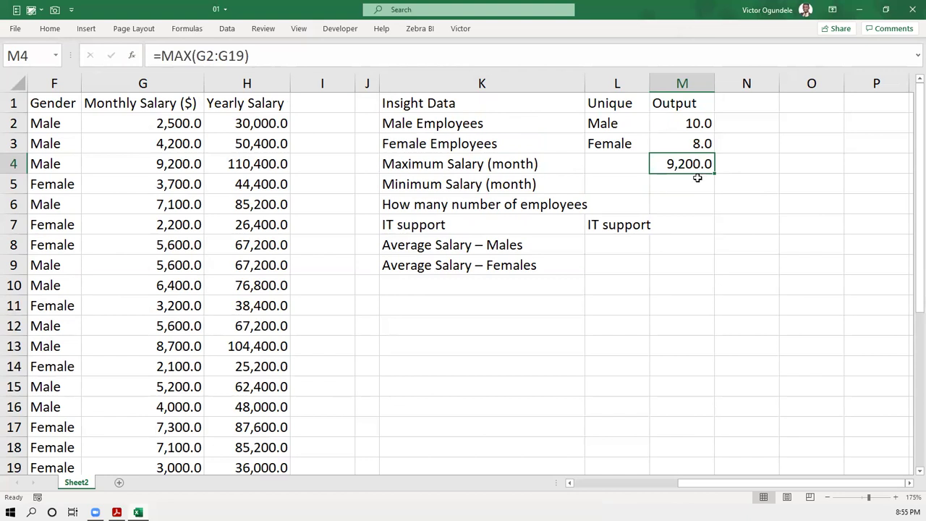
left_click(691, 181)
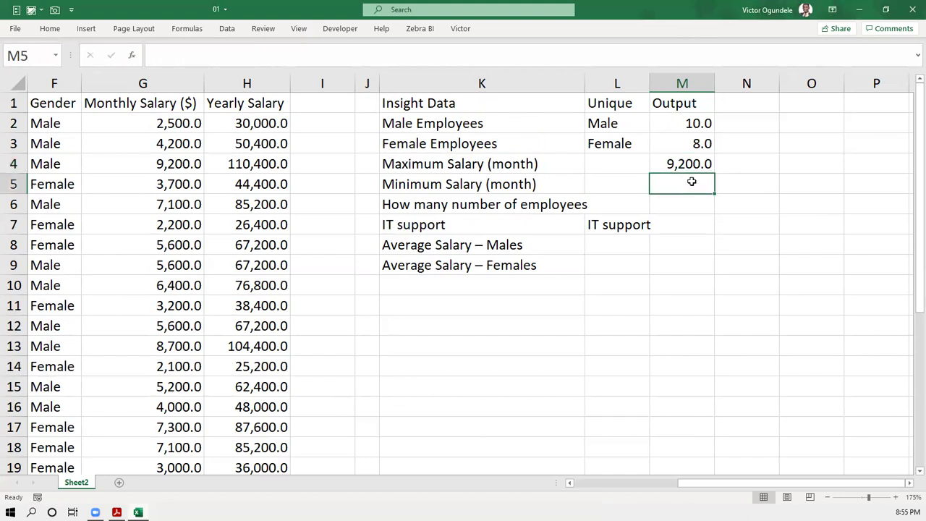
- Enter =MIN(G2:G19) in M5, giving a minimum monthly salary of 2,100.0
type("=mi")
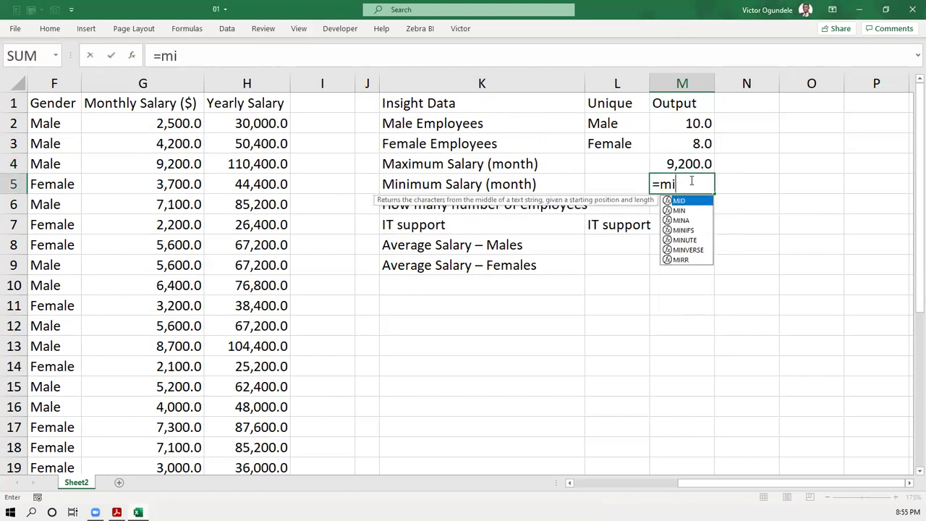
type("n")
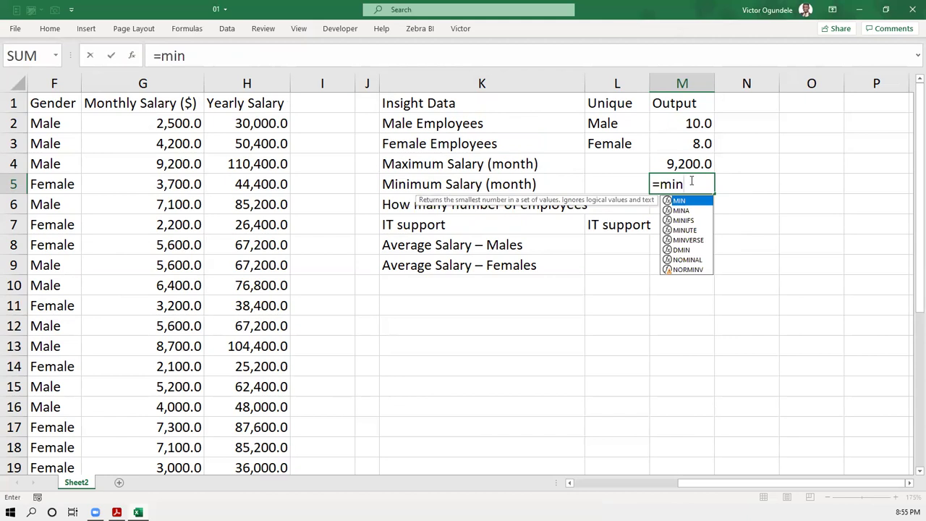
key("Tab")
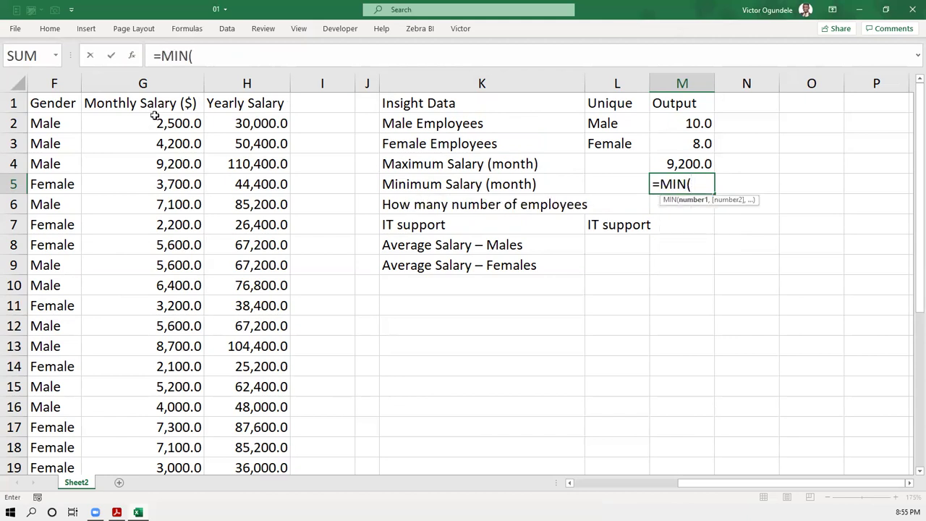
left_click(155, 119)
key("ctrl+shift+Down")
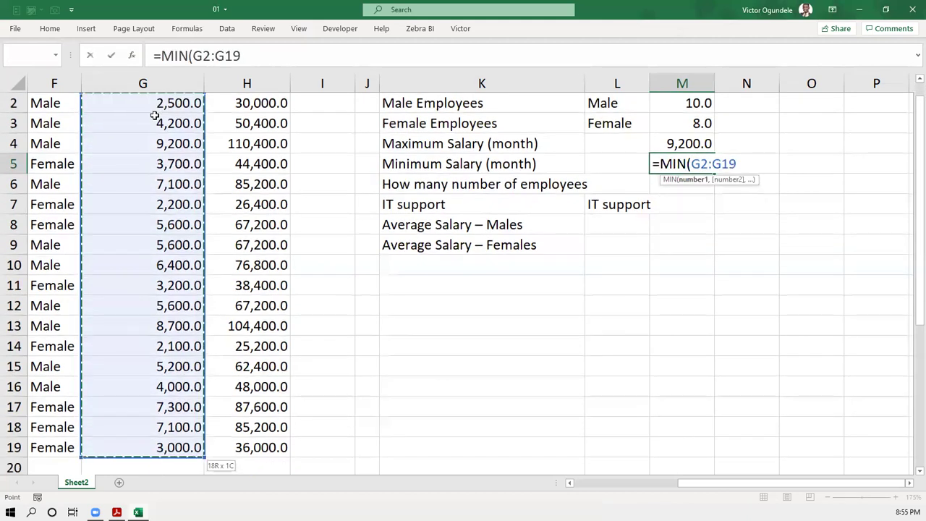
type(")")
key("Return")
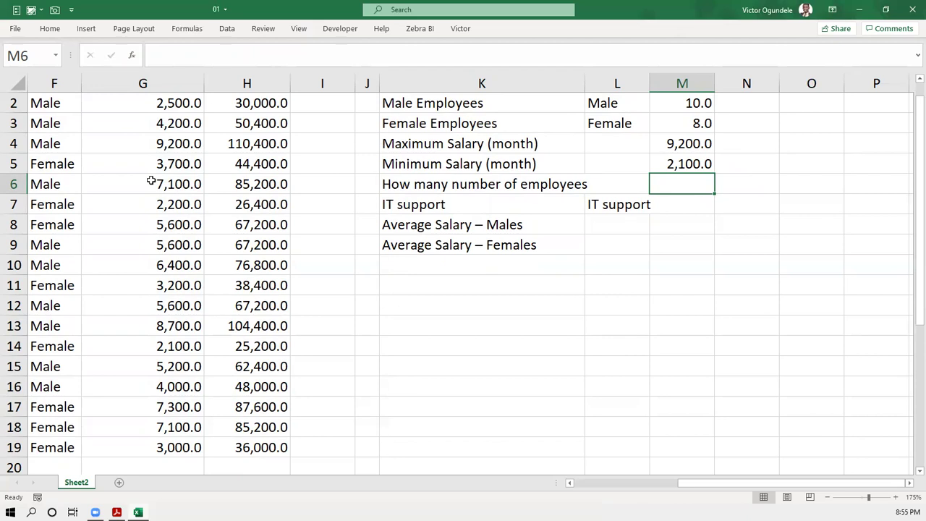
scroll(150, 180, "up", 1)
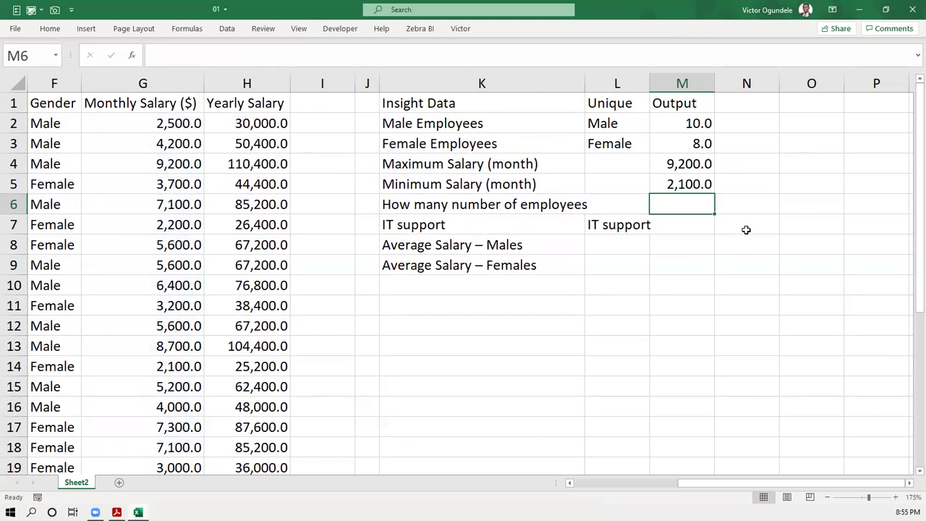
scroll(745, 230, "left", 2)
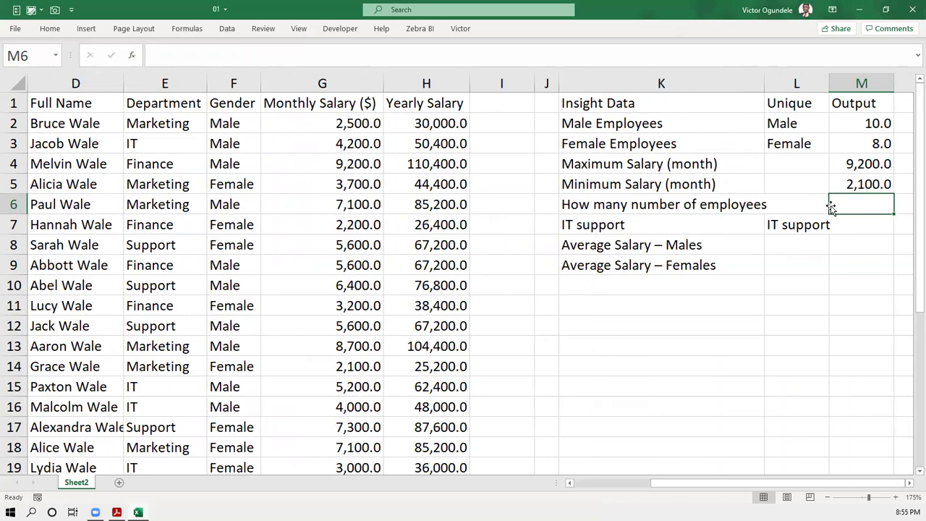
scroll(220, 246, "left", 3)
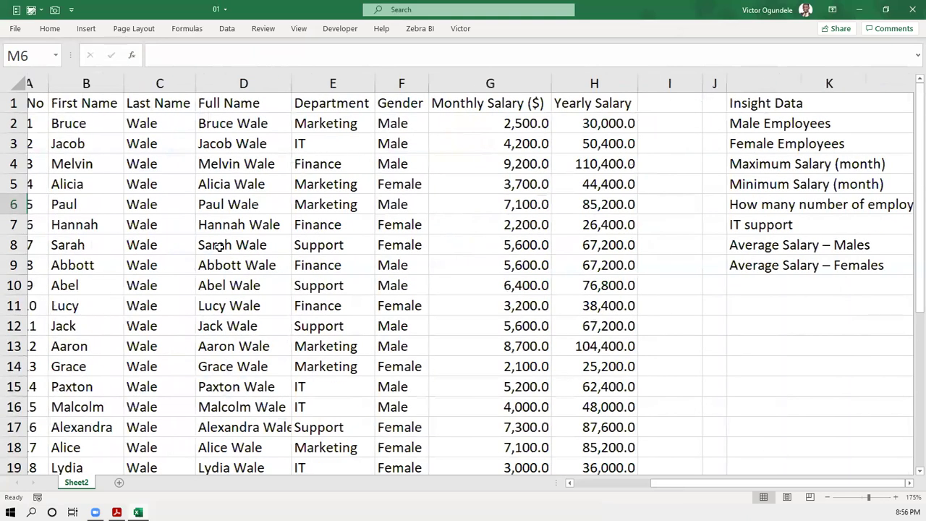
scroll(219, 246, "left", 1)
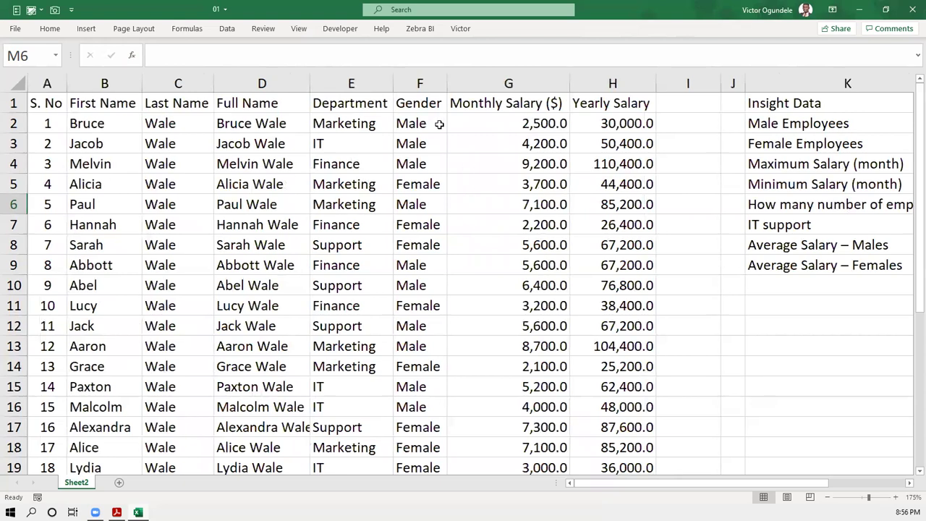
- Type =count in M6 and compare COUNT with COUNTA, settling on COUNTA
scroll(890, 224, "right", 3)
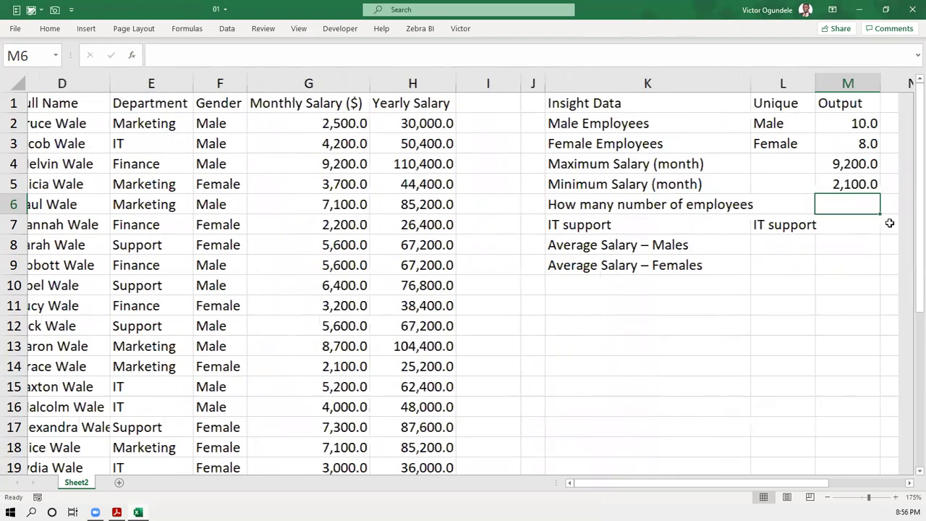
scroll(756, 205, "right", 1)
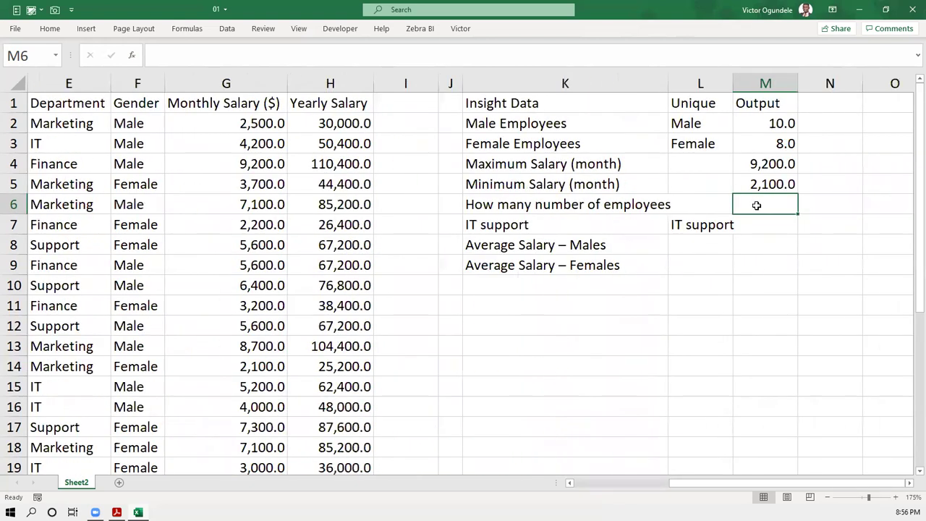
type("=coun")
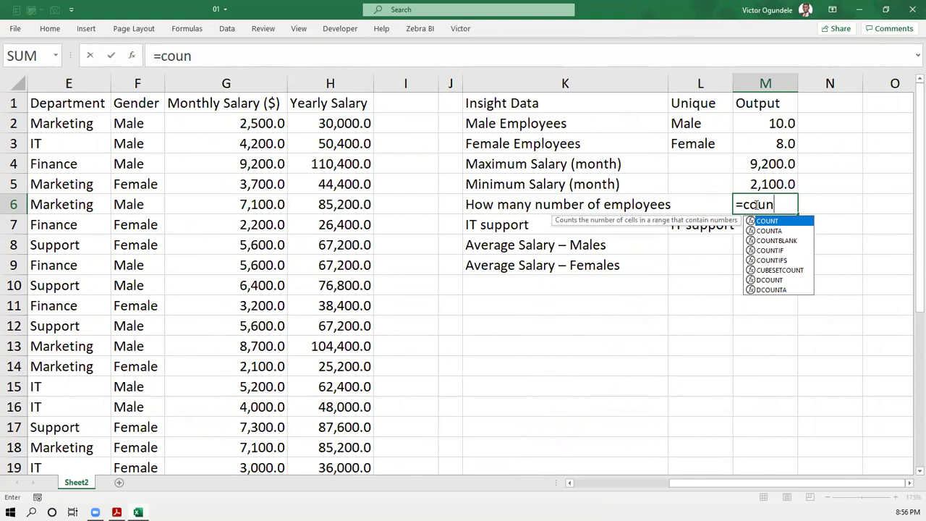
type("t")
key("Down")
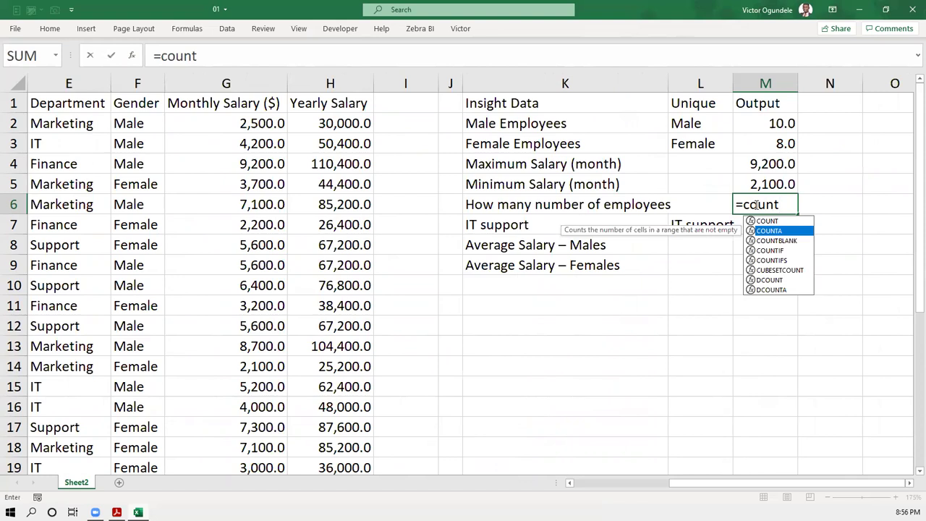
key("Up")
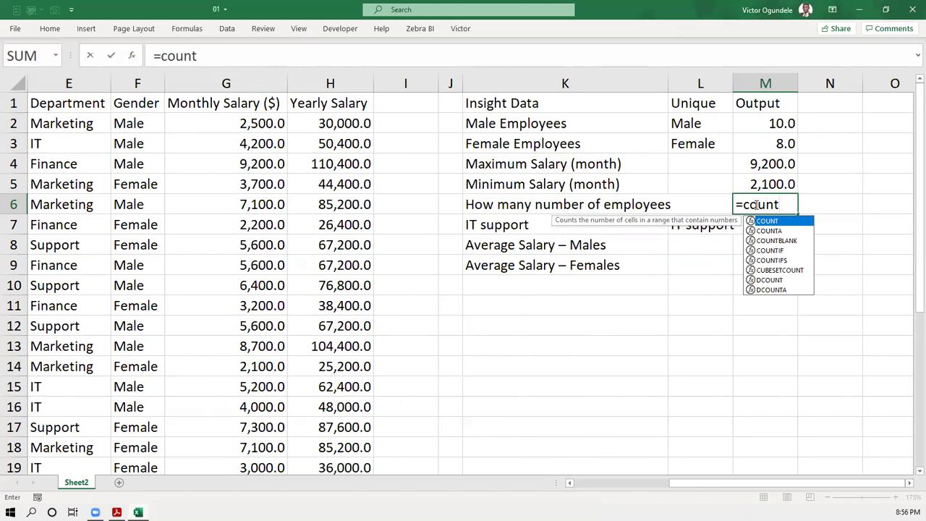
key("Down")
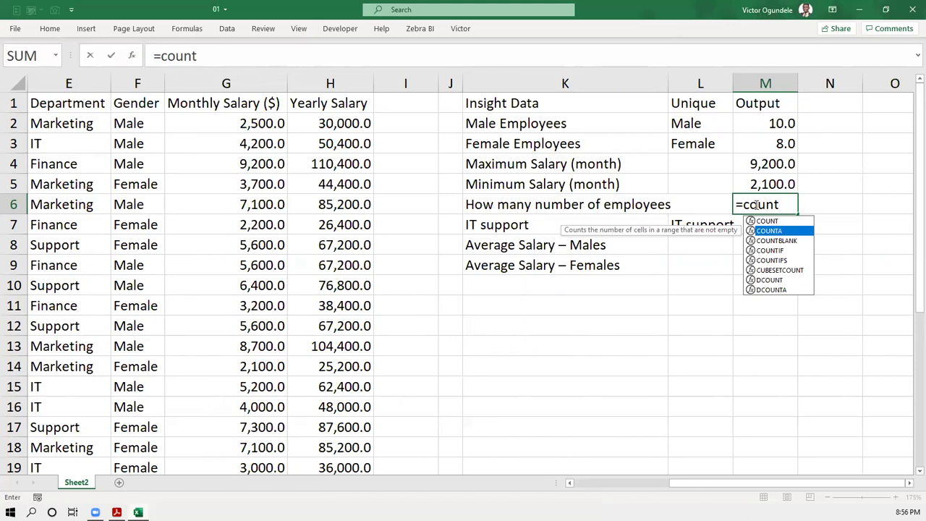
key("Up")
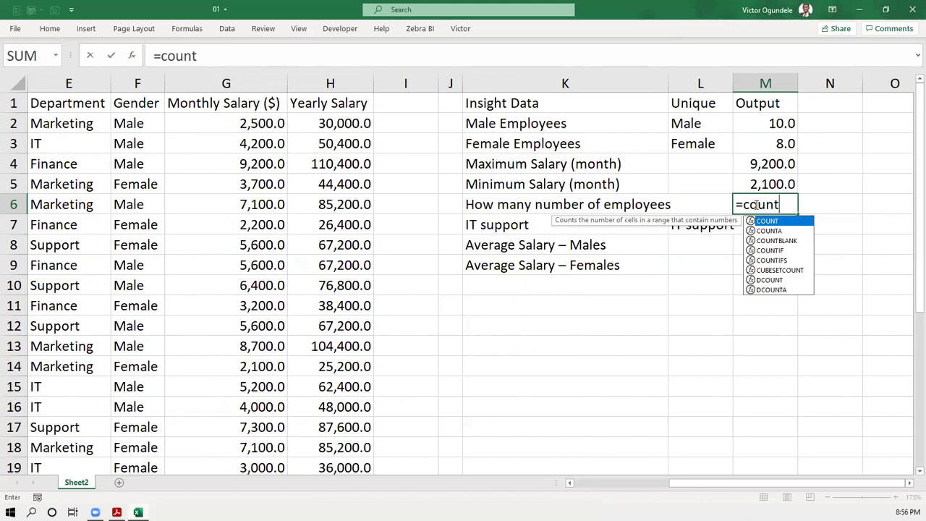
key("Down")
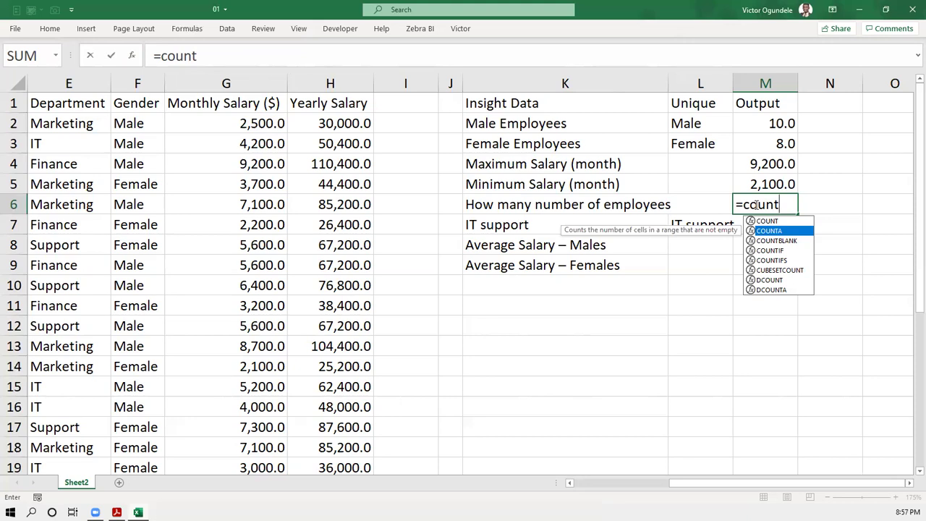
- Complete =COUNTA(D2:D19) in M6, returning 18.0 employees, and review the formula
key("Tab")
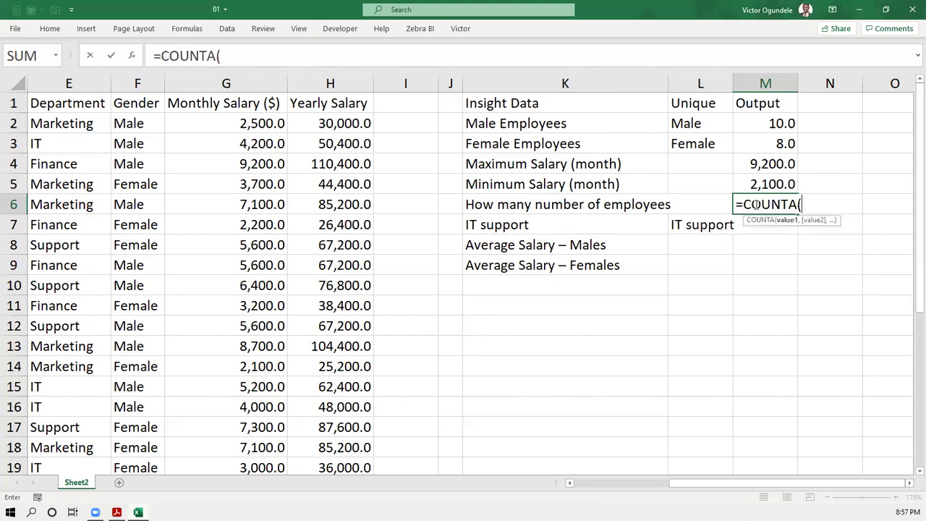
scroll(146, 241, "left", 3)
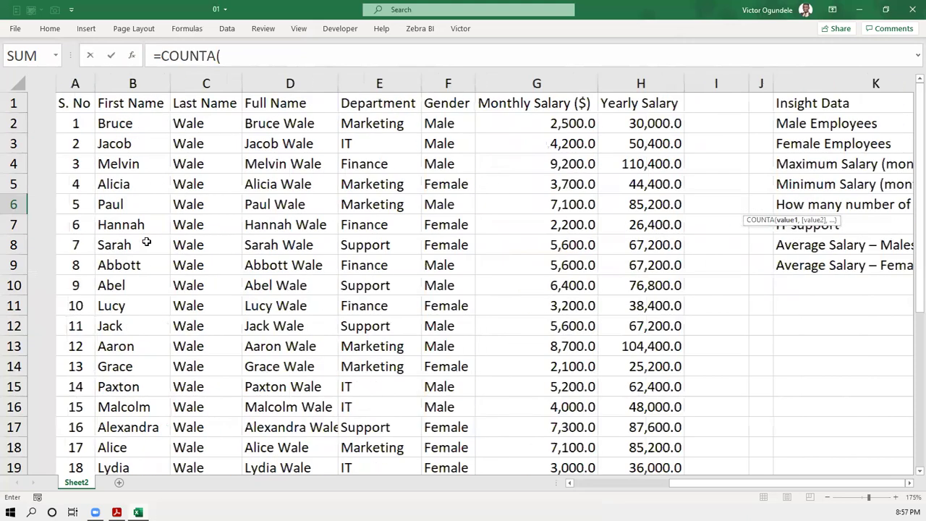
left_click(238, 125)
key("ctrl+shift+Down")
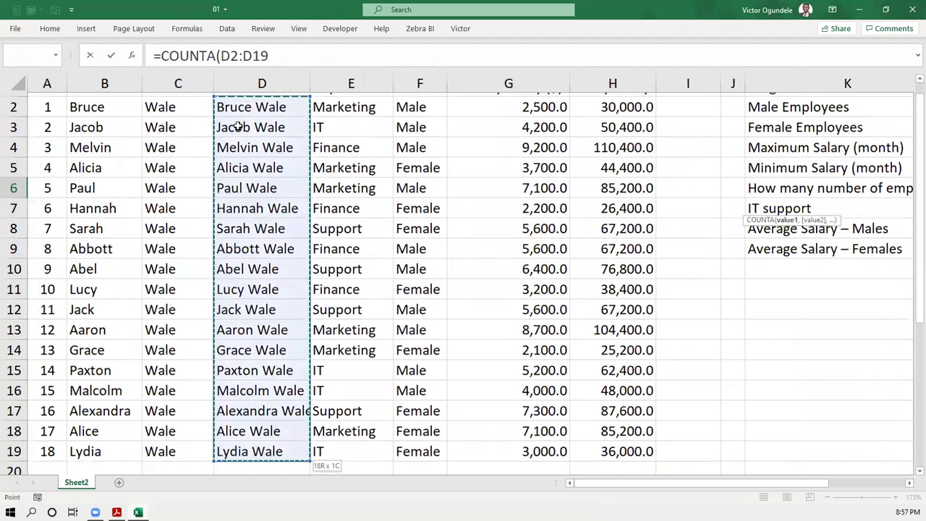
type(")")
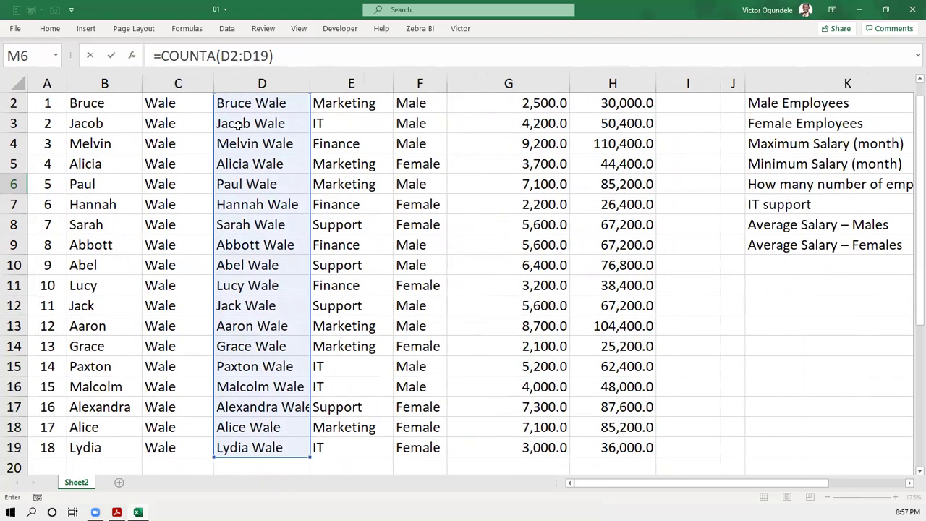
key("Return")
key("Left")
key("Right")
key("Right")
key("Left")
key("Up")
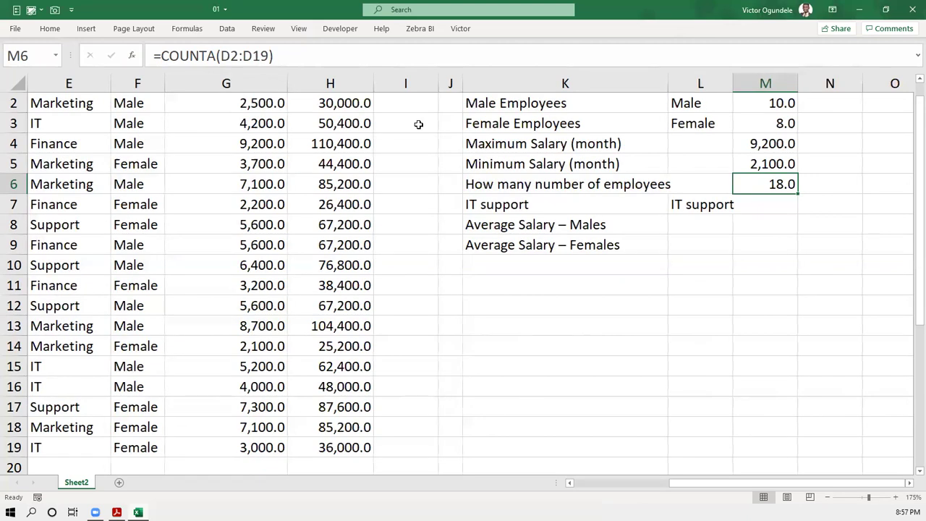
left_click(759, 208)
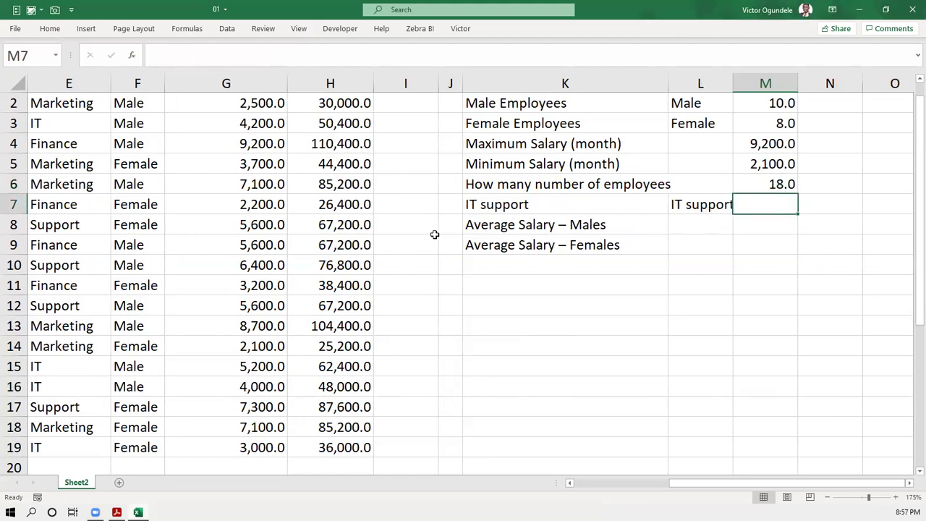
scroll(180, 226, "left", 4)
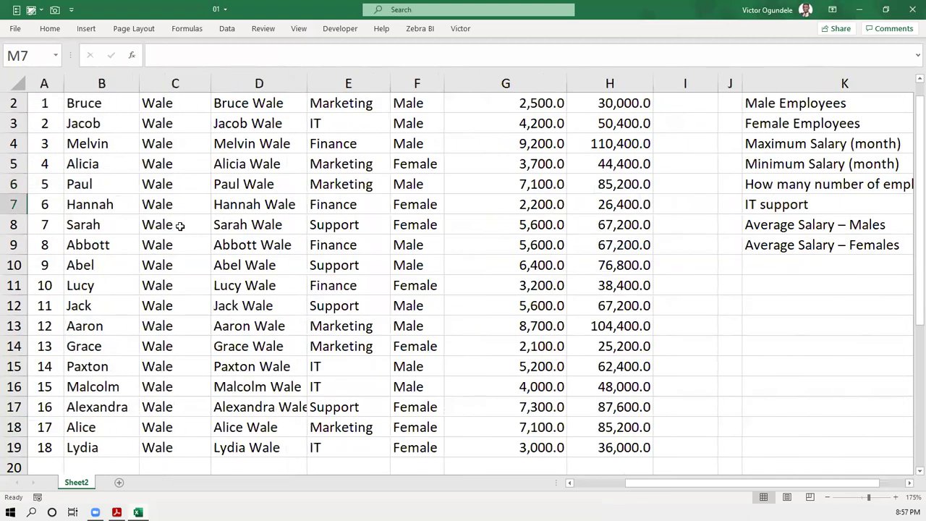
scroll(444, 190, "up", 1)
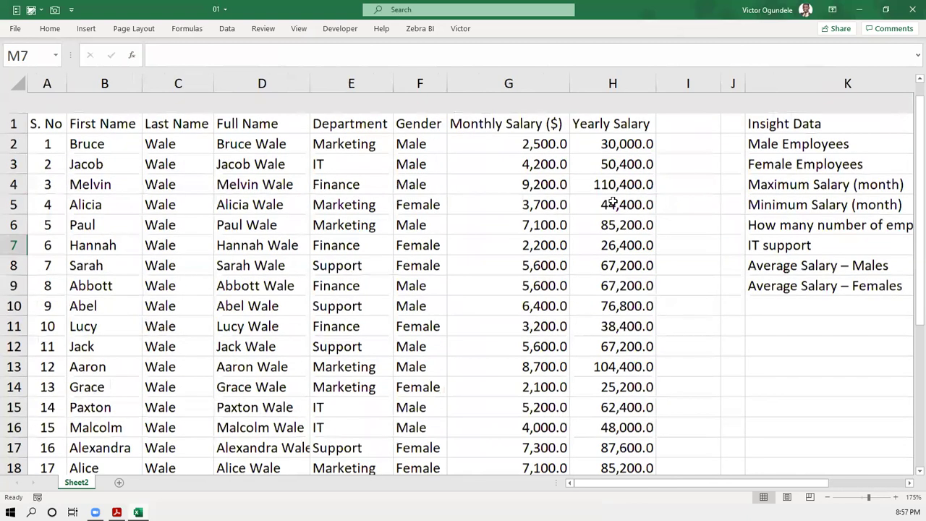
scroll(812, 244, "right", 4)
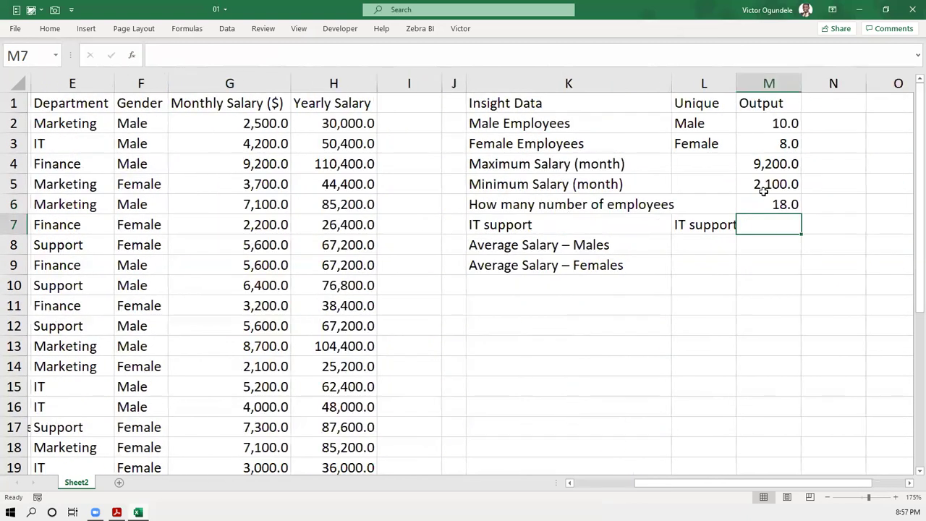
scroll(768, 227, "right", 1)
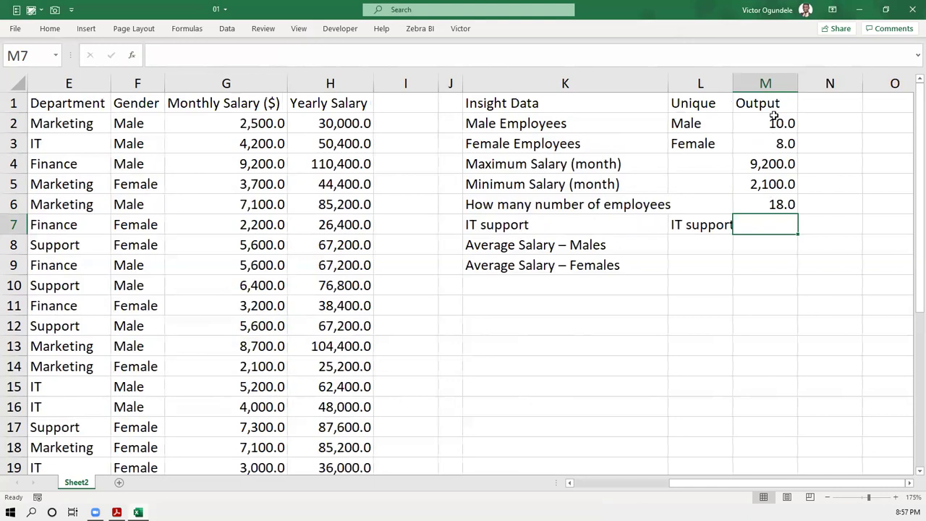
scroll(756, 235, "left", 2)
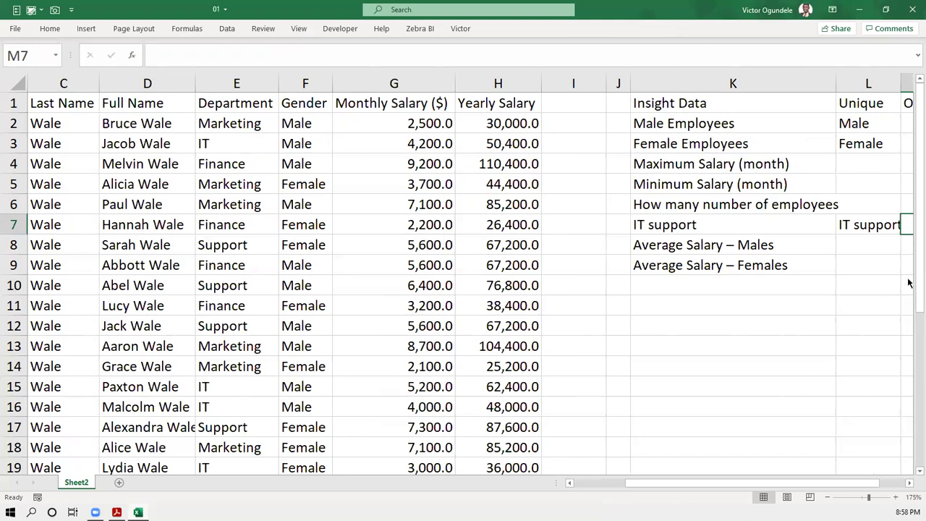
- Shorten the Unique value in L7 from 'IT support' to 'IT'
left_click(254, 144)
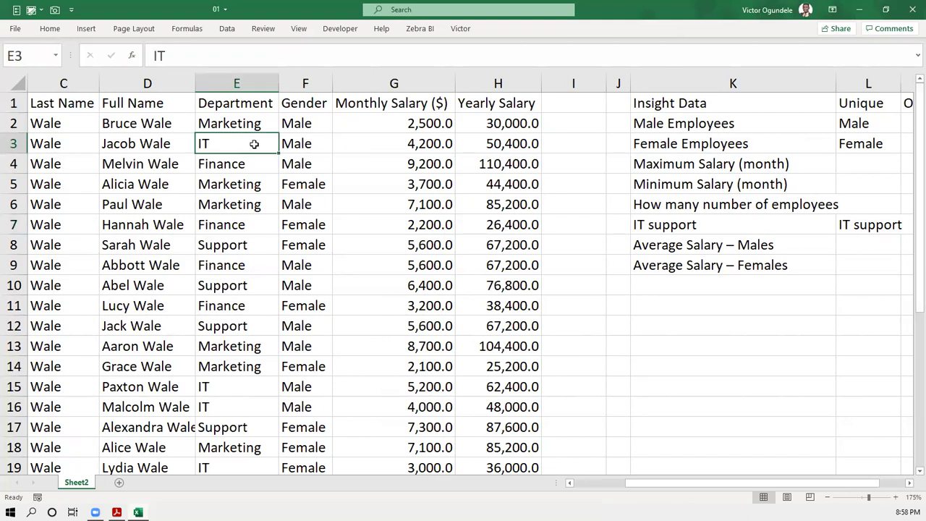
left_click(683, 225)
double_click(860, 226)
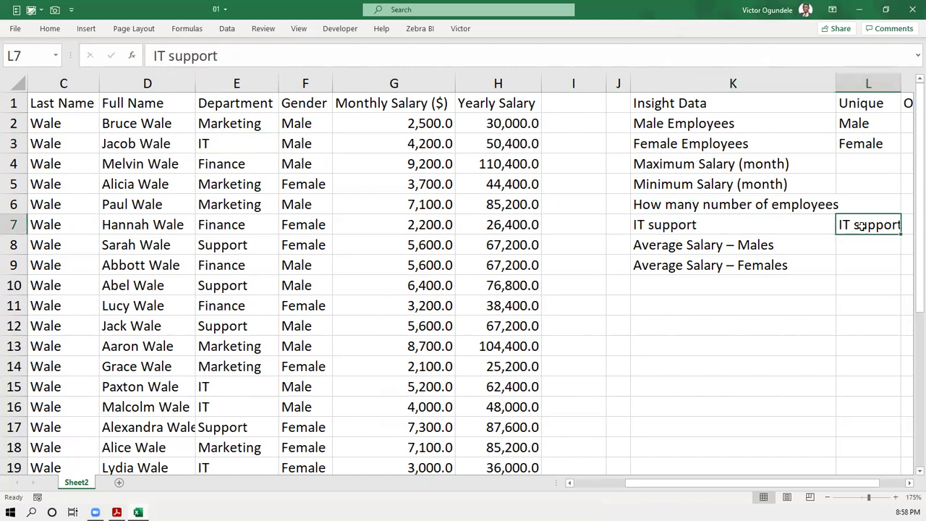
key("Delete")
key("Delete")
key("Delete")
key("Delete")
key("Delete")
key("Delete")
key("Delete")
key("Delete")
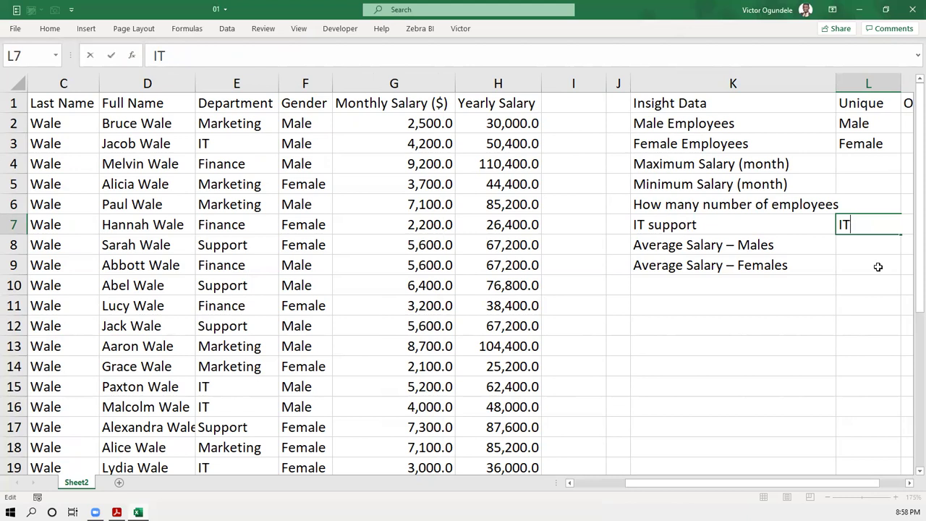
key("Return")
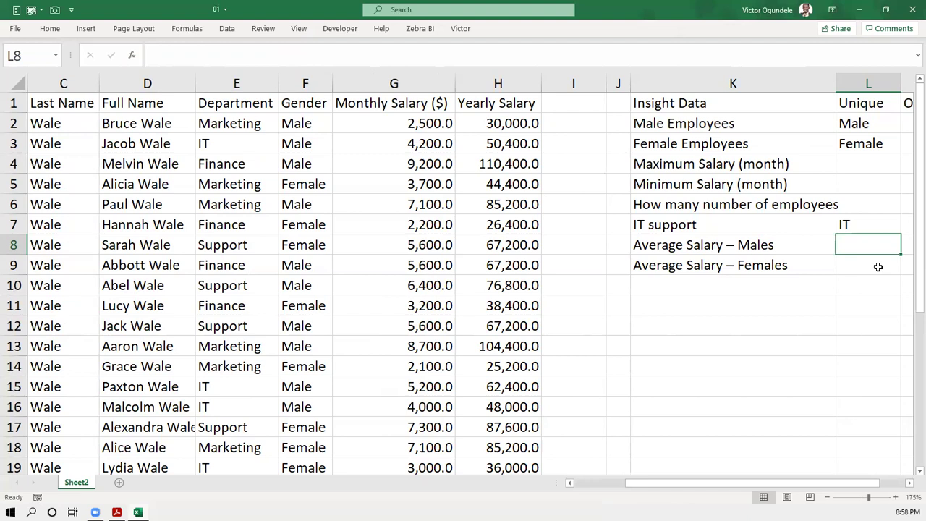
- Shorten the K7 label from 'IT support' to 'IT' to match
key("Up")
key("Left")
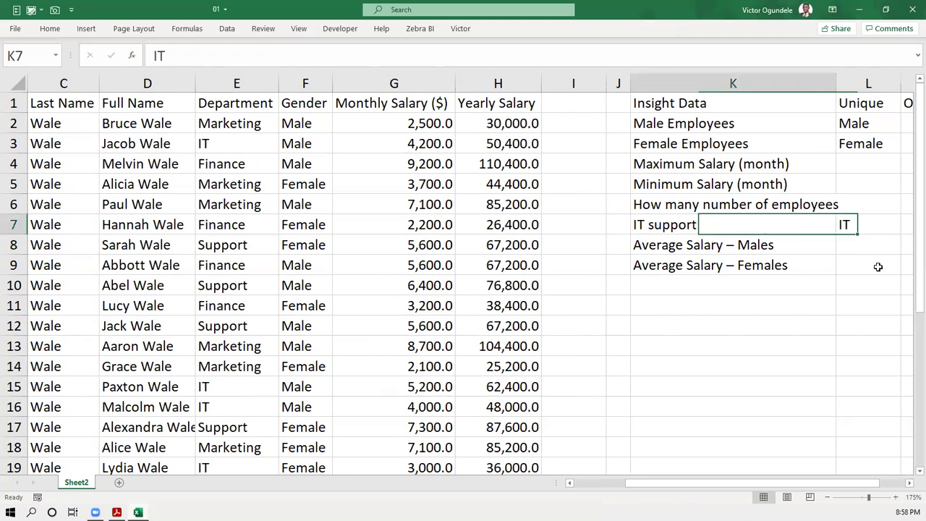
key("F2")
key("BackSpace")
key("BackSpace")
key("BackSpace")
key("BackSpace")
key("BackSpace")
key("BackSpace")
key("BackSpace")
key("BackSpace")
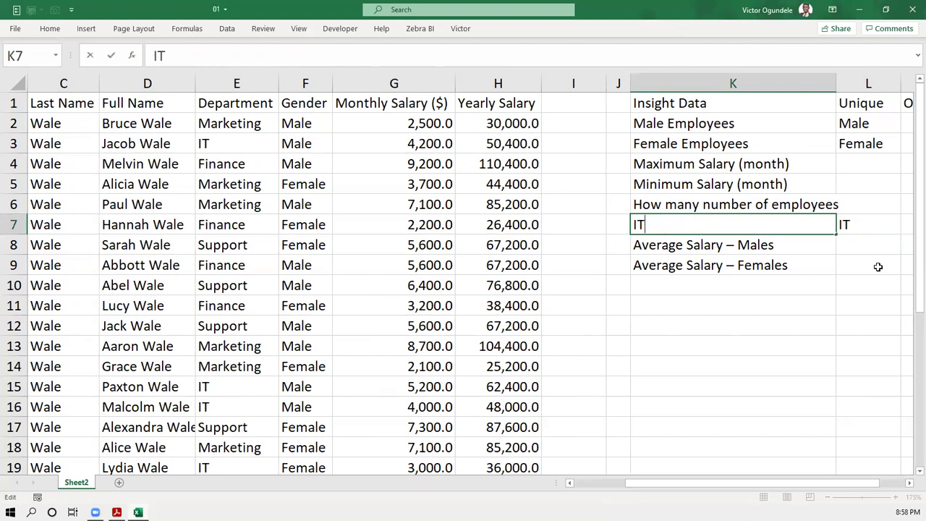
key("Return")
key("Up")
key("Right")
key("Right")
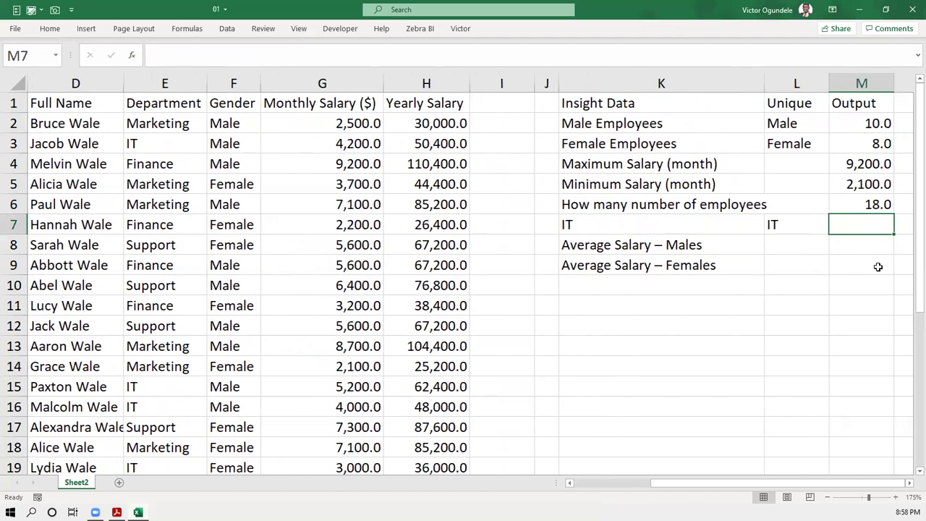
- Start a COUNTIFS formula in M7, then cancel it to start over
type("=coun")
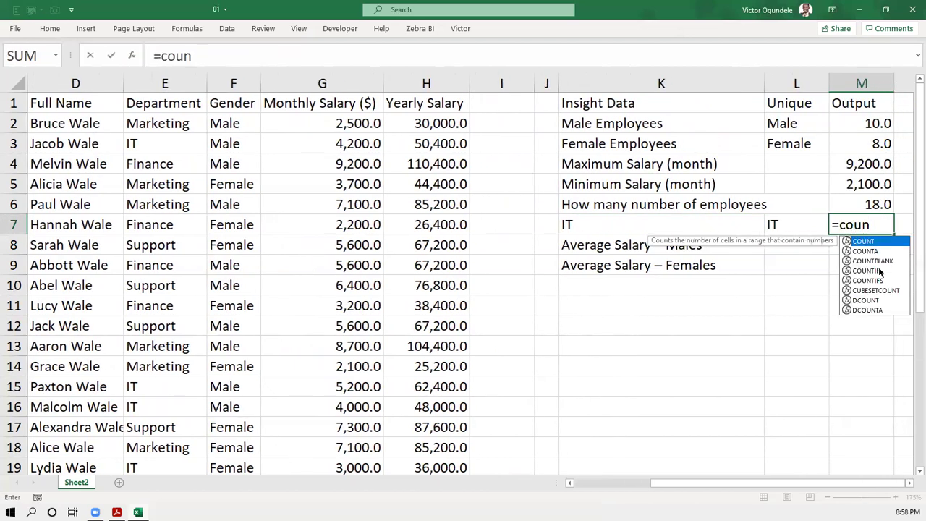
key("Down")
key("Down")
key("Down")
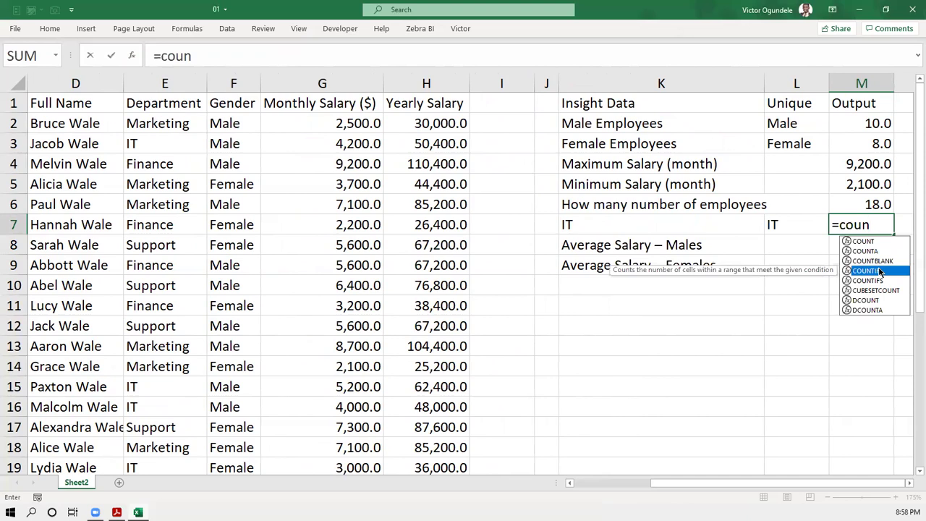
key("Down")
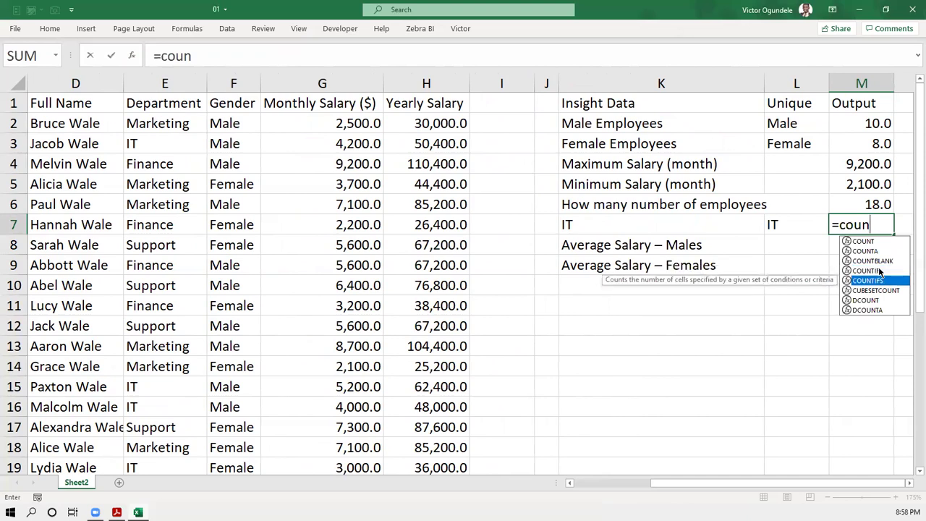
key("Tab")
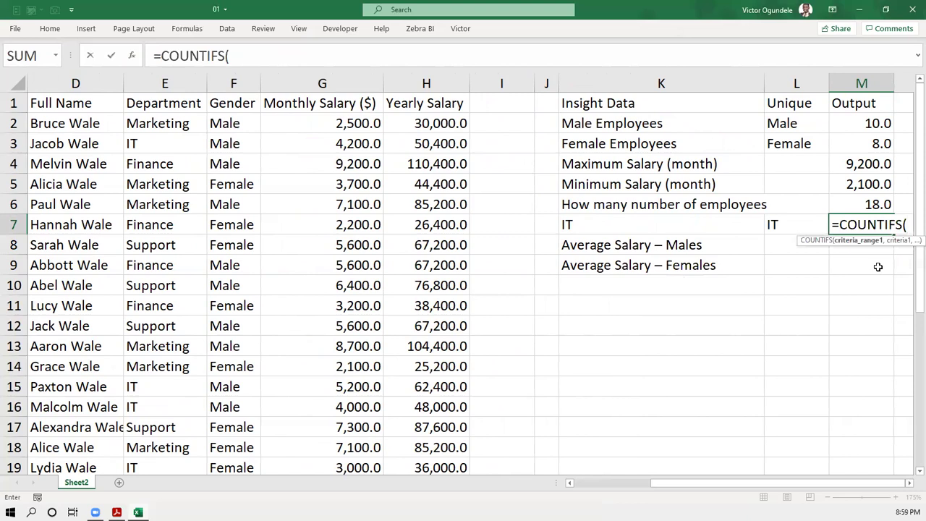
key("Escape")
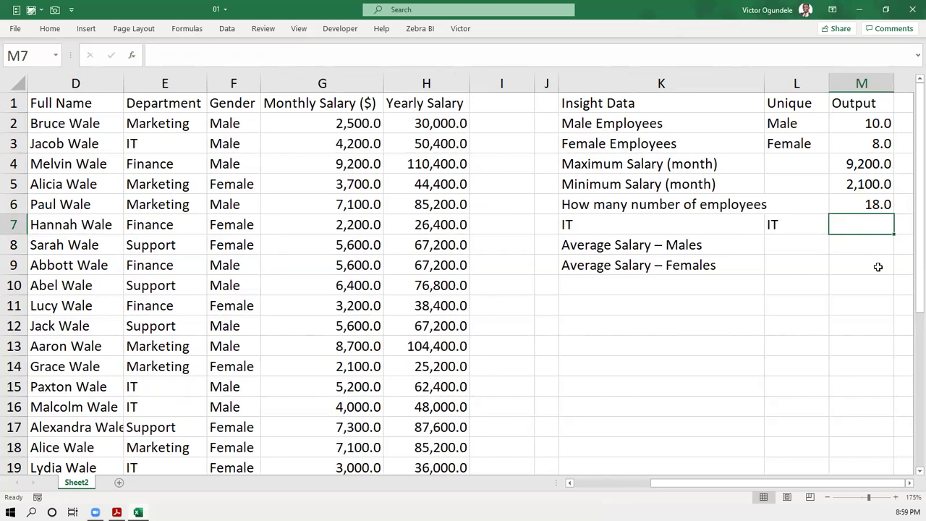
- Enter =COUNTIF(E2:E19,L7) in M7 to count the IT employees
type("=coun")
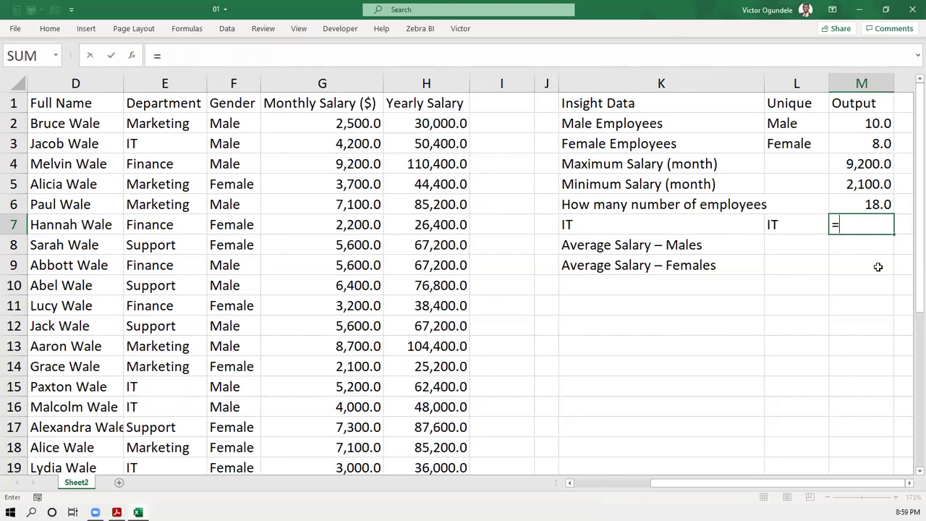
key("Down")
key("Down")
left_click(880, 271)
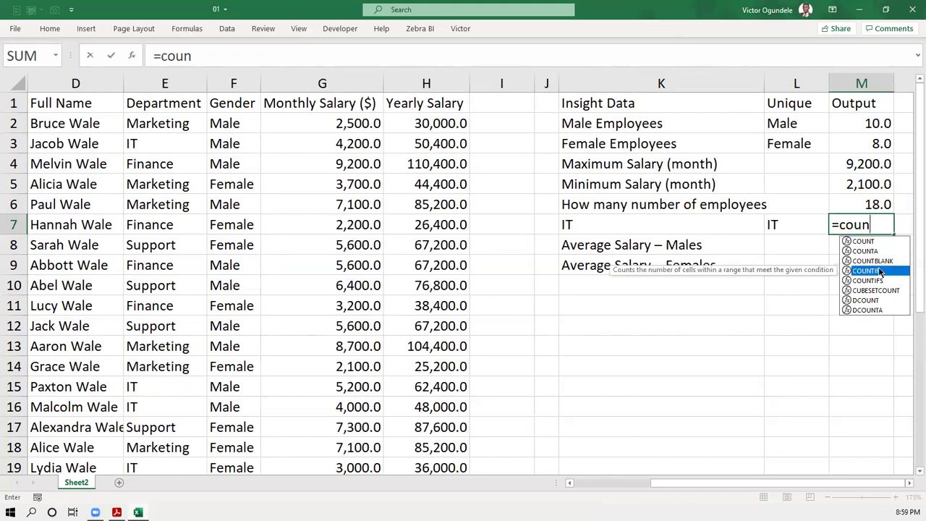
double_click(880, 270)
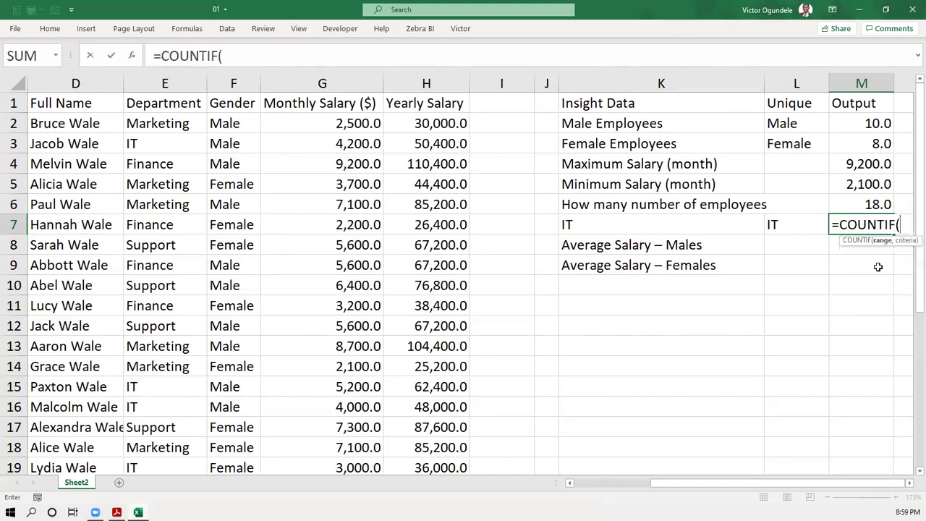
left_click(175, 120)
left_click_drag(175, 188, 157, 427)
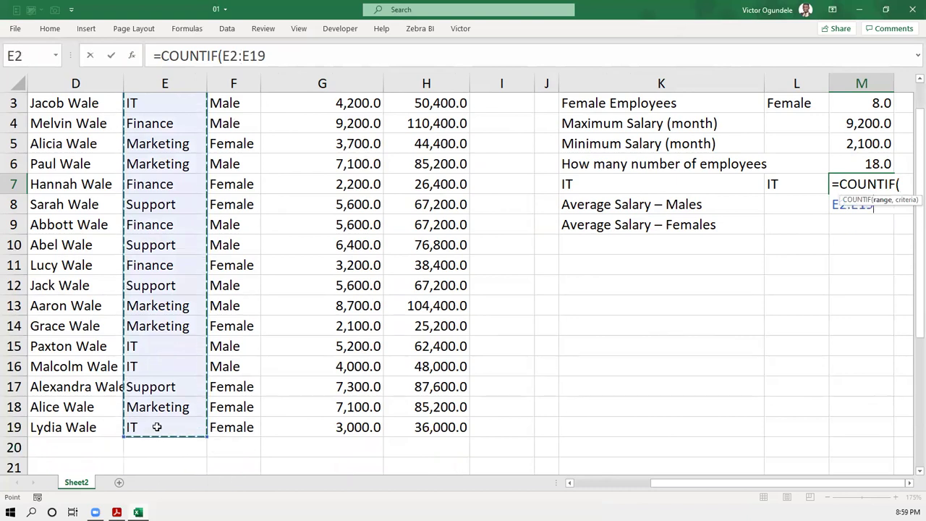
type(",")
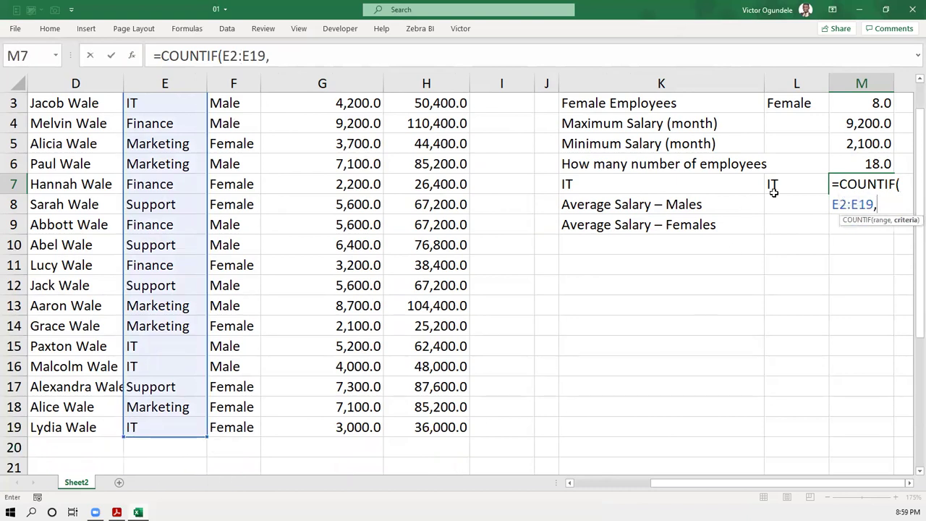
left_click(775, 187)
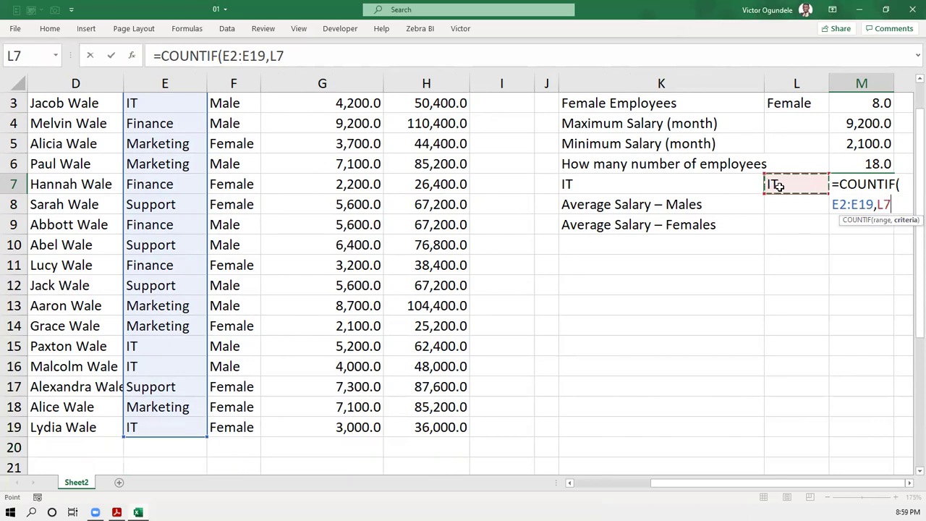
key("ctrl+Return")
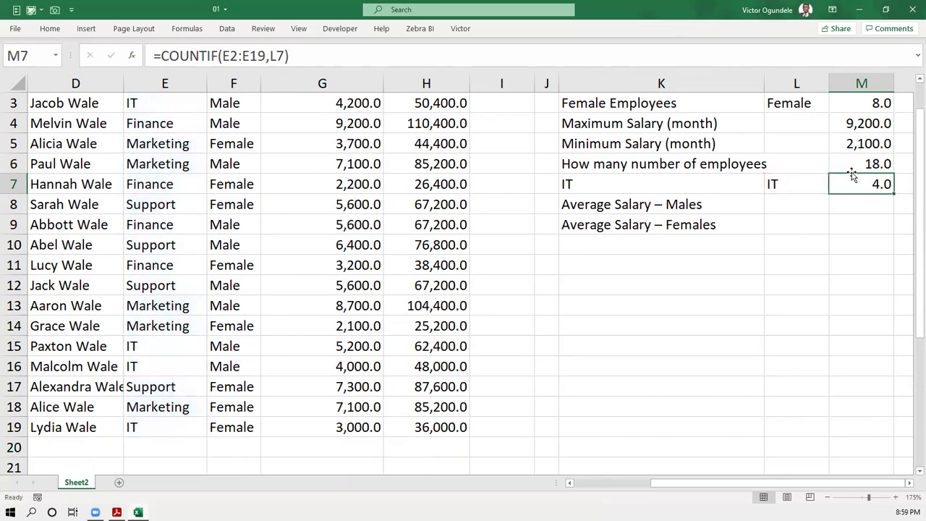
- Review M7's formula references against the IT value in L7, leaving it unchanged
scroll(851, 169, "up", 1)
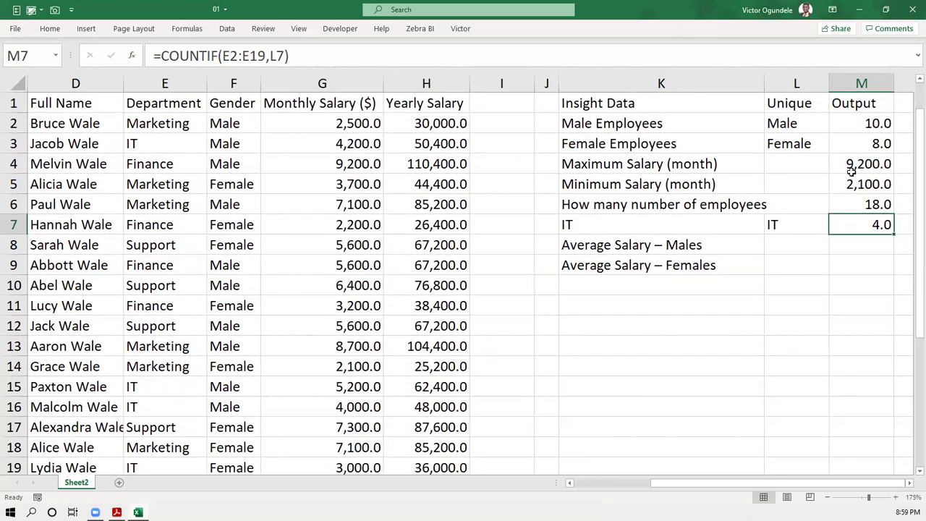
left_click(784, 226)
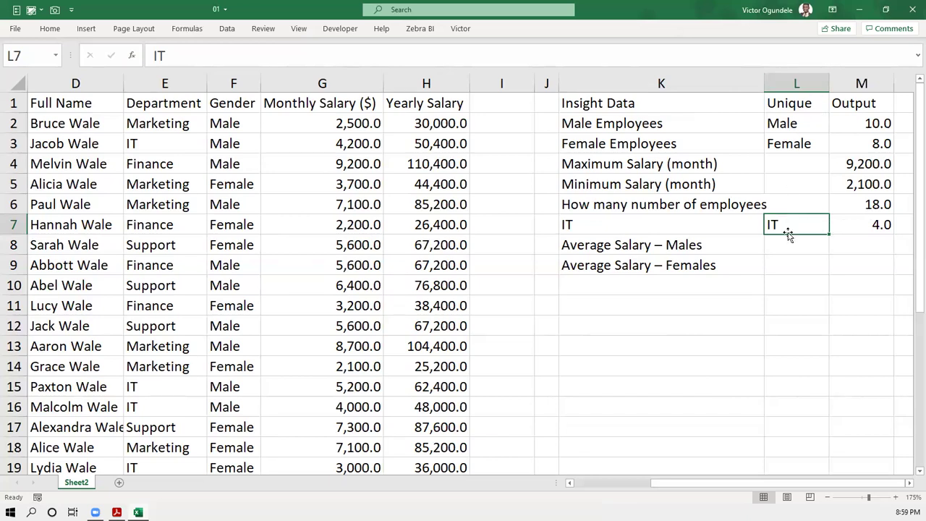
left_click(851, 225)
double_click(851, 225)
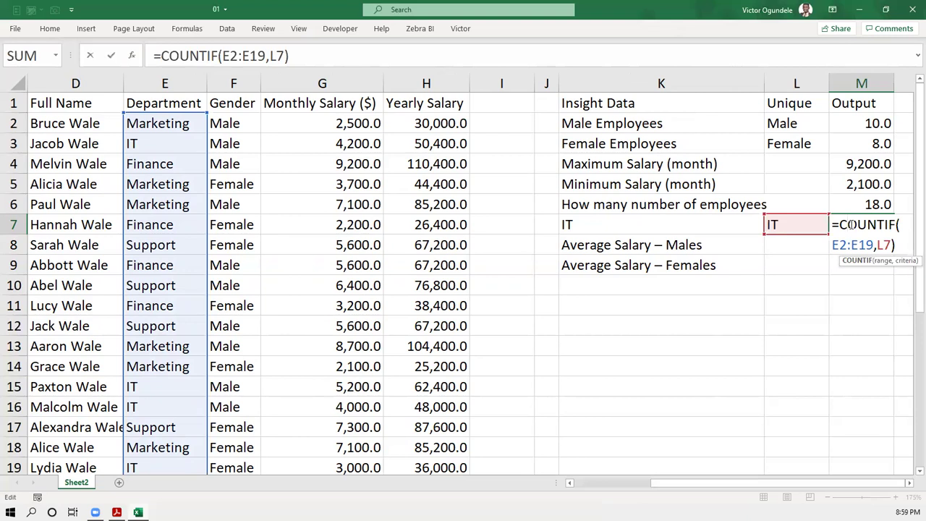
key("Escape")
key("Down")
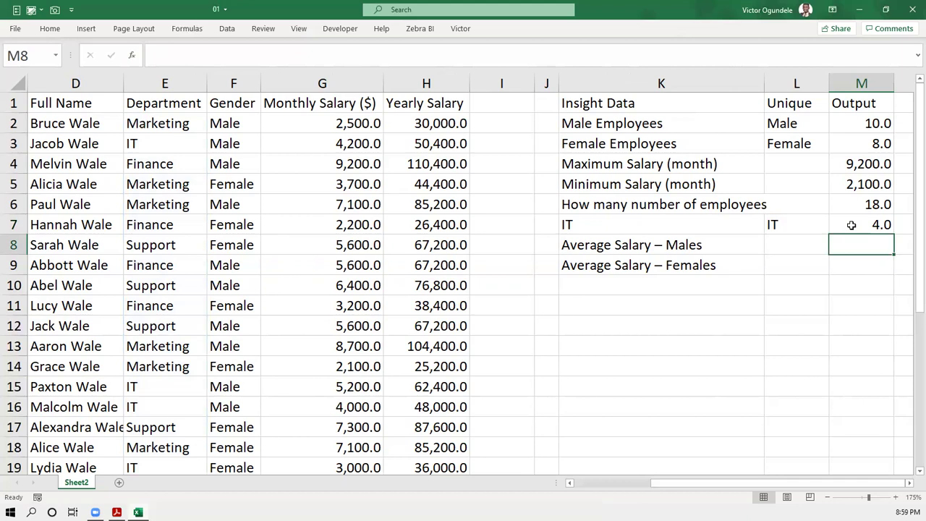
- Append '(monthly)' to the Average Salary – Males and – Females labels in K8 and K9
key("Left")
key("Left")
key("F2")
type("(month")
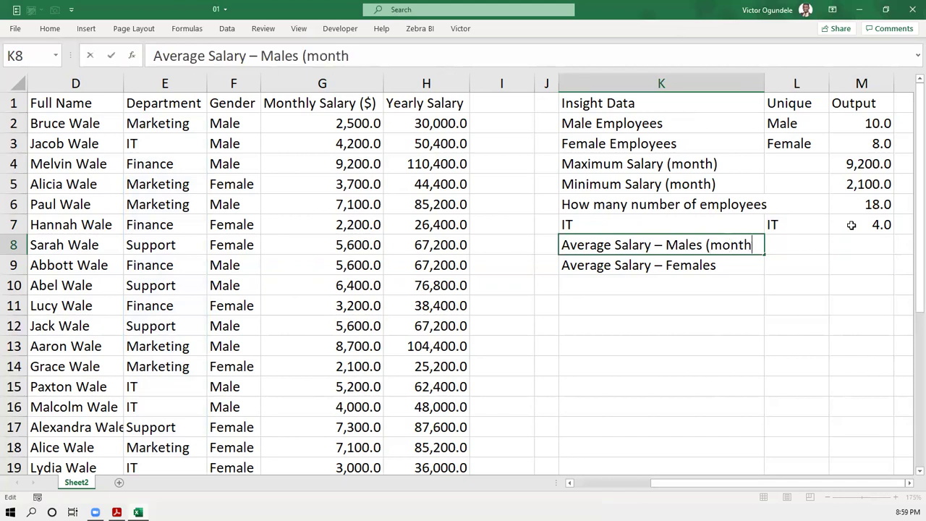
type("ly)")
key("ctrl+Return")
key("Down")
key("F2")
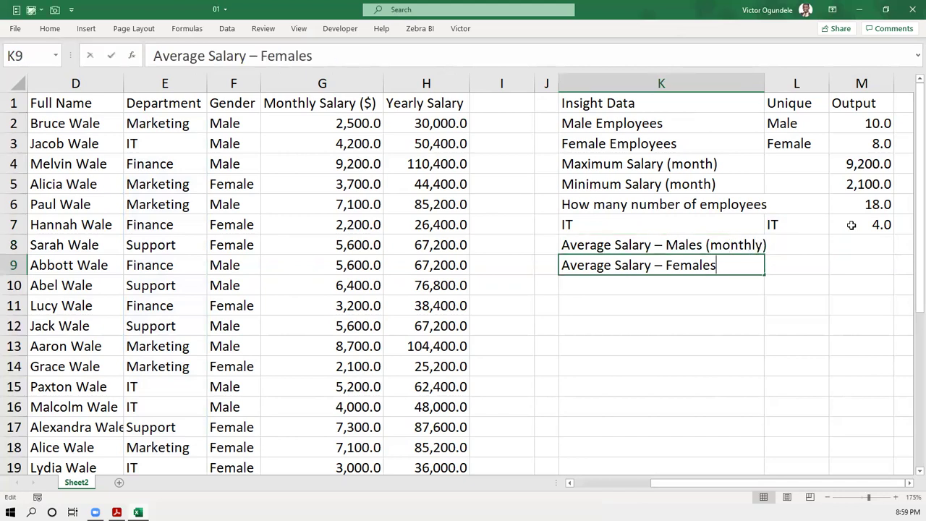
type("(monthly0")
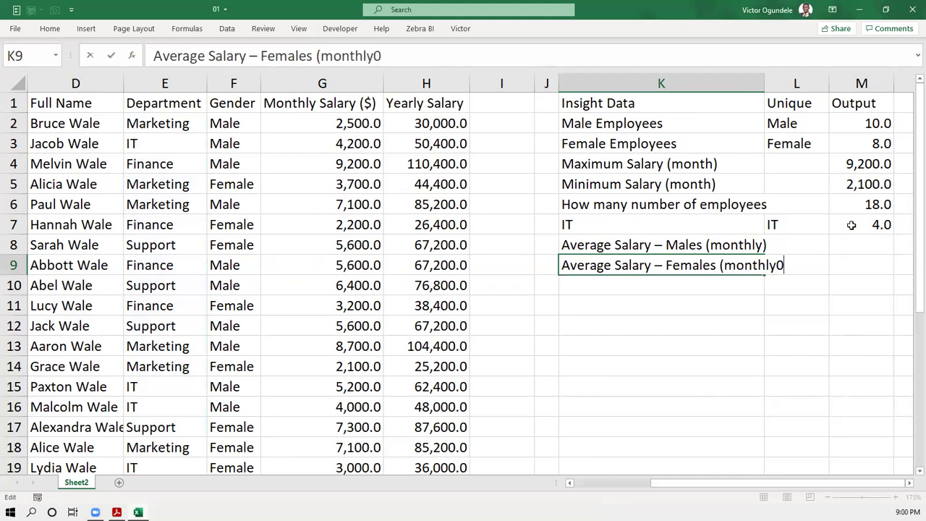
key("ctrl+Return")
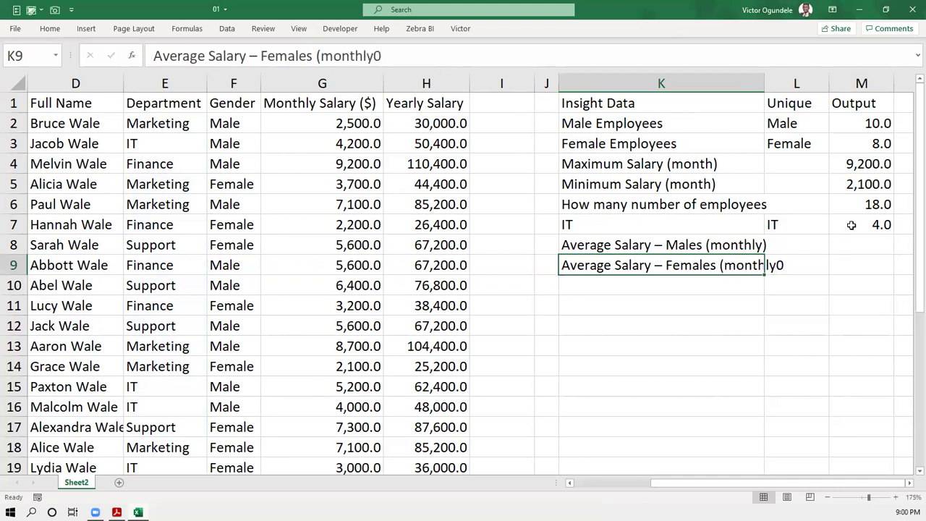
key("F2")
key("BackSpace")
type(")")
key("ctrl+Return")
- AutoFit column K to the two average-salary labels and narrow column I
key("Up")
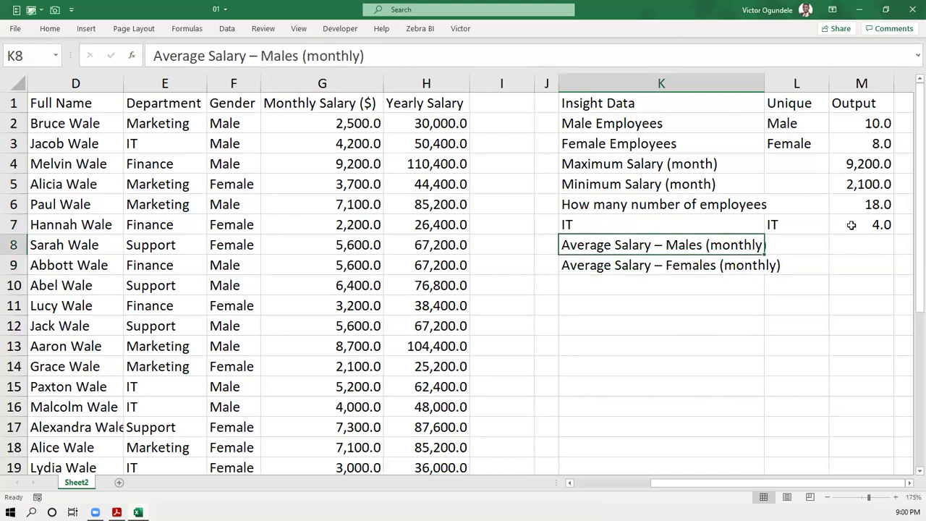
key("shift+Down")
key("ctrl+F1")
key("o")
key("i")
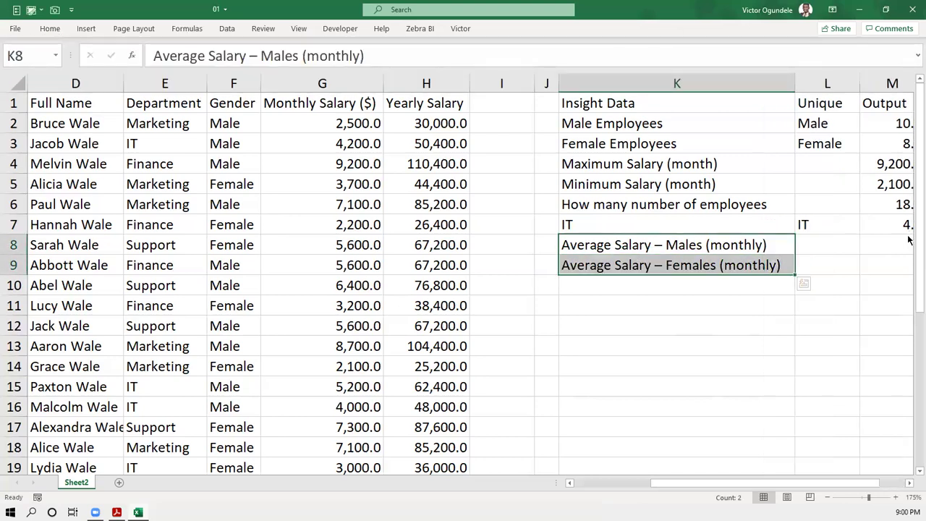
left_click(887, 244)
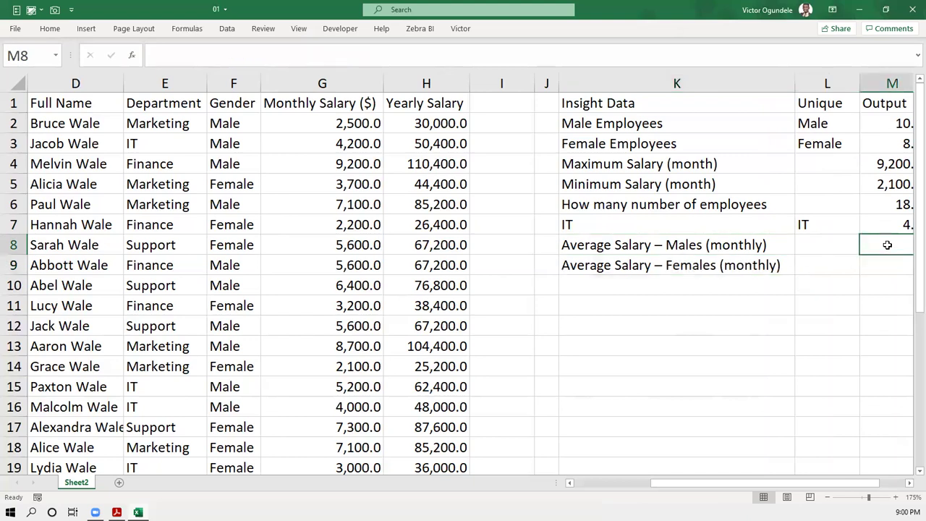
left_click_drag(532, 82, 499, 81)
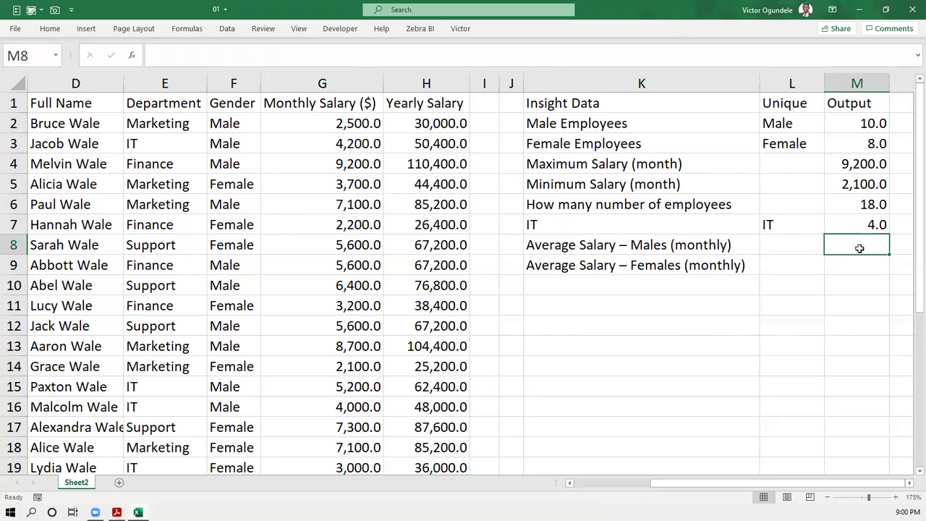
- Insert AVERAGEIF into M8 from the =aver function suggestions
type("=aver")
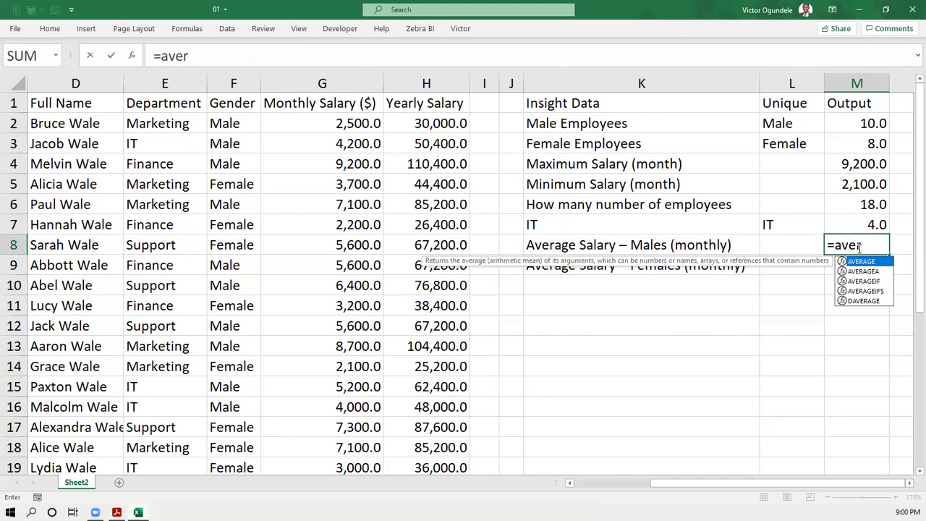
key("Down")
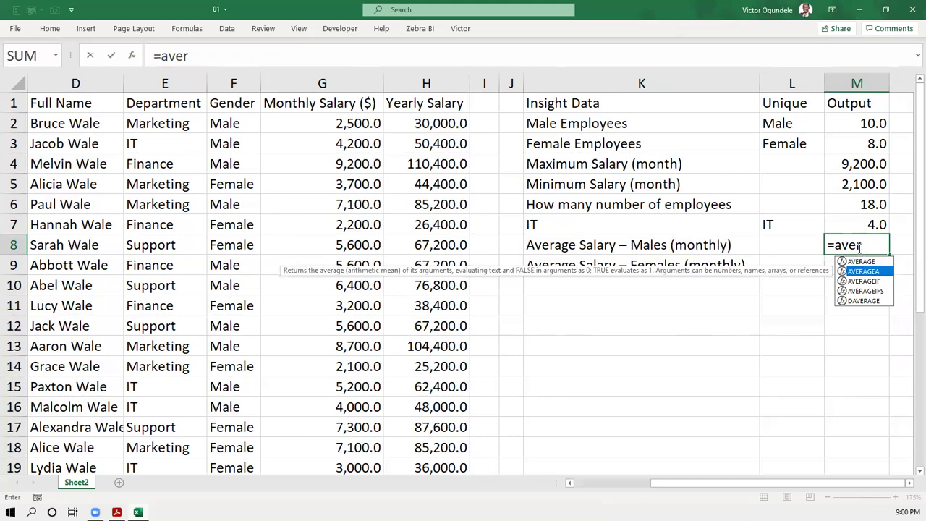
key("Down")
key("Down")
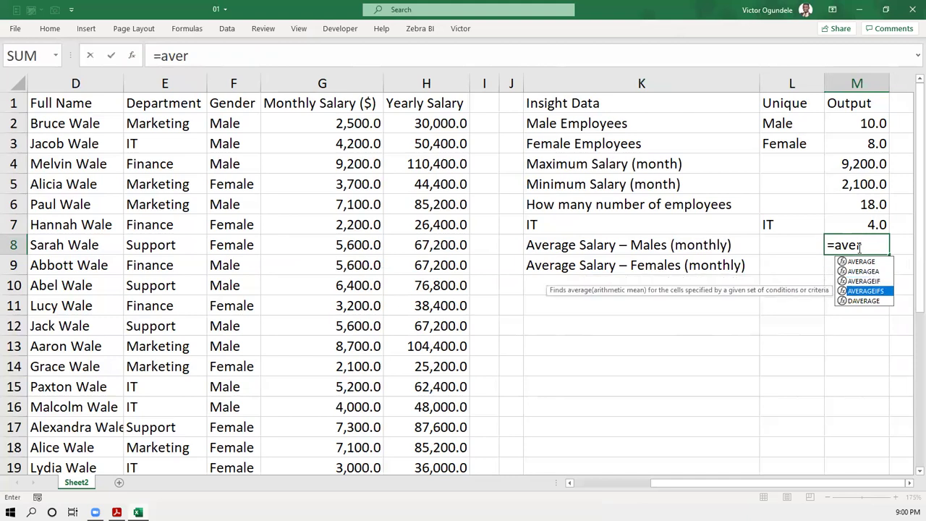
key("Up")
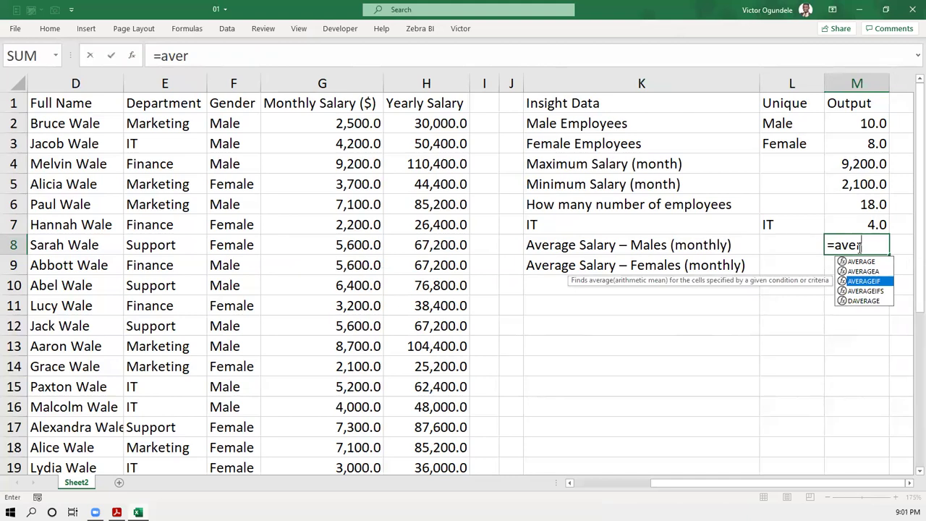
key("Tab")
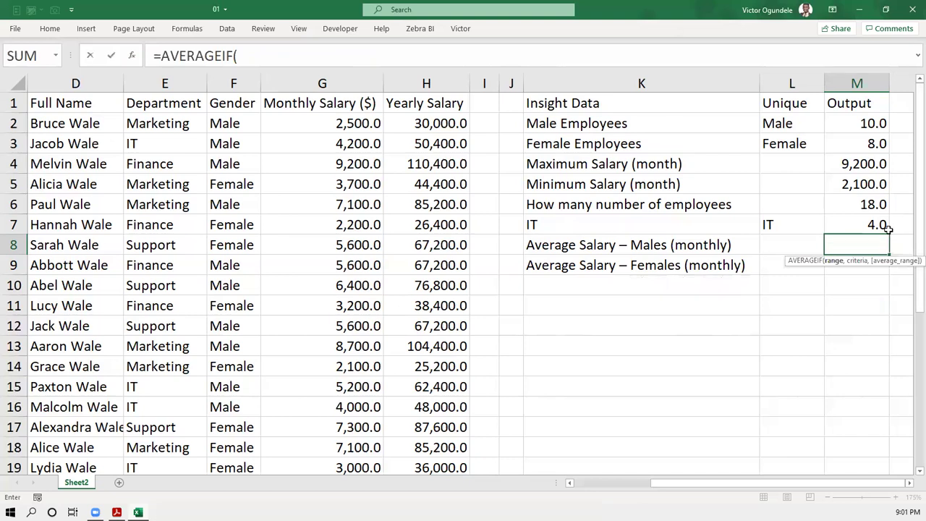
scroll(886, 230, "right", 3)
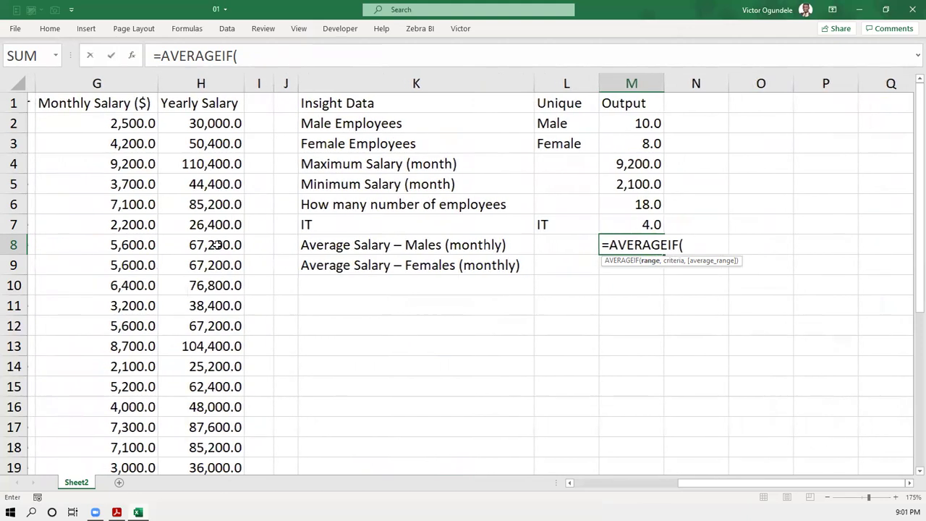
scroll(215, 244, "left", 3)
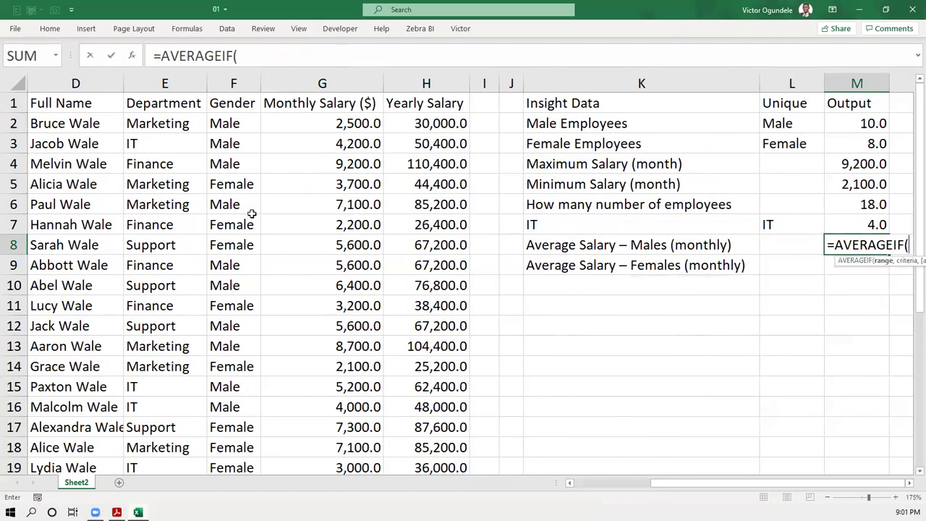
scroll(472, 224, "right", 3)
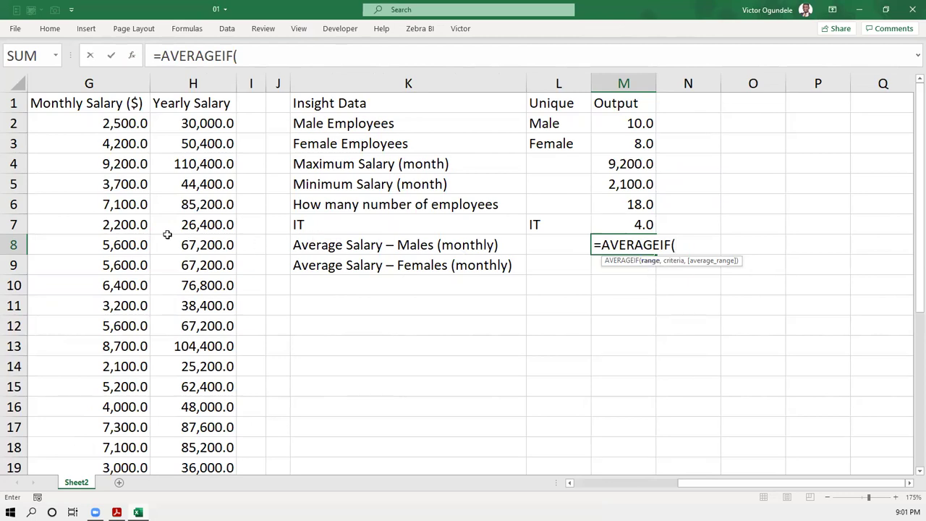
- Add criteria range F2:F19 and criterion "Male" to the AVERAGEIF formula in M8
scroll(174, 239, "left", 3)
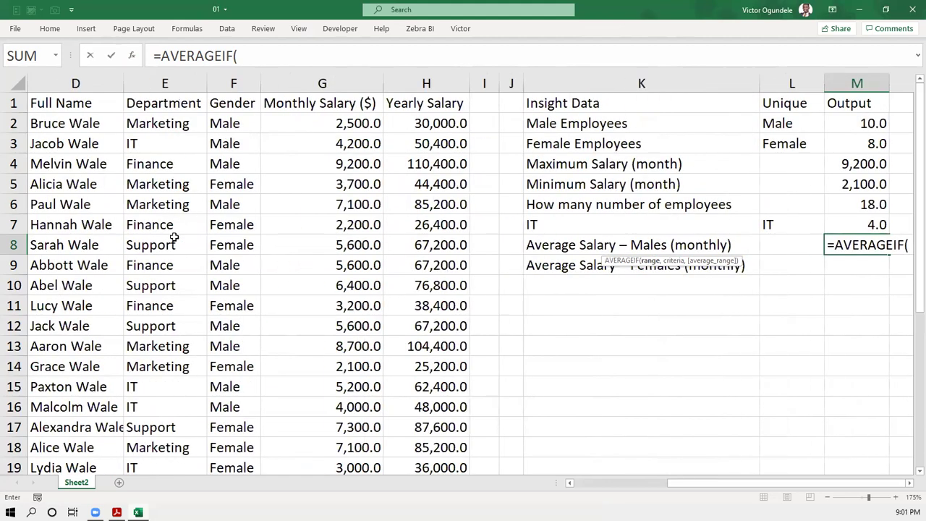
left_click(227, 123)
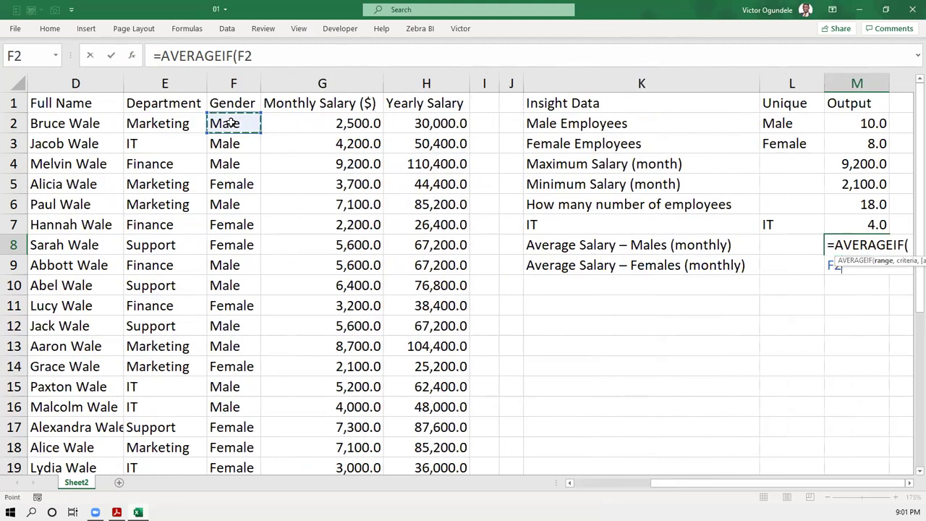
key("ctrl+shift+Down")
type(",")
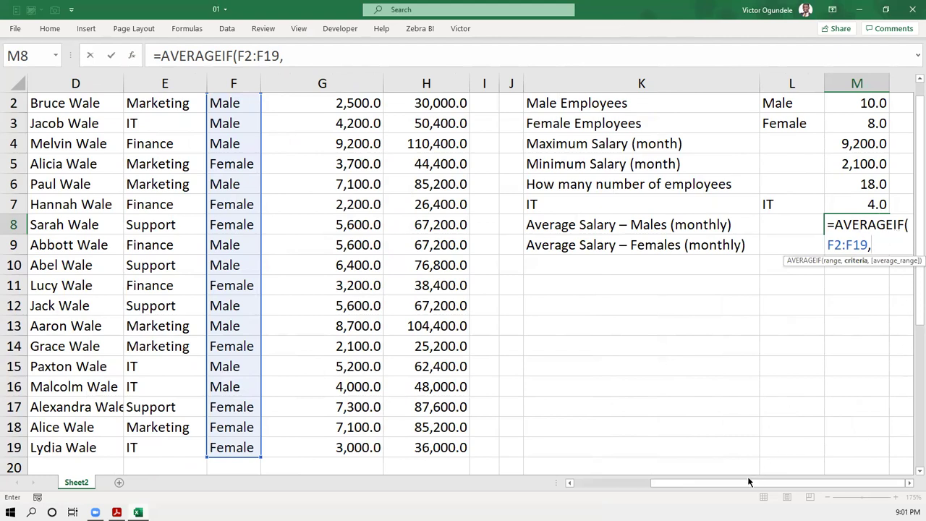
left_click(909, 486)
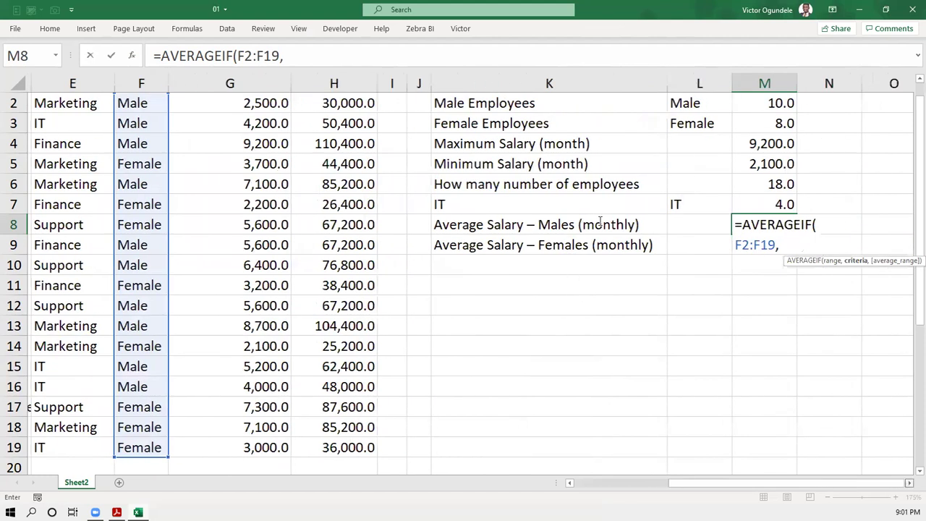
scroll(599, 220, "right", 3)
key("F2")
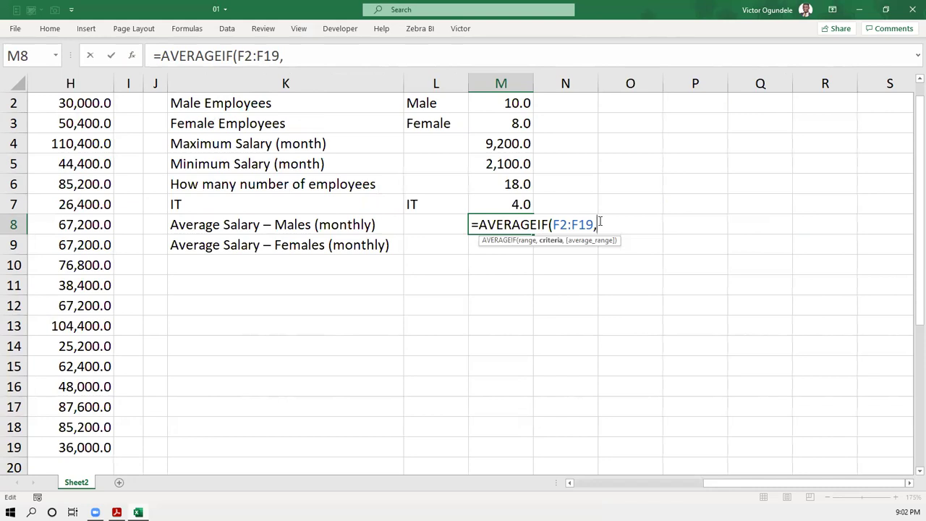
type("\"Males")
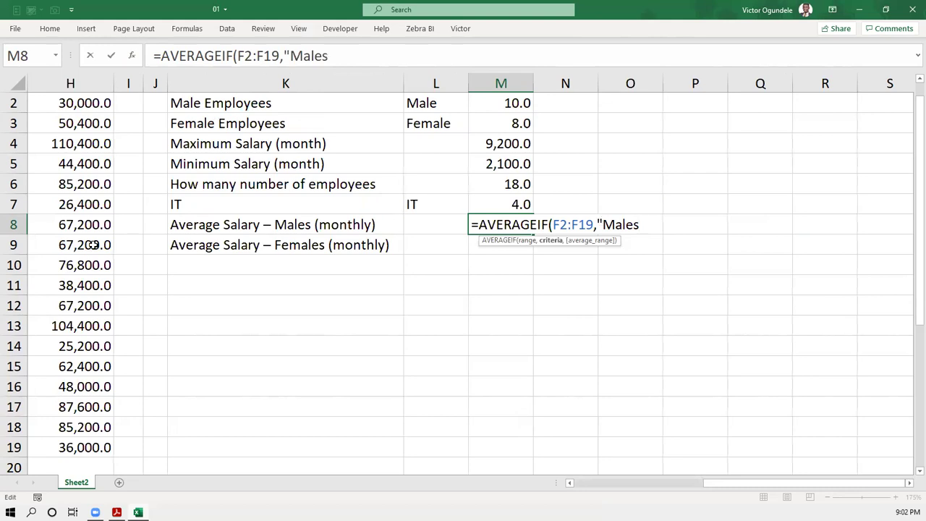
scroll(94, 244, "left", 3)
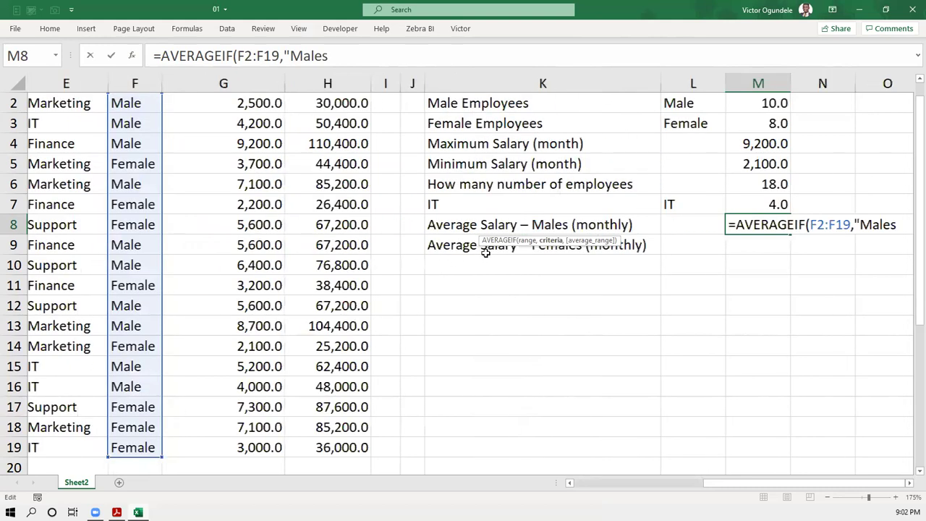
scroll(483, 249, "right", 3)
key("BackSpace")
type("\"")
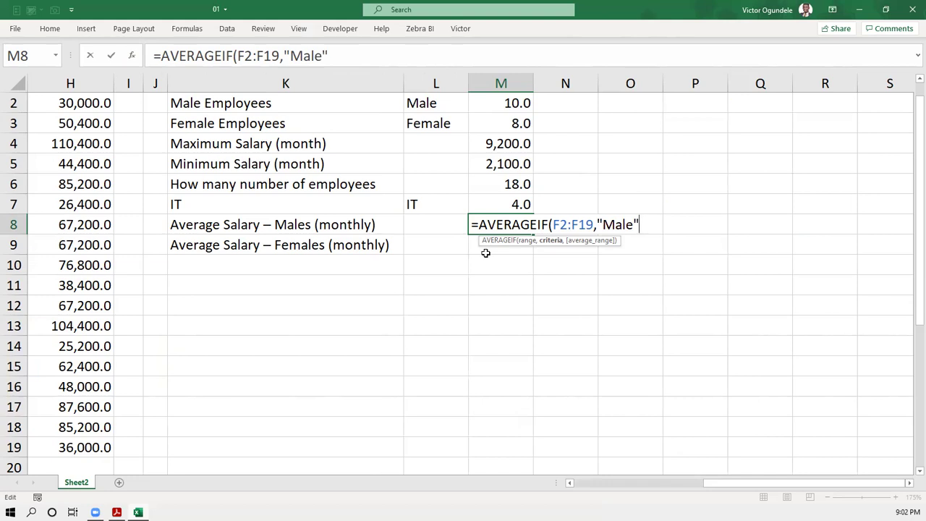
type(",")
- Finish with average range G2:G19 and commit, giving 5,850.0
scroll(485, 252, "left", 3)
scroll(401, 172, "left", 1)
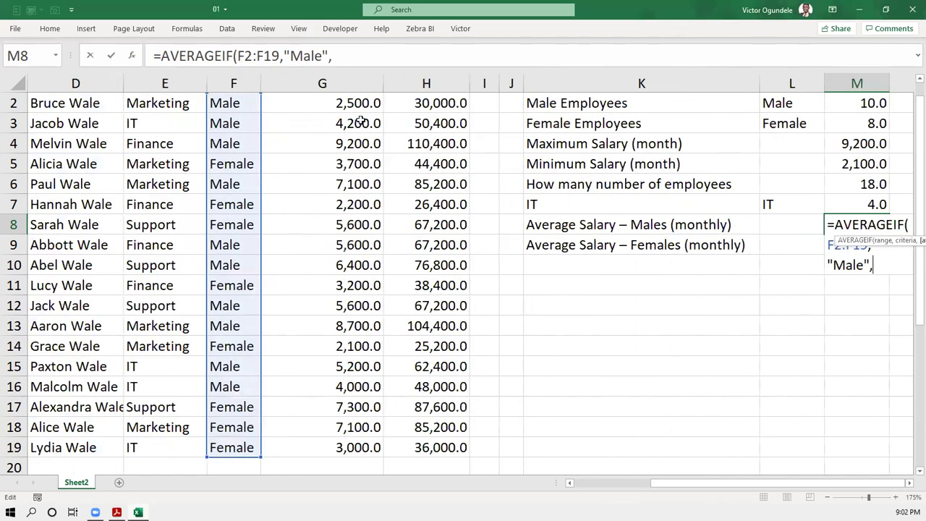
scroll(358, 120, "up", 1)
left_click(357, 122)
key("ctrl+shift+Down")
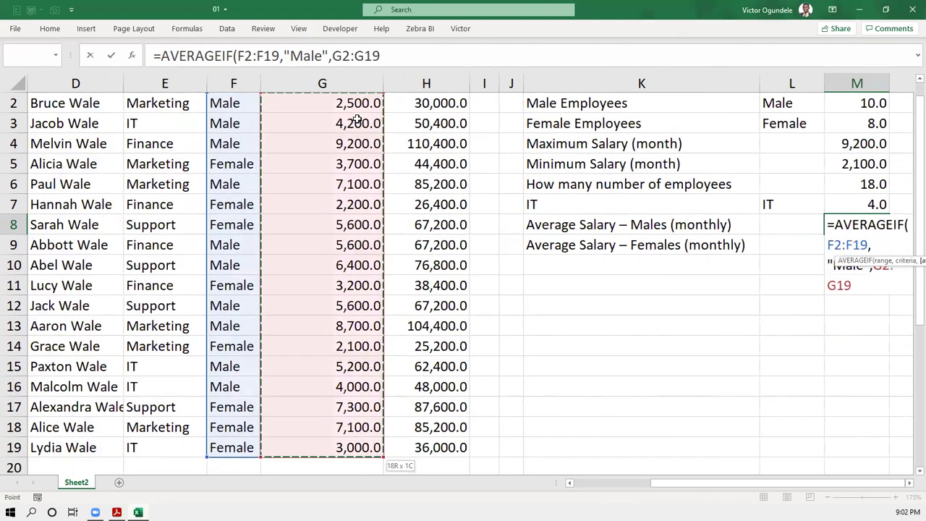
type(")")
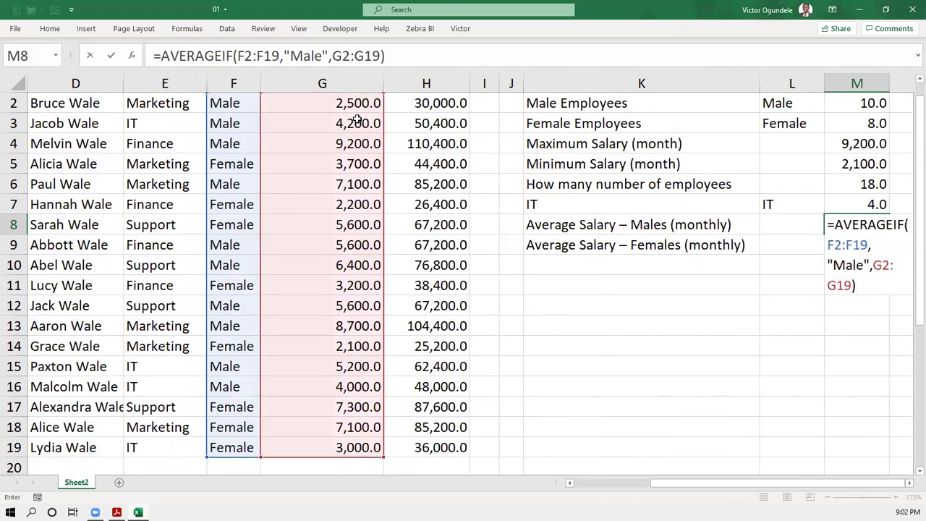
key("Return")
key("Up")
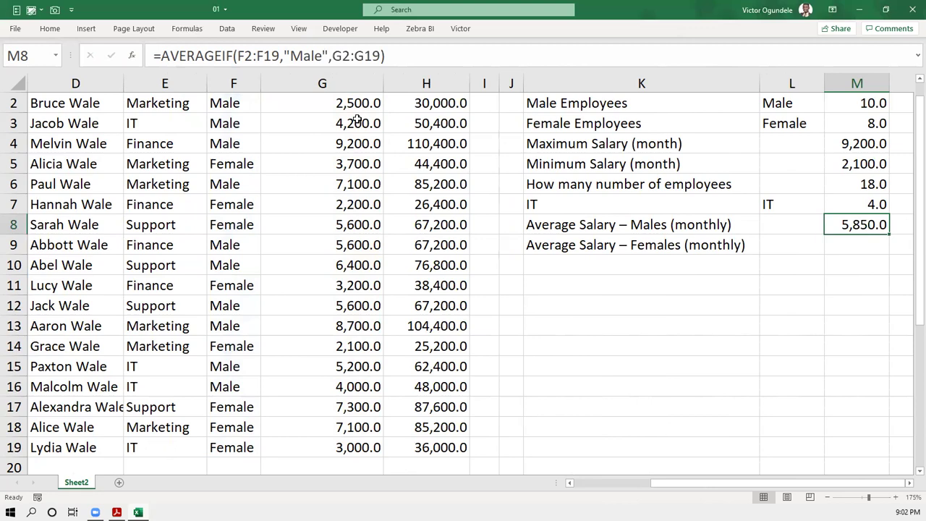
- Start =AVERAGEIF(F2:F19,"Female", in M9 for the female average
key("Down")
key("Up")
key("Down")
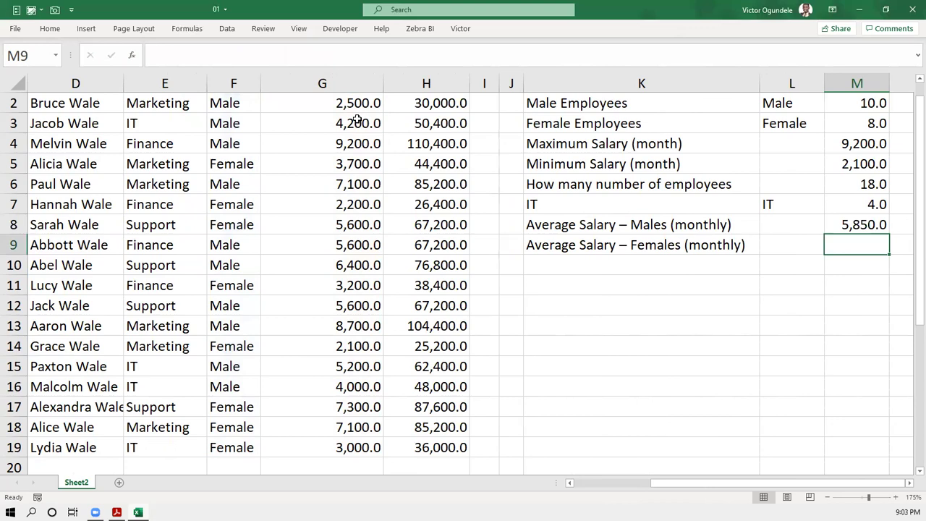
type("=aver")
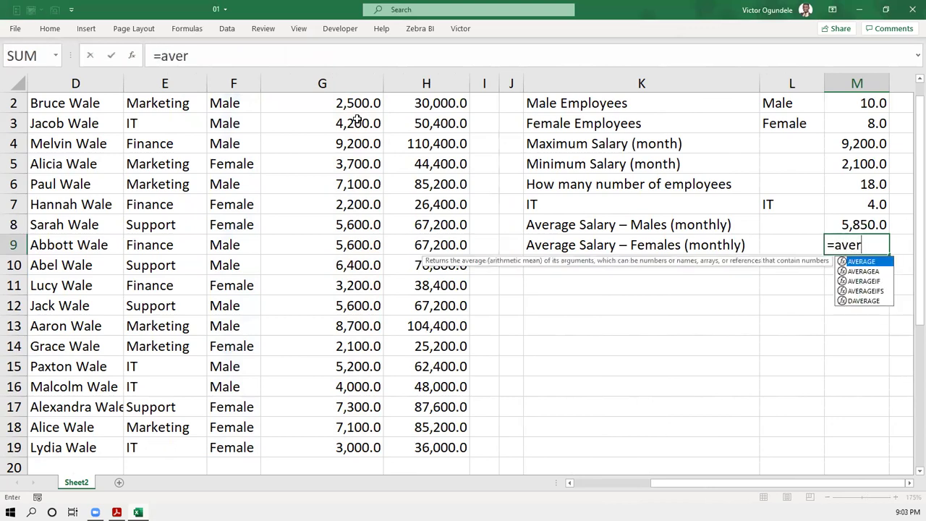
key("Down")
key("Down")
key("Tab")
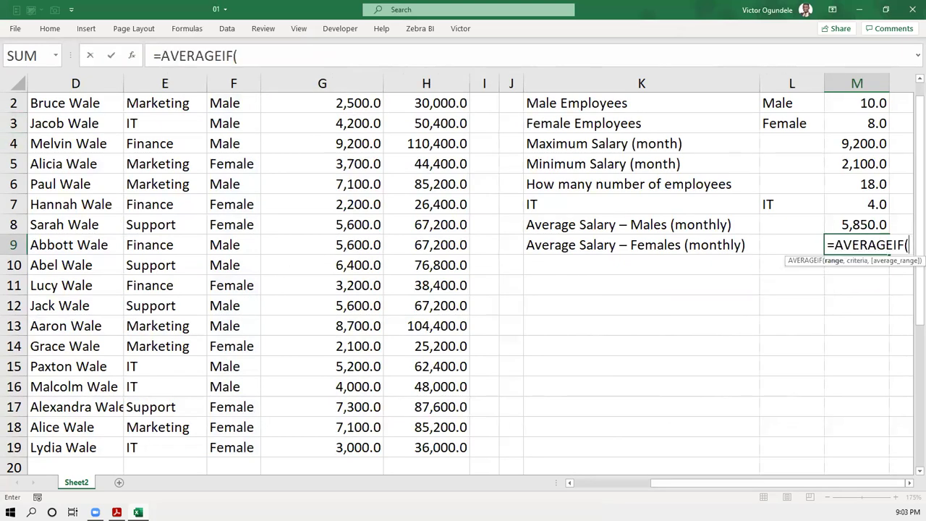
scroll(230, 136, "up", 1)
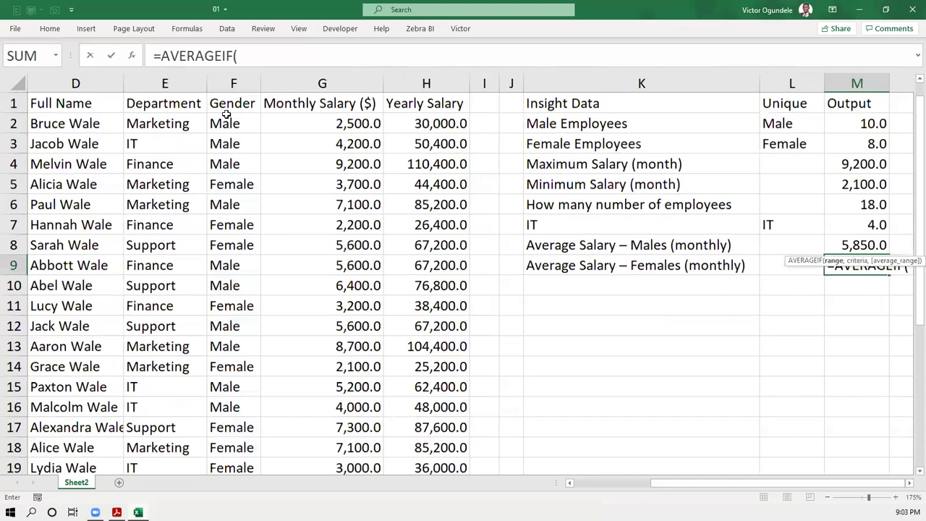
left_click(224, 118)
key("ctrl+shift+Down")
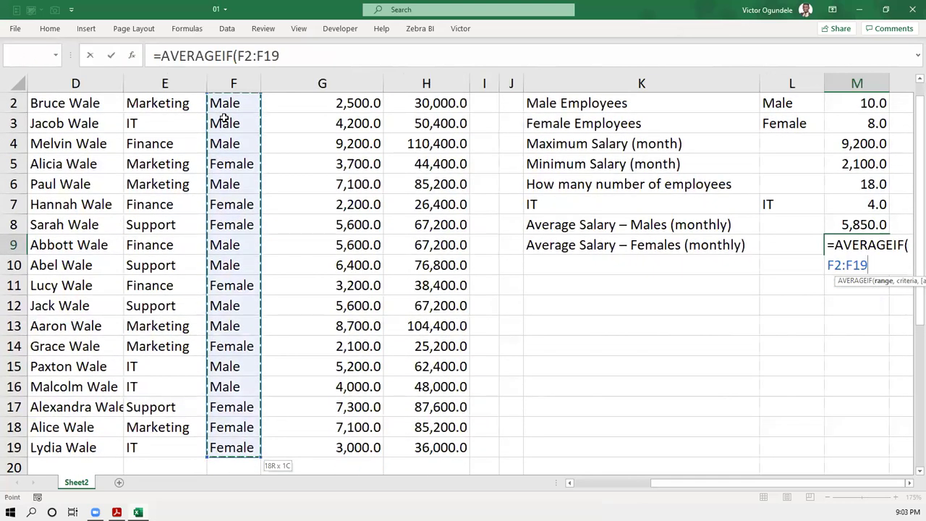
type(",")
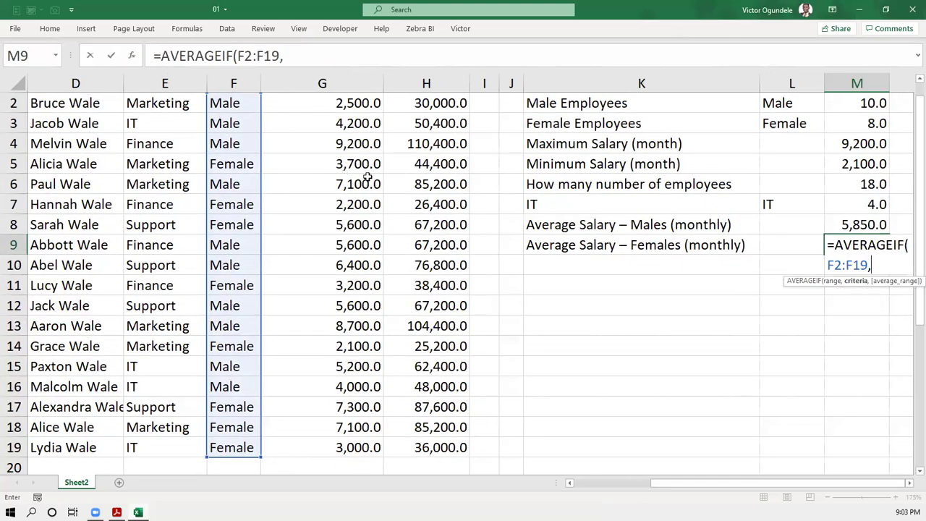
type("\"Femal")
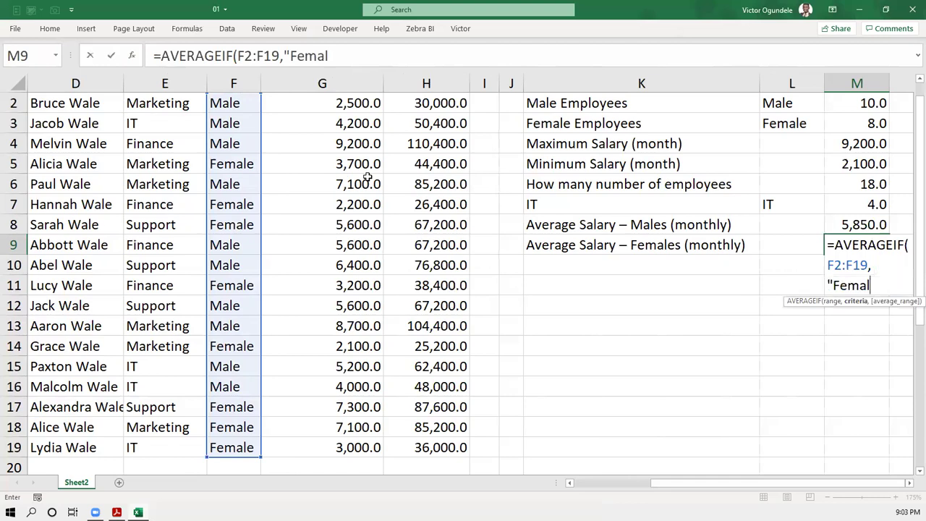
type("e\",")
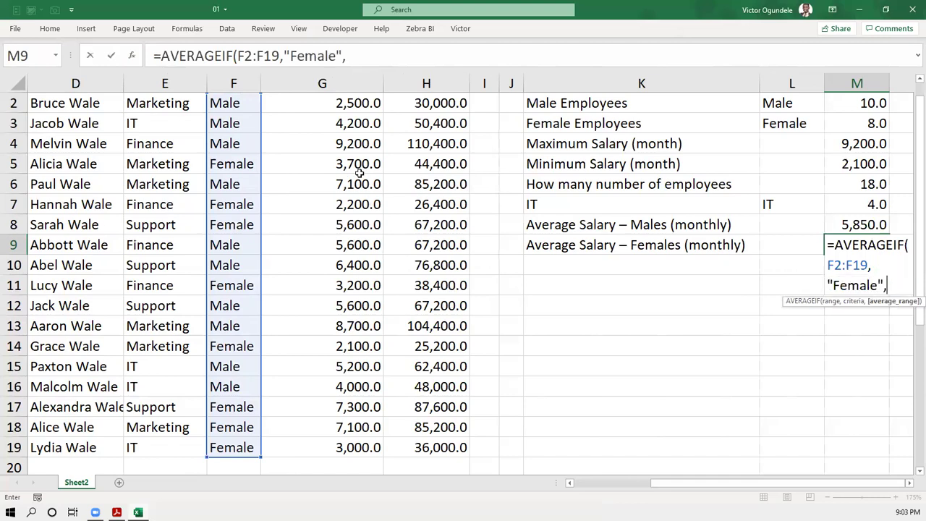
- Complete the formula with salary range G2:G19 and commit, showing 4,275.0
scroll(359, 172, "up", 1)
left_click(350, 123)
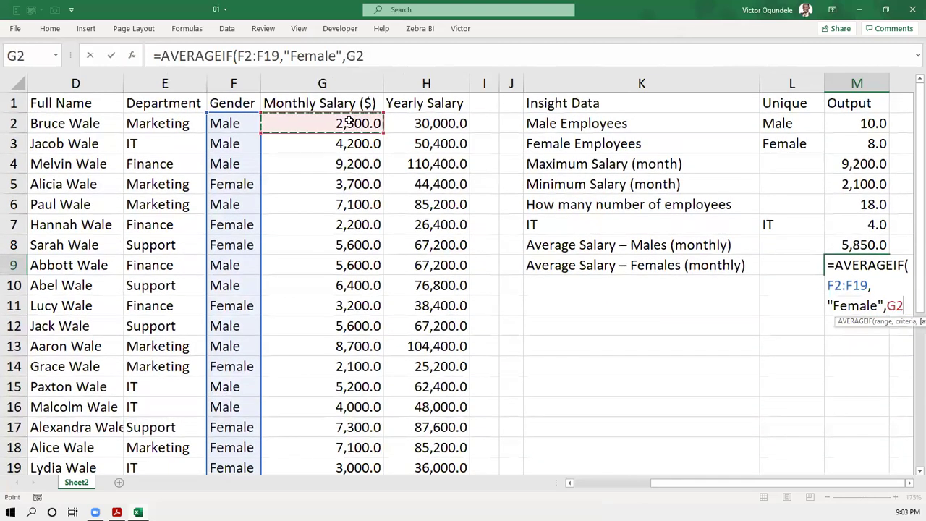
key("ctrl+shift+Down")
type(")")
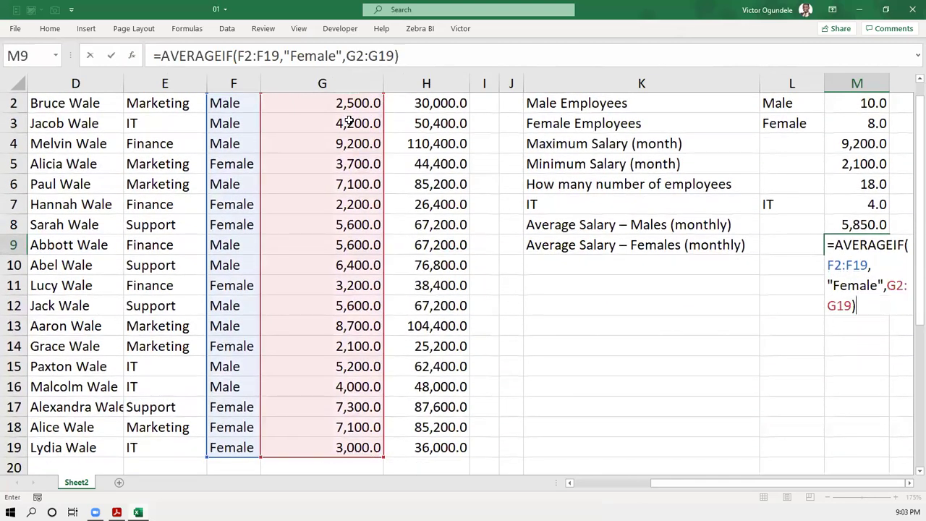
key("ctrl+Return")
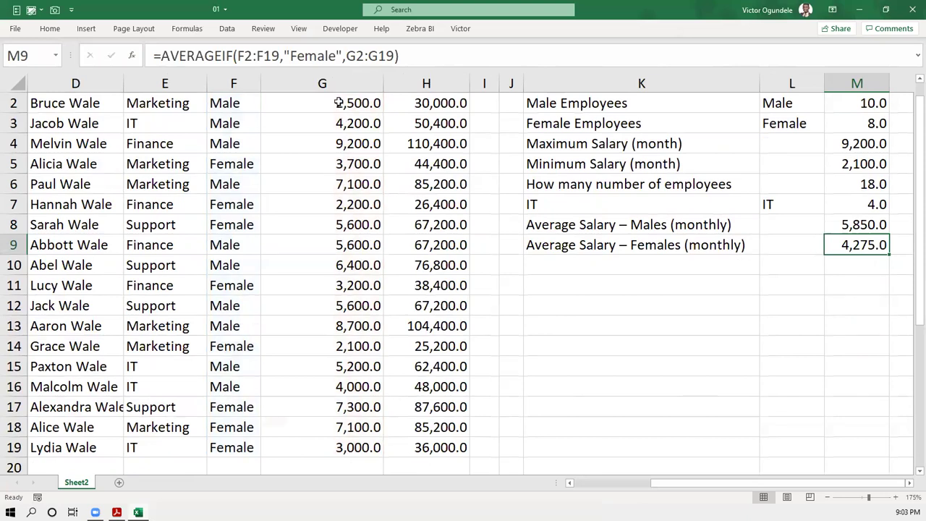
scroll(660, 231, "up", 1)
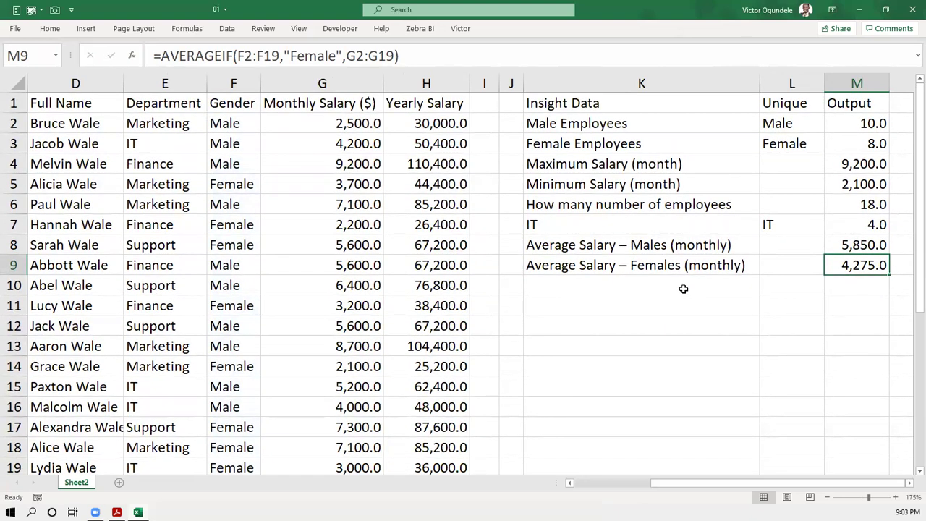
left_click(646, 300)
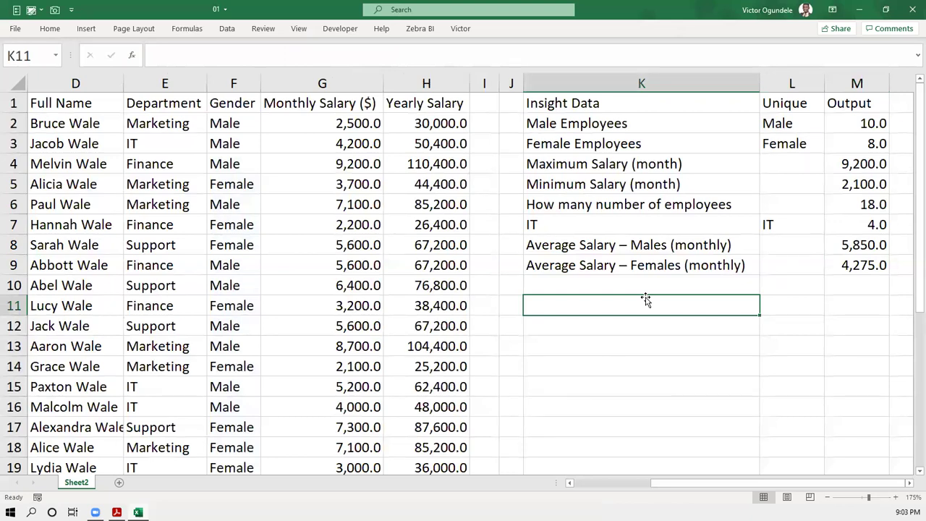
scroll(646, 300, "down", 4, "ctrl")
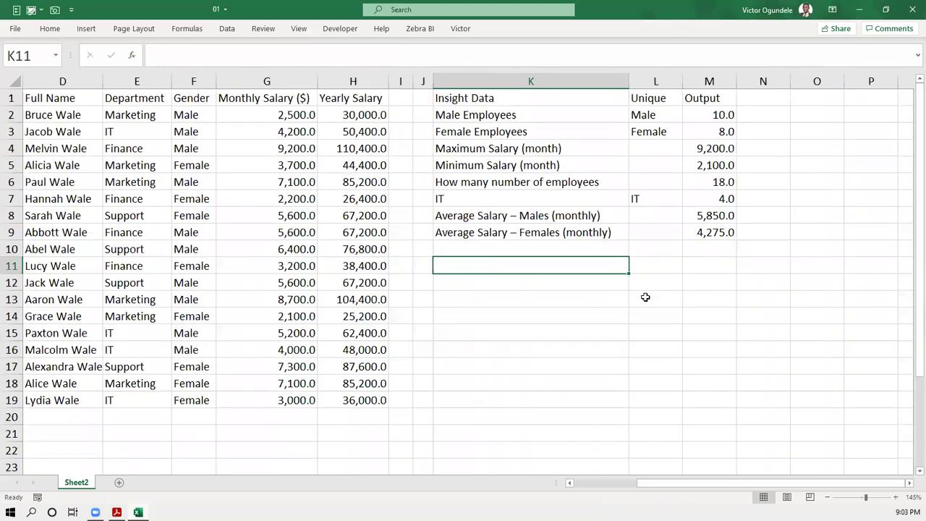
scroll(192, 262, "left", 2)
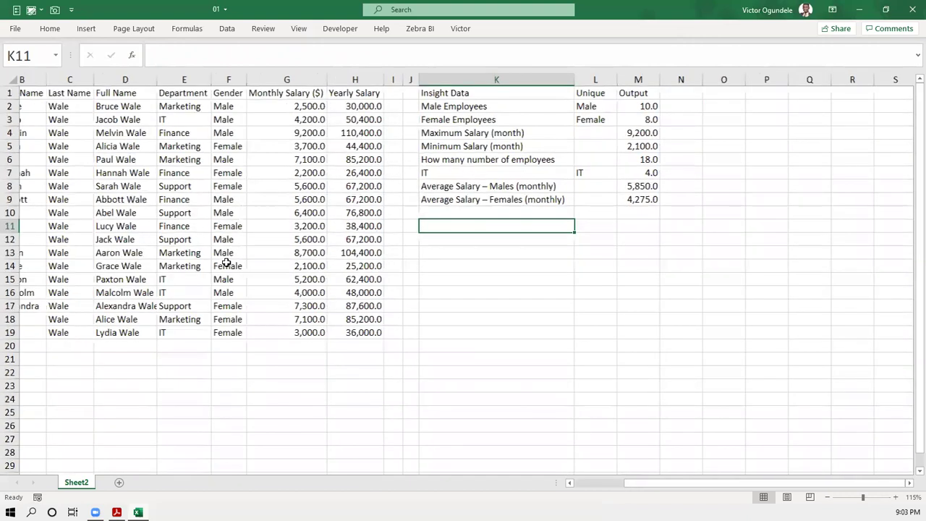
scroll(285, 262, "left", 1)
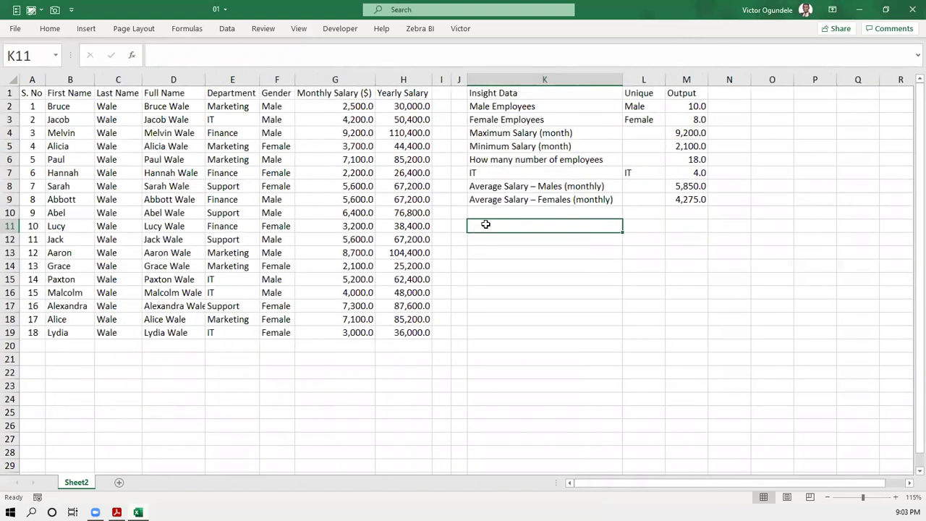
left_click(496, 211)
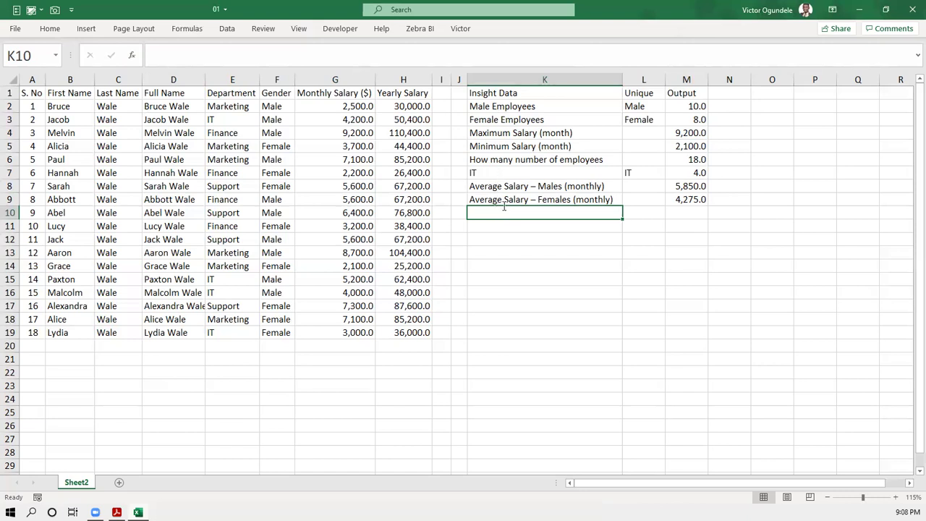
- Enter 'Total Salary (yearly)' in K10, fixing the stray 0 typo
type("Total Salary (year")
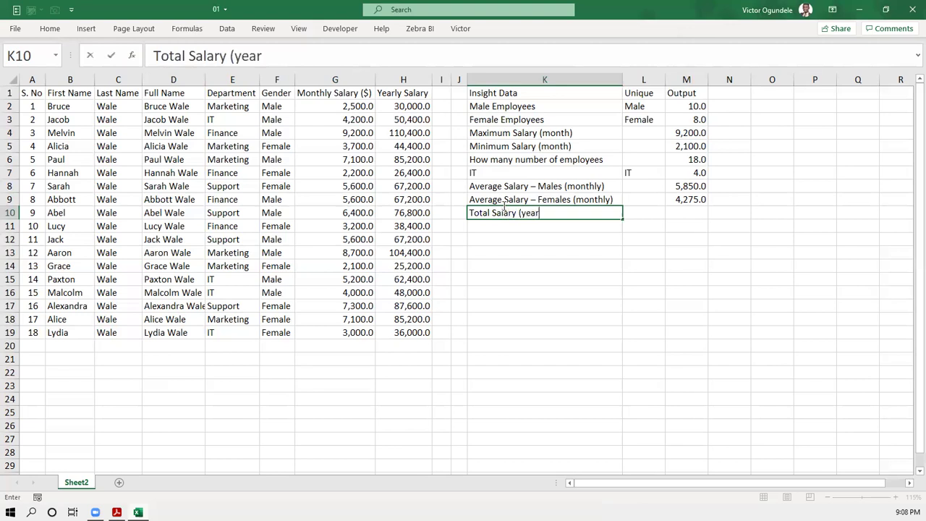
type("ly")
type("0")
key("ctrl+Return")
key("F2")
key("BackSpace")
type(")")
key("ctrl+Return")
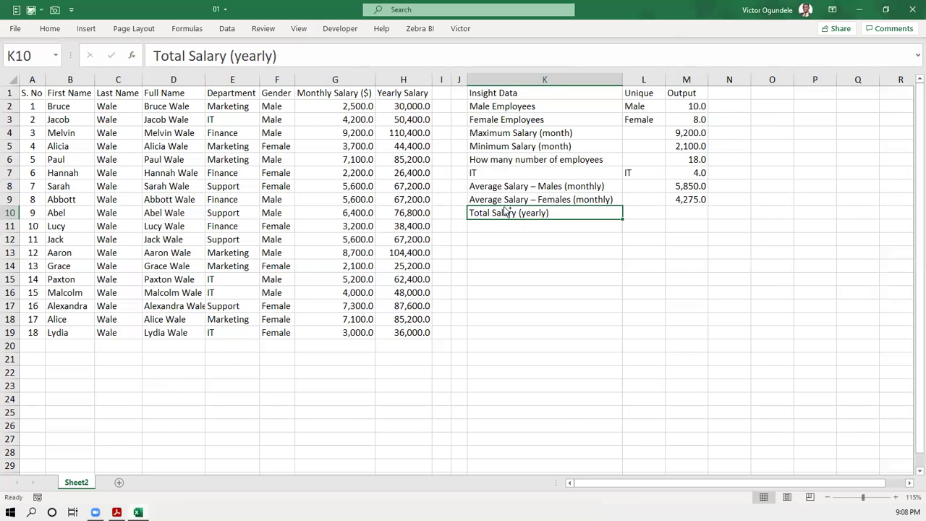
scroll(508, 210, "up", 1, "ctrl")
scroll(504, 207, "up", 2, "ctrl")
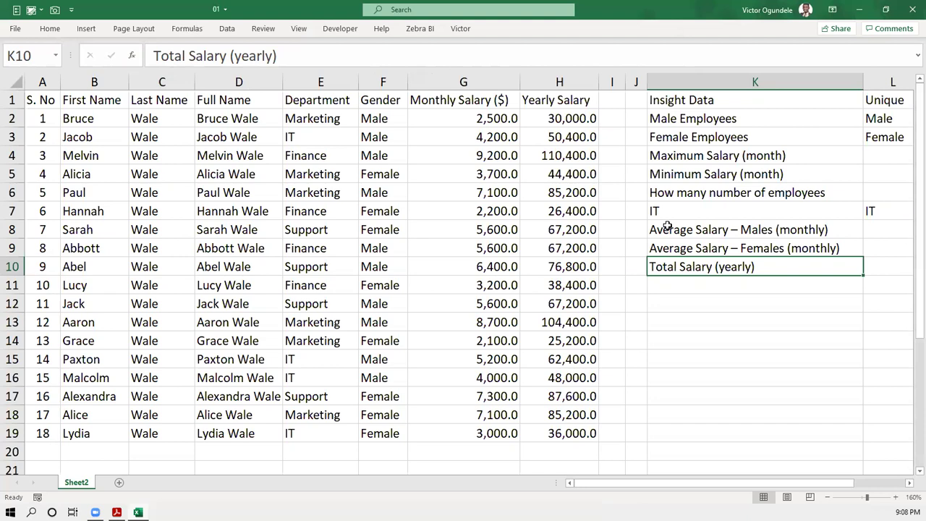
scroll(667, 225, "down", 1, "ctrl")
scroll(666, 226, "down", 1, "ctrl")
key("Right")
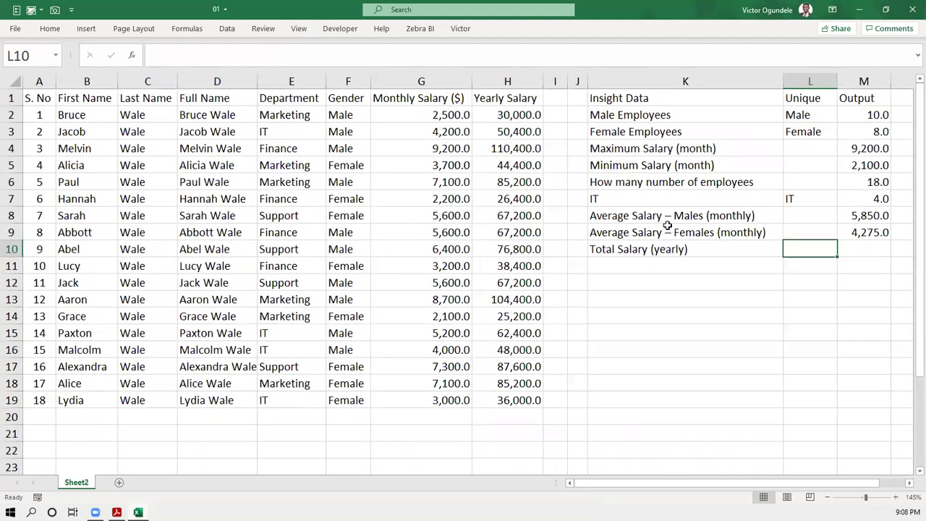
- Total the yearly salaries in M10 with =SUM(H2:H19), giving 1,112,400.0, and select column I
key("Right")
type("=s")
key("Tab")
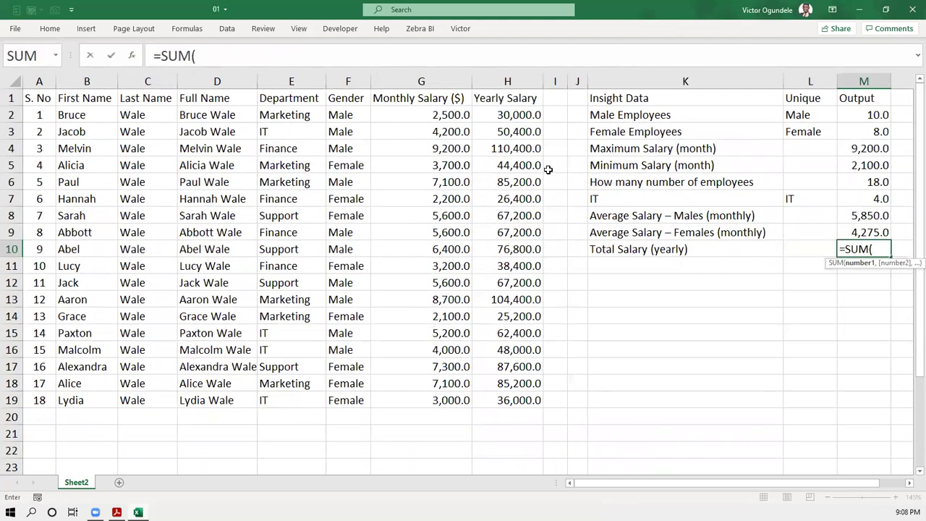
left_click(506, 115)
key("ctrl+shift+Down")
type(")")
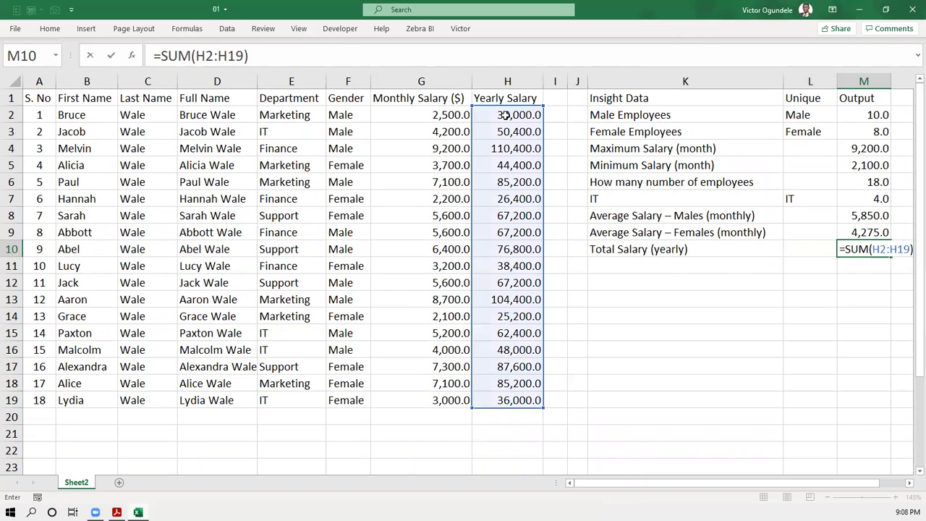
key("Return")
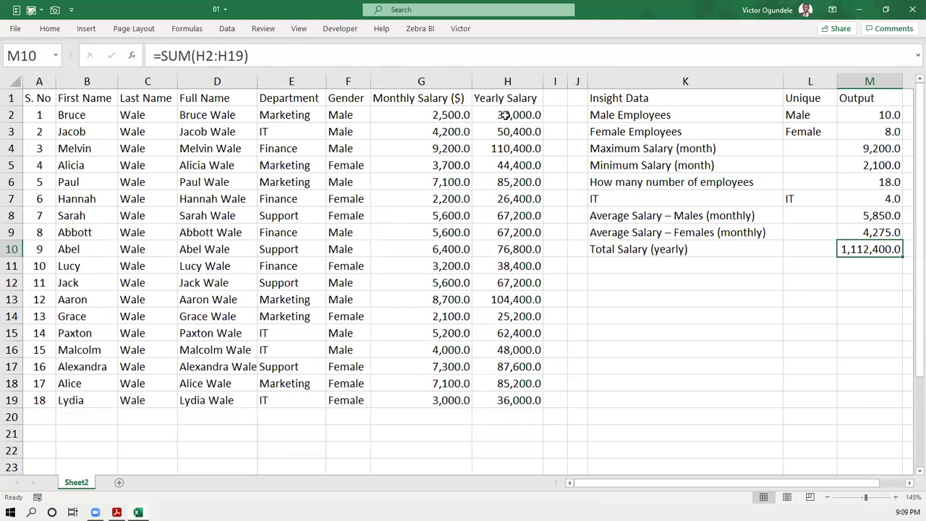
left_click(553, 83)
- Insert a blank column I and enter =H2/N10 in I2 for the first salary's share
key("ctrl+shift+plus")
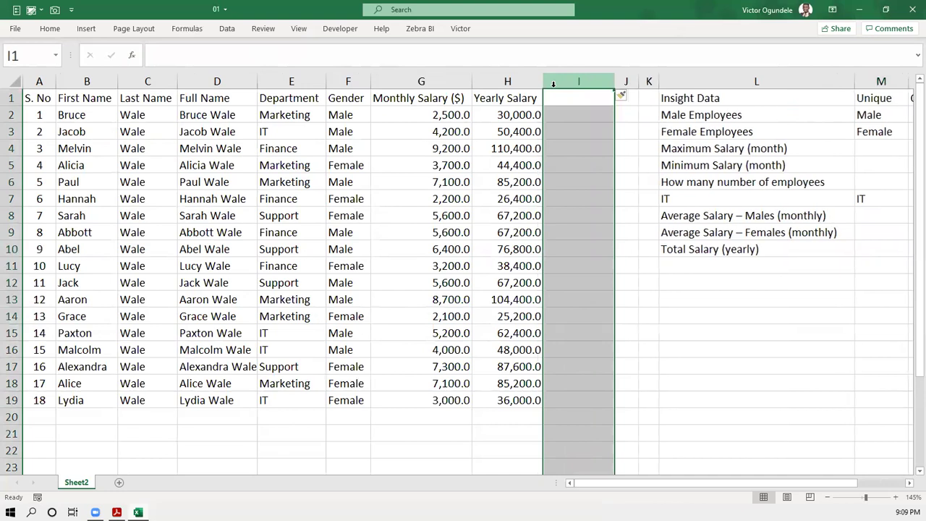
left_click(572, 99)
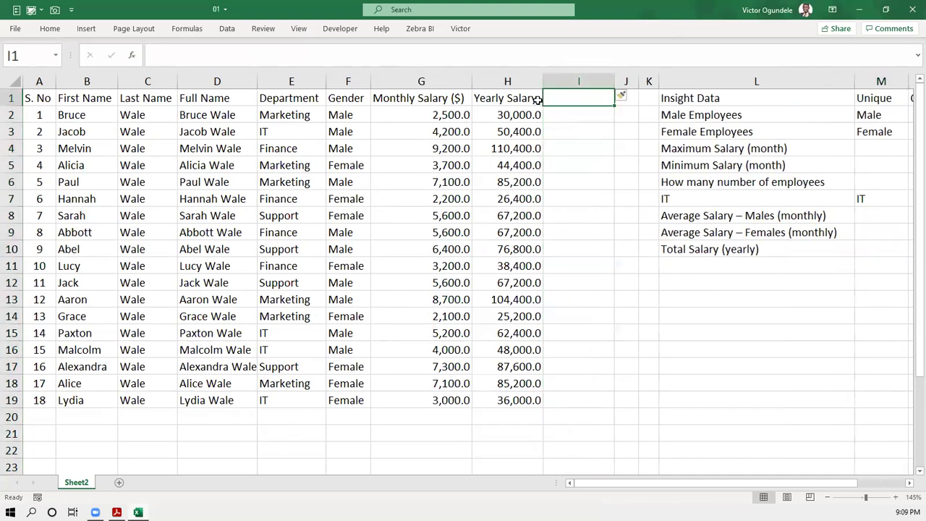
left_click(564, 117)
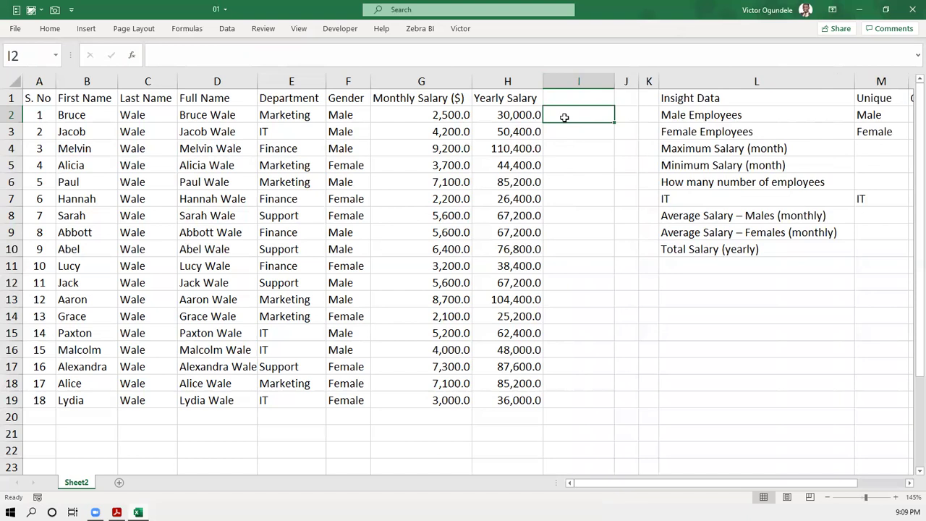
scroll(564, 117, "down", 1)
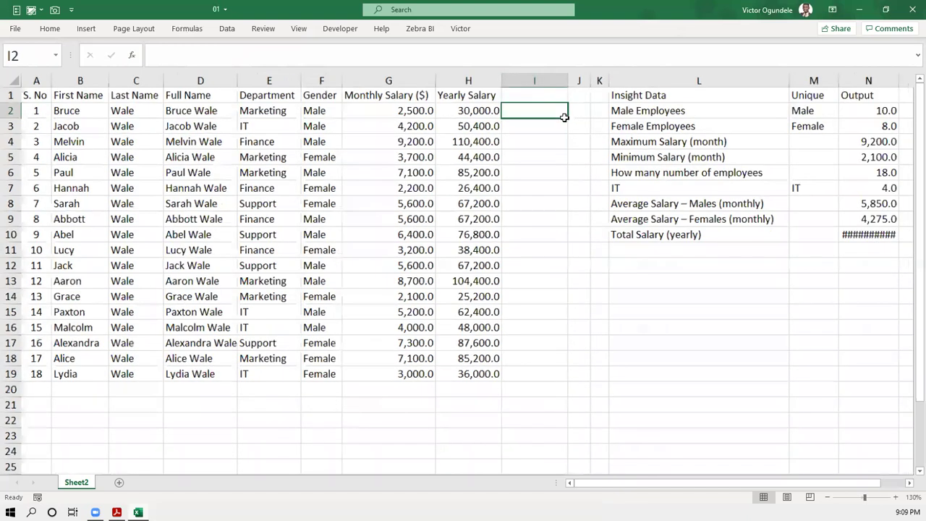
type("=")
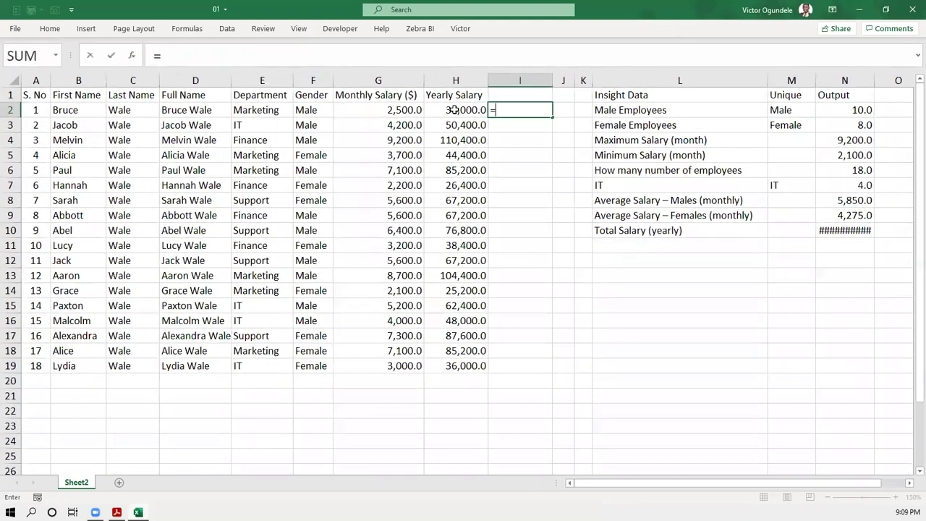
left_click(453, 109)
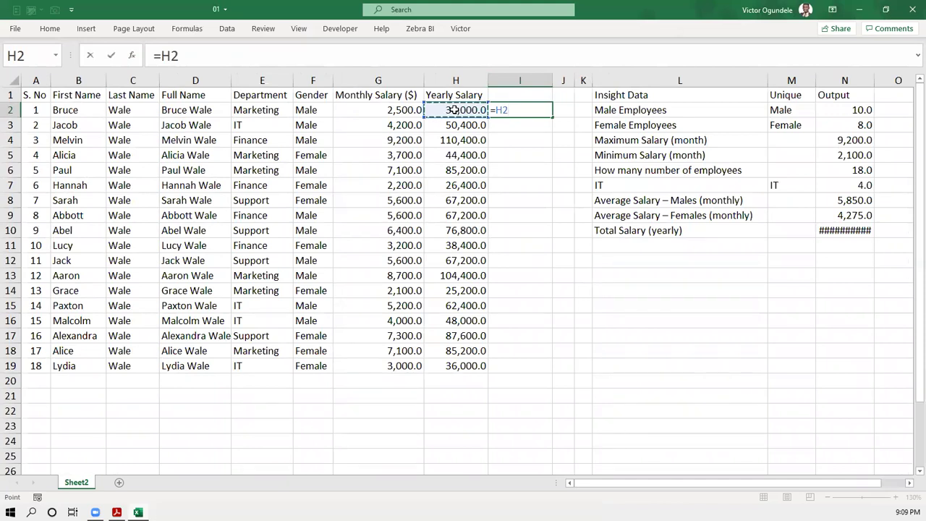
type("/")
left_click(836, 232)
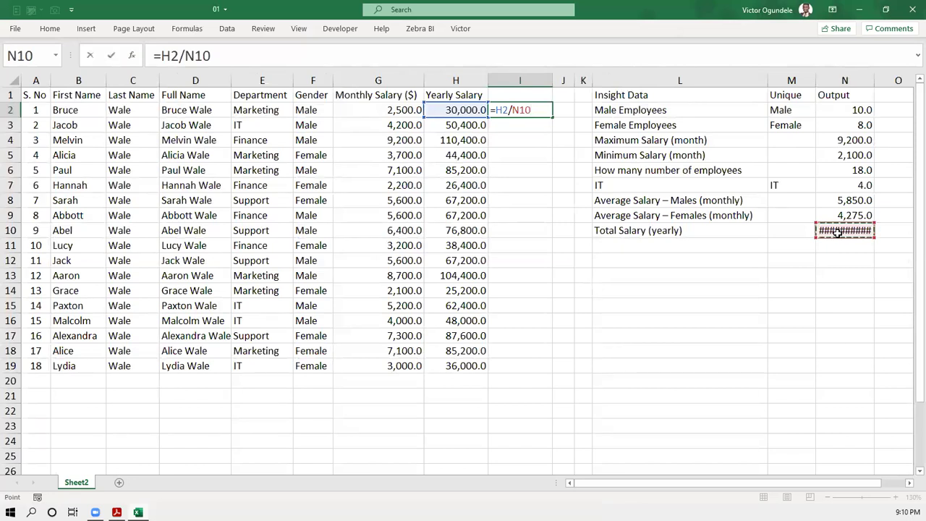
key("Return")
key("Up")
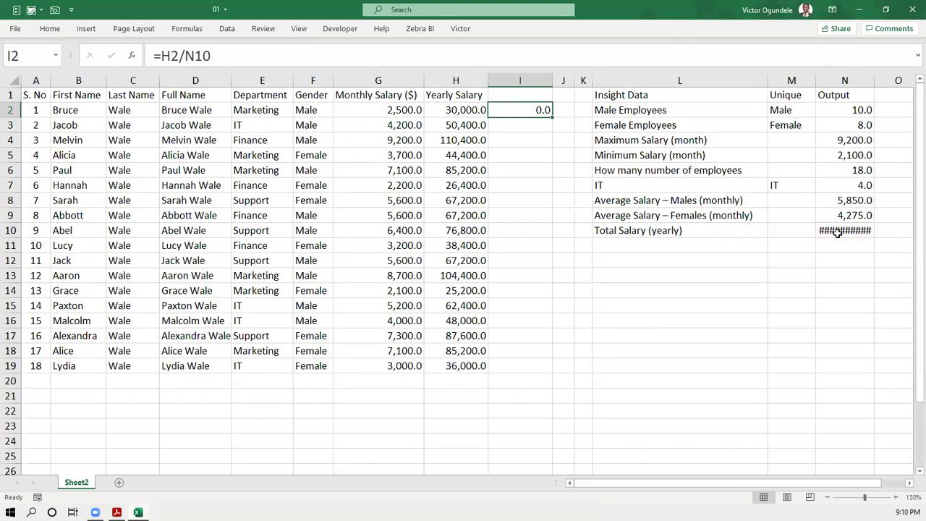
- Format I2 as a percentage with one decimal place, showing 2.7%
key("ctrl+shift+5")
left_click(50, 29)
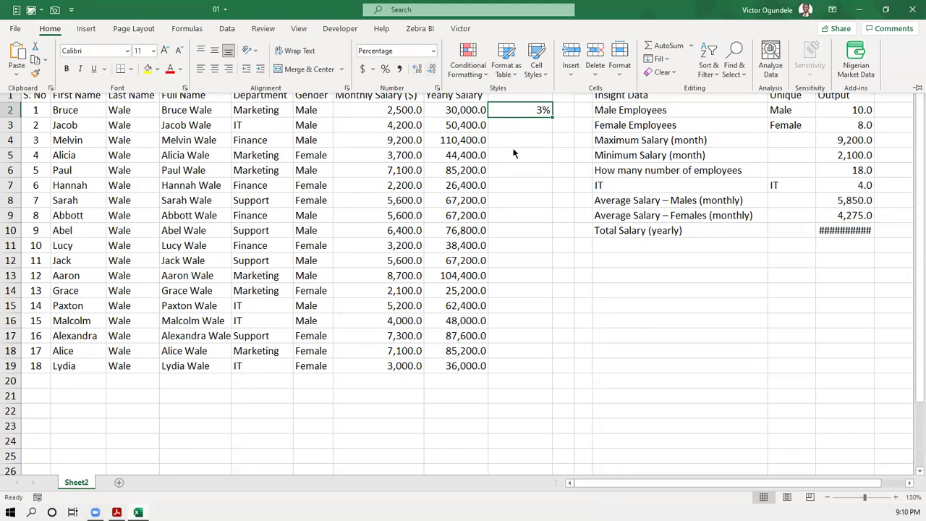
left_click(519, 110)
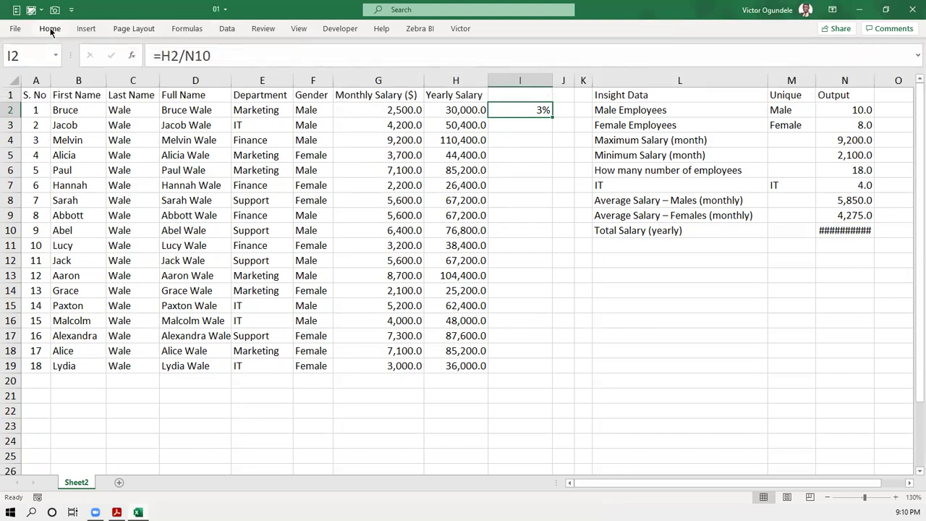
left_click(48, 29)
left_click(432, 69)
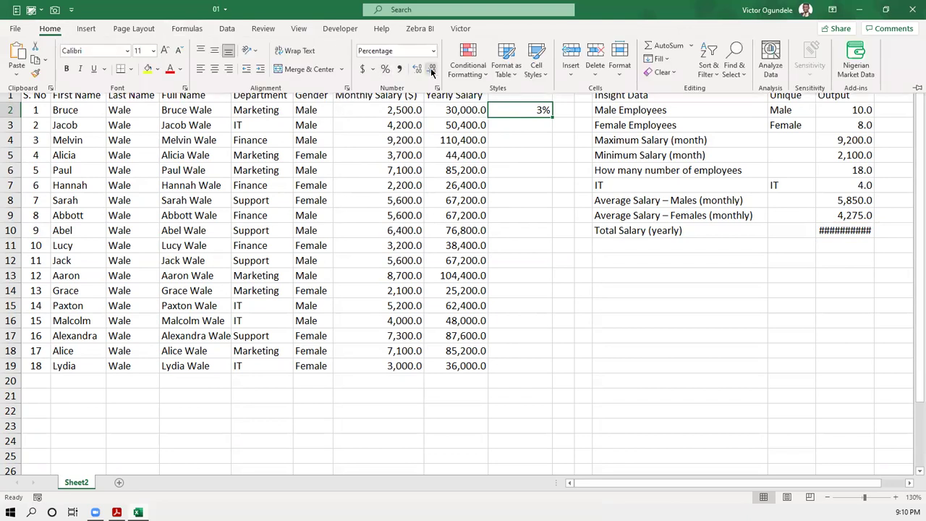
left_click(417, 70)
left_click(533, 128)
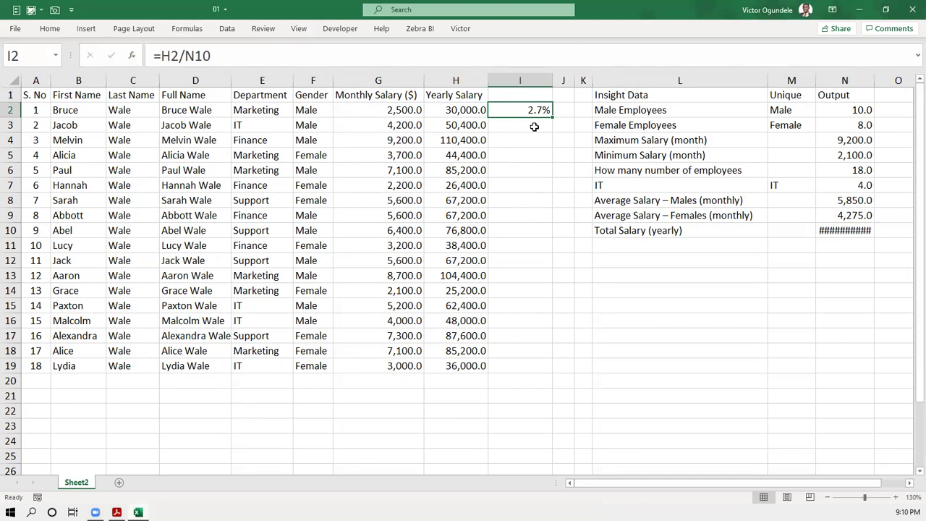
left_click(534, 127)
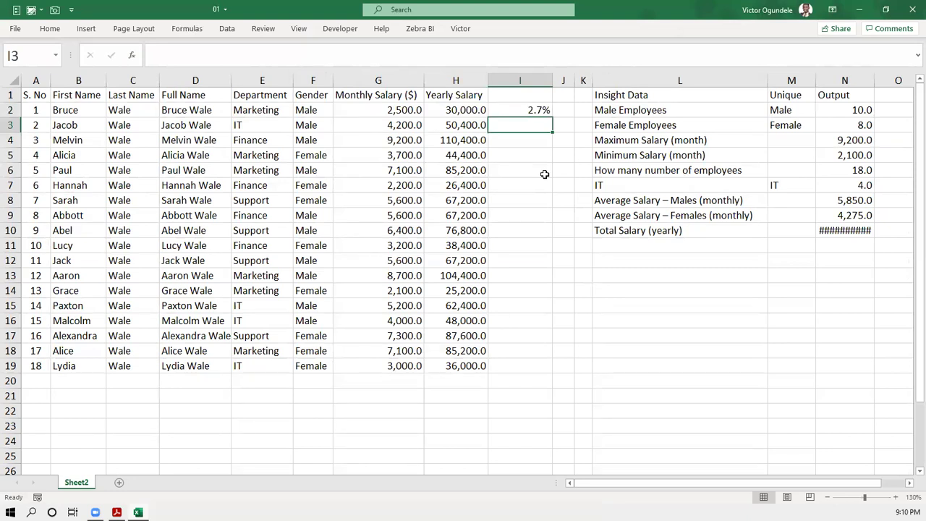
left_click(538, 110)
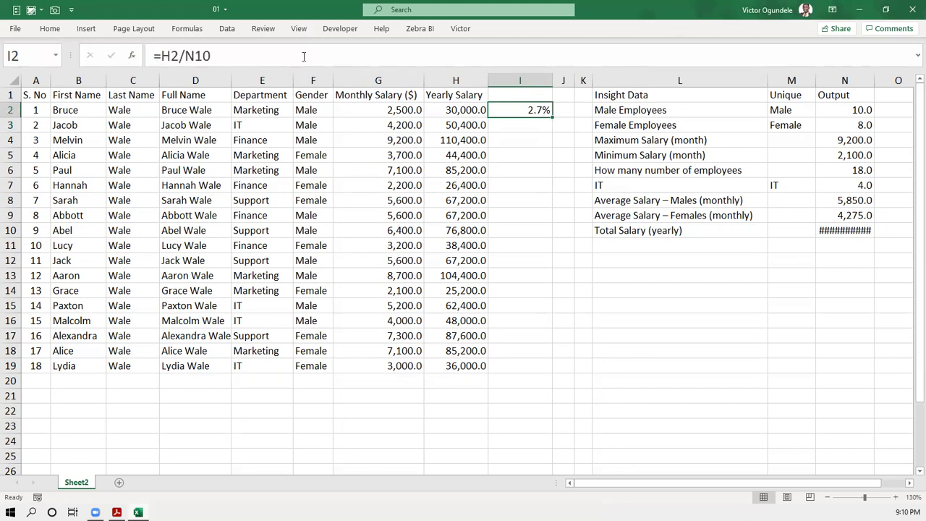
- Zoom the sheet from 130% to 160% so the salary table and percentage appear larger
left_click(57, 32)
left_click(523, 126)
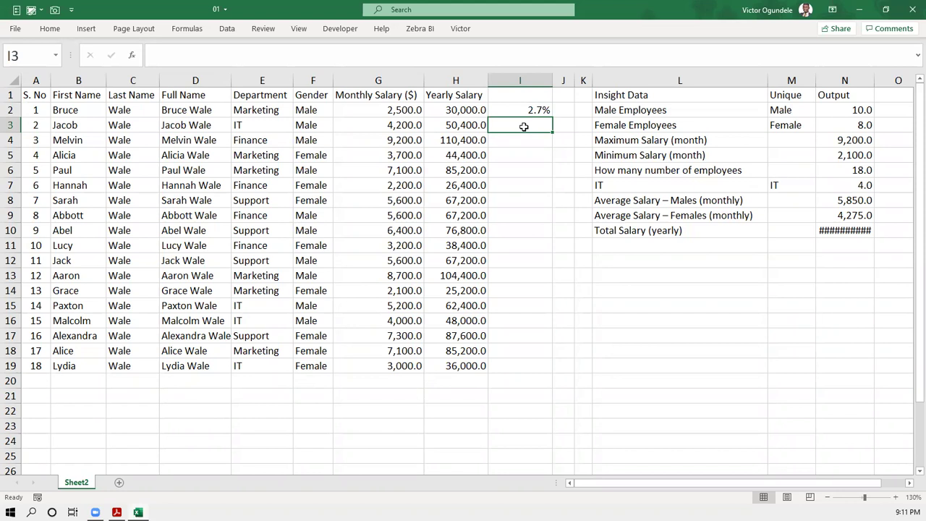
scroll(524, 127, "up", 1)
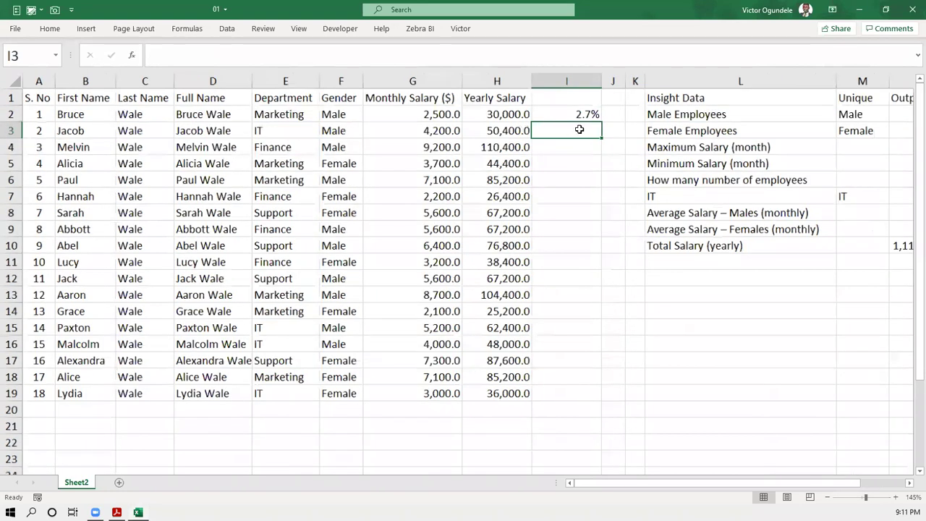
scroll(622, 115, "up", 1)
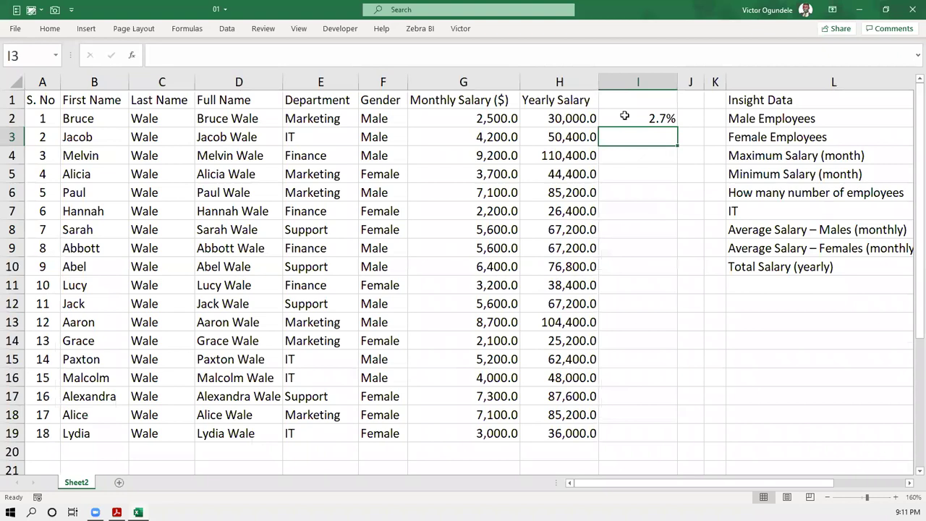
- Review the I2 share formula =H2/N10 and the H2 yearly salary formula
left_click(624, 116)
left_click(557, 117)
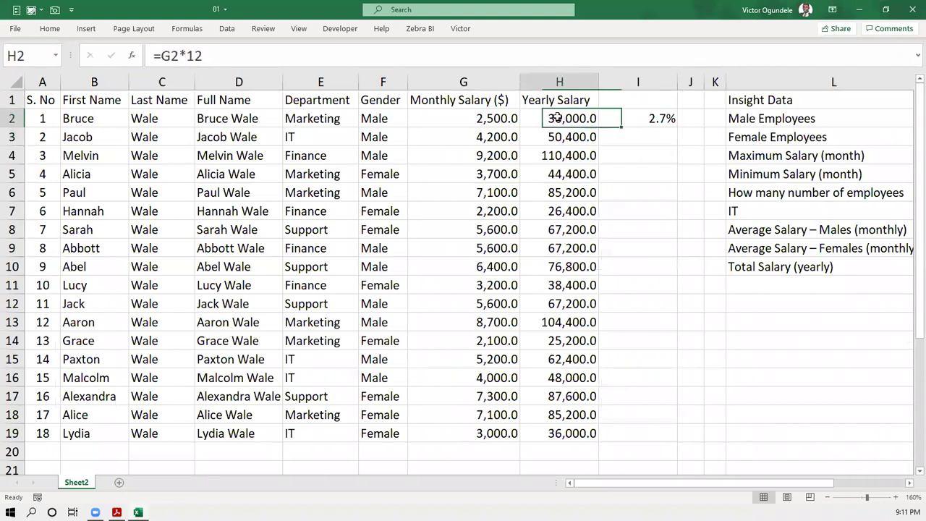
left_click(630, 118)
double_click(630, 118)
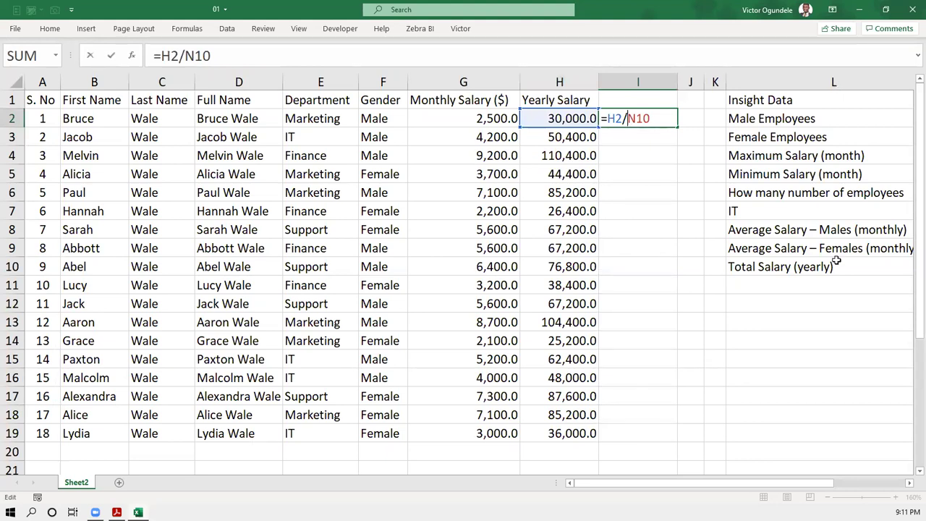
scroll(835, 261, "right", 1)
scroll(836, 260, "right", 2)
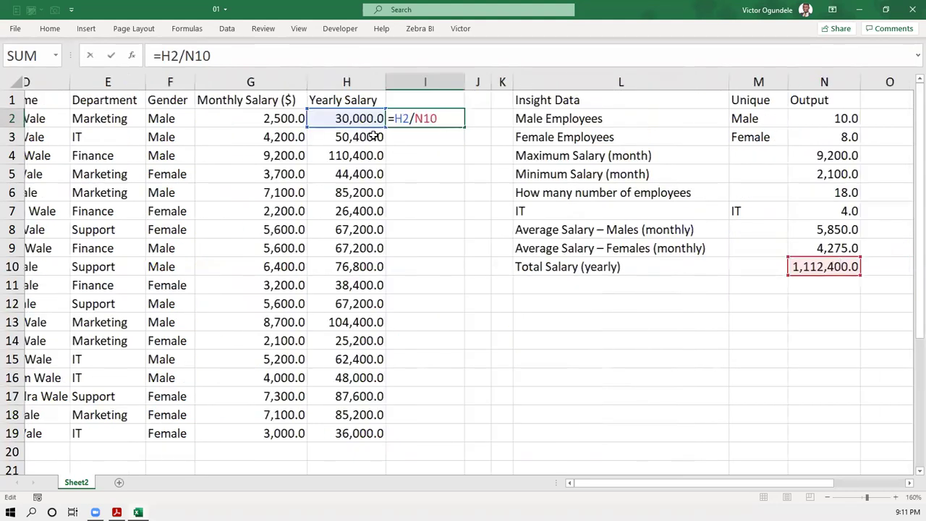
scroll(329, 129, "right", 1)
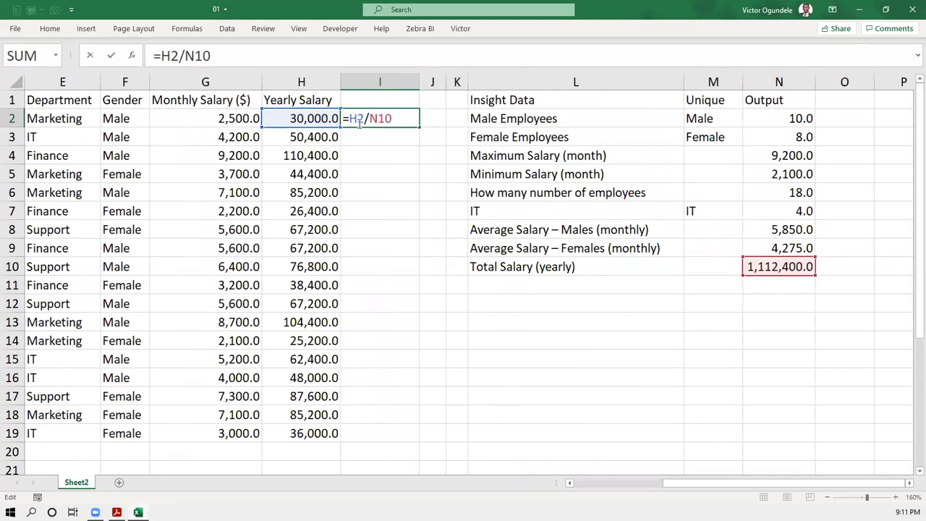
key("ctrl+Return")
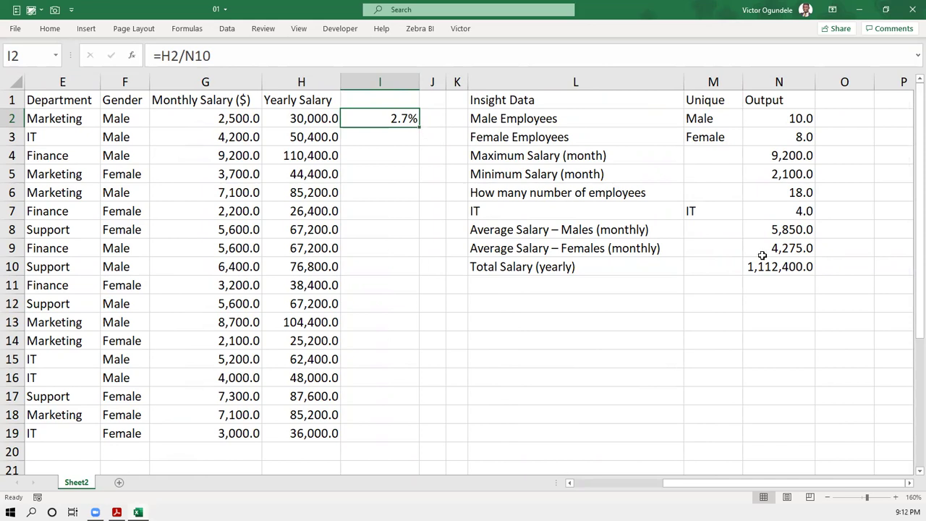
- Check the N10 total, then fill I2's formula down to row 19, producing #DIV/0! errors
left_click(364, 133)
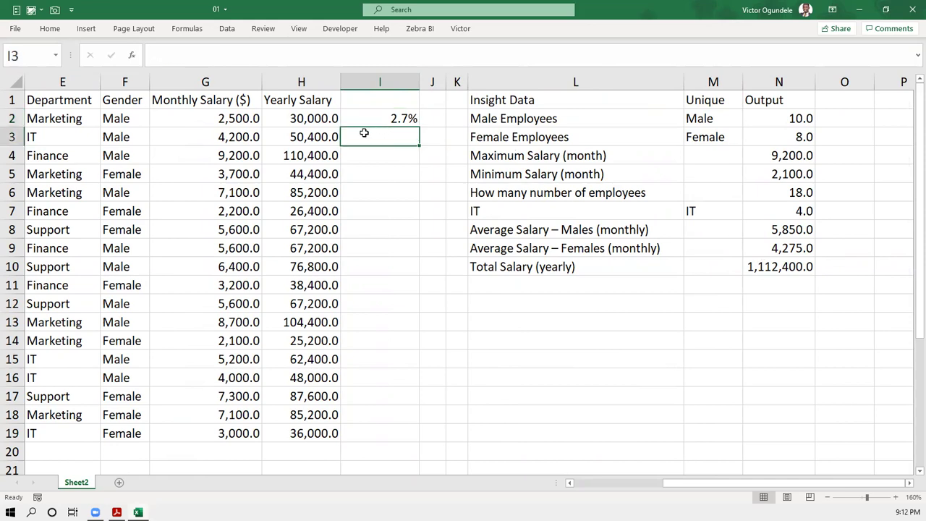
left_click(771, 267)
left_click(409, 119)
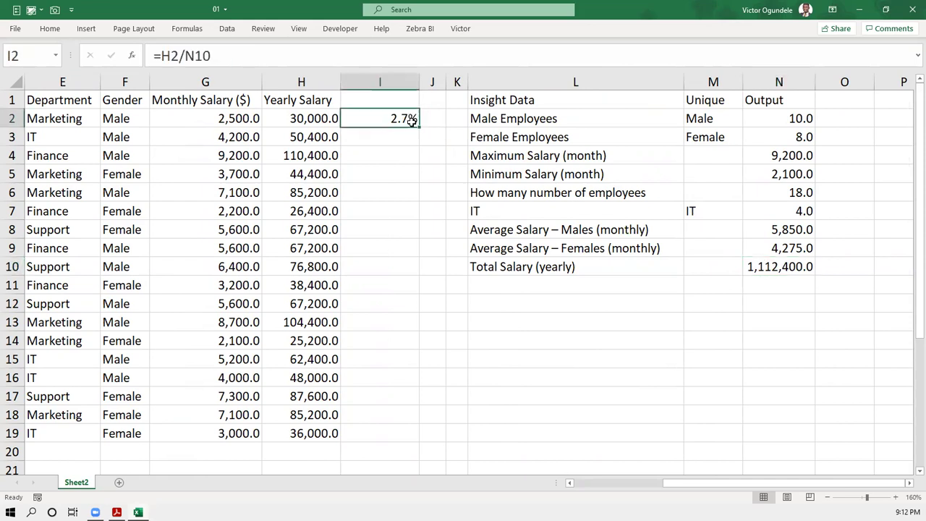
double_click(420, 128)
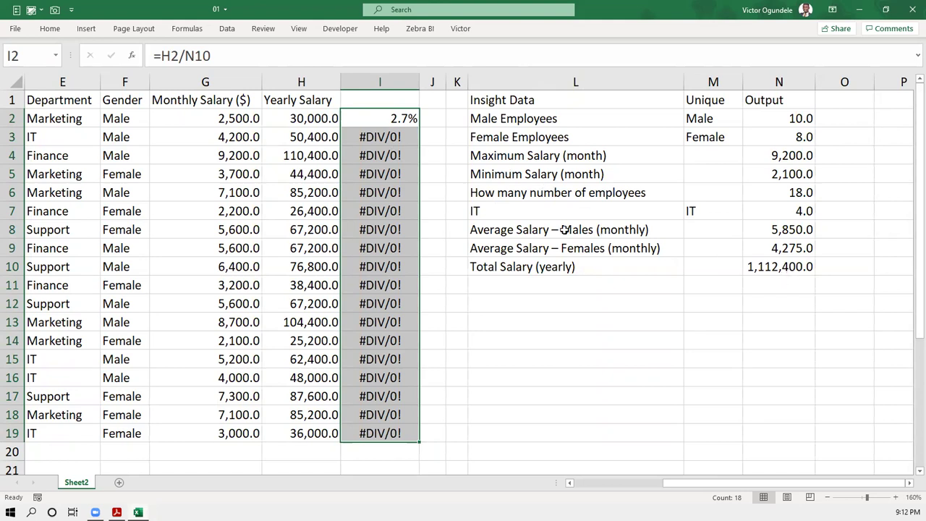
- Undo the #DIV/0! autofill and reopen I2's =H2/N10 formula for editing
key("ctrl+z")
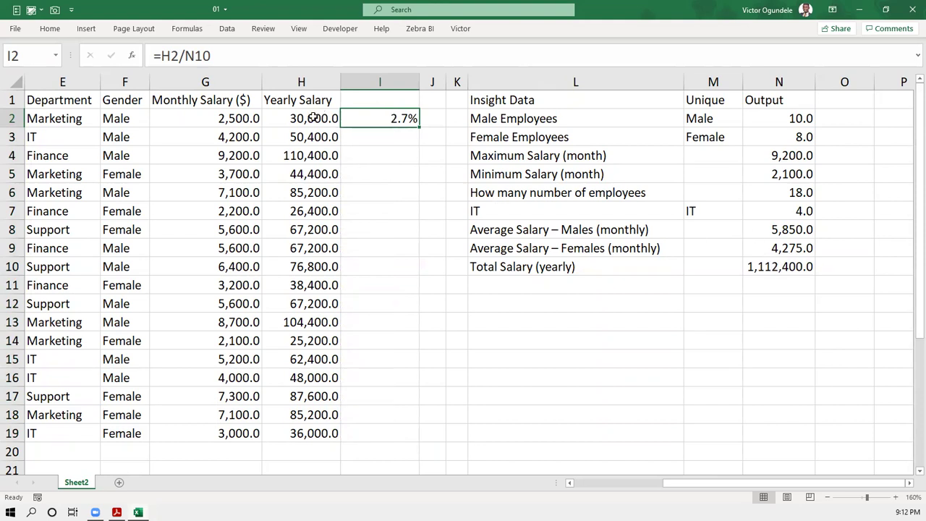
double_click(388, 111)
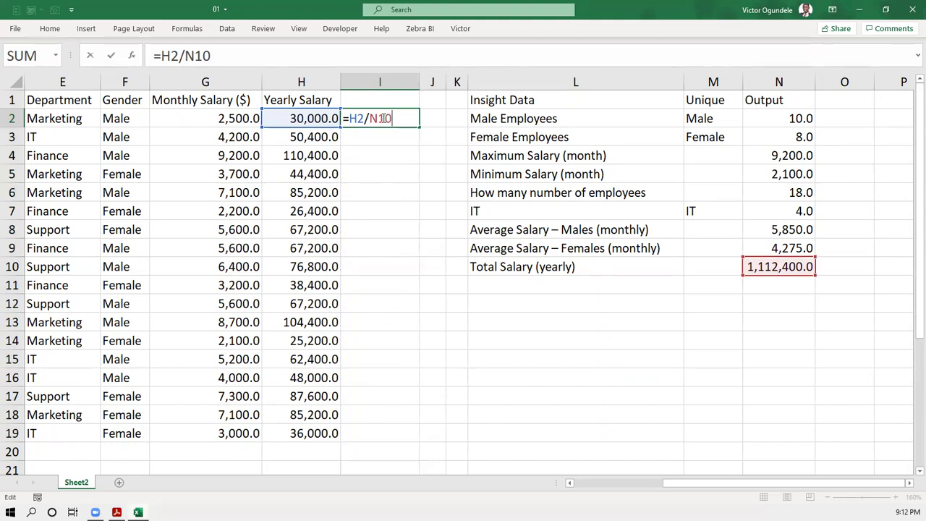
- Change I2's formula to =H2/$N$10 so the total salary reference stays fixed
key("F4")
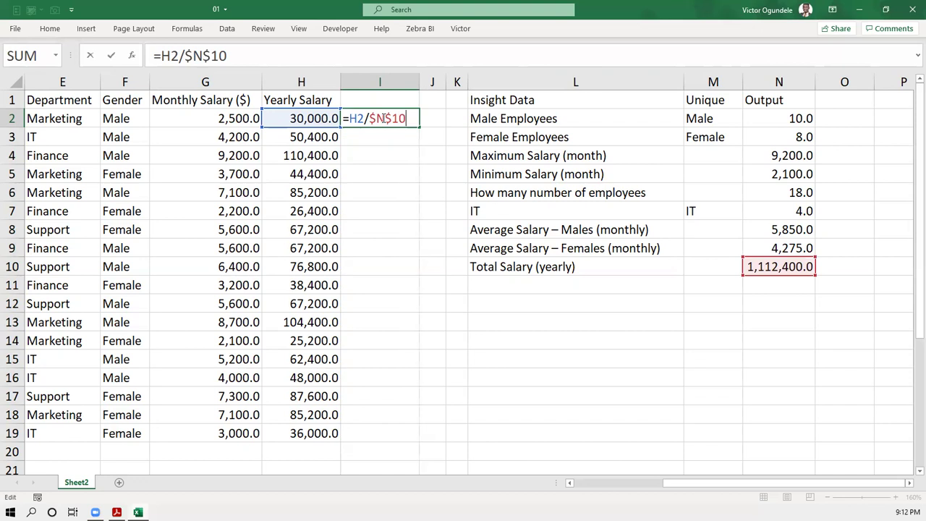
key("F4")
key("F4")
key("F4")
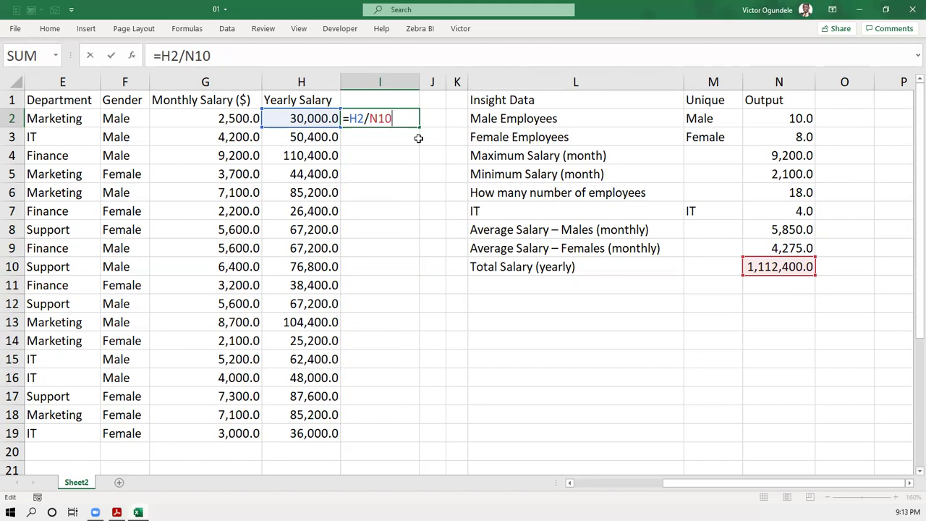
key("F4")
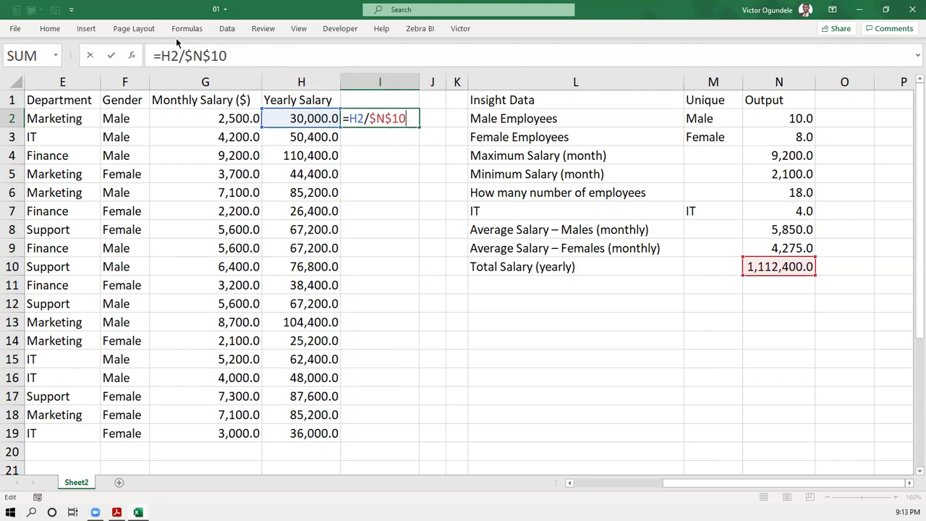
key("ctrl+Return")
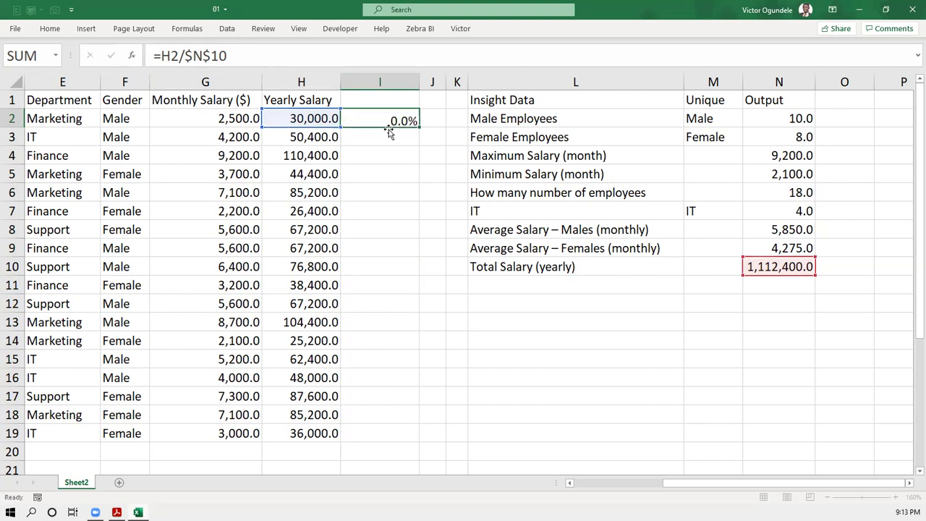
- Fill the share formula down to I19 and verify rows 14–18 divide by $N$10
double_click(417, 126)
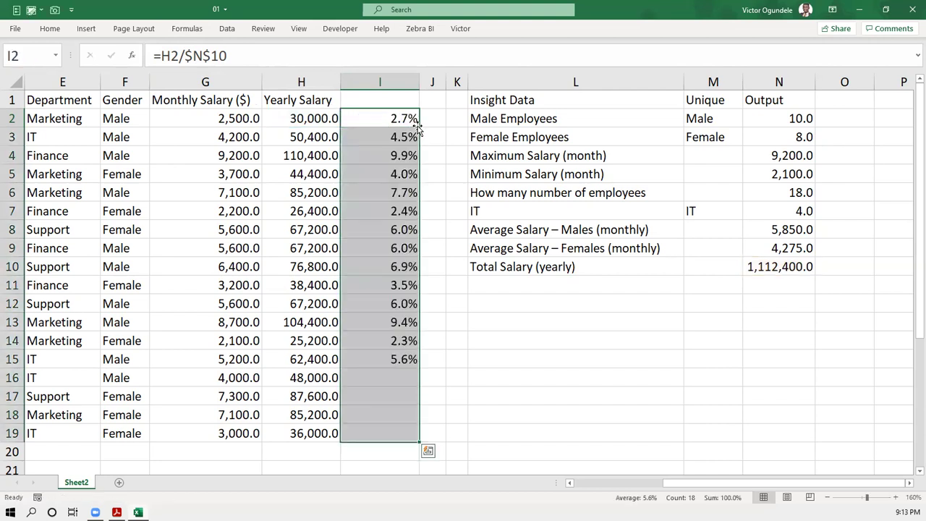
double_click(398, 414)
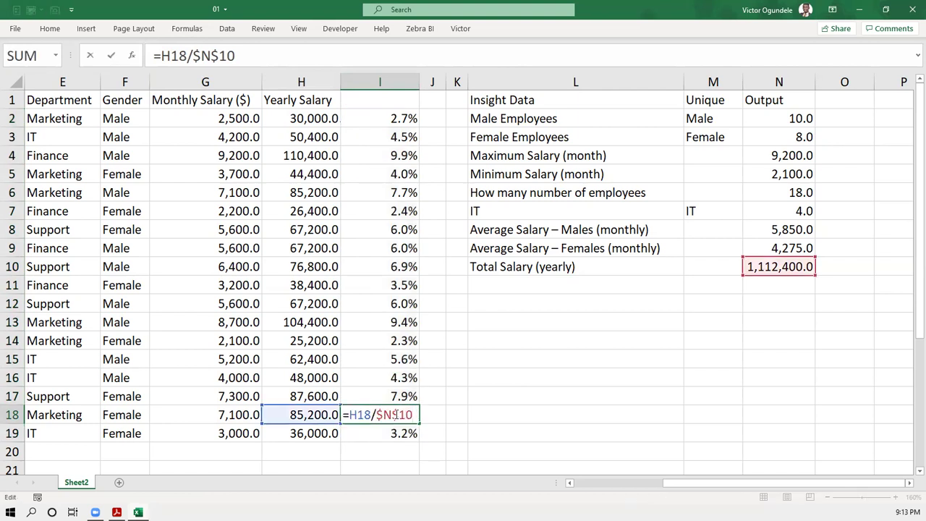
key("Escape")
key("Up")
key("F2")
key("Escape")
key("Up")
key("F2")
key("Escape")
key("Up")
key("Up")
key("F2")
key("Escape")
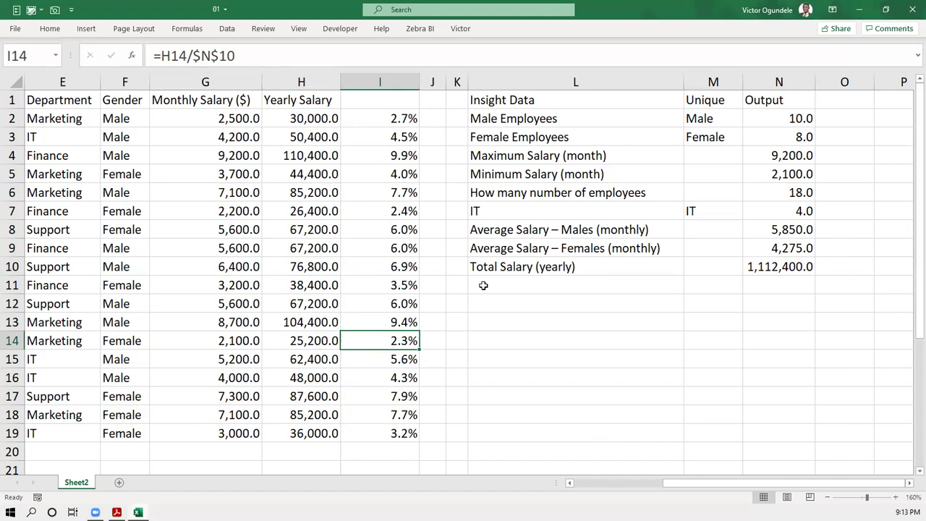
- Enter the header '%age of Total Salary' in I1 and AutoFit column I
left_click(376, 99)
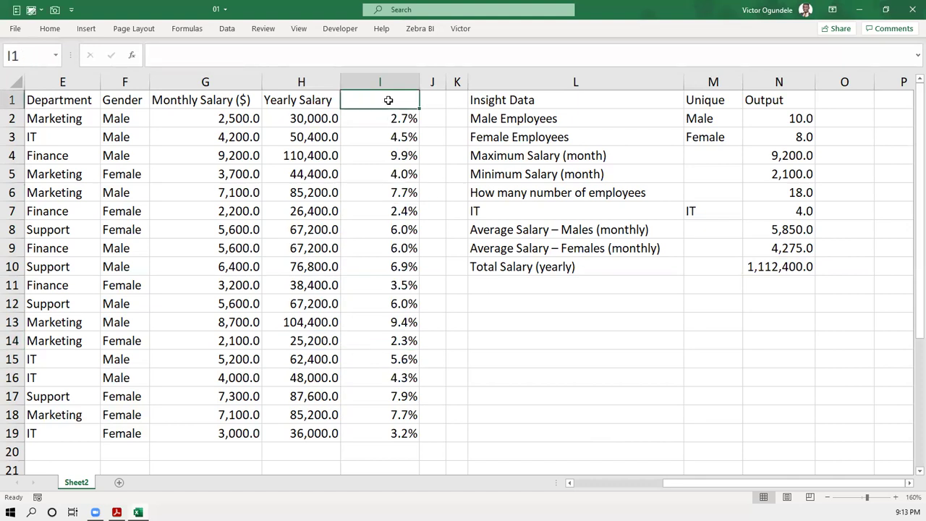
type("%age o")
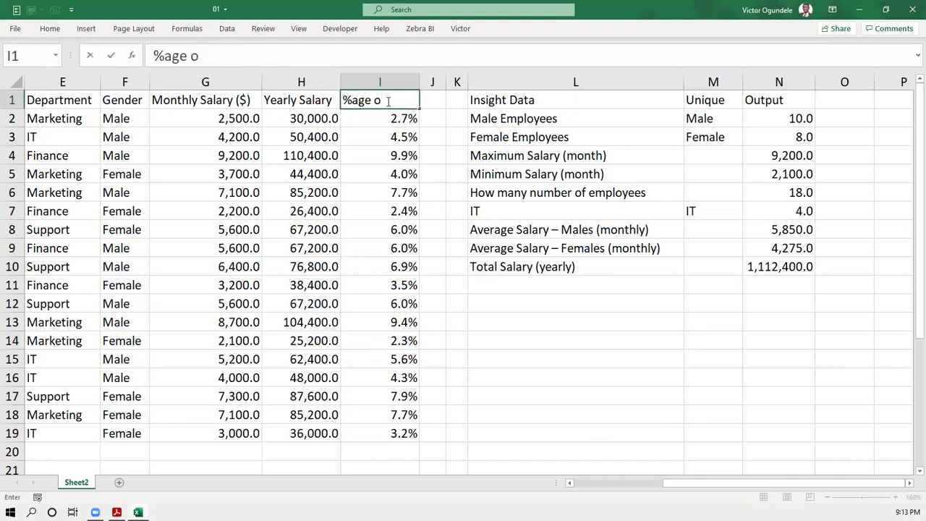
type("f Total")
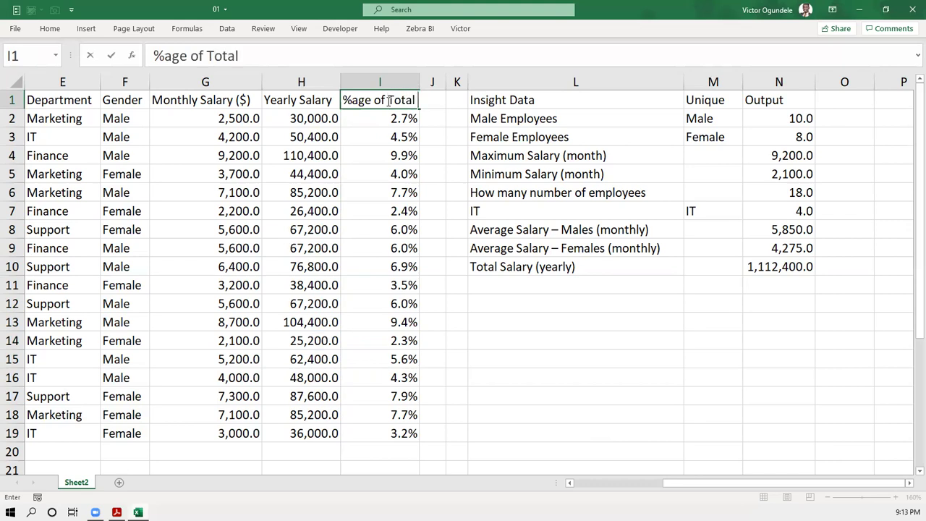
type(" Salary")
key("ctrl+Return")
key("alt+h")
key("o")
key("i")
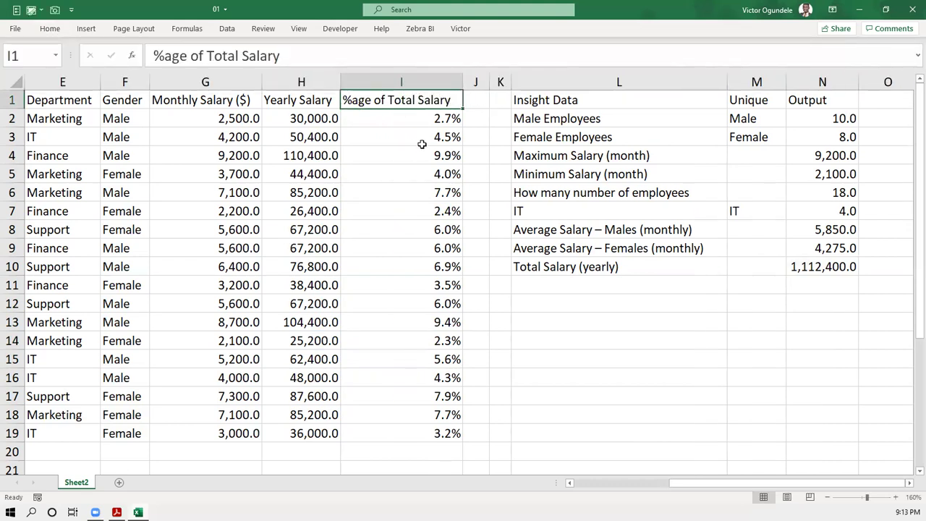
- Correct the header to '% of Total Salary' and narrow column I to fit
left_click(190, 55)
key("BackSpace")
key("BackSpace")
key("BackSpace")
key("BackSpace")
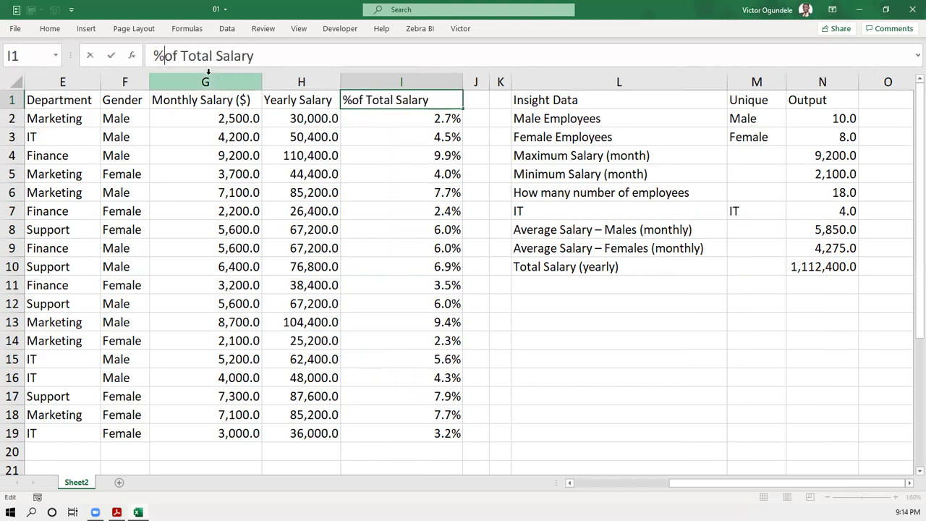
key("Return")
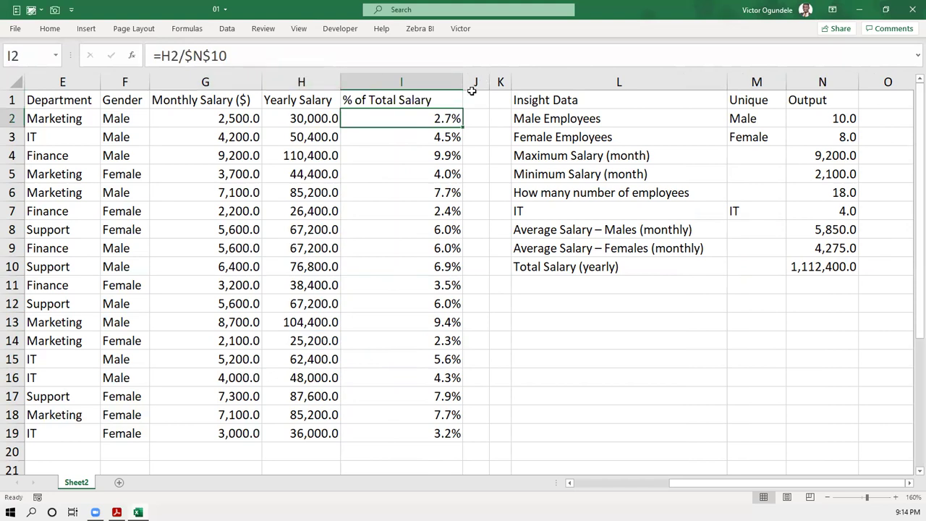
left_click_drag(460, 80, 438, 80)
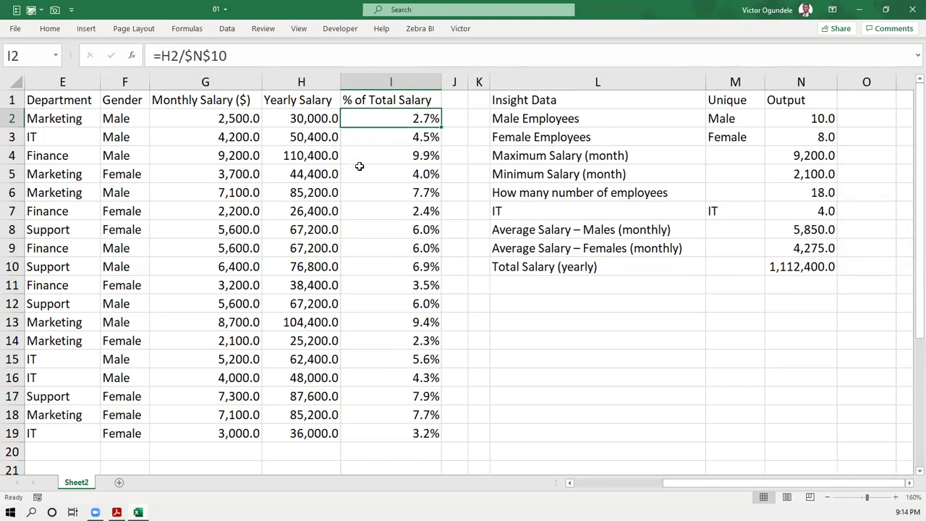
scroll(359, 167, "left", 3)
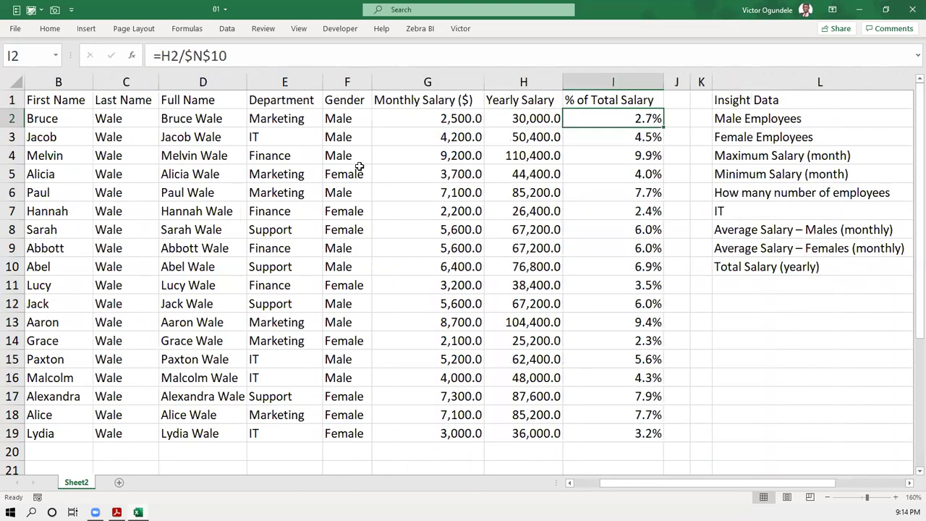
scroll(134, 172, "right", 2)
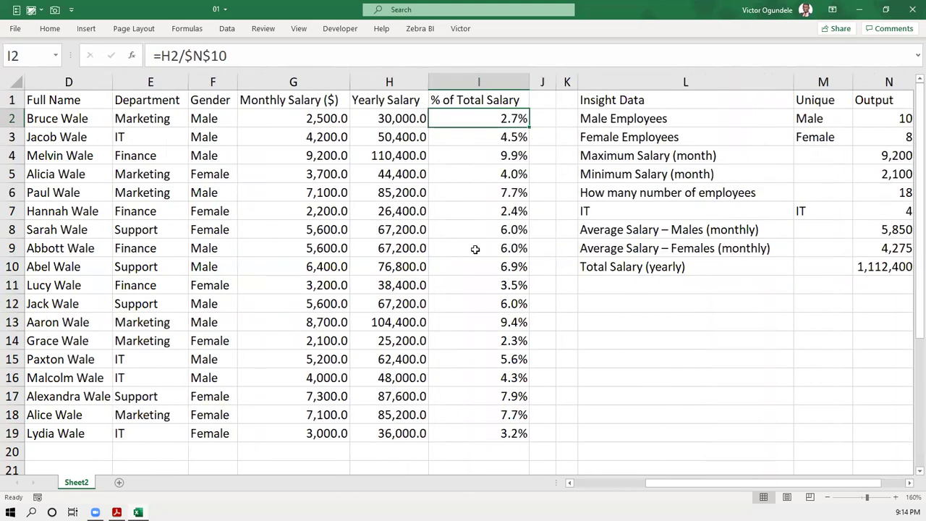
left_click(165, 175)
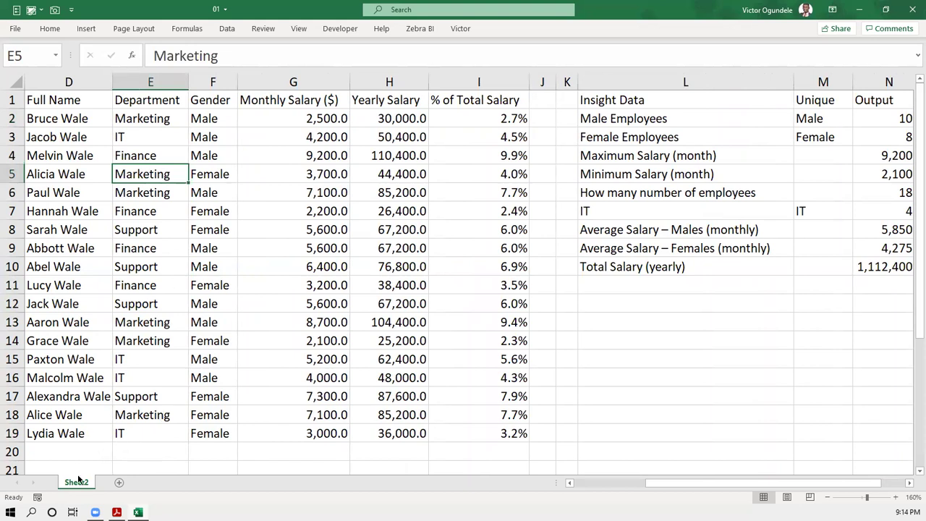
left_click(620, 321)
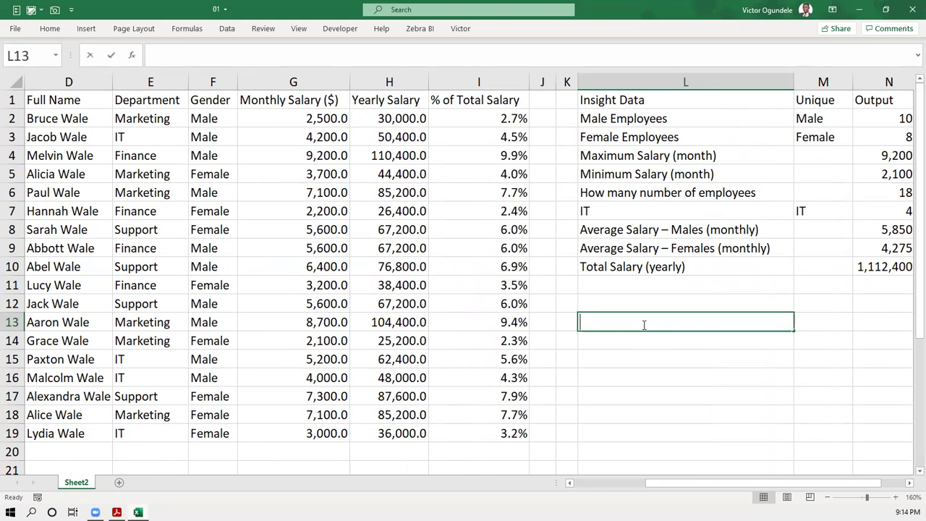
type("Data Worksheet")
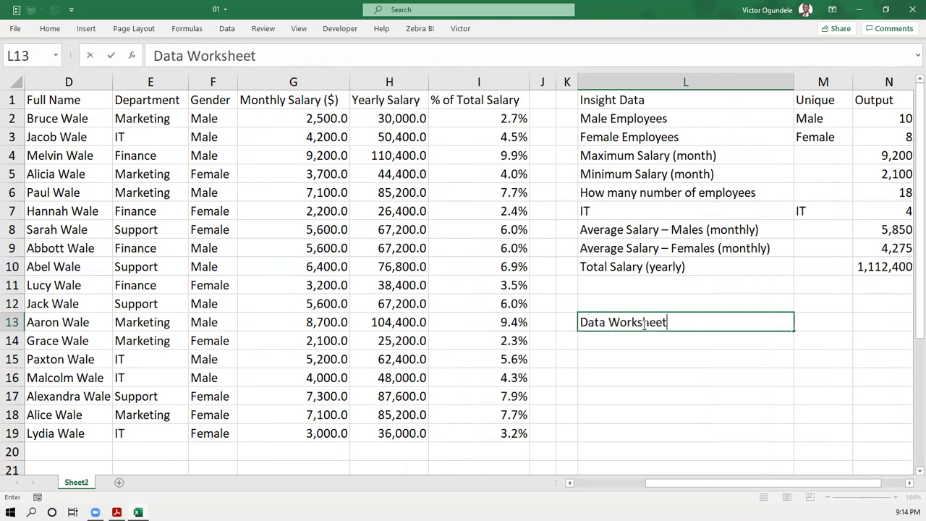
left_click(643, 323)
key("Delete")
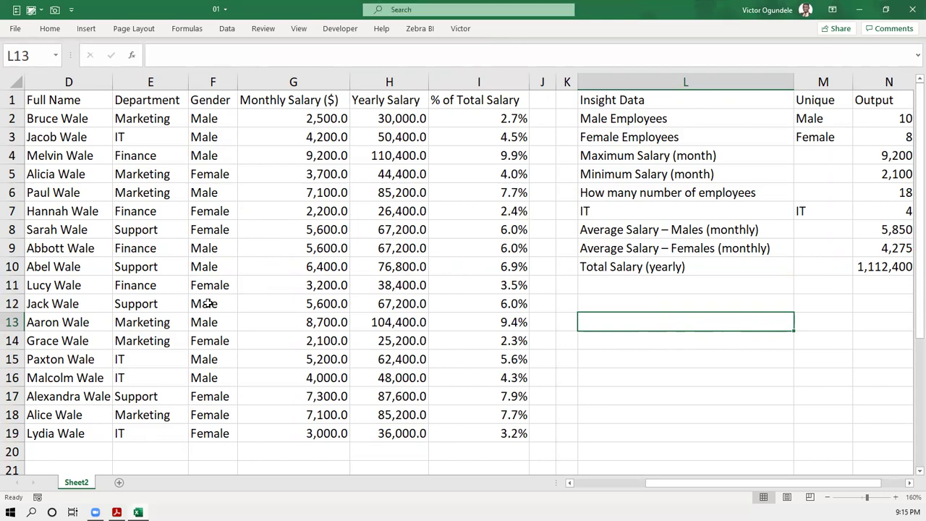
left_click_drag(919, 257, 909, 465)
scroll(477, 351, "down", 4)
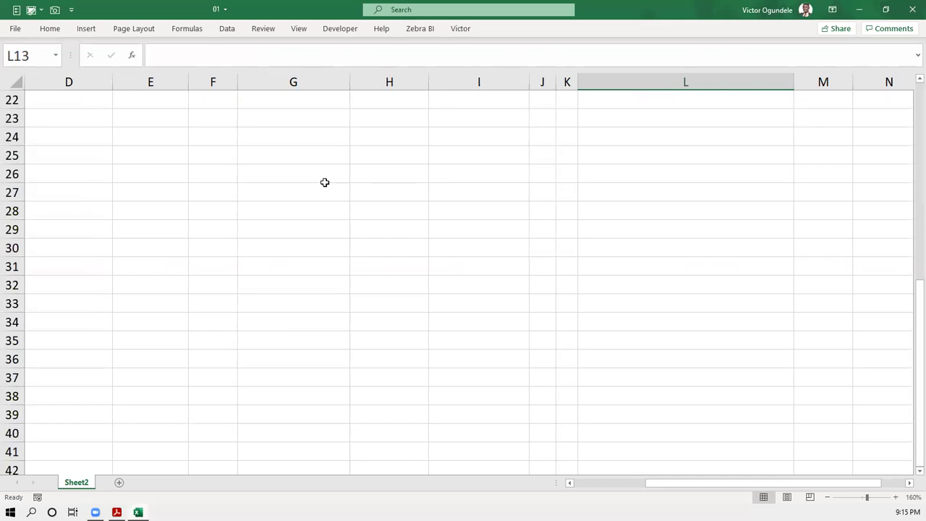
type("t")
type("Data")
type(" workshe")
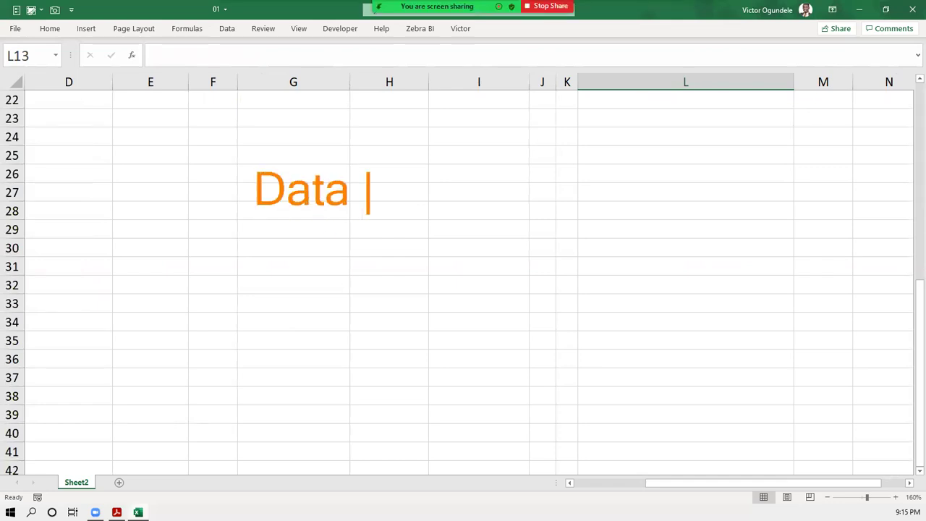
type("et")
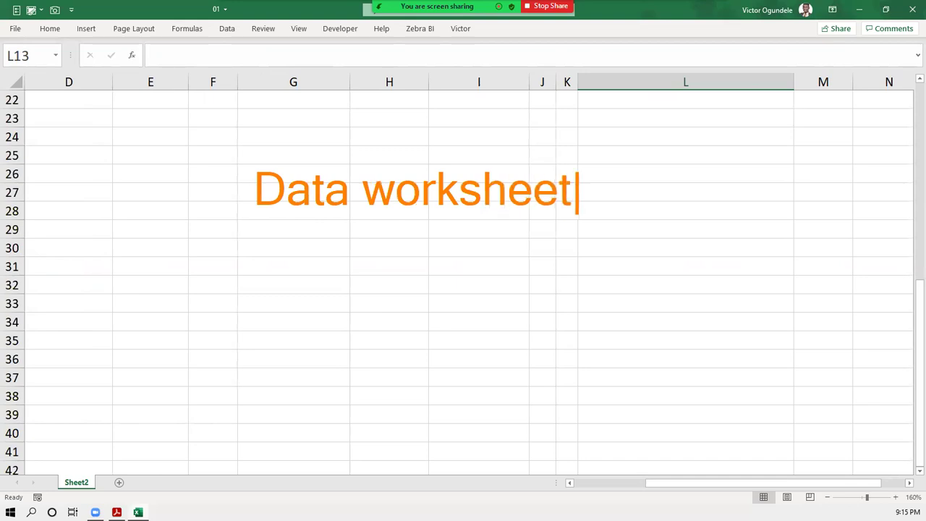
key("Return")
type("on")
key("BackSpace")
key("BackSpace")
type("on")
key("BackSpace")
key("BackSpace")
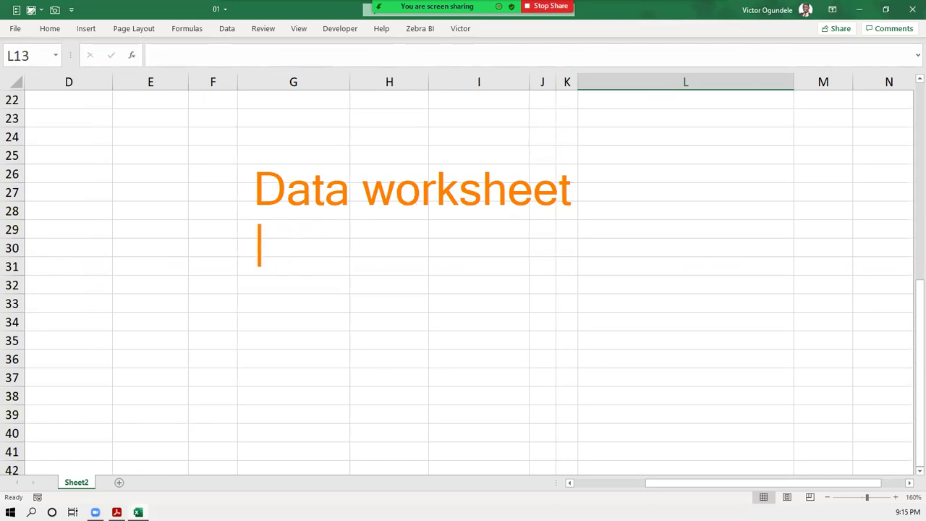
type("CONT")
key("BackSpace")
key("BackSpace")
key("BackSpace")
type("ontro")
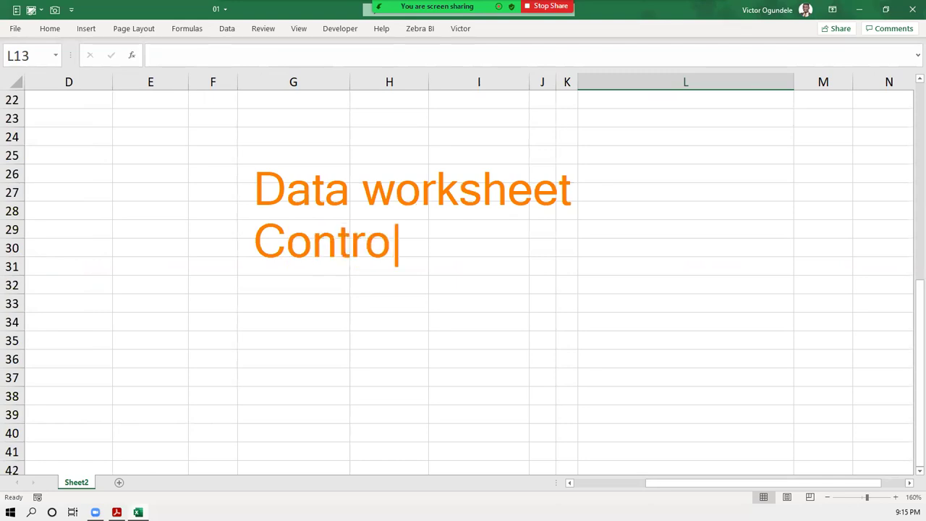
type("l worksheet")
key("Return")
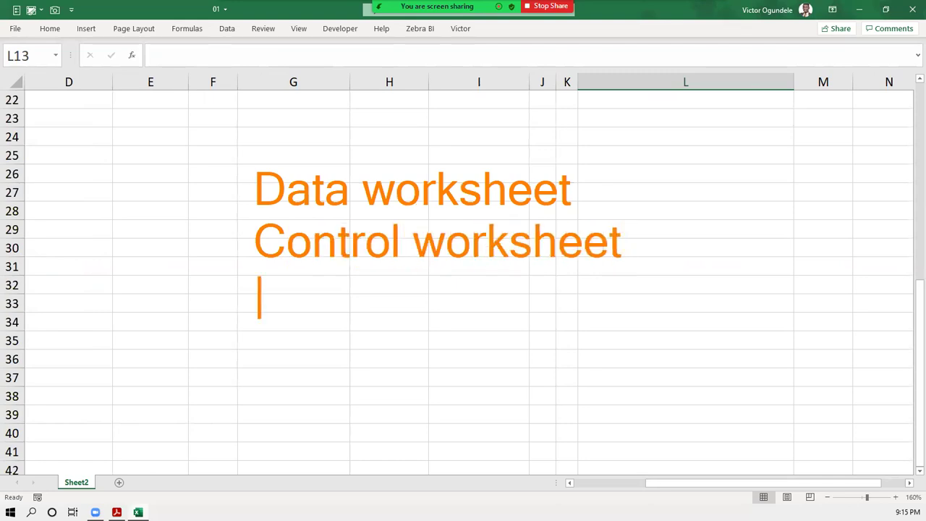
type("Ou")
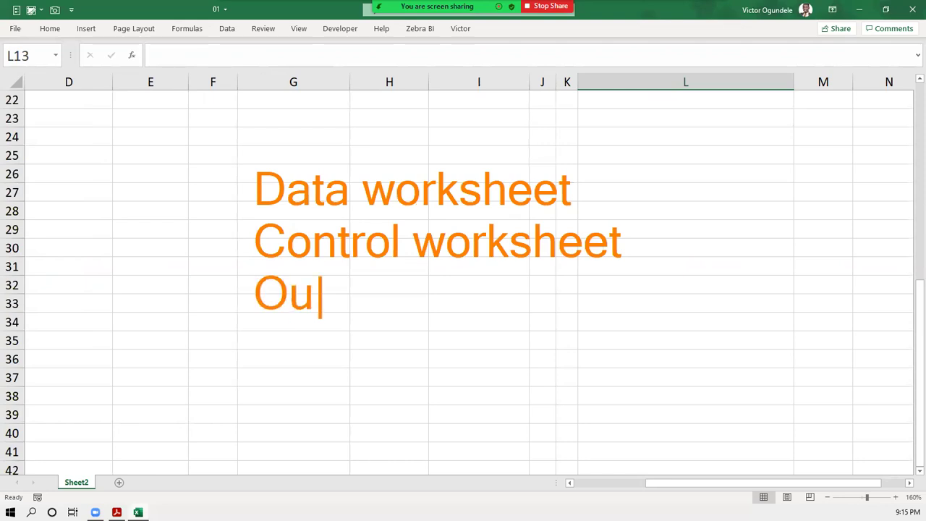
type("tput w")
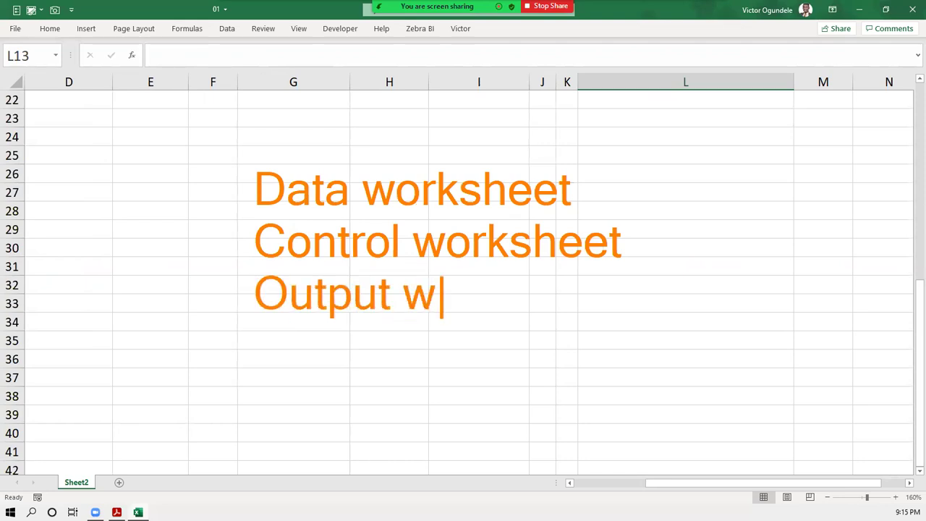
type("orksheet")
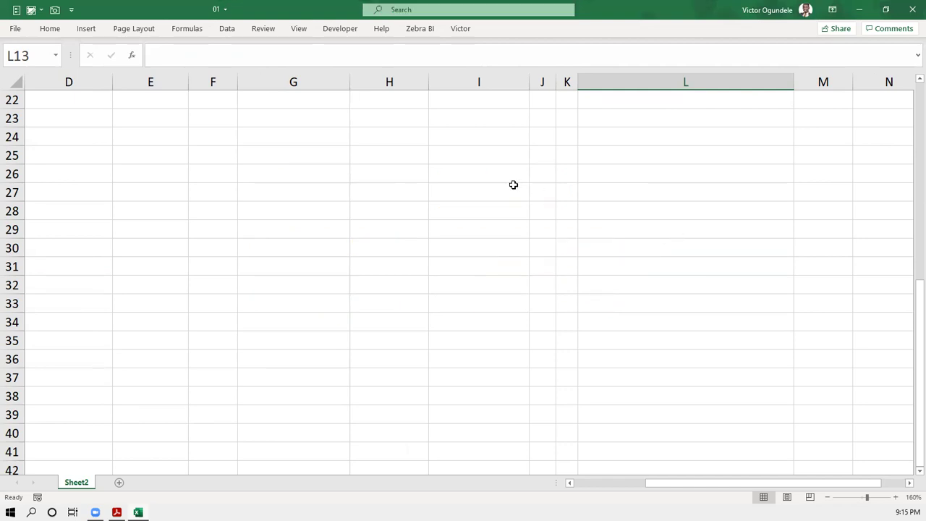
scroll(512, 185, "down", 1, "ctrl")
scroll(405, 185, "down", 1, "ctrl")
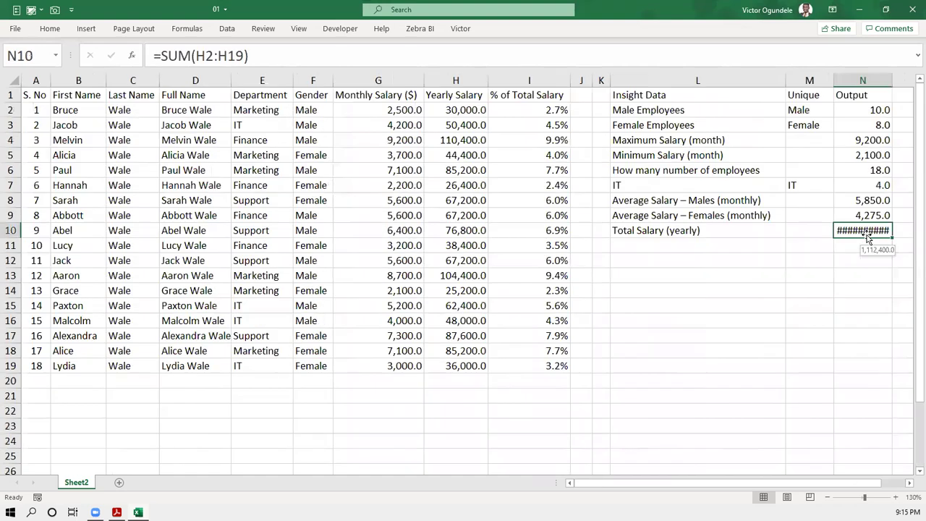
- AutoFit column N so the 1,112,400.0 total shows, then select the labels in L2:L10
left_click(868, 232)
key("alt+h")
key("o")
key("i")
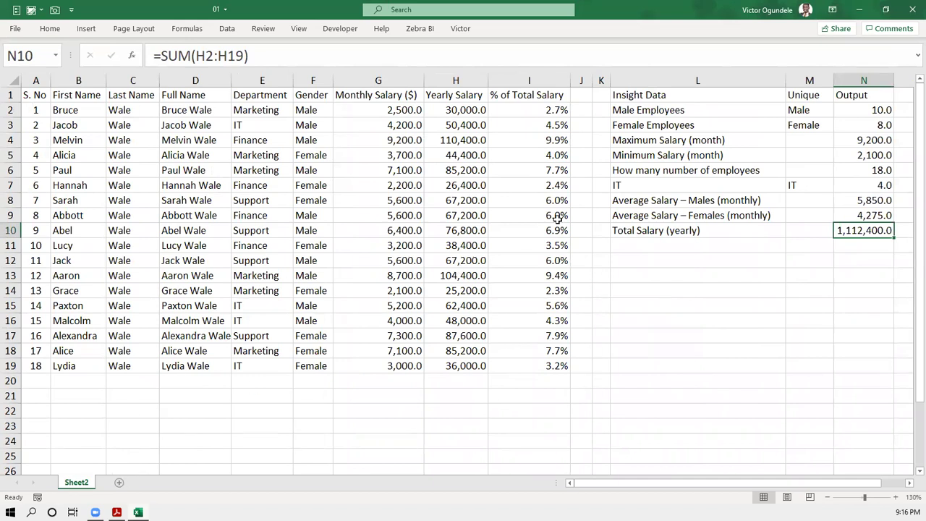
left_click(627, 95)
left_click_drag(632, 114, 633, 229)
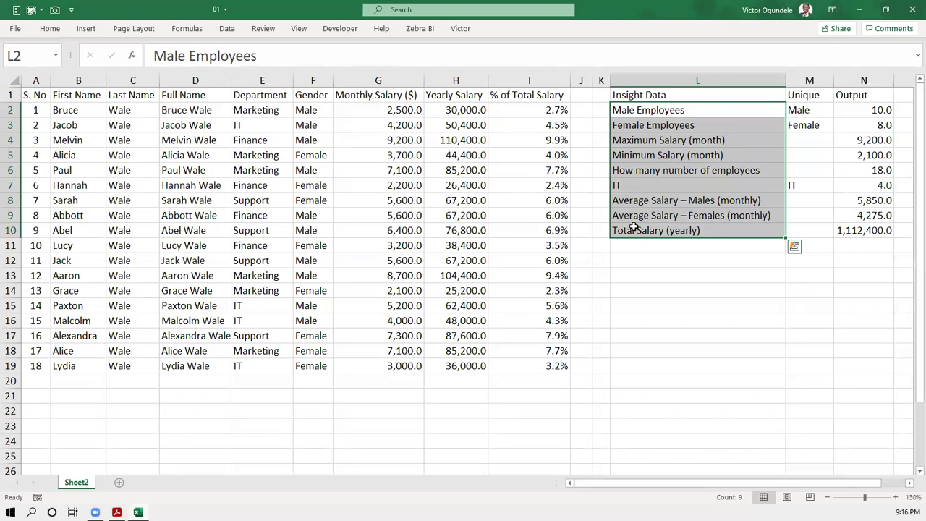
- Paste the nine L2:L10 labels into A1 of a new sheet and AutoFit column A
key("ctrl+c")
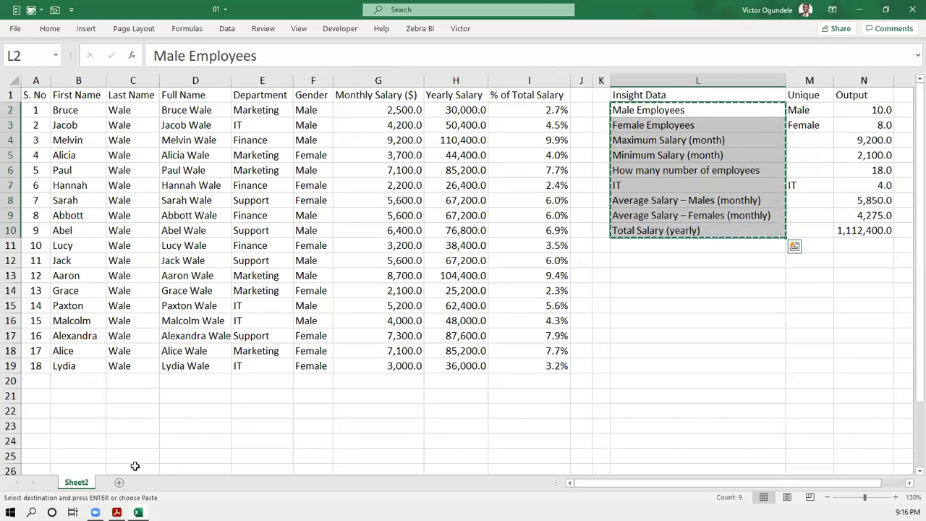
left_click(121, 483)
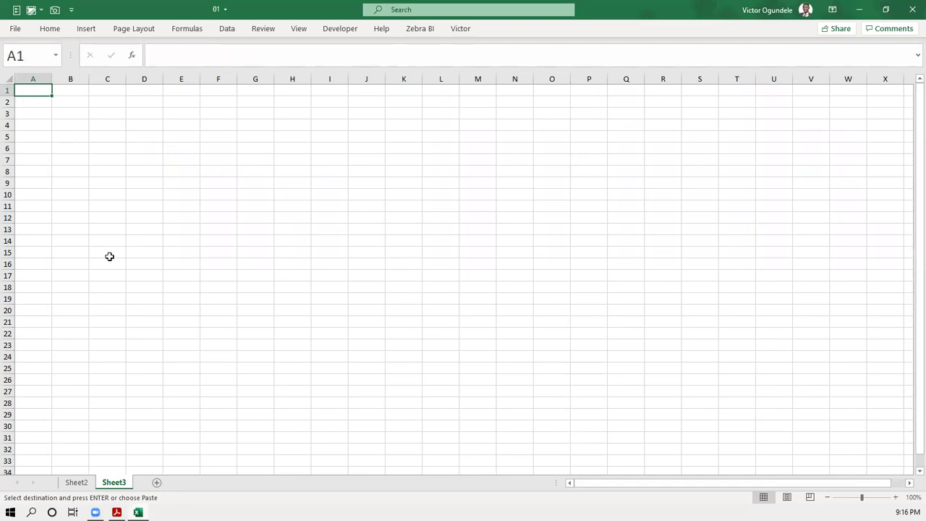
key("ctrl+v")
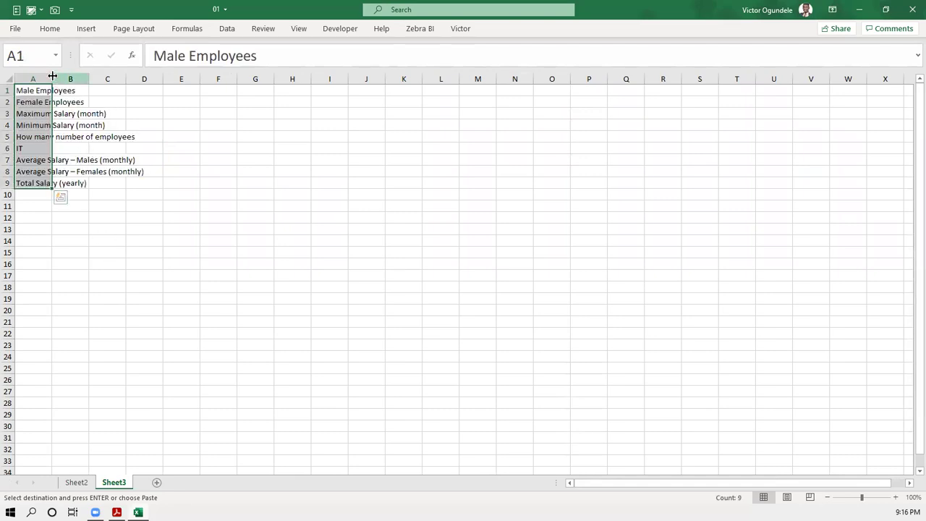
double_click(51, 75)
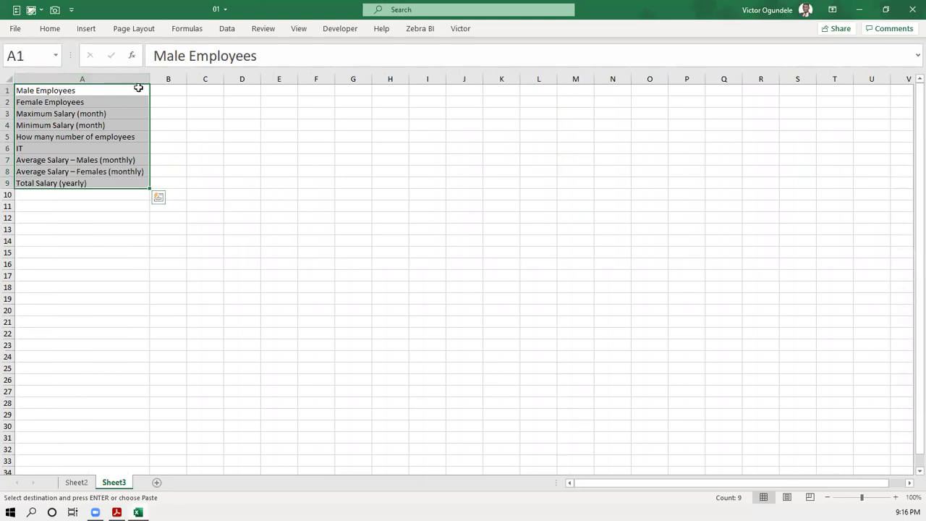
left_click(168, 94)
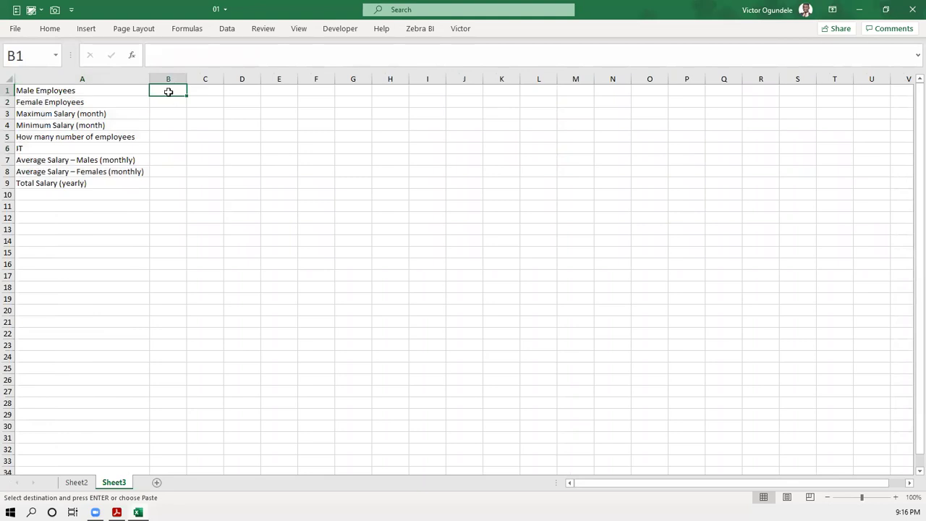
- Rename the new sheet to 'Control'
double_click(110, 483)
type("01")
key("BackSpace")
key("BackSpace")
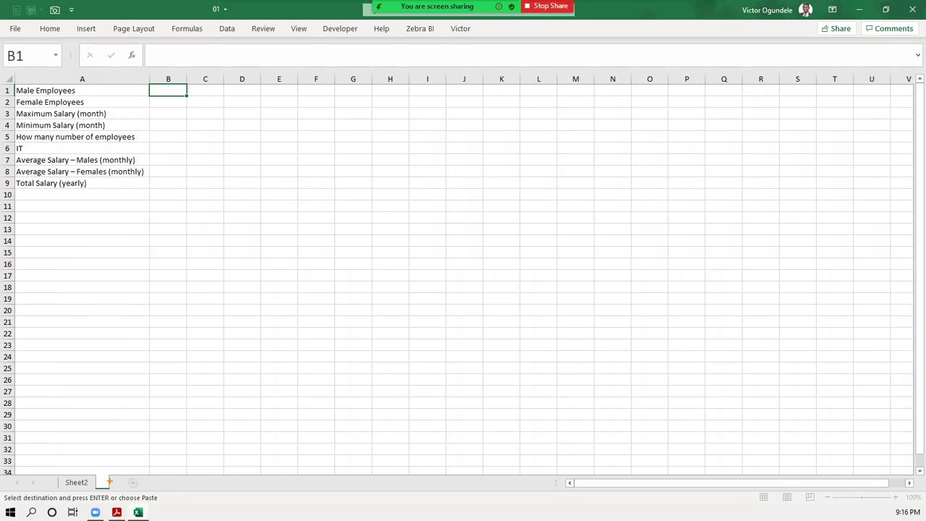
type("C")
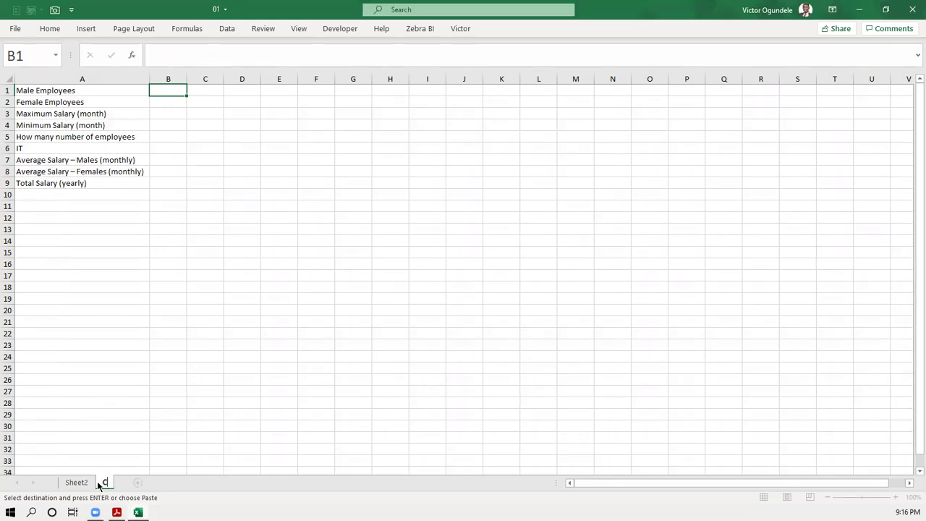
type("ontrol")
left_click(73, 481)
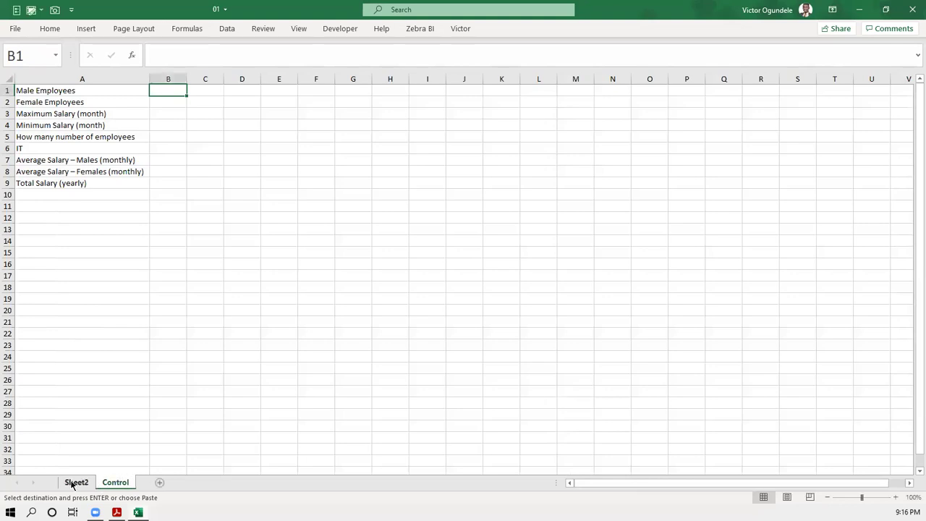
- Rename Sheet2 to 'Data' and return to the Control sheet
double_click(73, 481)
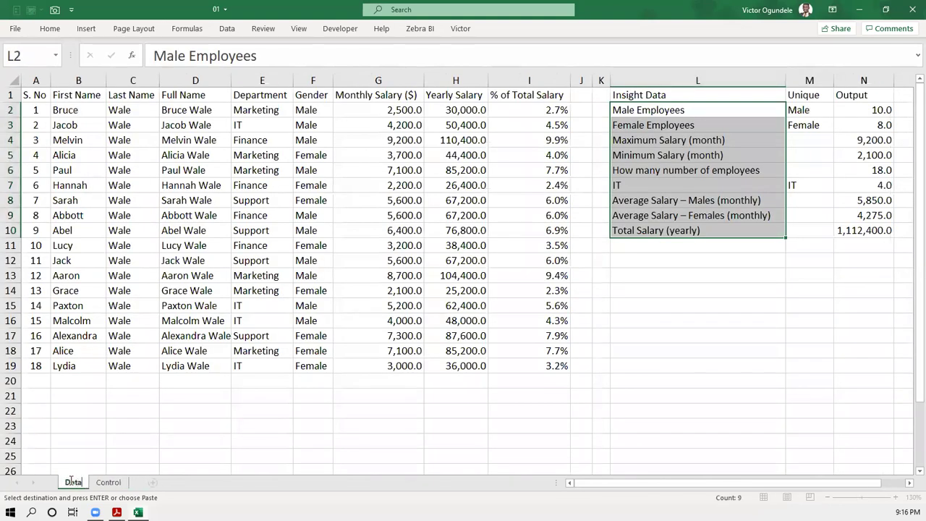
type("Data")
key("Return")
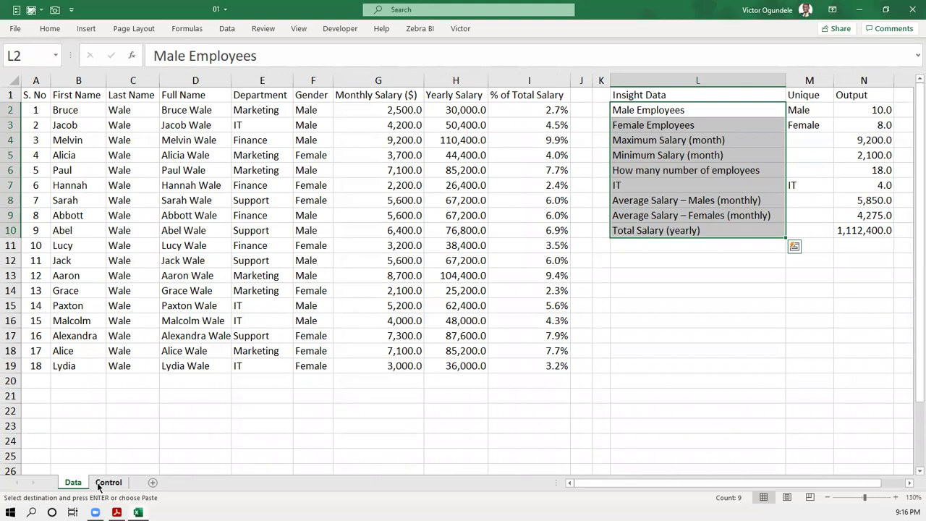
left_click(99, 486)
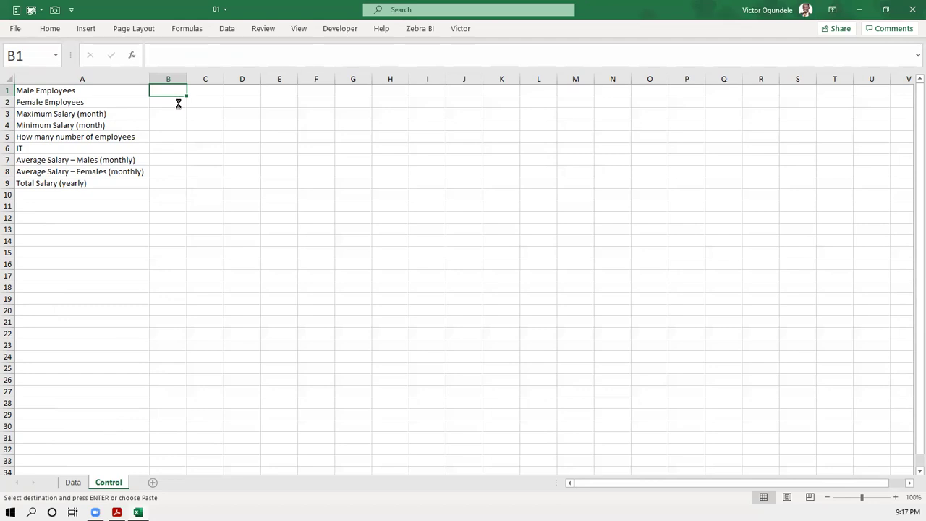
- Copy M1:N10 from the Data sheet into B1 of Control and widen column C
scroll(178, 102, "up", 4, "ctrl")
scroll(178, 102, "up", 2, "ctrl")
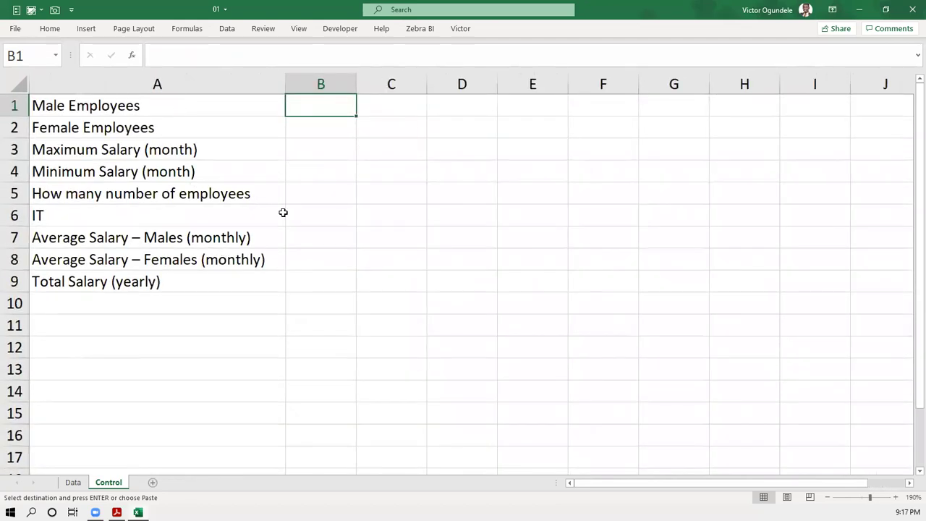
left_click(73, 483)
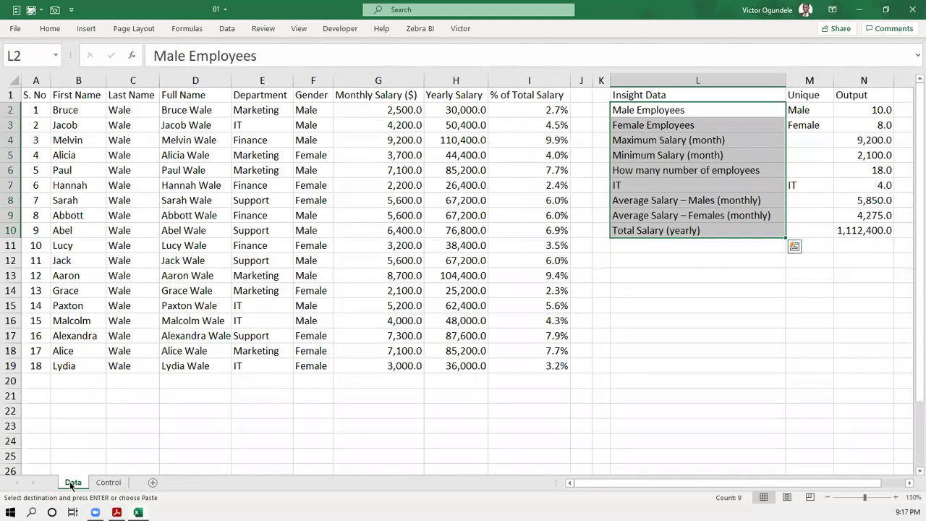
left_click(805, 111)
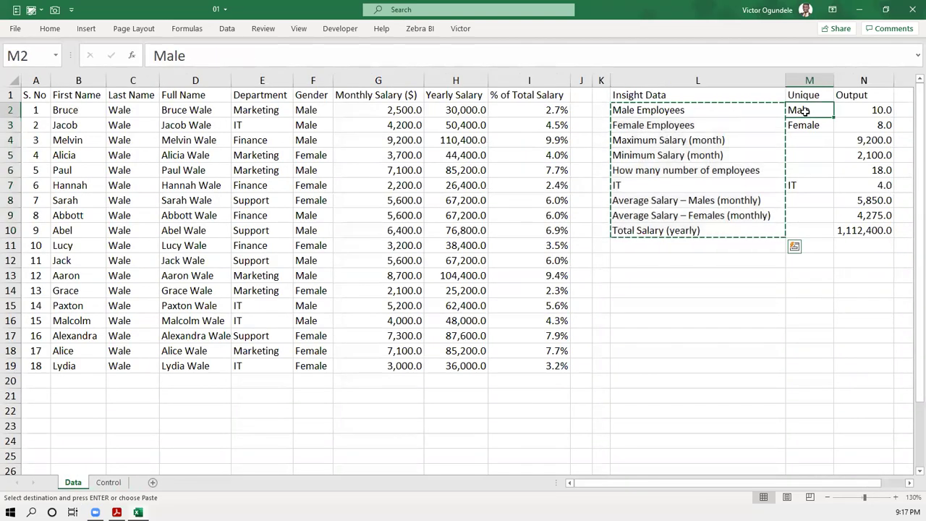
left_click_drag(804, 94, 868, 229)
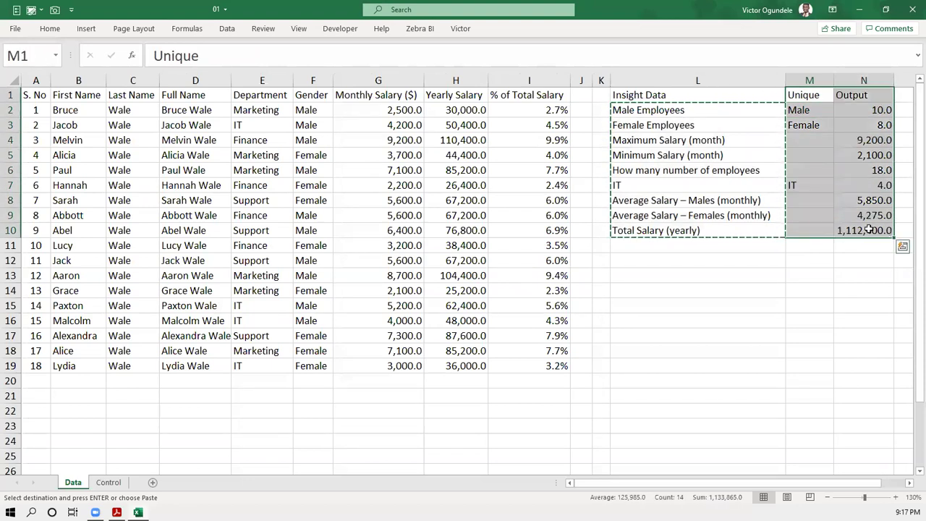
key("ctrl+c")
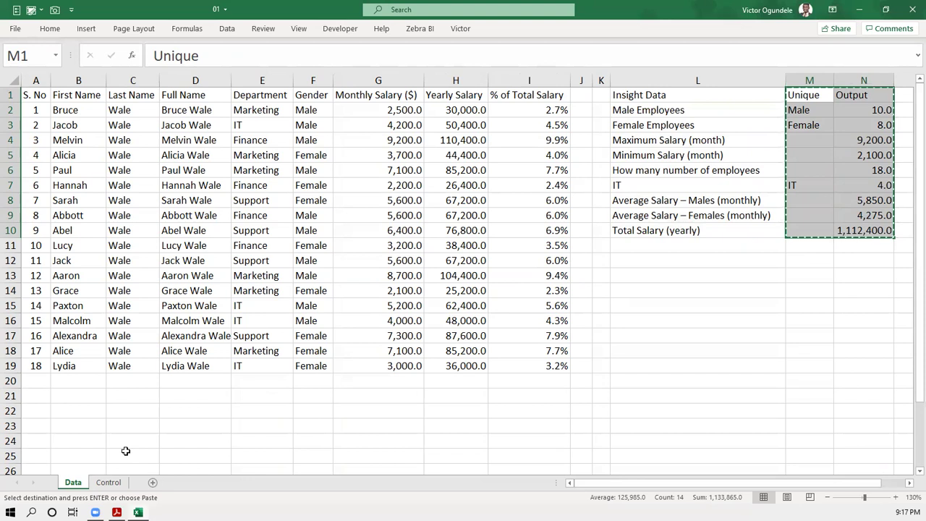
left_click(108, 482)
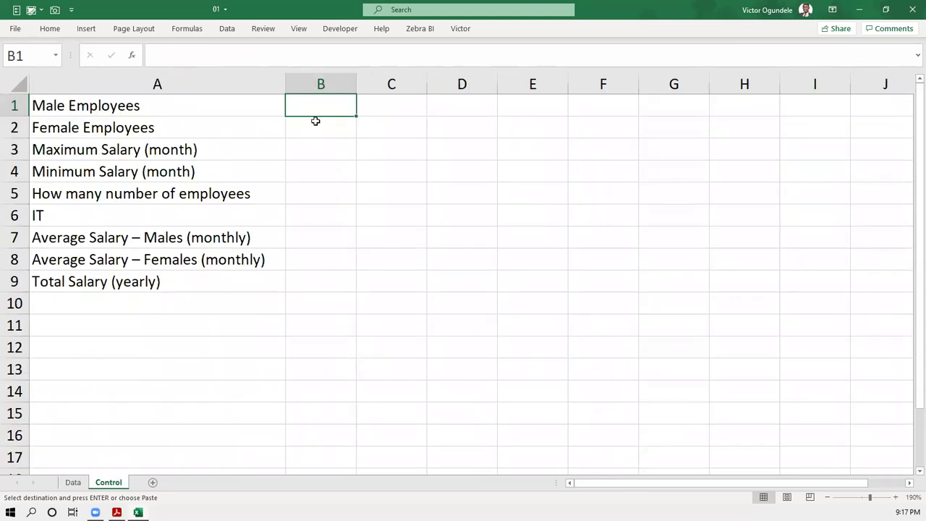
key("Return")
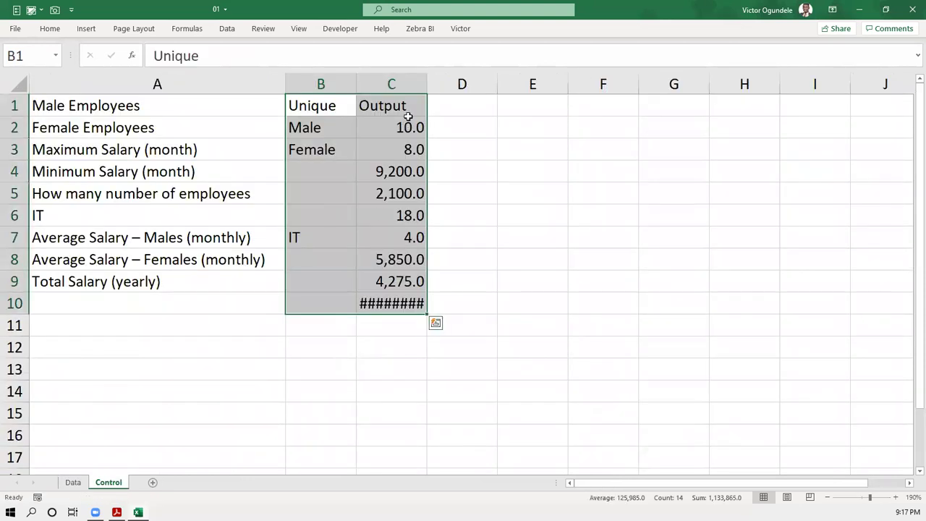
double_click(423, 88)
- Inspect the count and total salary formulas in C2:C10 that reference the Data sheet
left_click(386, 303)
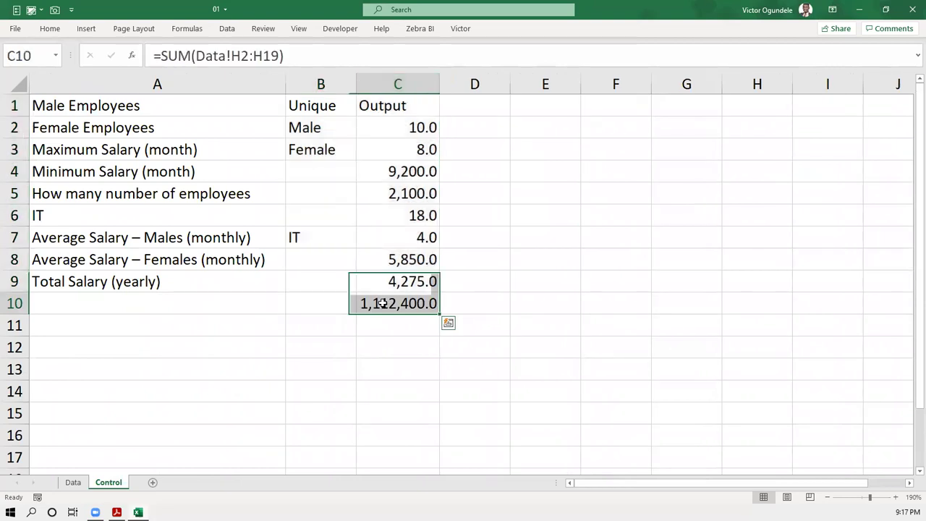
left_click(395, 281)
left_click(398, 255)
left_click(402, 216)
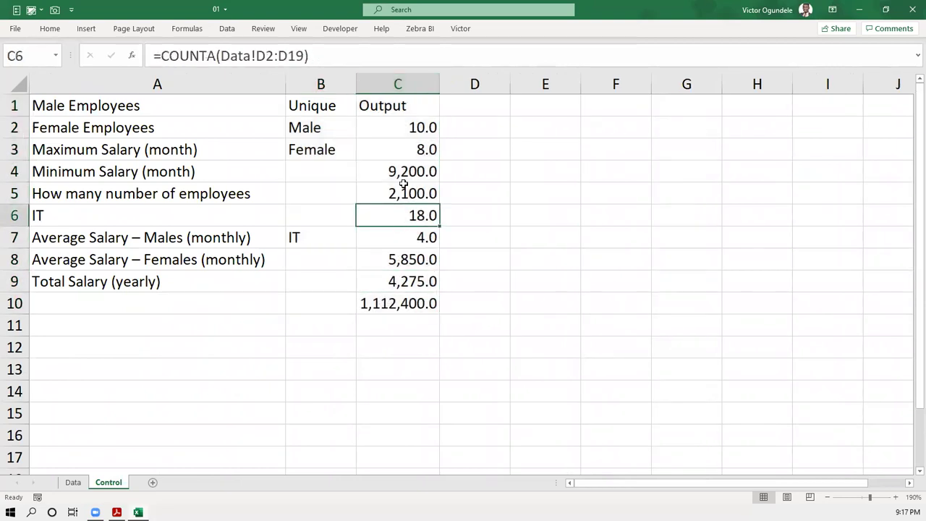
left_click(403, 171)
left_click(405, 148)
left_click(406, 126)
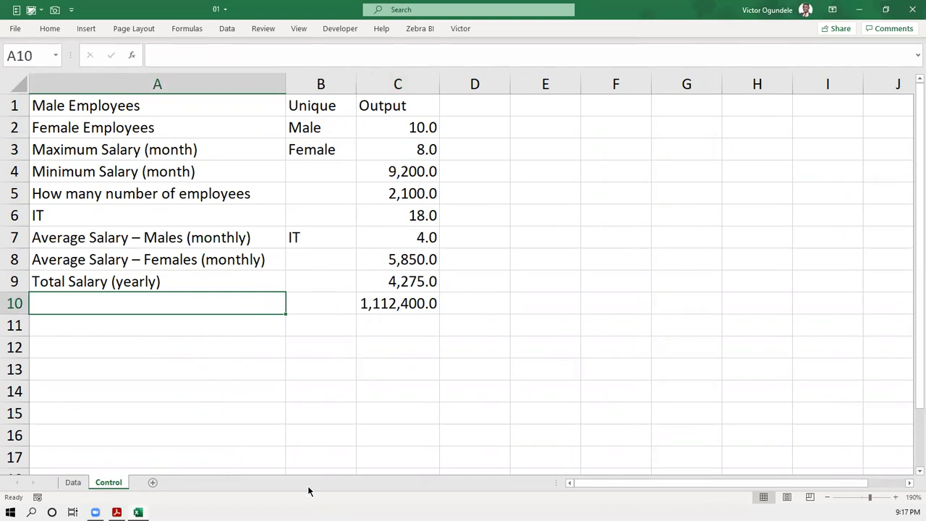
- Move the nine labels from A1:A9 down to A2:A10, then check C2's COUNTIF formula
key("ctrl+Up")
key("ctrl+Up")
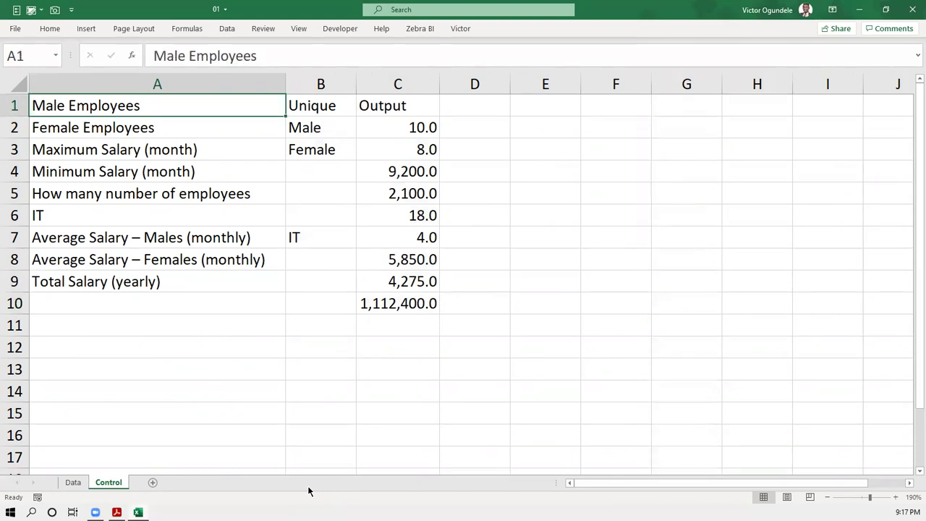
key("ctrl+shift+Down")
key("ctrl+x")
key("Down")
key("Return")
key("ctrl+Up")
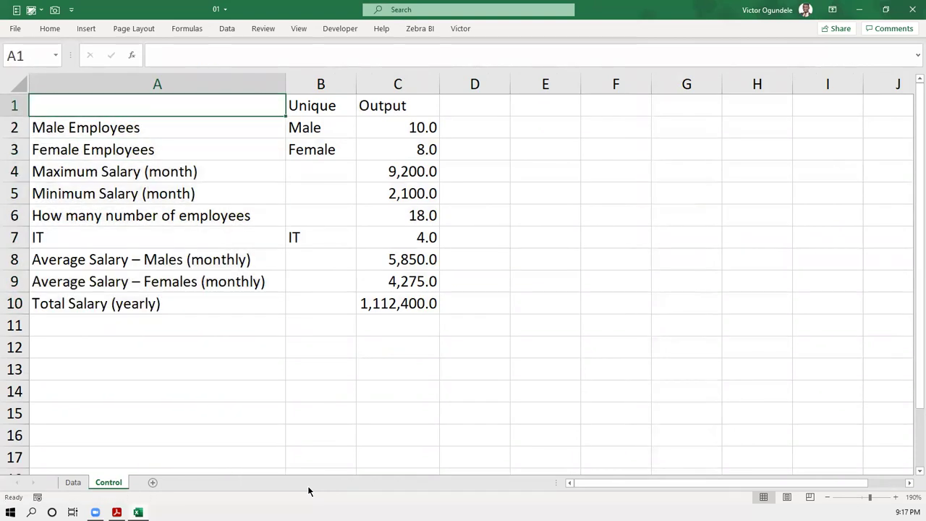
left_click(492, 208)
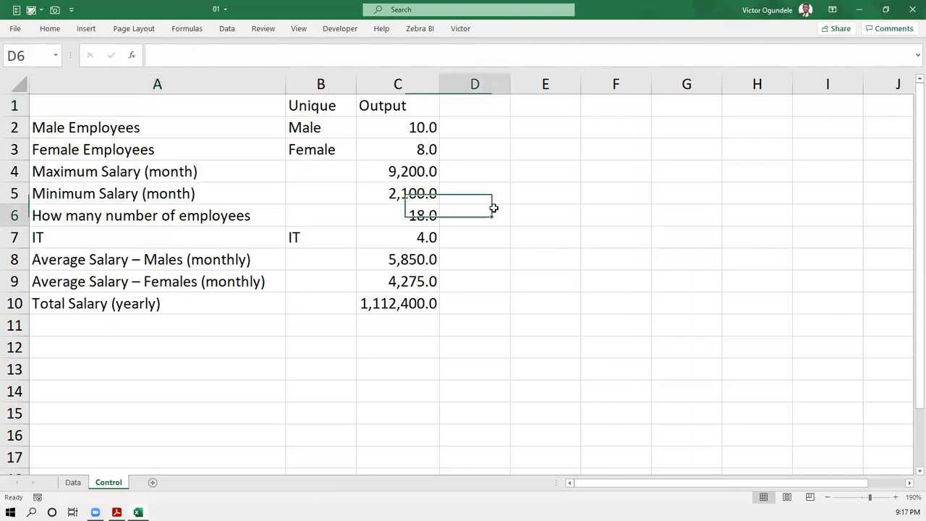
left_click(394, 130)
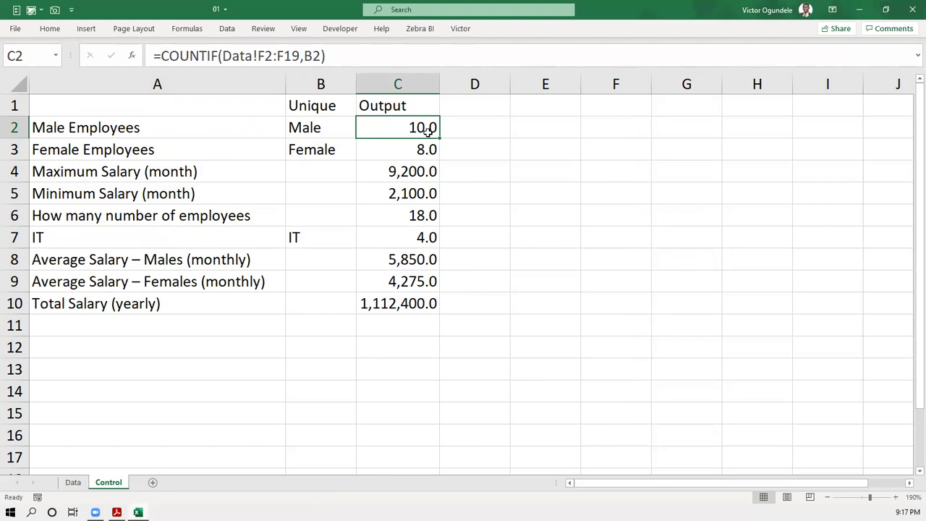
- Enter '10 male employees' in E2 and zoom in on the male count in C2
left_click(529, 129)
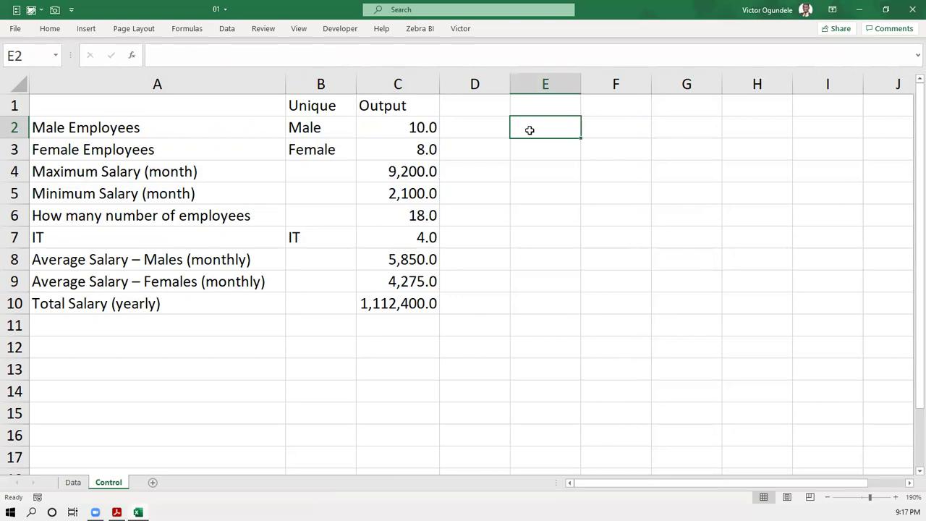
type("10 mal")
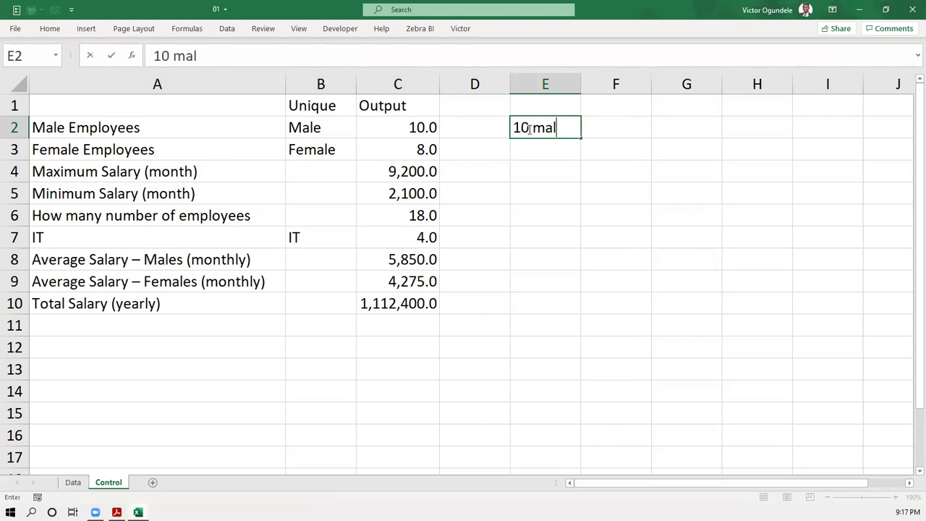
type("es emp")
key("BackSpace")
key("BackSpace")
key("BackSpace")
key("BackSpace")
key("BackSpace")
type("employees")
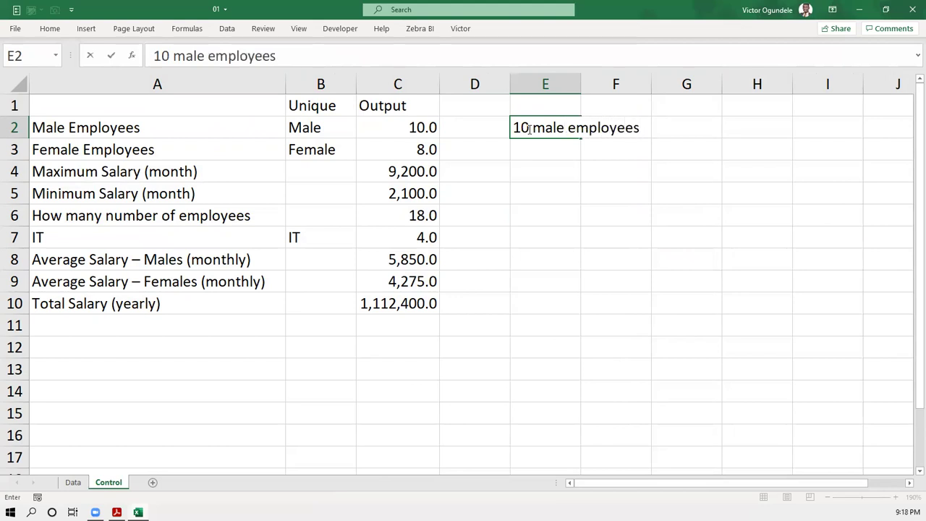
key("Return")
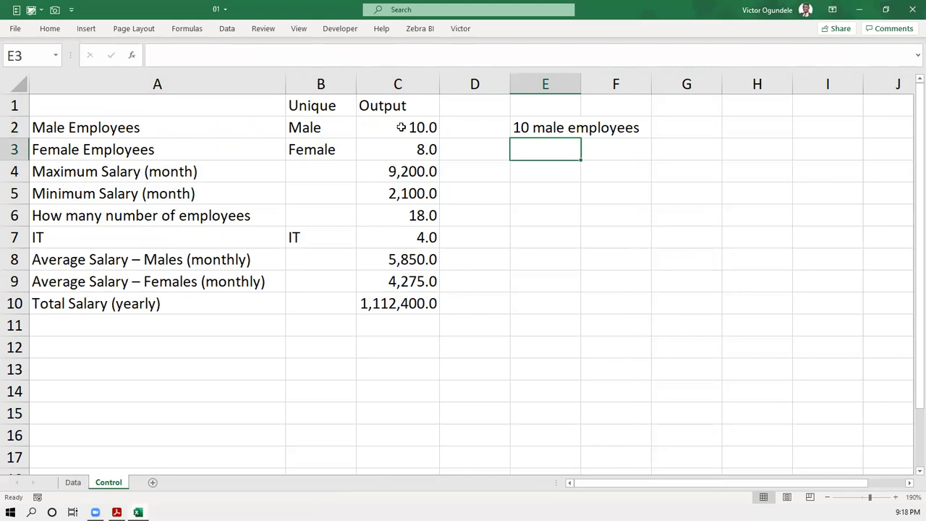
left_click(394, 129)
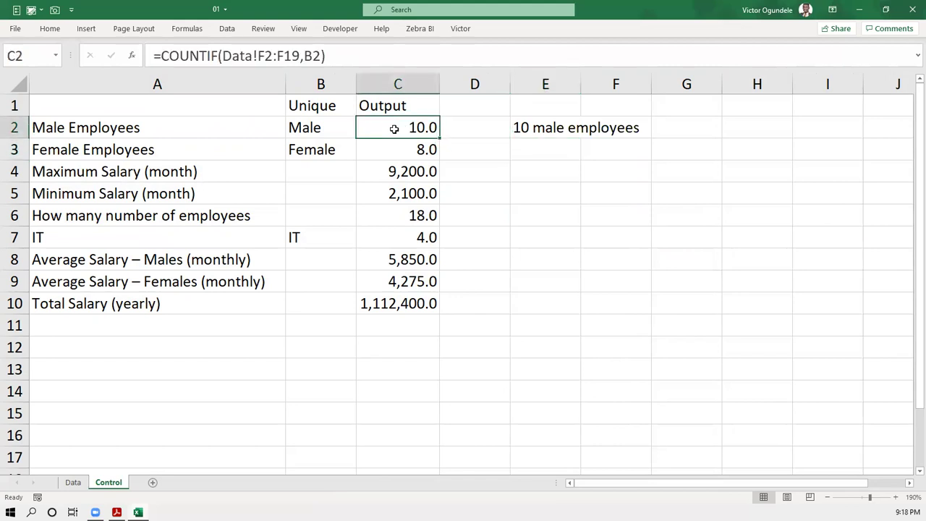
scroll(394, 128, "up", 2, "ctrl")
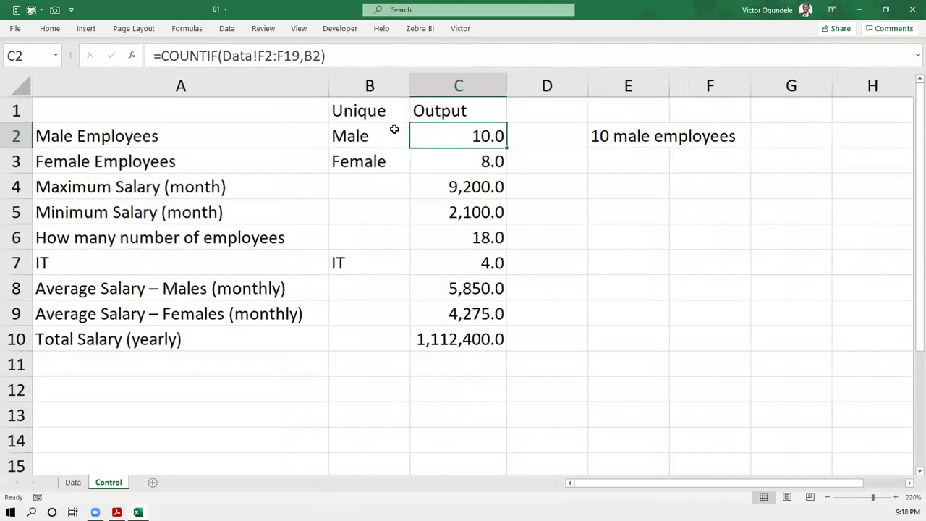
scroll(488, 142, "up", 1, "ctrl")
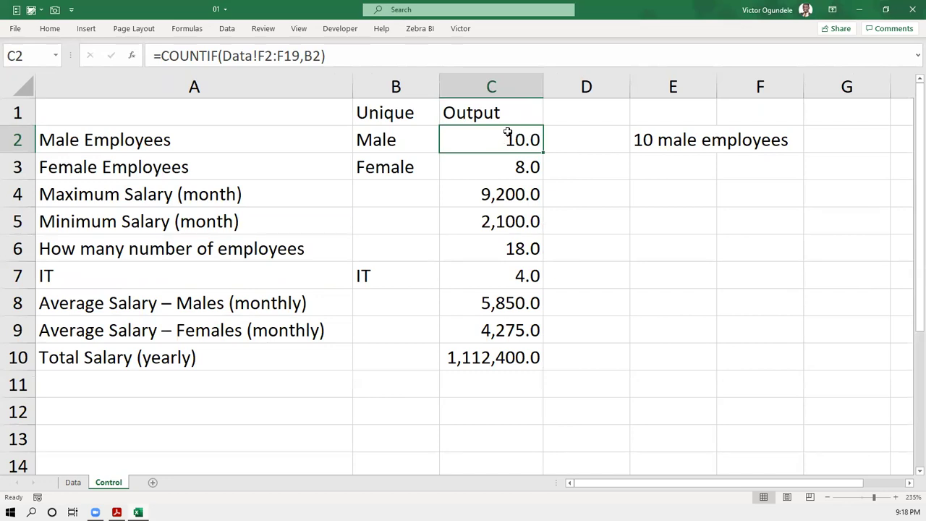
- Open Format Cells for the male employee count in C2, currently showing #,##0.0;[Red](#,##0.0);-
key("ctrl+1")
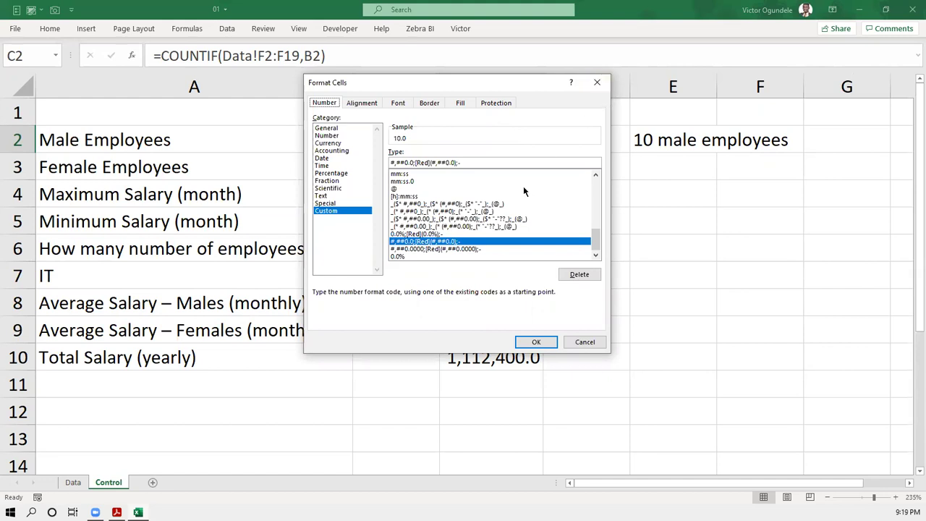
- Review the General through Special number categories in Format Cells
left_click(331, 129)
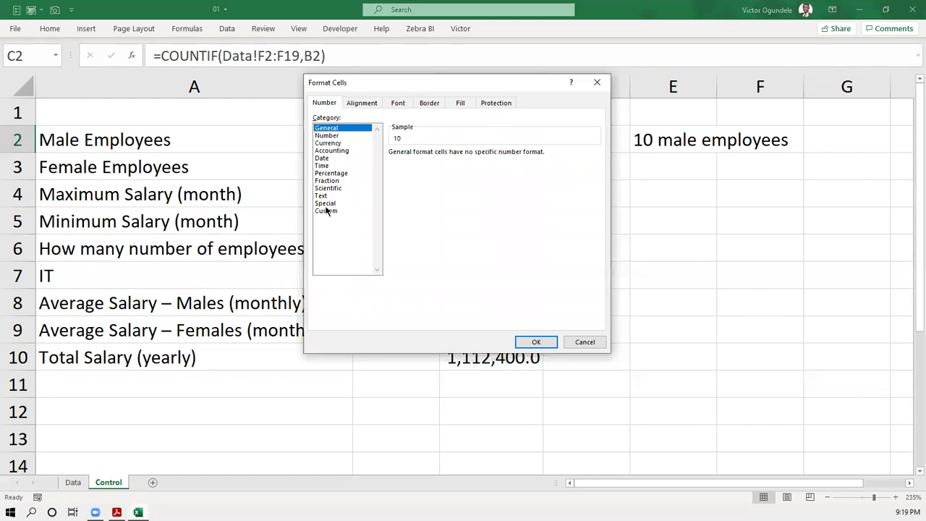
left_click(335, 143)
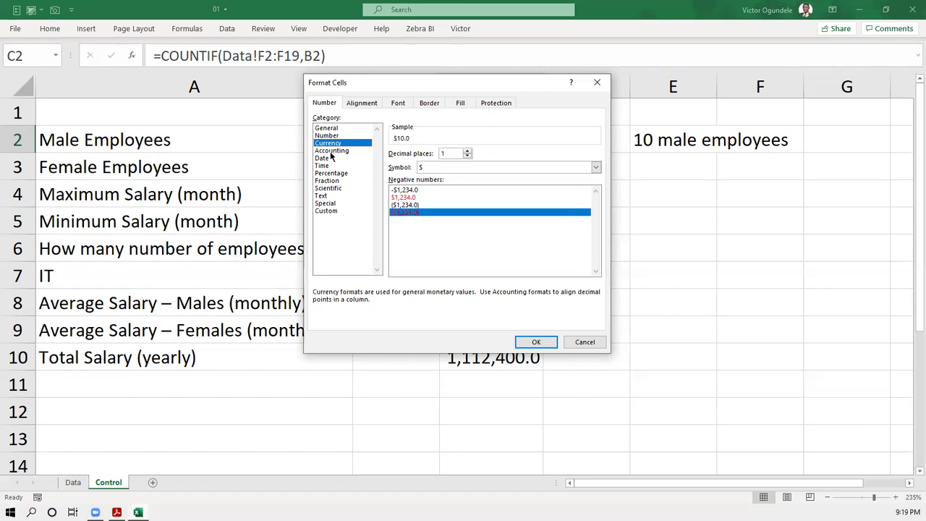
left_click(331, 150)
left_click(328, 158)
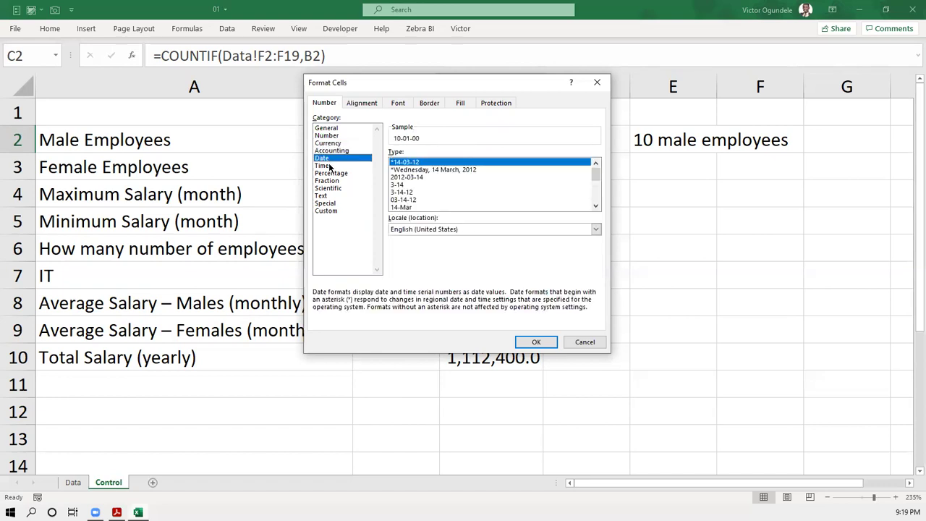
left_click(329, 165)
left_click(330, 174)
left_click(329, 188)
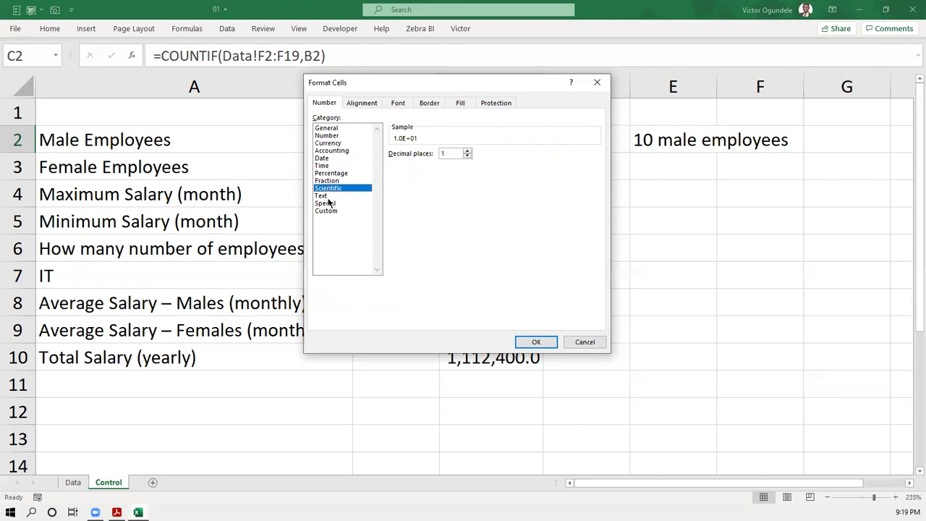
left_click(327, 196)
left_click(327, 204)
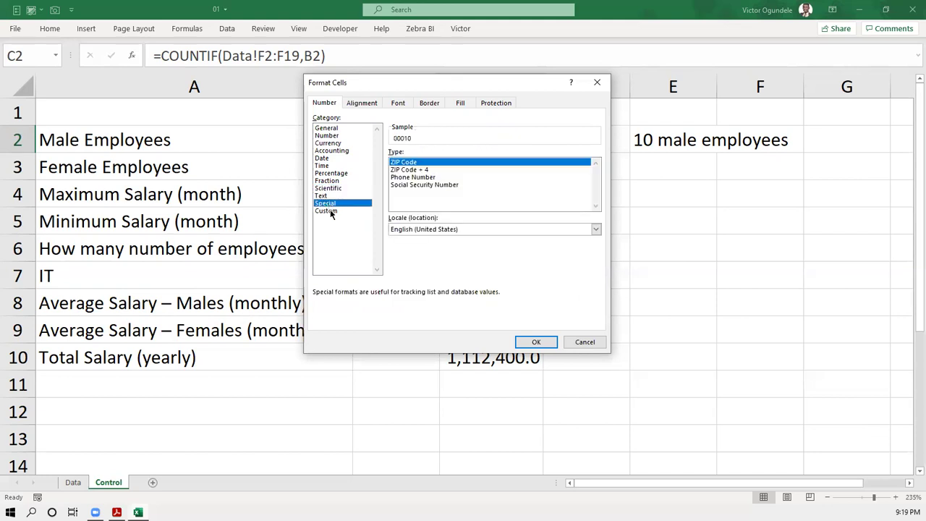
- Switch to Custom and select the whole-number format code 0
left_click(329, 211)
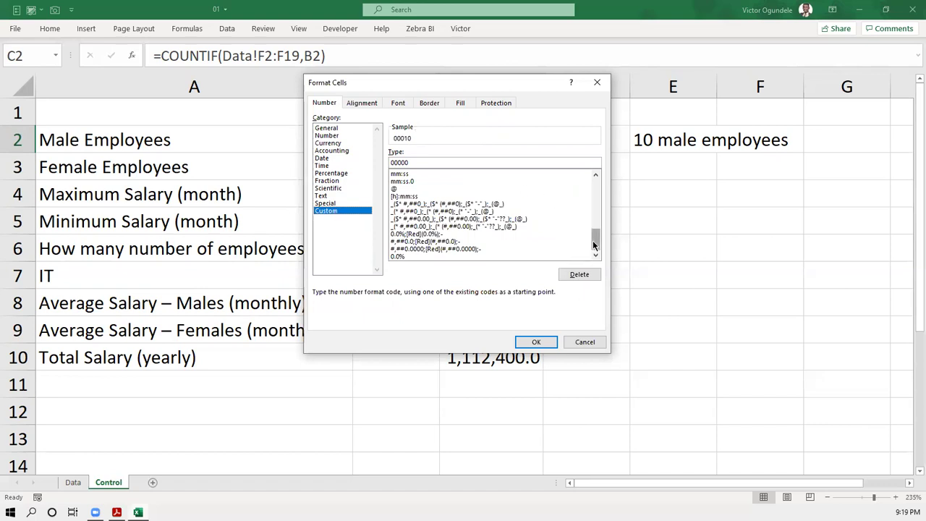
left_click_drag(593, 240, 594, 181)
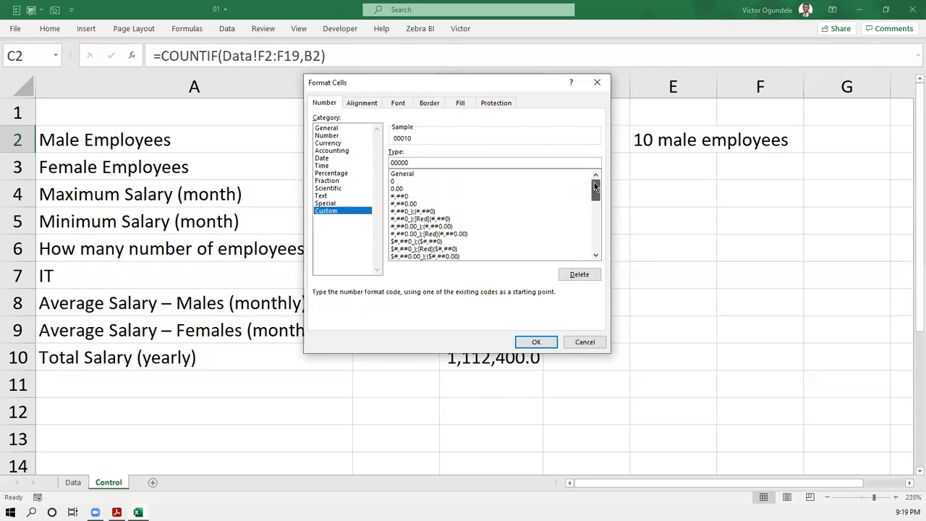
left_click(402, 175)
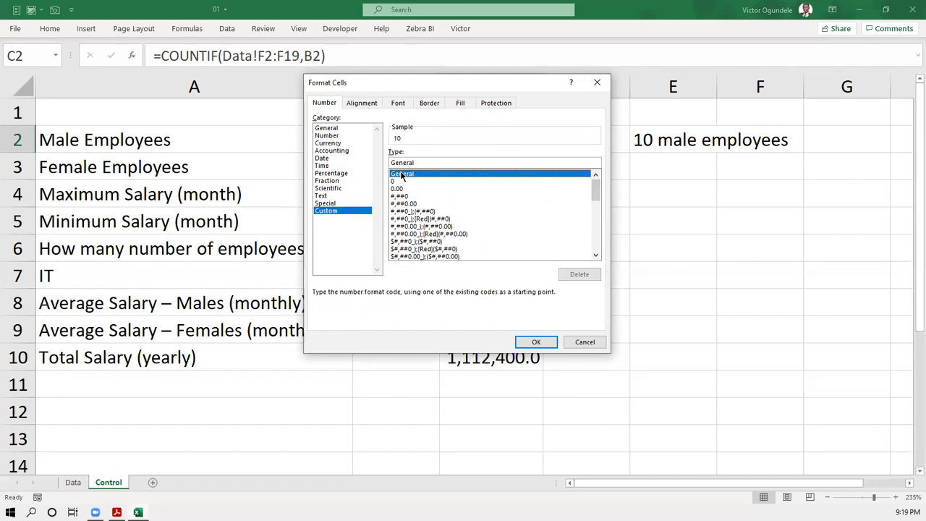
left_click(411, 182)
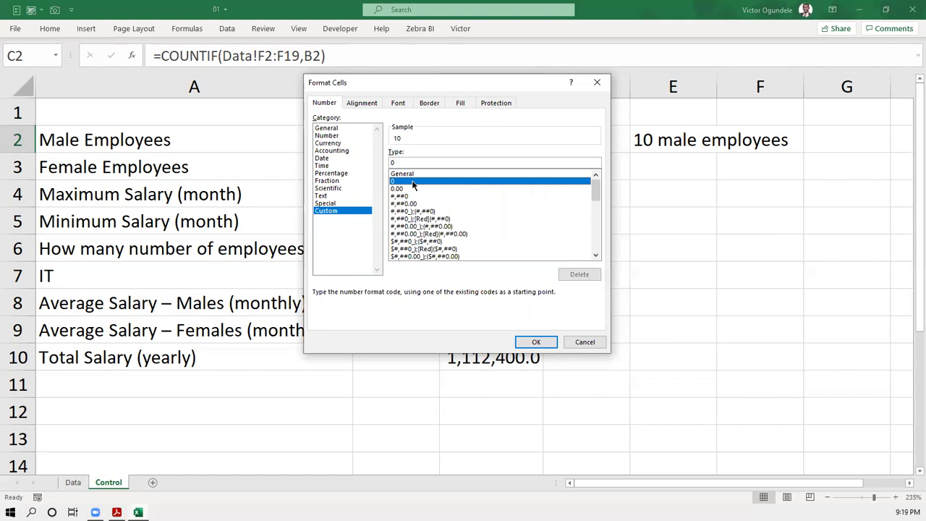
left_click(411, 174)
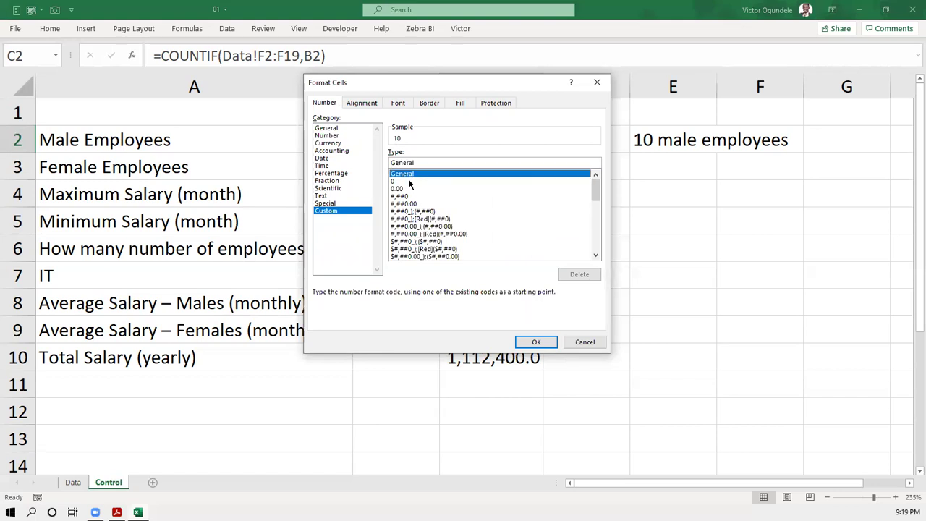
left_click(410, 182)
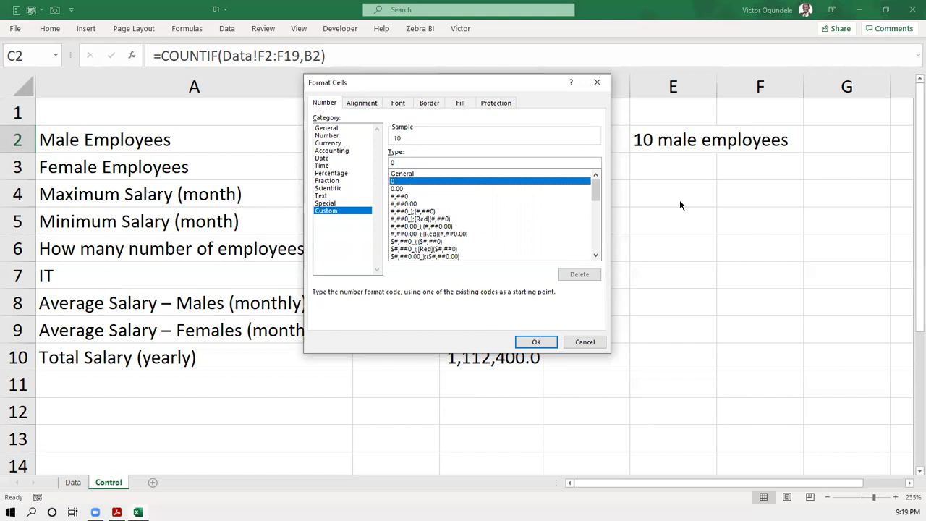
- Change the custom type to 0" male employees" and apply it to C2
left_click_drag(594, 189, 596, 190)
left_click(399, 164)
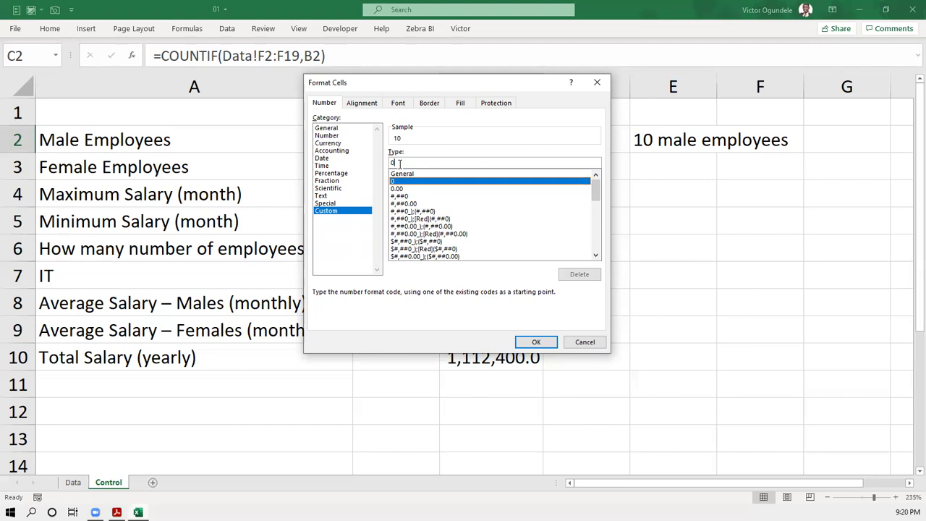
type("\"male em")
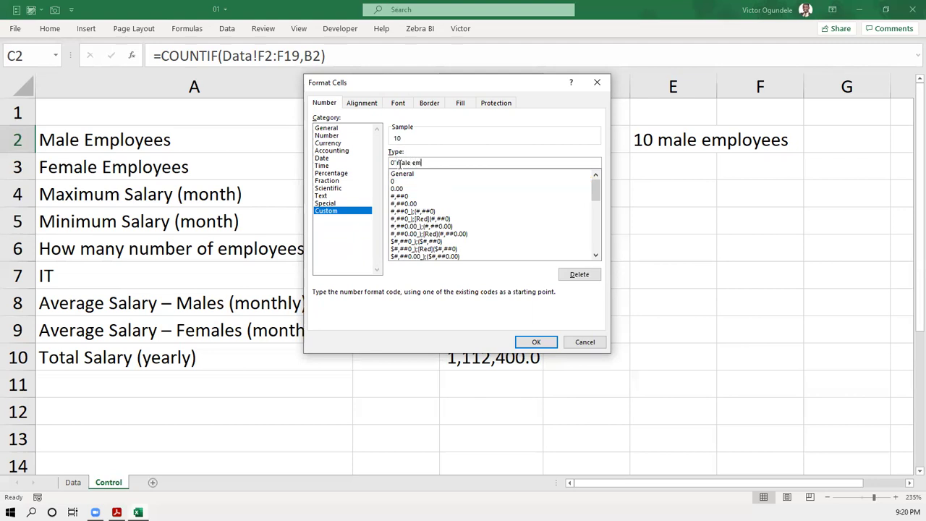
type("ployees\"")
left_click(426, 162)
type("o")
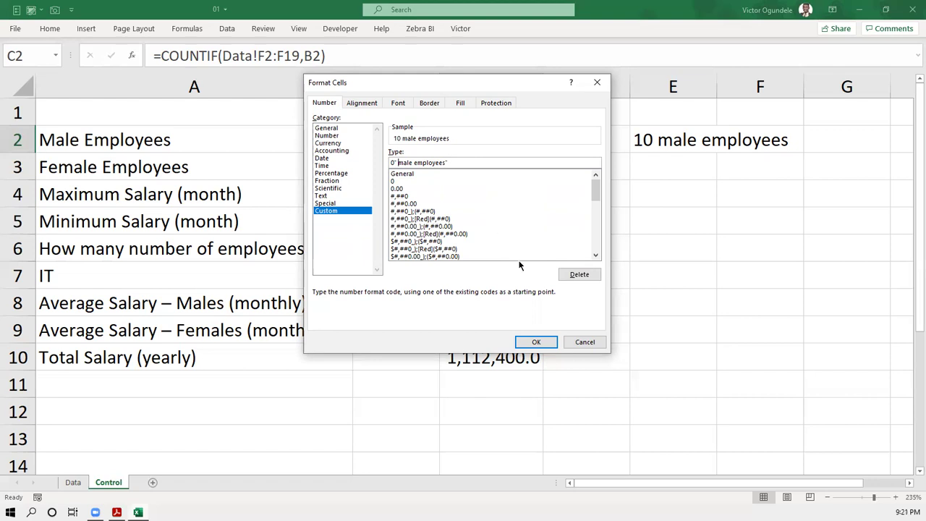
left_click(536, 342)
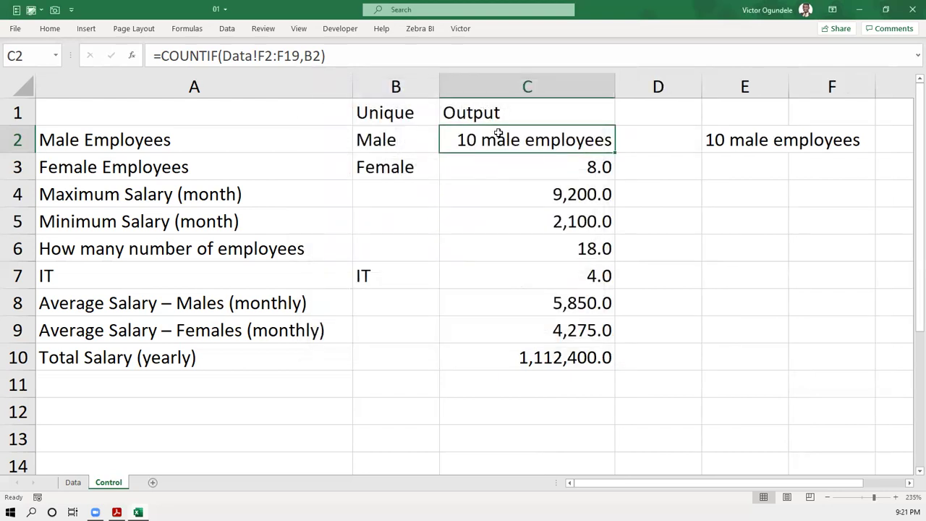
scroll(497, 132, "down", 1)
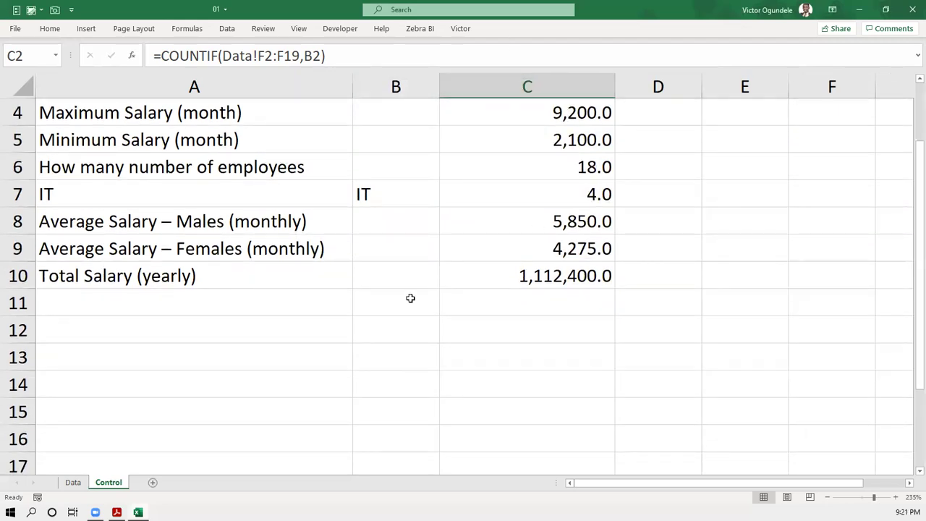
left_click(555, 113)
key("Up")
key("Up")
key("Up")
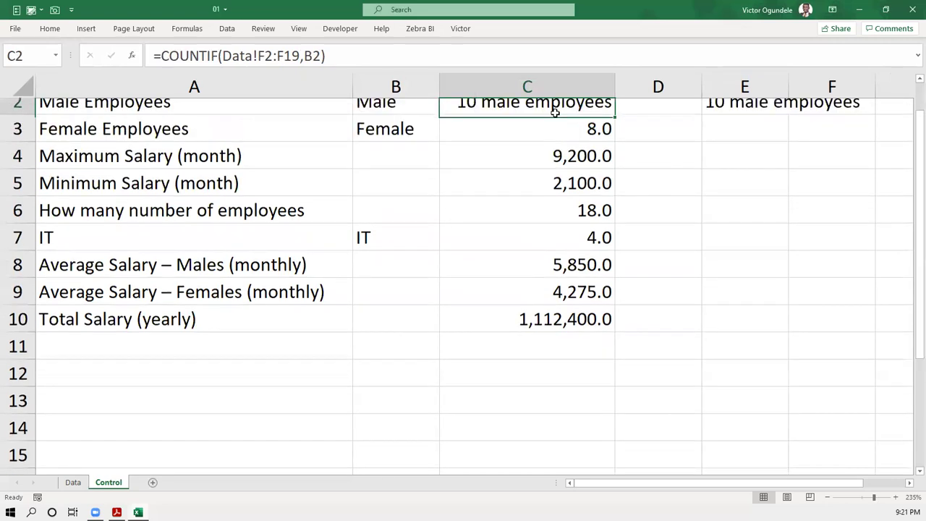
left_click(534, 139)
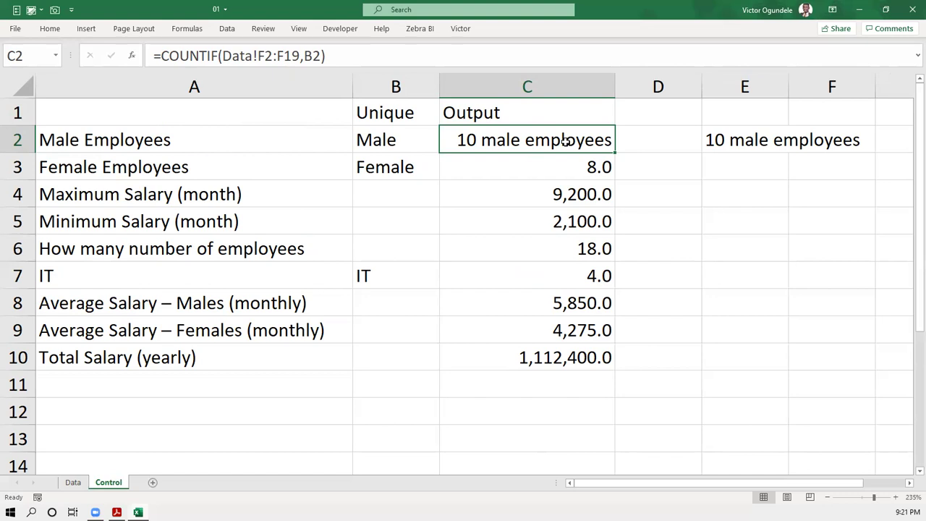
key("F2")
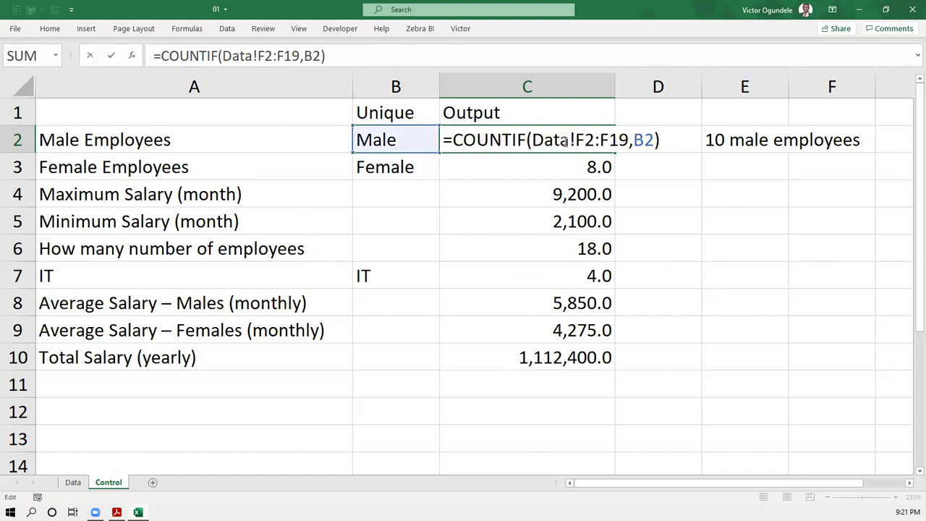
key("F9")
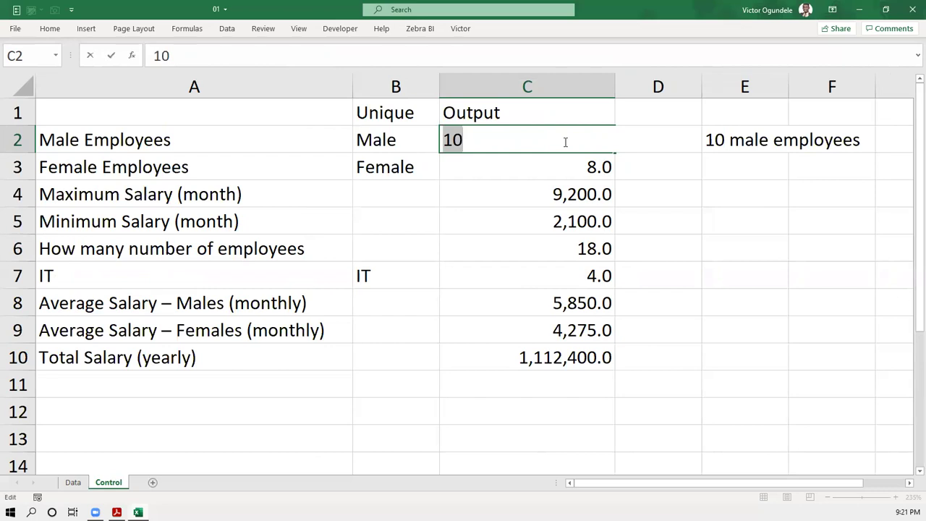
key("Escape")
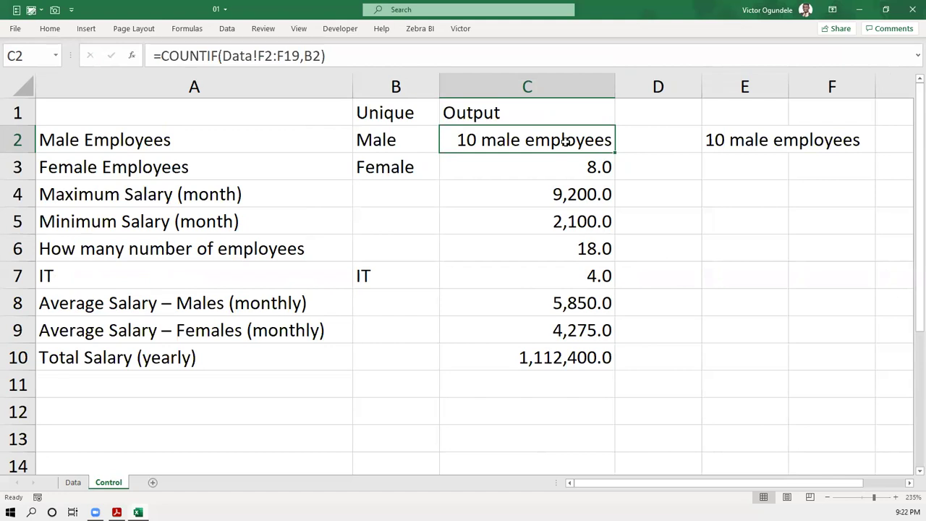
key("Down")
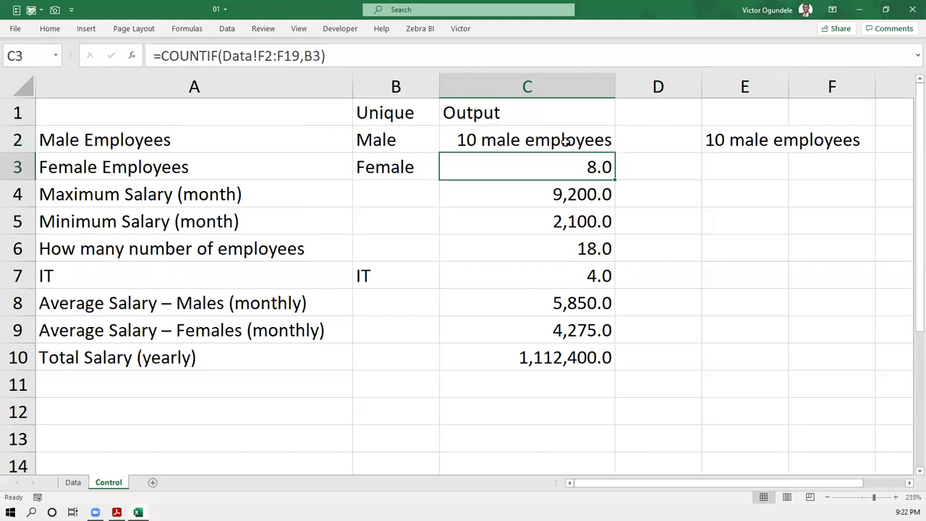
key("ctrl+1")
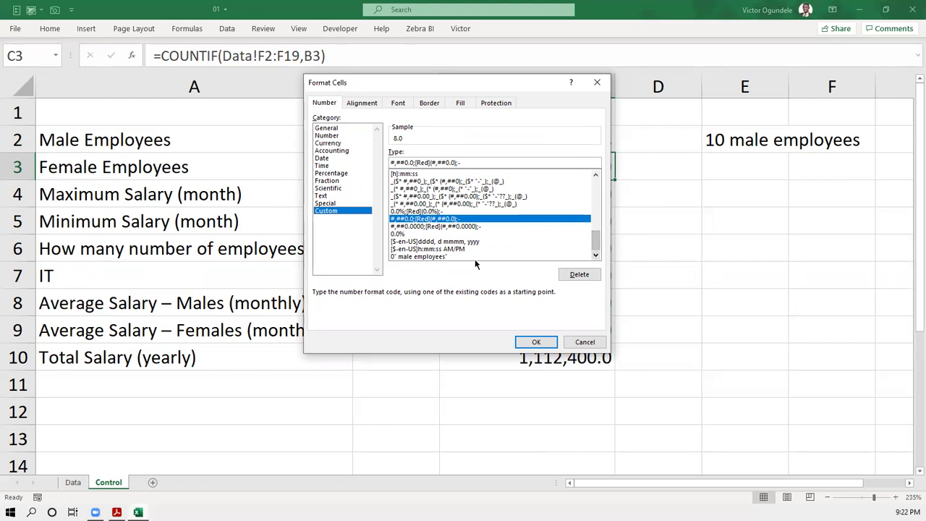
- Edit the reused 0" male employees" code to read Female employees and apply it to C3
left_click(428, 256)
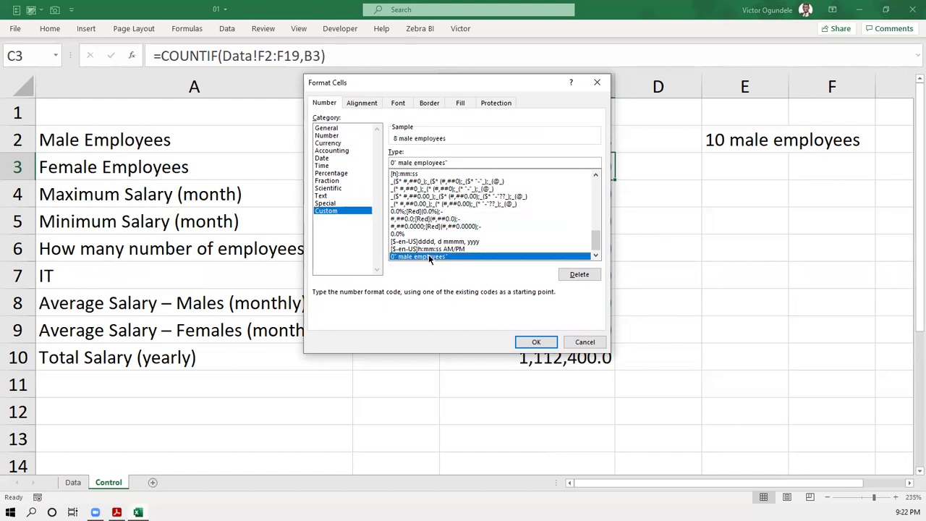
left_click(400, 163)
type("Fe")
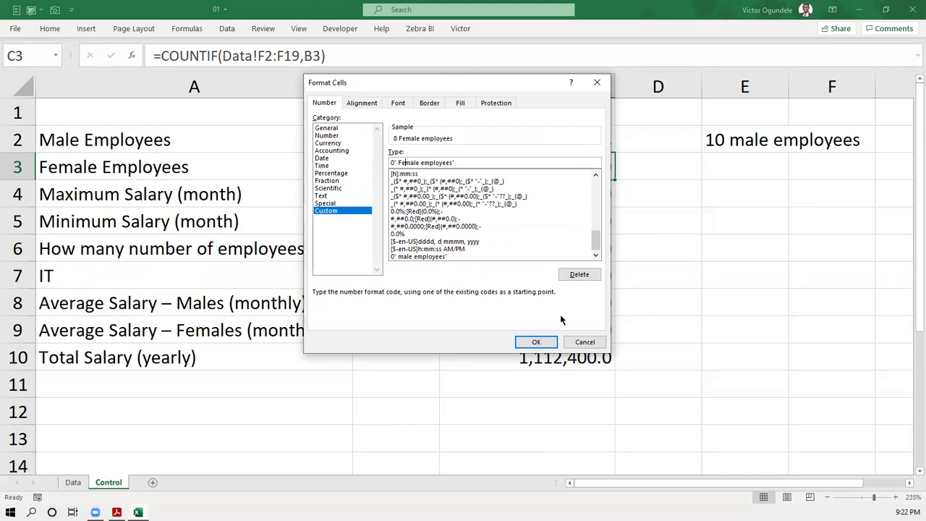
left_click(536, 342)
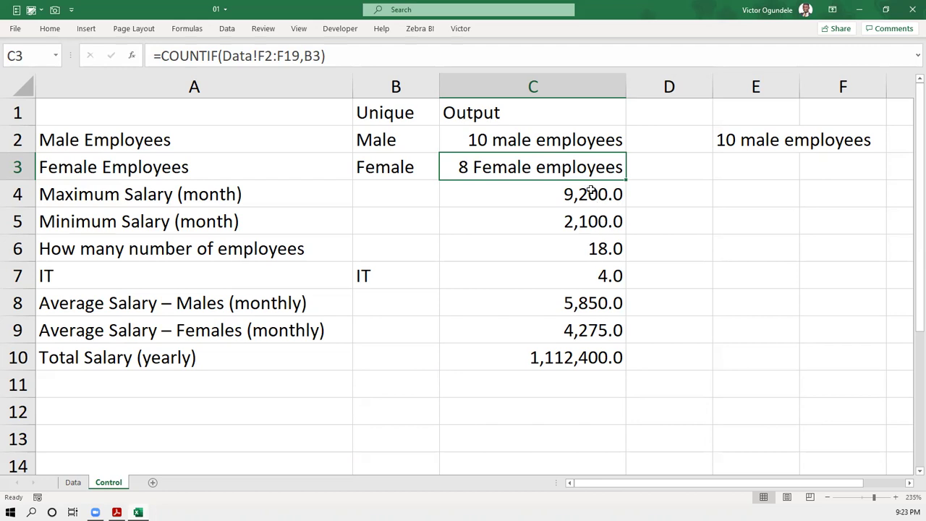
- Enter the note 1.1million in E10 and check the SUM formula in C10
left_click(557, 353)
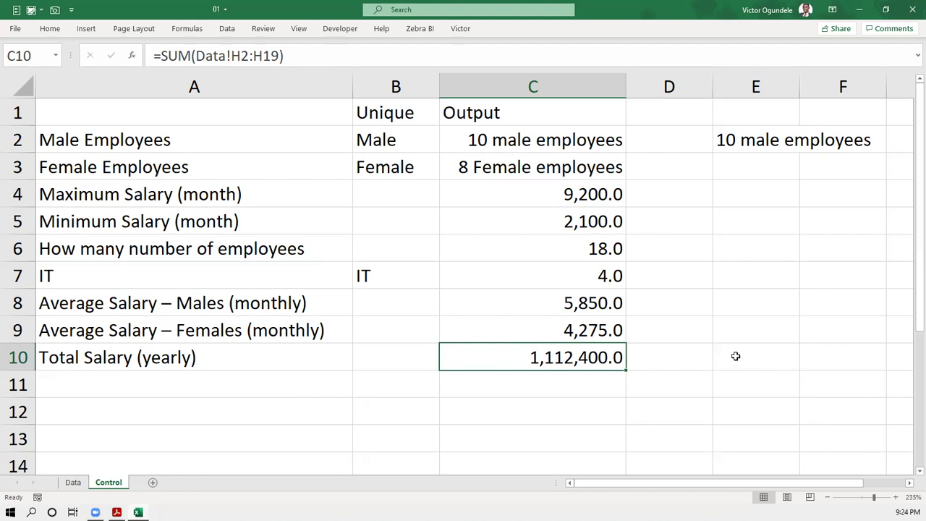
left_click(732, 356)
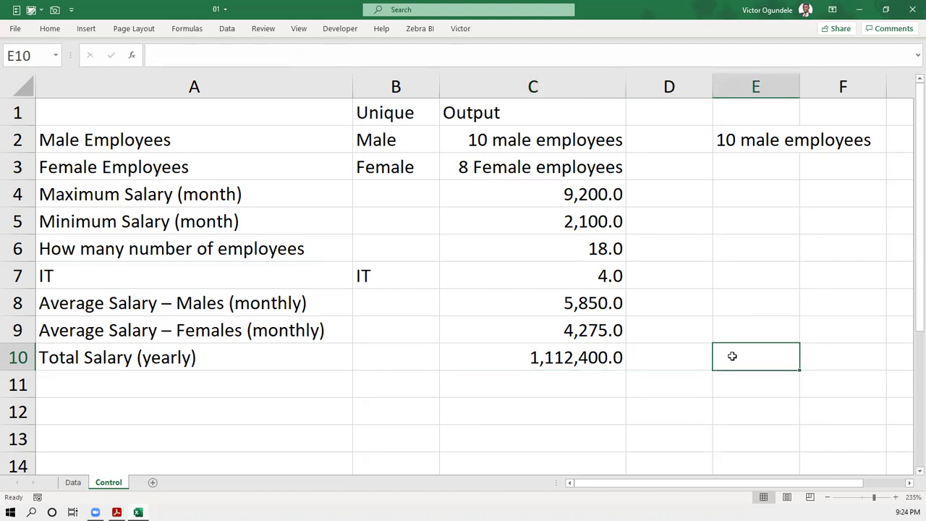
double_click(731, 356)
type(".1")
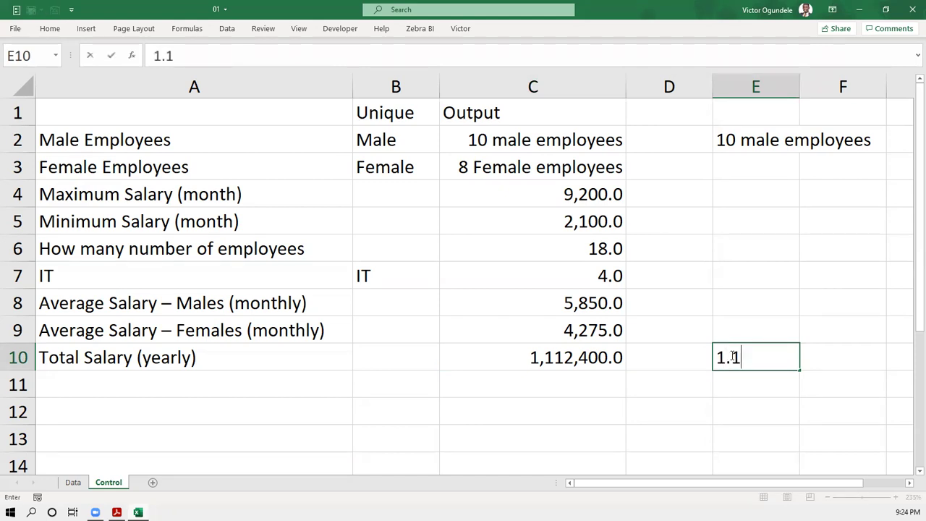
type("million")
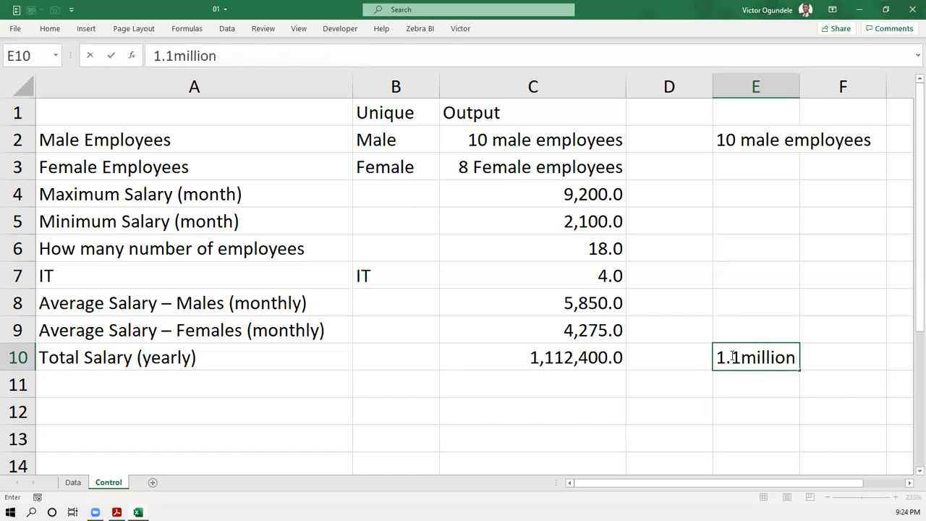
key("ctrl+Return")
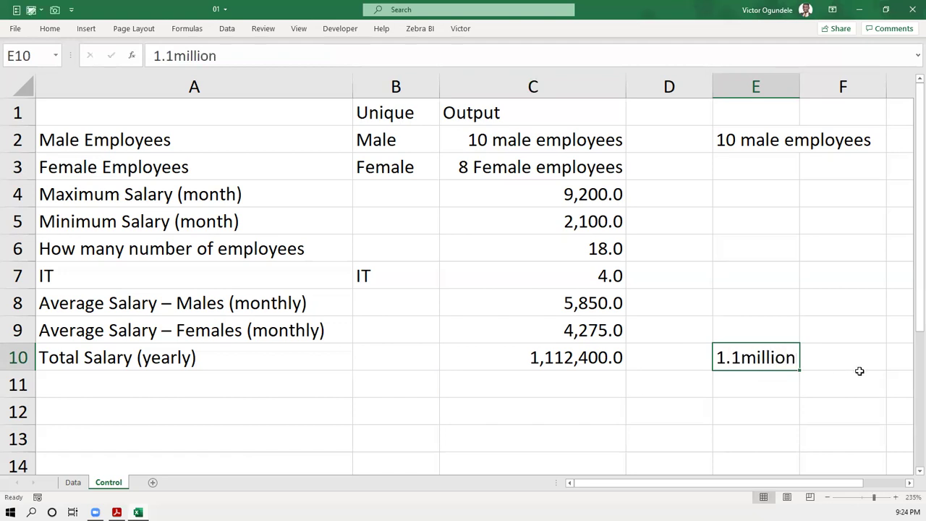
left_click(578, 359)
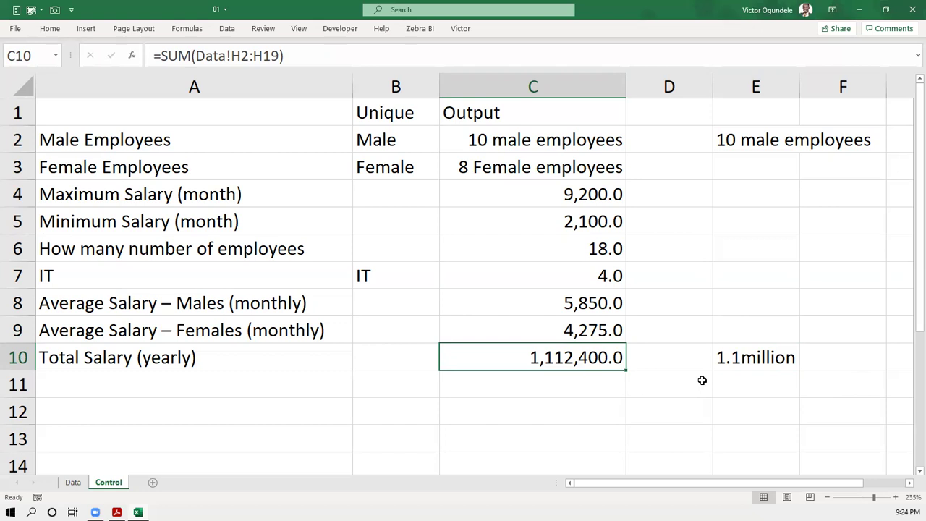
scroll(702, 376, "down", 1)
scroll(690, 326, "down", 2)
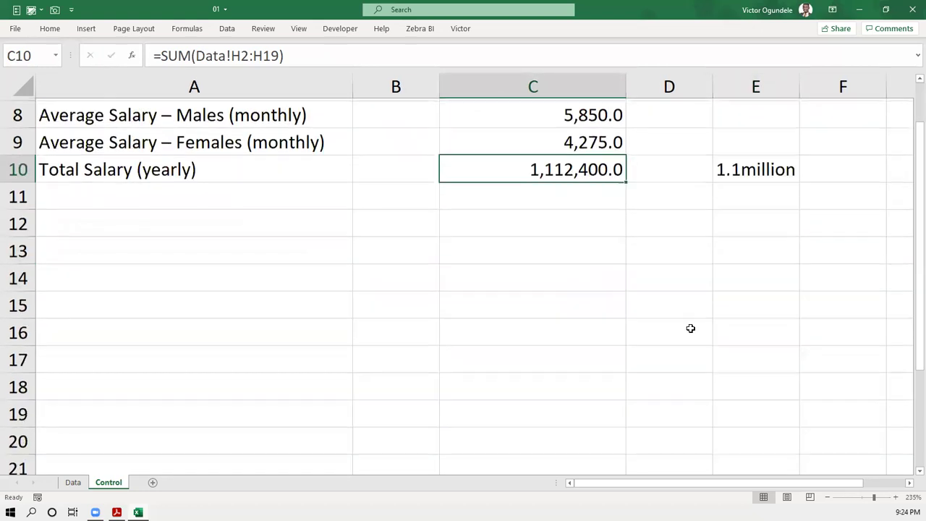
- Type the label Positive Numbers in C13
left_click(490, 255)
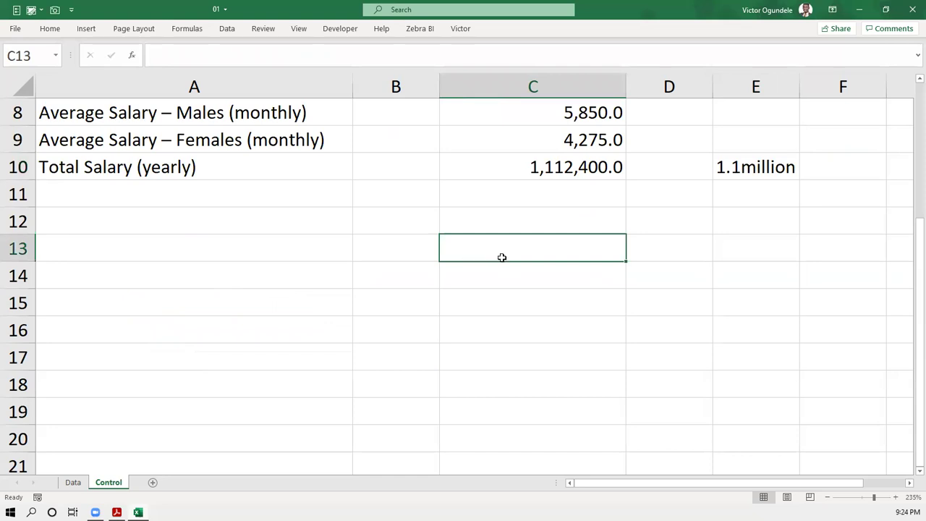
type("N")
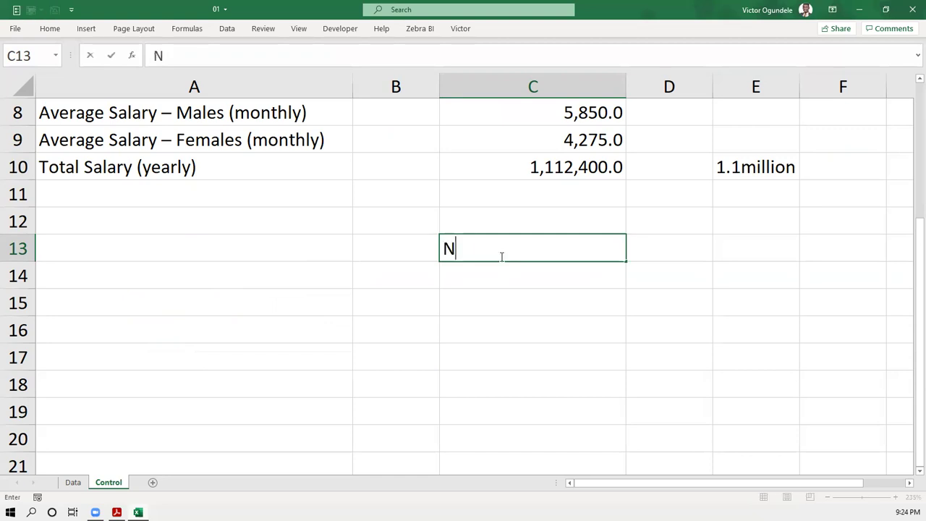
type("umbers")
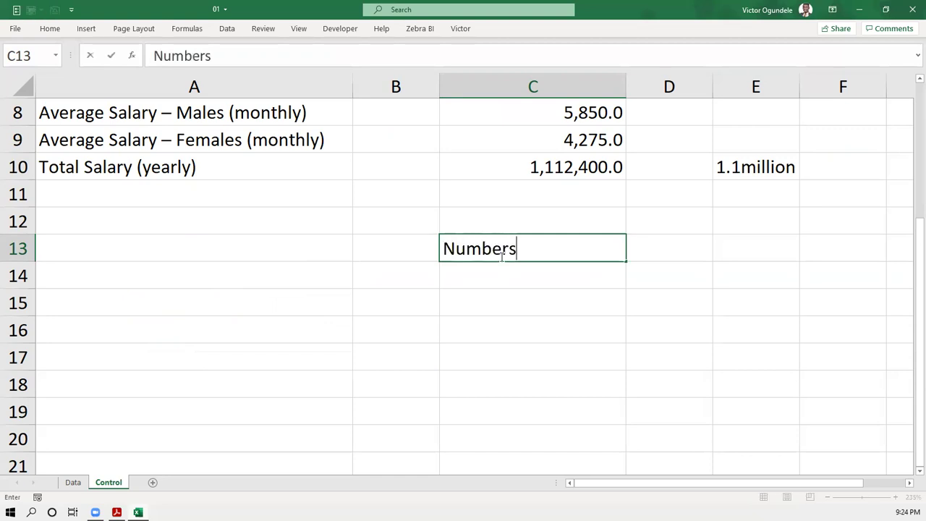
key("F2")
type("Post")
key("BackSpace")
type("itive")
key("Return")
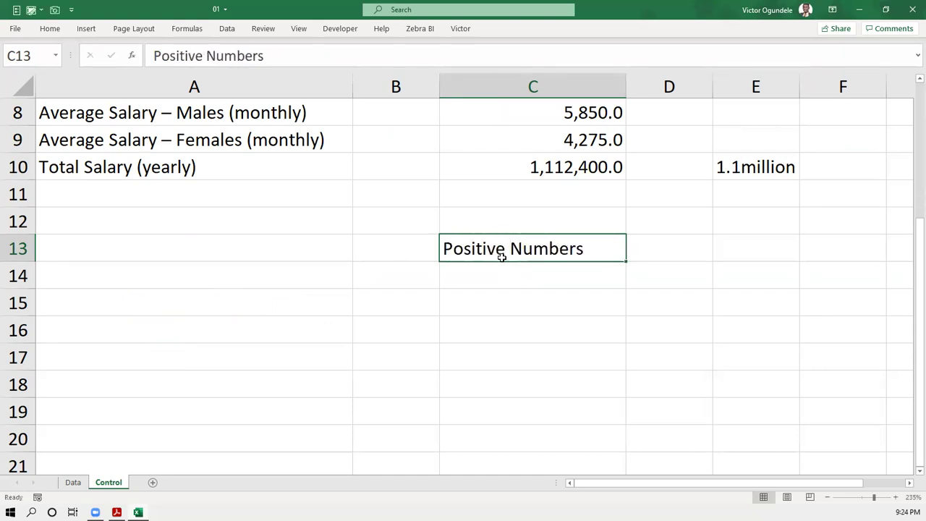
- Add the labels Negative Numbers, Zero values and Text in C14 to C16
key("Down")
type("Nega")
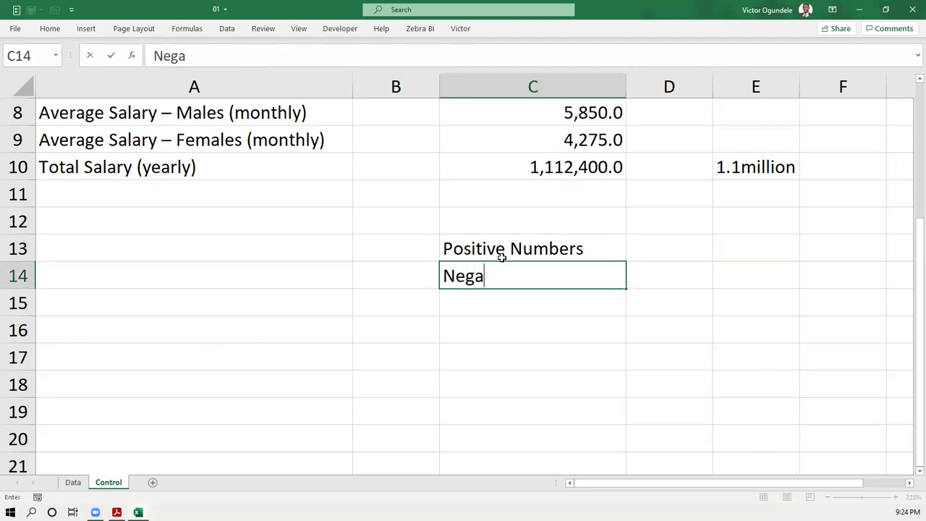
type("tive Numb")
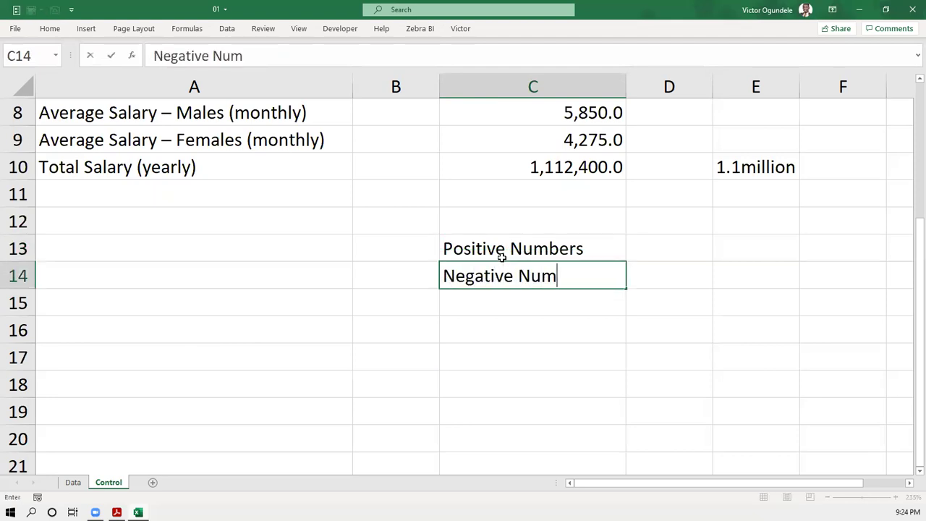
type("ers")
key("Return")
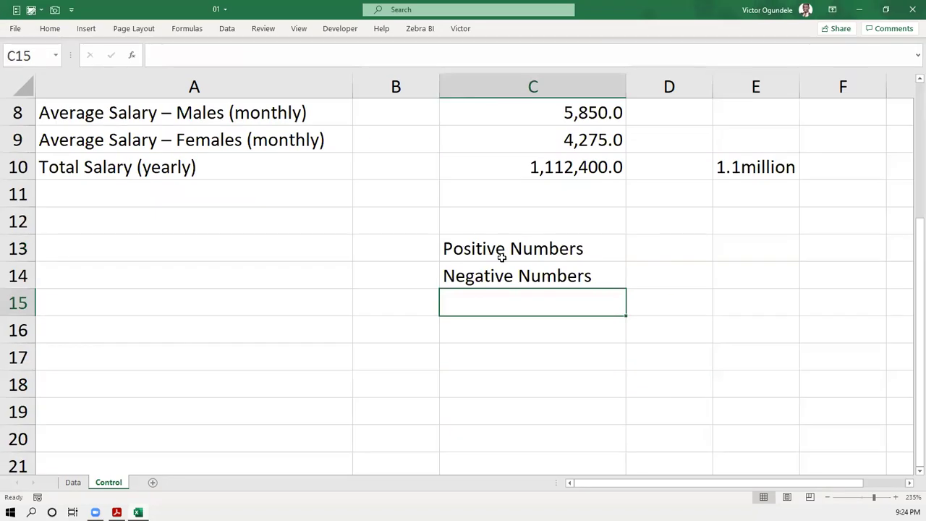
type("Zero values")
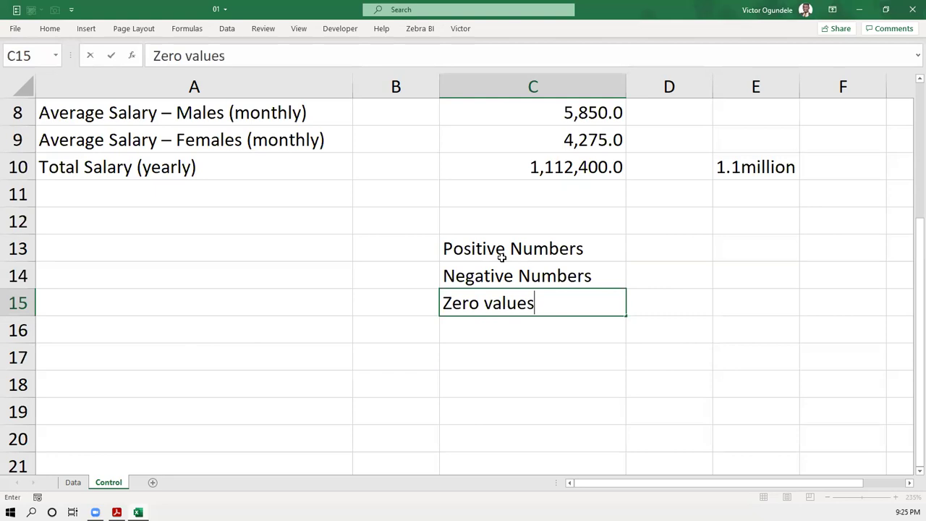
key("Return")
type("Text")
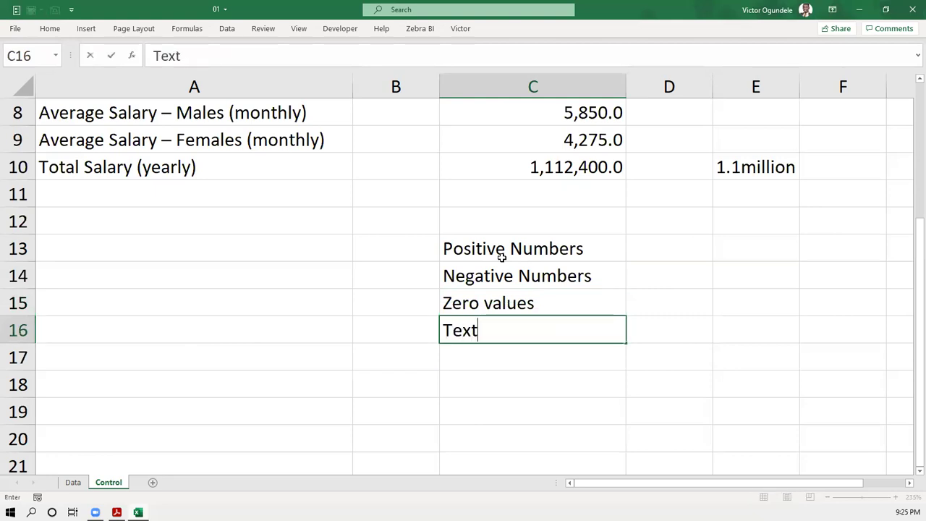
key("ctrl+Return")
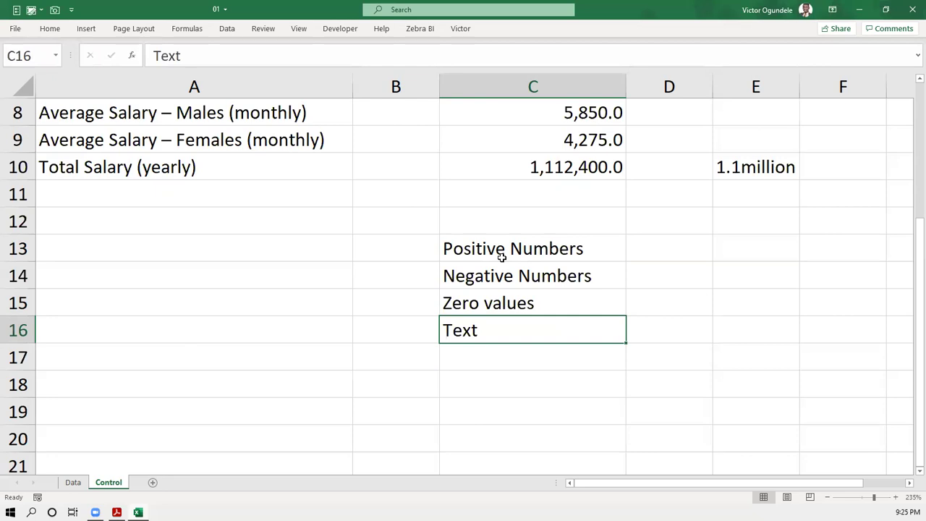
key("Right")
- Enter 12 as the positive sample value in D13
scroll(601, 282, "up", 6)
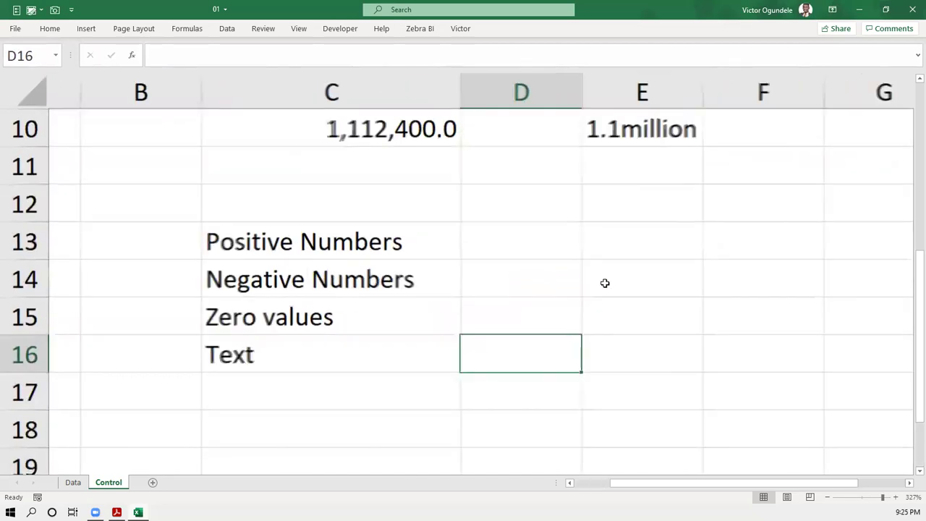
left_click(505, 244)
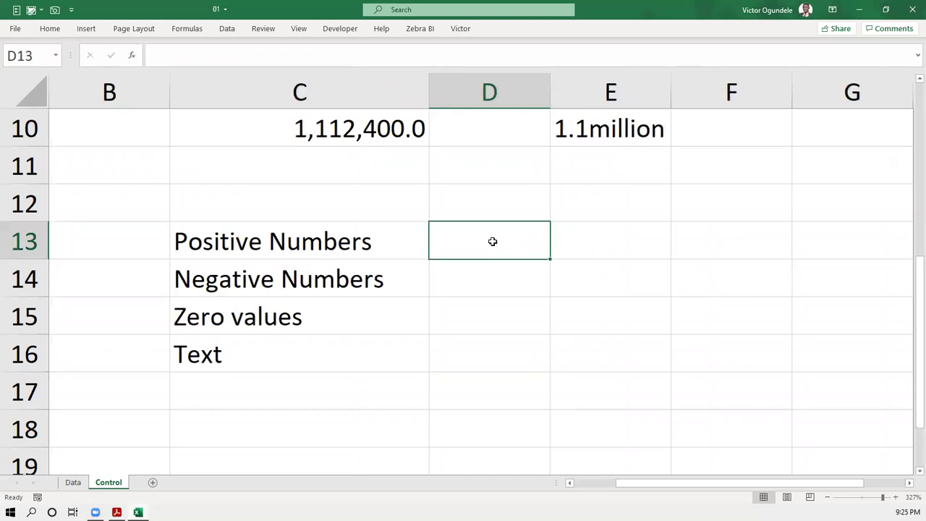
type("12")
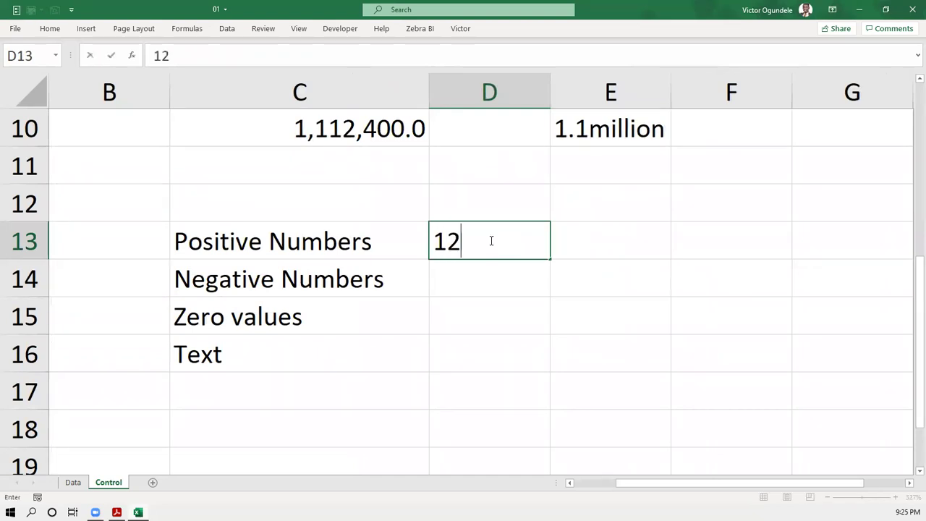
key("Tab")
left_click(491, 240)
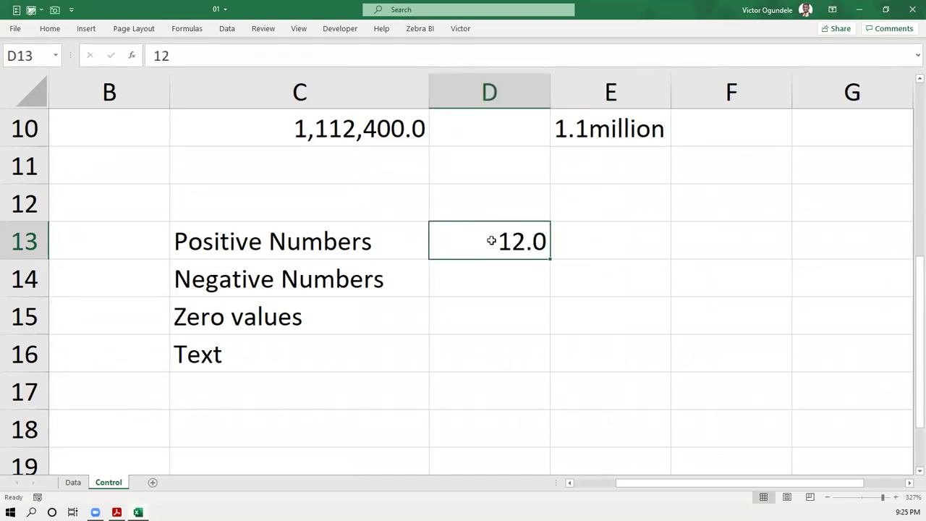
key("shift+Down")
key("shift+Down")
key("shift+Down")
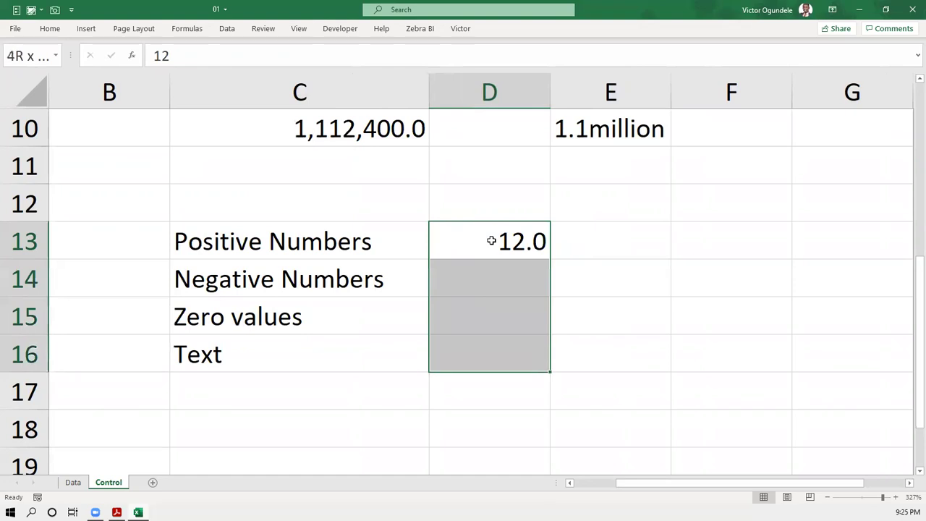
type("9")
key("Escape")
key("ctrl+z")
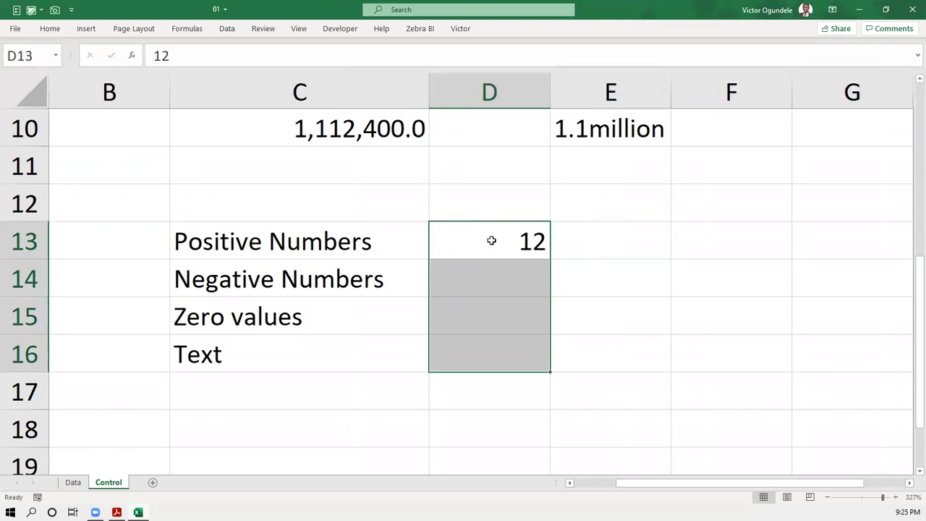
key("Down")
key("Up")
key("Right")
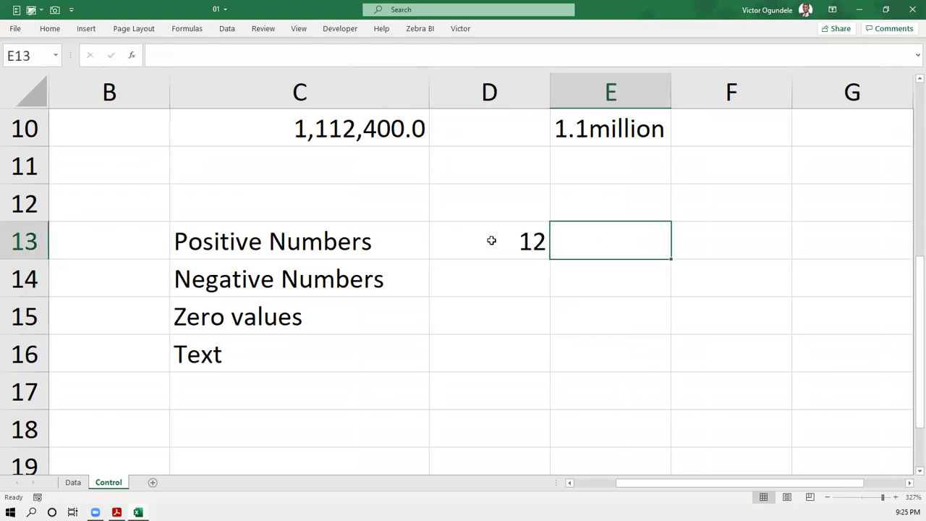
- Put a semicolon in E13, -12 in D14, and a semicolon in E14
type(";")
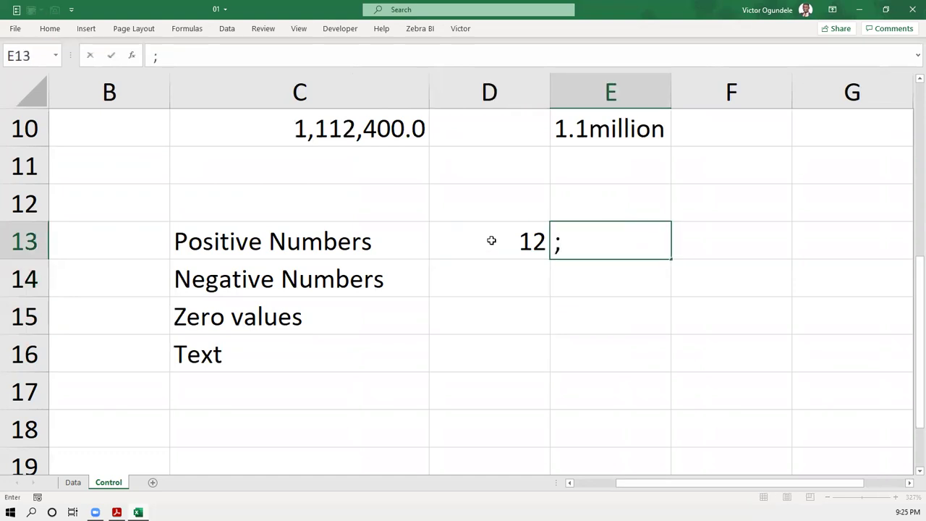
left_click(498, 266)
type("-12")
key("ctrl+Return")
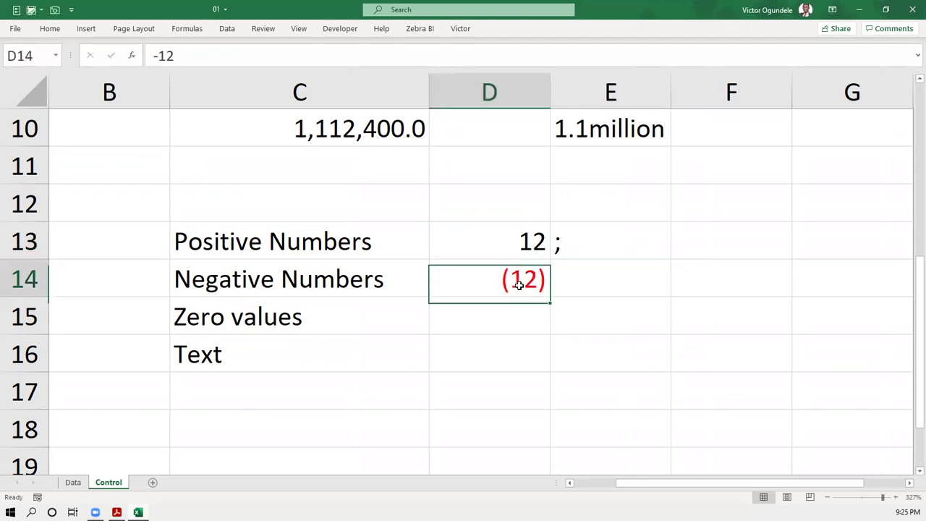
key("Right")
type(";")
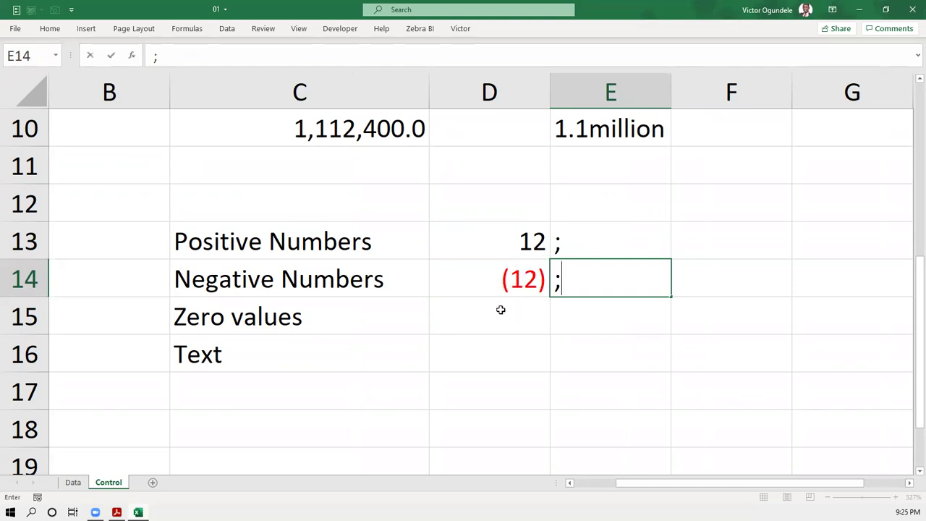
- Apply Number format to D14, then decrease decimals until it shows -12
left_click(499, 283)
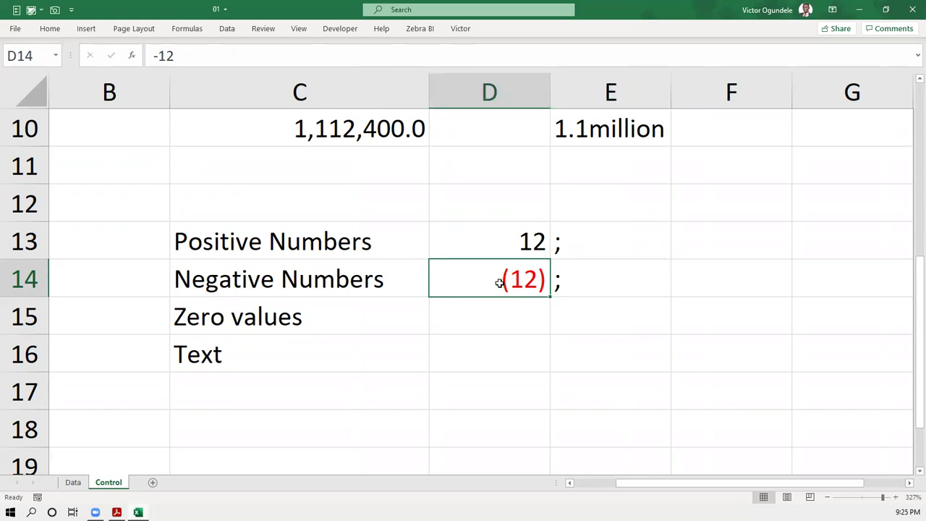
key("ctrl+shift+1")
key("alt+h")
key("9")
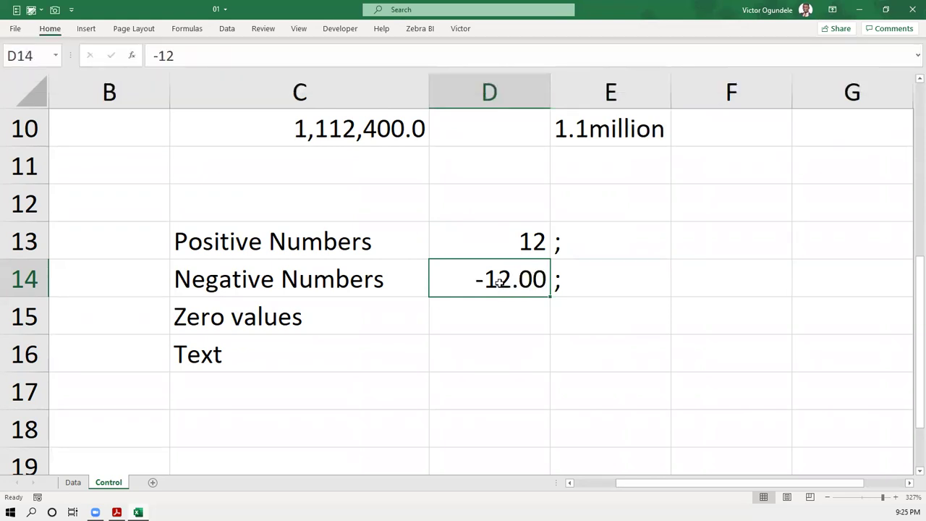
key("alt+h")
key("9")
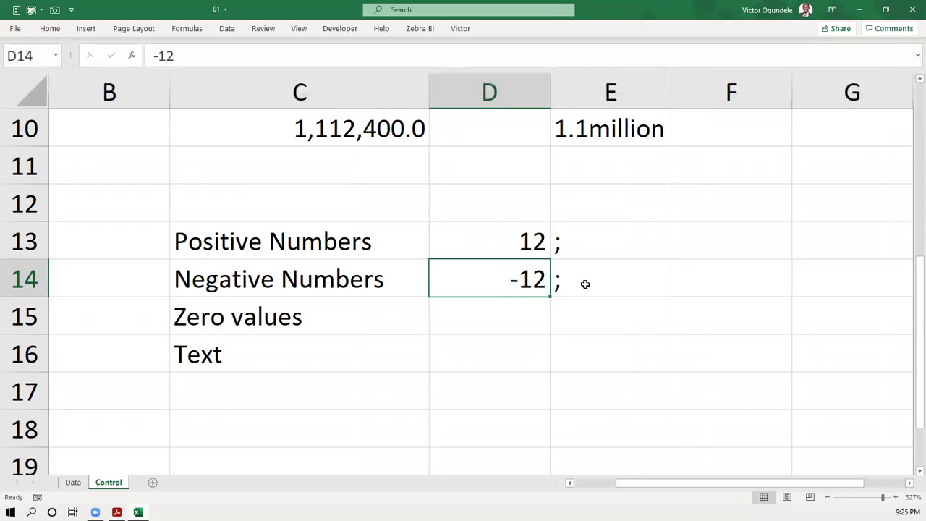
left_click(585, 285)
- Enter 0 in D15 with a semicolon beside it in E15
left_click(518, 309)
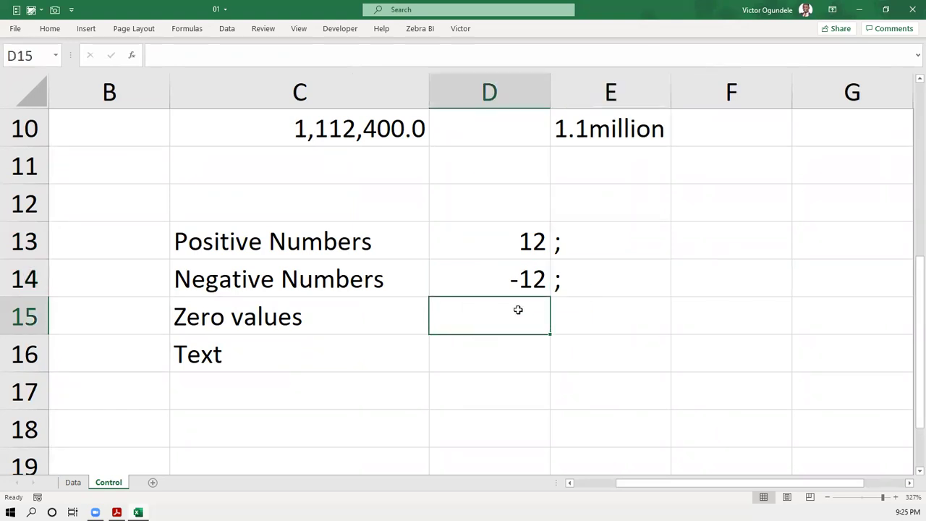
type("0")
key("Return")
key("Up")
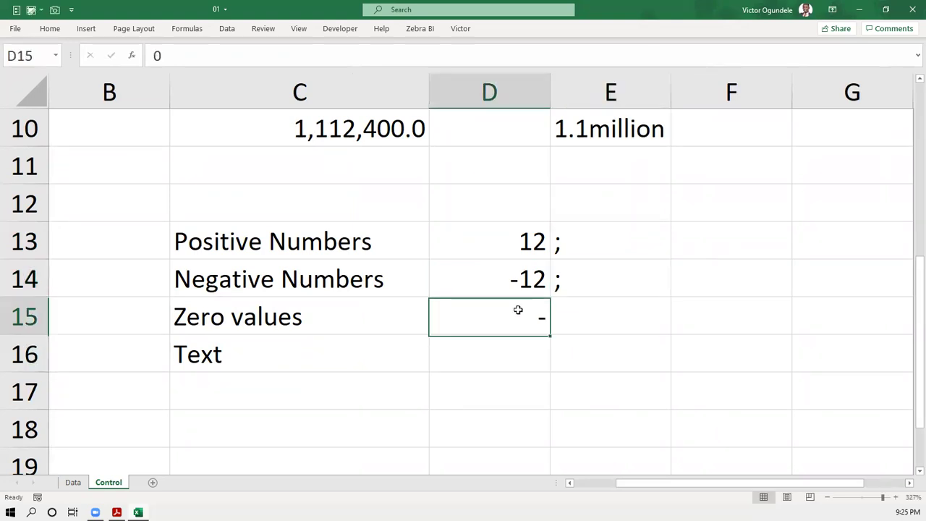
key("ctrl+shift+asciitilde")
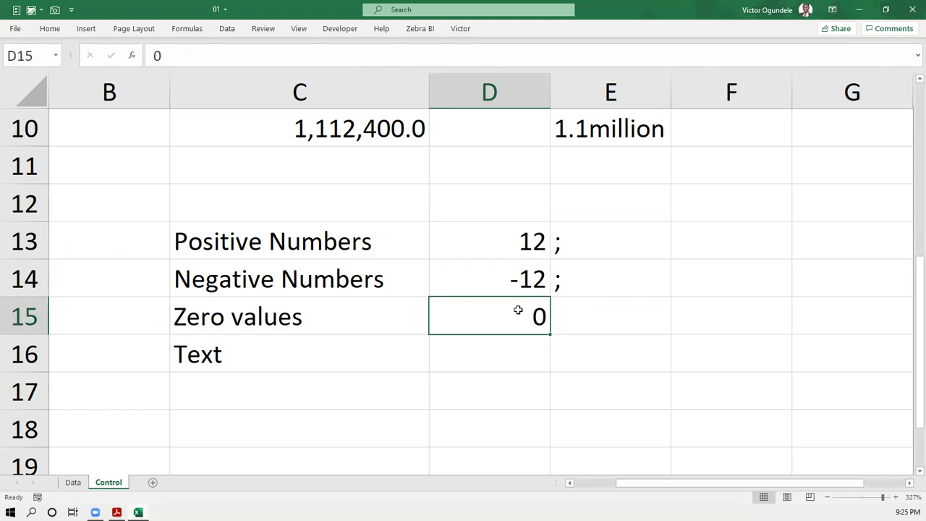
key("Right")
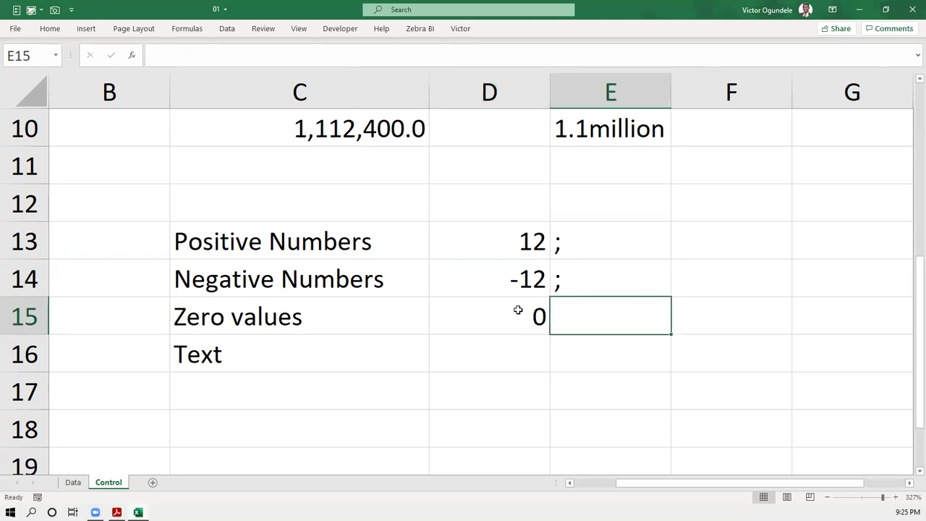
type(";")
key("Return")
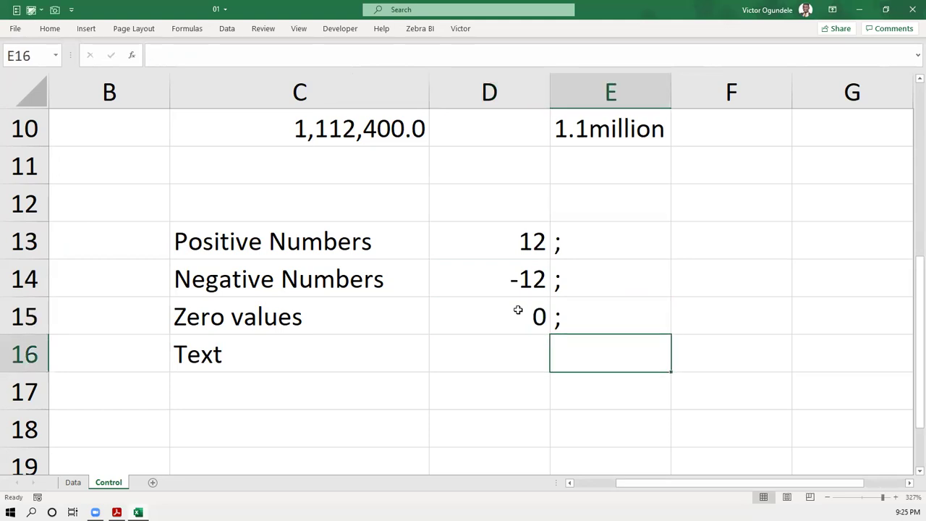
- Type a sample name in D16 as the Text example and right-align it
key("Left")
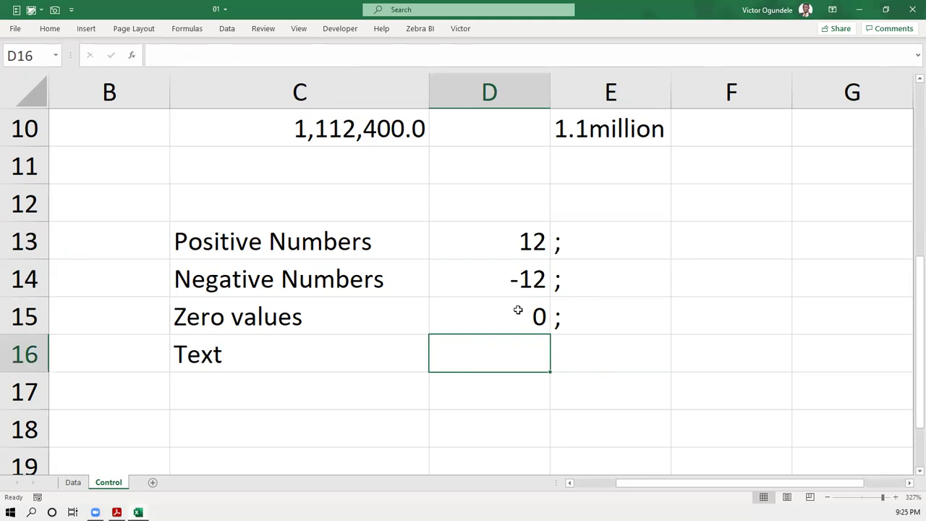
type("Wale")
key("Return")
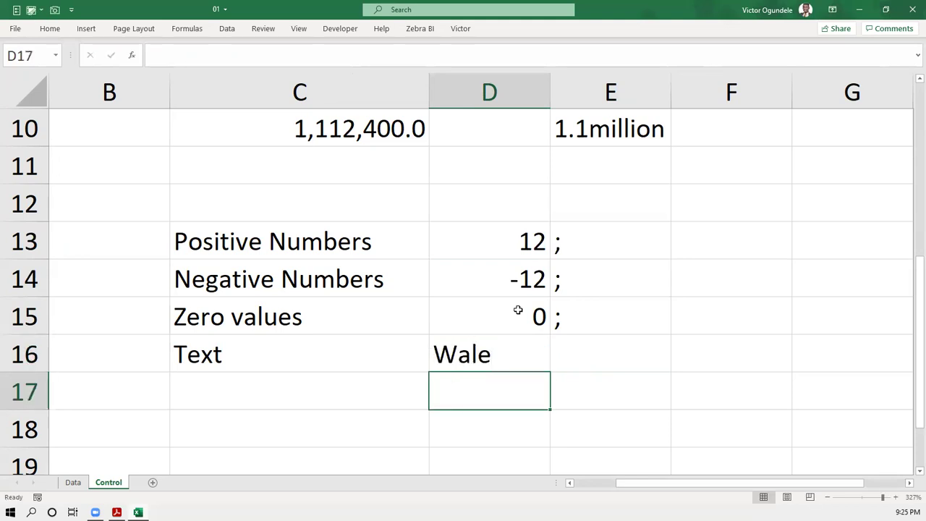
key("Up")
key("alt+h")
key("a")
key("r")
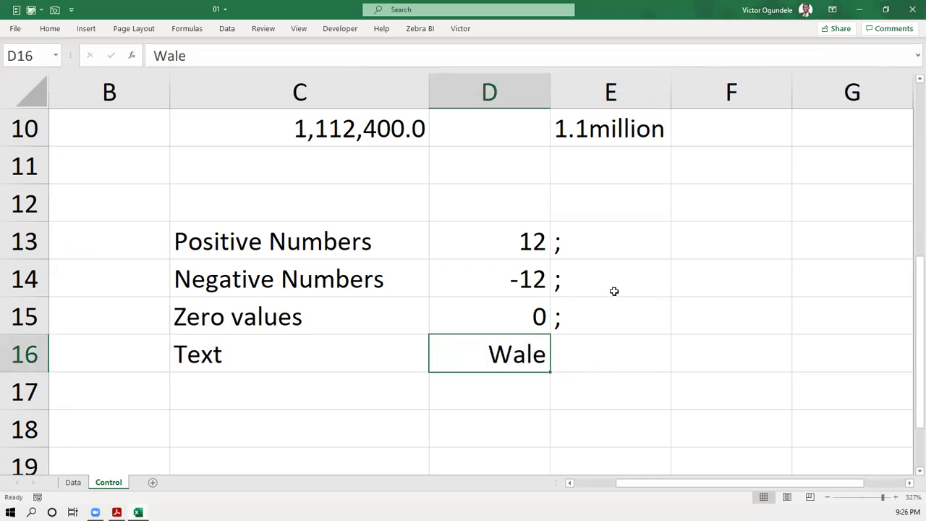
left_click(613, 291)
left_click(591, 347)
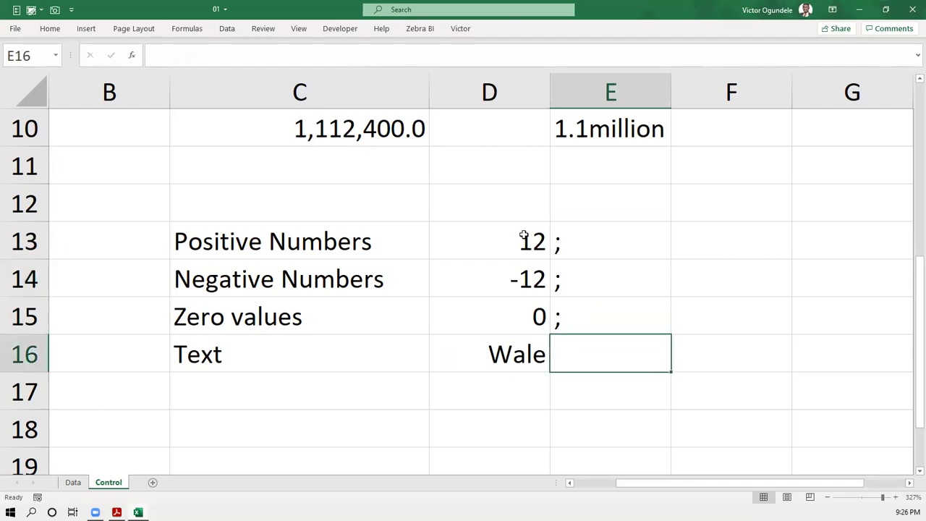
left_click(504, 394)
- Type the combined pattern 12;-12;0; in D17
scroll(504, 395, "down", 1)
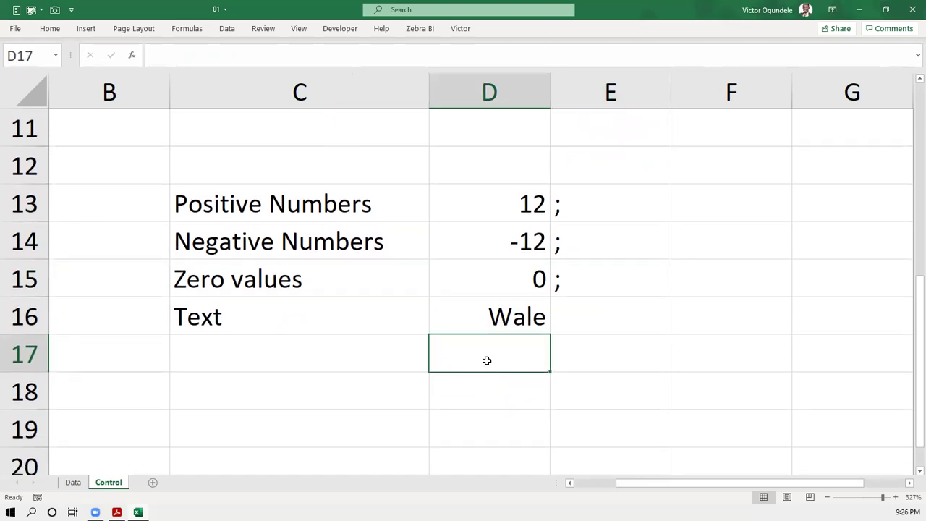
type("12")
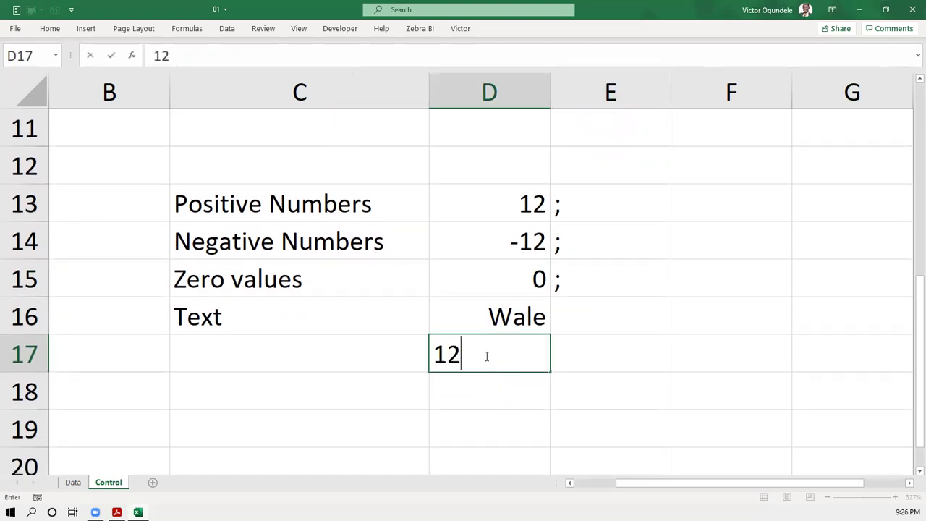
type(";-12;0;")
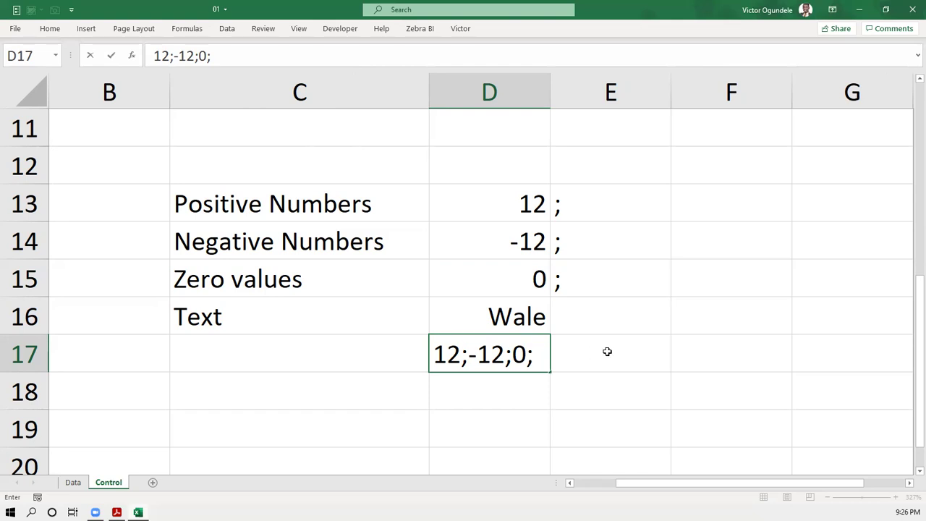
key("Return")
- Clear the contents of the demonstration block C13:E18
left_click_drag(206, 207, 558, 375)
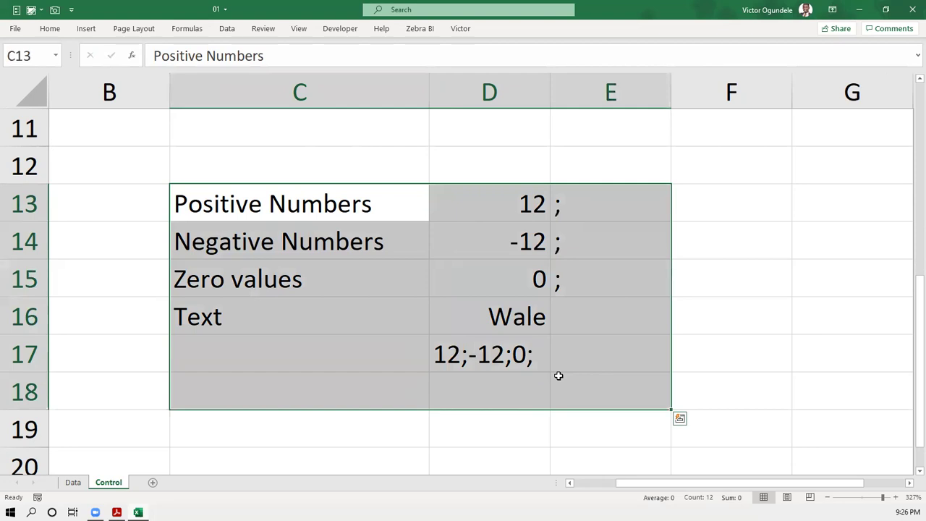
key("Delete")
scroll(558, 271, "up", 3)
scroll(481, 308, "down", 10, "ctrl")
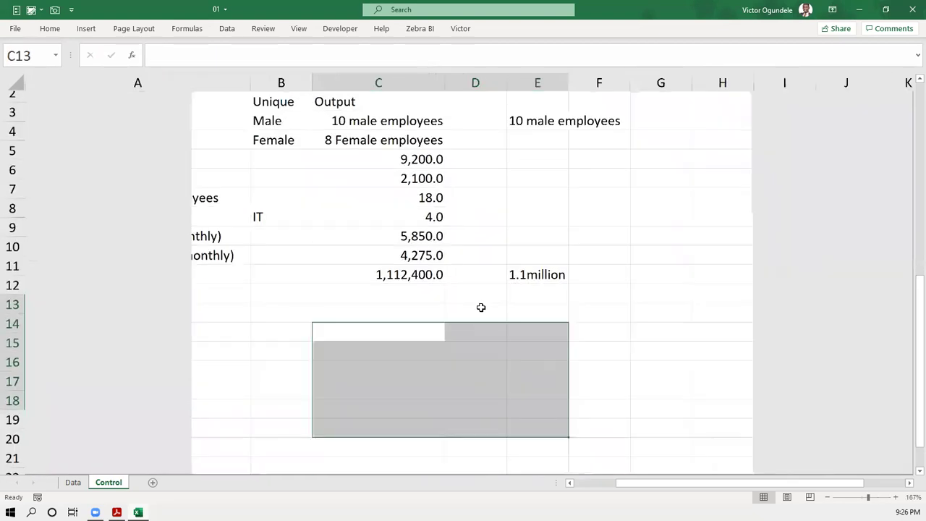
- Open the custom number format for the C10 yearly total and delete its existing code
left_click(386, 276)
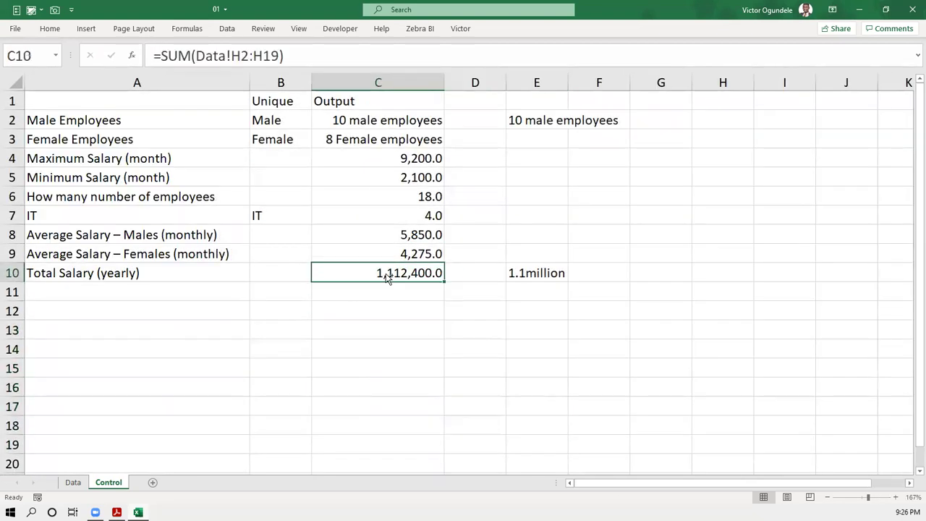
scroll(387, 276, "up", 3, "ctrl")
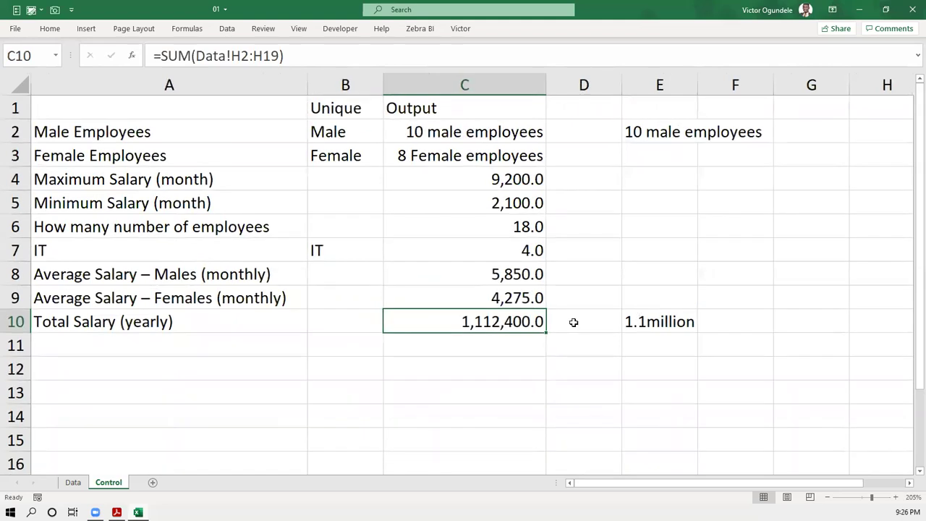
key("ctrl+1")
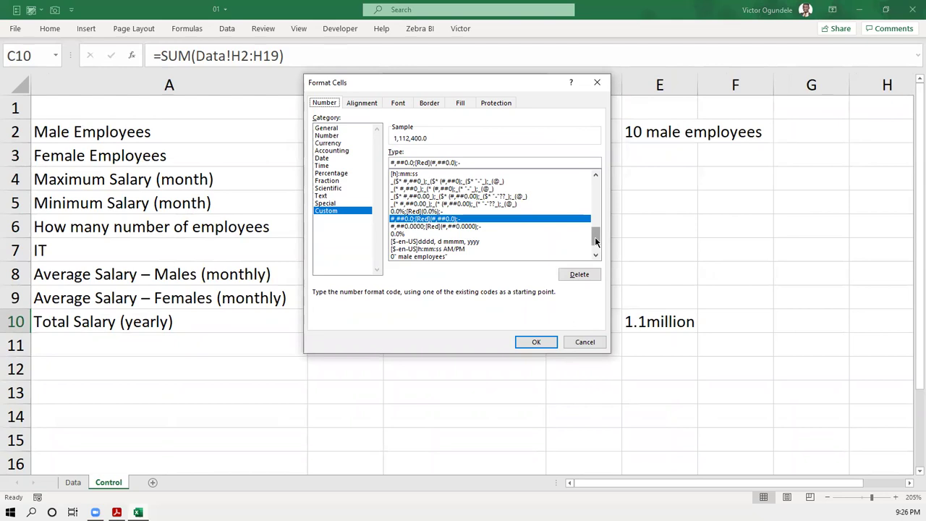
left_click_drag(597, 242, 596, 178)
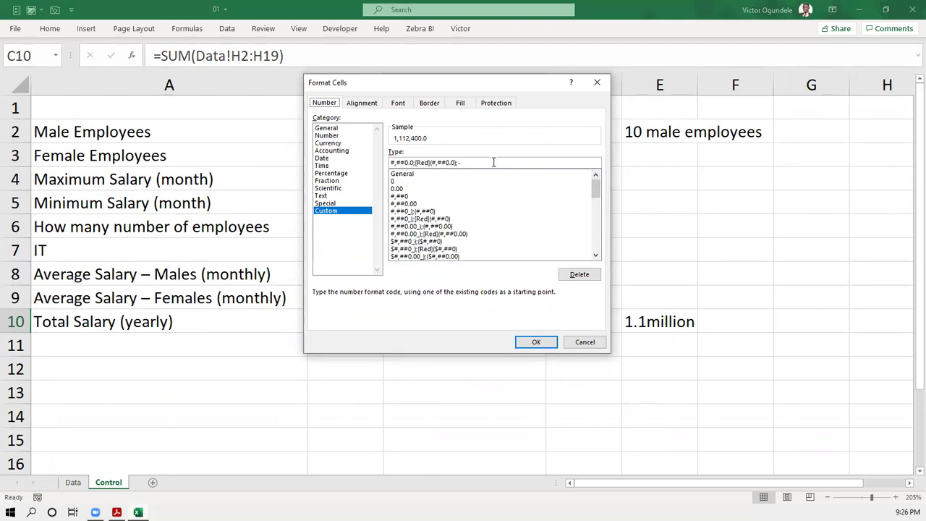
double_click(447, 159)
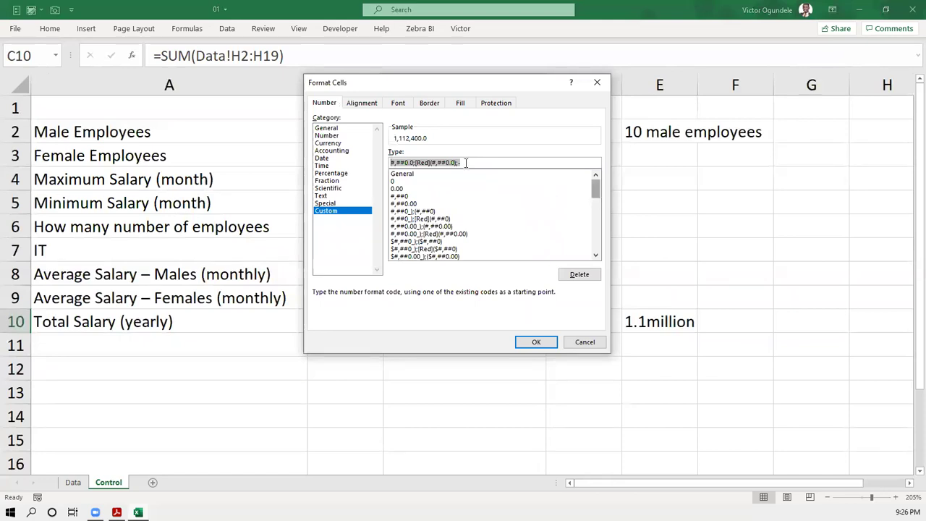
key("BackSpace")
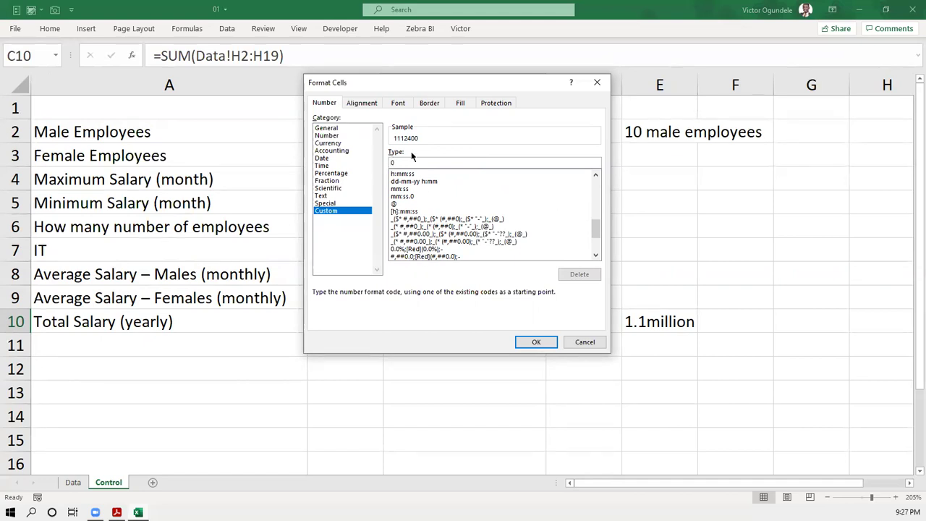
- Build the custom Type code 0,0.0;(0,0.0);- with bracketed negatives and a dash for zeros
type(",000")
type(".0")
left_click(390, 163)
type("0")
key("BackSpace")
key("BackSpace")
key("BackSpace")
type(";")
key("BackSpace")
type("0")
type(";")
type("-")
key("BackSpace")
type("(0,0.0")
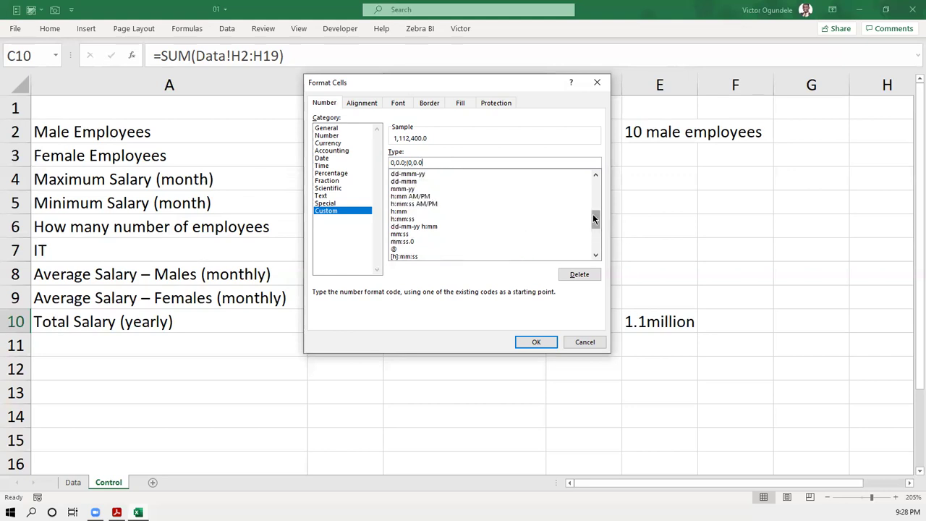
left_click_drag(594, 218, 594, 170)
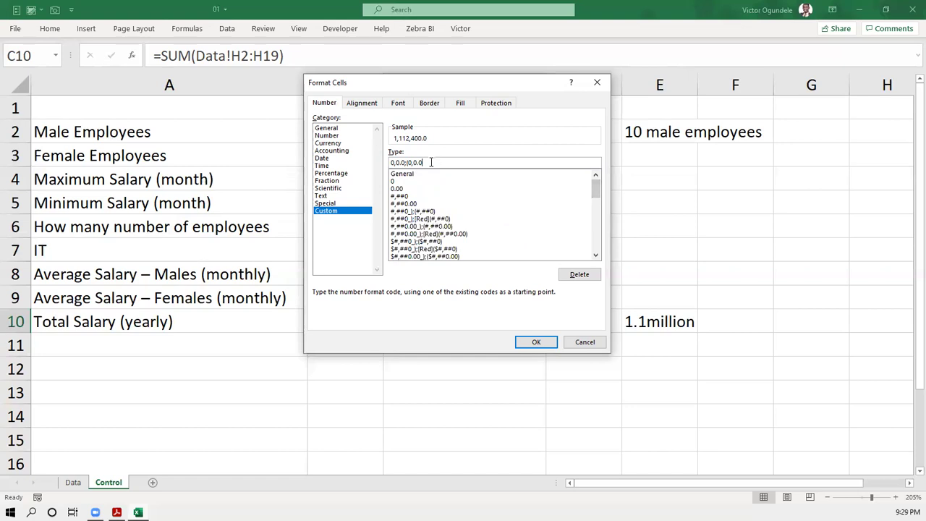
type(")")
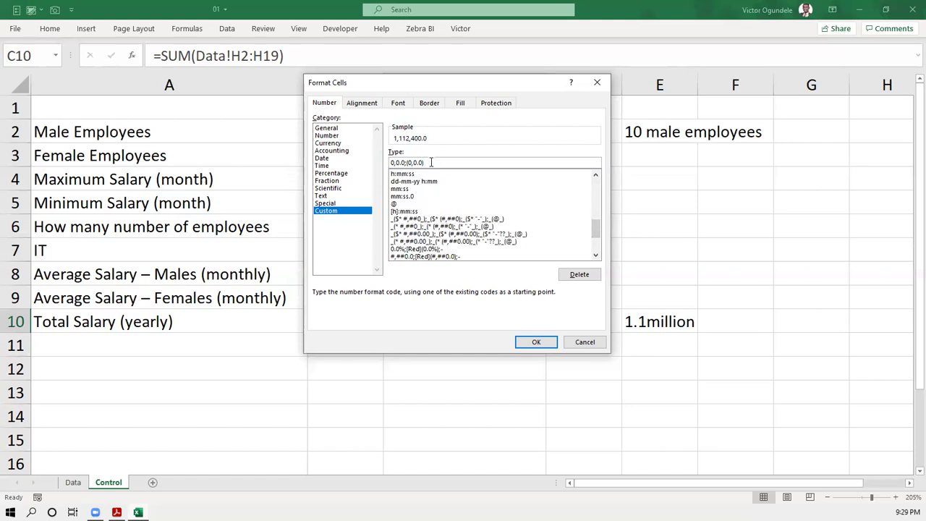
type(";")
- Review the positive and negative sections of the code, then apply the format to C10
left_click_drag(404, 162, 389, 162)
left_click_drag(425, 162, 407, 163)
left_click(407, 162)
left_click_drag(405, 162, 392, 160)
left_click(407, 162)
key("Right")
key("Right")
key("Right")
key("Right")
key("Right")
left_click(533, 342)
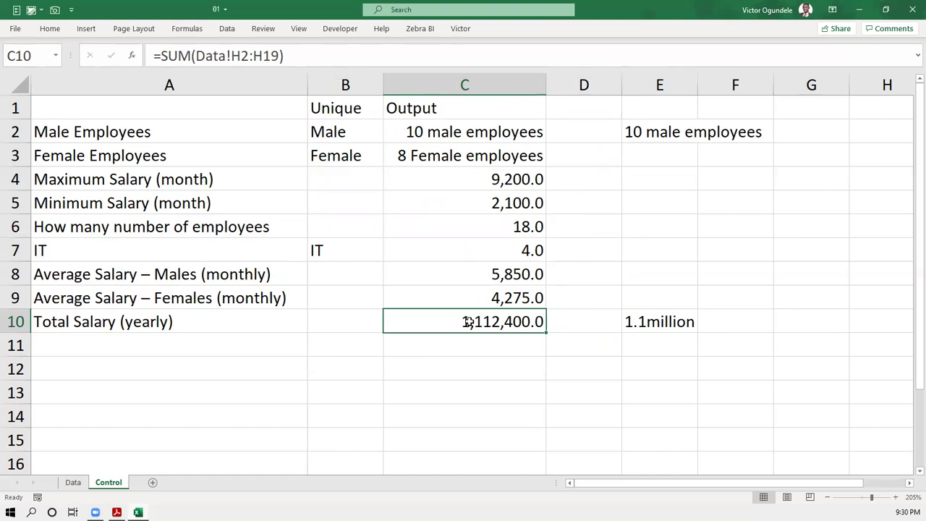
type("0")
key("Return")
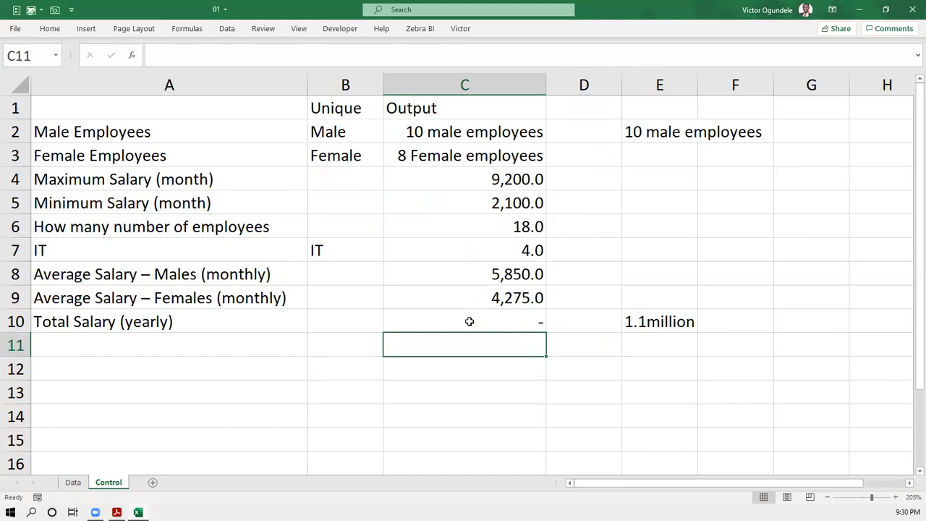
key("ctrl+z")
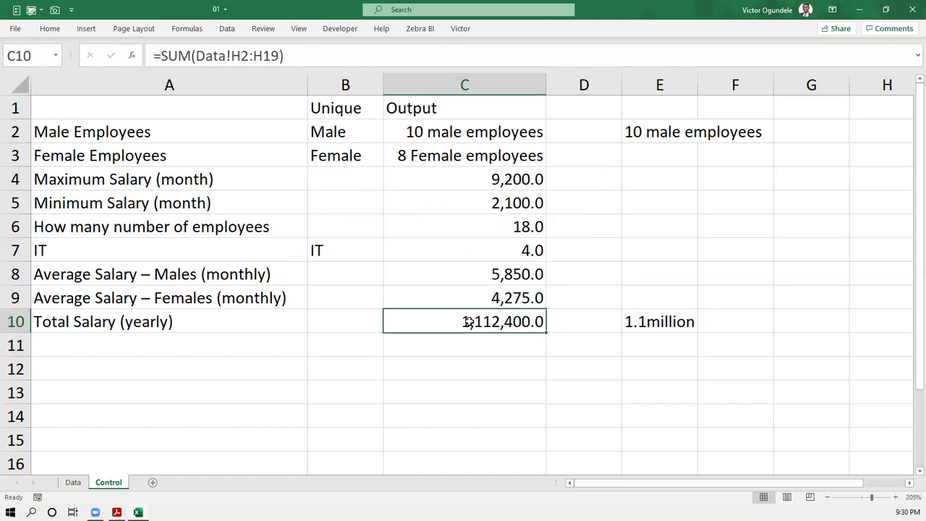
type("-12")
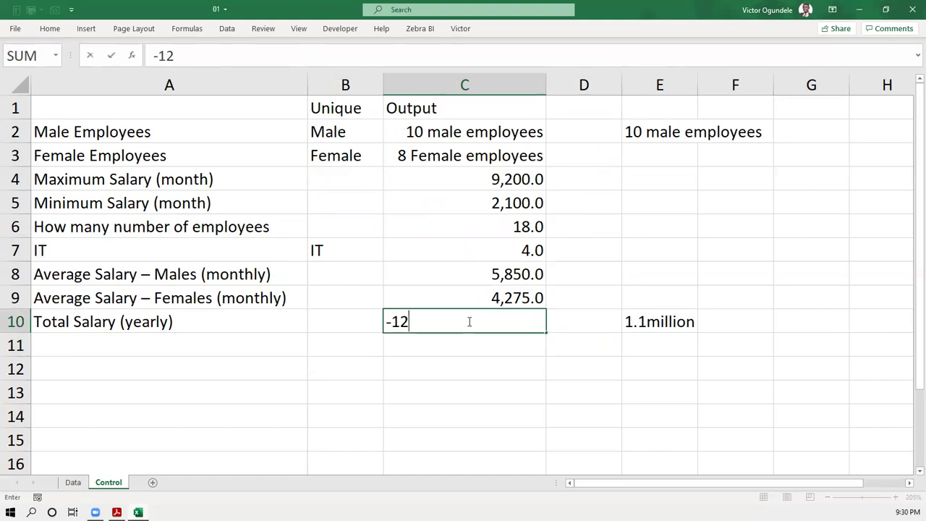
key("Return")
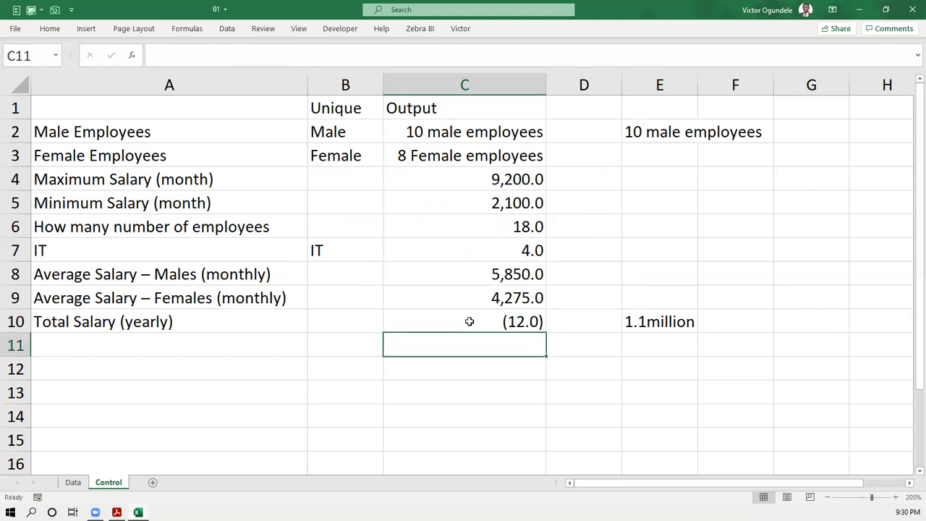
left_click(469, 321)
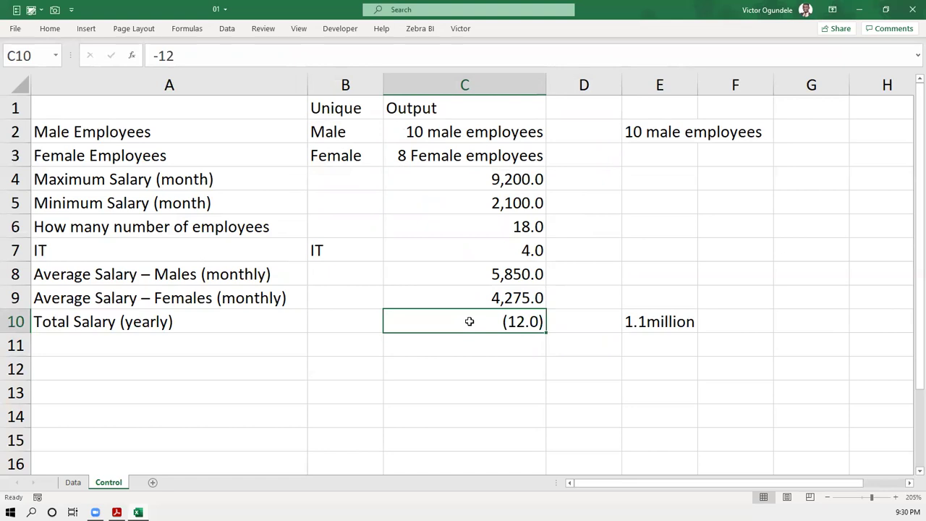
key("ctrl+z")
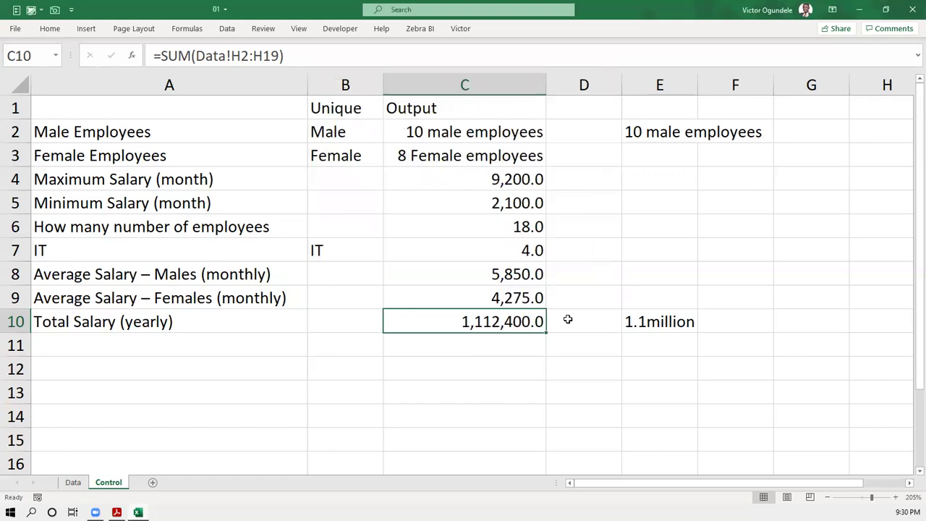
- Add [Red] to the negative section so C10 uses #,##0.0;[Red](#,##0.0);-
key("ctrl+1")
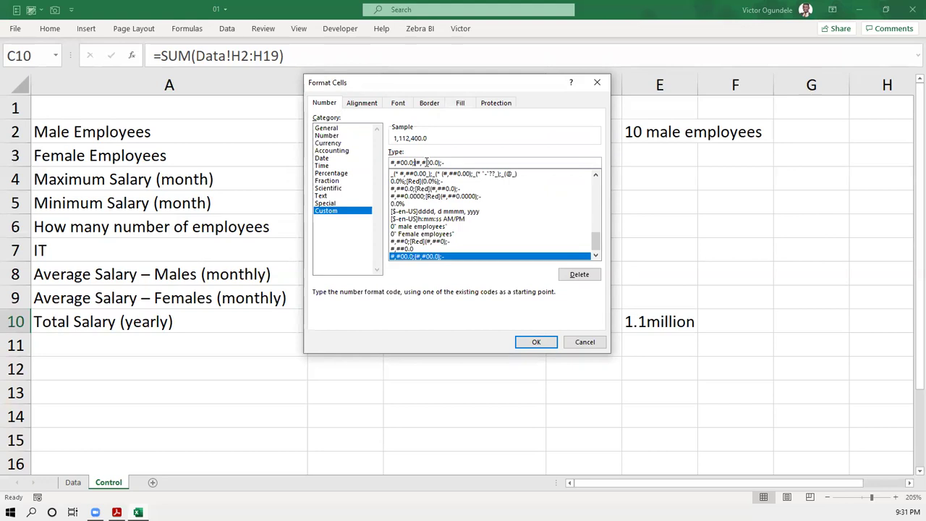
type("[")
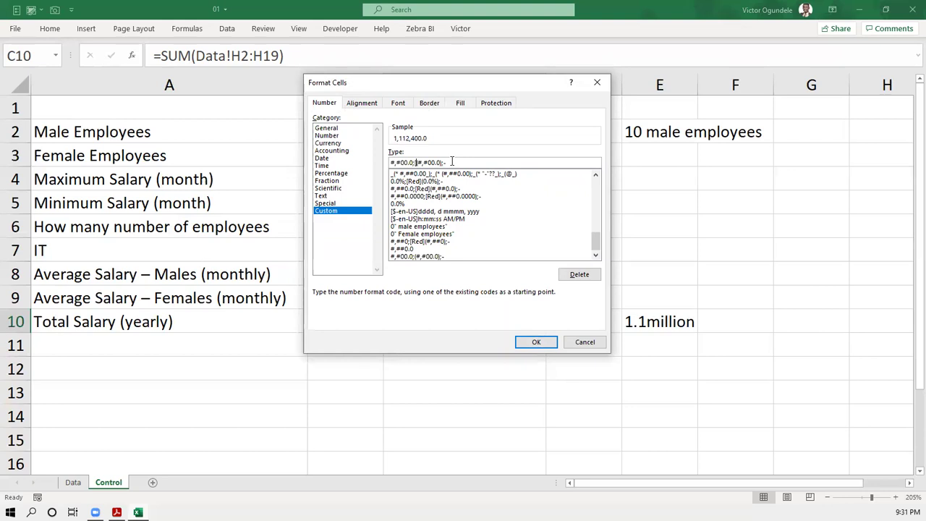
type("Red")
type("(")
key("BackSpace")
left_click(538, 341)
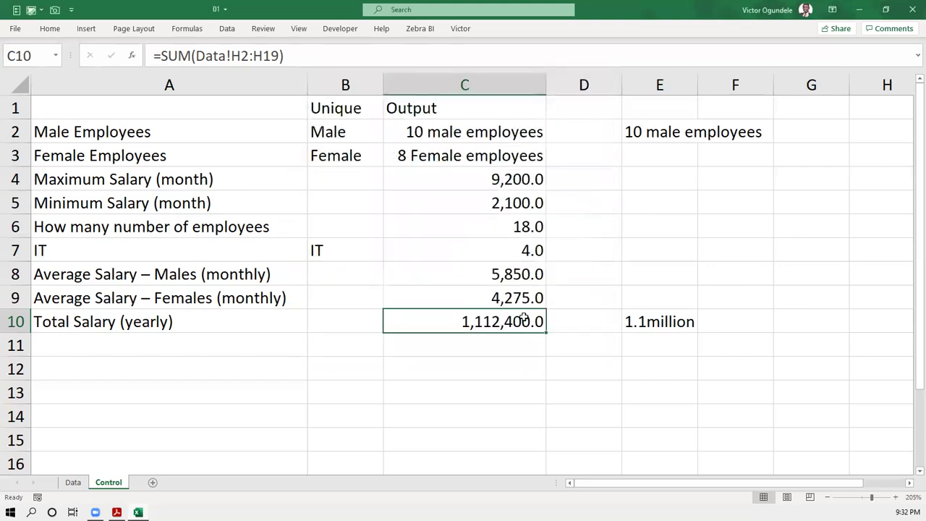
- Test C10 with -12 to see red (12.0), undo back to the SUM total, and reopen Format Cells
type("-12")
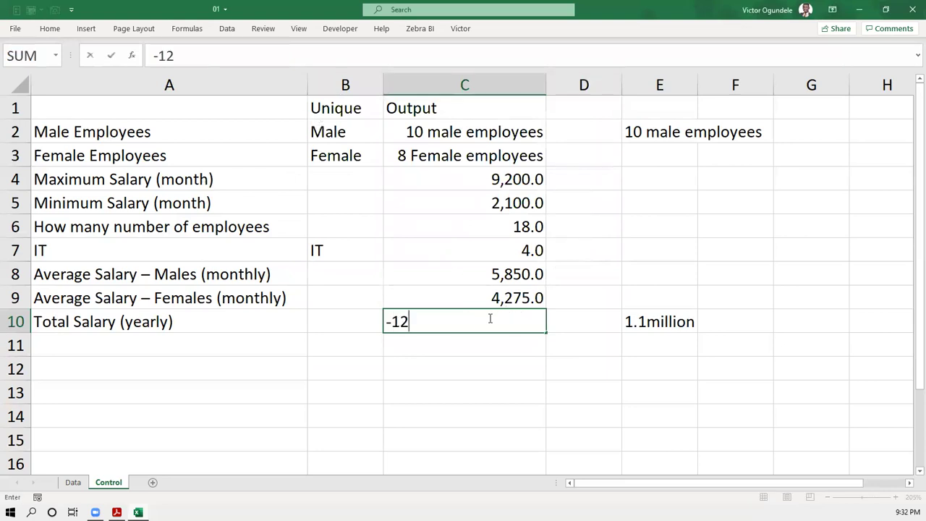
key("Return")
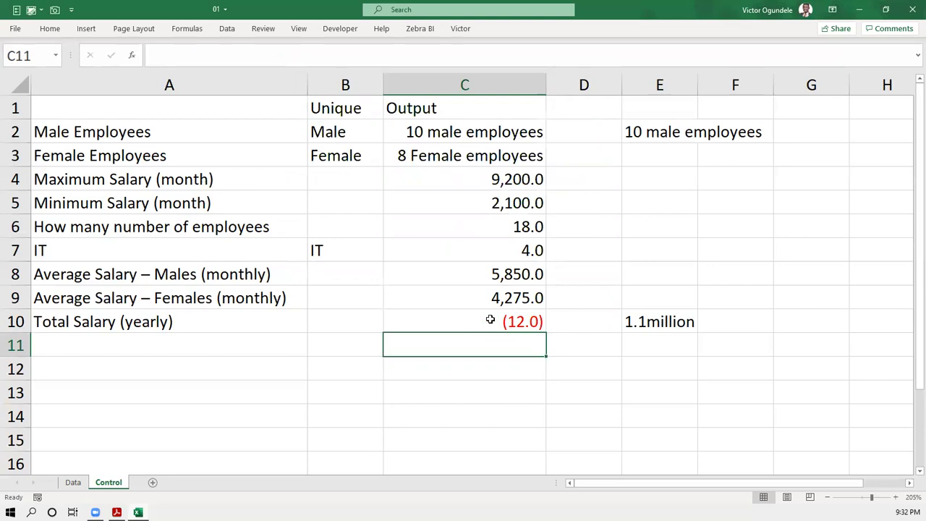
key("ctrl+z")
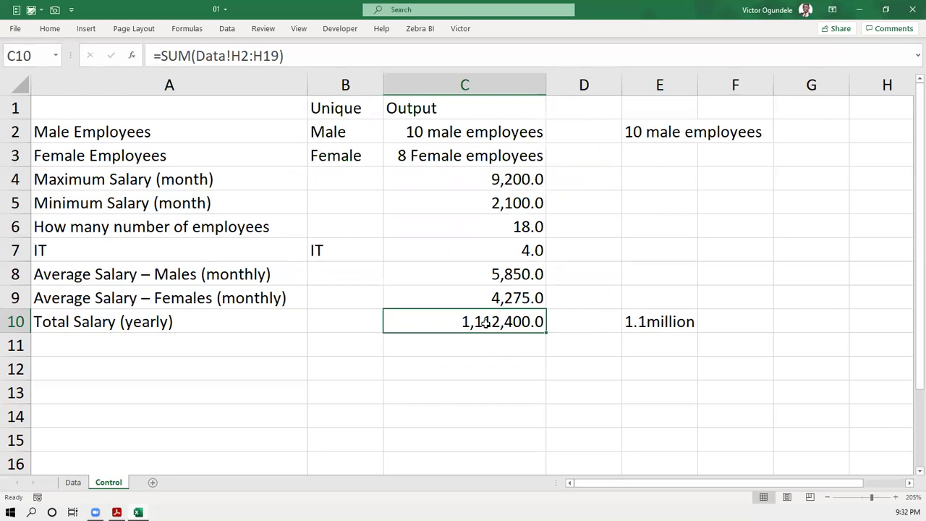
key("ctrl+1")
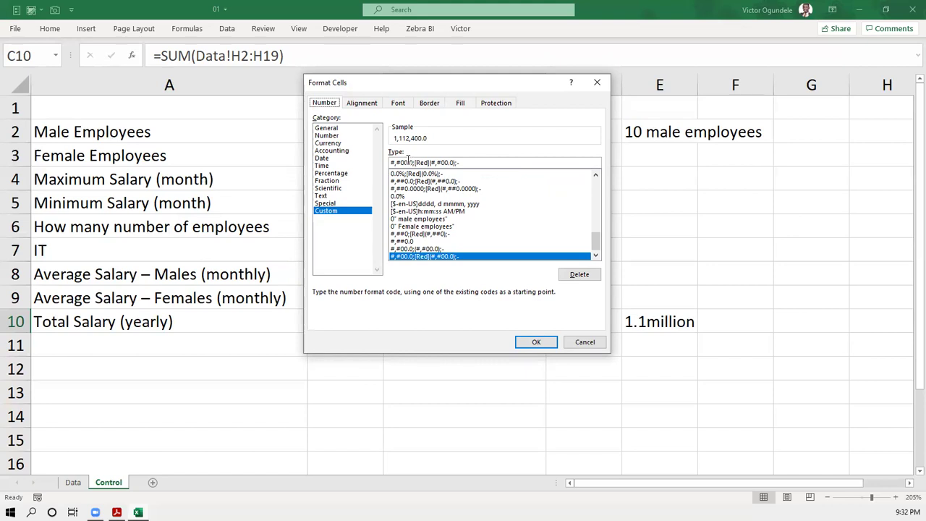
- Rewrite C10's code with thousands-scaling commas, an "m" suffix and leading $, so Sample shows $1.11m
left_click(406, 162)
type(",")
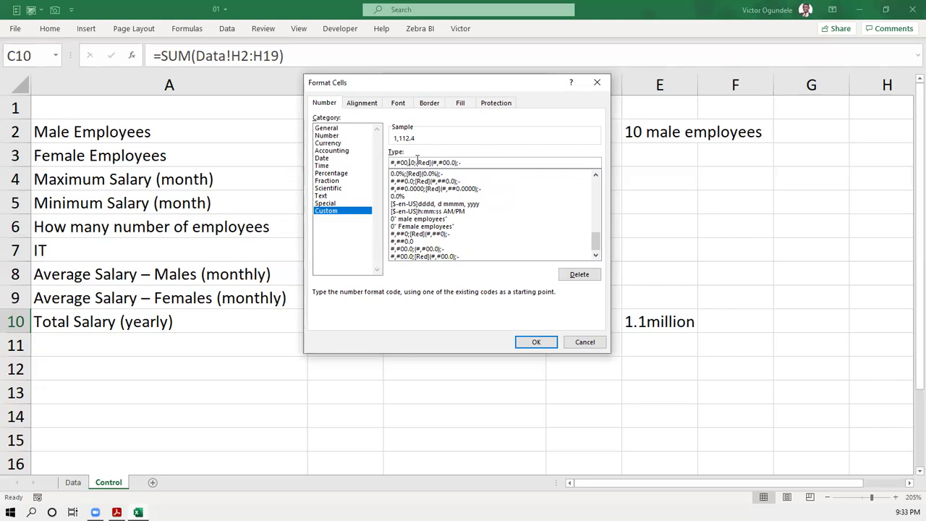
type(",")
key("BackSpace")
key("BackSpace")
key("BackSpace")
key("BackSpace")
type(",")
key("BackSpace")
type(",")
type(",.0")
type("\"m\"")
left_click(391, 162)
type("$")
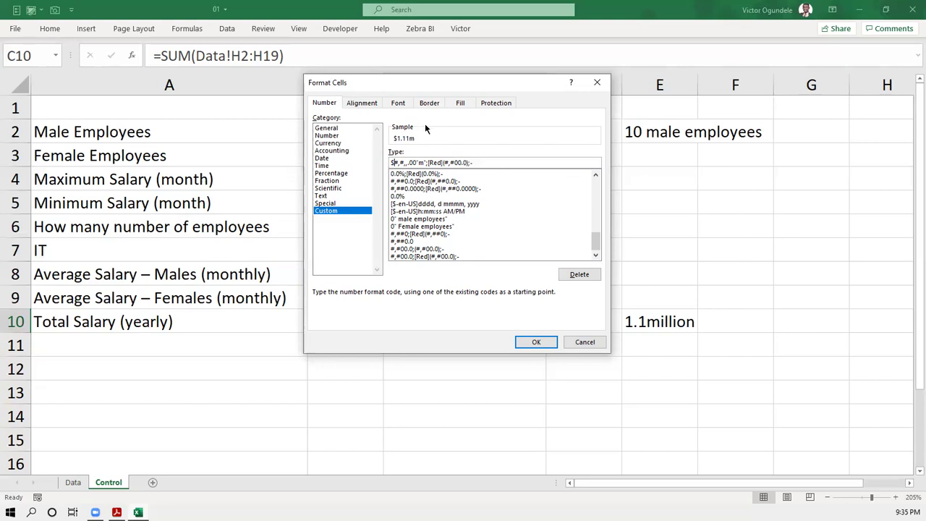
- Apply the millions format to C10 and delete the 1.1million note in E10
left_click(536, 342)
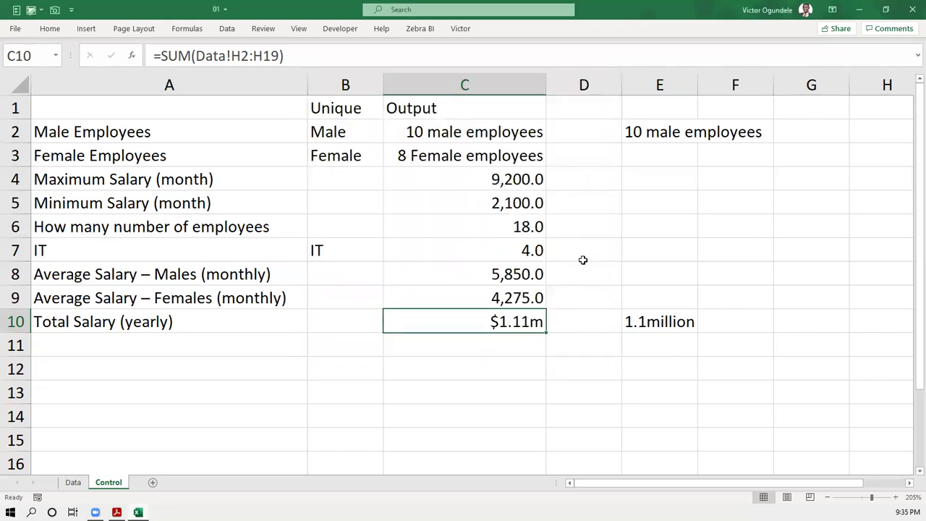
left_click(653, 322)
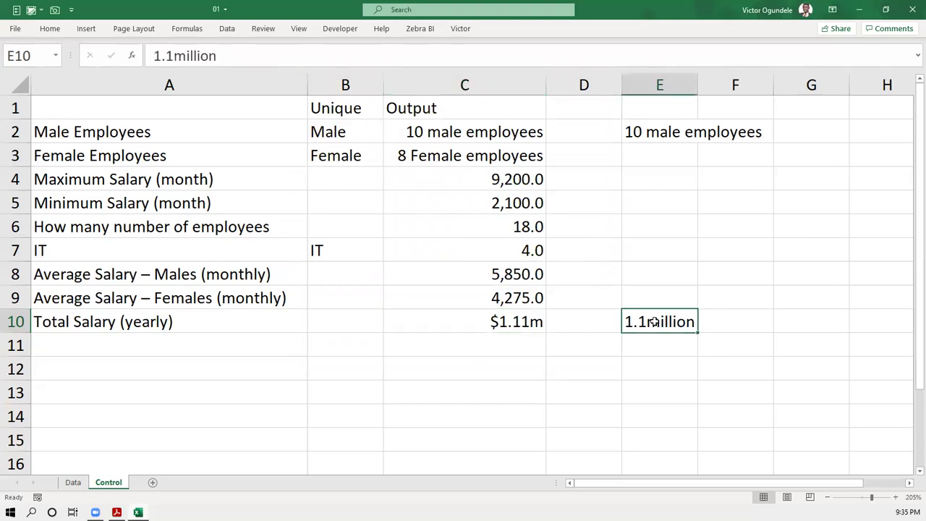
key("Delete")
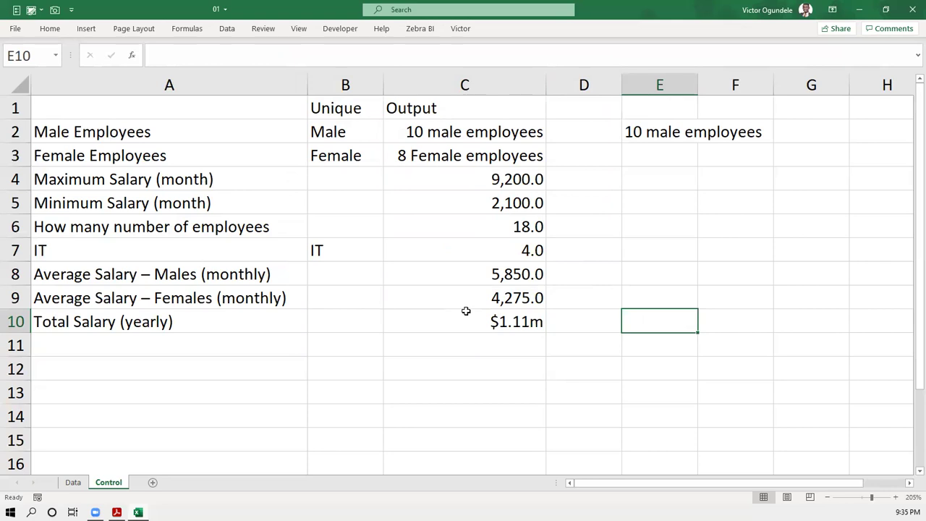
- Check the male and female employee count formulas and delete the 10 male employees note in E2
scroll(437, 229, "left", 1)
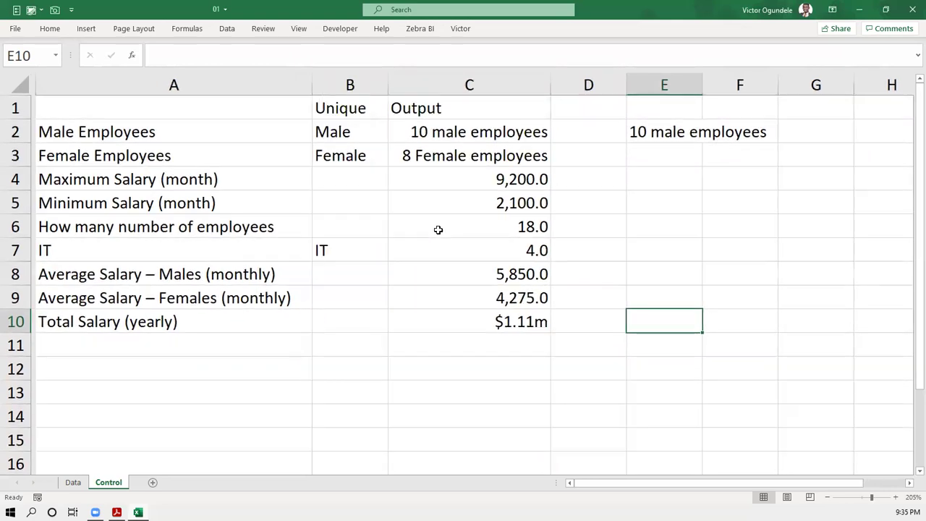
scroll(438, 230, "left", 1)
scroll(438, 229, "right", 2)
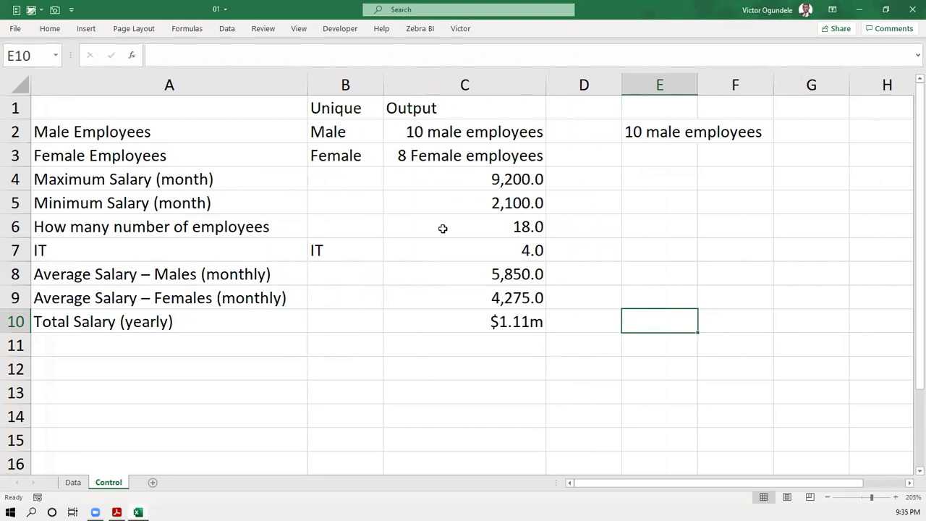
left_click(487, 160)
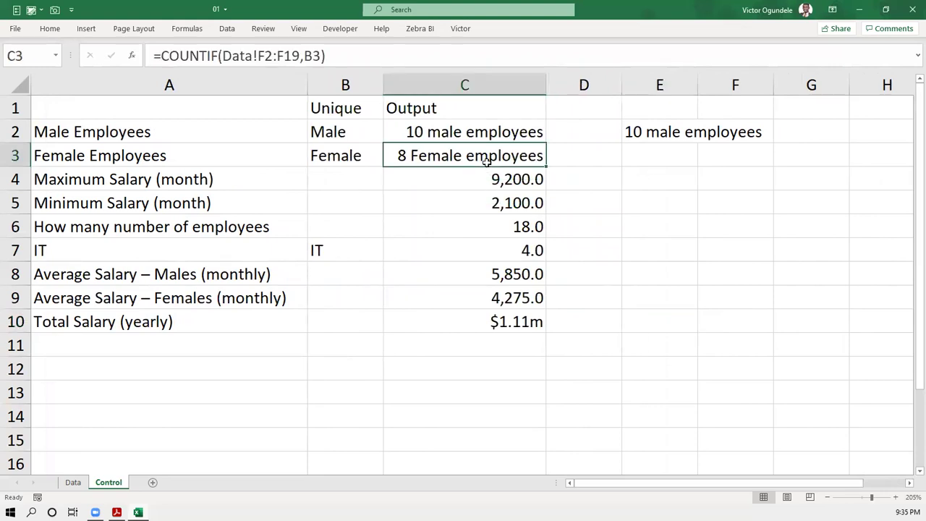
key("Up")
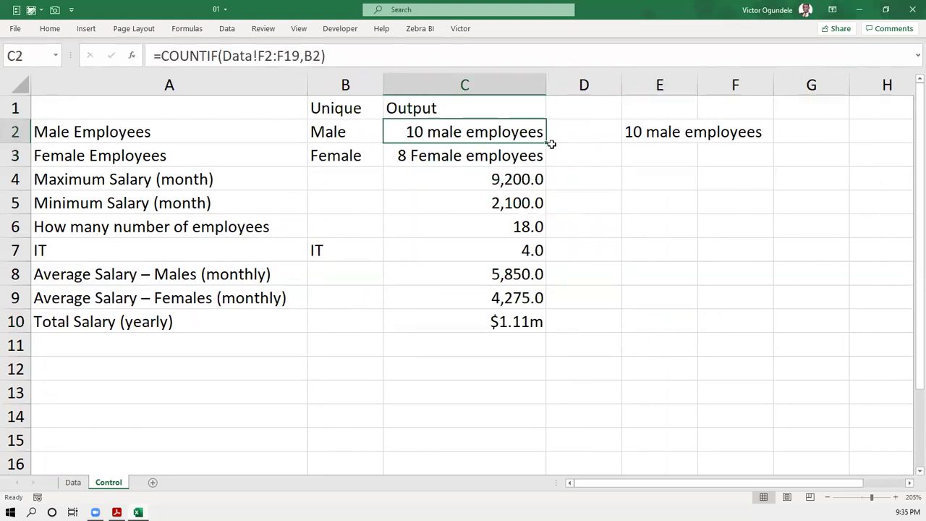
left_click(632, 132)
key("Delete")
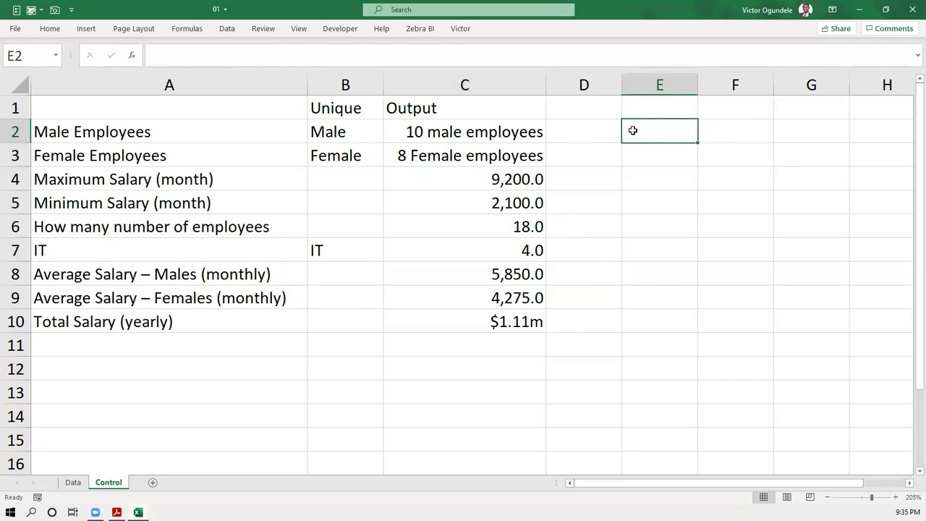
scroll(632, 130, "down", 2)
- Switch to the Data sheet and delete the Insight Data labels in L1:L10
left_click(388, 285)
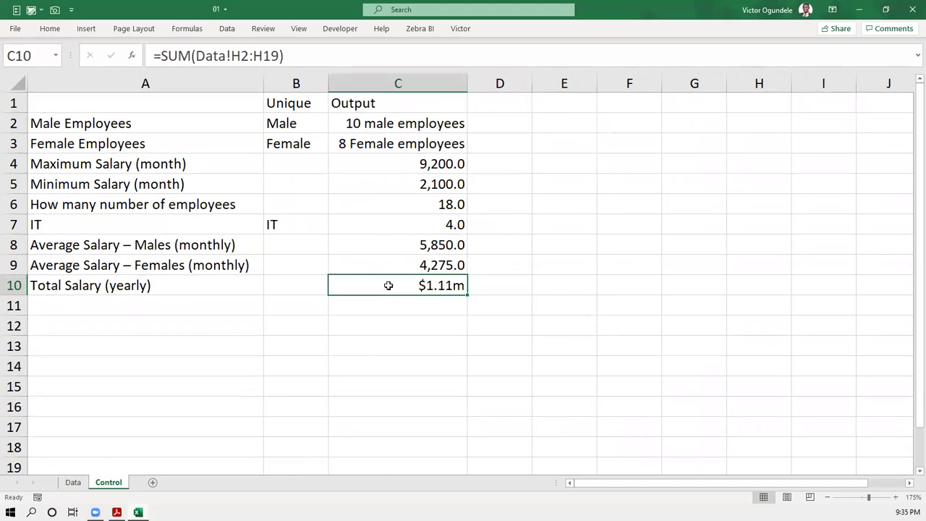
left_click(86, 480)
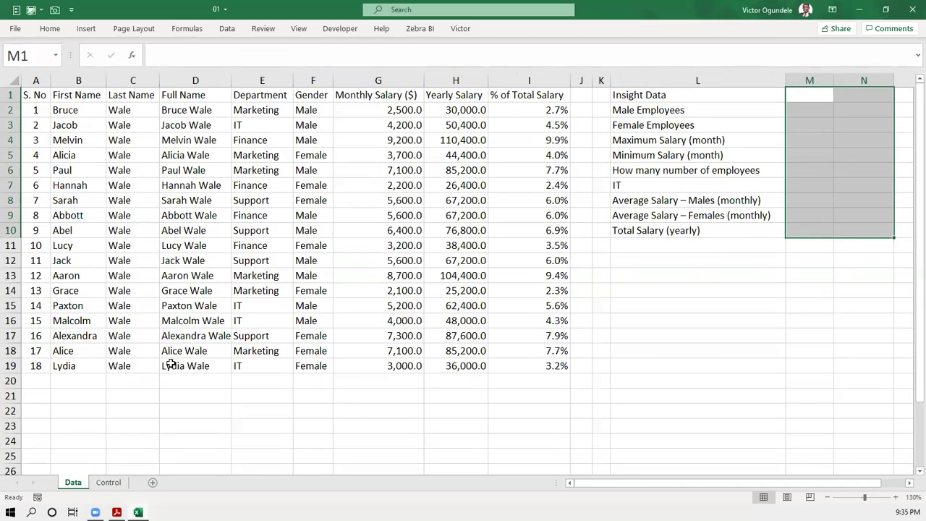
left_click_drag(630, 95, 670, 227)
key("Delete")
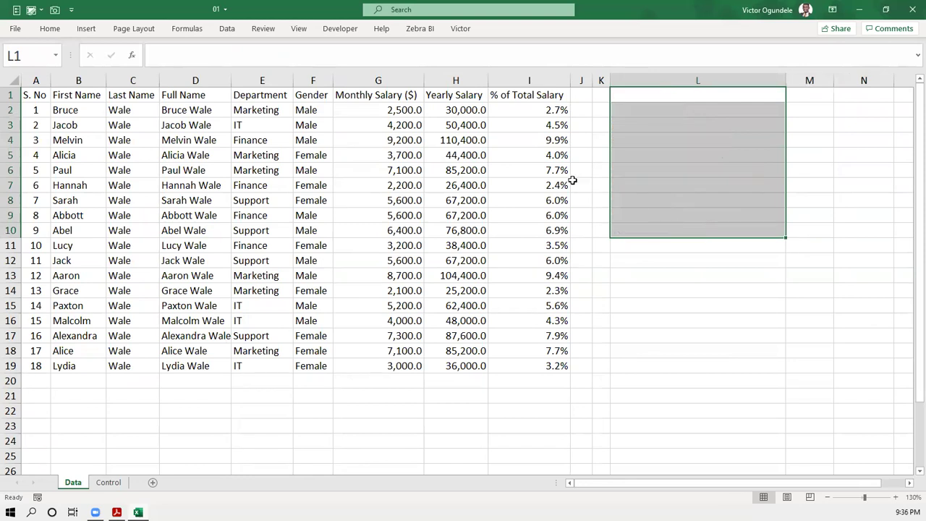
- Inspect the percentage formula in I5 and the values in D6 and G8
left_click(533, 156)
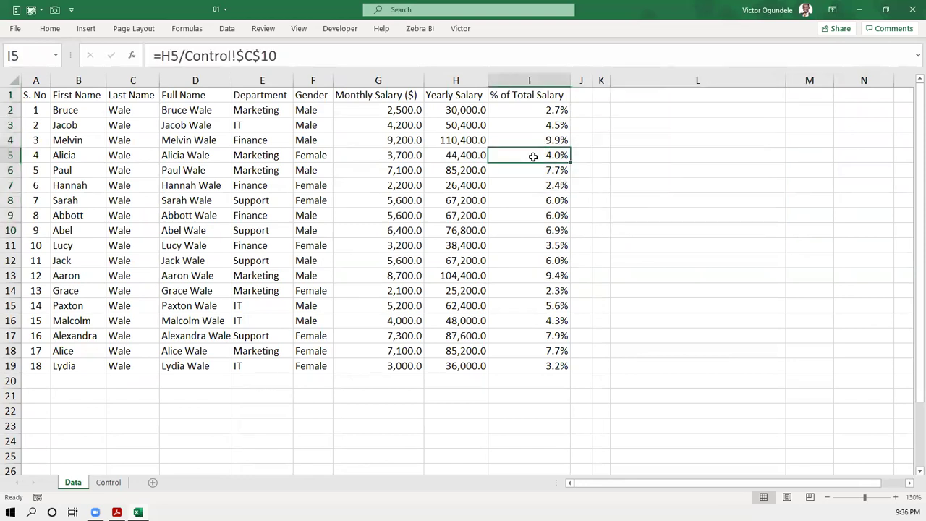
left_click(190, 354)
left_click(217, 168)
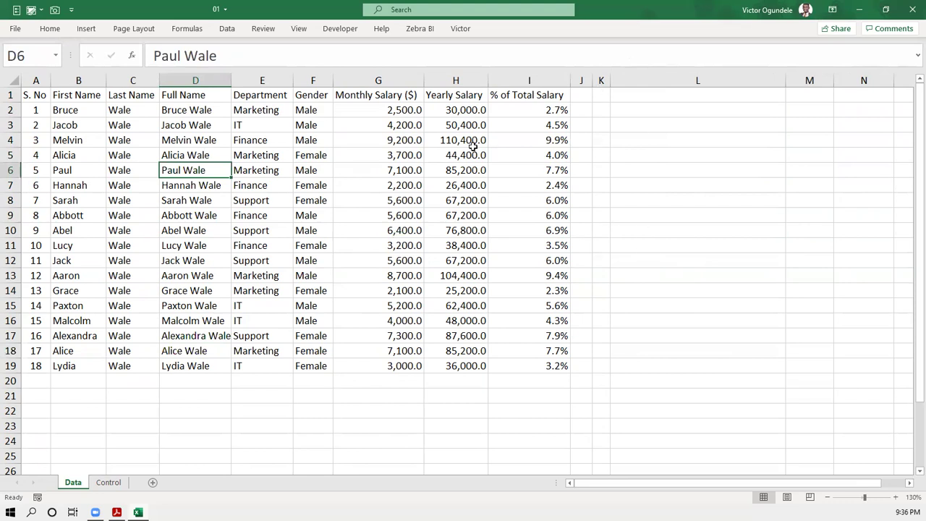
left_click(382, 196)
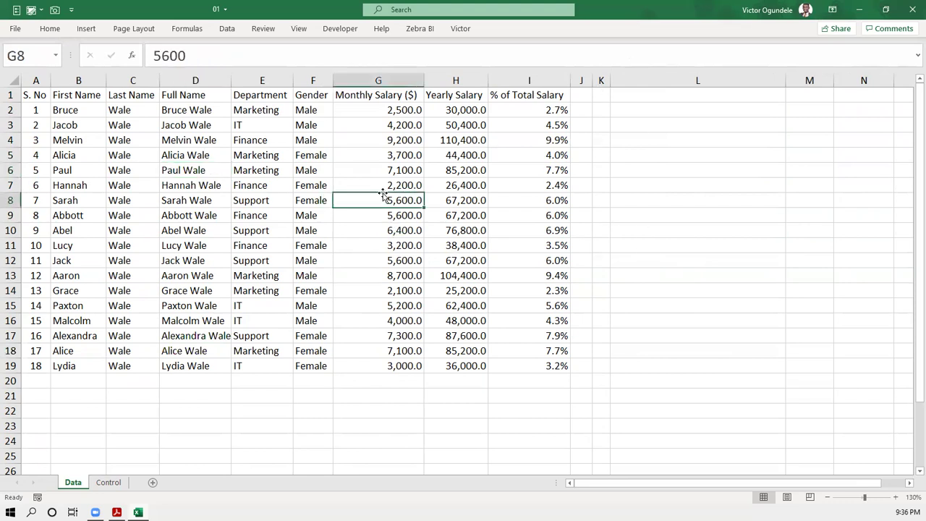
left_click(215, 379)
- Turn off gridlines on the Data sheet and pin the ribbon permanently
left_click(302, 29)
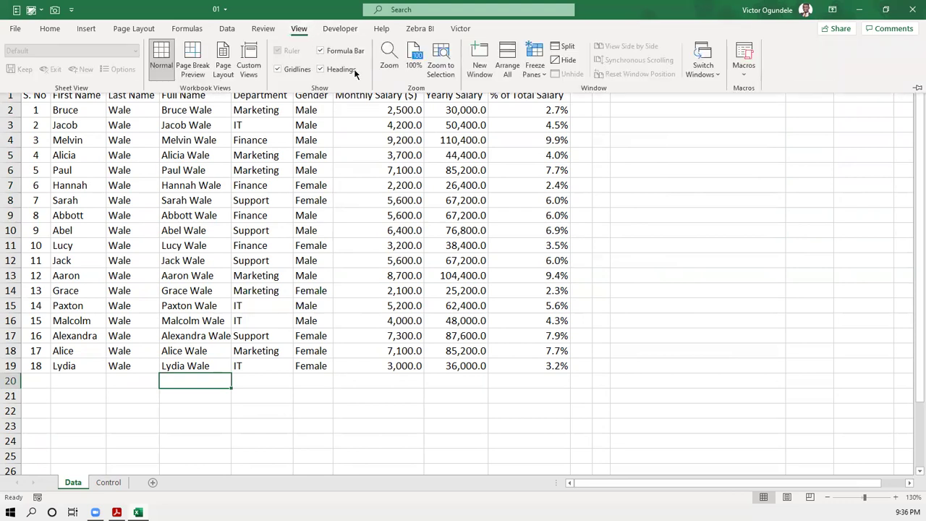
left_click(277, 68)
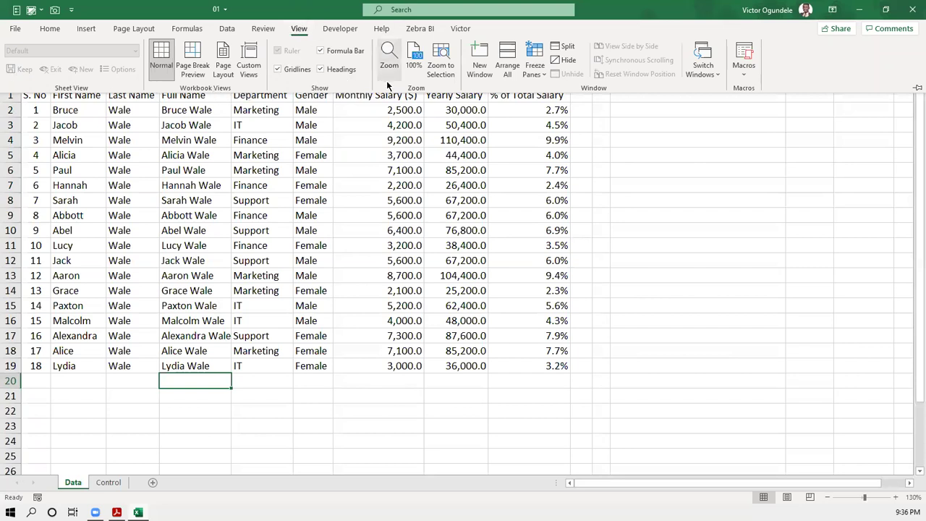
left_click(278, 69)
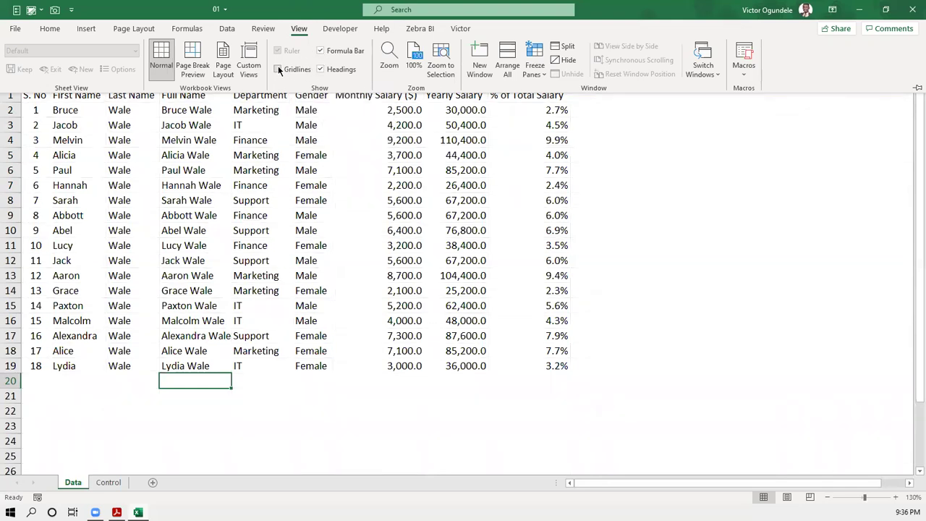
left_click(303, 27)
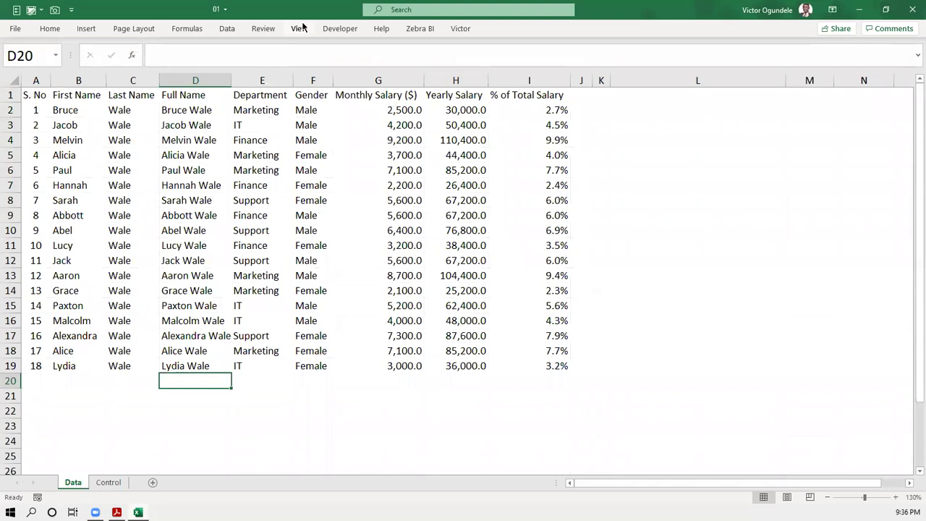
double_click(302, 28)
- Select cells in the employee table, ending with the header row
left_click(170, 226)
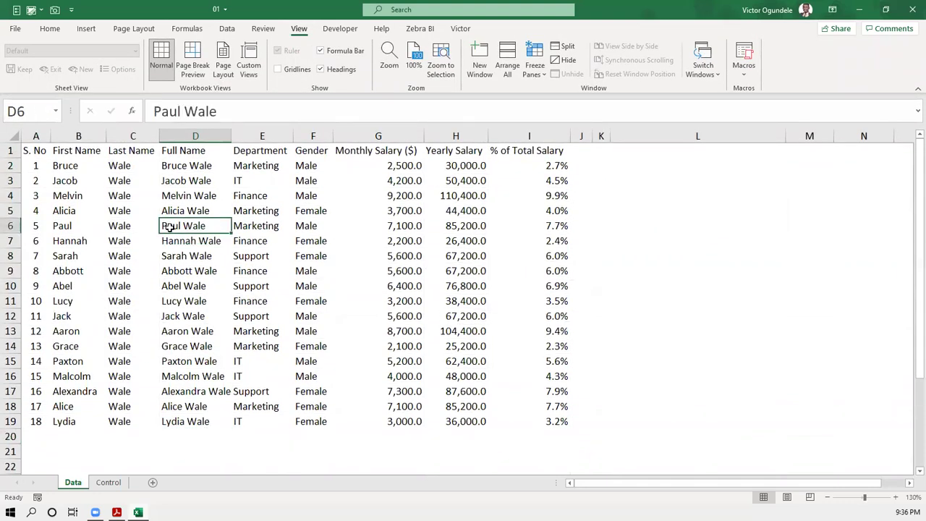
left_click(269, 136)
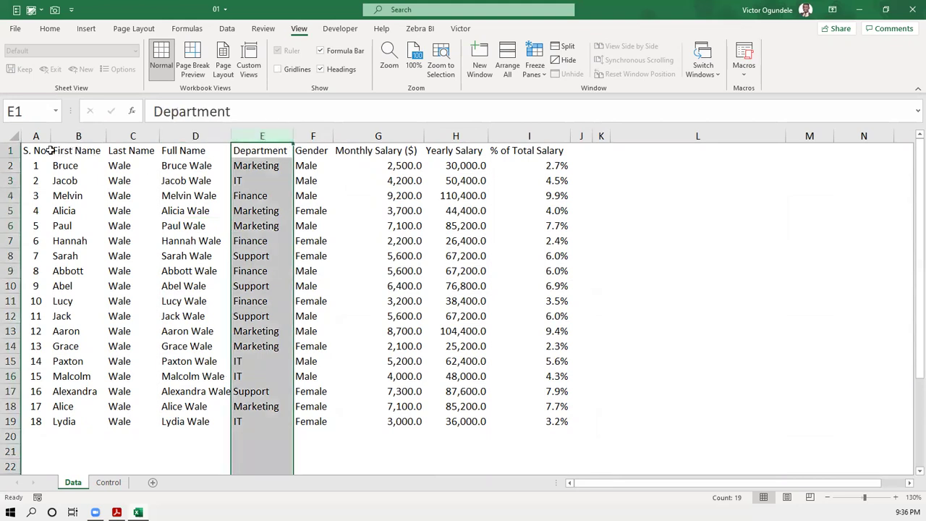
left_click_drag(36, 150, 520, 150)
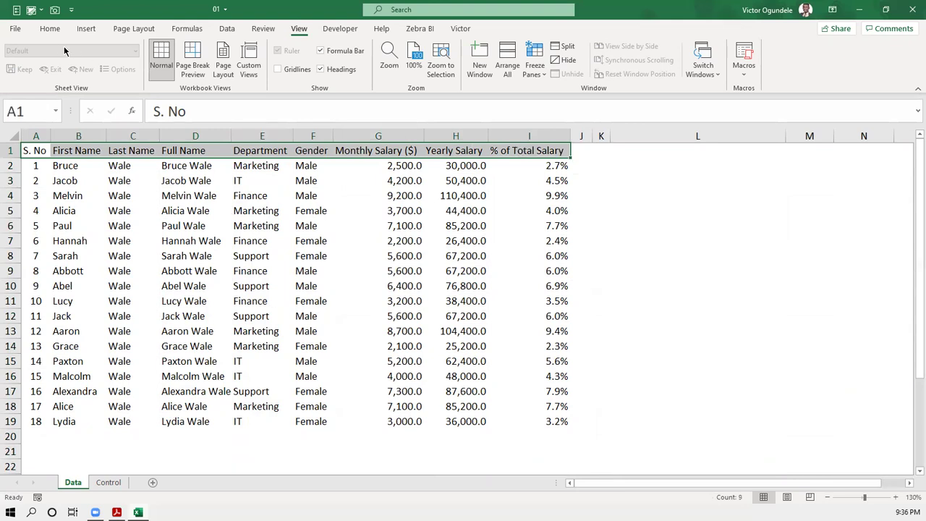
- Give the Data sheet header row a dark grey fill and white font, then reselect A1:I1
left_click(50, 28)
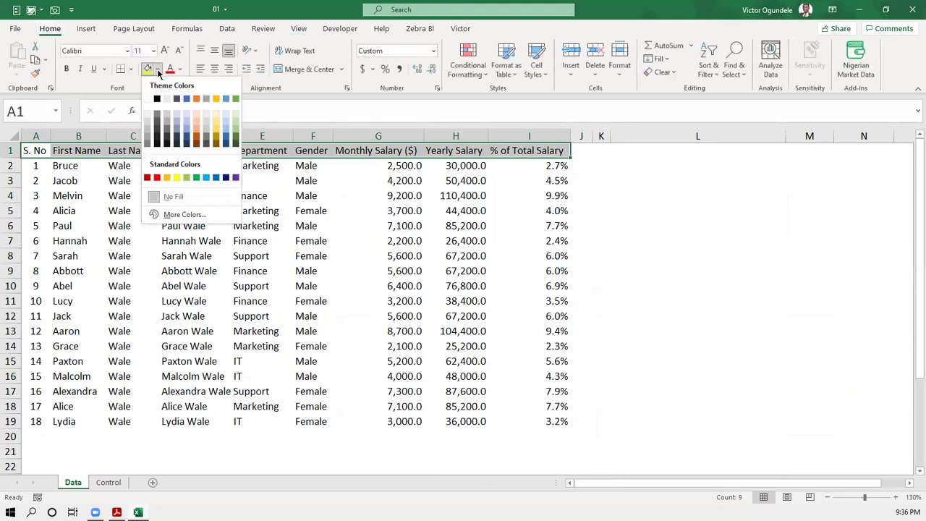
left_click(157, 69)
left_click(165, 138)
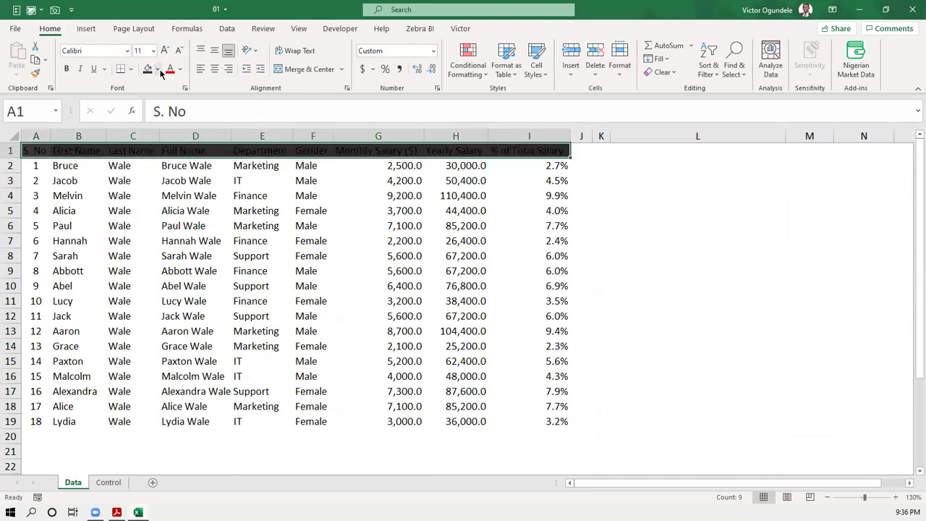
left_click(179, 69)
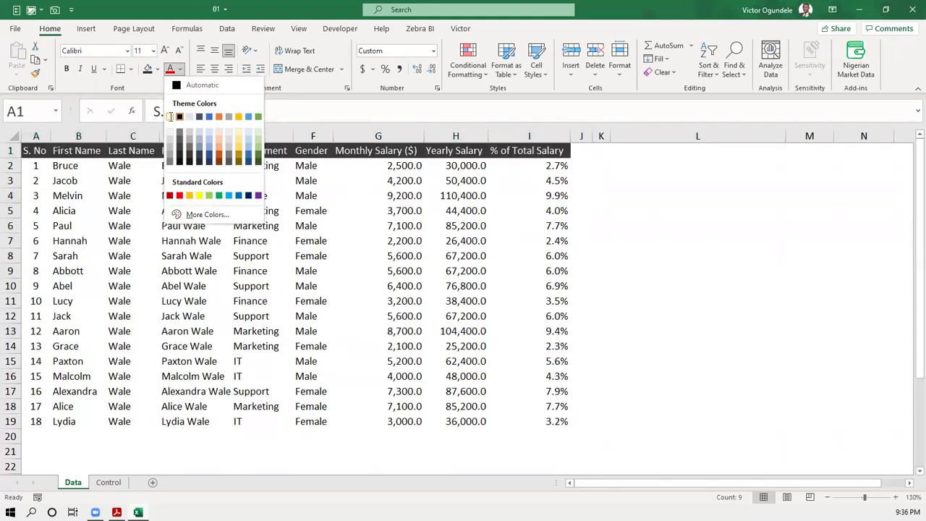
left_click(171, 116)
left_click(148, 201)
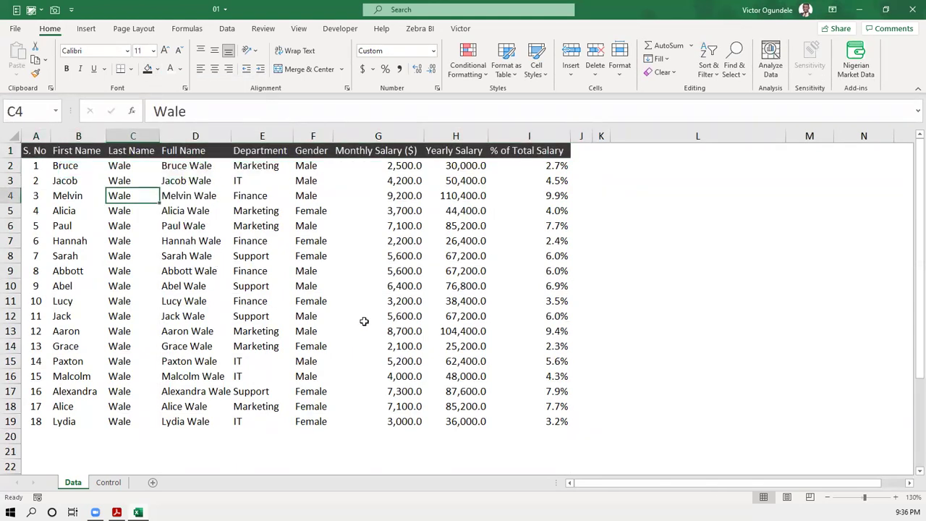
left_click(517, 372)
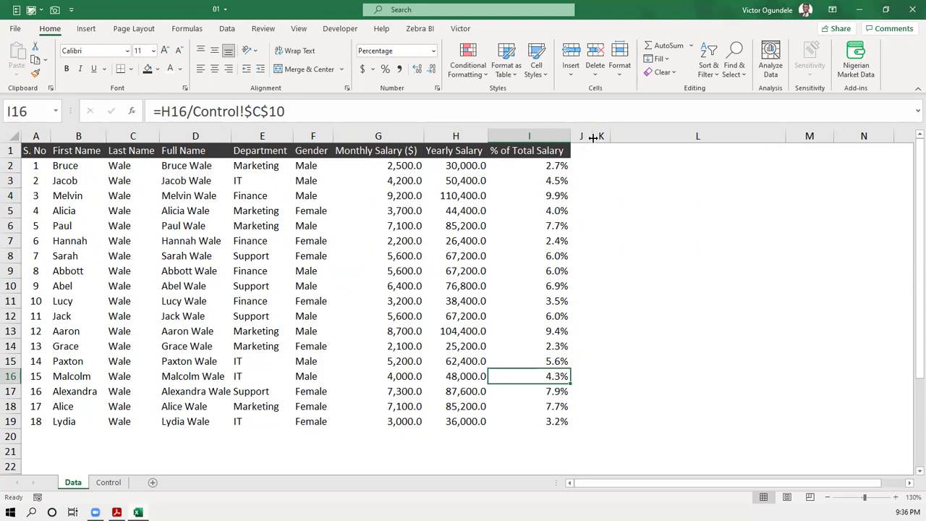
left_click_drag(555, 147, 33, 145)
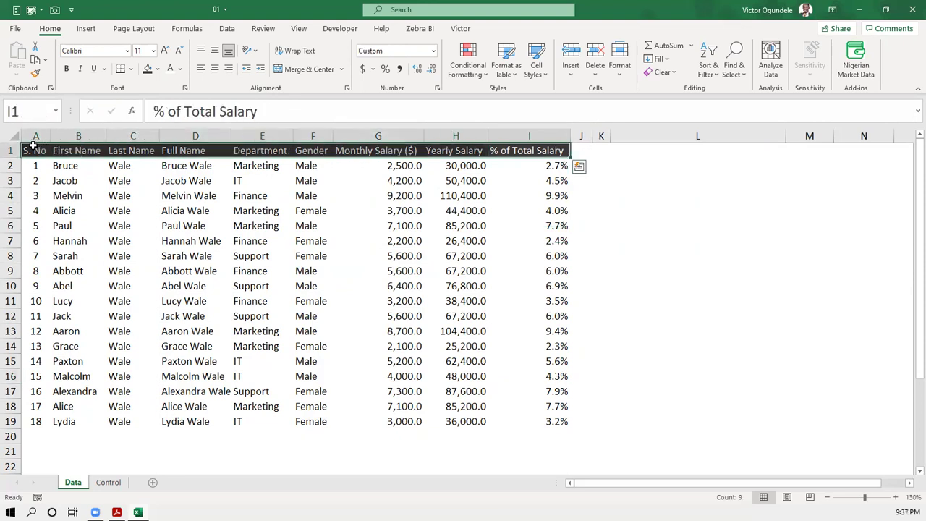
- Apply All Borders to header cells A1:I1 and widen the empty columns J and K
left_click(130, 68)
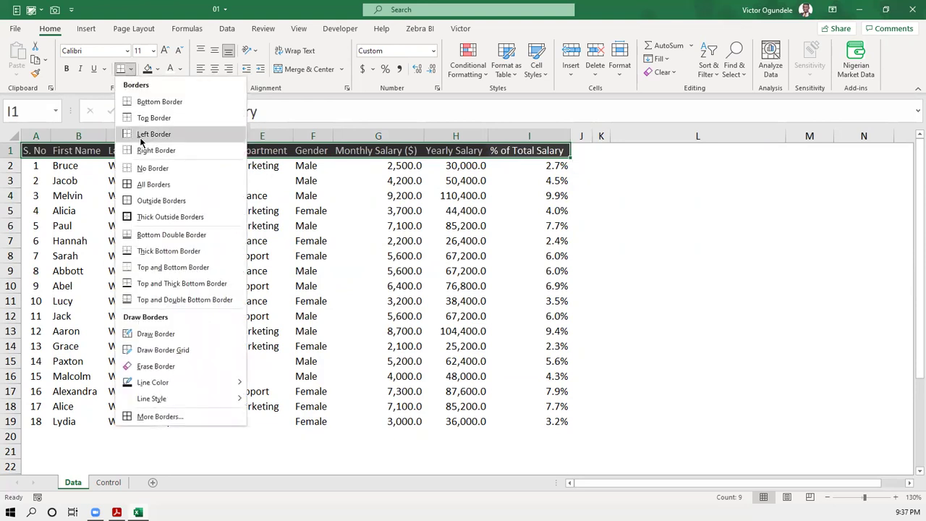
left_click(145, 187)
left_click(432, 212)
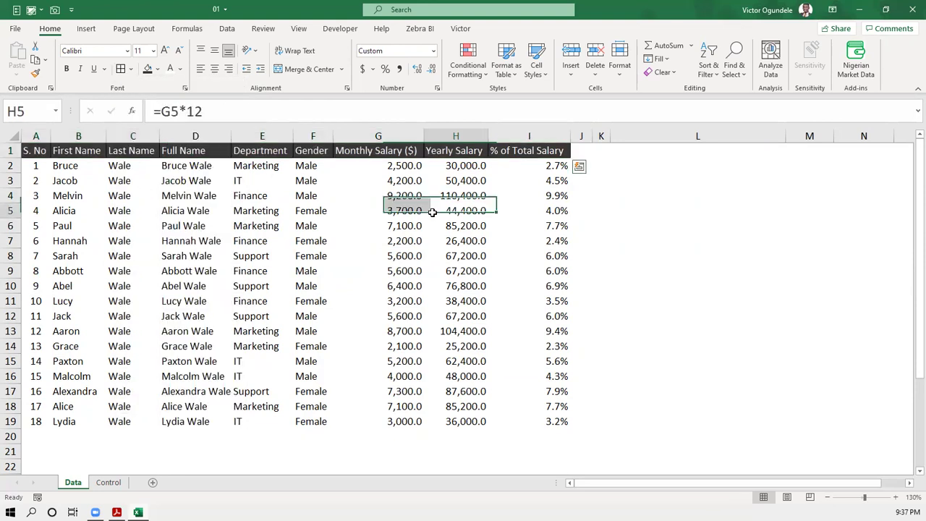
left_click(629, 241)
left_click_drag(581, 136, 633, 135)
left_click(677, 204)
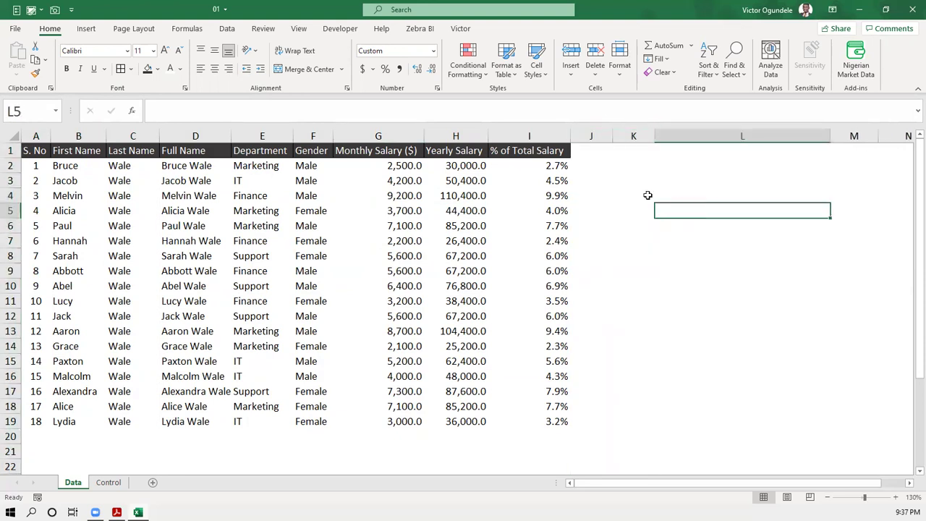
- Check the =H2/Control!$C$10 percentages in I2:I19 against the Control sheet total
left_click(531, 166)
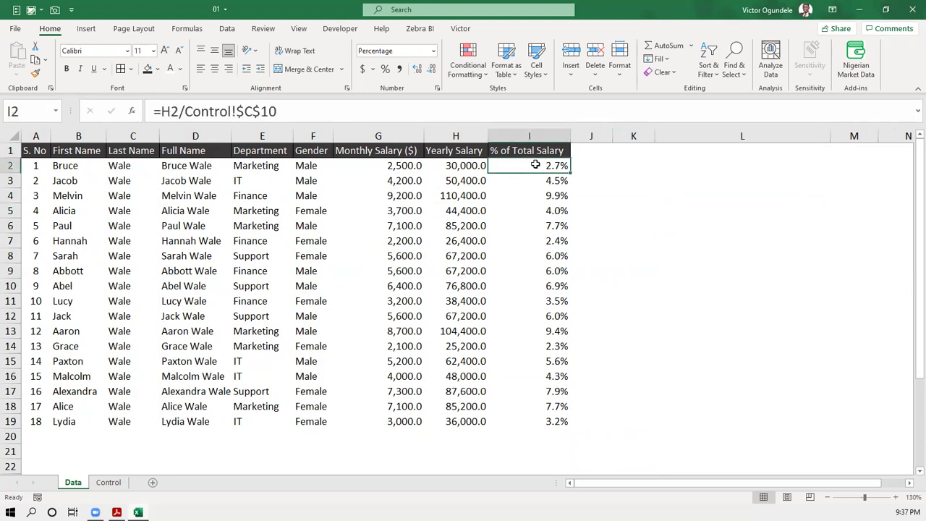
left_click(109, 482)
left_click(74, 481)
left_click_drag(535, 163, 540, 418)
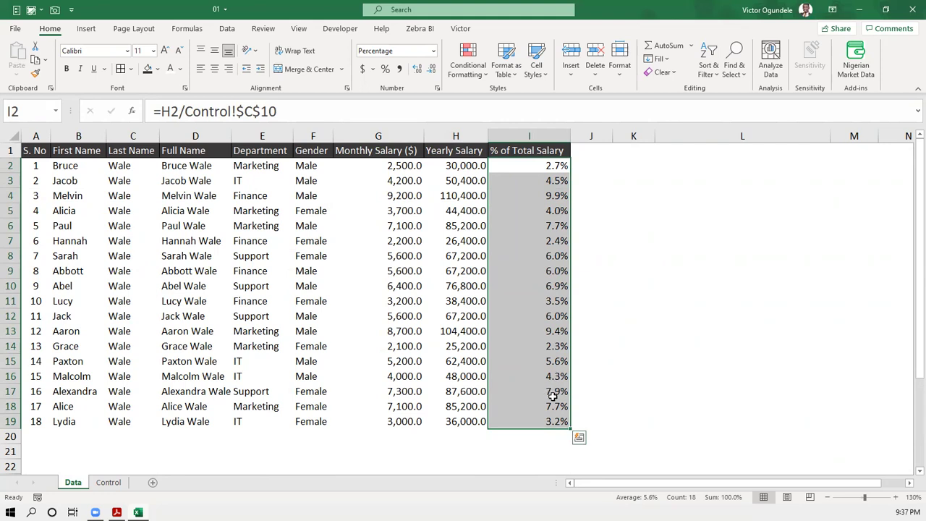
left_click(617, 209)
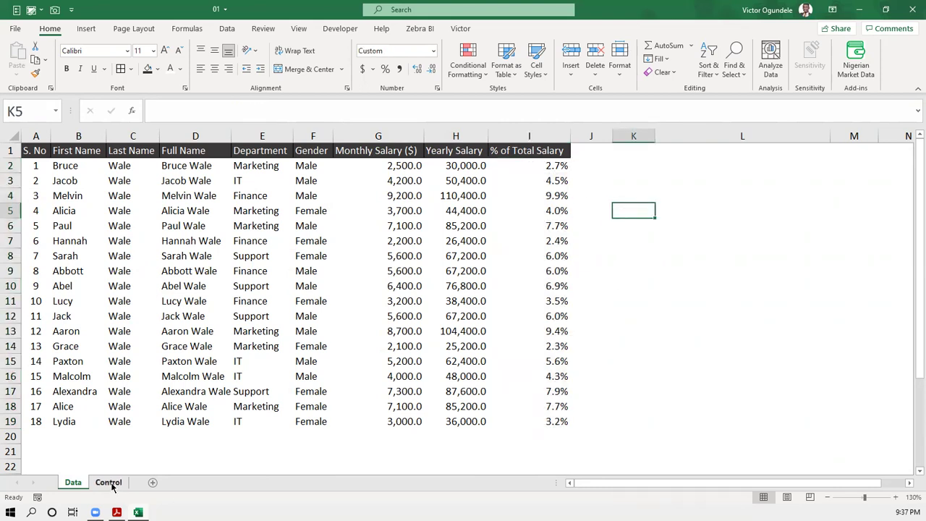
left_click(110, 483)
- Enter the label 'Highest paid Person' in A11 of the Control sheet
left_click(114, 365)
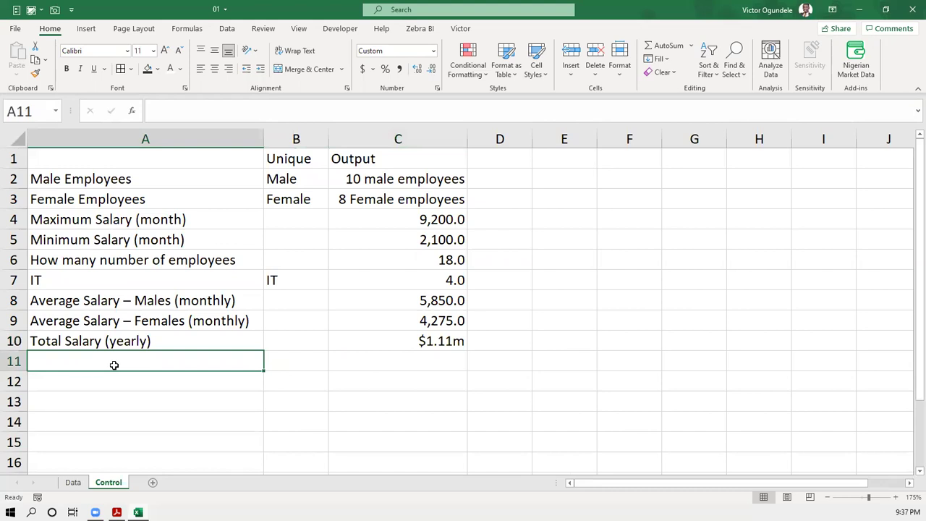
type("Hi")
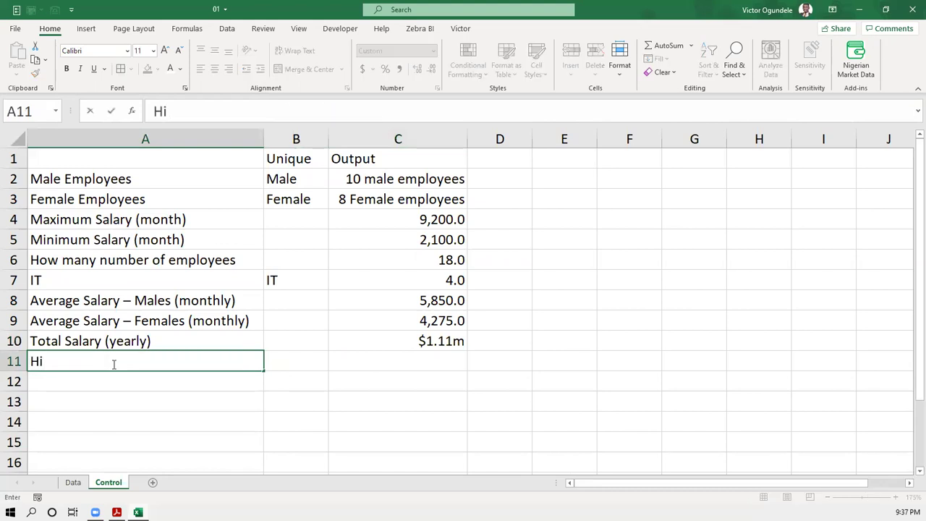
type("ghe")
key("BackSpace")
key("BackSpace")
type("ghest paid sala")
key("BackSpace")
key("BackSpace")
key("BackSpace")
key("BackSpace")
type("Person")
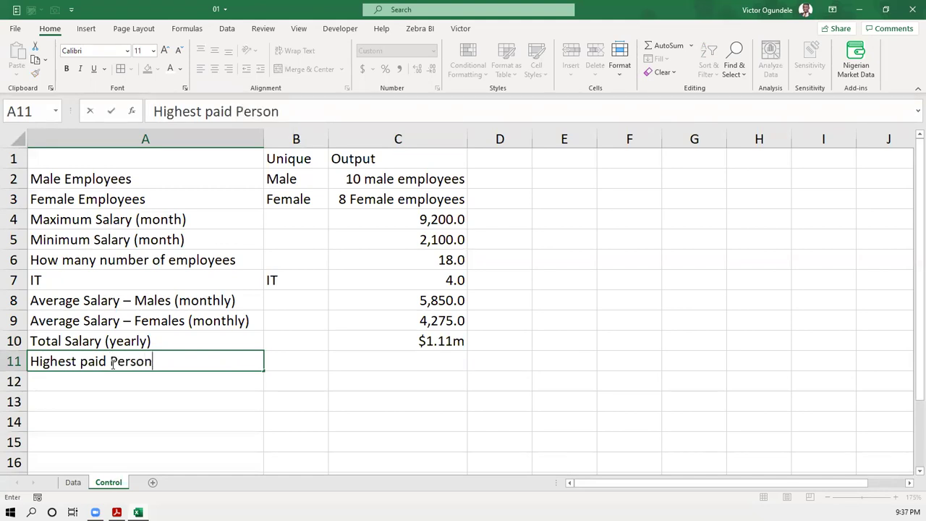
key("Return")
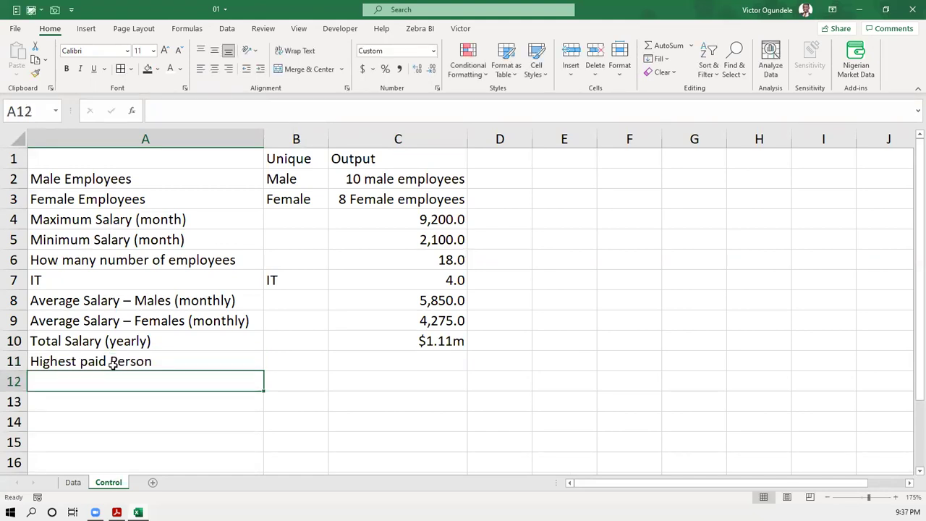
- Enter 'Lowest paid Person' in A12, correcting the capital P, and save the workbook
type("Lowest paid person")
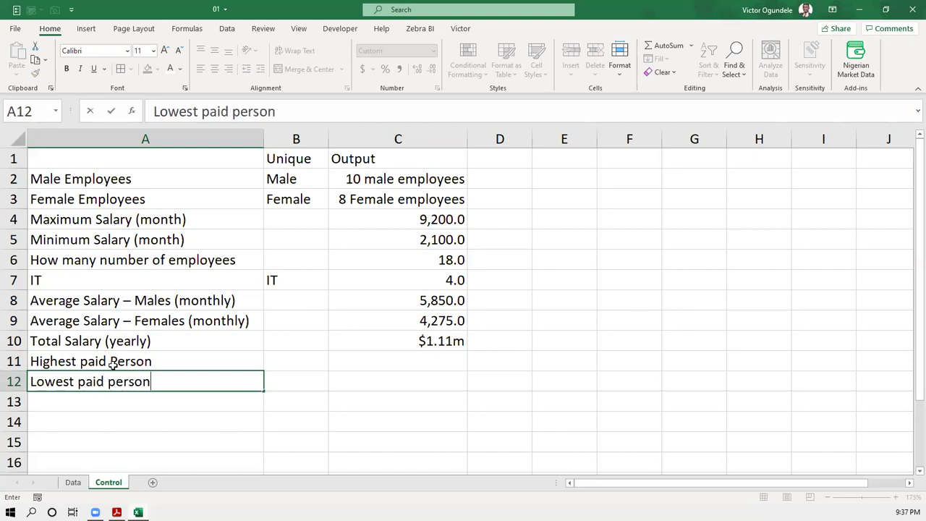
key("ctrl+Return")
key("F2")
key("Left")
key("Left")
key("Left")
key("Left")
key("Left")
key("Left")
key("Delete")
type("P")
key("ctrl+Return")
key("ctrl+s")
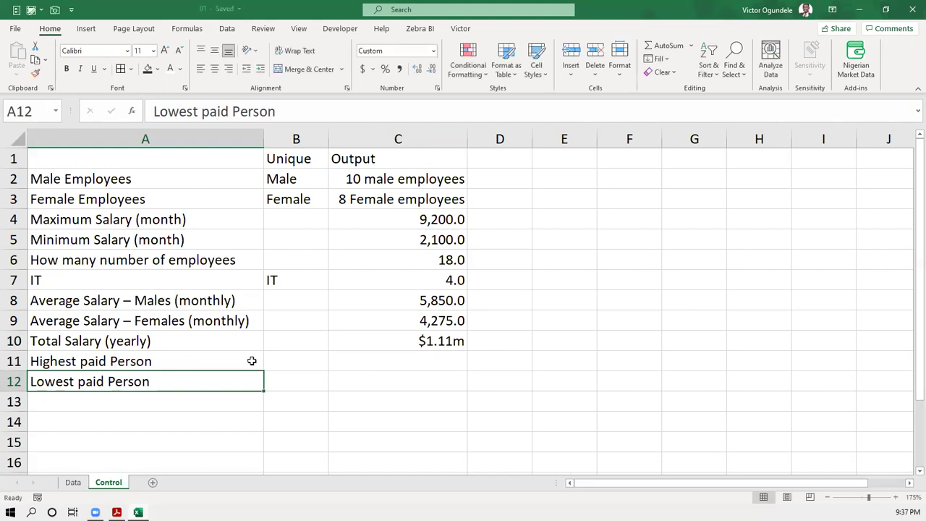
left_click(414, 367)
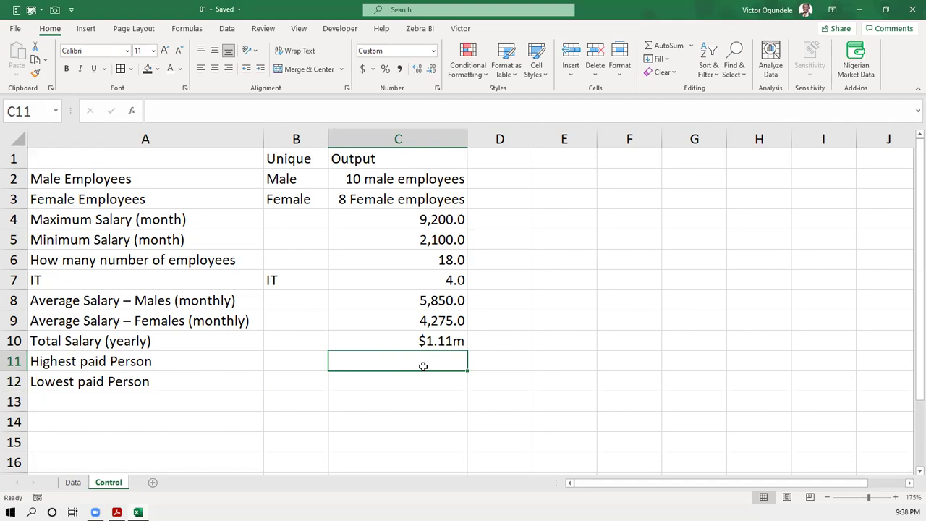
left_click(409, 382)
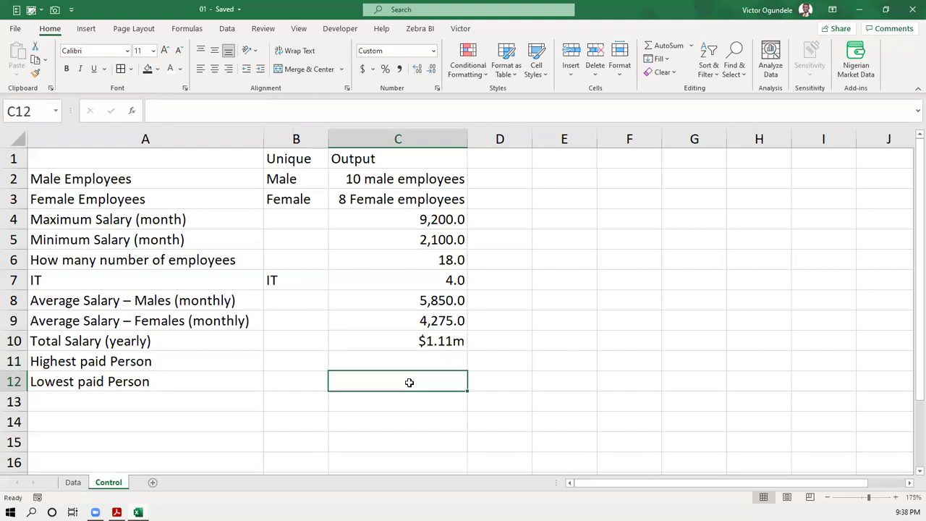
left_click(403, 357)
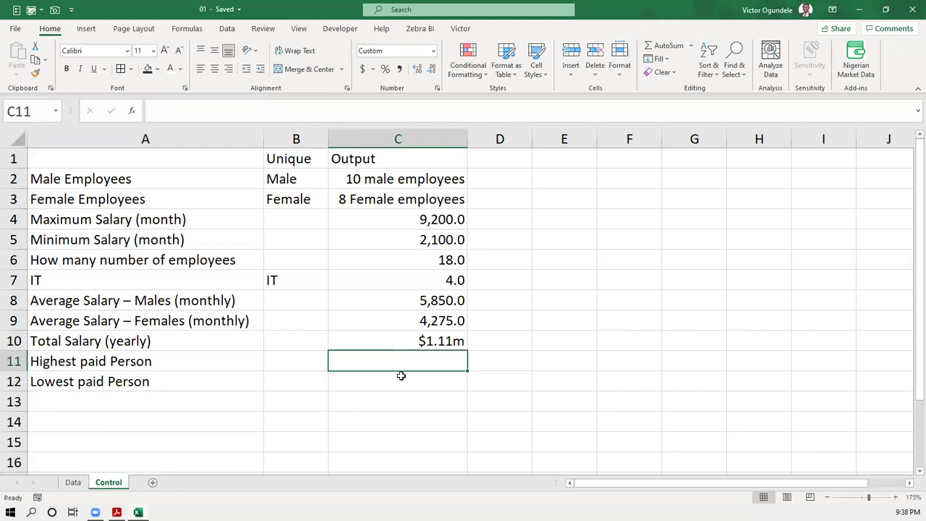
left_click(400, 375)
left_click(80, 485)
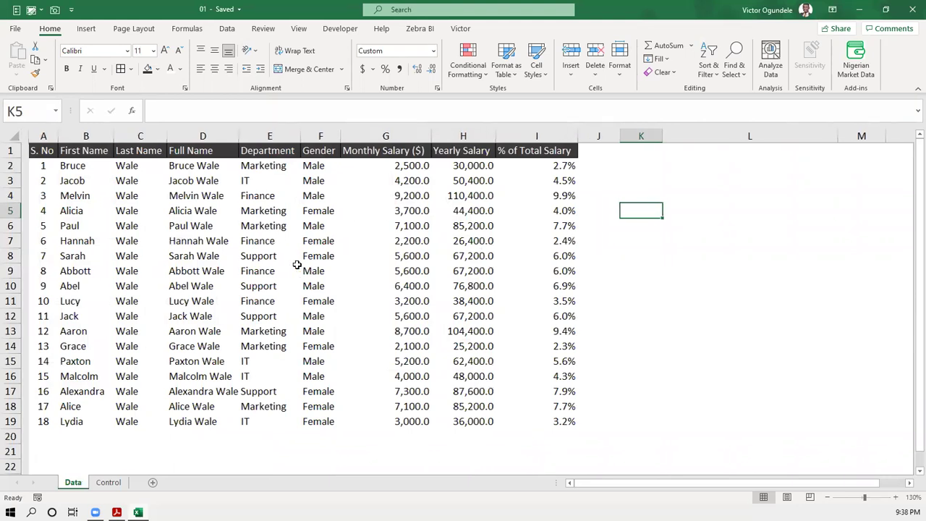
left_click(105, 483)
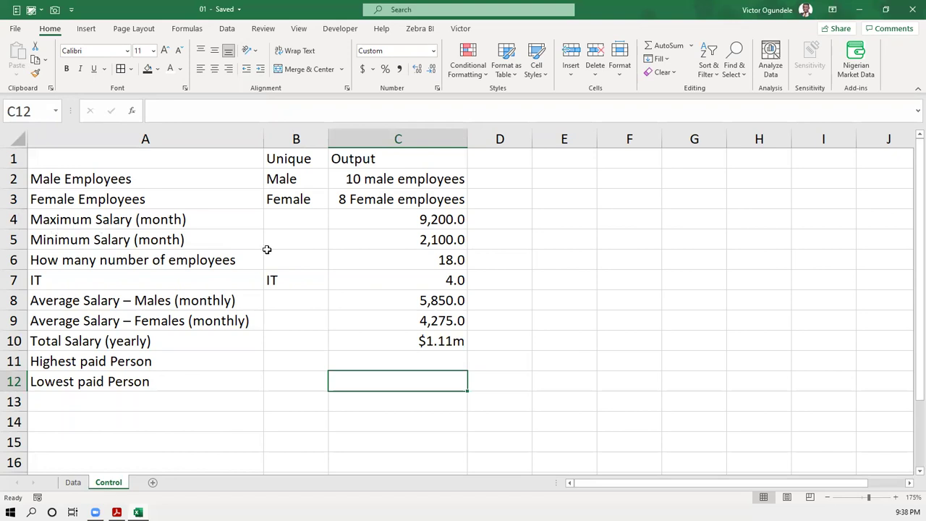
left_click(412, 223)
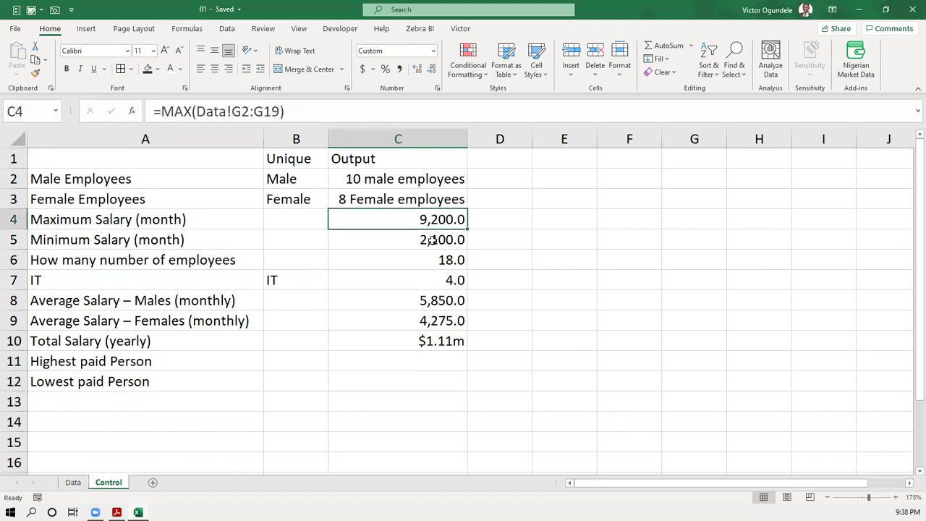
left_click(431, 240)
left_click(403, 363)
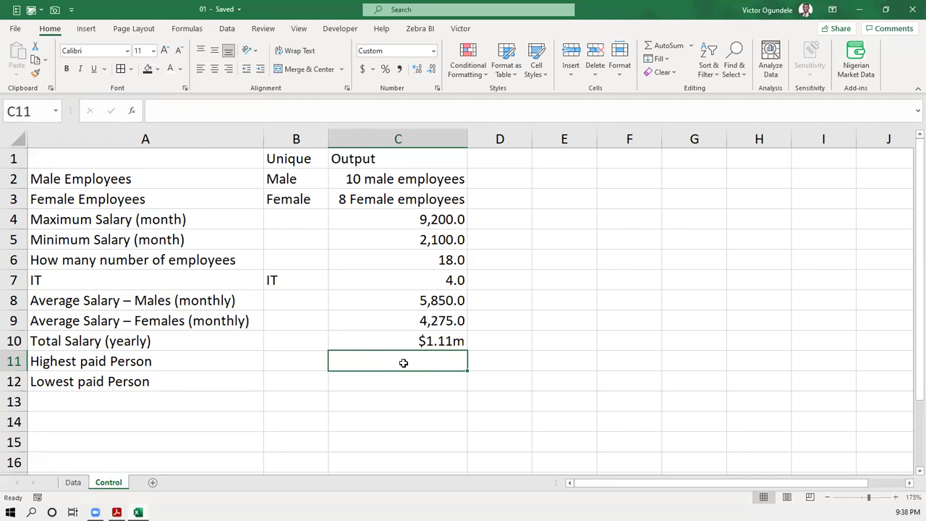
key("ctrl+Page_Up")
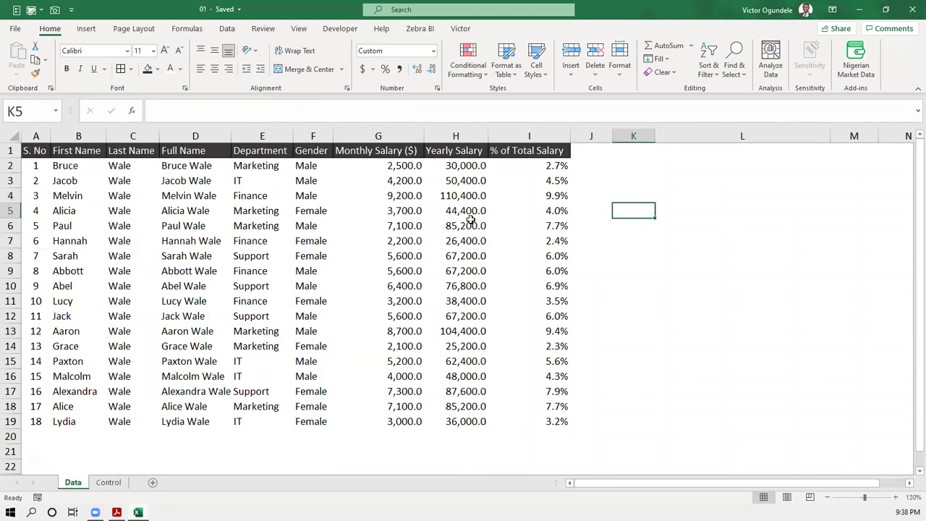
left_click(109, 481)
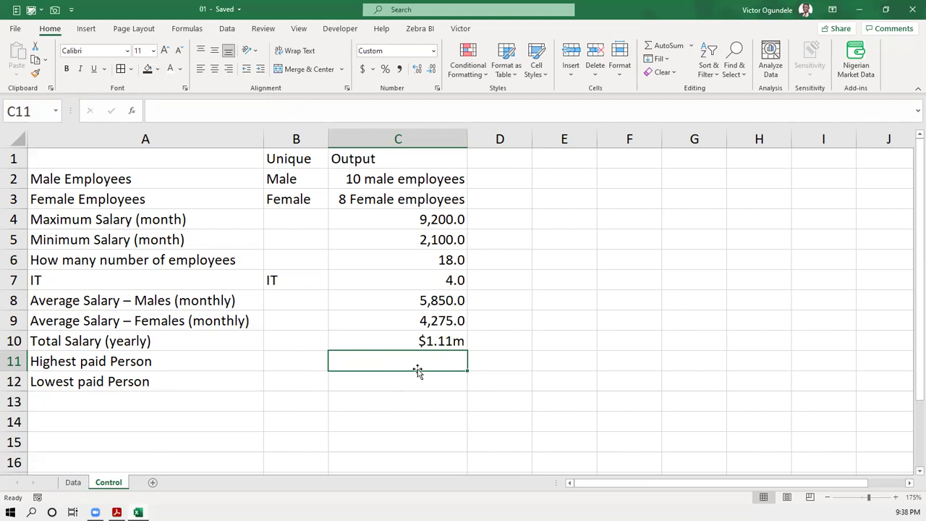
type("=ind")
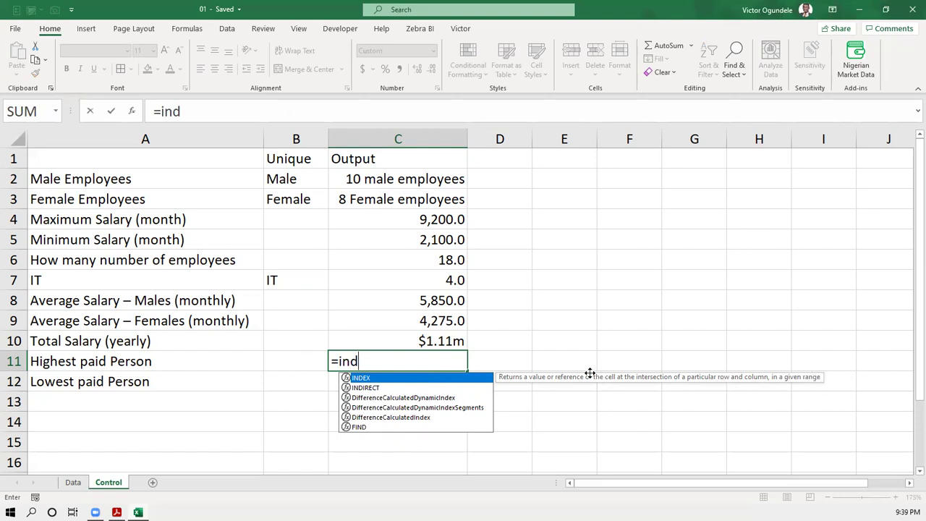
key("Escape")
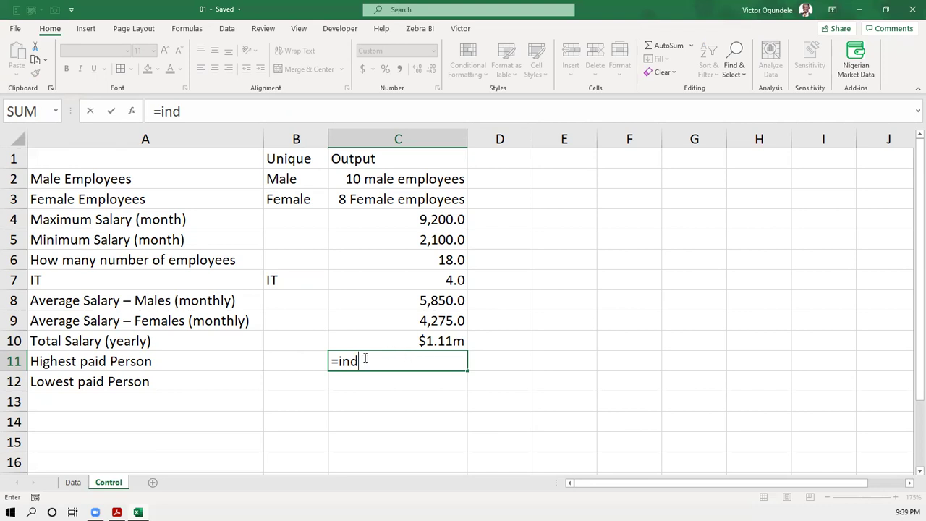
type("e")
key("Tab")
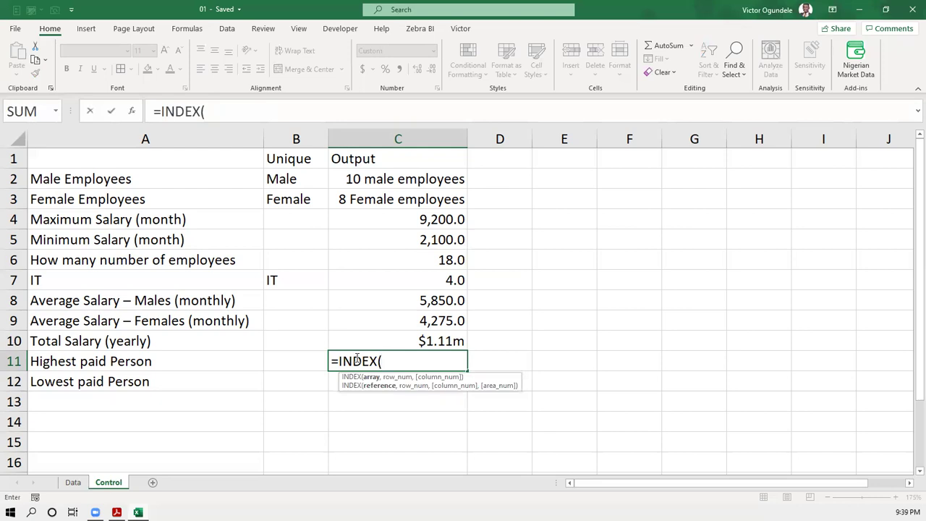
key("Escape")
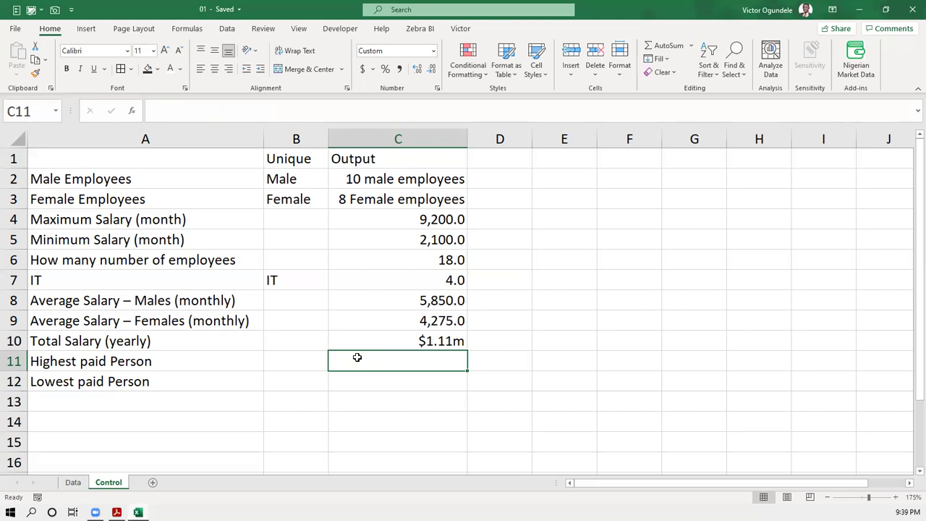
- Review the C4 maximum salary and the Data sheet salary range G2:G19 and name range D2:D19
left_click(420, 221)
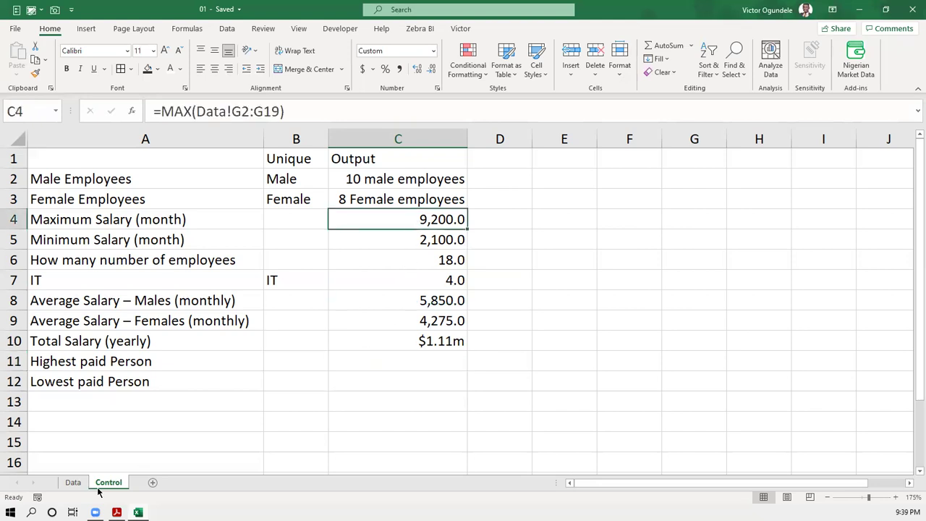
left_click(73, 482)
left_click_drag(409, 166, 393, 414)
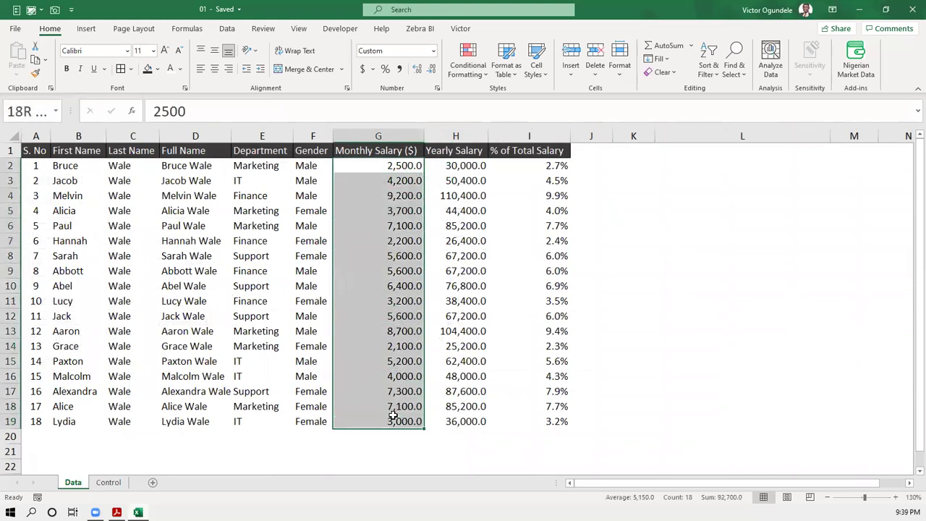
left_click_drag(200, 165, 175, 421)
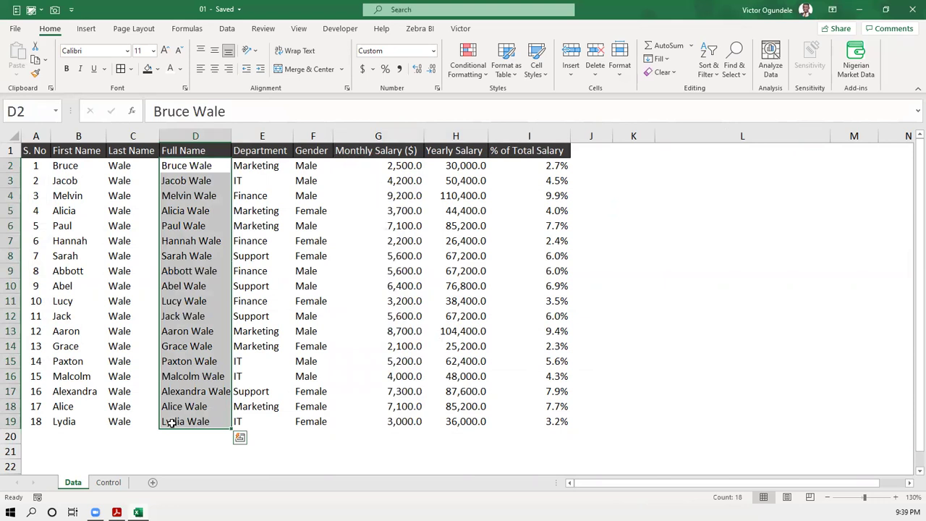
- Enter =LOOKUP(C4,Data!G2:G19,Data!D2:D19) in Control cell C11
left_click(116, 481)
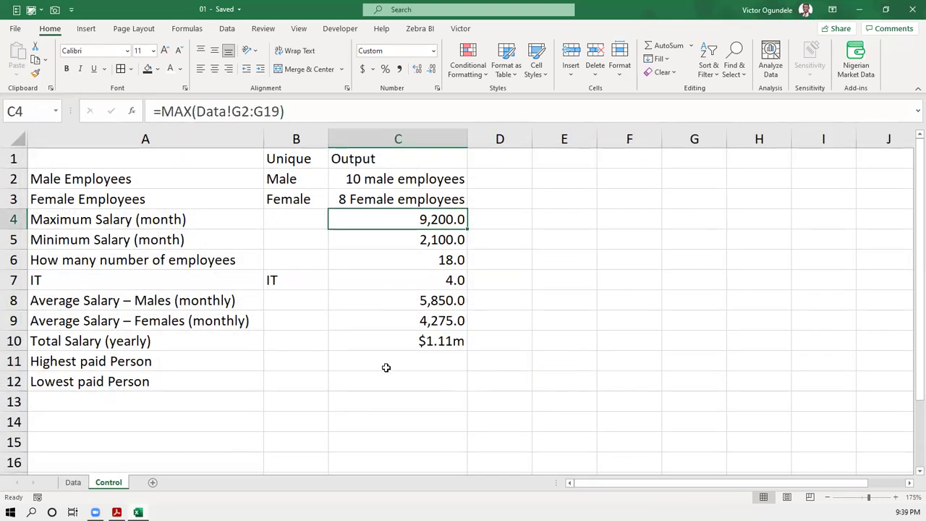
left_click(385, 365)
type("=loo")
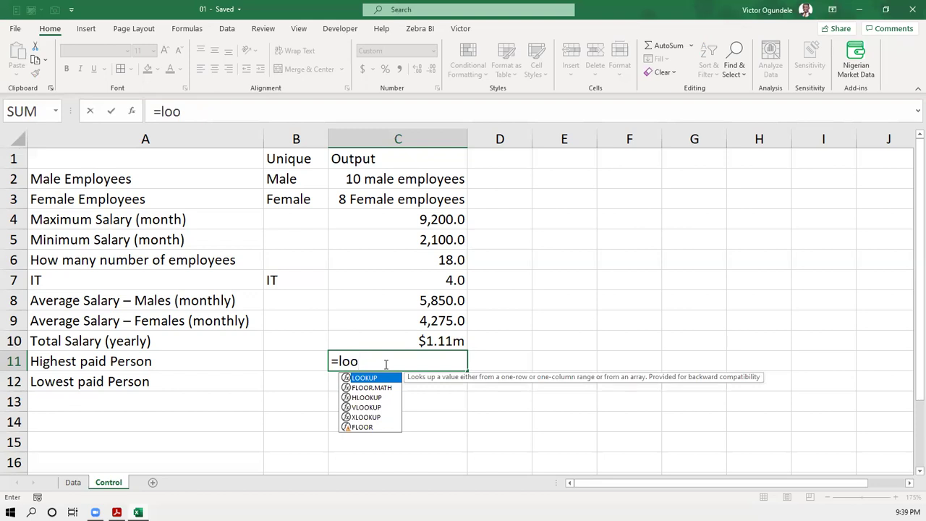
key("Tab")
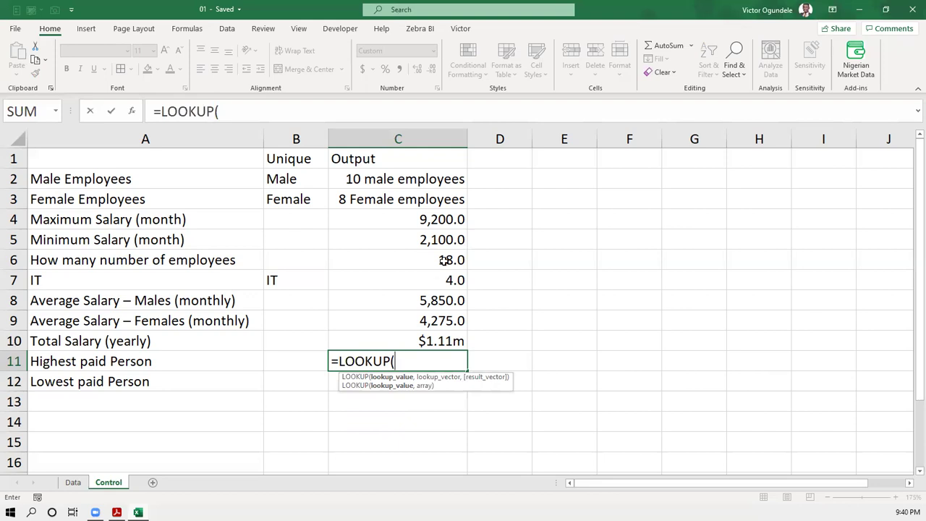
left_click(436, 222)
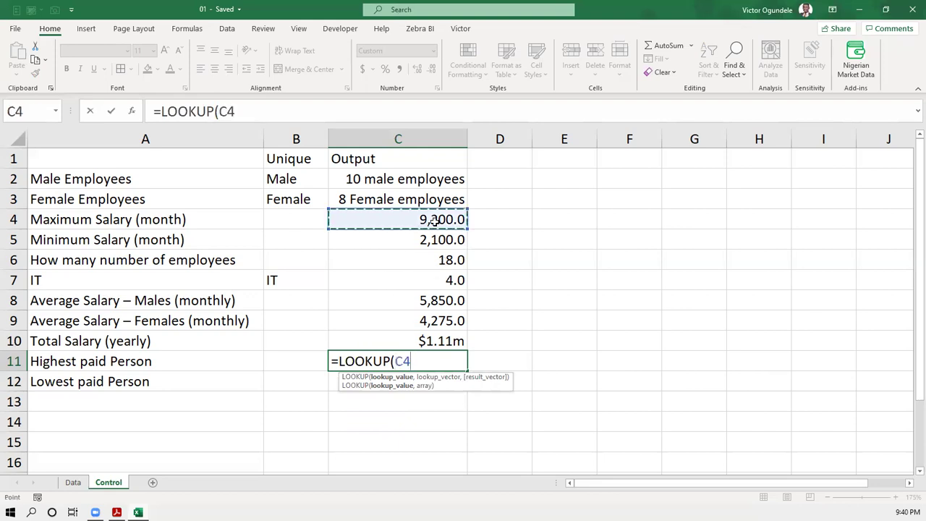
type(",")
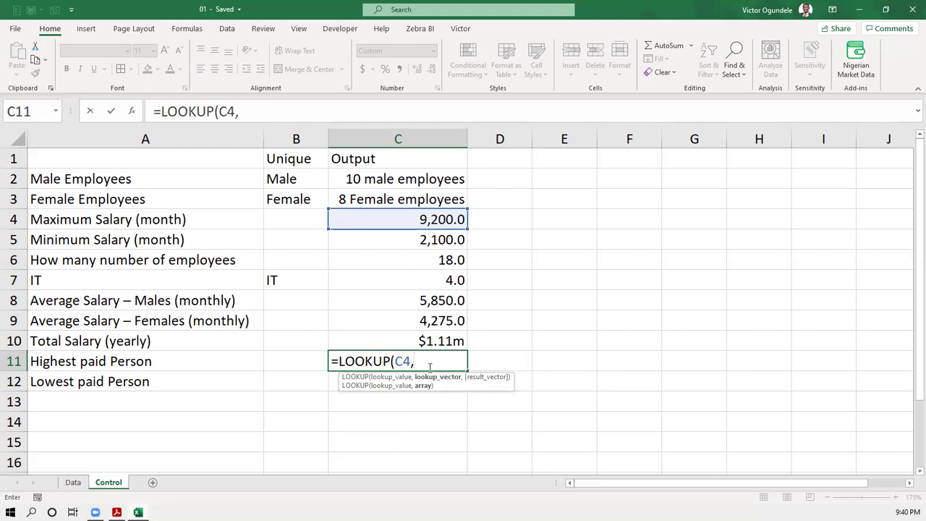
left_click(73, 482)
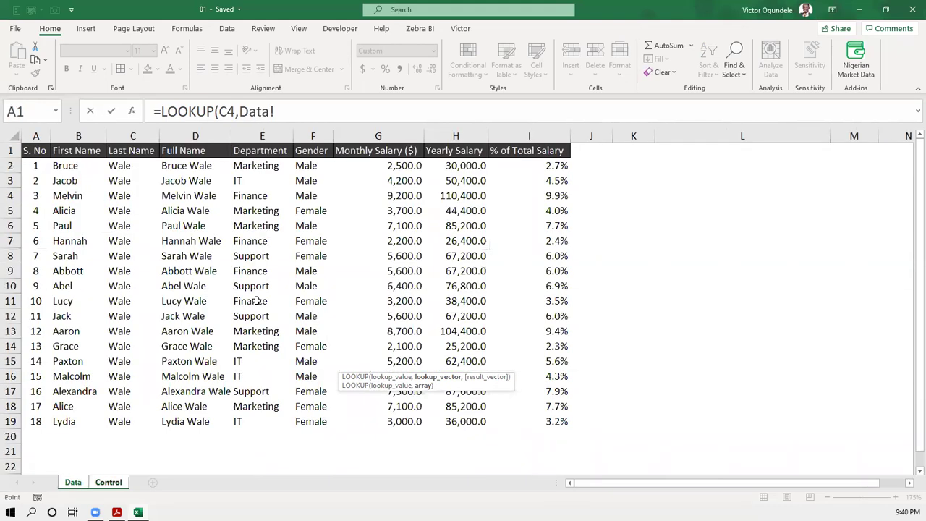
left_click_drag(388, 167, 375, 413)
type(",")
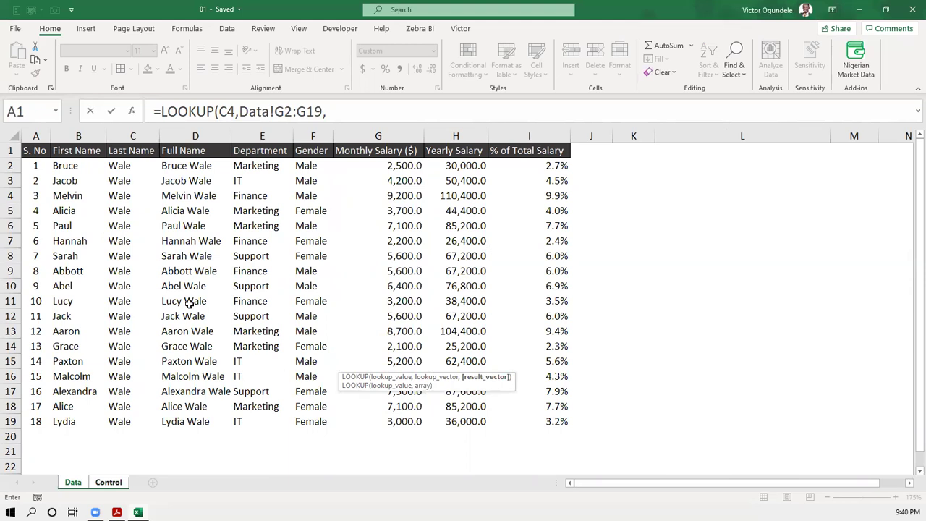
left_click_drag(197, 168, 189, 419)
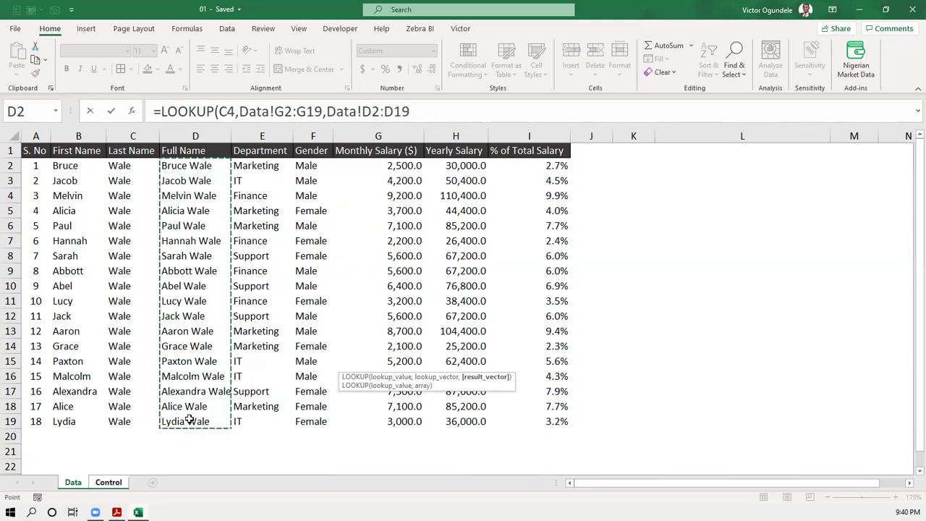
key("Return")
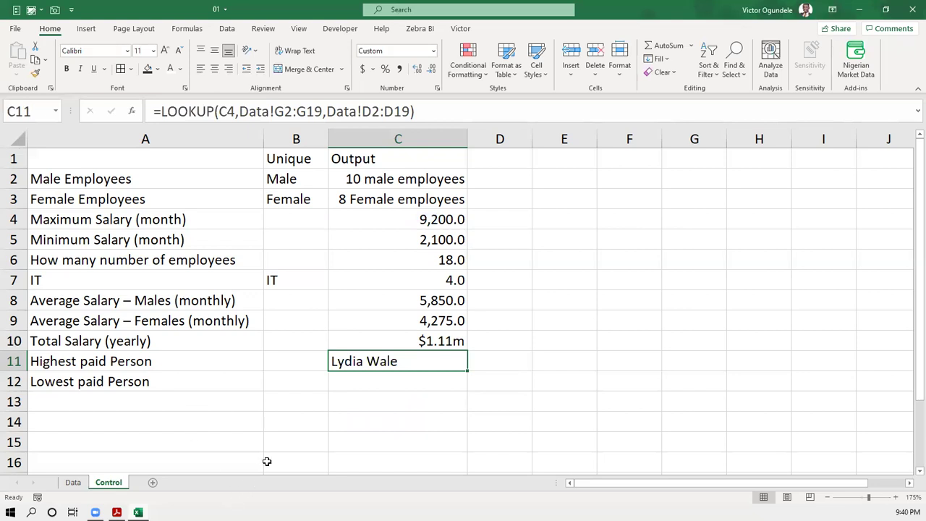
- On the Data sheet, check the last name and salary in D19 and G19, and the 9,200 top salary in G4
left_click(73, 482)
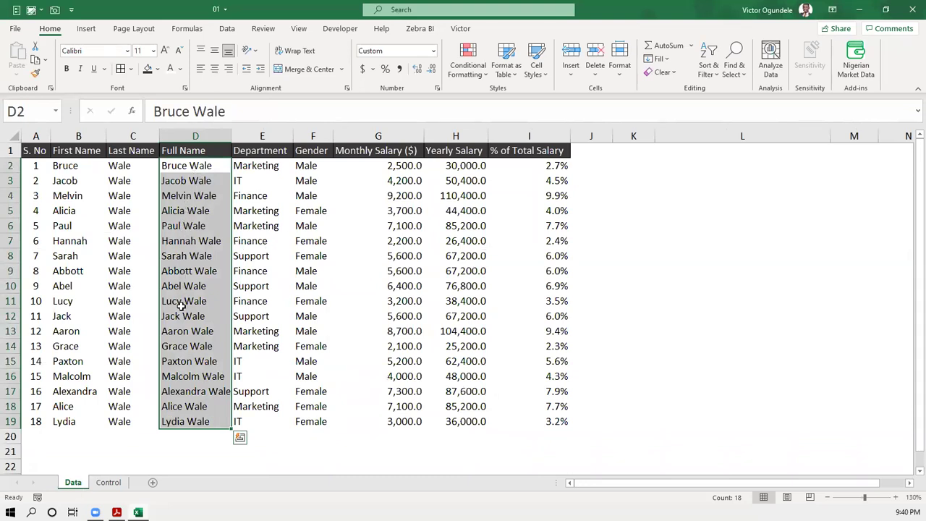
left_click(197, 419)
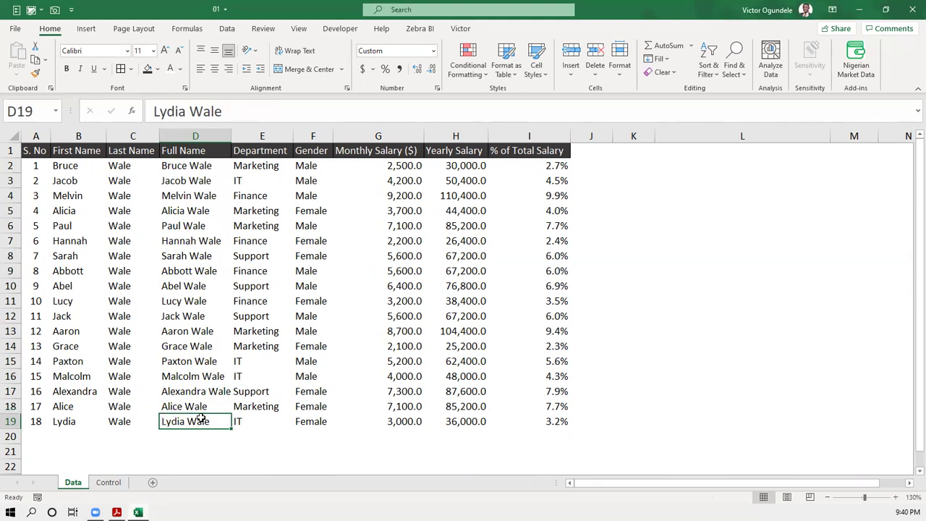
left_click(397, 422)
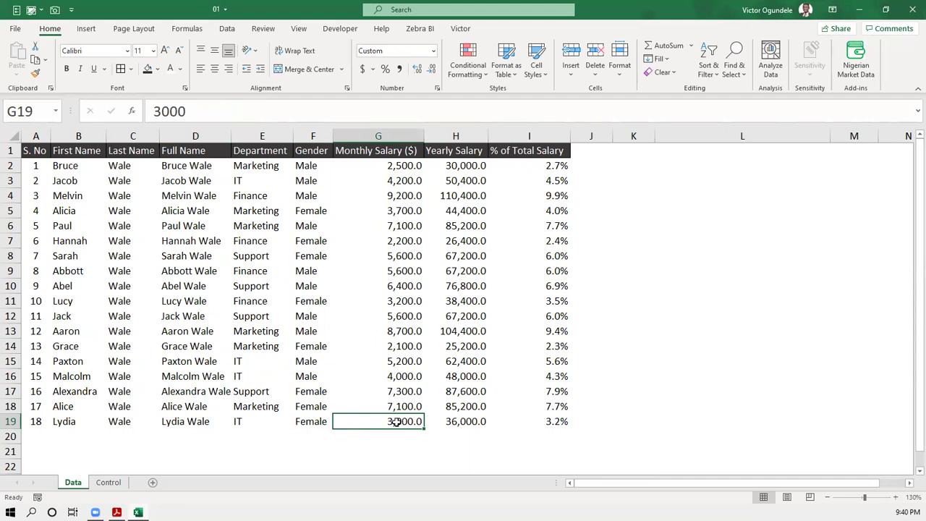
left_click(399, 195)
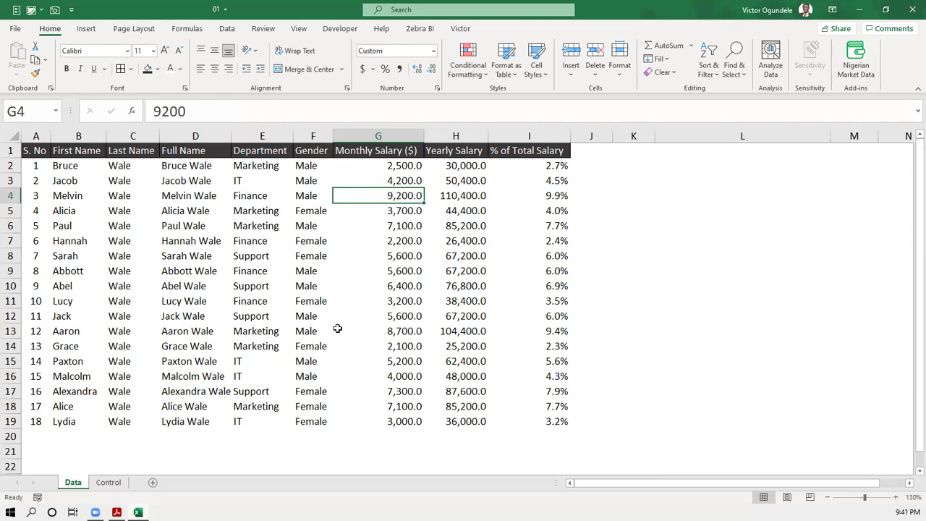
- Reopen C11's LOOKUP formula on the Control sheet without changes, then delete it
left_click(108, 482)
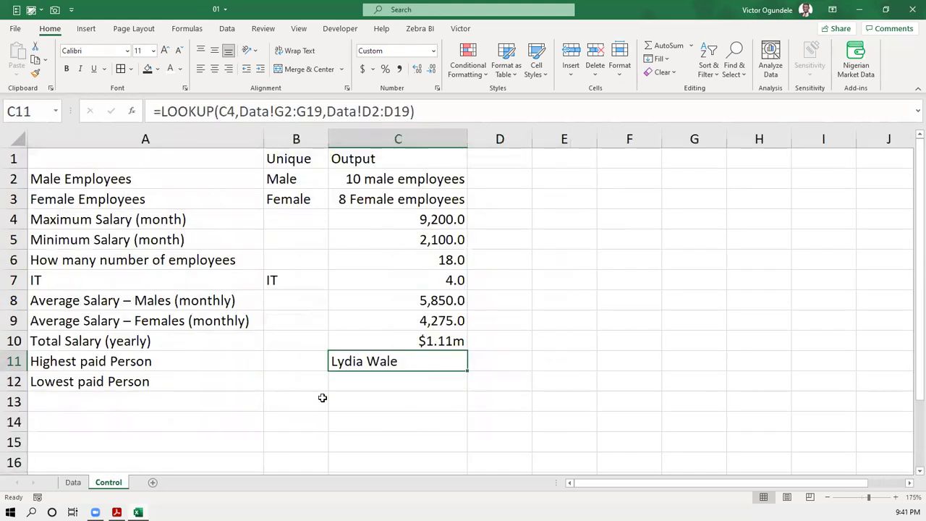
double_click(396, 361)
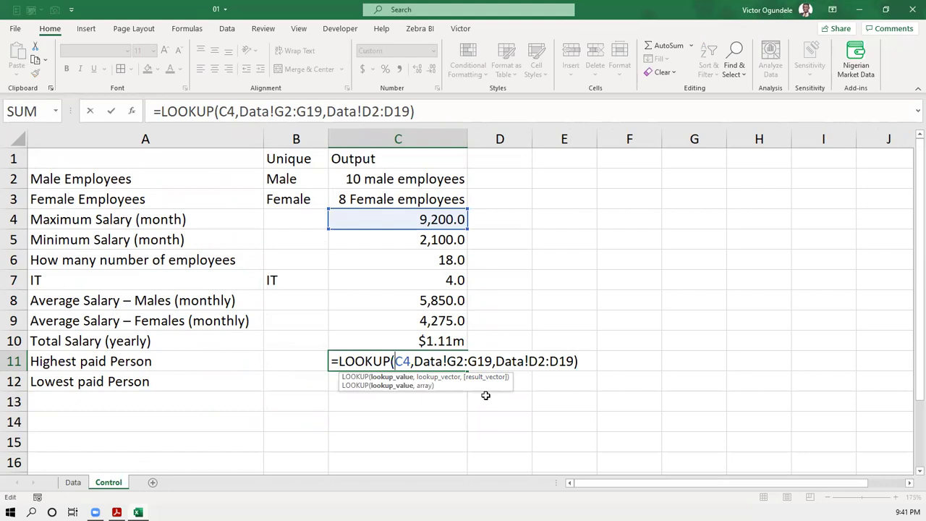
key("ctrl+Return")
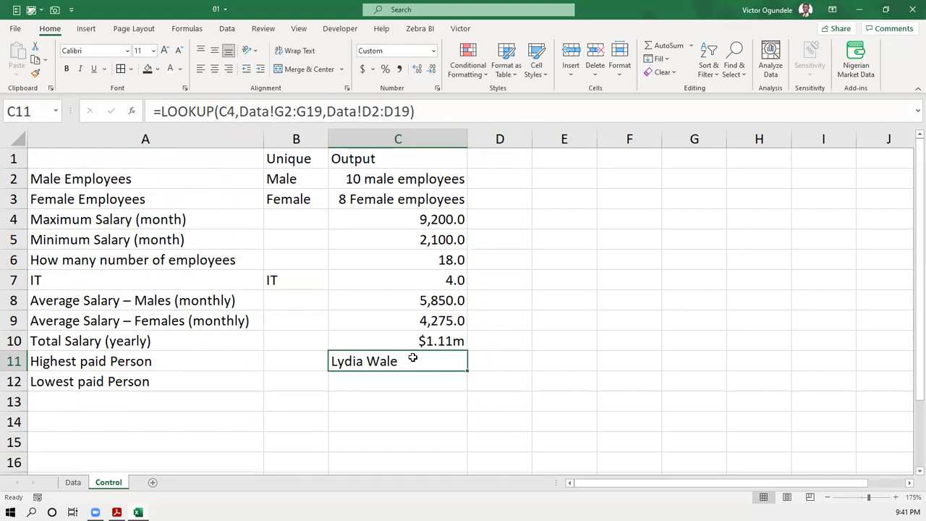
double_click(412, 357)
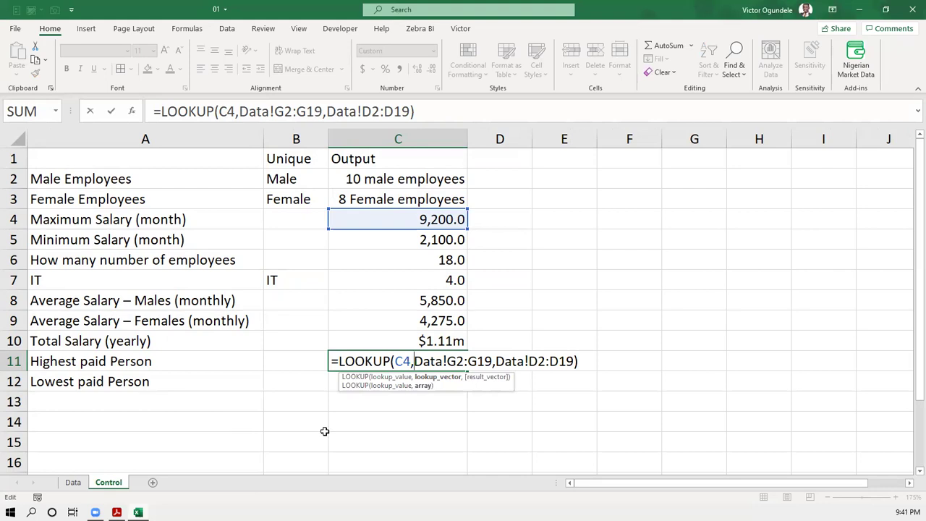
key("Escape")
key("Delete")
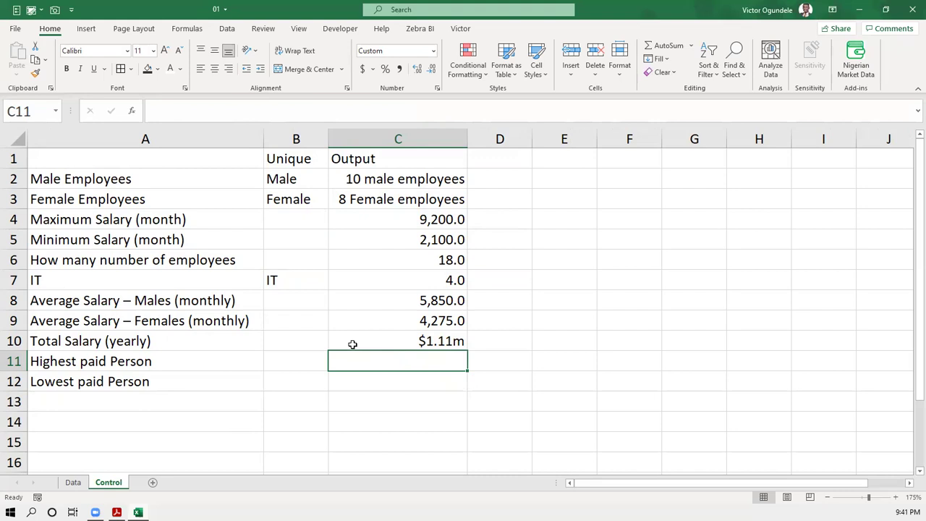
- Cancel the =vlo VLOOKUP start in C11, glance at the Data sheet, and return to Control
type("=vlo")
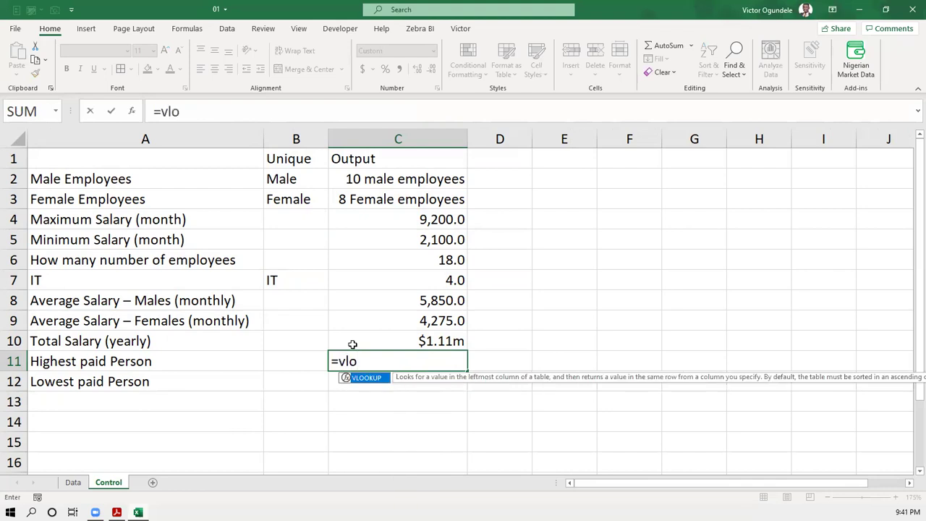
key("Escape")
key("Escape")
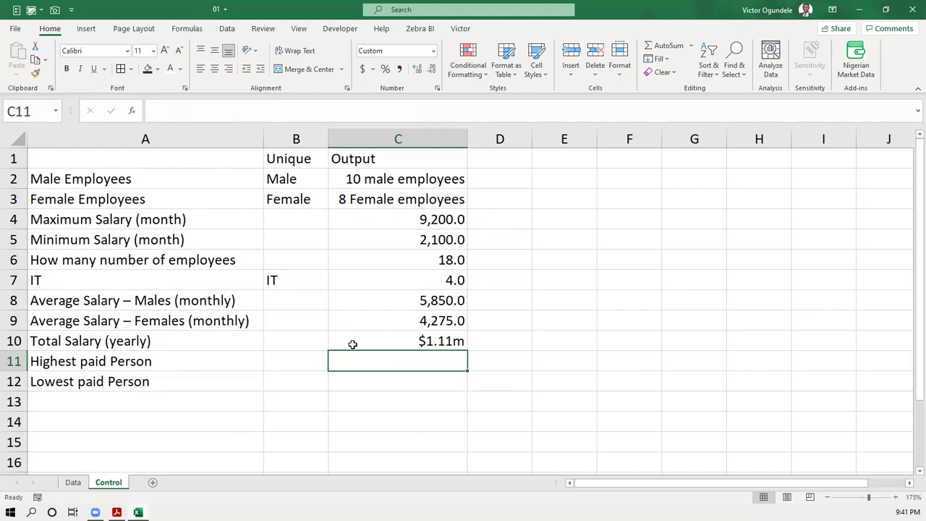
key("ctrl+Page_Up")
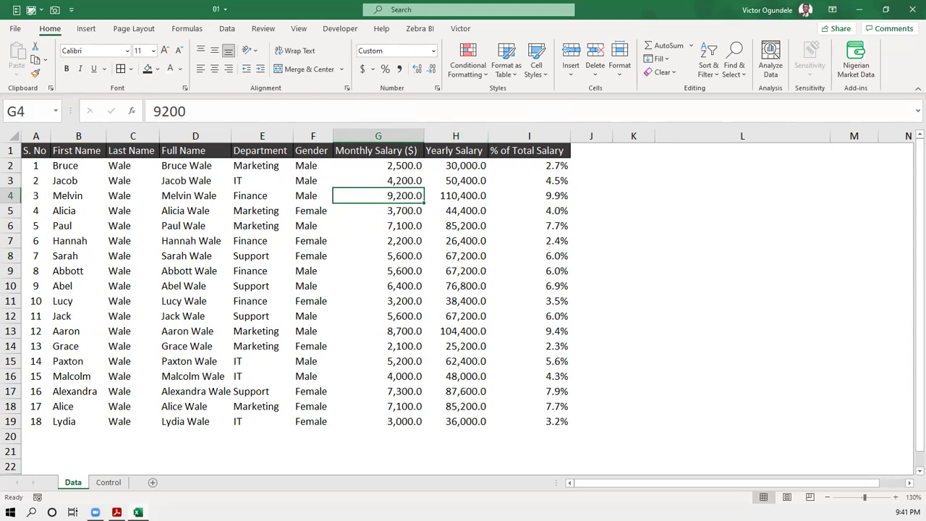
left_click(112, 483)
- Start =INDEX( in C11 with the Data!D2:D19 Full Name range as the return array
type("=ind")
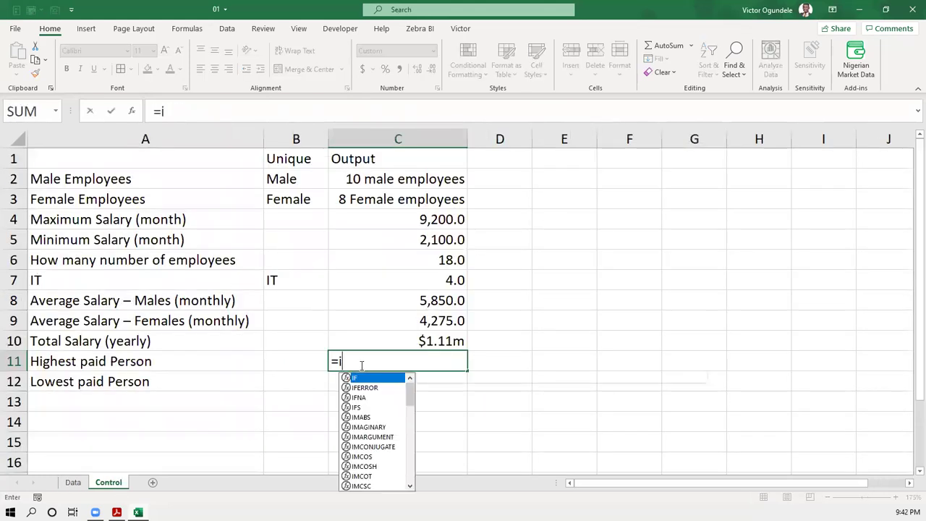
key("Tab")
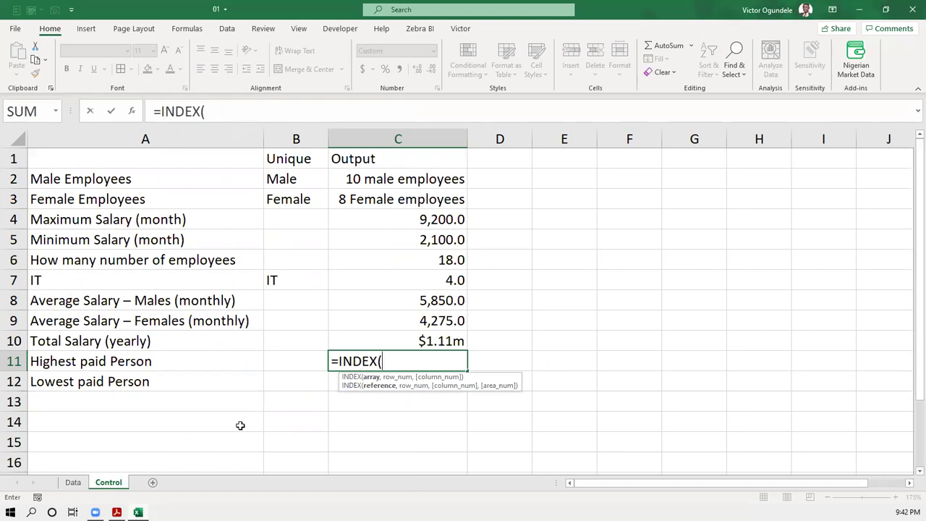
left_click(74, 482)
left_click_drag(189, 167, 171, 419)
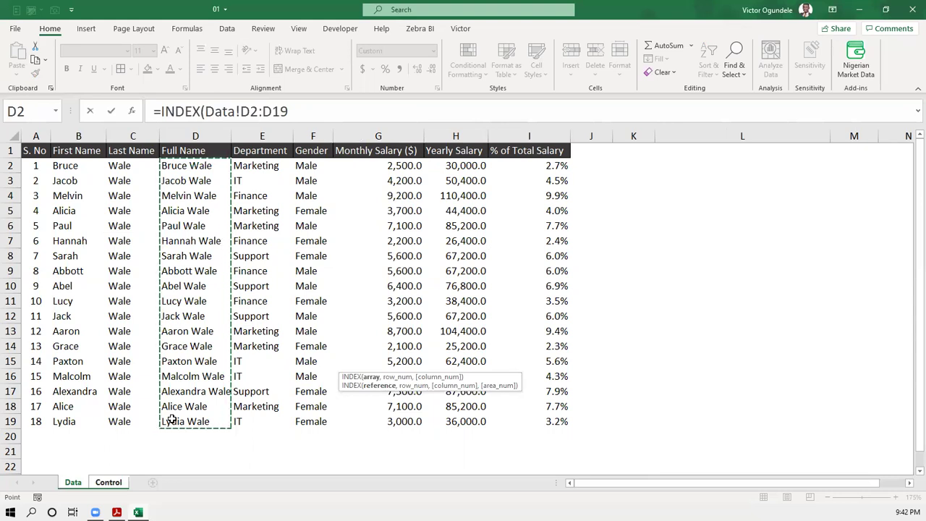
type(",")
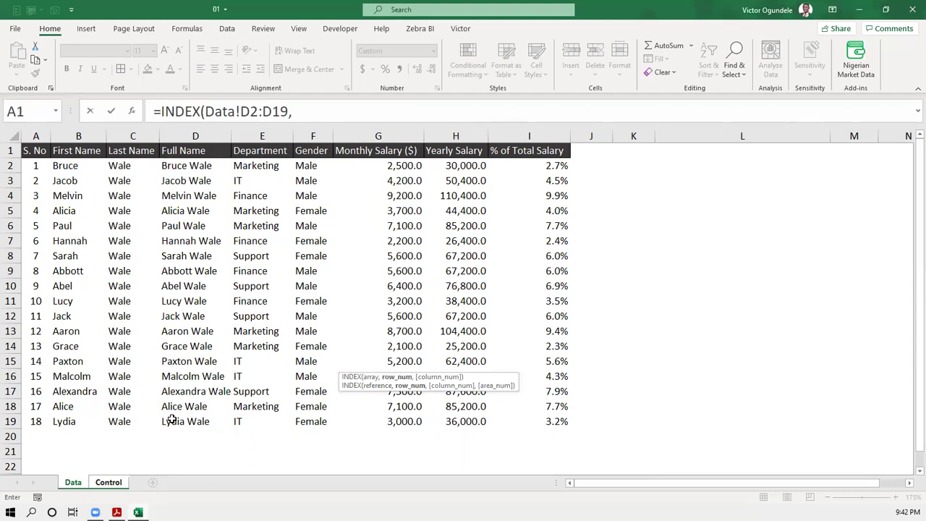
- Add a nested MATCH( to the INDEX formula, then discard the unfinished entry
key("ctrl+Page_Down")
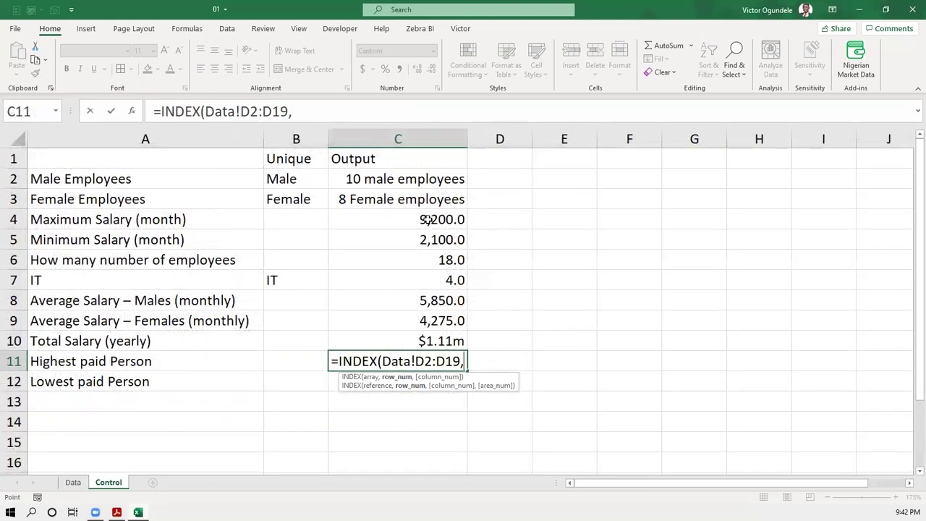
key("ctrl+Page_Up")
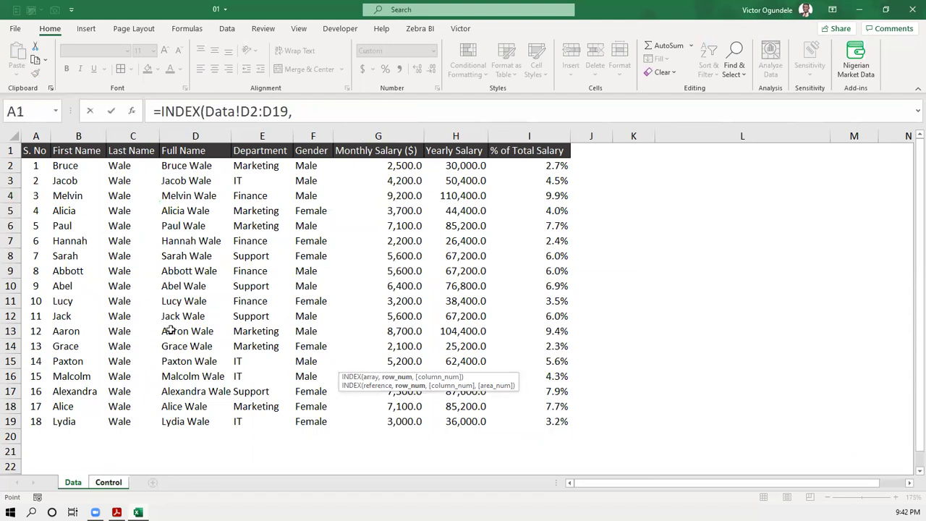
key("ctrl+Page_Down")
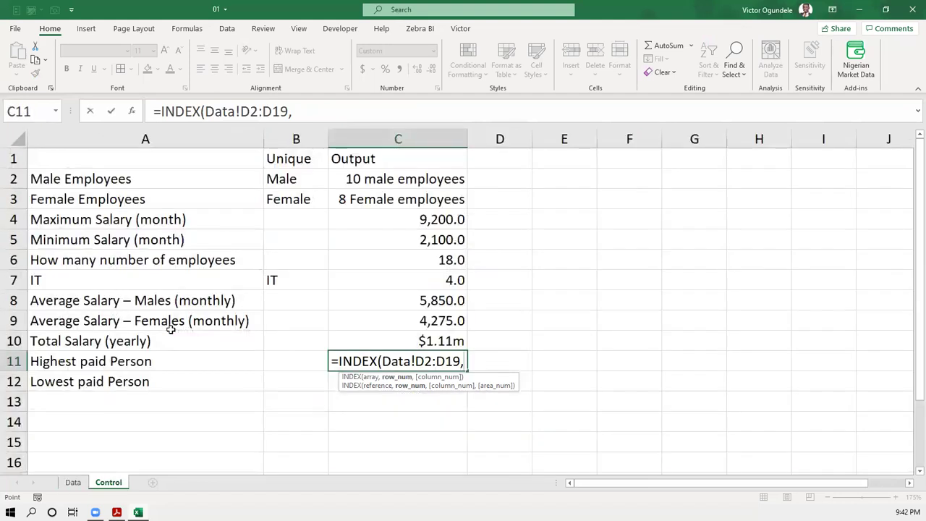
type("mat")
key("Tab")
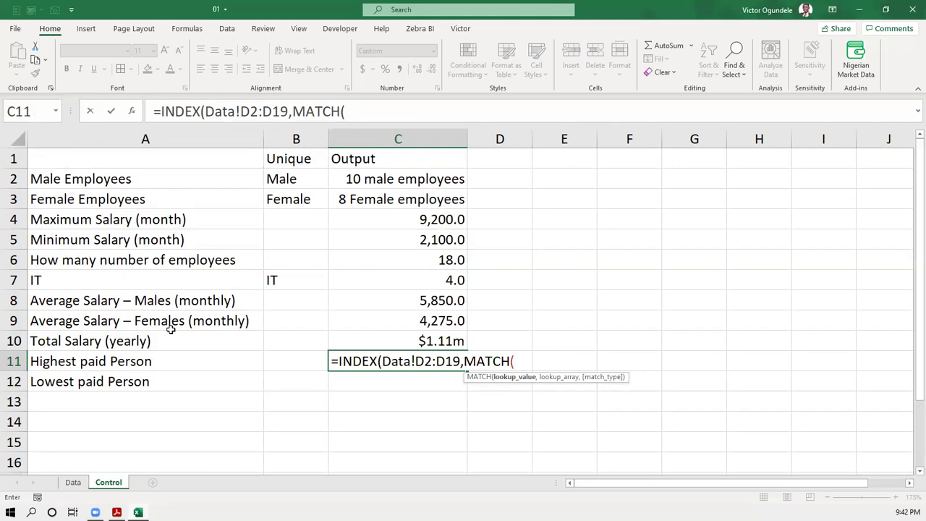
key("Escape")
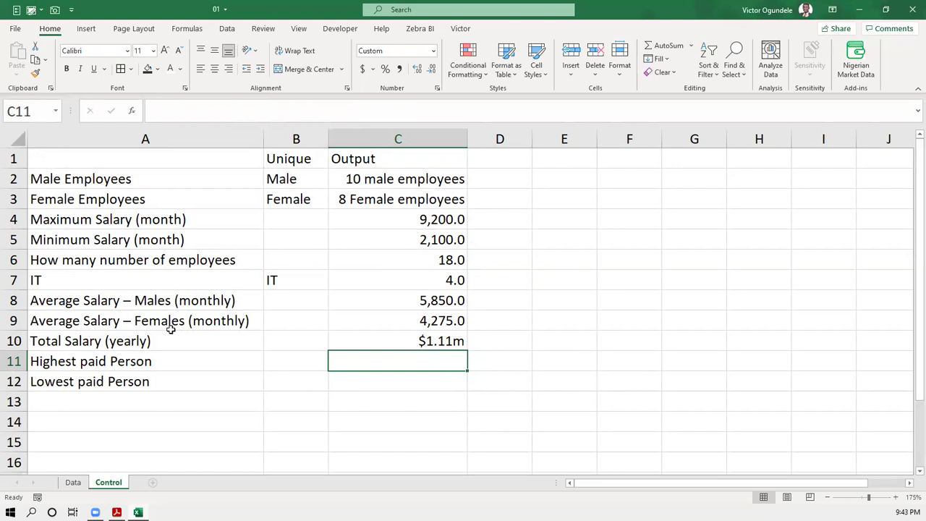
- Enter =MATCH(C4,Data!G2:G19) in C11, which returns position 18
type("=")
key("Escape")
type("=mact")
key("BackSpace")
key("BackSpace")
type("tc")
key("Tab")
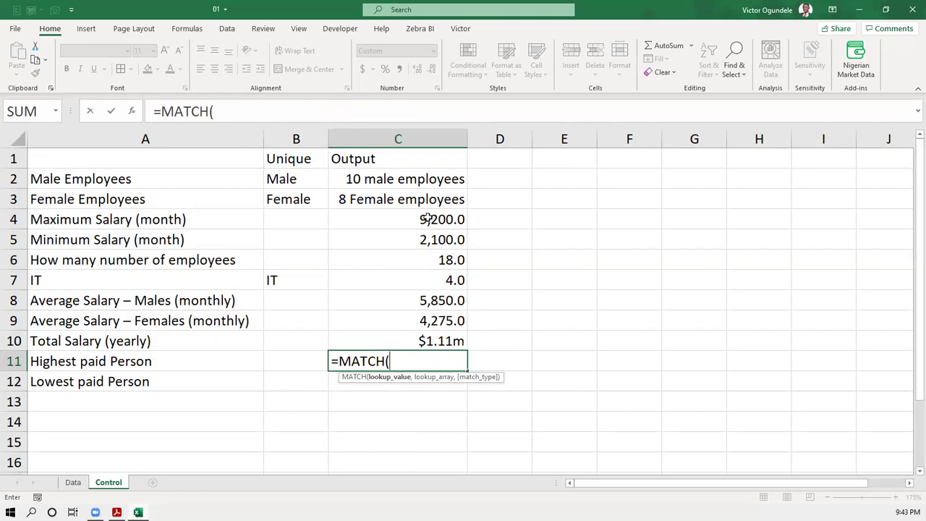
left_click(427, 219)
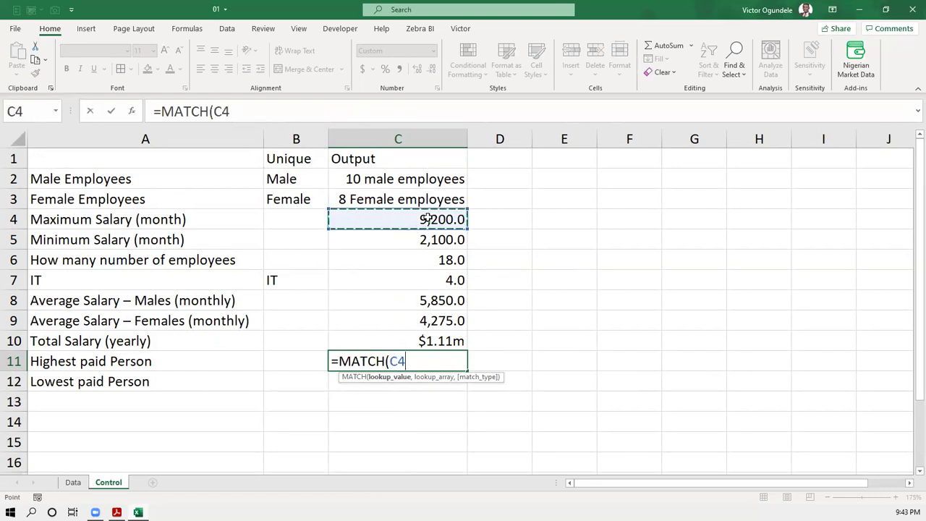
type(",")
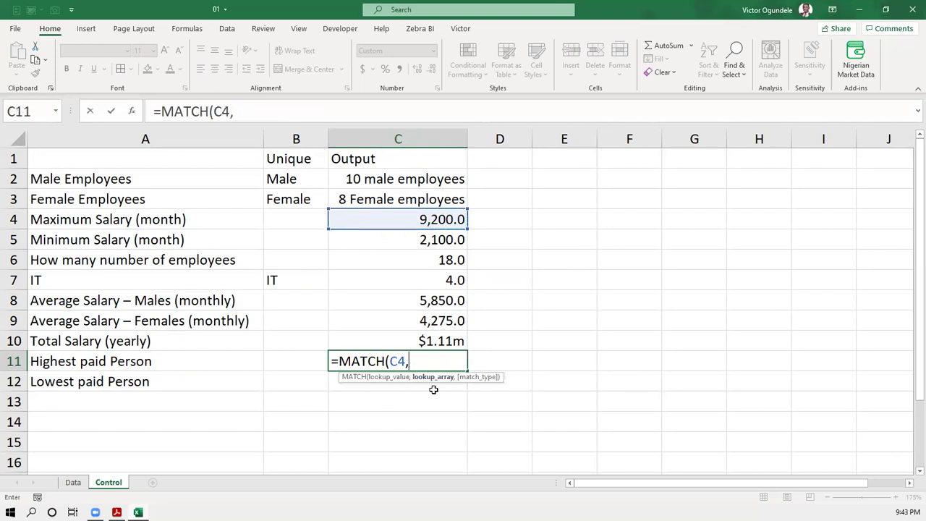
left_click(73, 483)
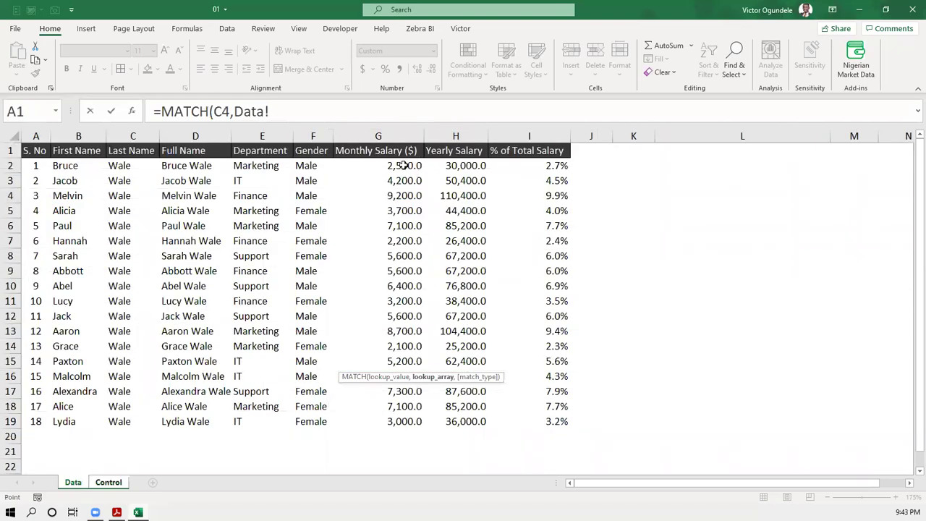
left_click_drag(402, 166, 391, 418)
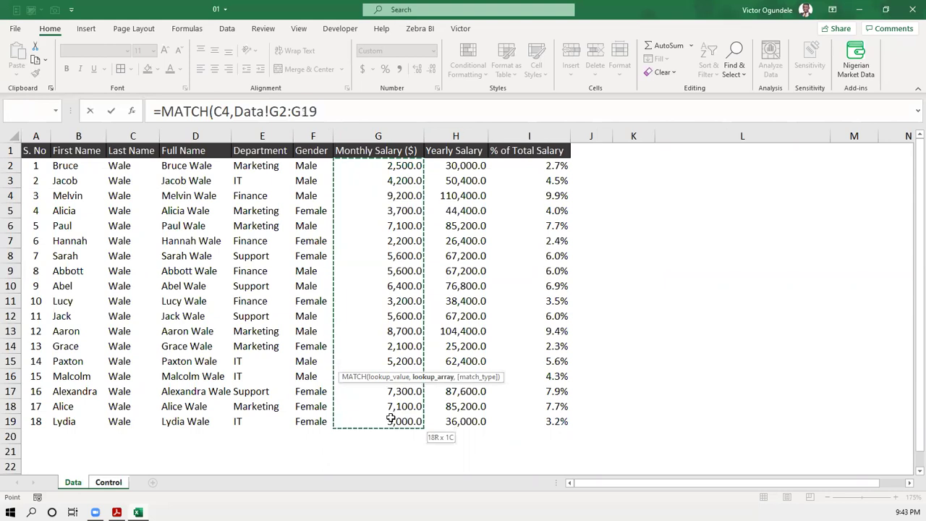
type(")")
key("Return")
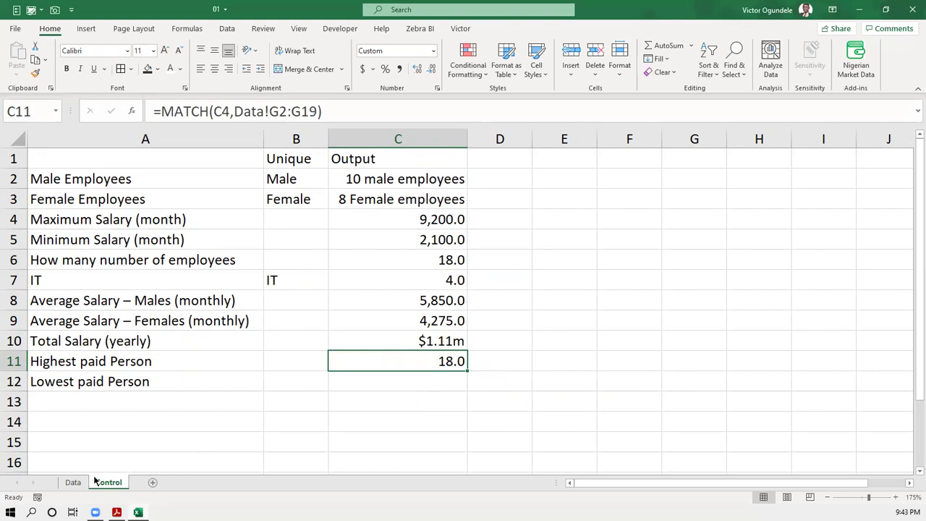
left_click(73, 482)
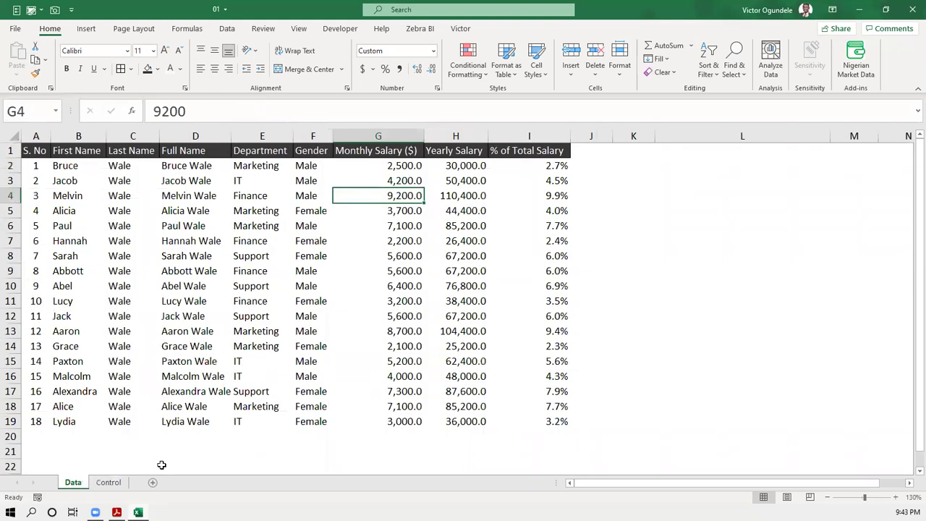
left_click(400, 422)
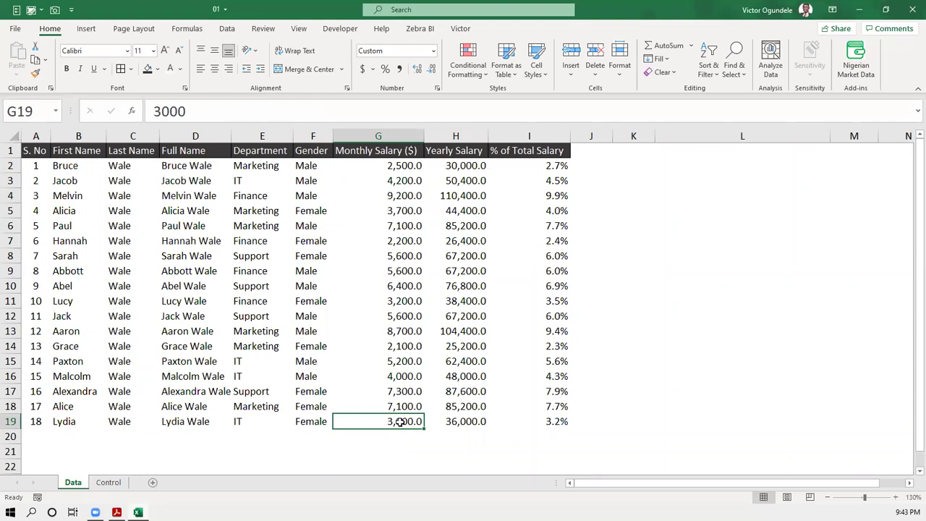
left_click(105, 482)
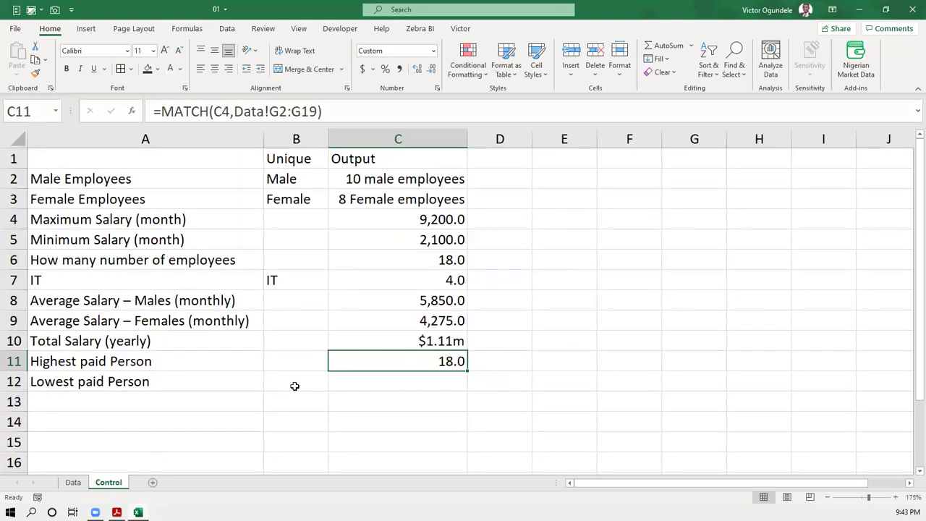
double_click(418, 361)
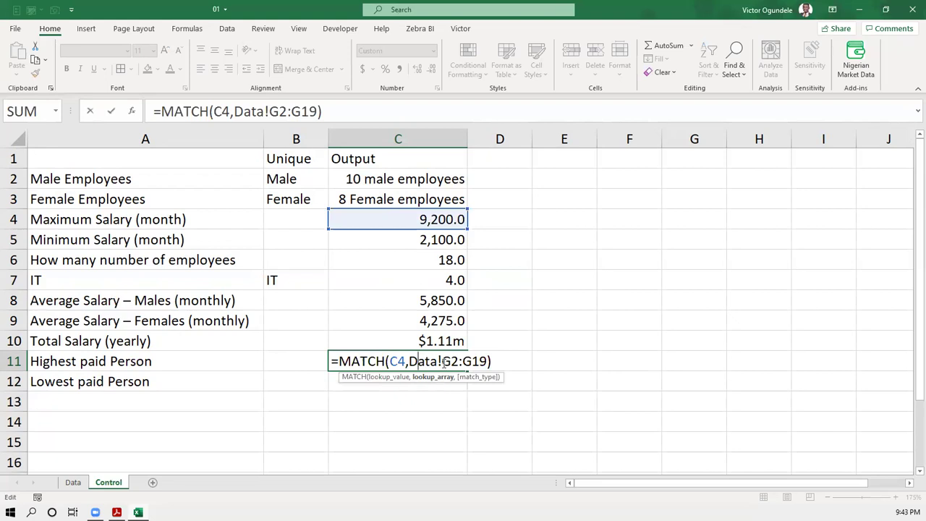
key("Escape")
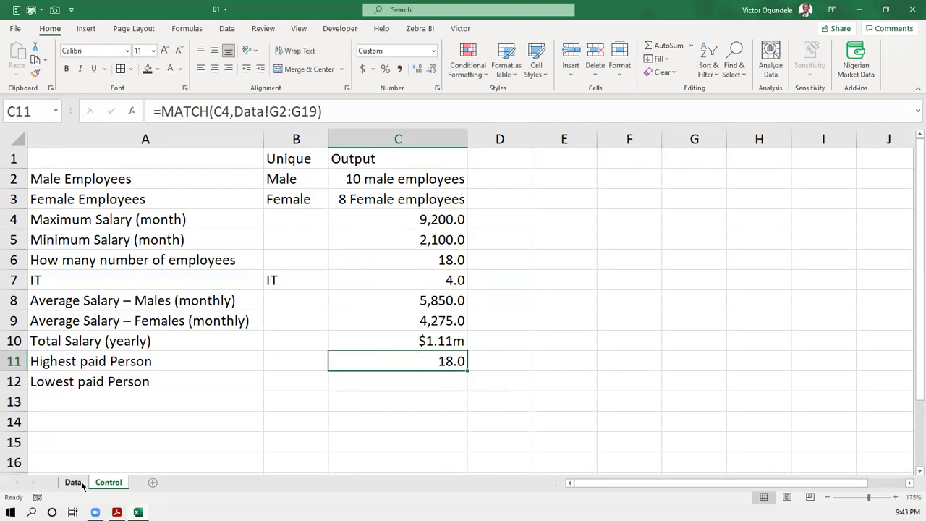
left_click(73, 482)
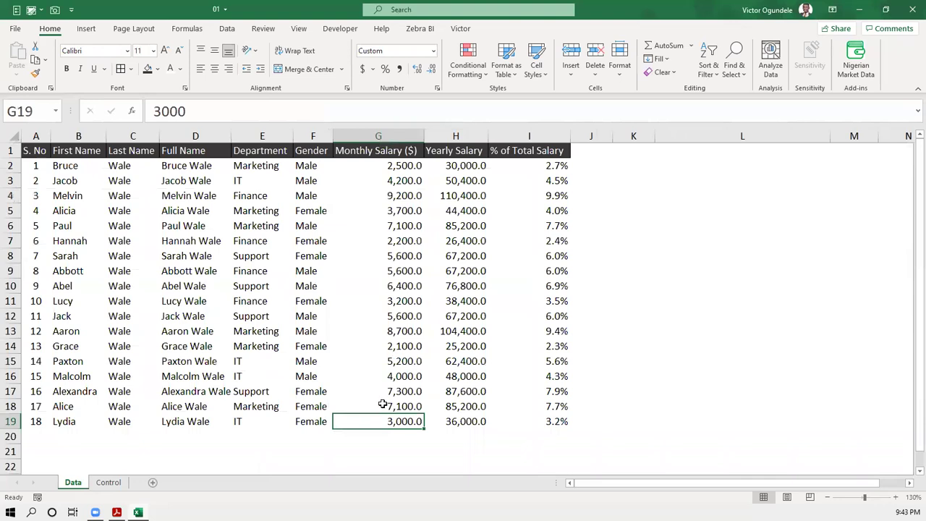
left_click(407, 194)
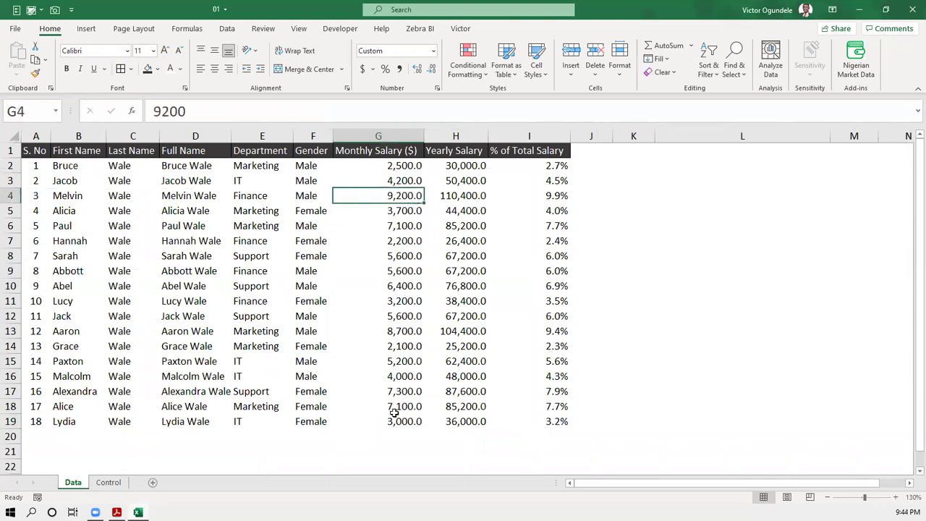
left_click(186, 420)
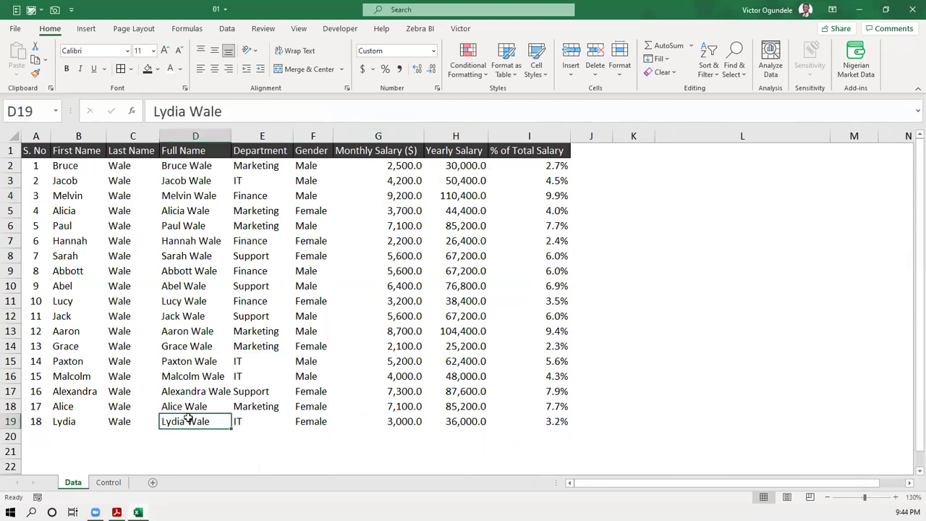
left_click(382, 423)
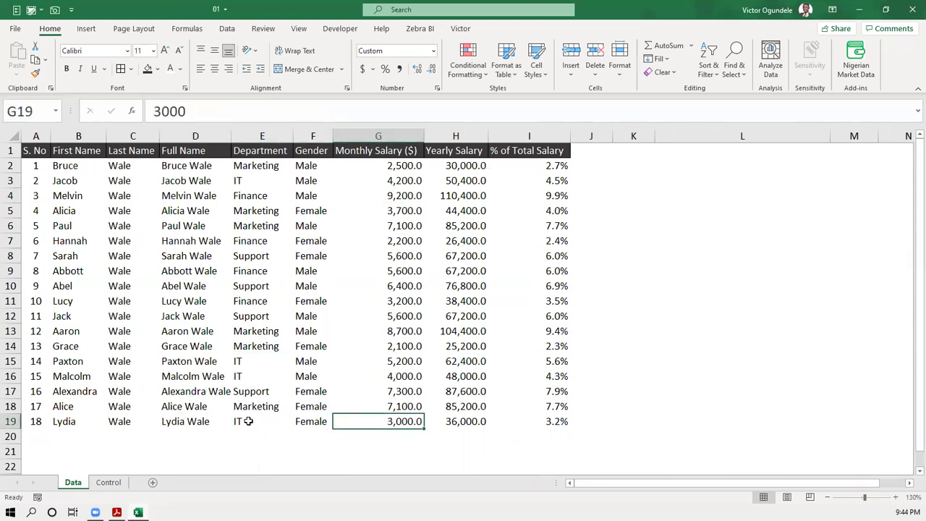
left_click(192, 421)
left_click(405, 185)
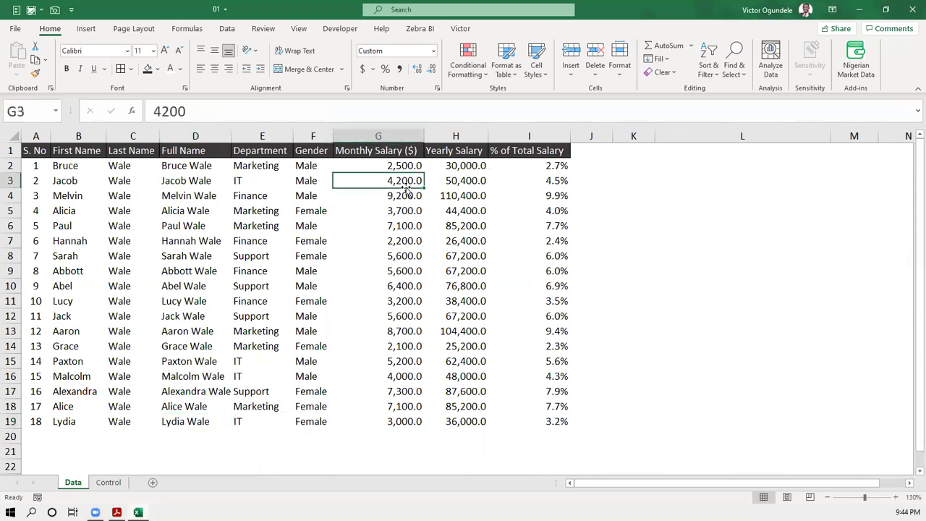
left_click(407, 196)
key("Down")
key("Down")
key("Down")
key("Down")
key("Down")
key("Down")
key("Down")
key("Down")
key("Down")
key("Down")
key("Down")
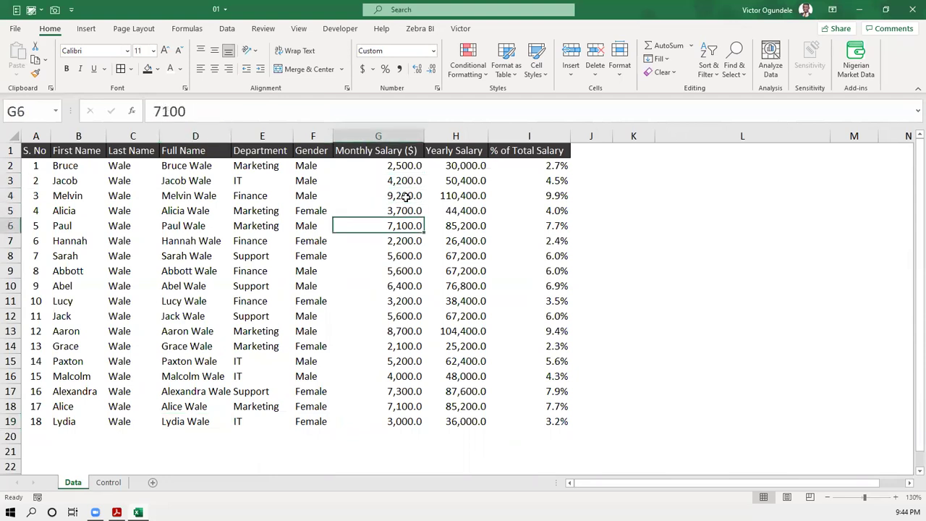
key("ctrl+Page_Down")
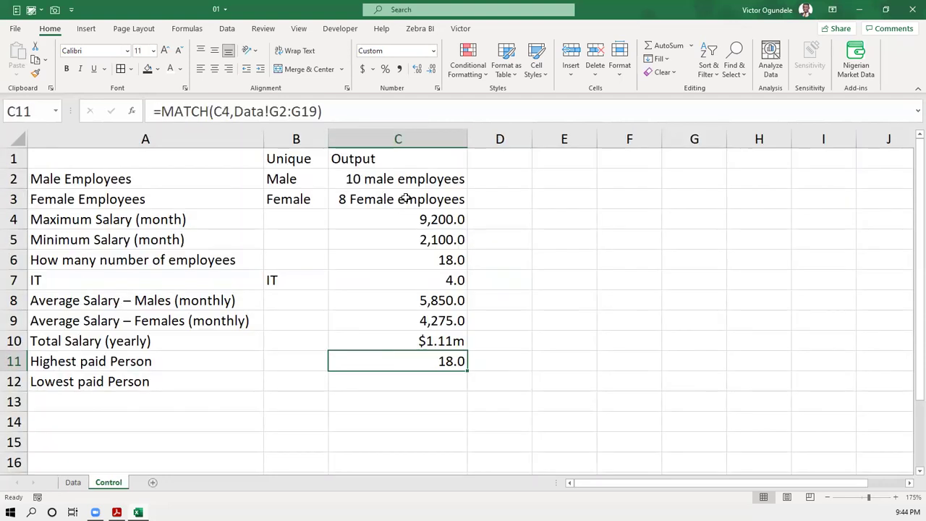
- Replace C11's content with =INDEX(Data!D2:D19,MATCH( using the Full Name column
key("Delete")
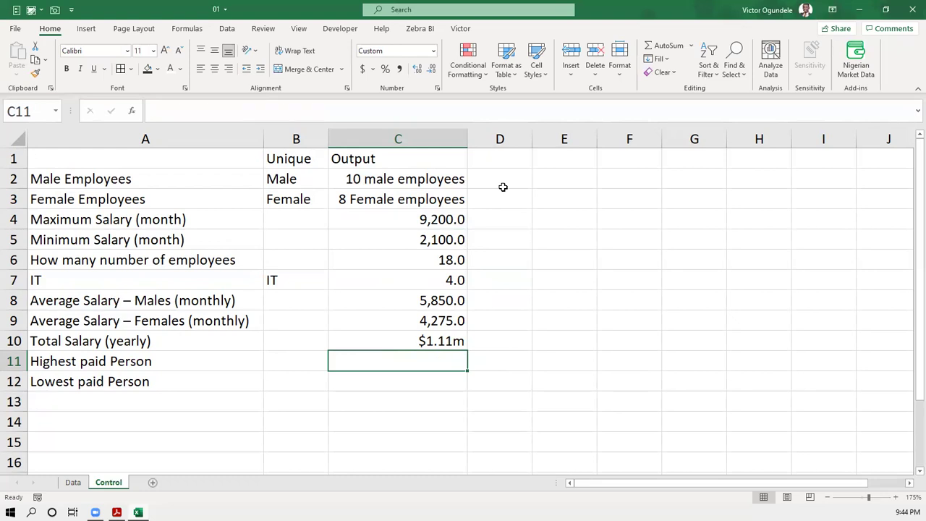
type("=ind")
type("ex")
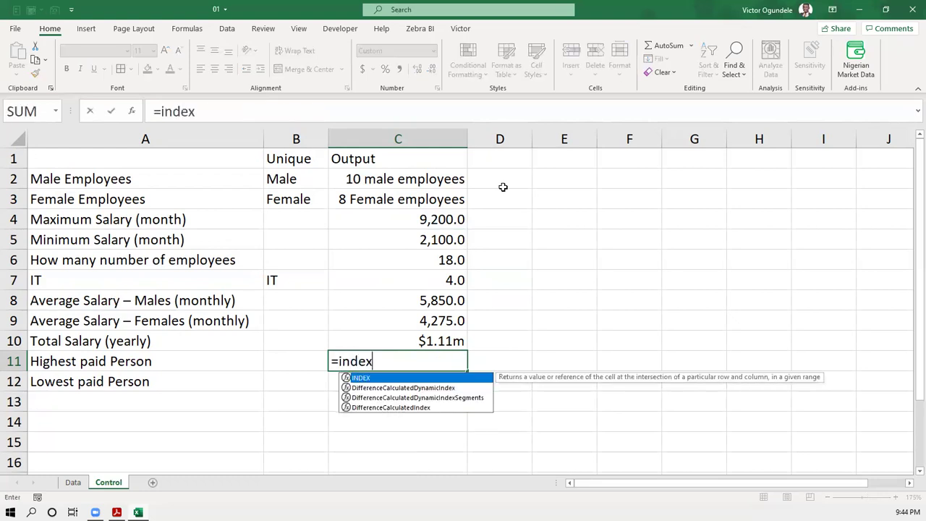
key("Tab")
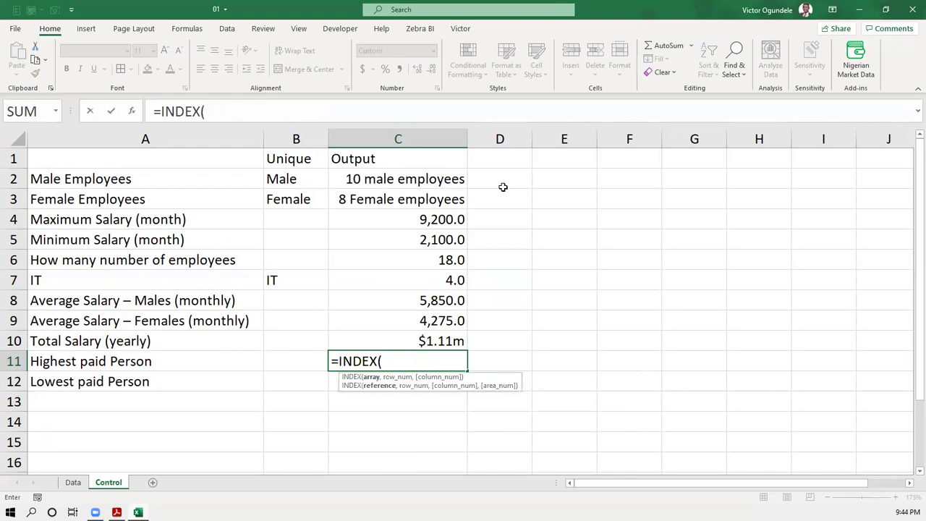
key("ctrl+Page_Up")
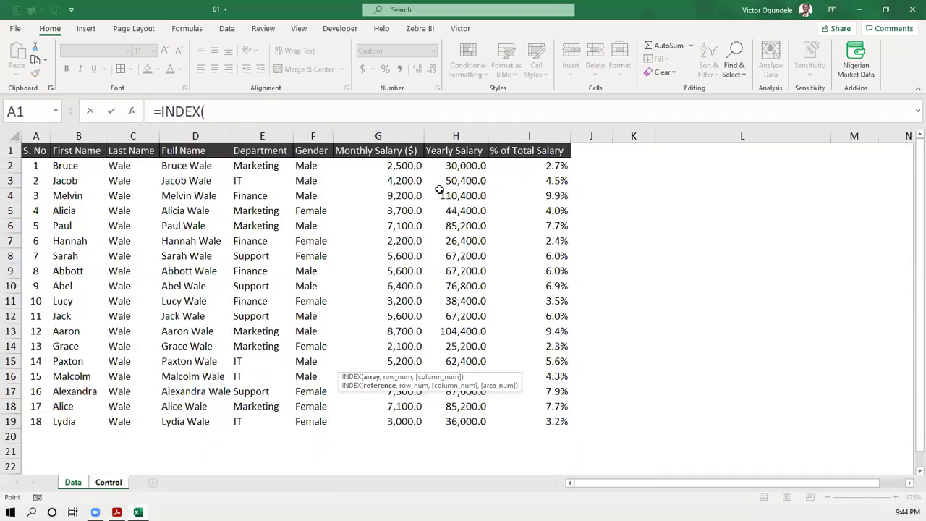
key("ctrl+Page_Down")
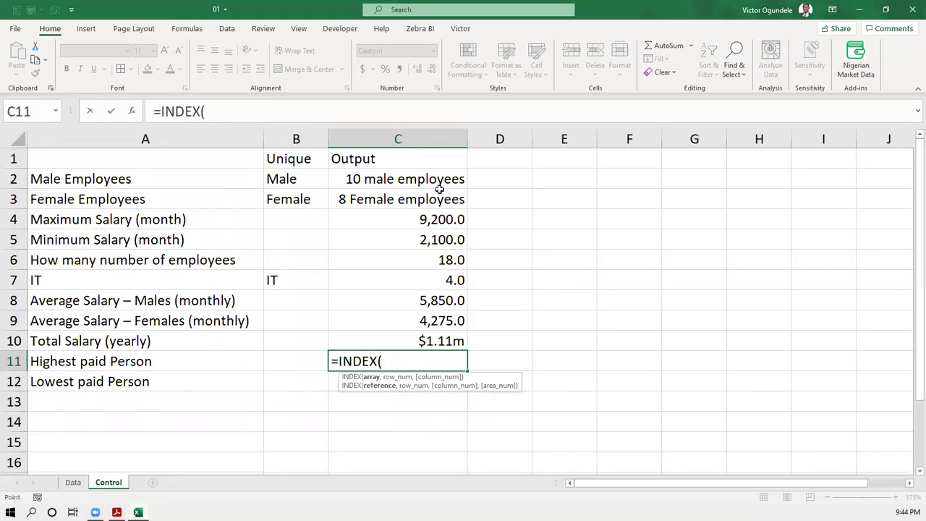
key("ctrl+Page_Up")
left_click(178, 162)
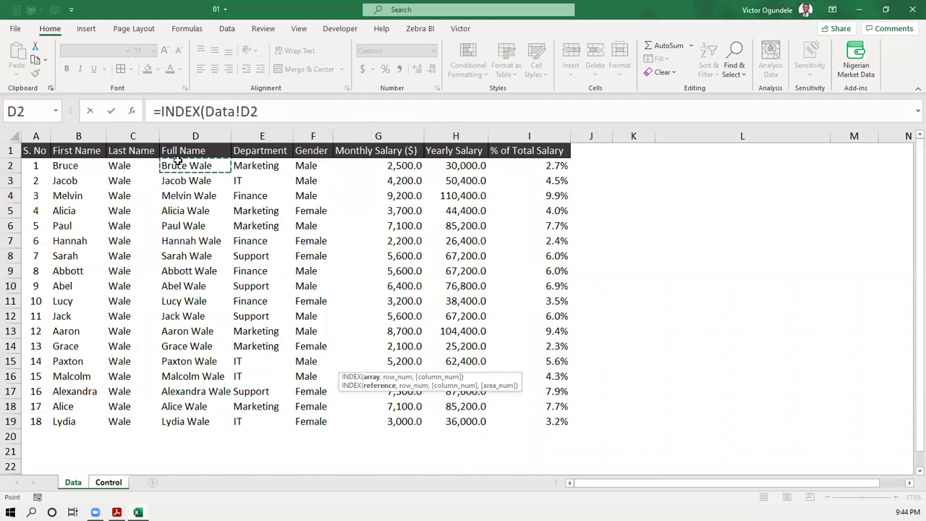
key("ctrl+shift+Down")
type(",")
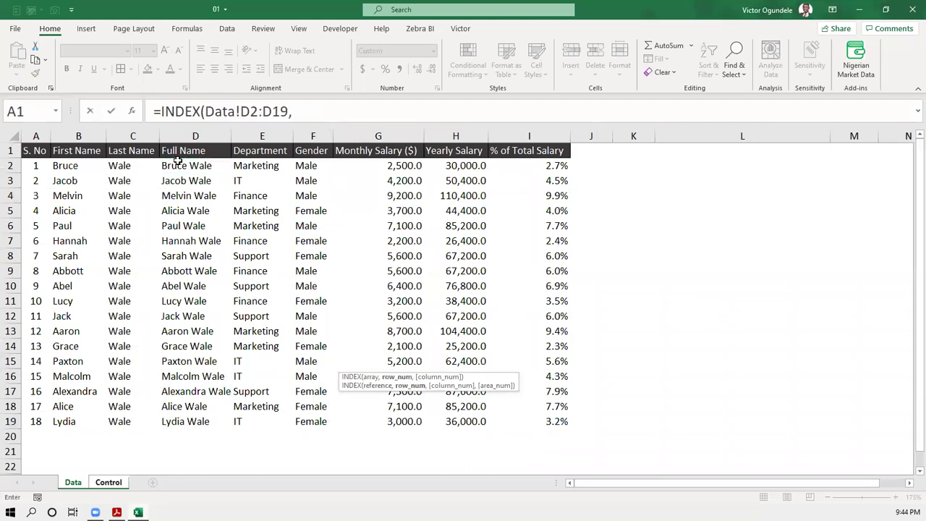
type("matc")
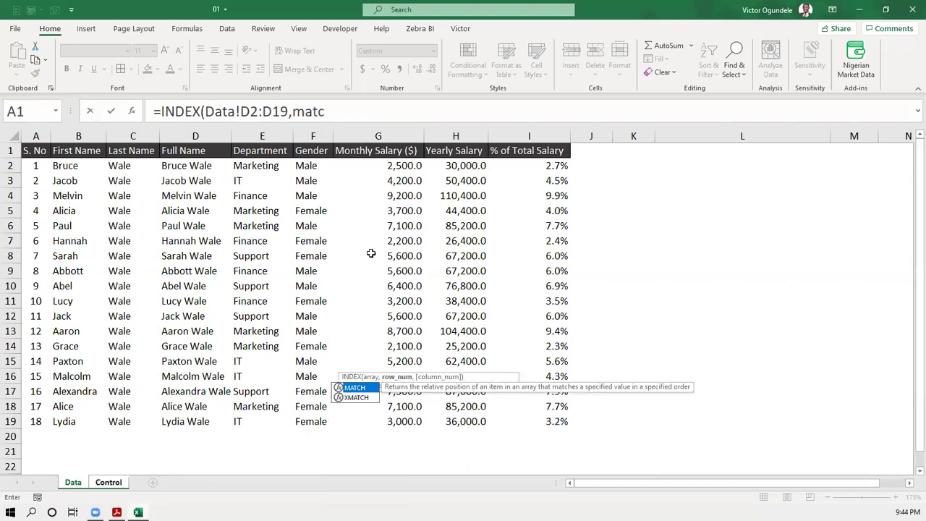
key("Tab")
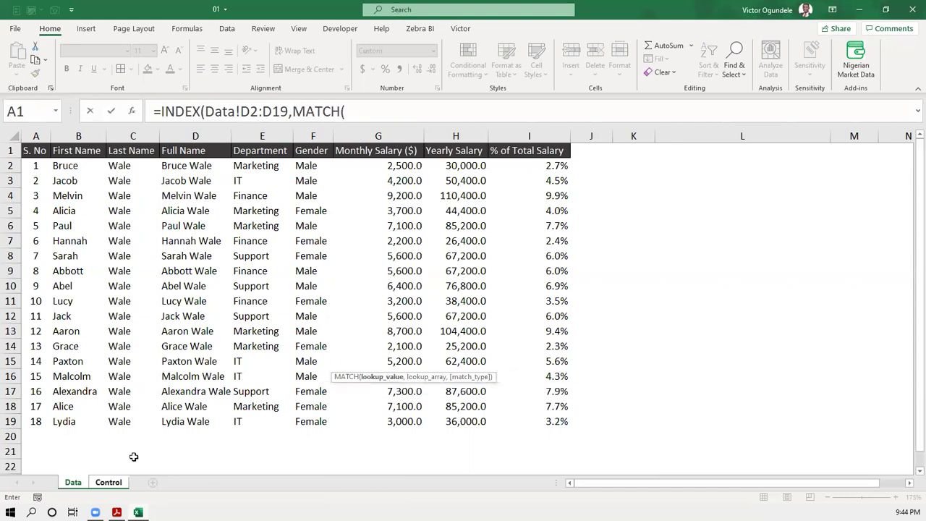
- Complete MATCH with Control!C4, Data!G2:G19 and exact match 0, accepting Excel's correction
left_click(108, 483)
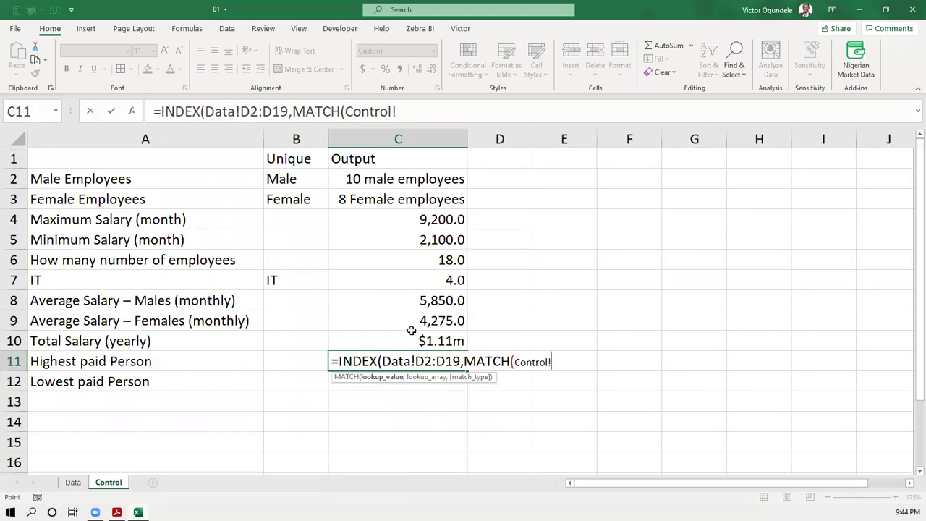
left_click(423, 220)
type(",")
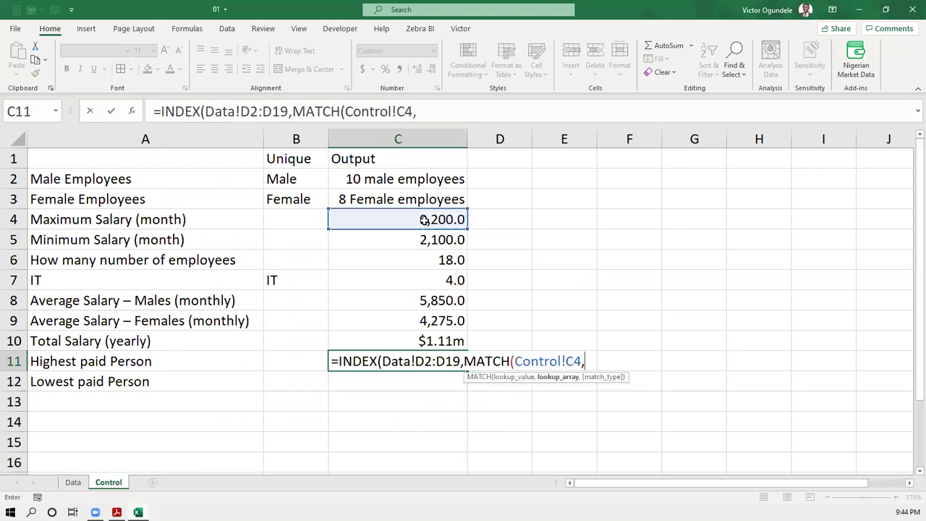
left_click(74, 482)
left_click(396, 165)
left_click_drag(397, 166, 394, 417)
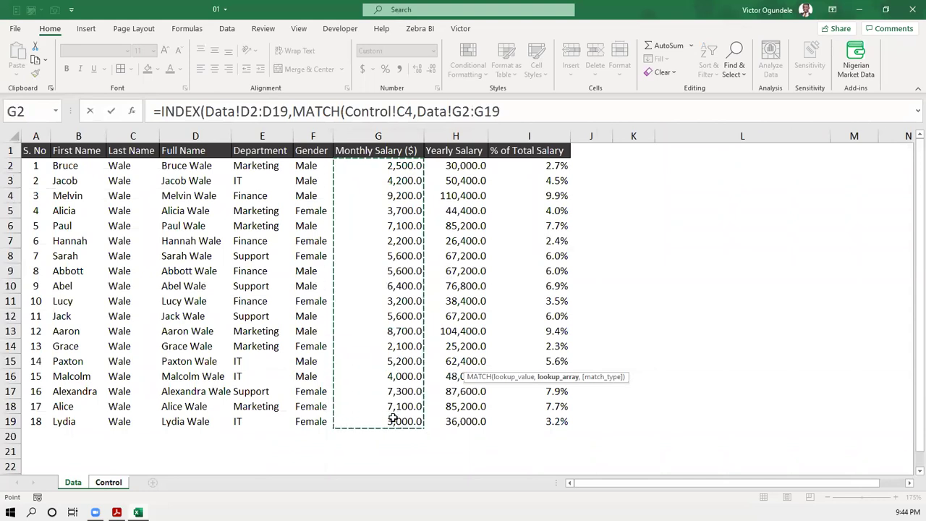
type(",")
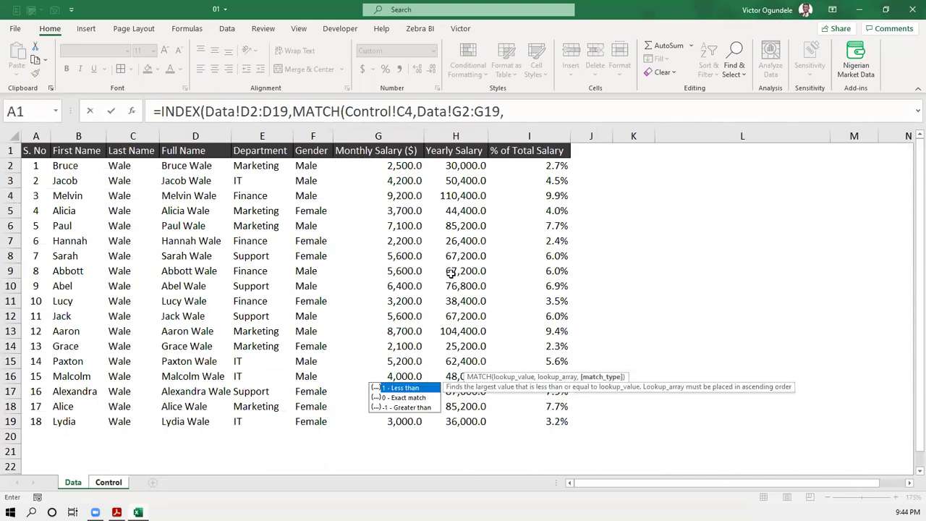
double_click(403, 398)
type(")")
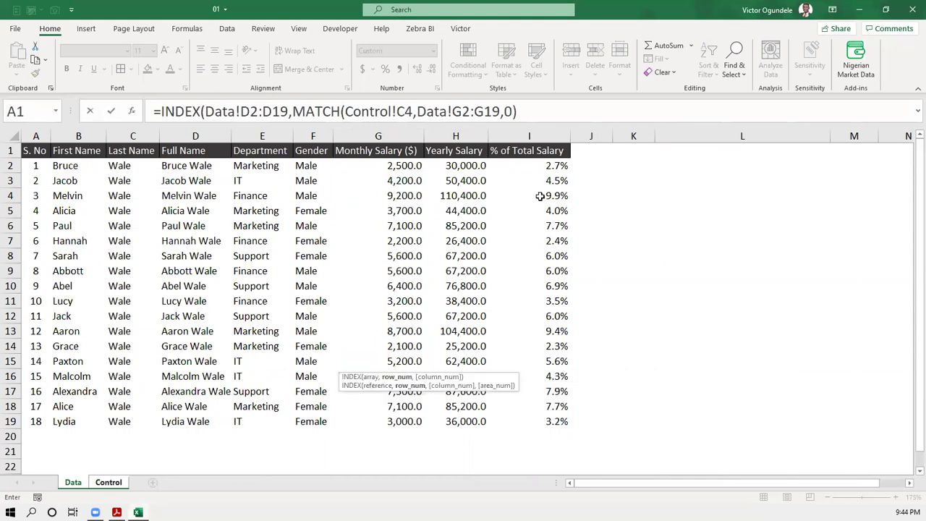
key("Return")
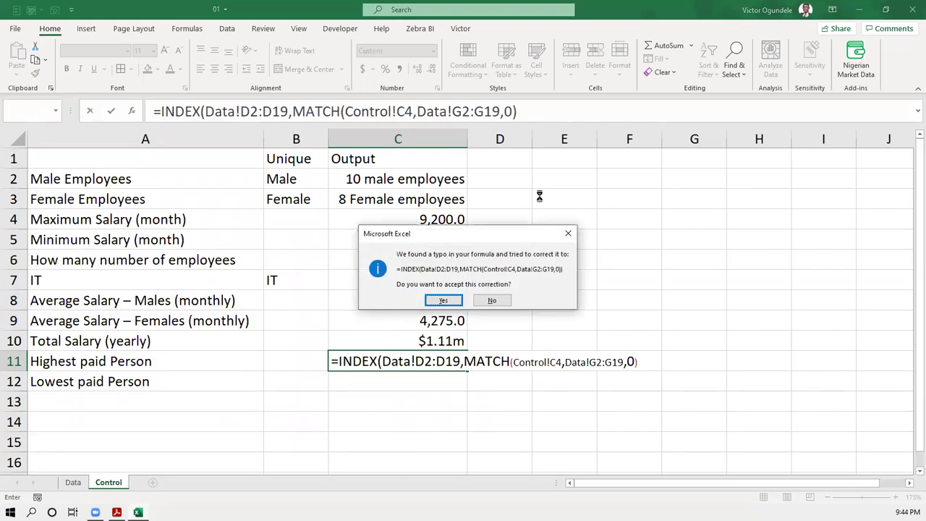
key("Return")
key("ctrl+Page_Up")
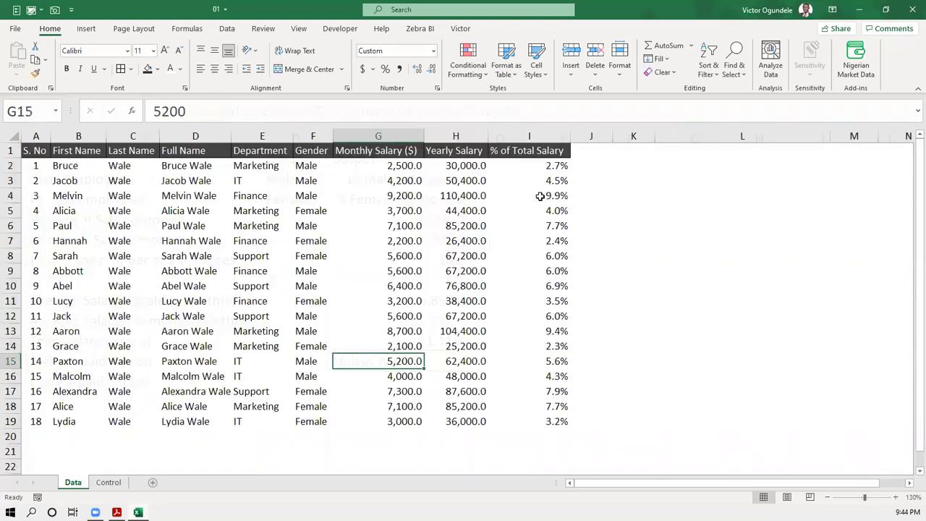
- Enter =MATCH(C4,Data!G2:G19,0) in C11, which returns position 3
key("ctrl+Page_Down")
type("=mact")
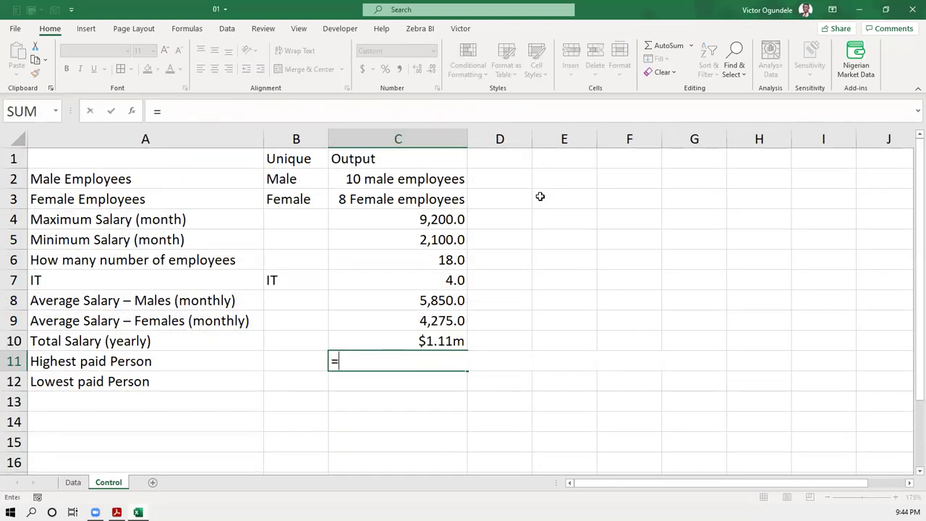
key("BackSpace")
key("BackSpace")
type("tc")
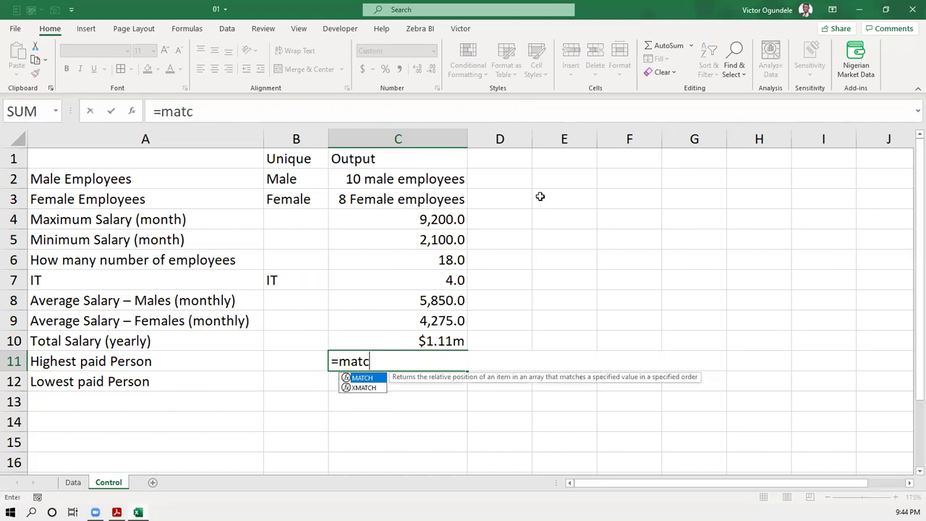
key("Tab")
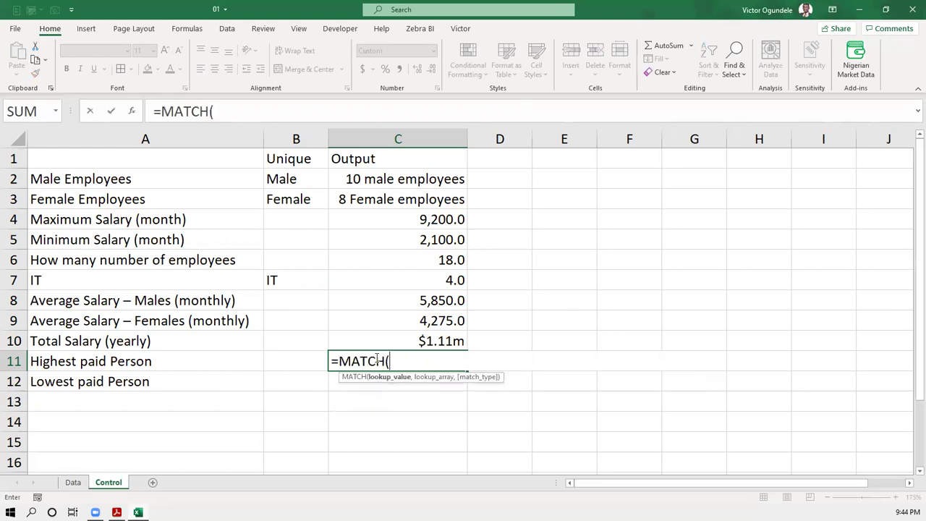
left_click(425, 219)
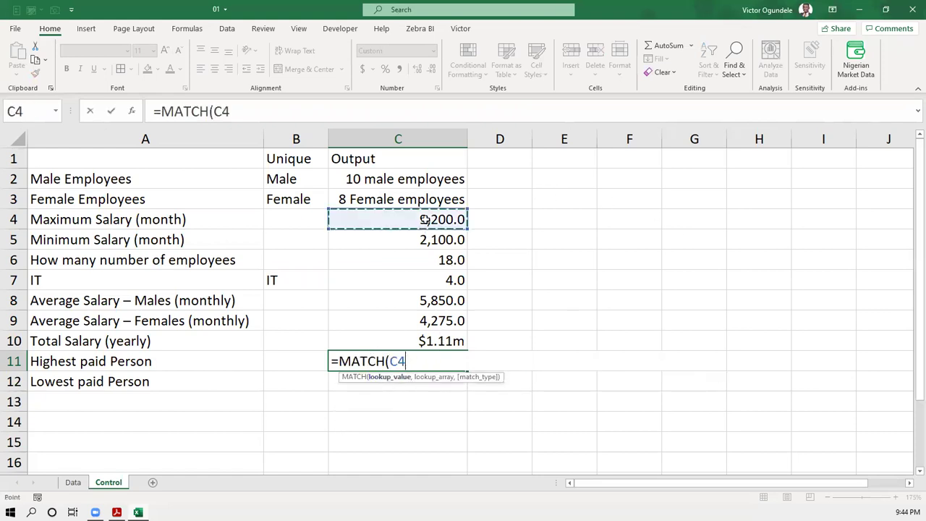
type(",")
key("ctrl+Page_Up")
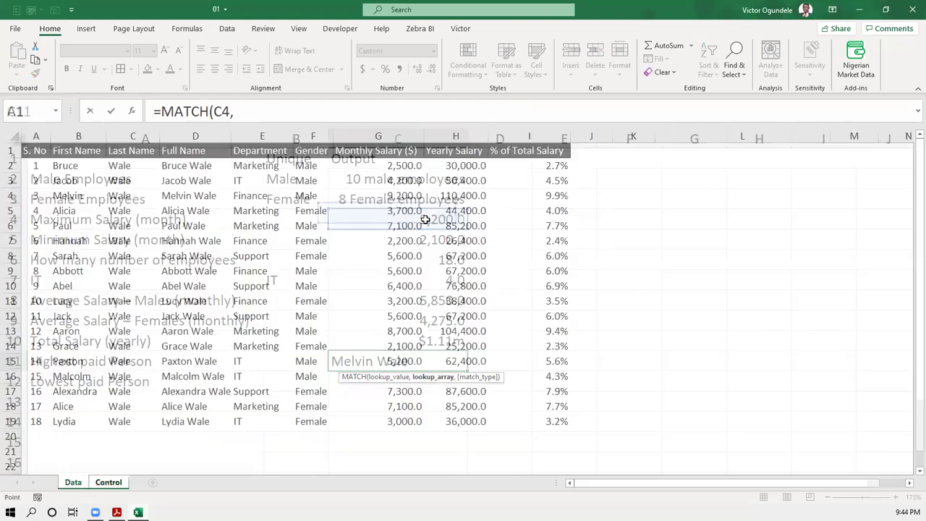
left_click_drag(389, 413, 388, 419)
type(",")
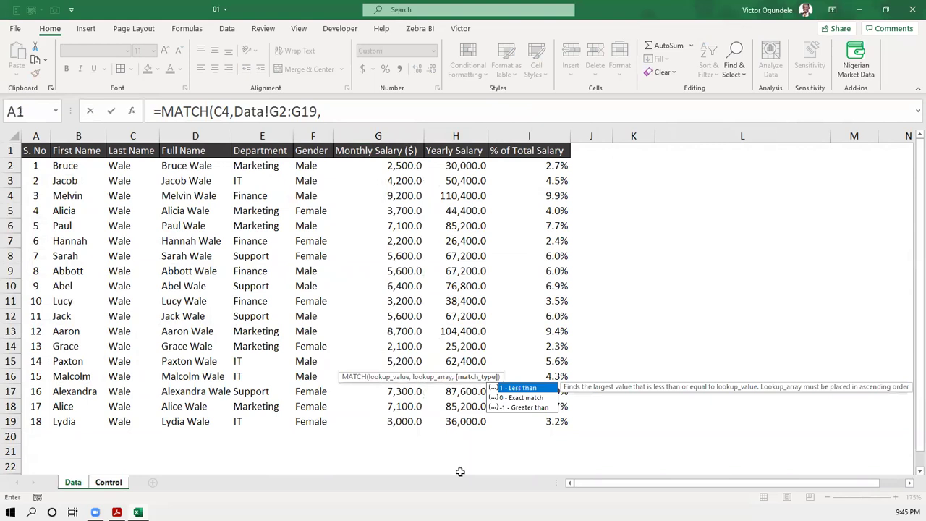
left_click(533, 405)
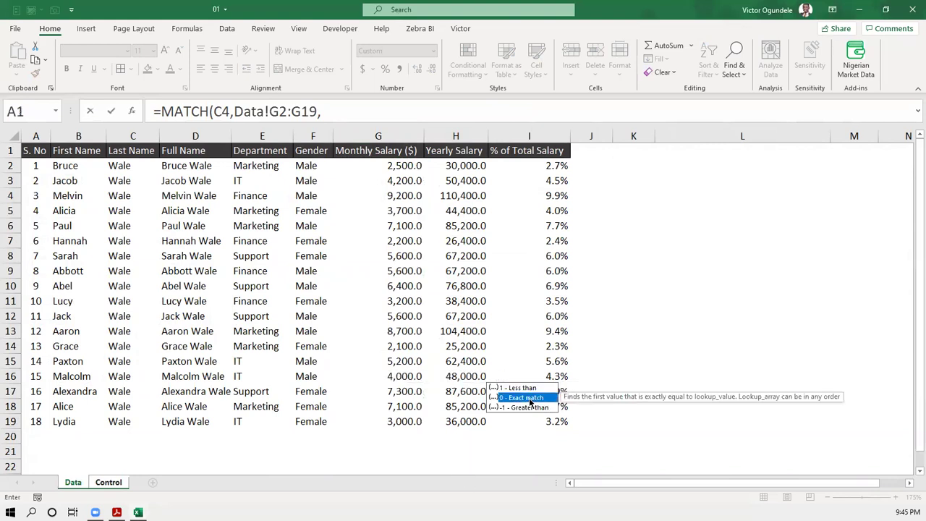
double_click(529, 399)
type(")")
key("Return")
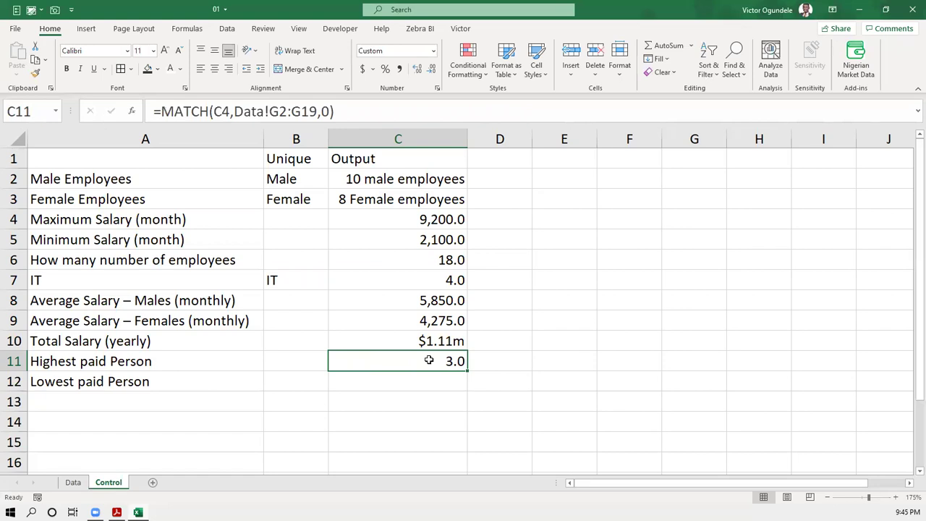
- Confirm Data!G4 holds the 9,200 salary, then clear C11
key("ctrl+Page_Up")
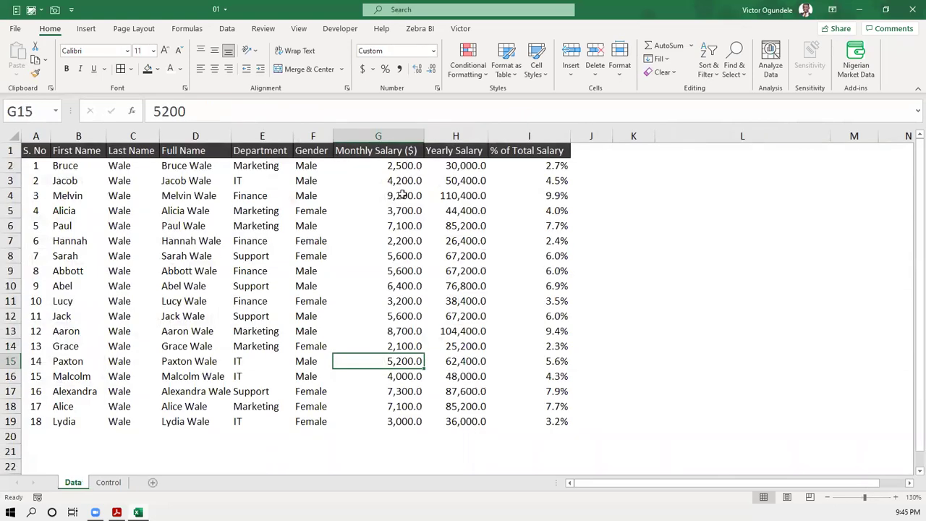
left_click(402, 195)
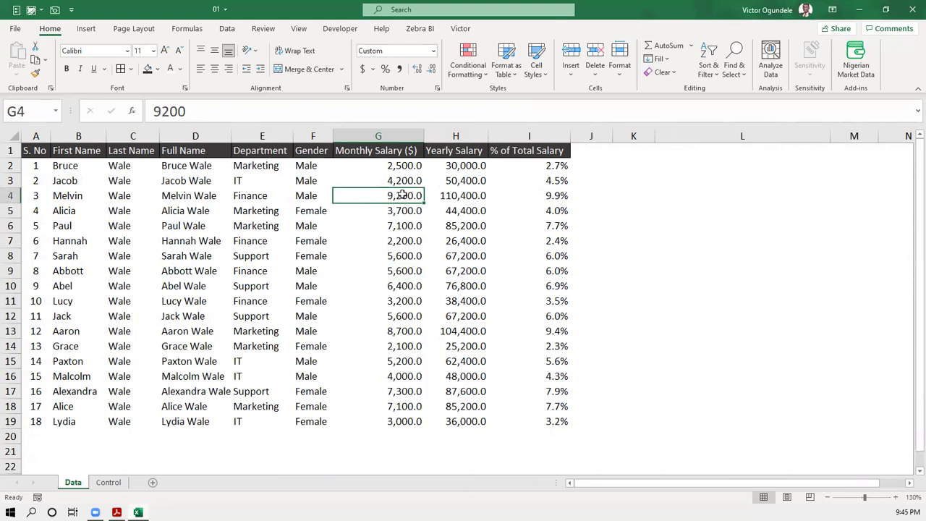
key("ctrl+Page_Down")
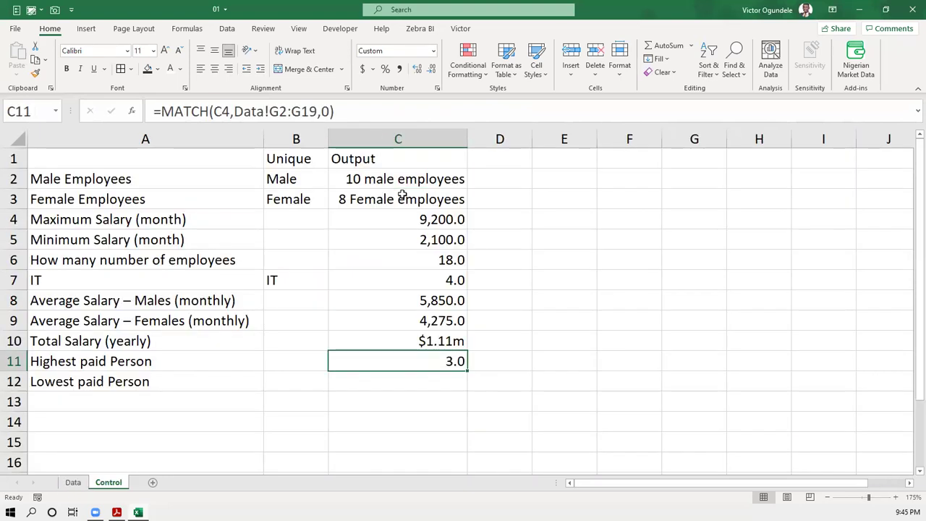
key("Delete")
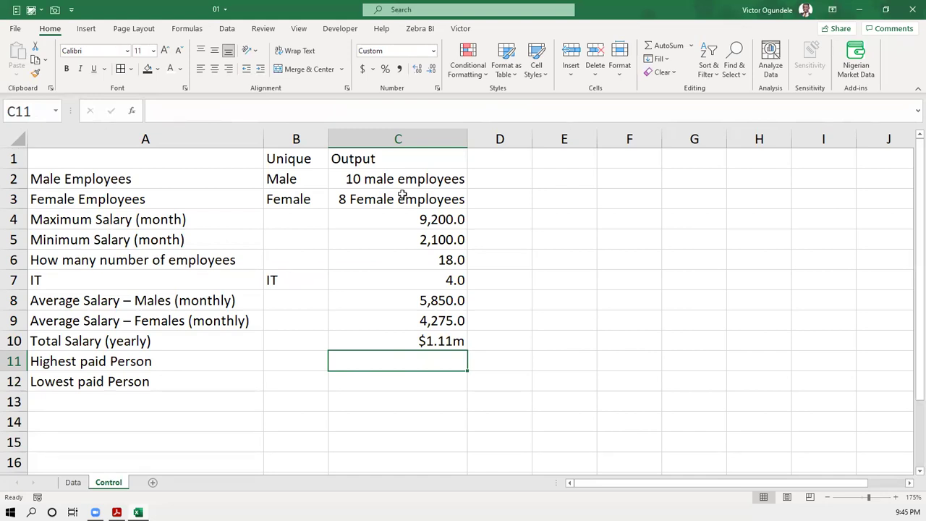
- Drop the =INDEX( and =xl starts in C11 and begin a new formula with =
type("=ind")
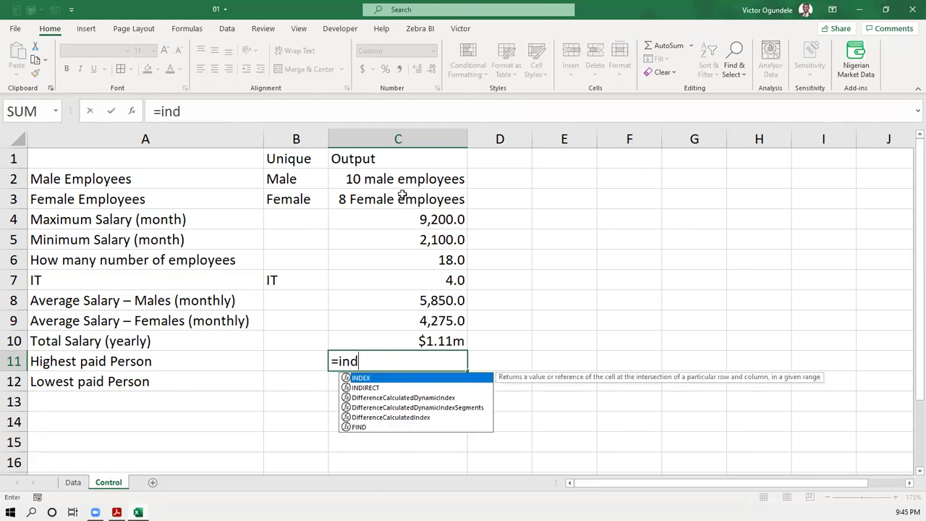
key("Tab")
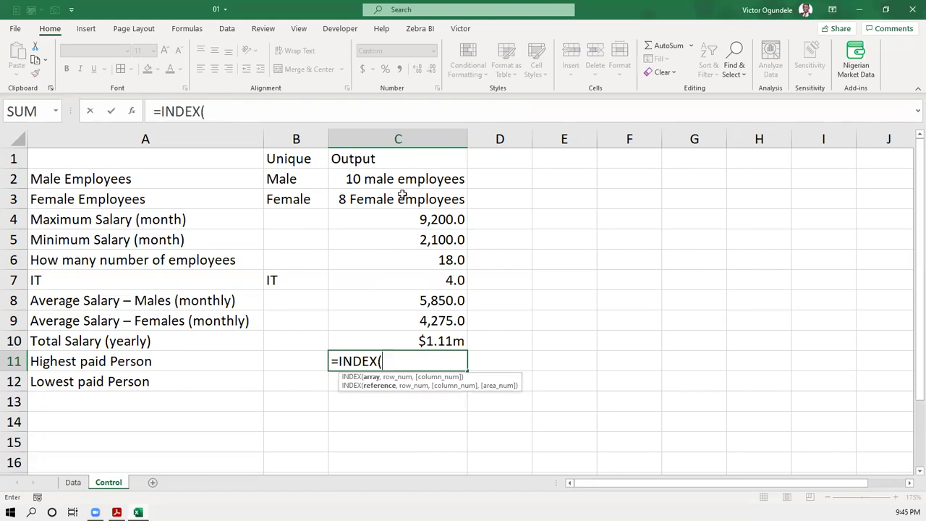
key("Escape")
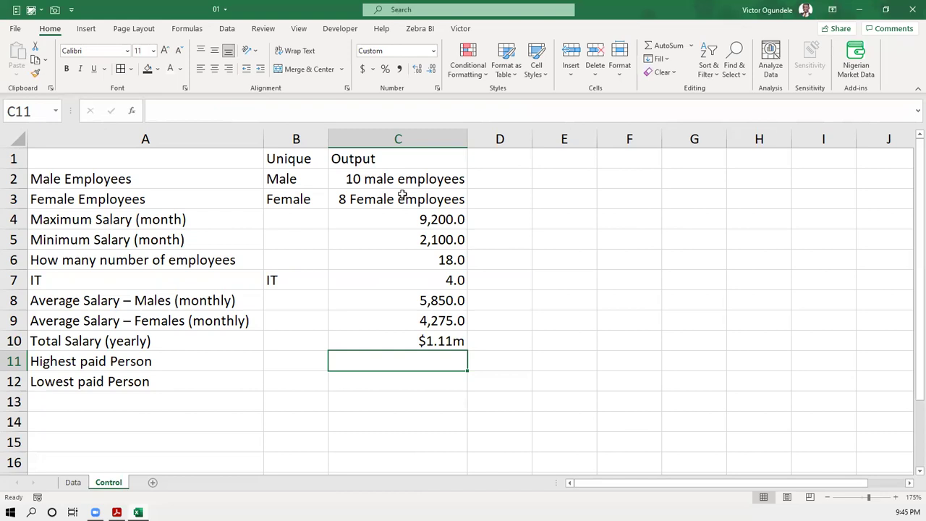
type("=xl")
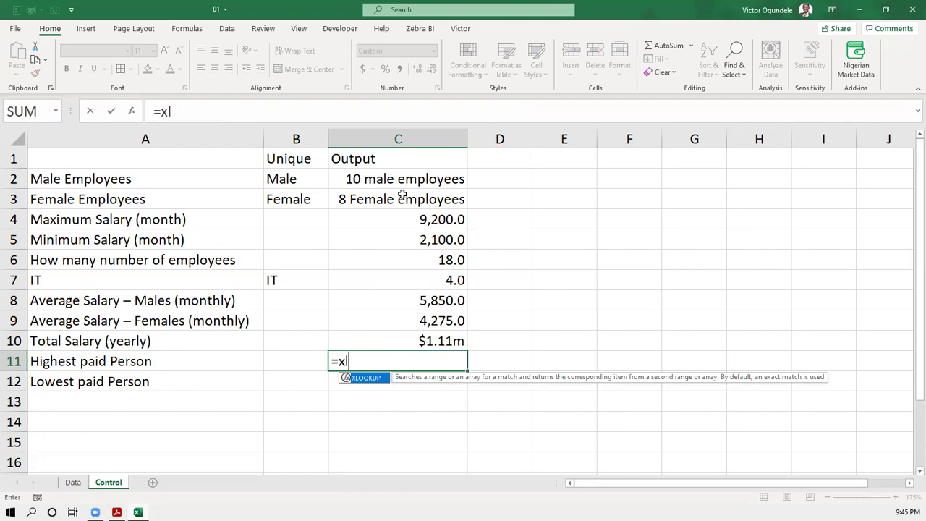
key("Escape")
key("Escape")
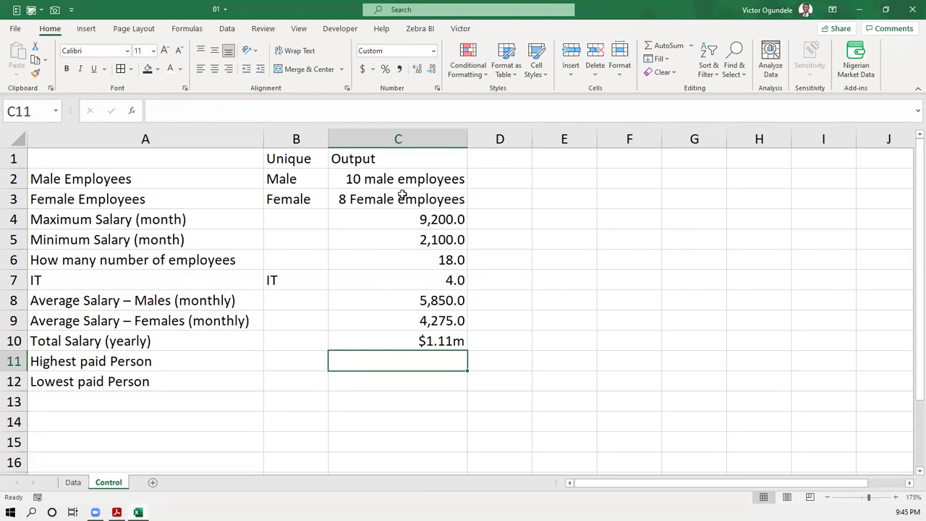
type("=")
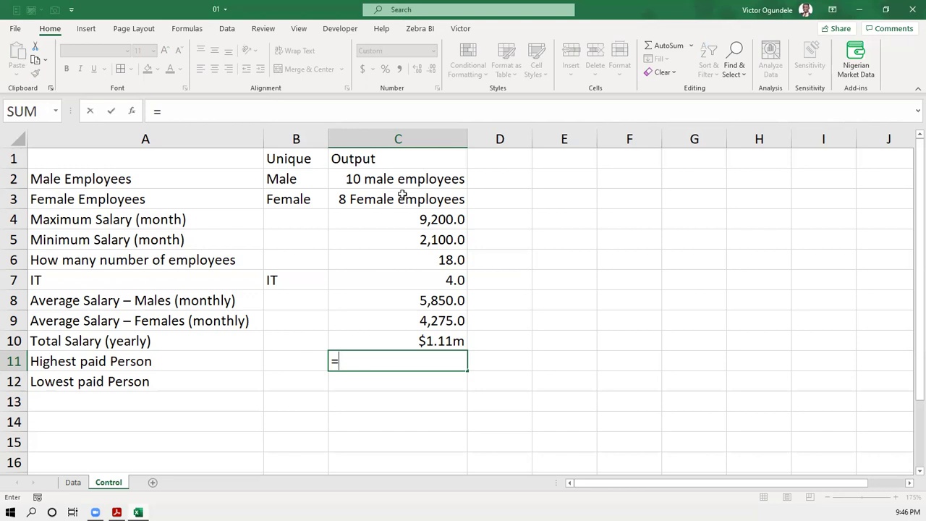
- Build an INDEX/MATCH formula in C11 on Data!D2:D19 and G2:G19, then cancel it
type("ind")
key("Tab")
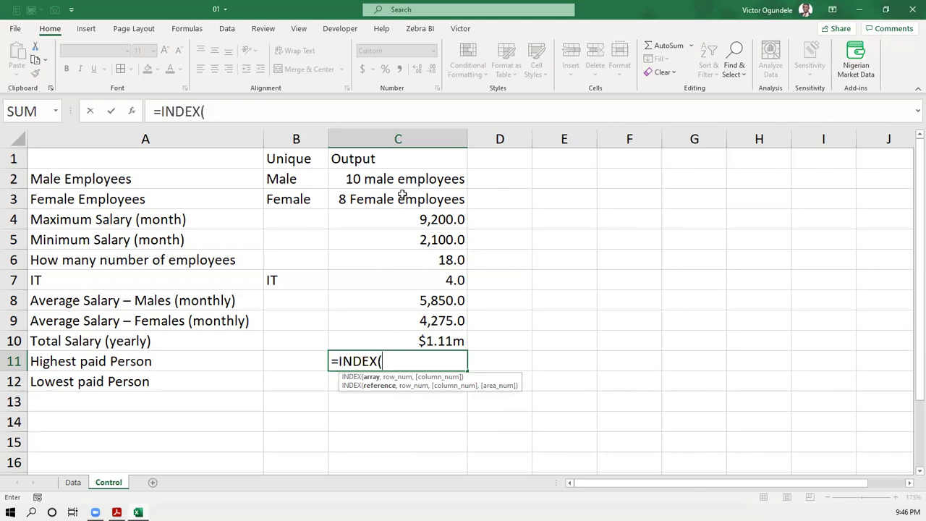
left_click(70, 483)
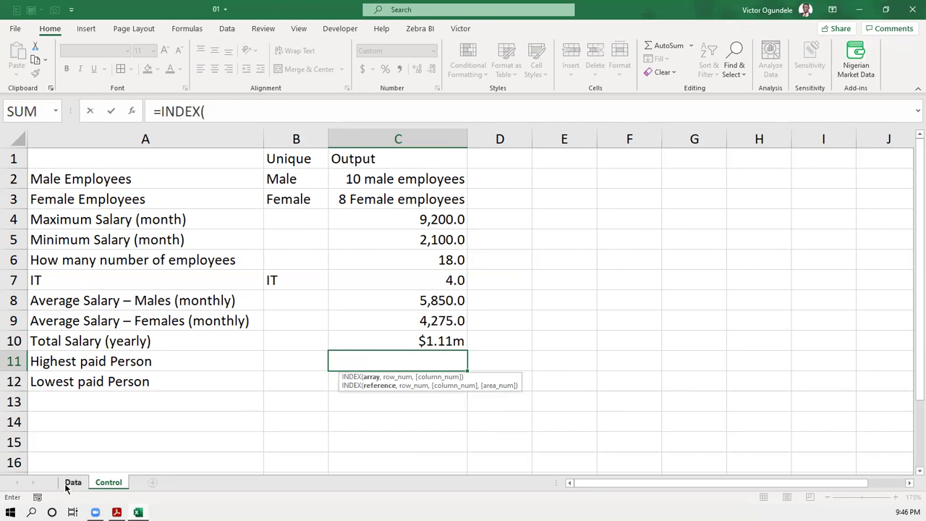
left_click_drag(179, 166, 173, 422)
type(",")
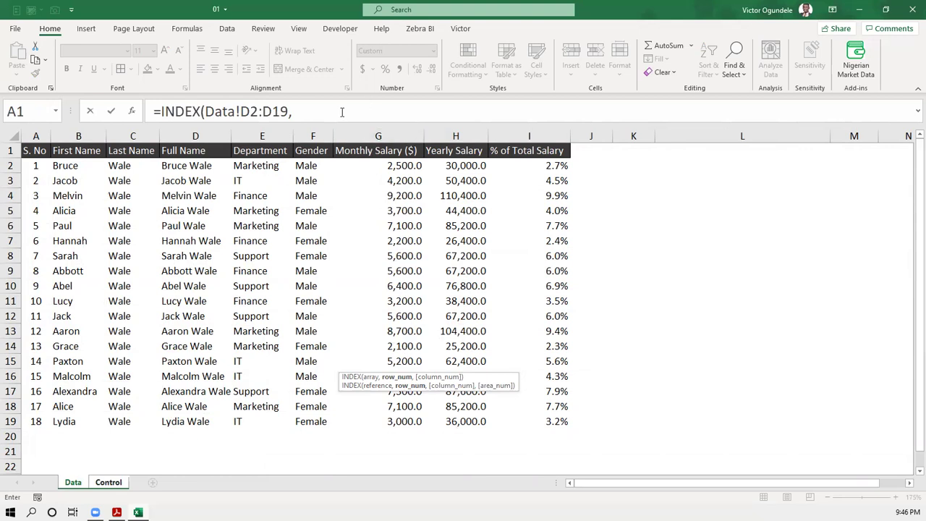
left_click(342, 112)
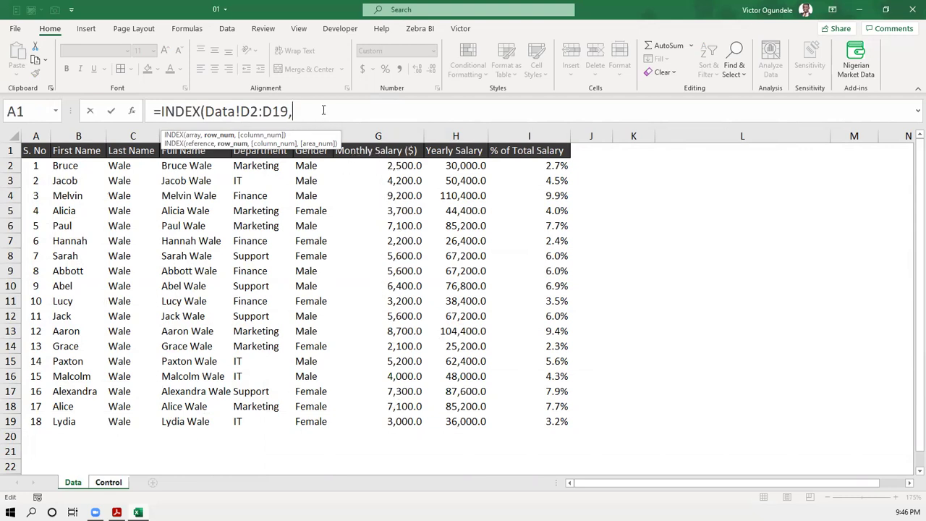
type("ma")
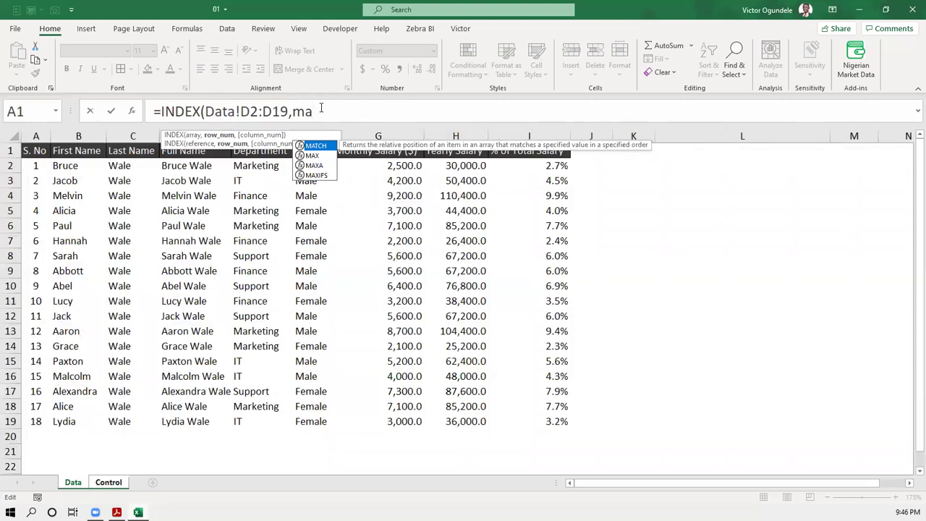
key("Tab")
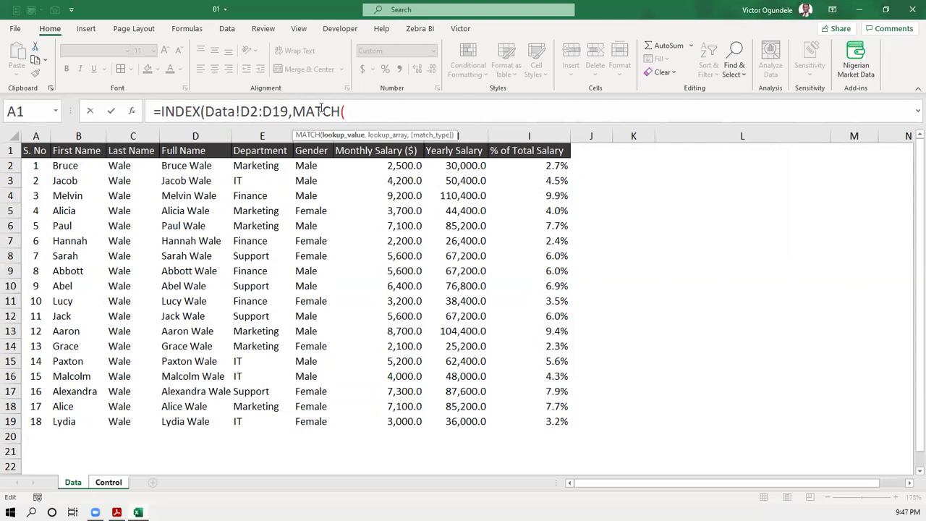
left_click(109, 482)
left_click(386, 223)
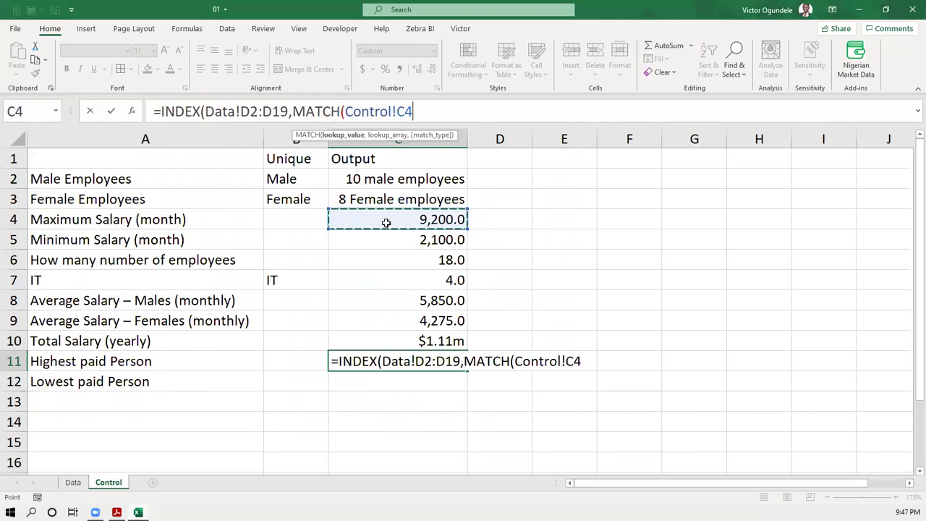
type(",")
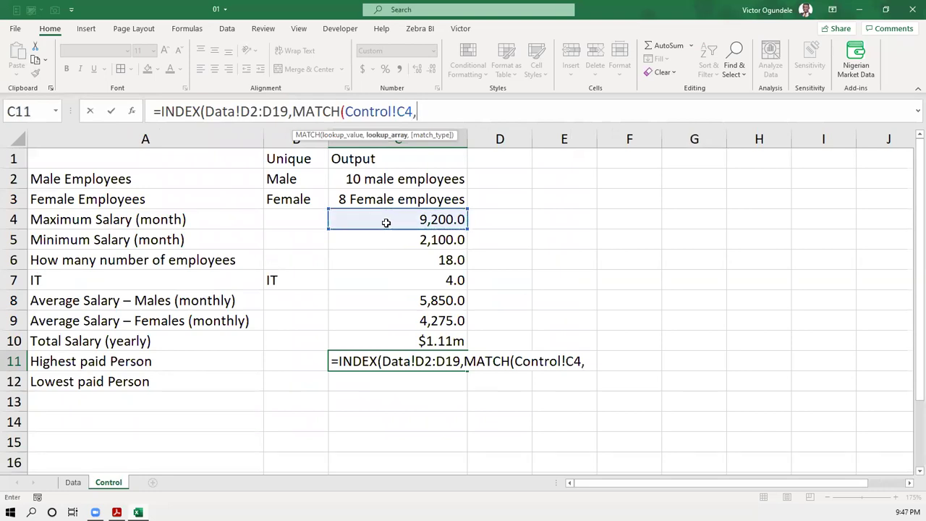
left_click(74, 481)
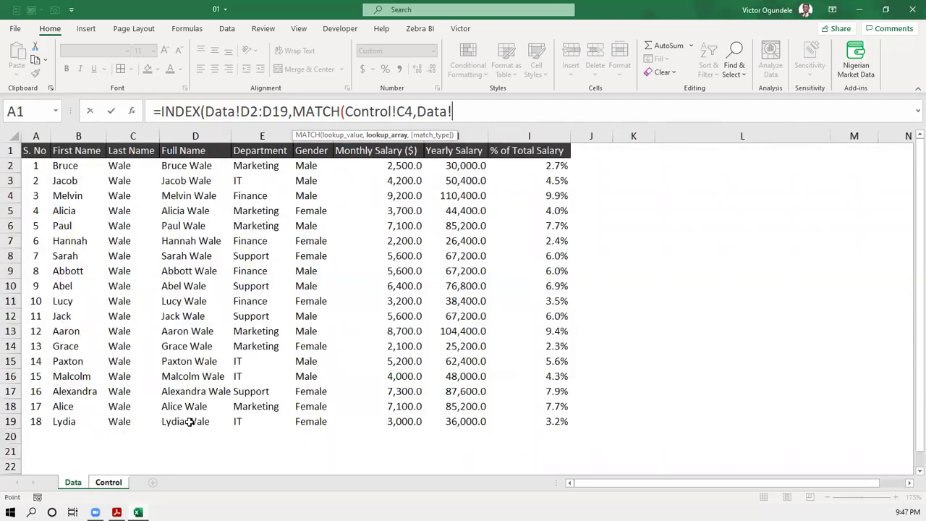
left_click_drag(377, 165, 362, 418)
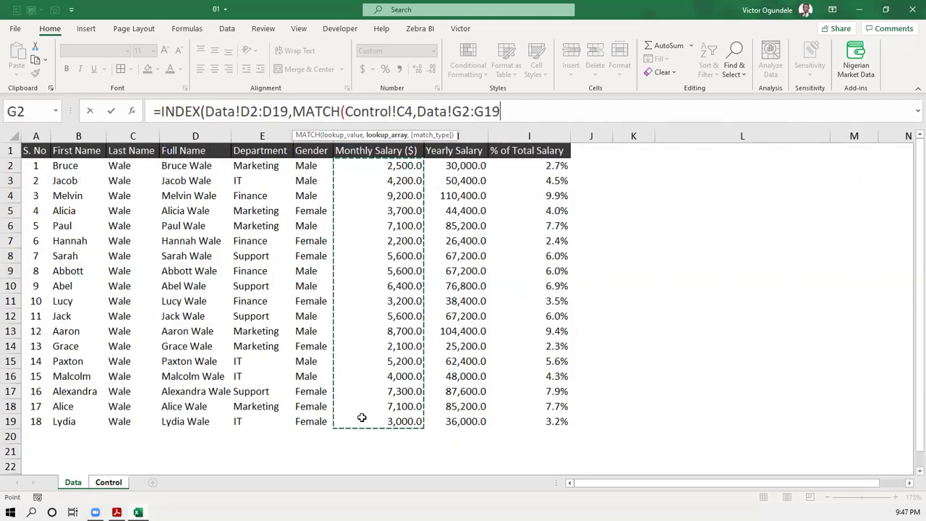
type(",")
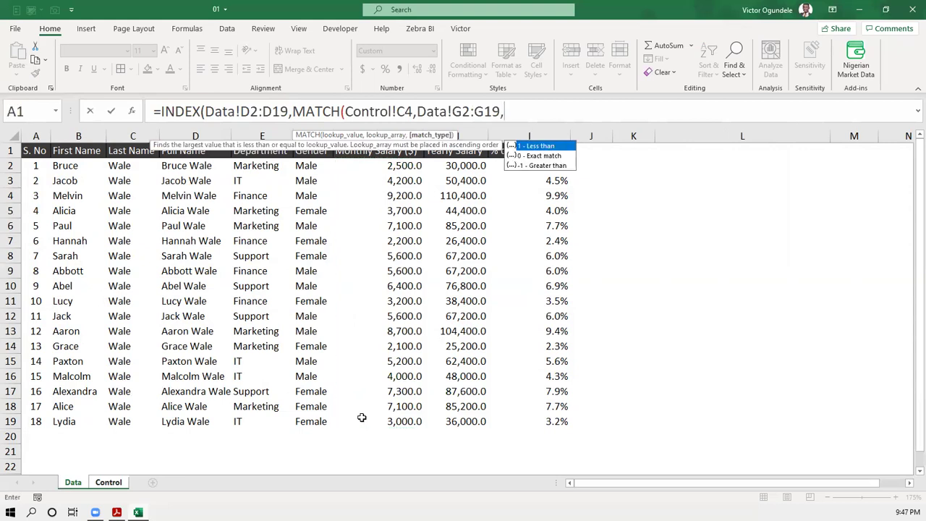
type("0)")
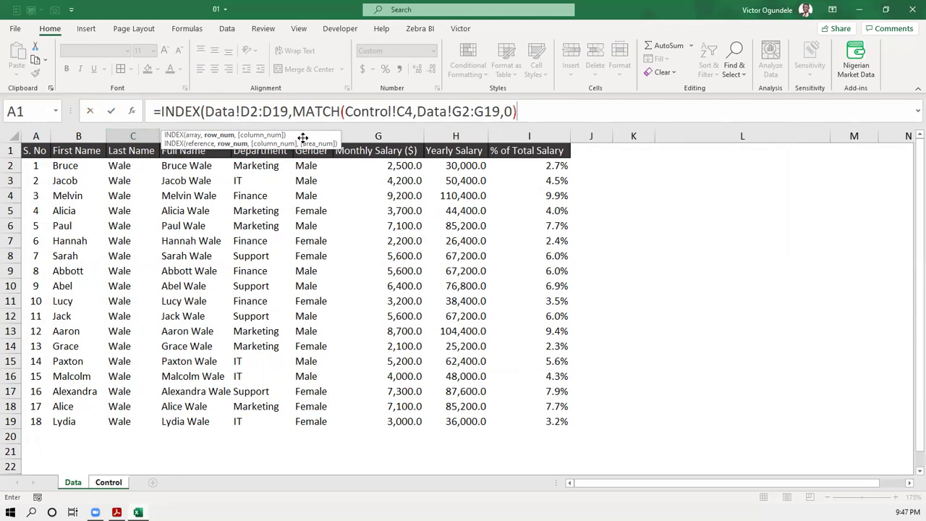
key("Escape")
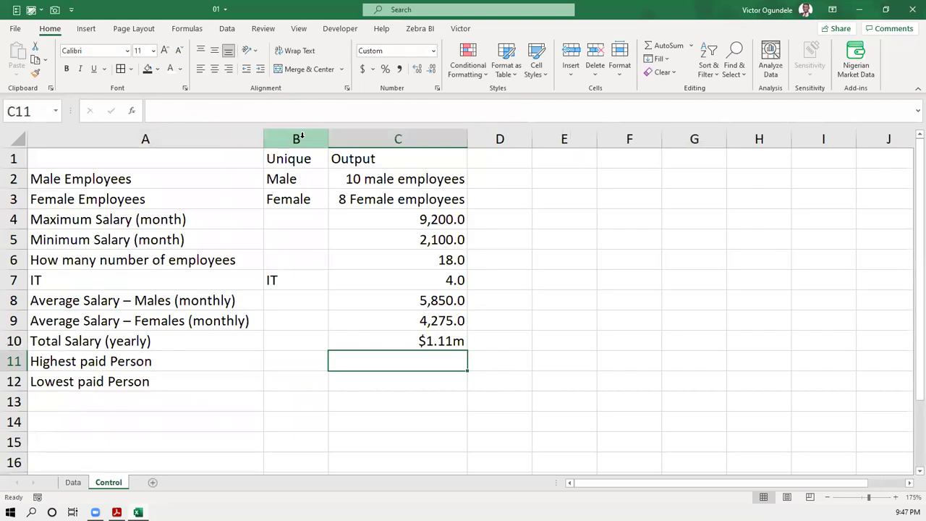
- Re-enter =INDEX(Data!D2:D19,MATCH(Control!C4,Data!G2:G19,0)) in C11 and return to check it
type("=ind")
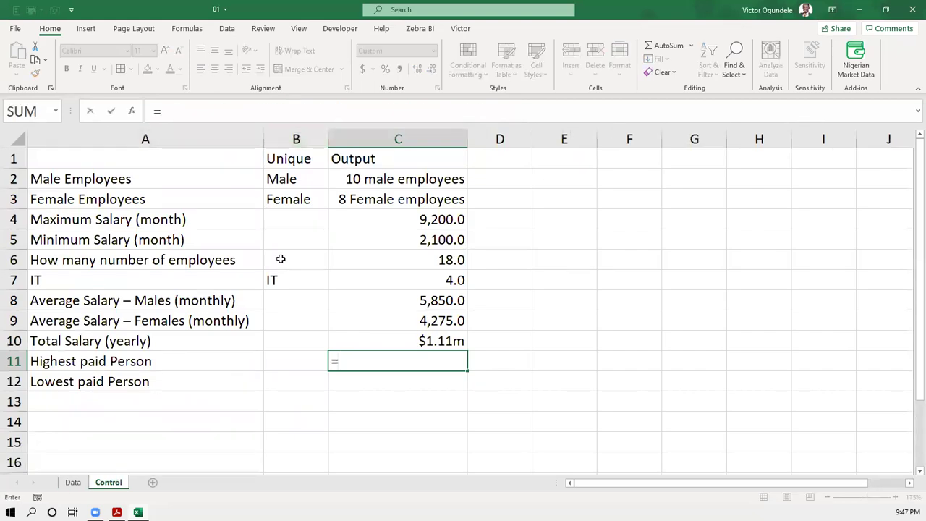
key("Tab")
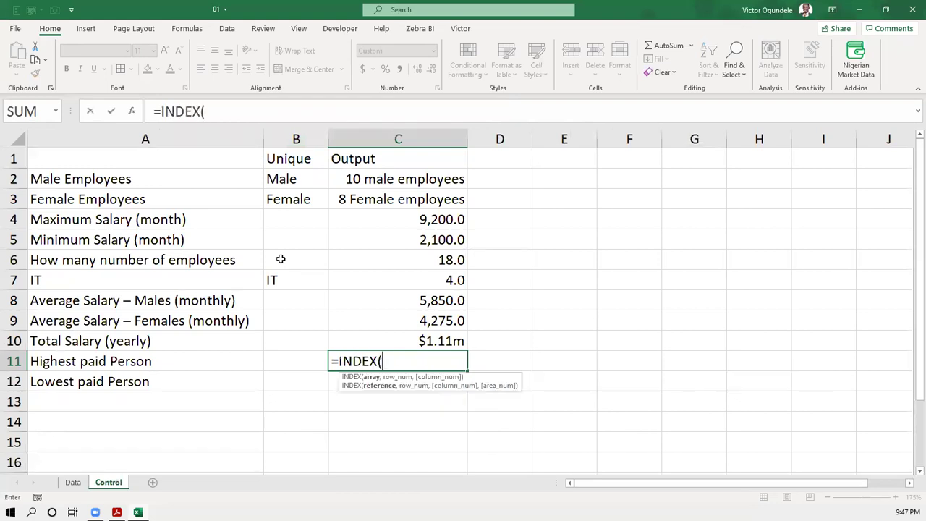
key("ctrl+Page_Up")
left_click_drag(170, 161, 170, 423)
type(",")
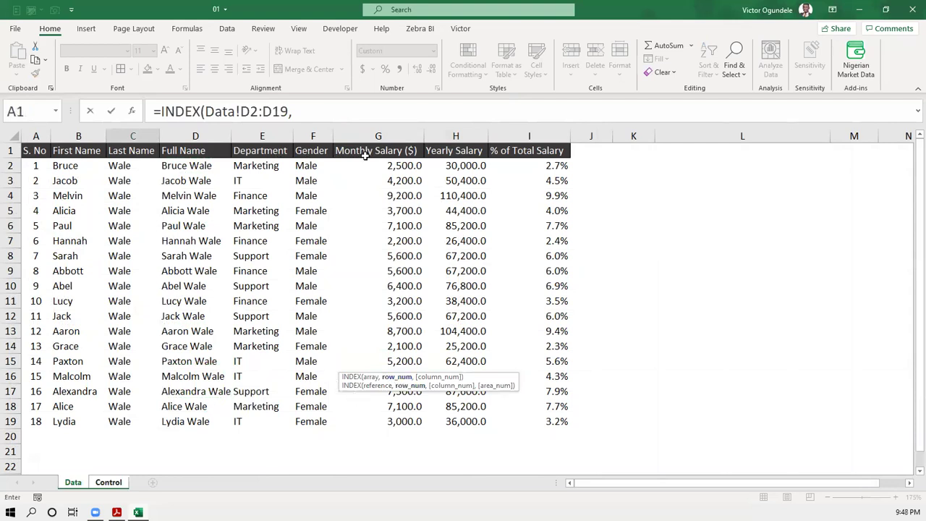
left_click(340, 113)
type("matc")
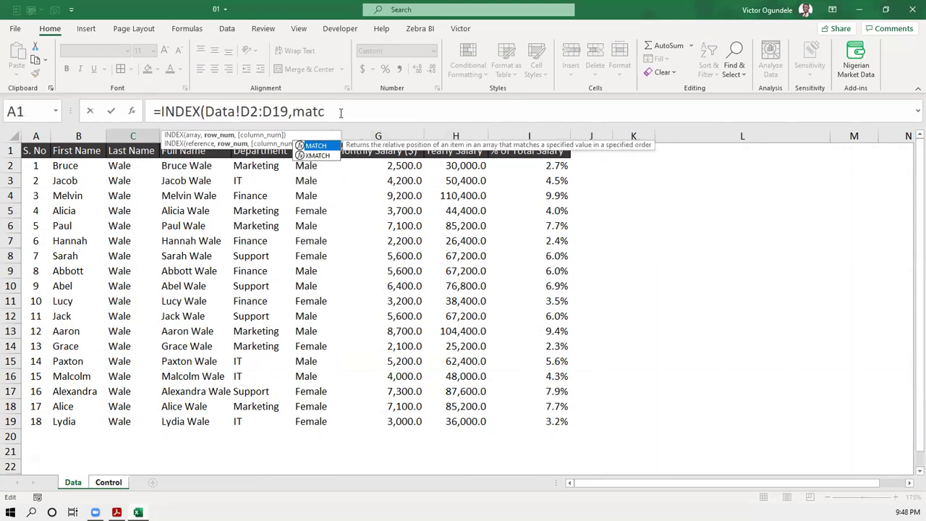
key("Tab")
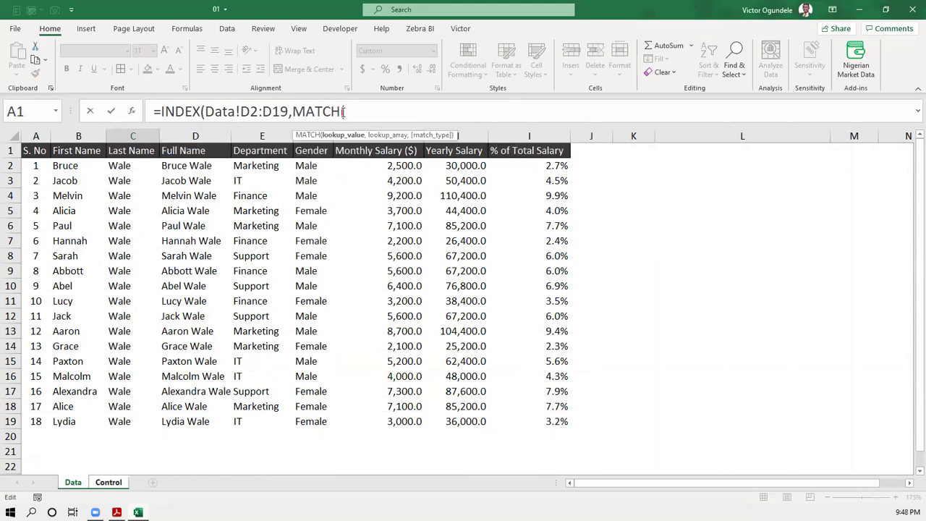
left_click(114, 483)
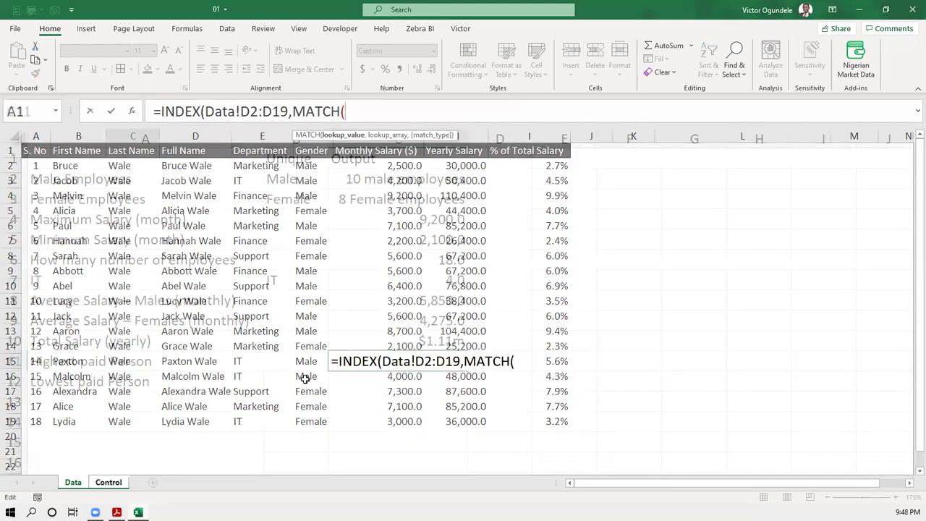
left_click(410, 222)
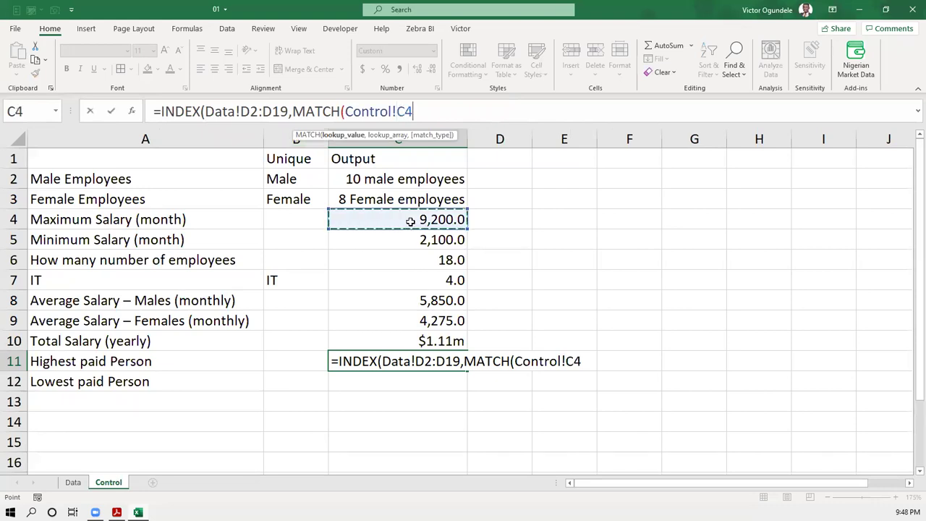
type(",")
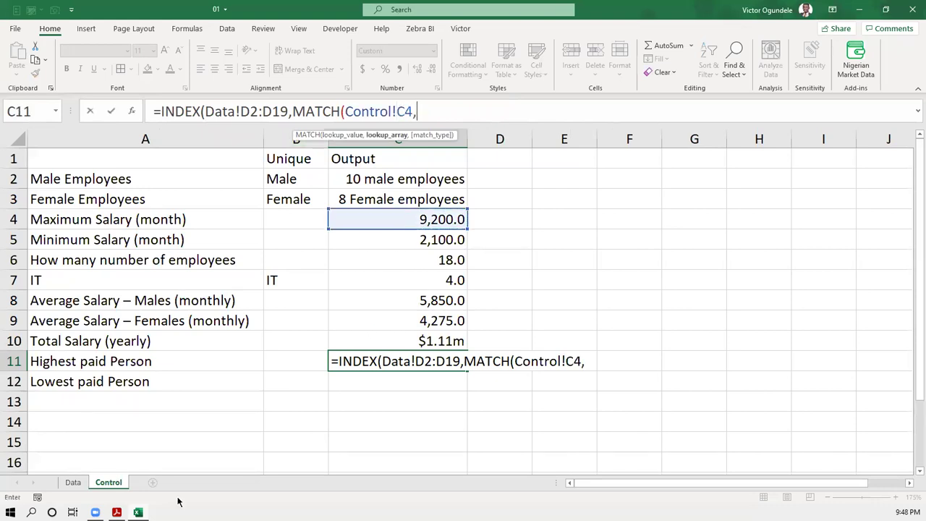
left_click(73, 482)
left_click_drag(391, 165, 391, 417)
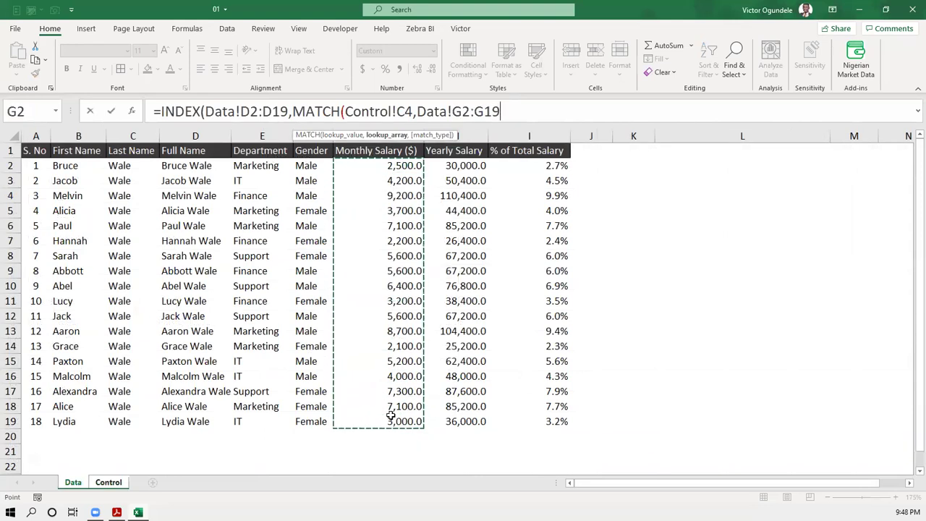
type(",")
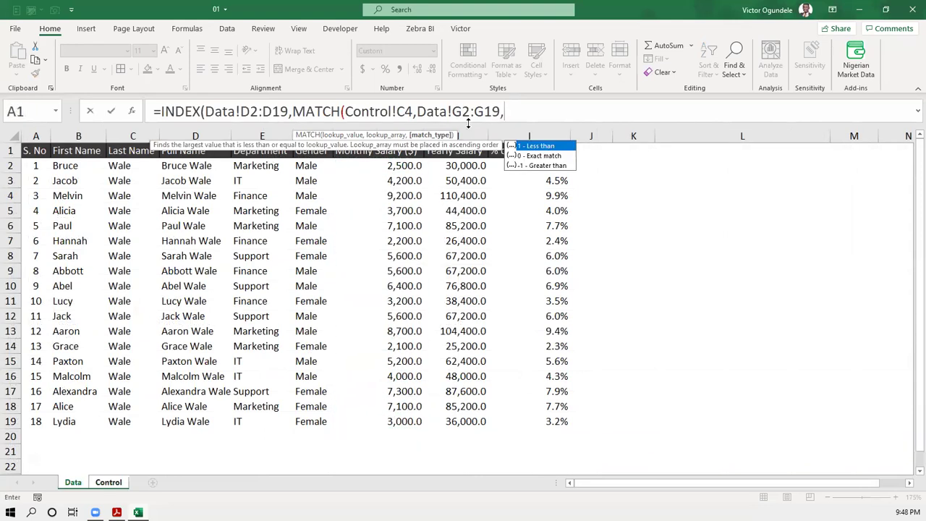
type("0)")
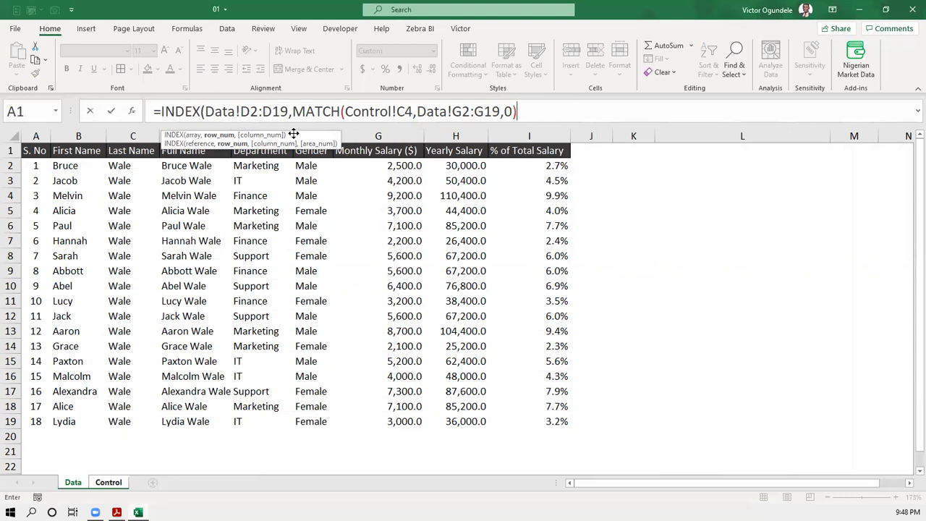
type(")")
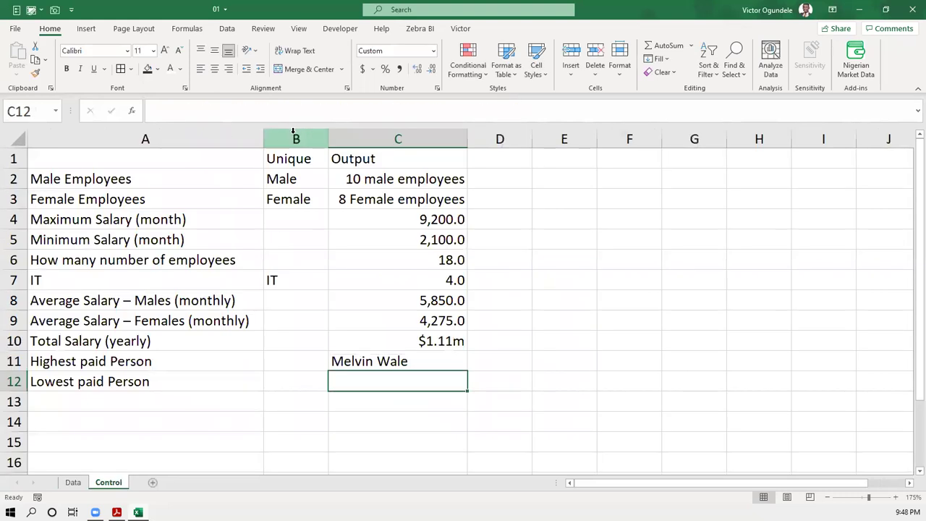
key("Up")
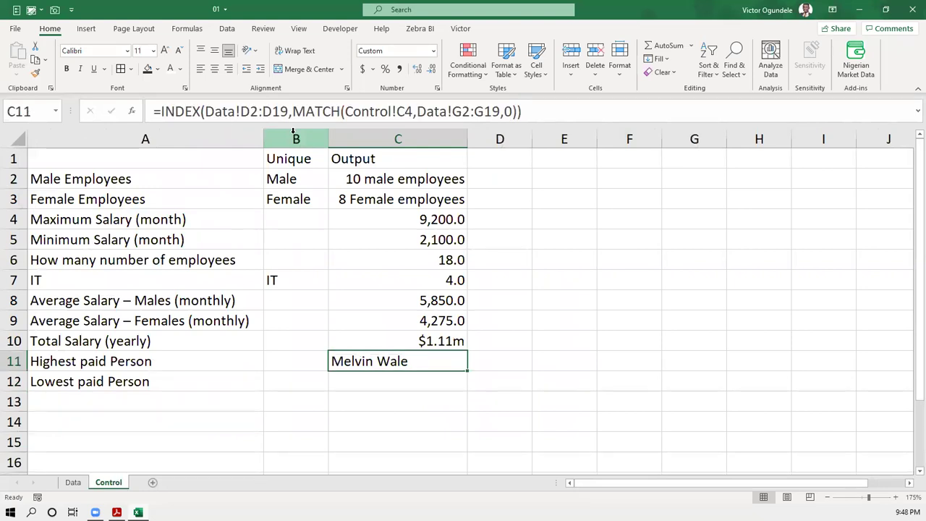
- Right-align the looked-up name in cell C11
key("alt+h")
key("a")
key("r")
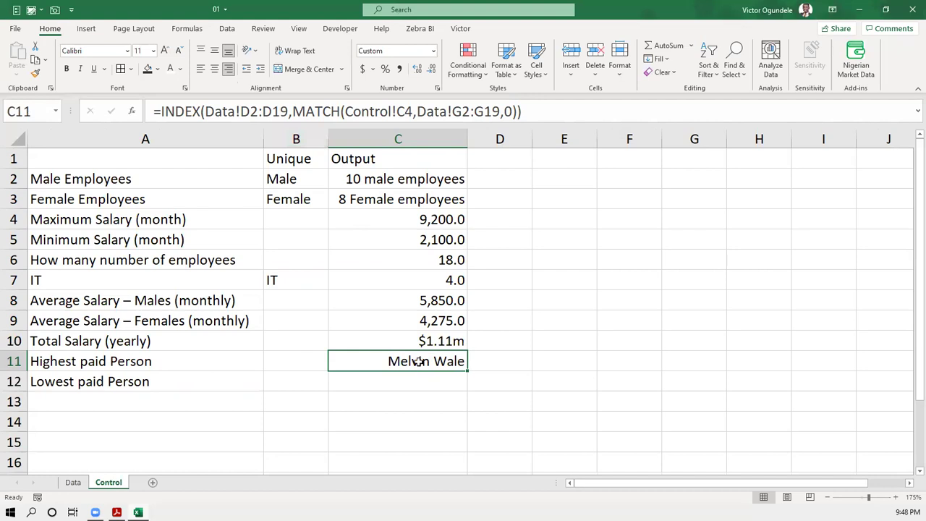
- Make D2:D19 and G2:G19 absolute references in the C11 formula and commit it
left_click(248, 113)
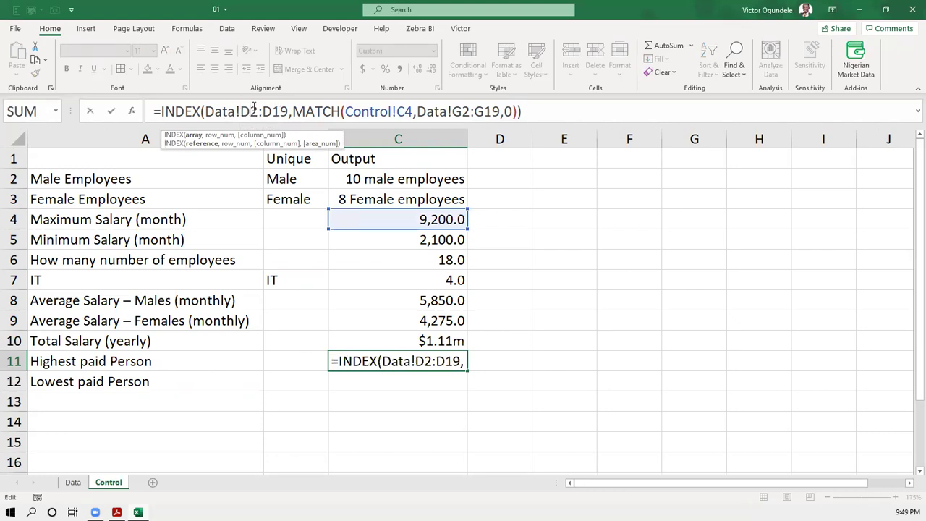
left_click_drag(287, 110, 239, 110)
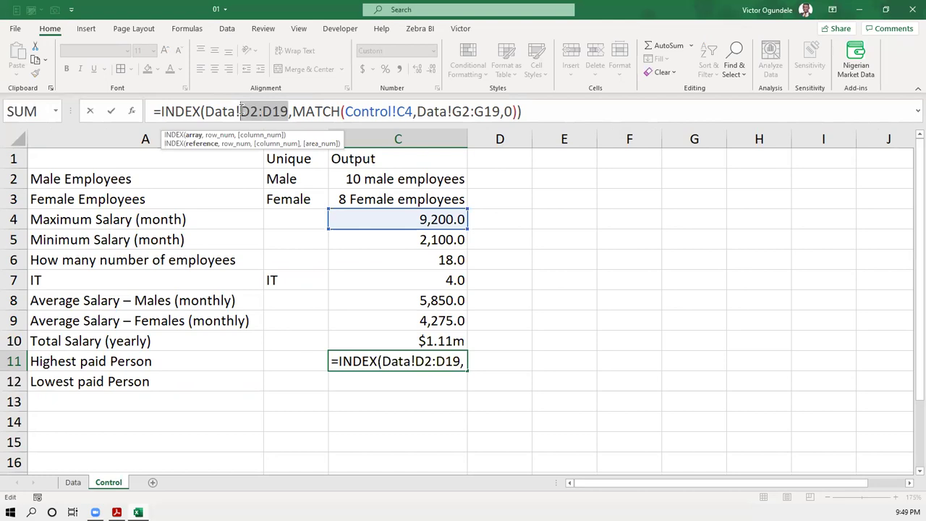
key("F4")
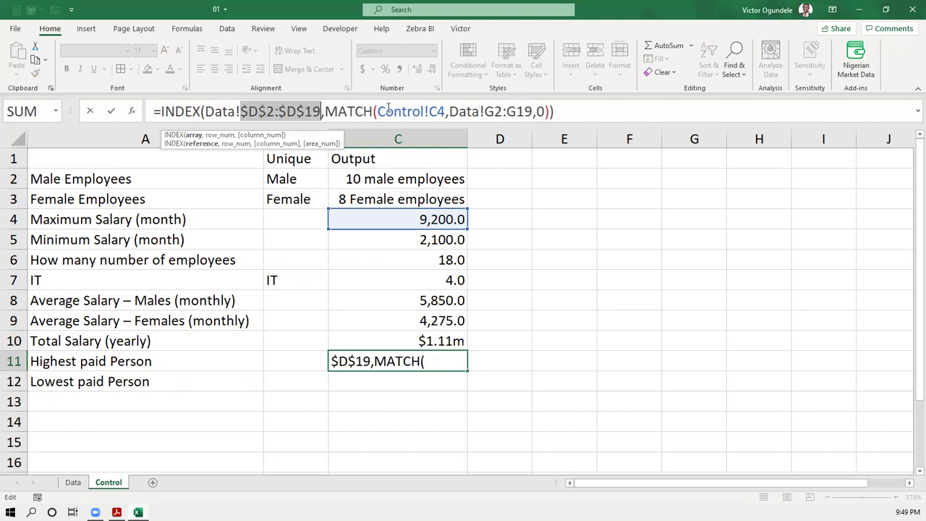
left_click_drag(533, 110, 486, 111)
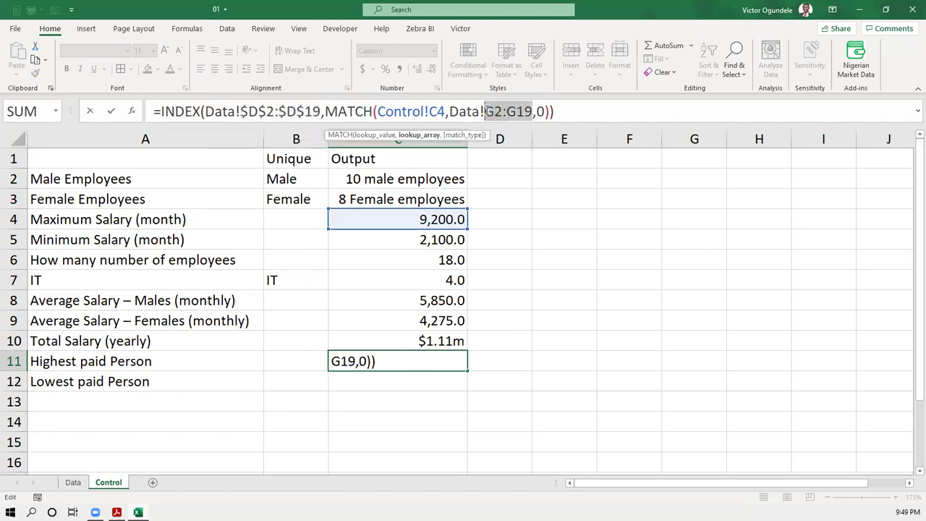
key("F4")
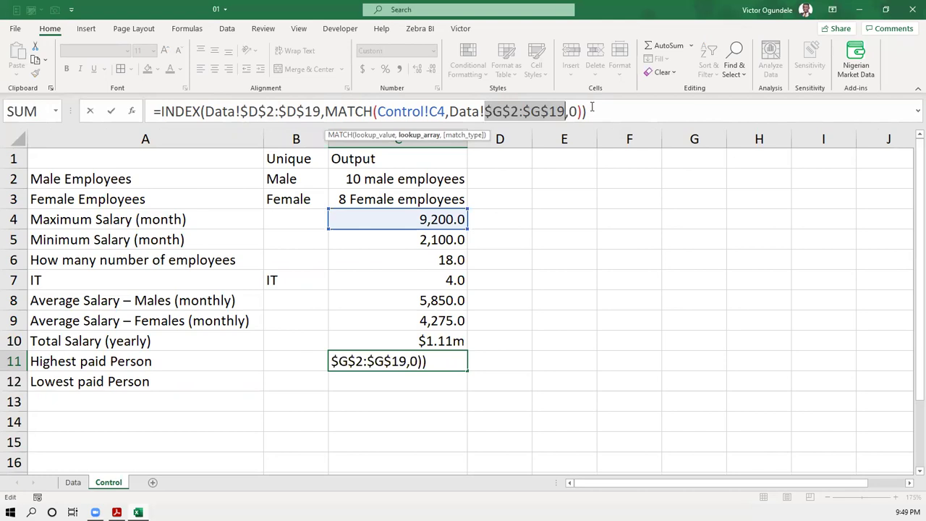
left_click(562, 108)
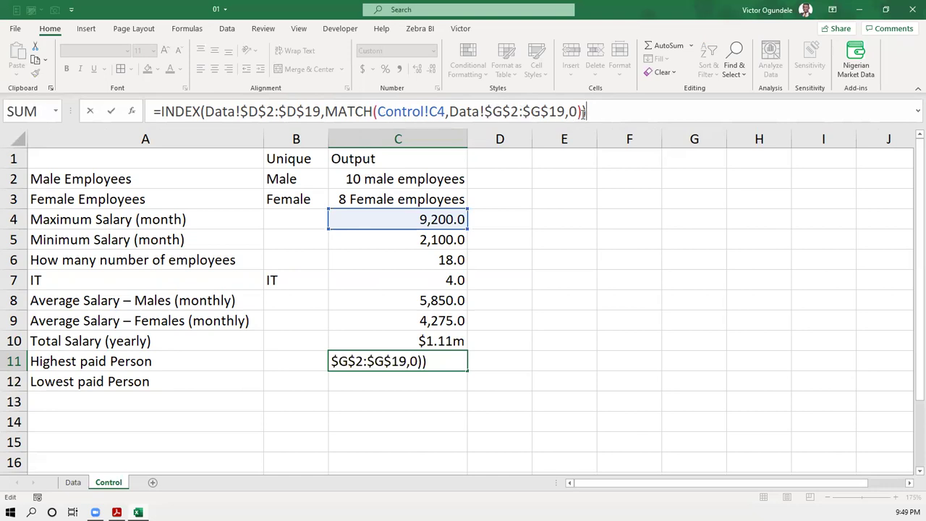
key("Return")
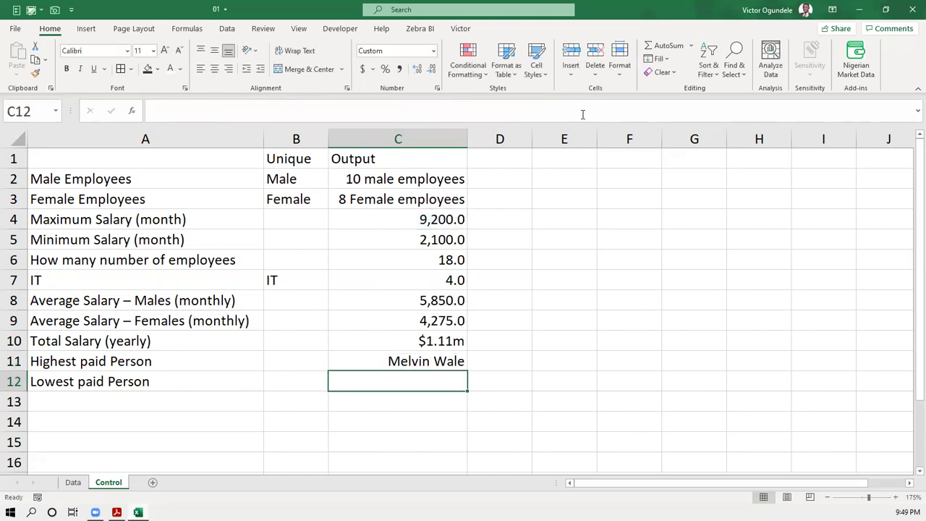
- Fill the lookup formula down into C12 for the lowest paid person and inspect it
key("ctrl+d")
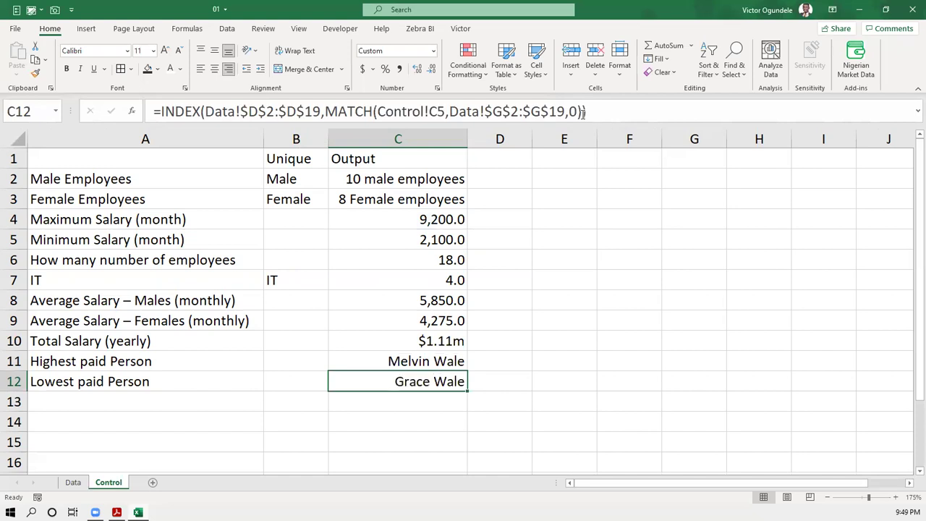
left_click(582, 112)
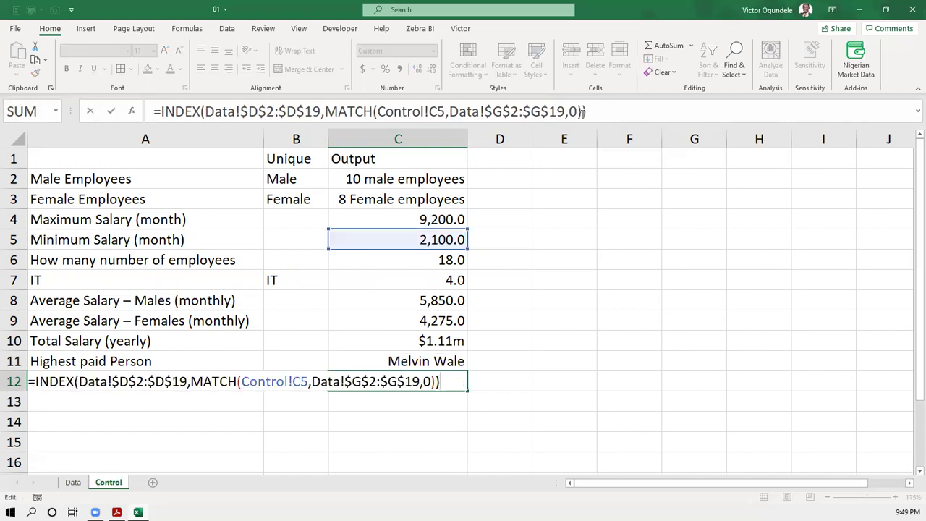
key("Escape")
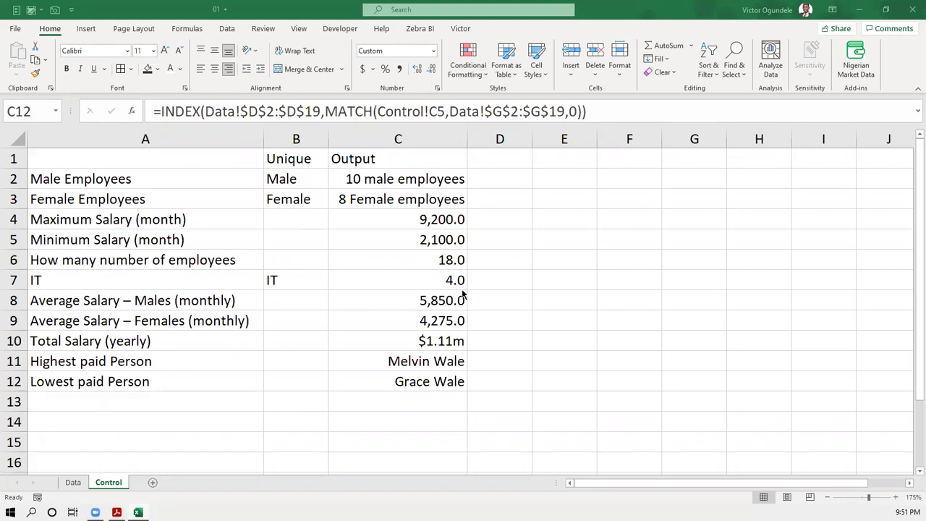
left_click(428, 361)
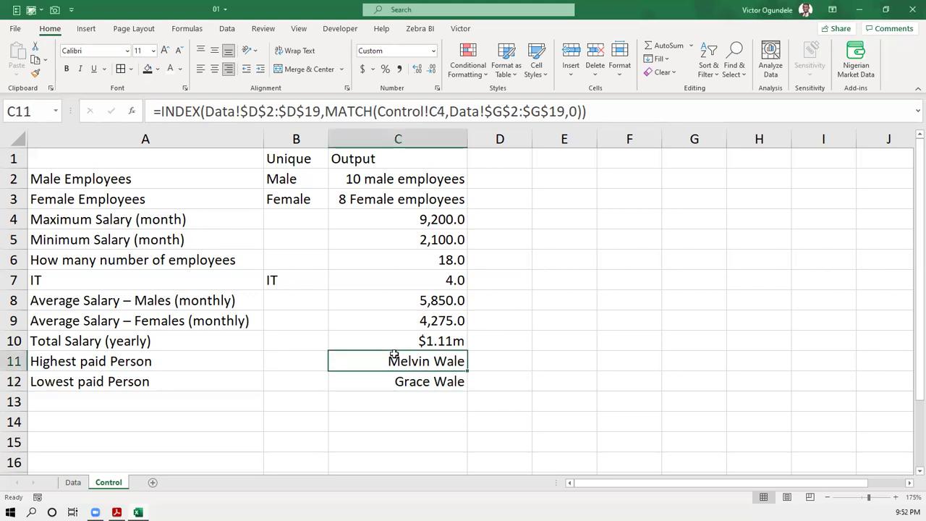
double_click(394, 355)
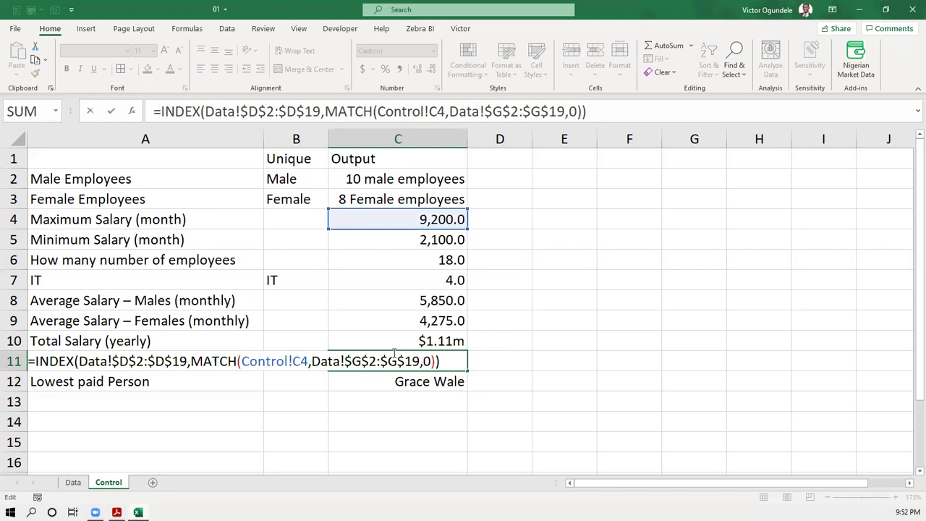
key("Escape")
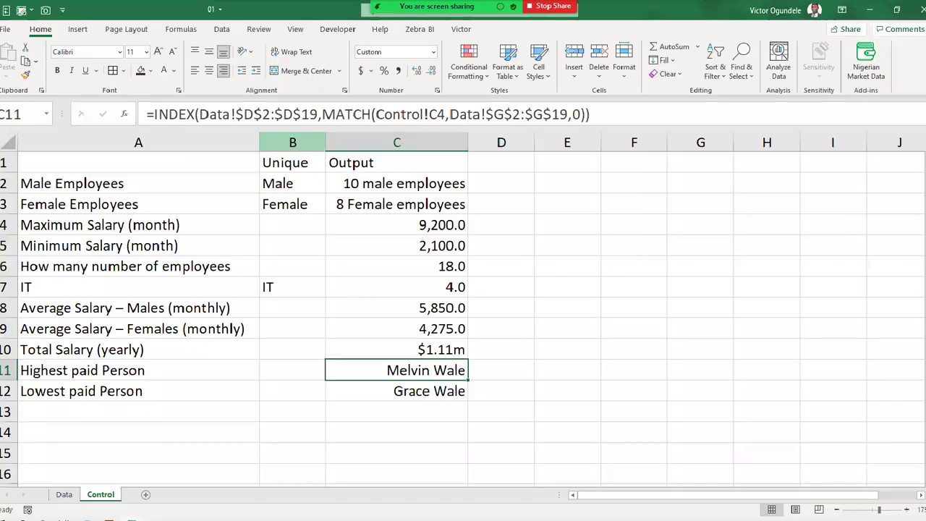
left_click(389, 226)
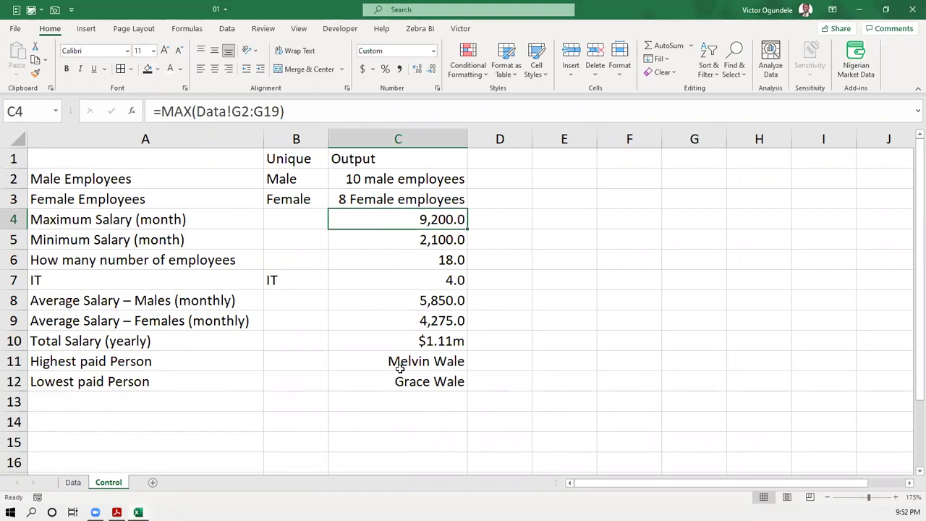
key("Down")
key("Down")
key("Down")
key("Down")
key("Down")
key("Down")
key("Down")
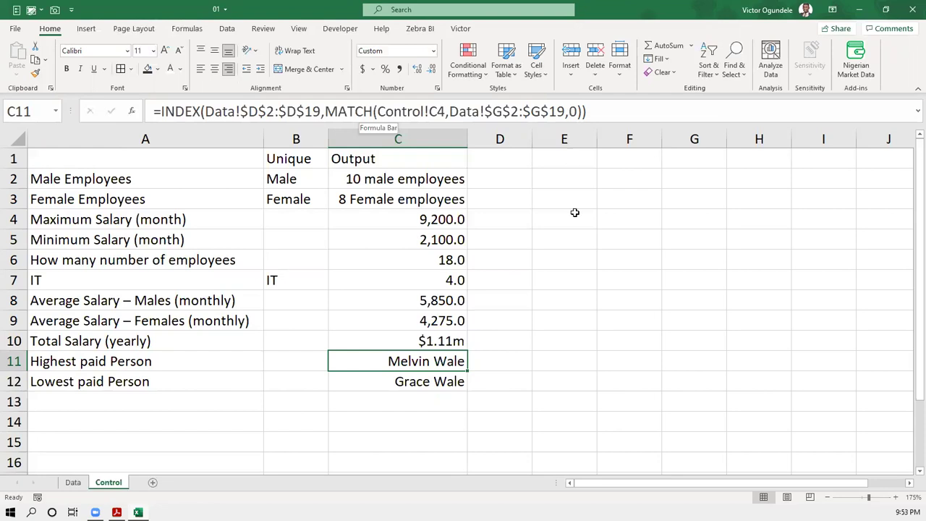
left_click(406, 379)
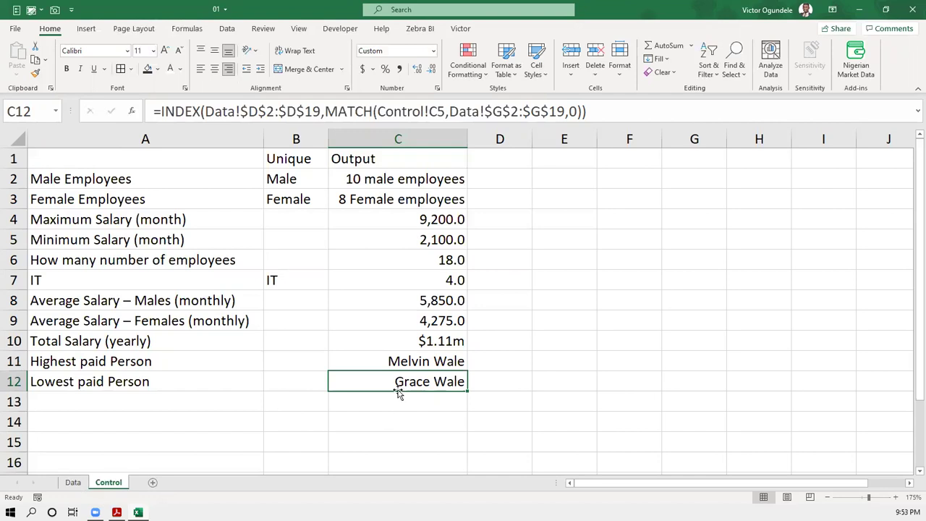
left_click(399, 364)
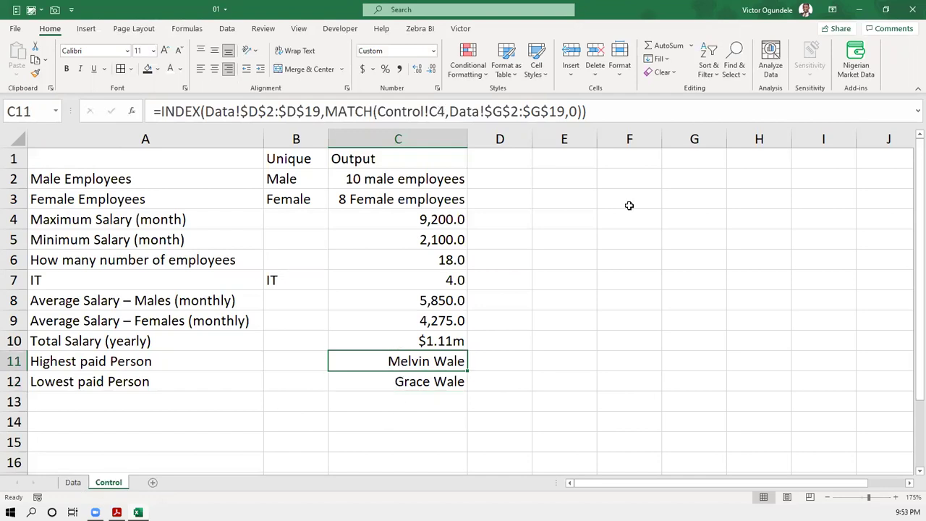
key("Down")
key("Up")
left_click(382, 378)
key("Delete")
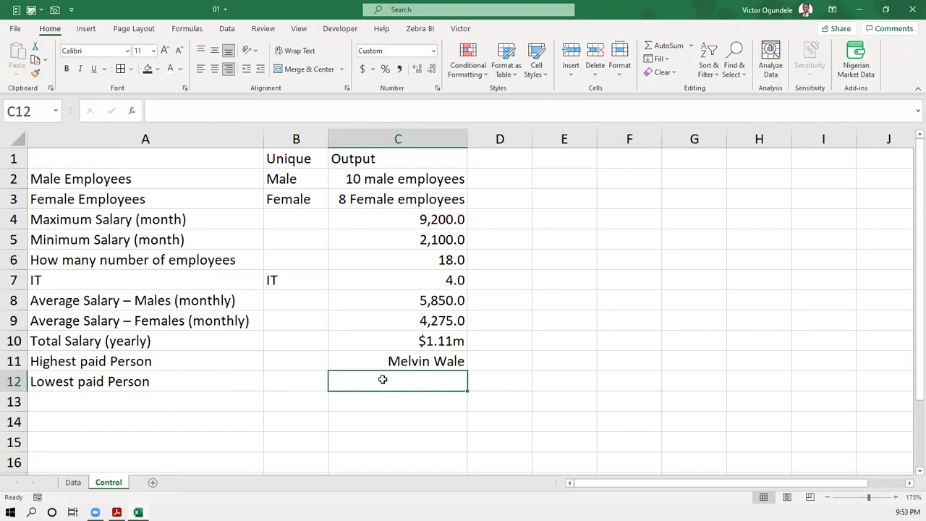
key("ctrl+z")
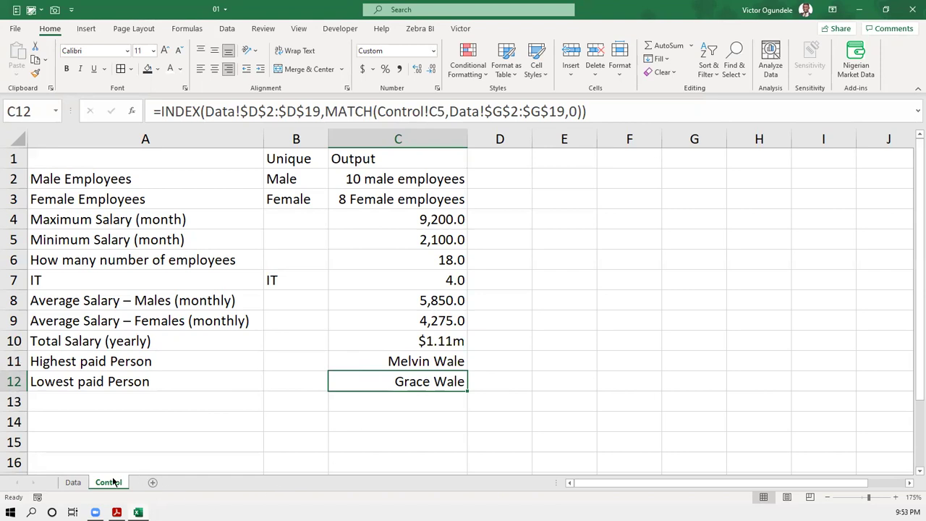
- On the Data sheet, select the % of Total Salary values in I2:I19
left_click(73, 483)
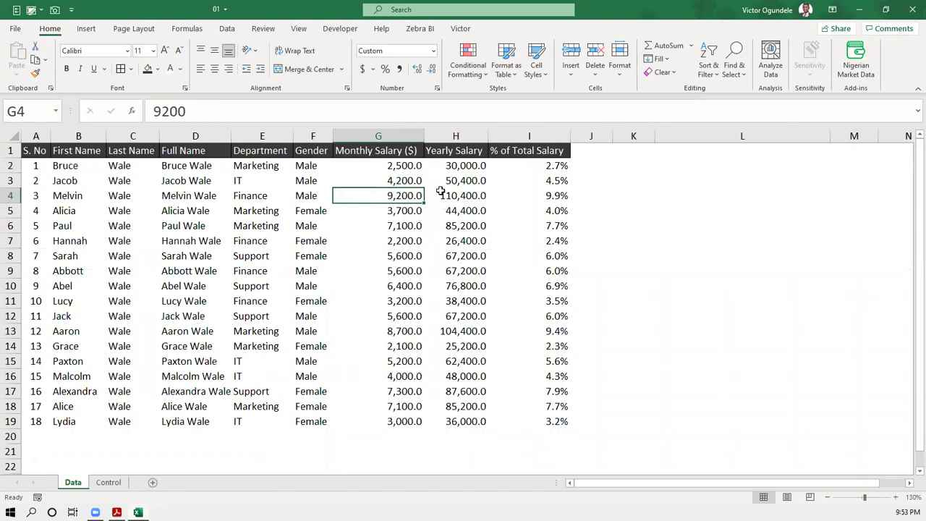
left_click(380, 166)
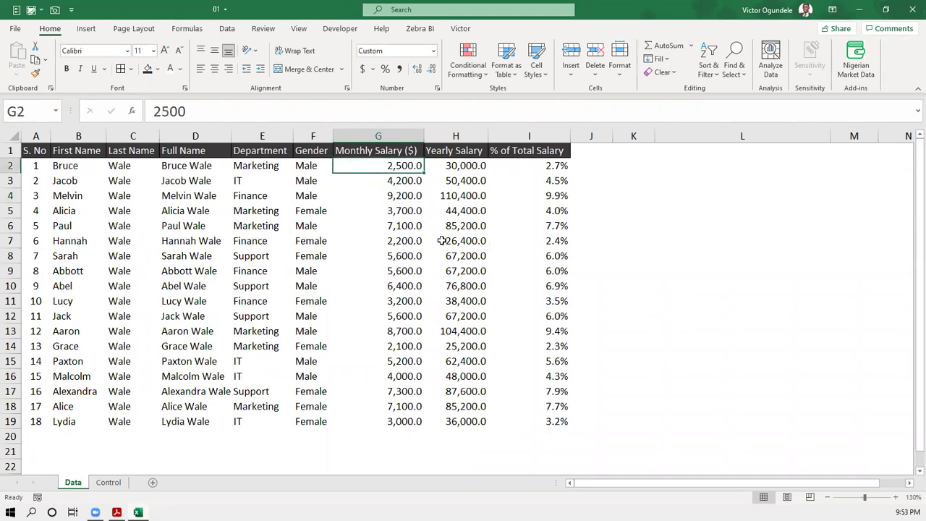
left_click_drag(553, 169, 537, 423)
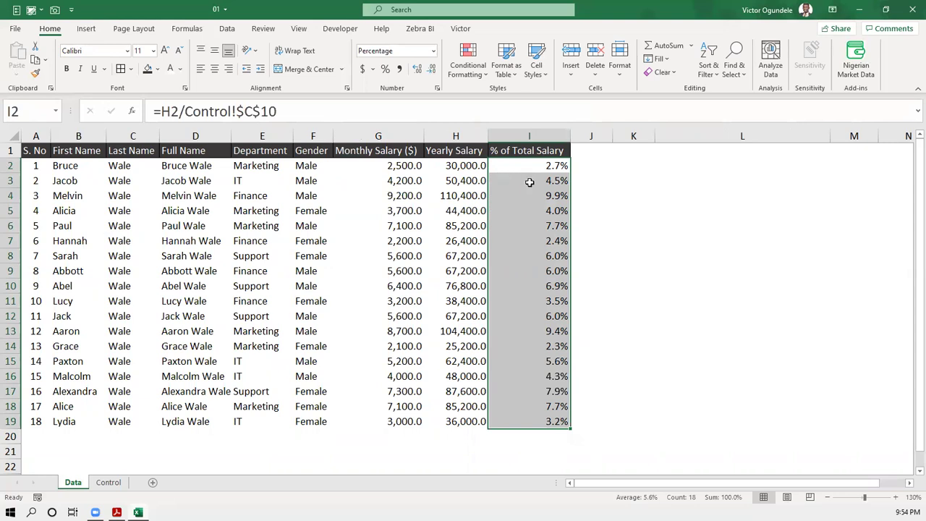
- Select the First Name values B2:B19, briefly adding I2:I19 before reselecting only B2:B19
left_click(67, 166)
left_click_drag(66, 165, 58, 421)
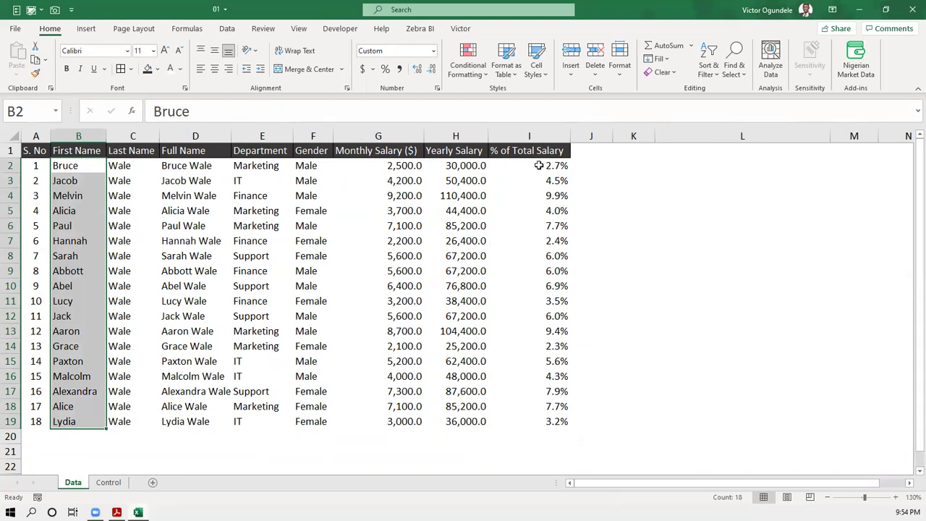
left_click_drag(539, 166, 520, 418)
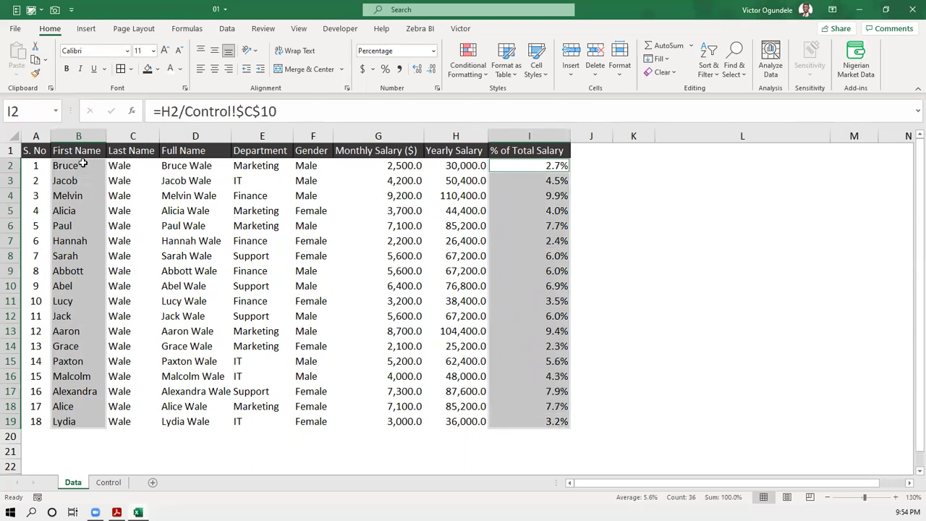
left_click_drag(83, 165, 63, 423)
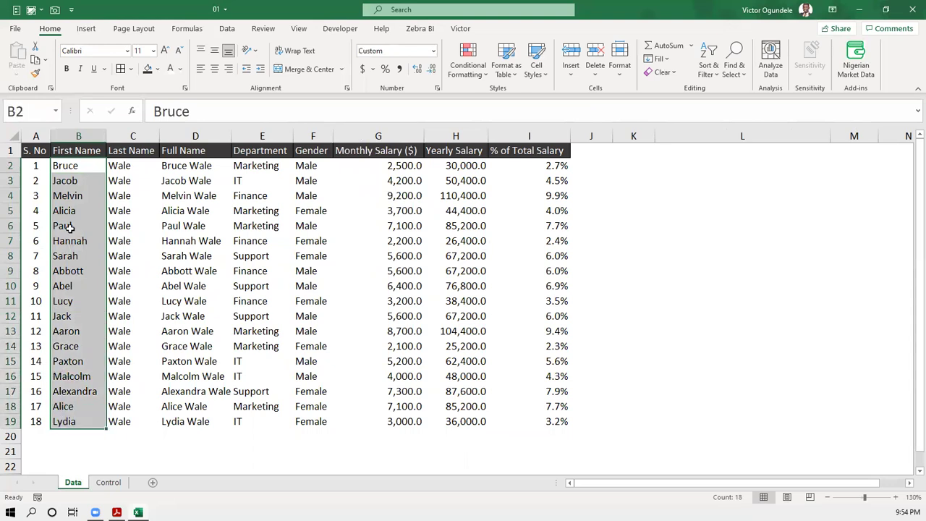
left_click_drag(82, 167, 57, 422)
- Select the % of Total Salary values I2:I19 and bring up the Insert ribbon commands
left_click(529, 165)
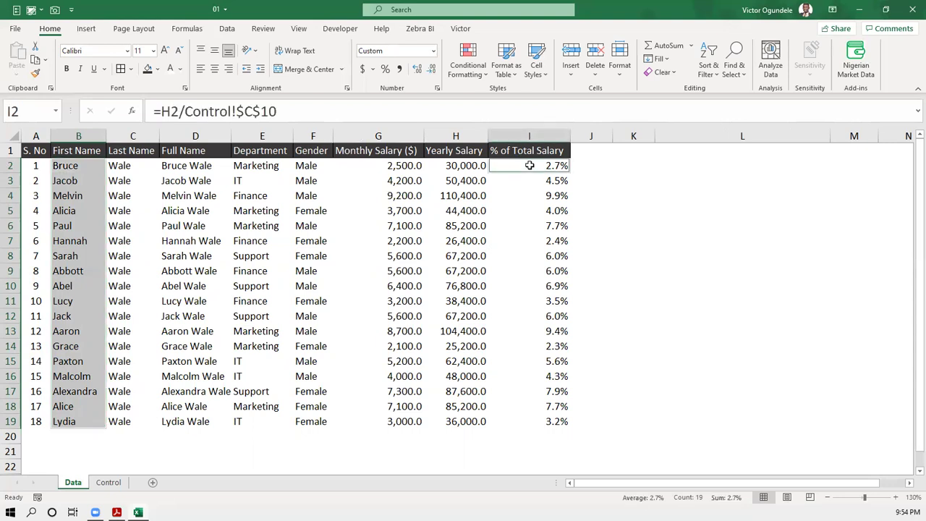
left_click_drag(529, 166, 530, 423)
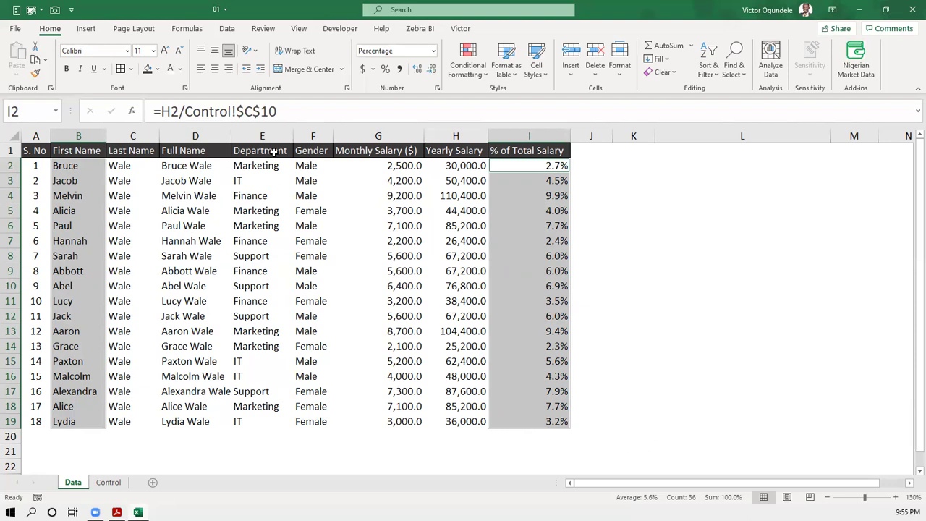
left_click(87, 28)
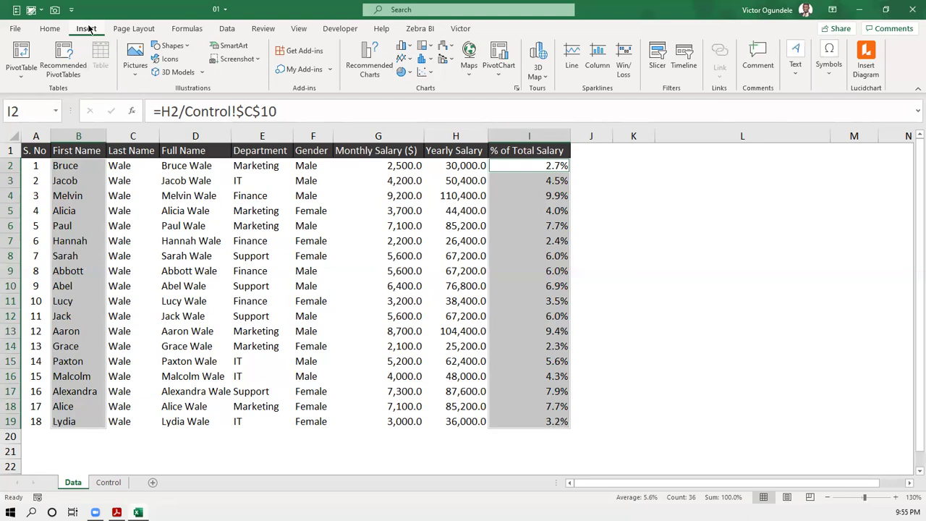
- Insert a clustered bar chart of the selected data from All Charts > Bar
left_click(364, 63)
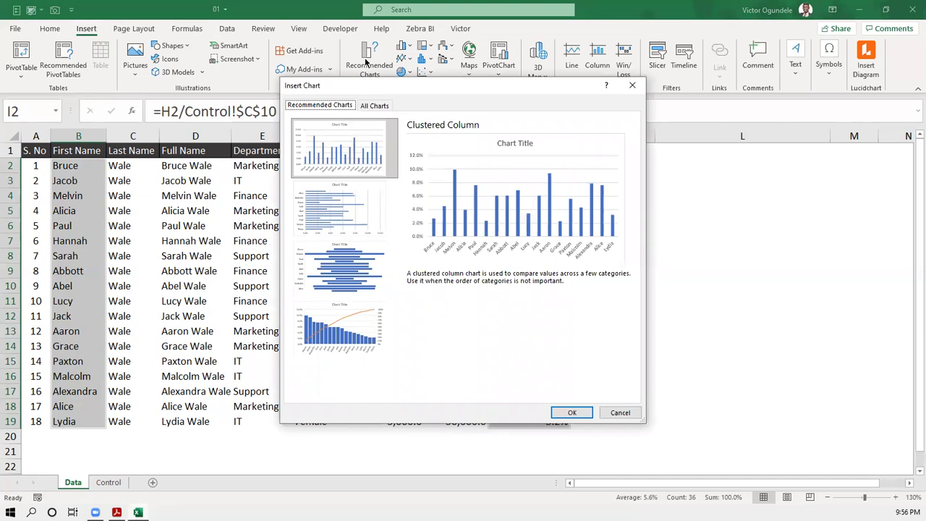
left_click(375, 106)
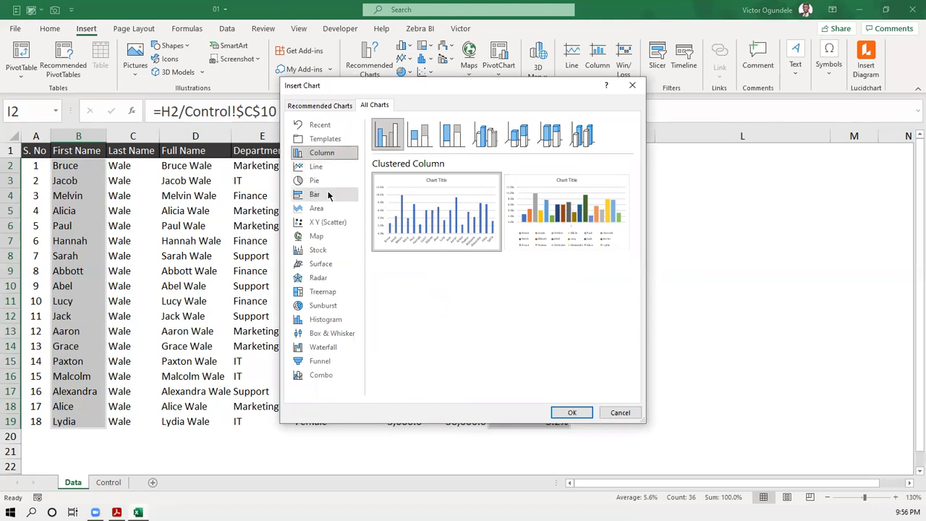
left_click(323, 195)
mouse_move(383, 209)
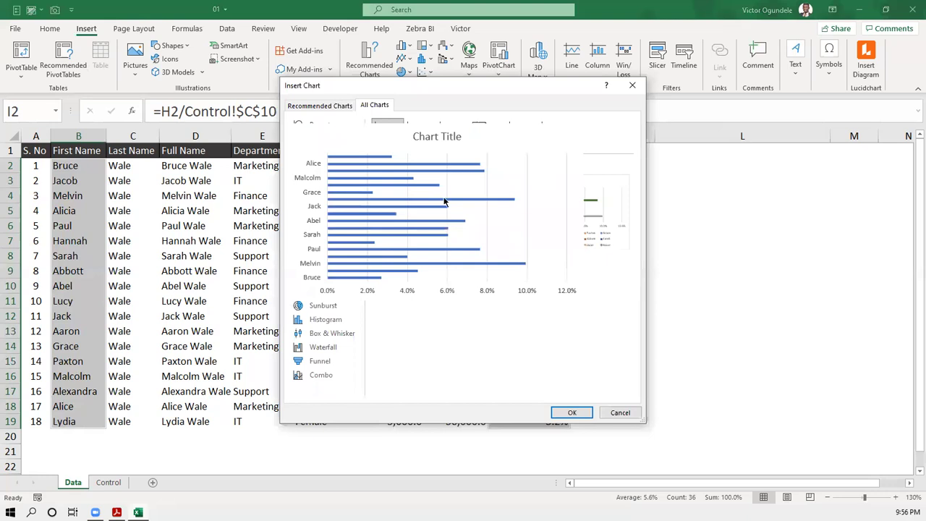
left_click(571, 412)
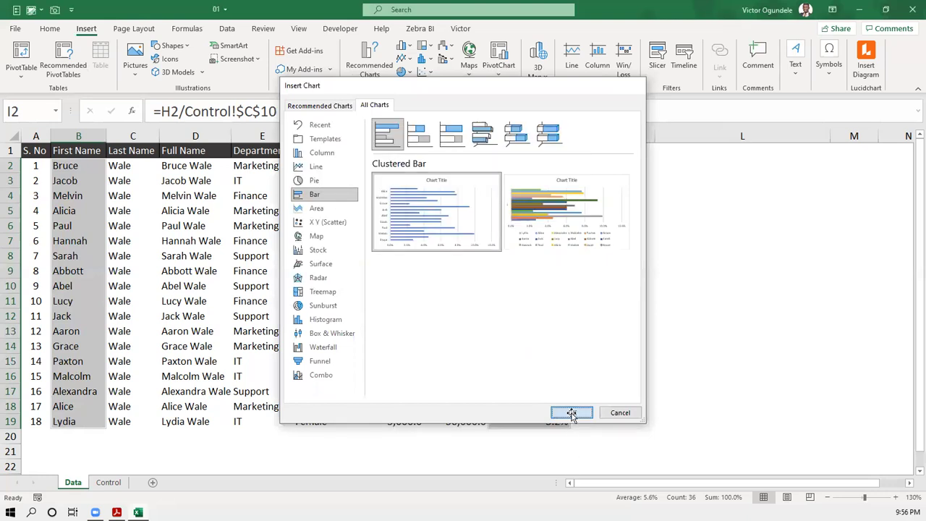
- Move the chart beside the table over columns I–L and review its chart elements
mouse_move(604, 204)
left_mouse_down()
mouse_move(664, 212)
mouse_move(812, 196)
mouse_move(806, 192)
left_mouse_up()
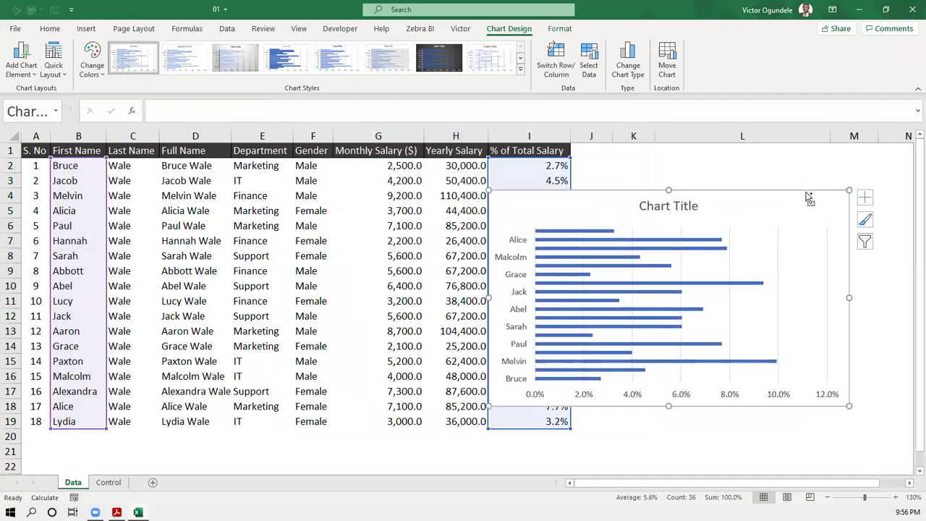
left_click(865, 197)
left_click(267, 448)
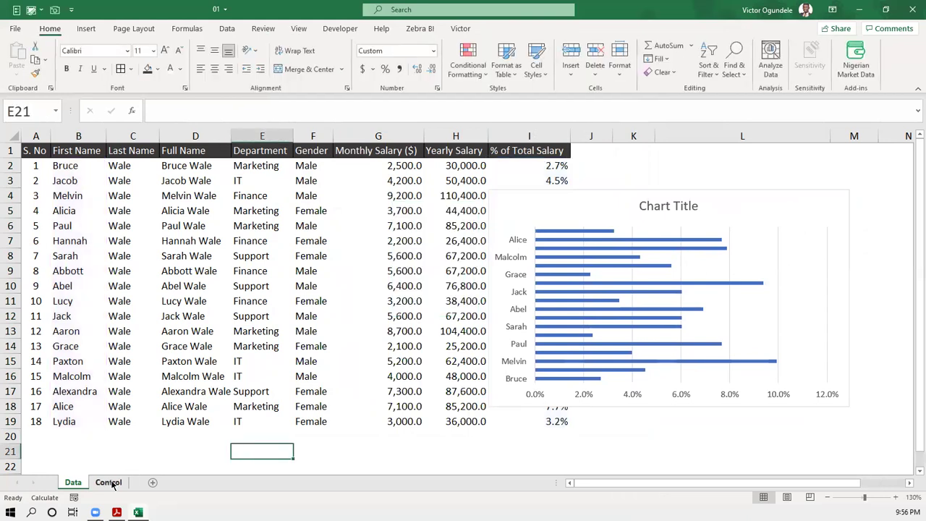
- Add a new worksheet after Control and name it 'Output'
left_click(108, 481)
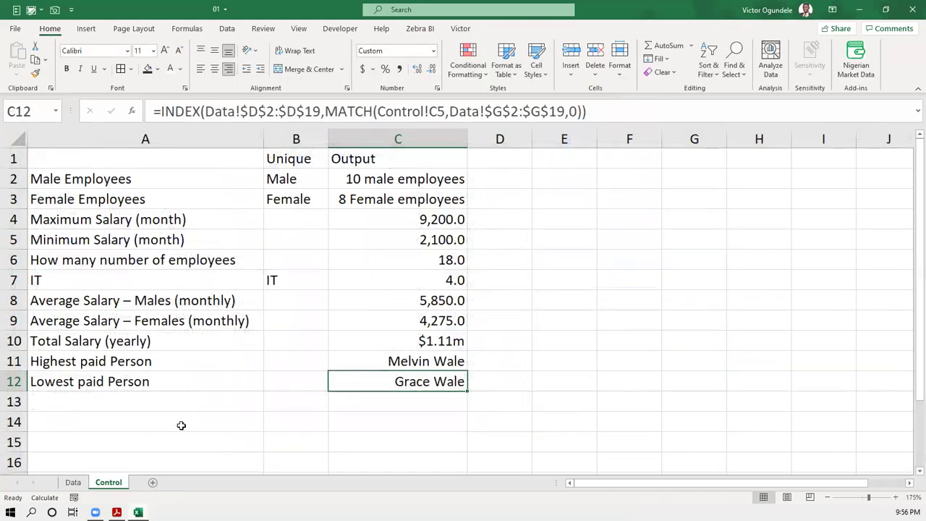
left_click(152, 483)
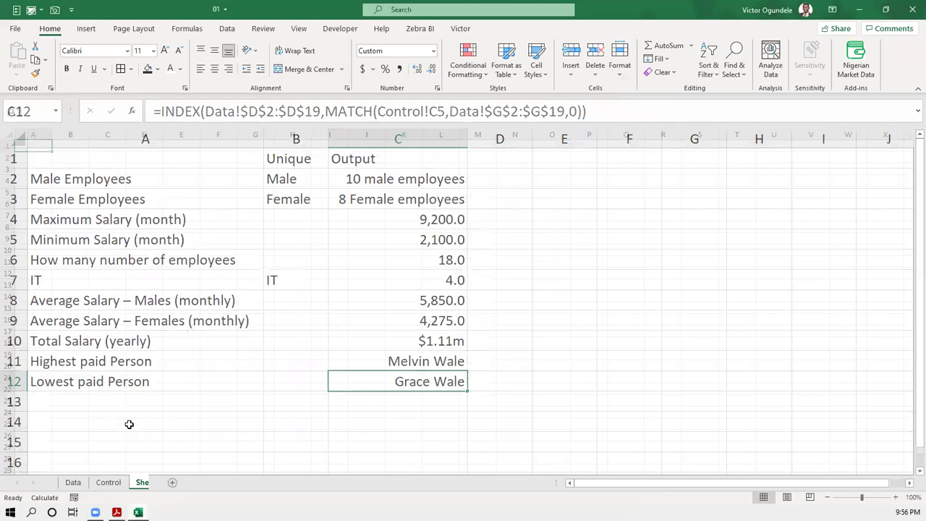
double_click(138, 483)
type("Output")
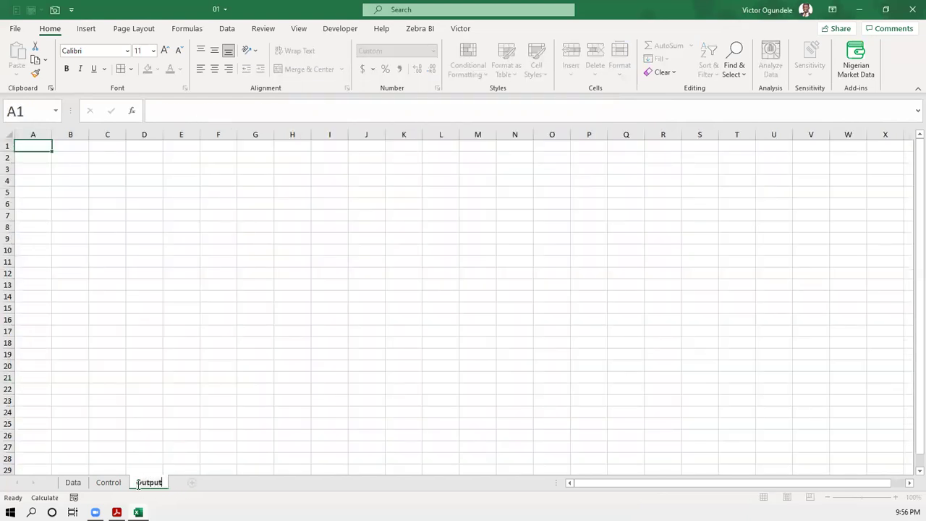
key("Return")
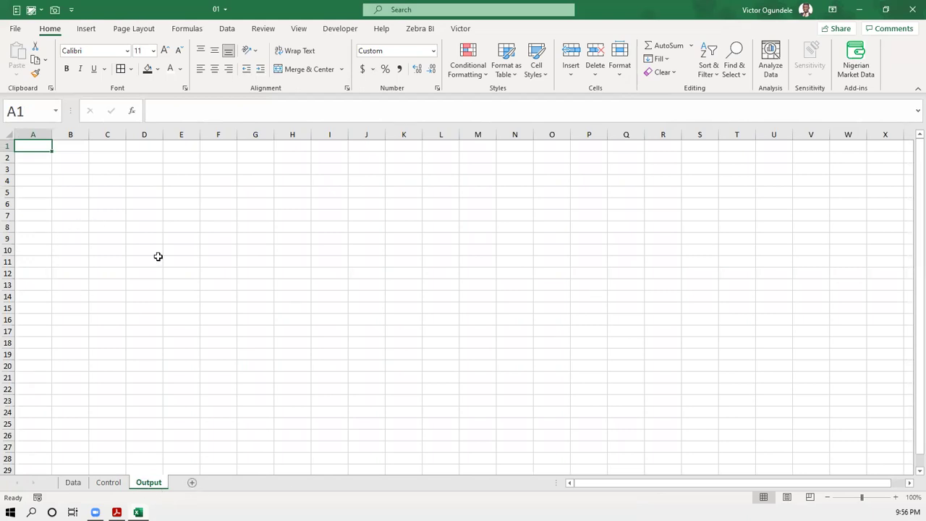
- Hide the gridlines on the Output sheet
left_click(298, 28)
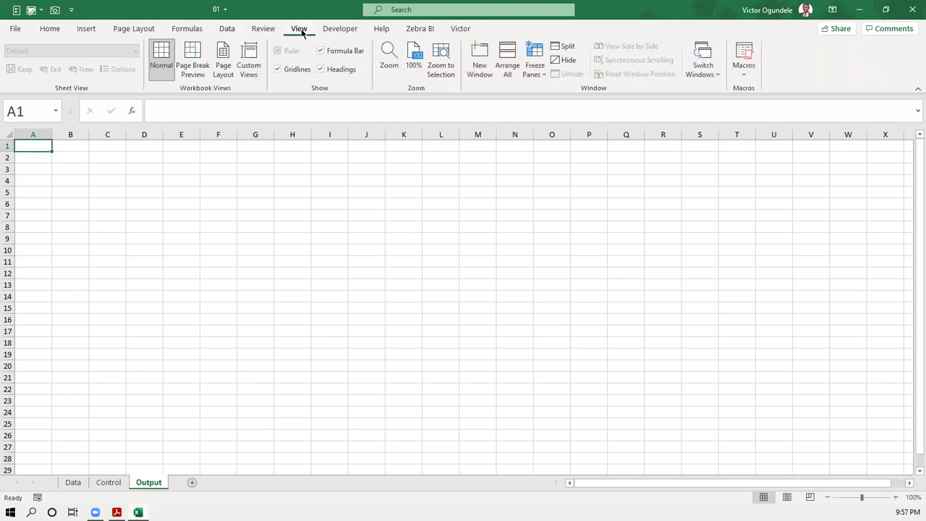
left_click(278, 69)
left_click(79, 185)
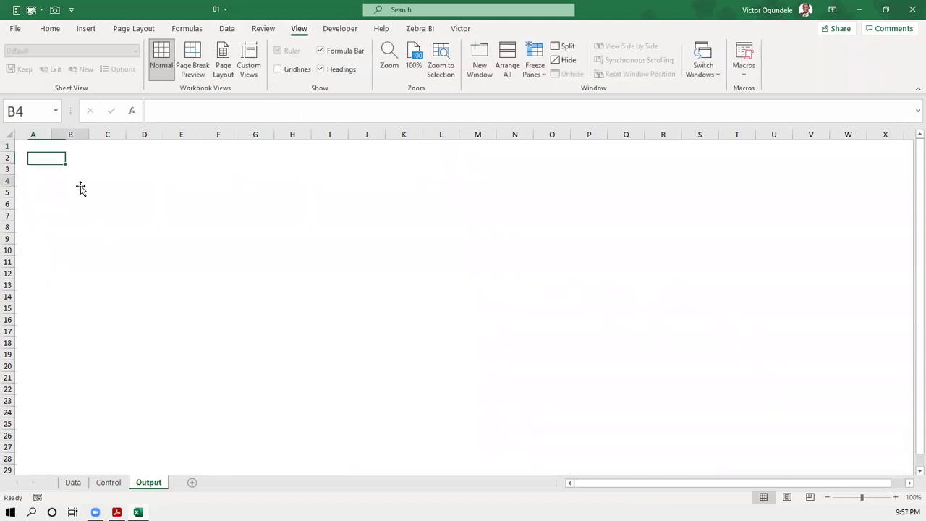
- Delete the bar chart from the Data sheet, paste it on Output at B4, then remove it
left_click(73, 482)
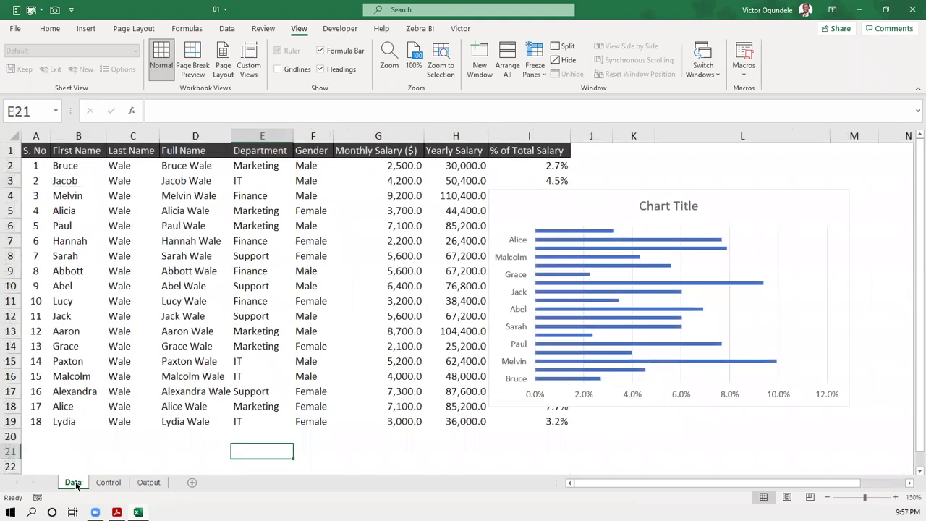
left_click(613, 191)
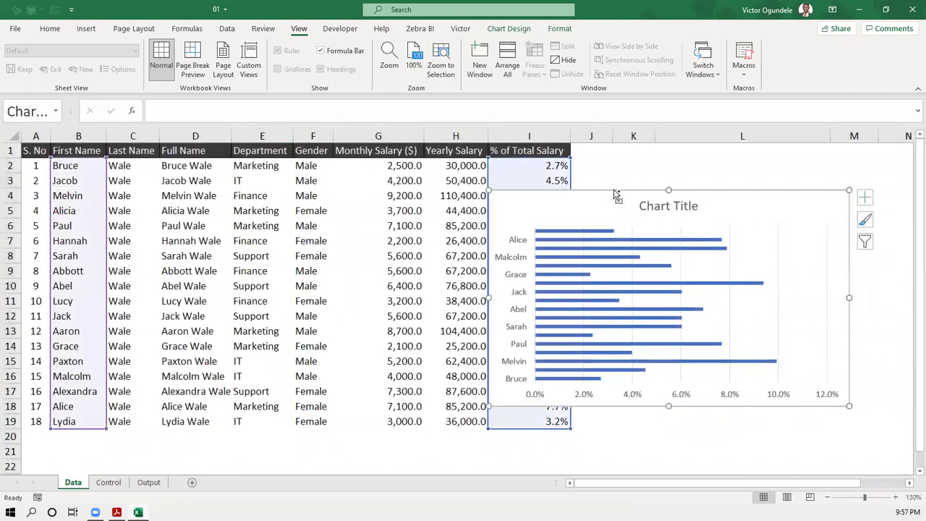
key("Delete")
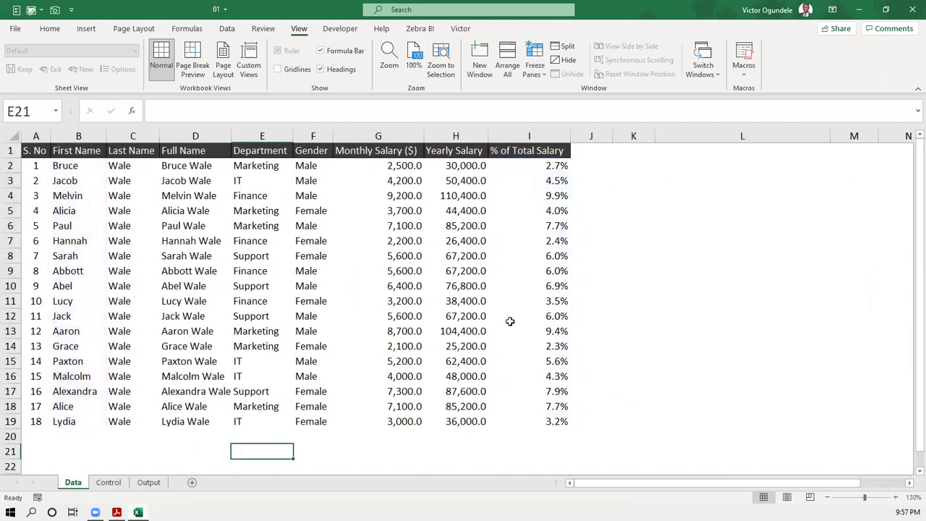
left_click(144, 482)
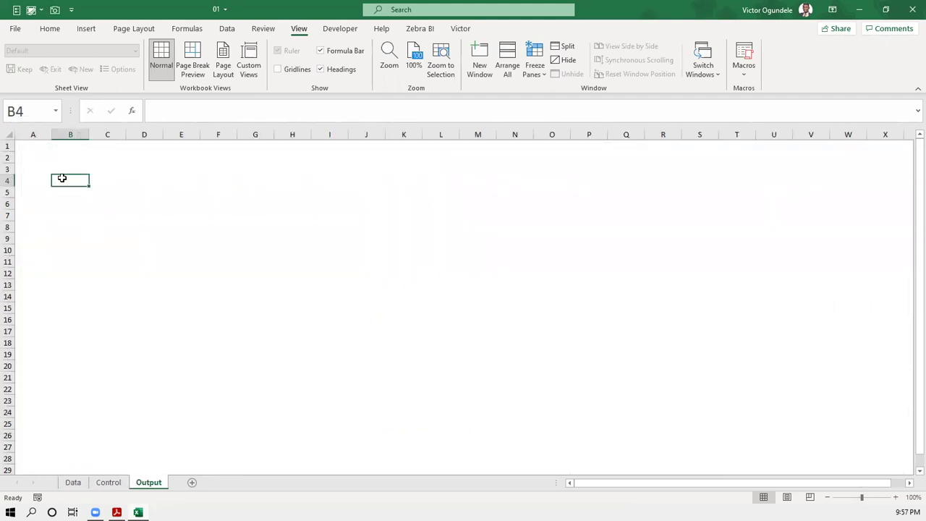
key("ctrl+v")
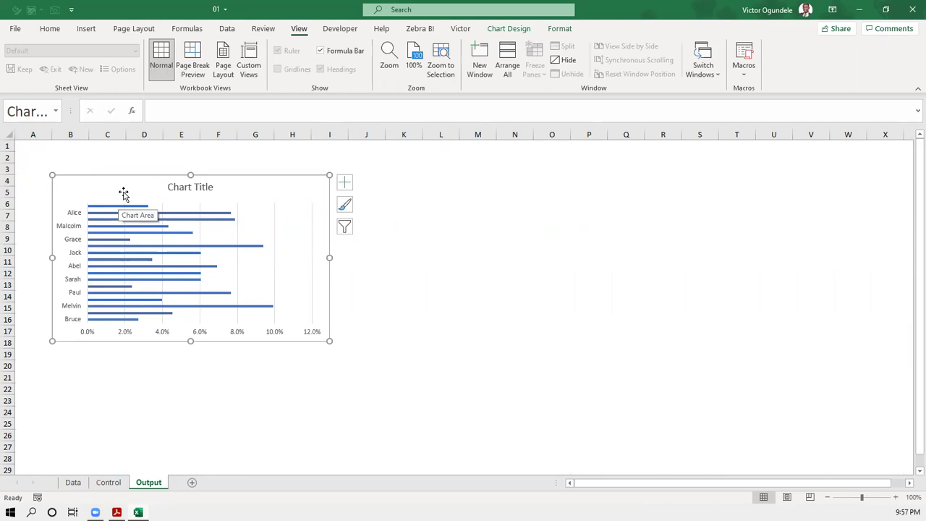
key("Delete")
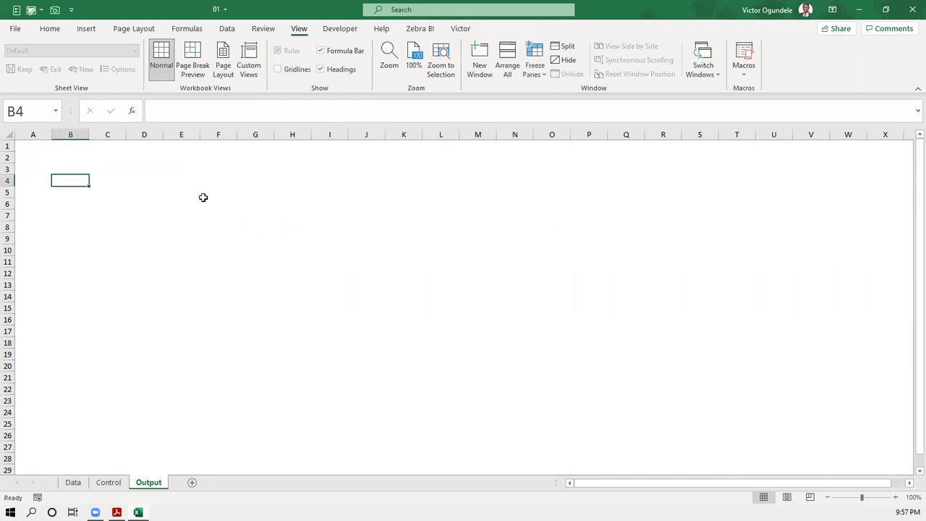
- Hide the row and column headings, leaving the gridlines hidden on Output
left_click(277, 68)
left_click(277, 69)
left_click(320, 70)
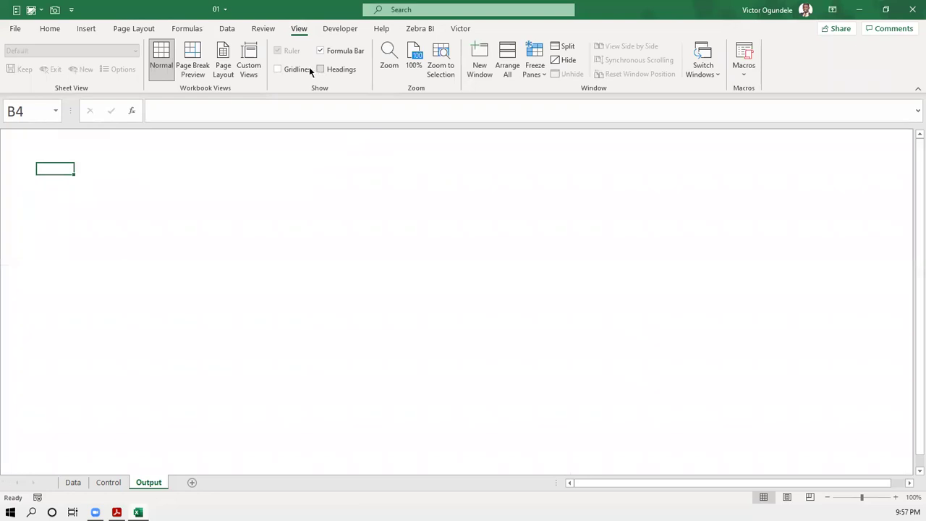
left_click(278, 70)
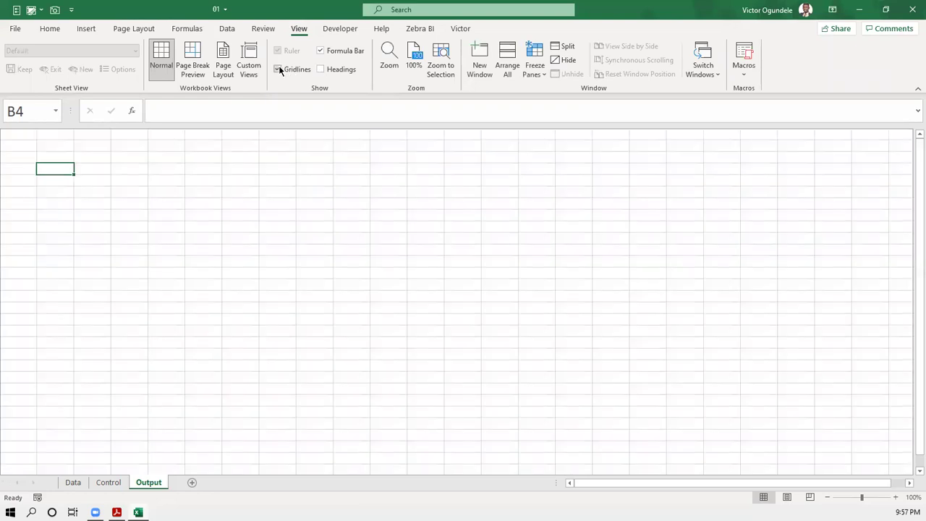
left_click(277, 69)
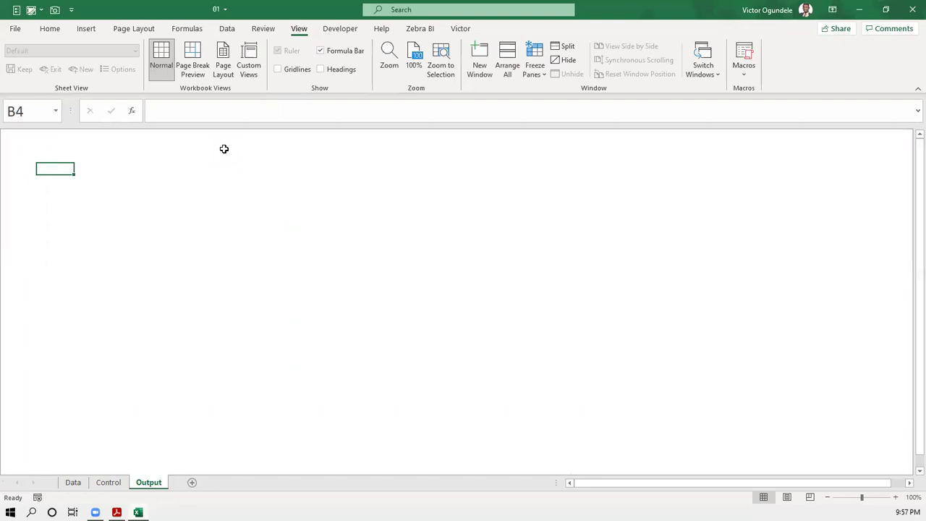
- Check the Data, Control and Output sheets, ending back on Data
left_click(72, 483)
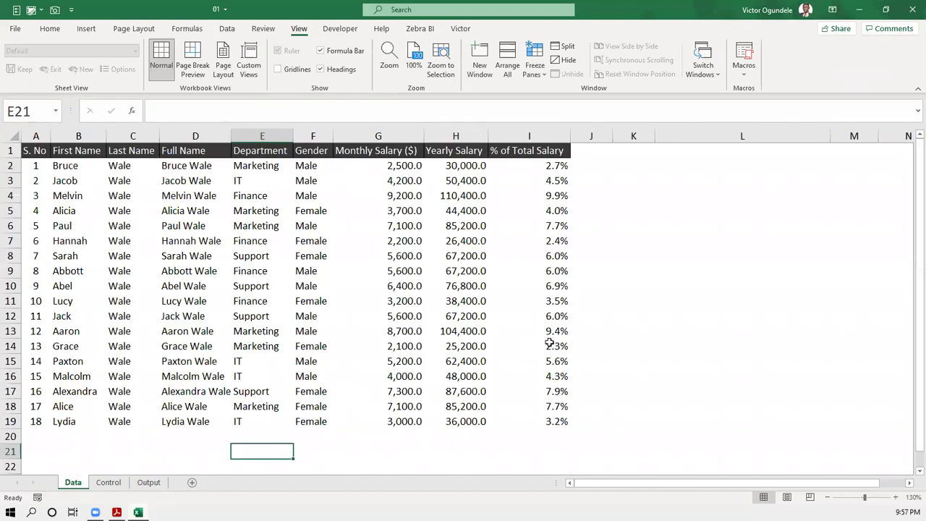
scroll(549, 342, "down", 5)
scroll(547, 346, "up", 5)
left_click(634, 254)
left_click(109, 482)
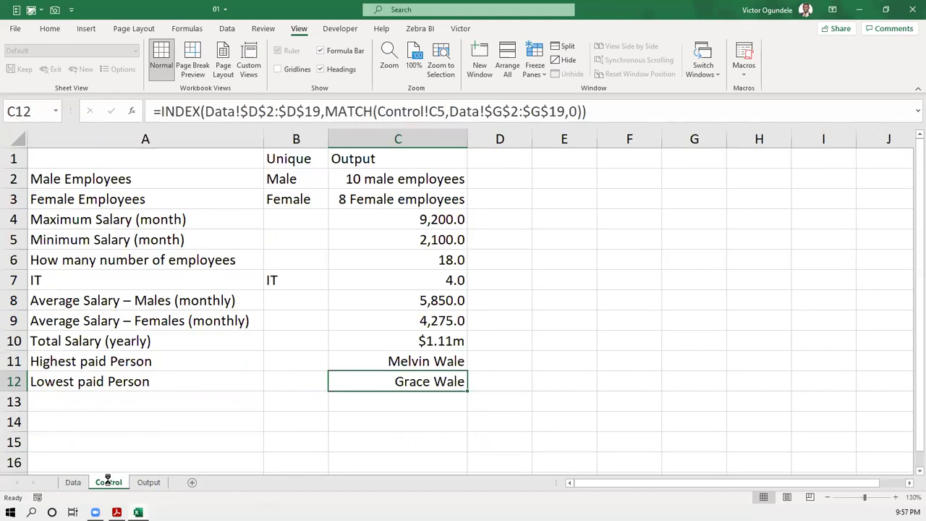
left_click(148, 482)
left_click(73, 482)
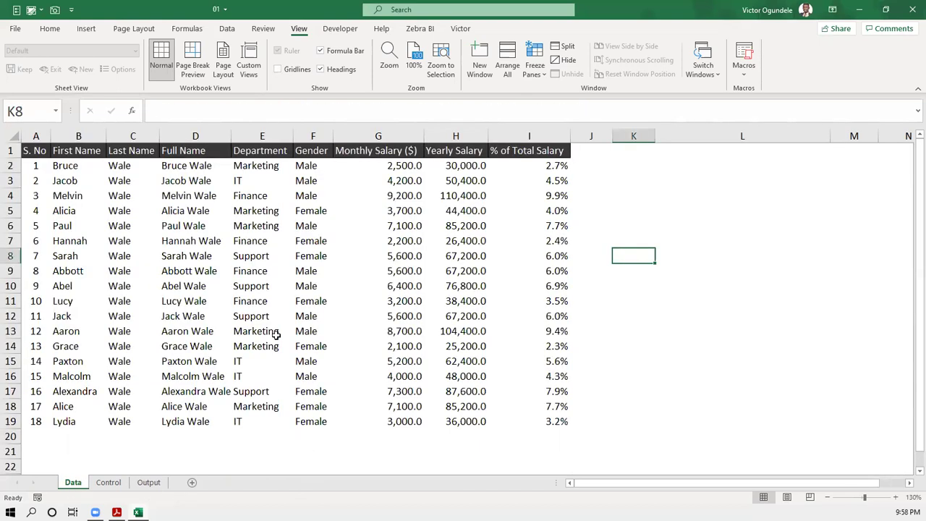
left_click(663, 195)
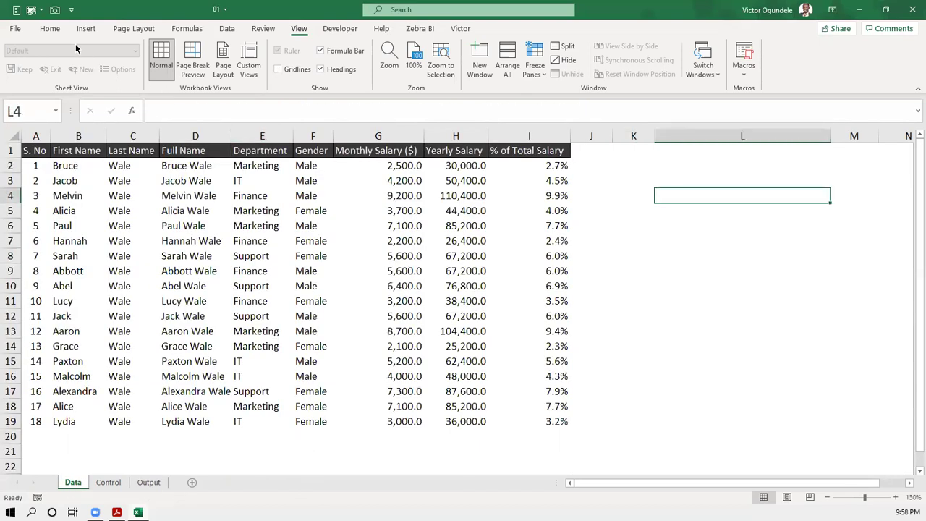
- On the Home tab, select first names B2:B19 together with % of Total Salary I2:I19
left_click(50, 29)
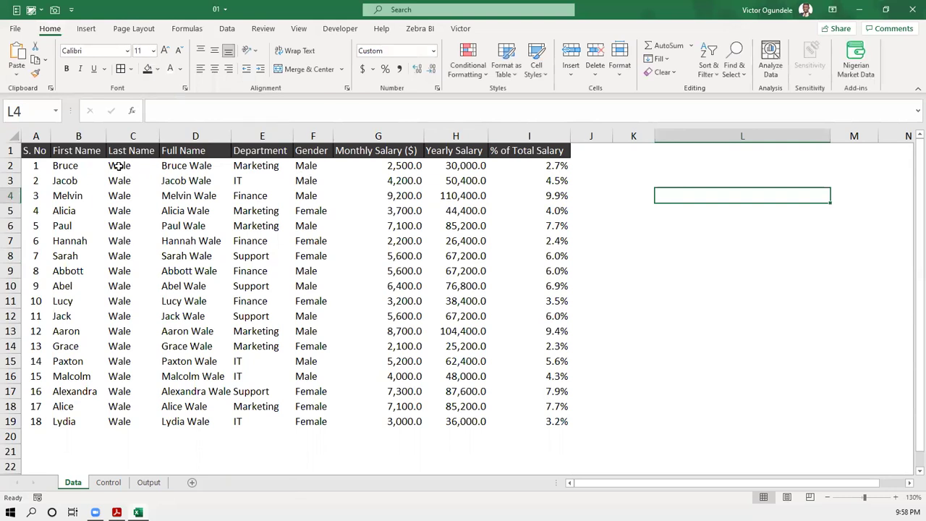
left_click_drag(78, 165, 66, 420)
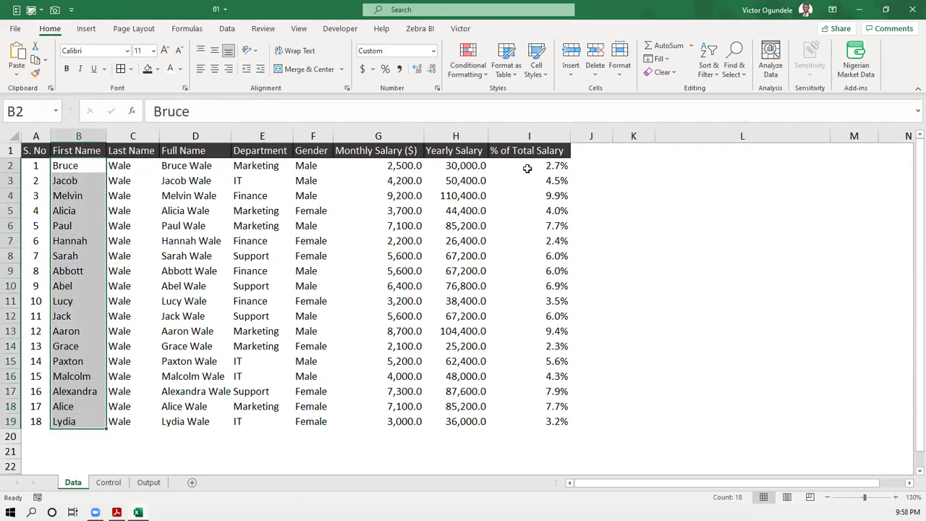
left_click_drag(546, 168, 539, 416, "ctrl")
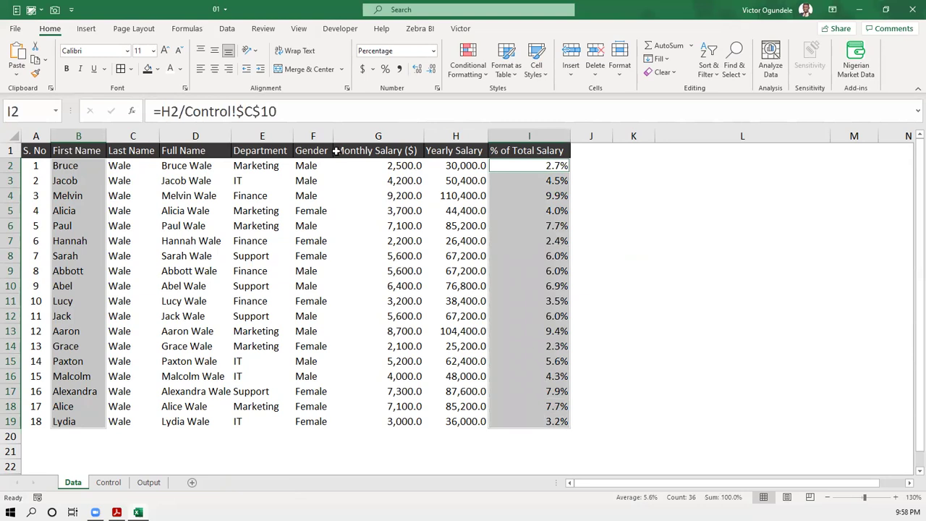
- Insert a clustered bar chart of the selected data, then delete it
left_click(86, 31)
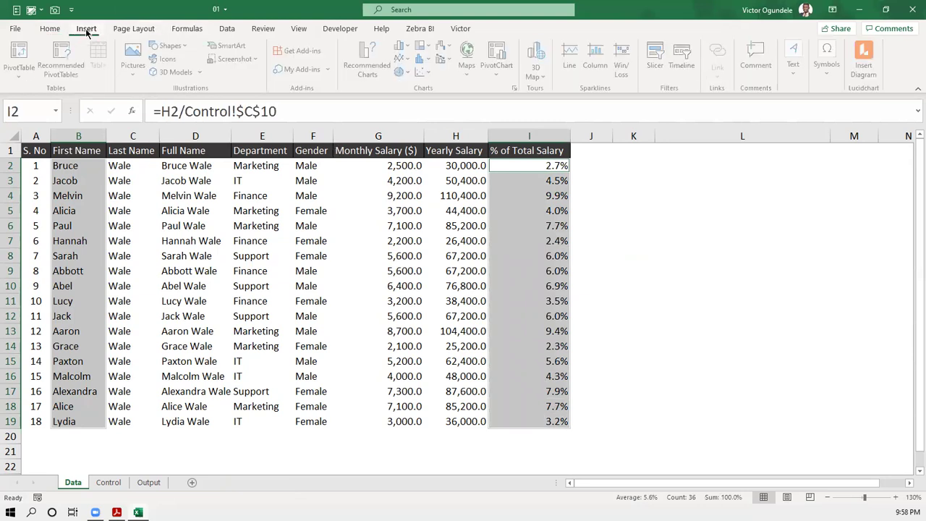
left_click(367, 65)
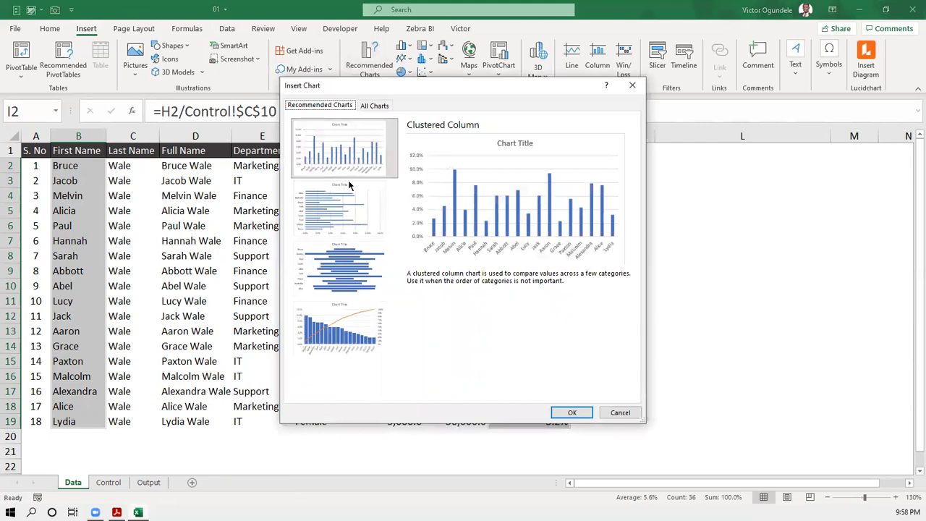
left_click(373, 106)
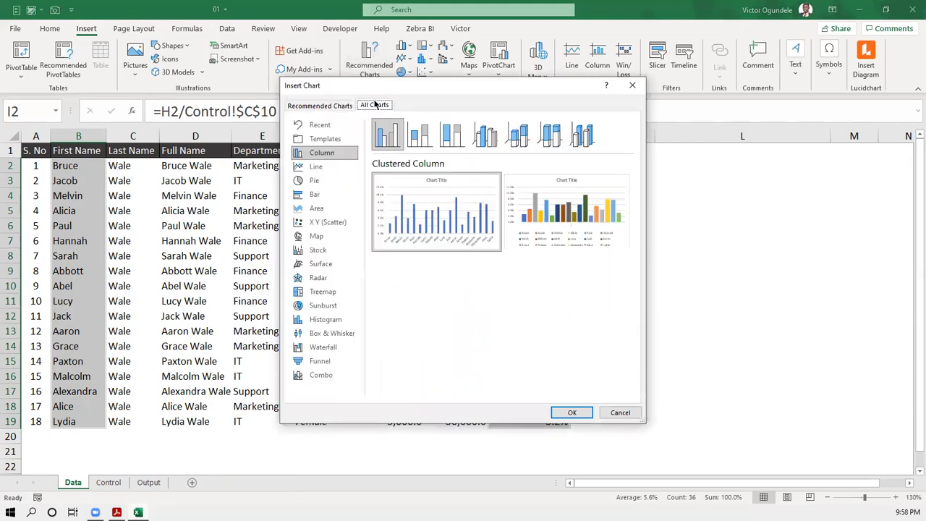
left_click(318, 194)
mouse_move(416, 209)
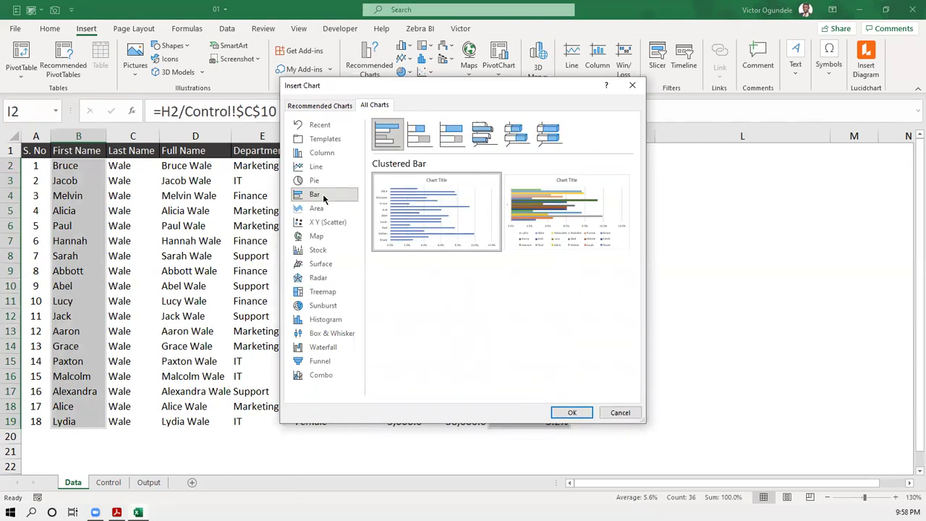
left_click(572, 413)
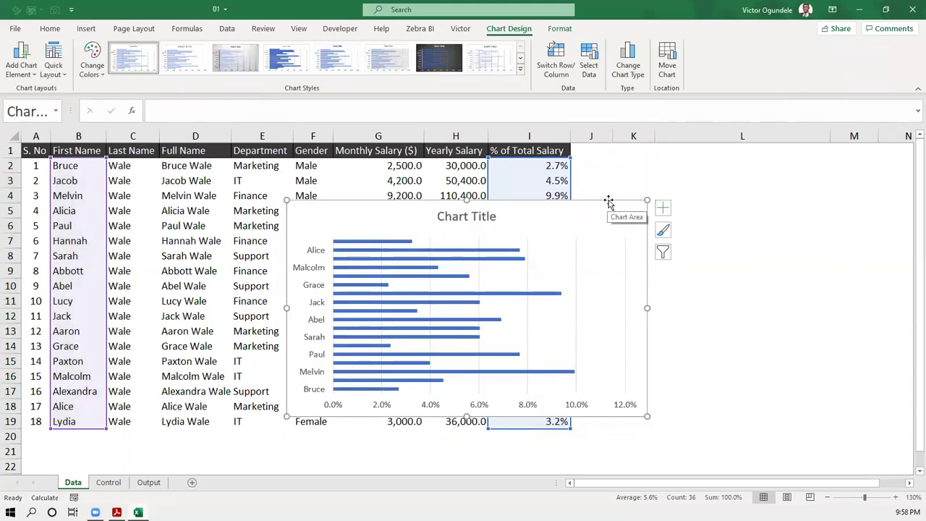
key("Delete")
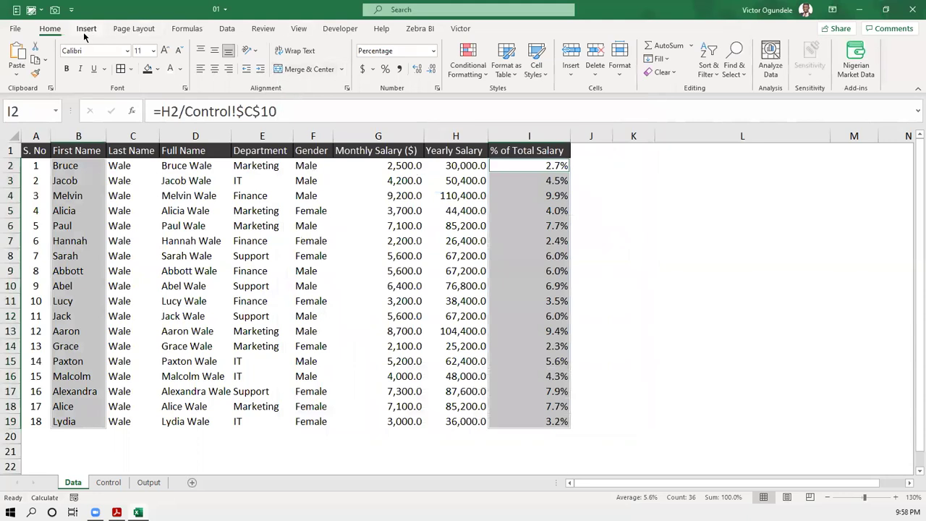
- Insert the clustered bar chart again, cut it off the Data sheet and go to Output
left_click(85, 30)
left_click(369, 59)
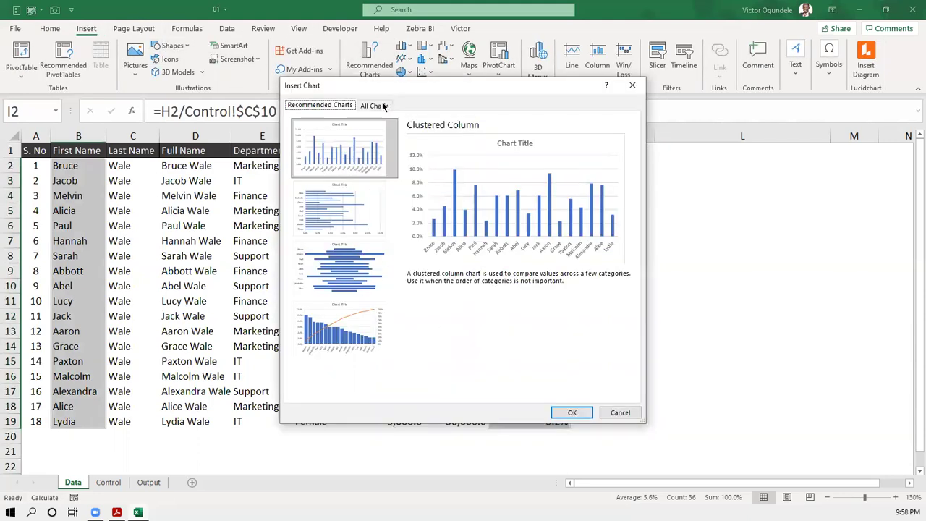
left_click(381, 105)
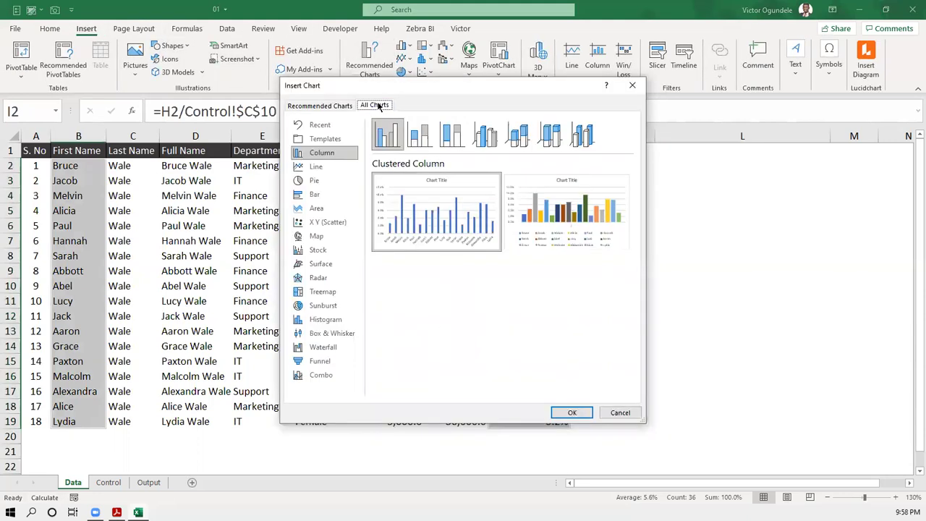
left_click(316, 198)
left_click(571, 413)
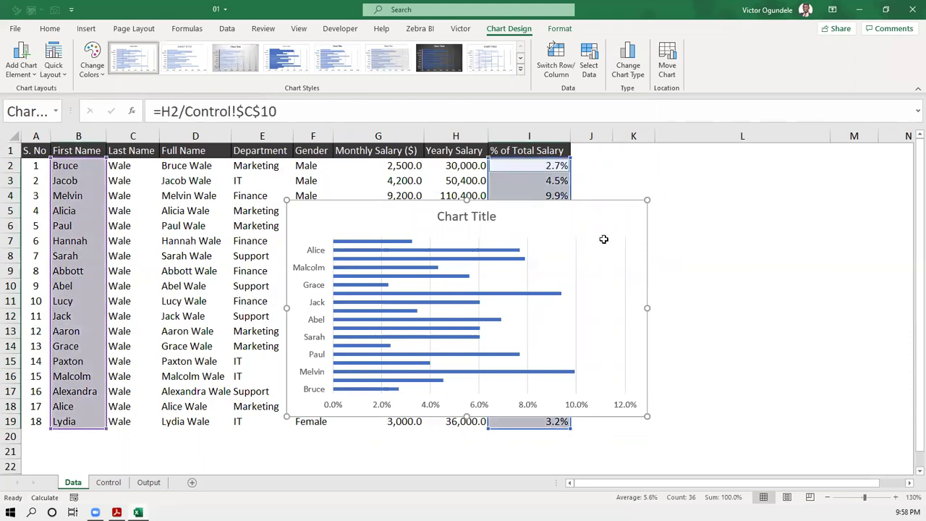
key("Delete")
left_click(148, 481)
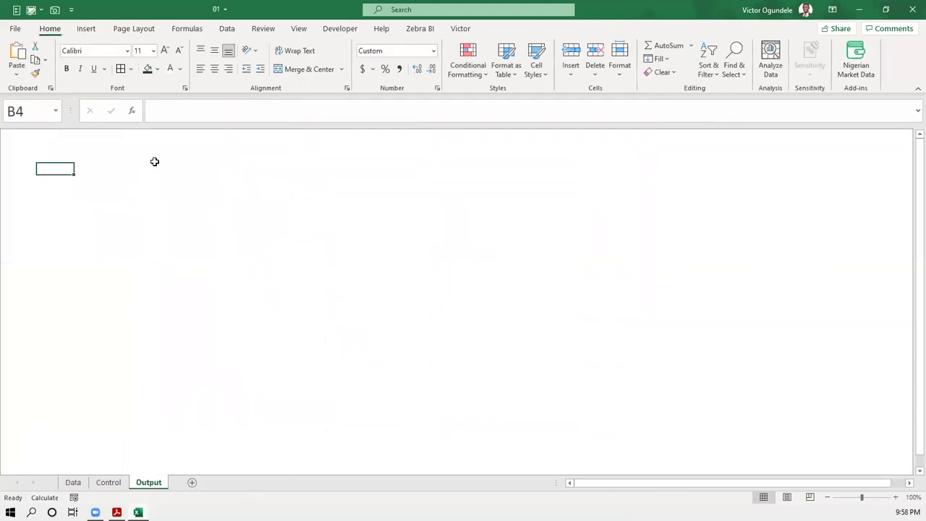
- Paste the bar chart onto the Output sheet and turn on row and column headings
key("ctrl+v")
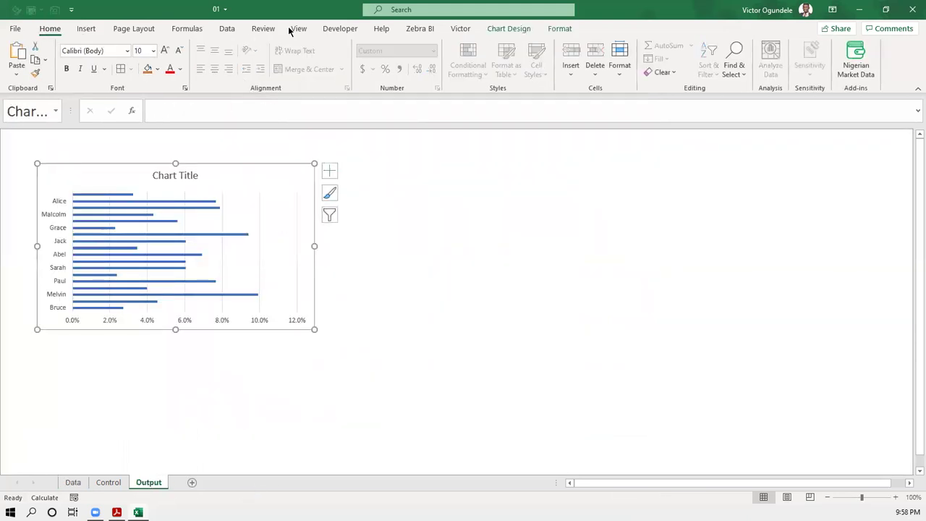
left_click(296, 28)
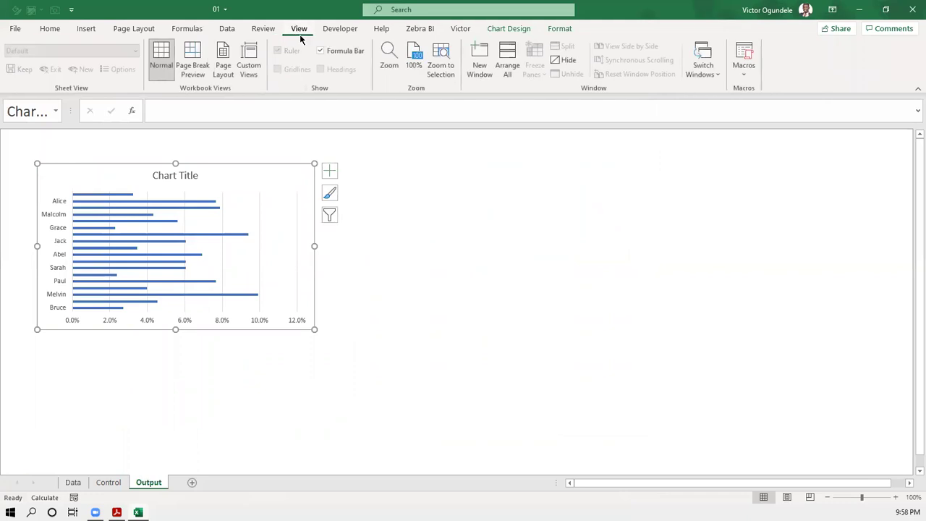
left_click(344, 158)
left_click(318, 73)
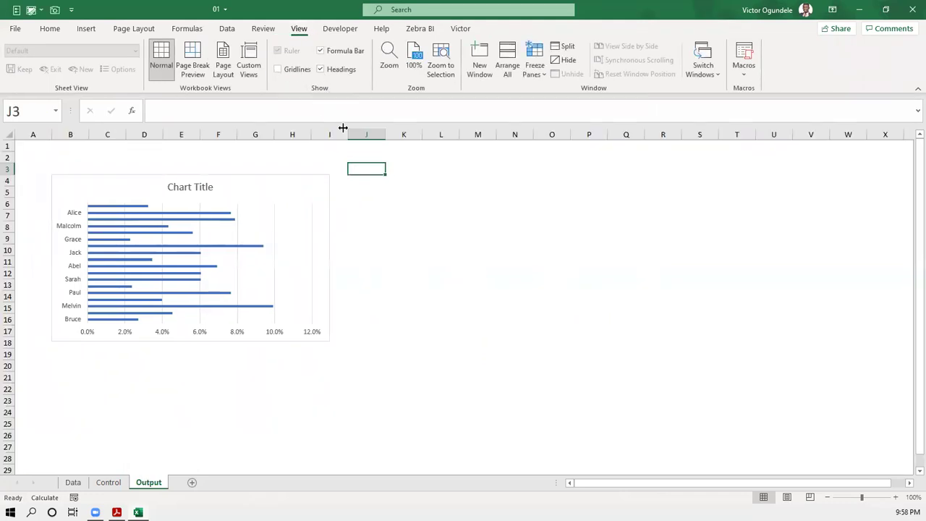
- Stretch the chart's top edge up to row 2 and its bottom edge further down
left_click(234, 182)
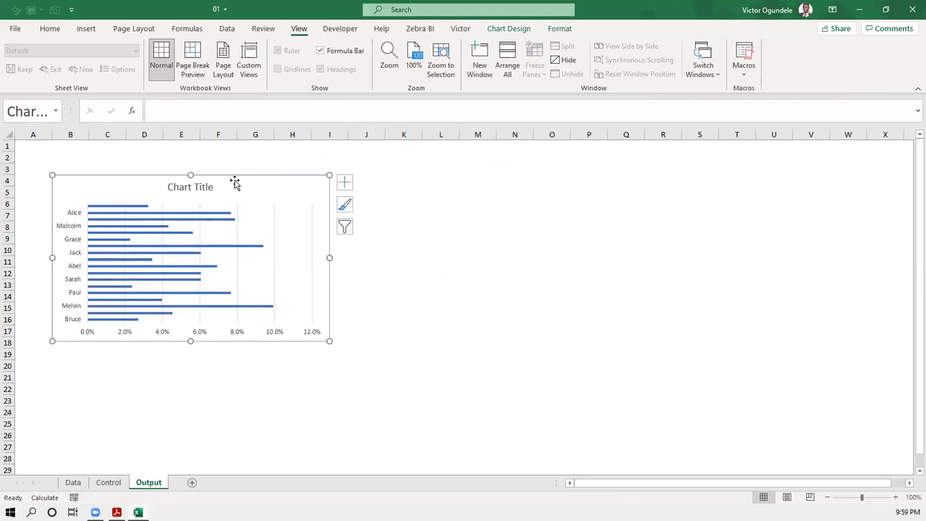
left_click(402, 225)
scroll(401, 225, "up", 2)
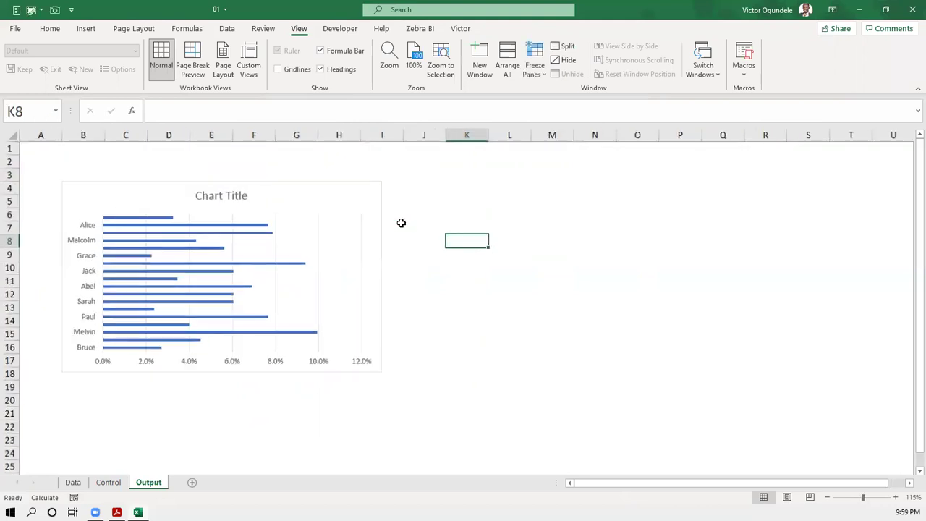
scroll(402, 225, "up", 1)
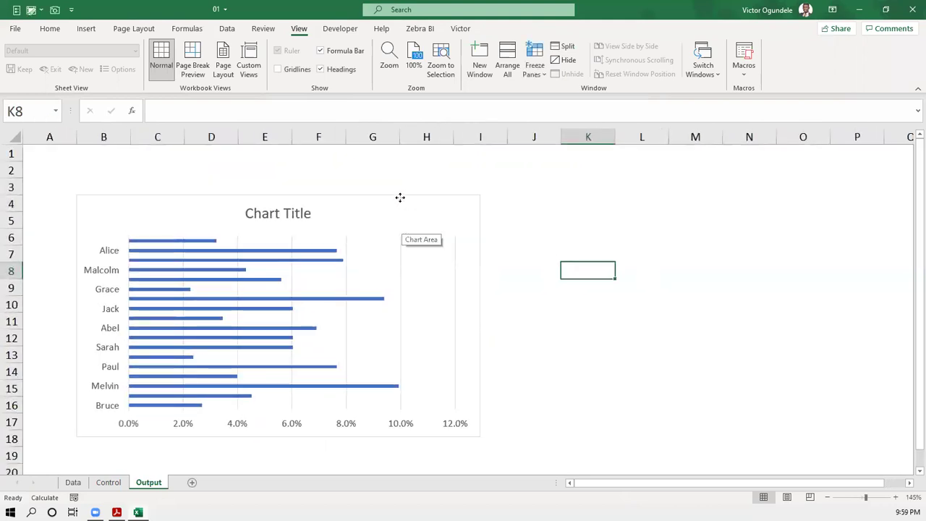
left_click(400, 200)
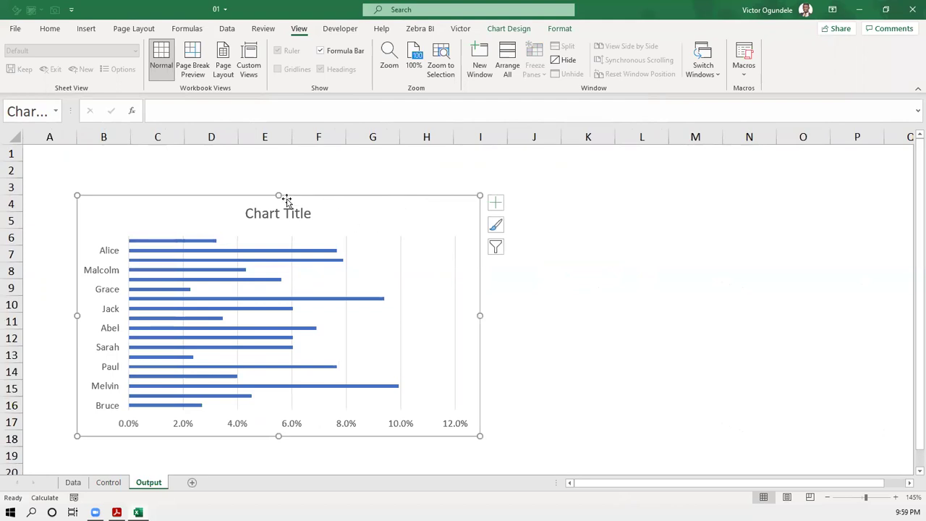
left_click_drag(280, 195, 281, 171)
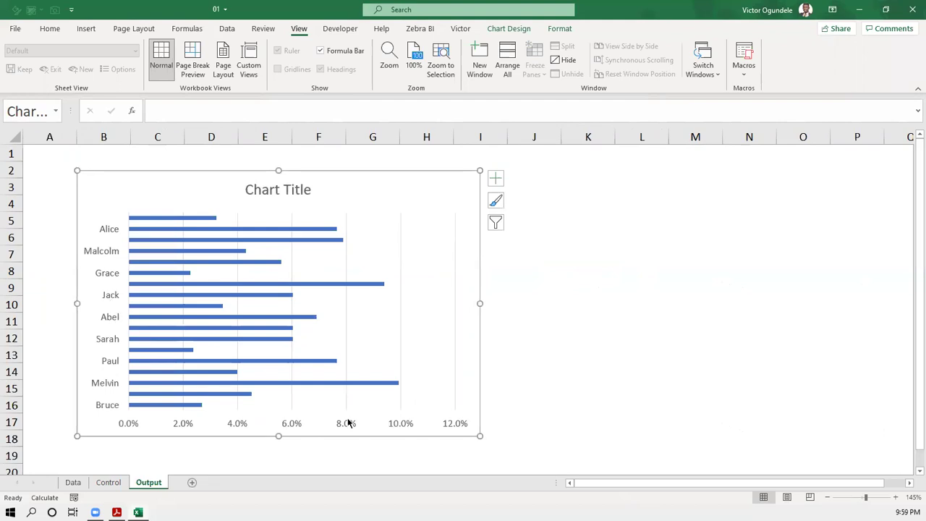
left_click_drag(277, 436, 275, 449)
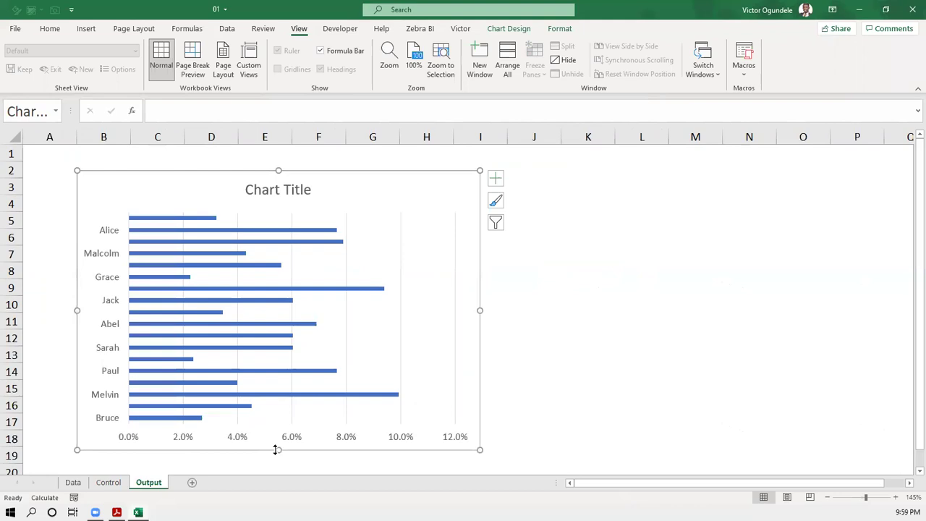
- Make the chart taller so every name shows and position it at the sheet's top-left near A1
left_click(533, 405)
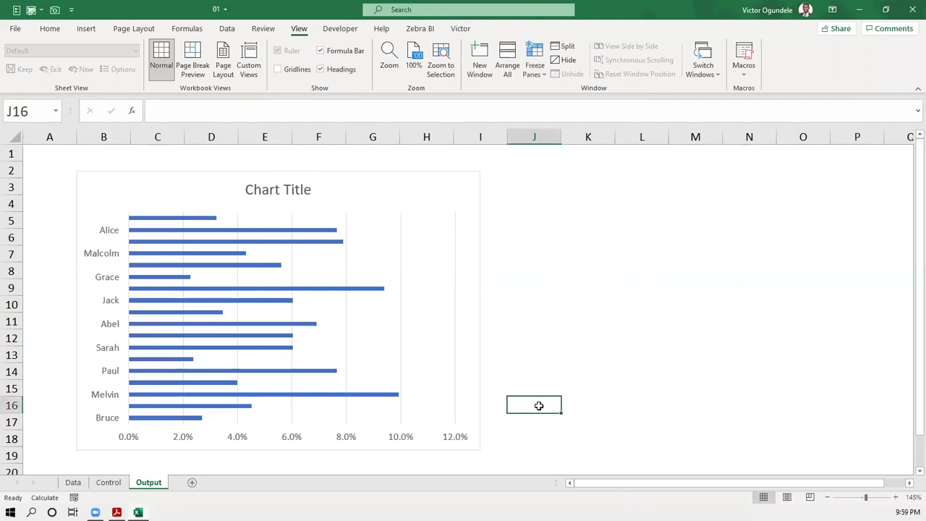
scroll(539, 405, "down", 1)
scroll(539, 406, "down", 1)
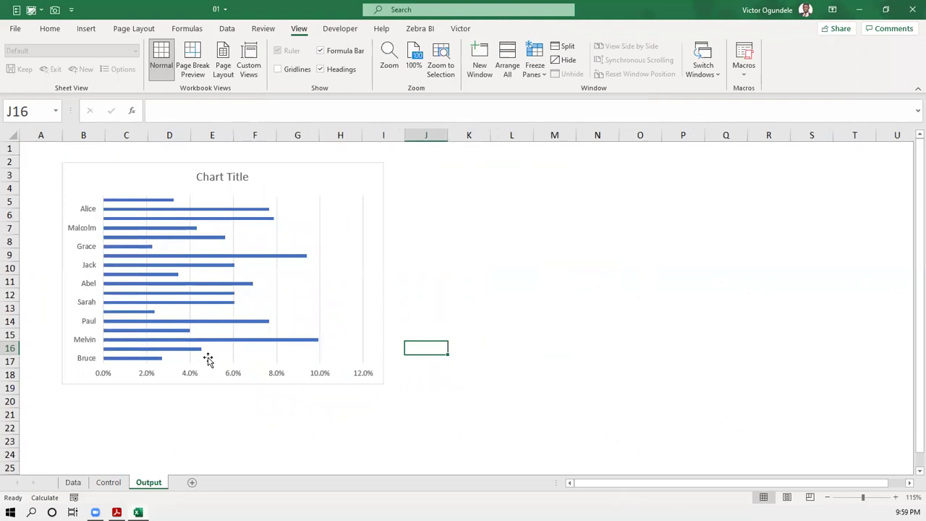
left_click(200, 384)
left_click_drag(222, 383, 215, 444)
left_click_drag(156, 283, 118, 262)
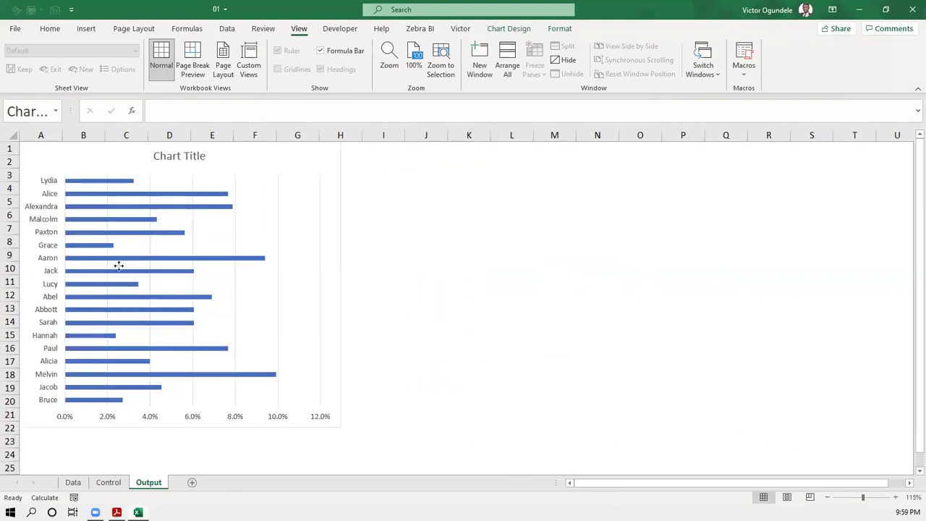
left_click_drag(117, 230, 191, 356)
left_click_drag(359, 355, 359, 369)
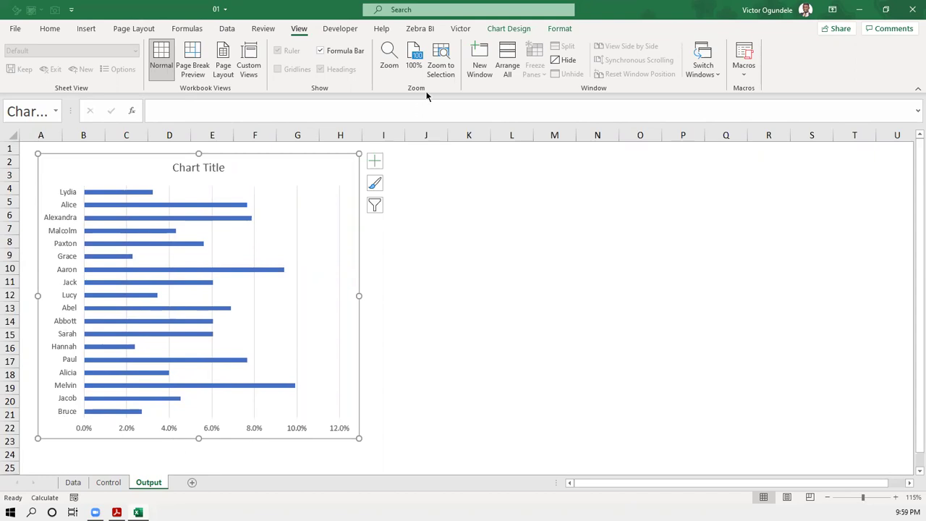
- Delete the chart's 'Chart Title', its vertical gridlines and the percentage value axis
left_click(194, 166)
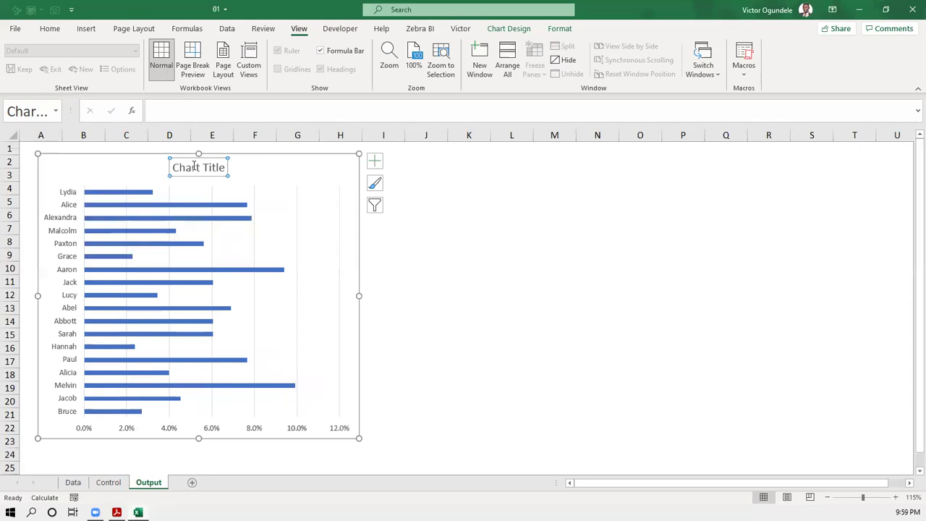
key("Delete")
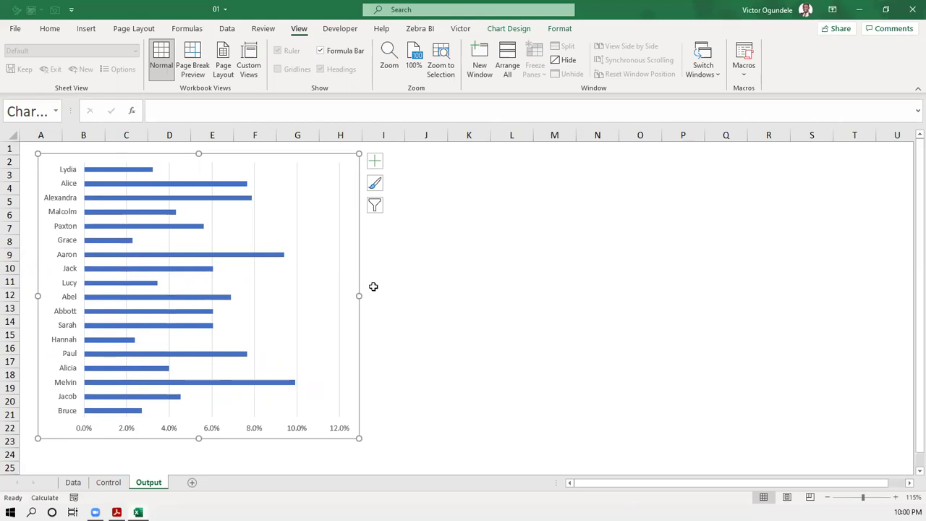
left_click(381, 283)
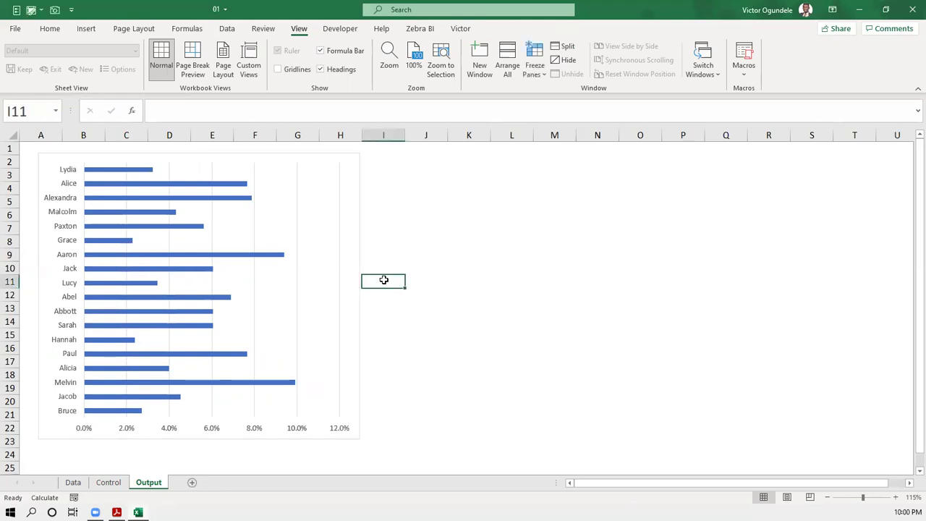
left_click(296, 245)
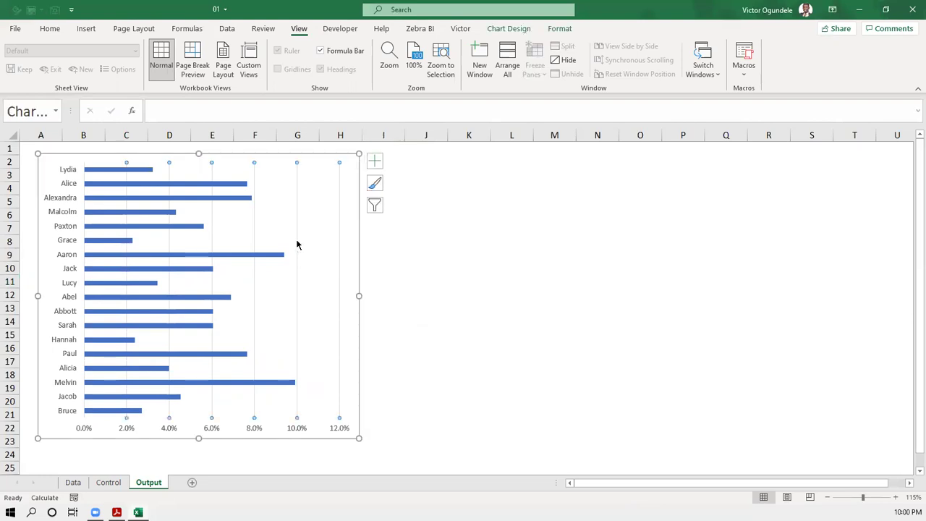
key("Delete")
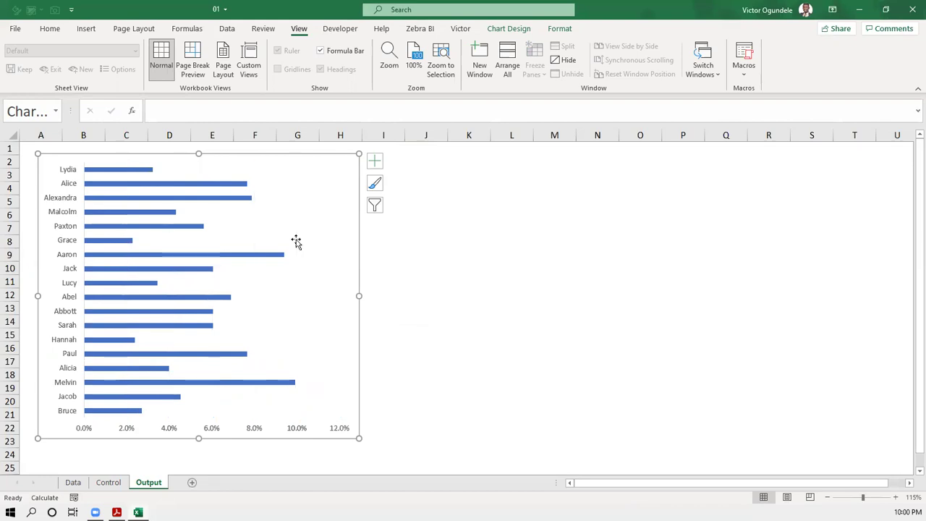
left_click(294, 432)
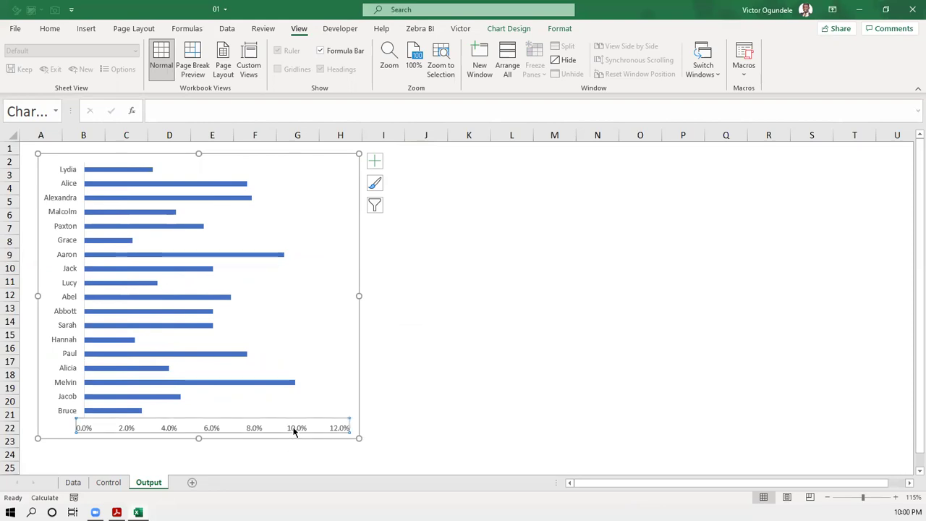
key("Delete")
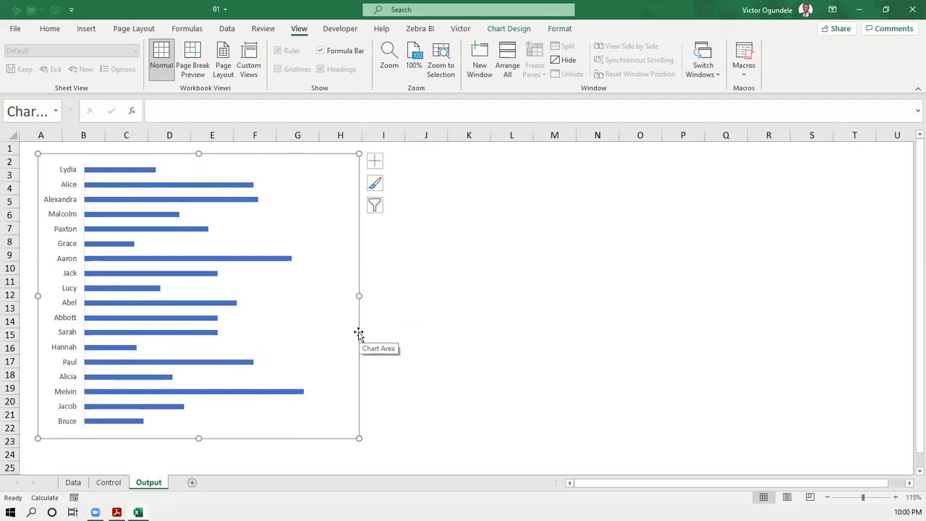
left_click(405, 326)
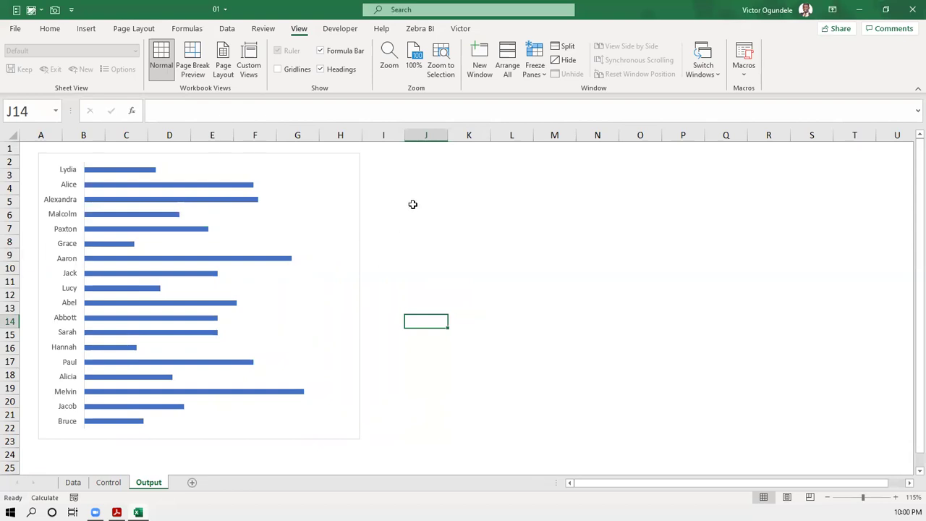
- Apply No Outline to the salary chart area so its border disappears
left_click(359, 278)
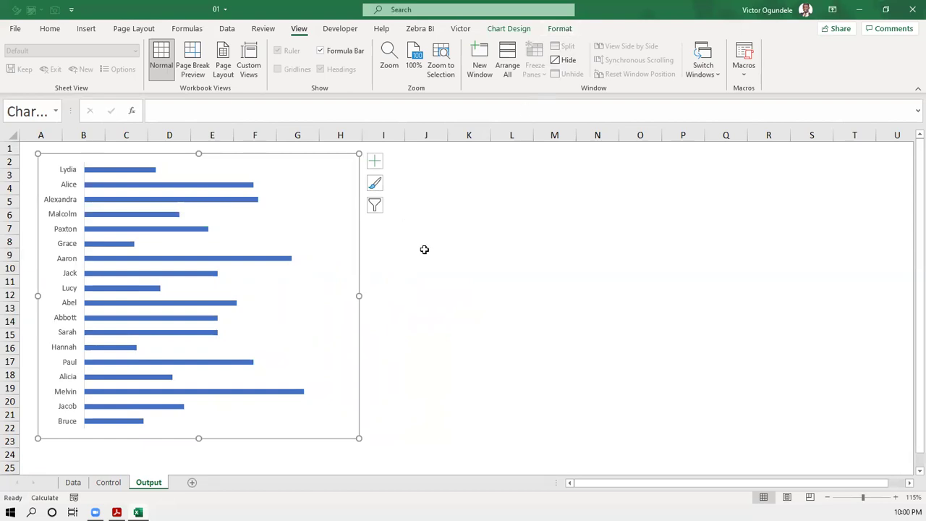
left_click(424, 251)
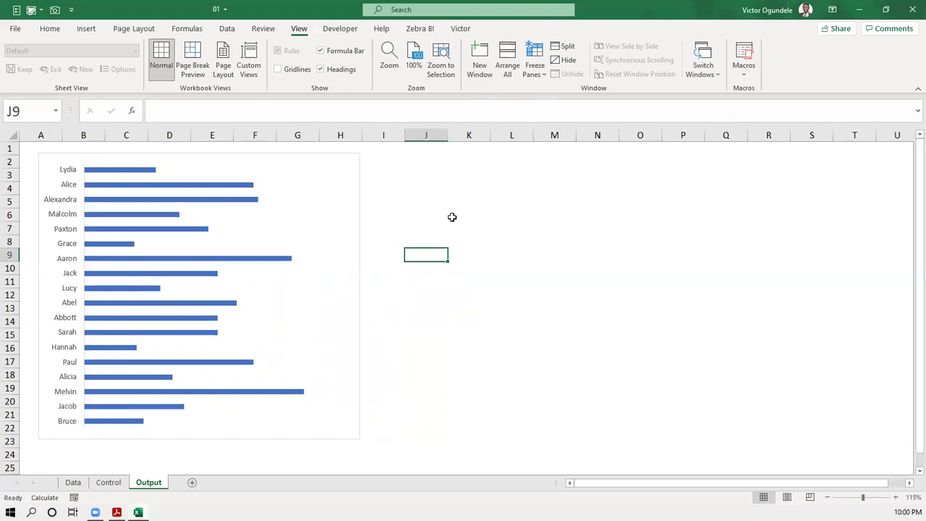
left_click(424, 211)
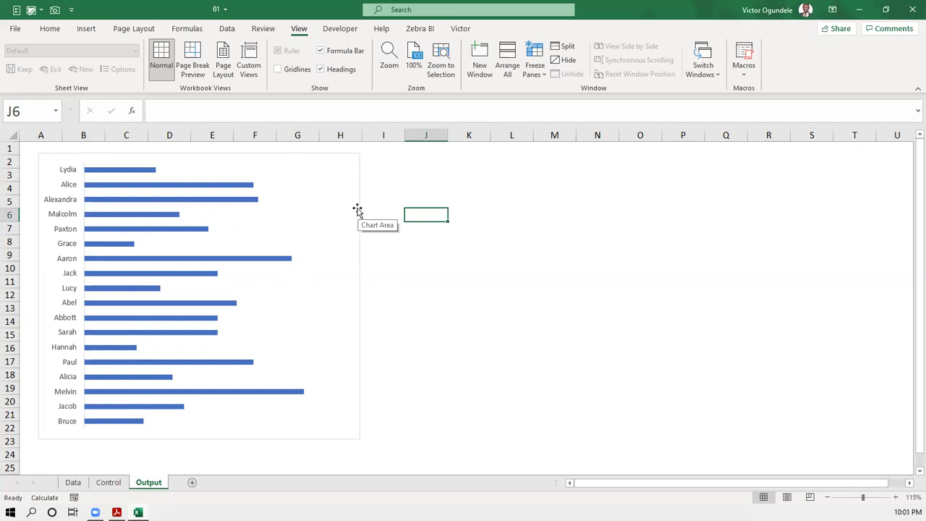
left_click(357, 210)
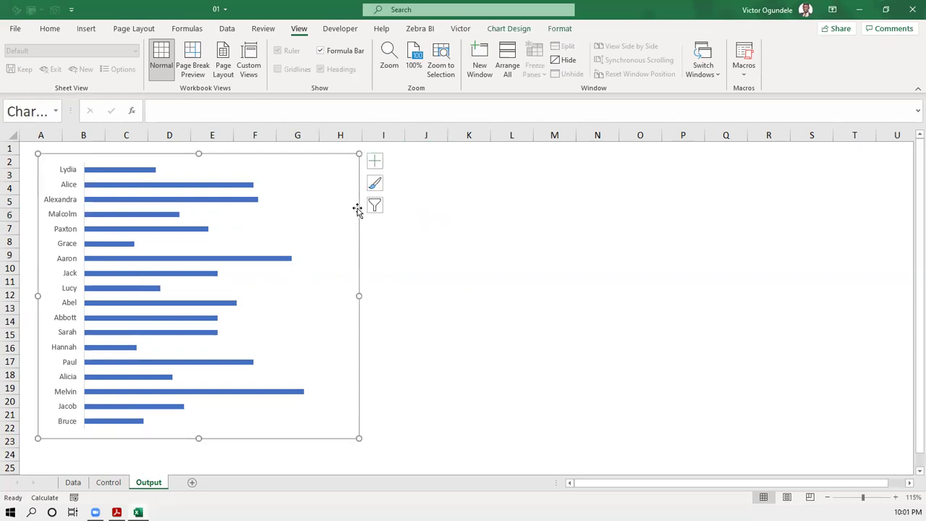
left_click(554, 29)
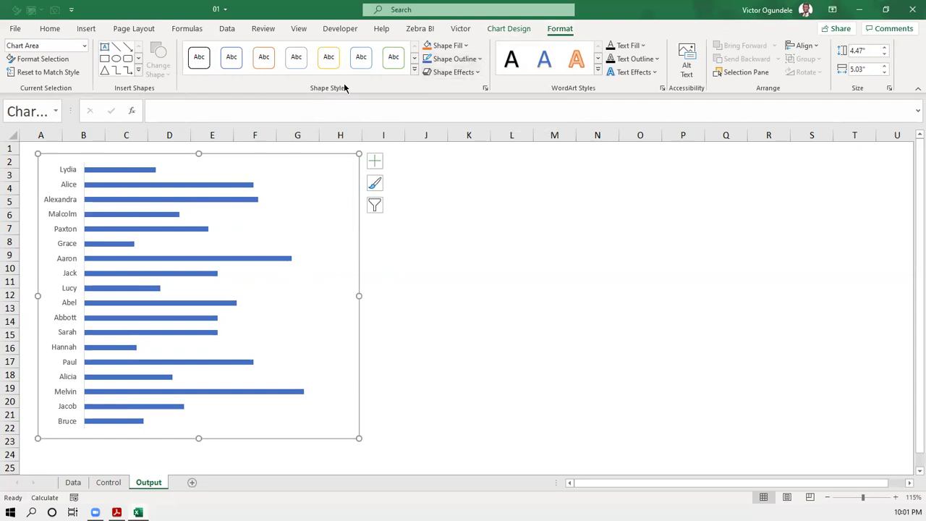
left_click(480, 59)
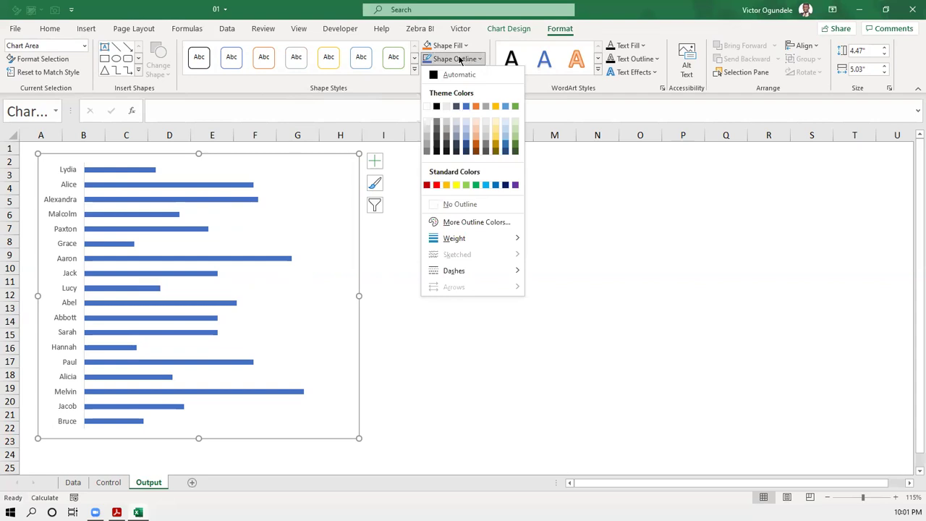
left_click(459, 59)
left_click(459, 59)
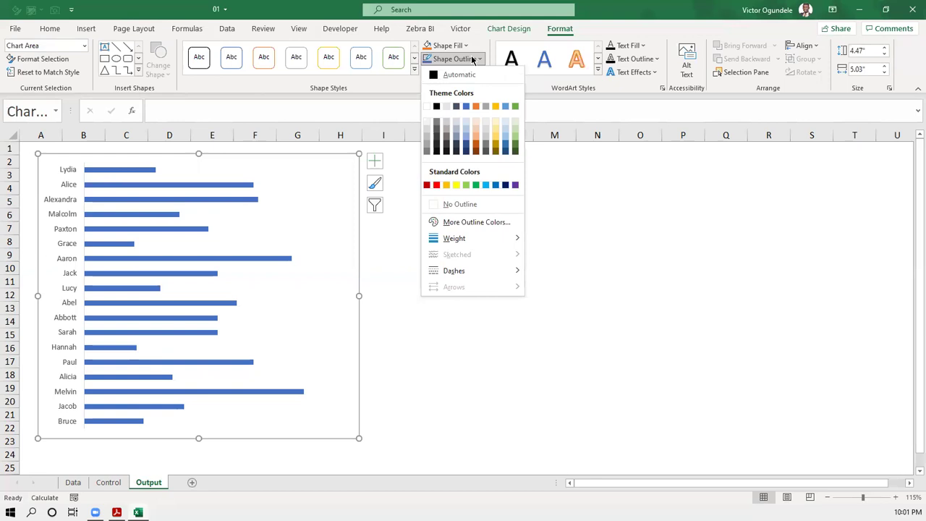
left_click(467, 204)
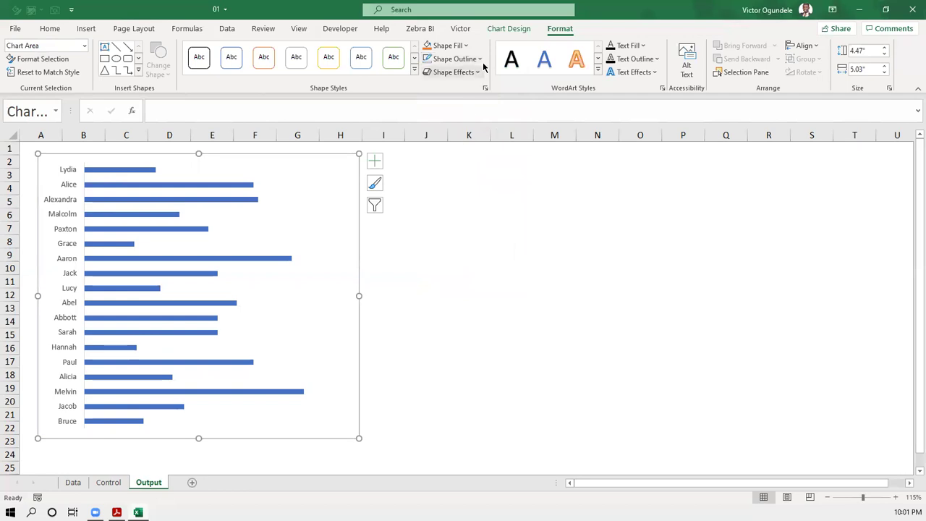
- Nudge the borderless chart slightly left so it lines up against column A
left_click(435, 215)
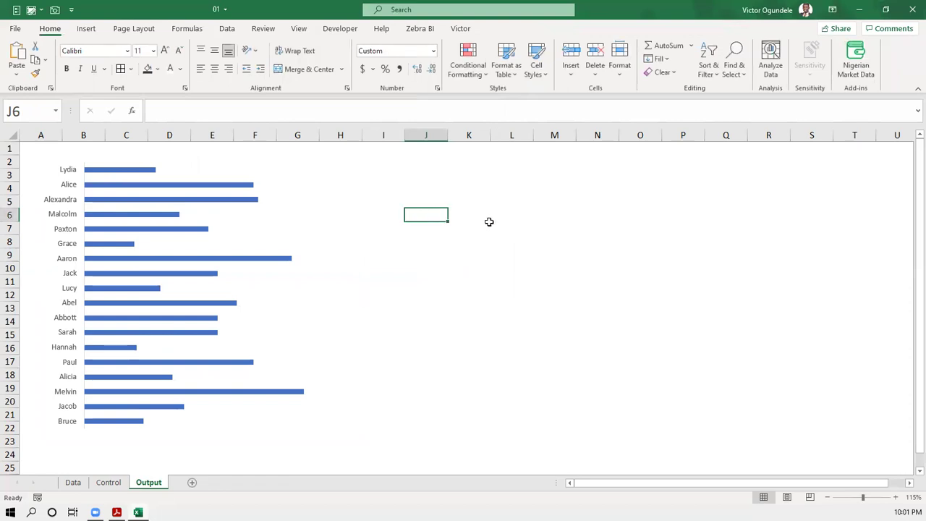
left_click(307, 208)
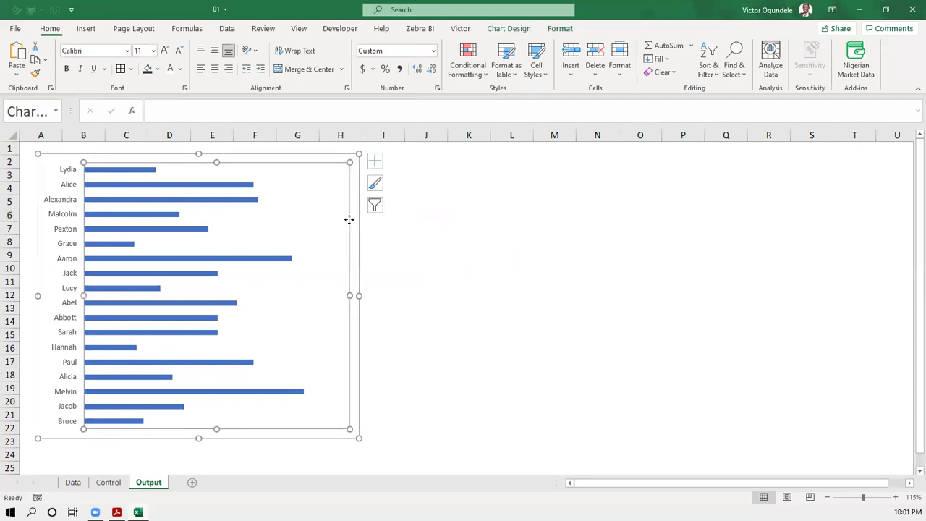
left_click_drag(358, 224, 340, 232)
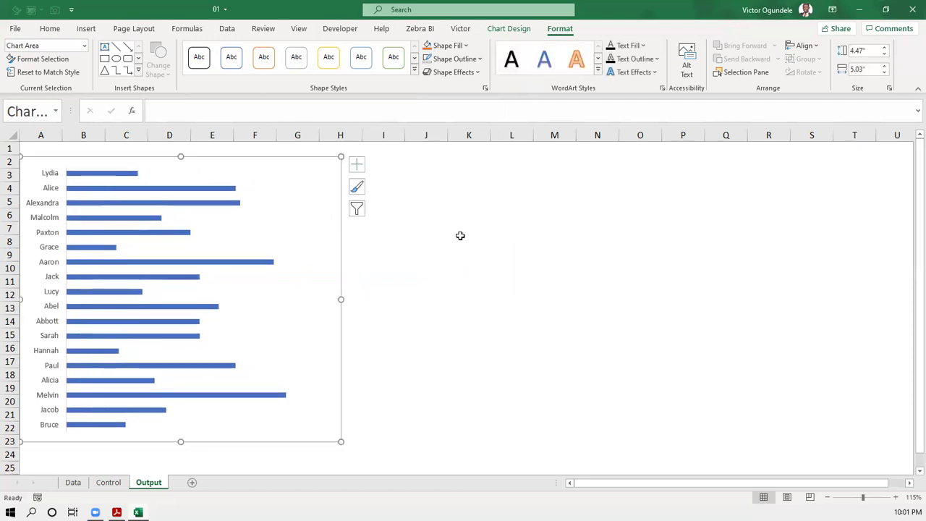
left_click(477, 238)
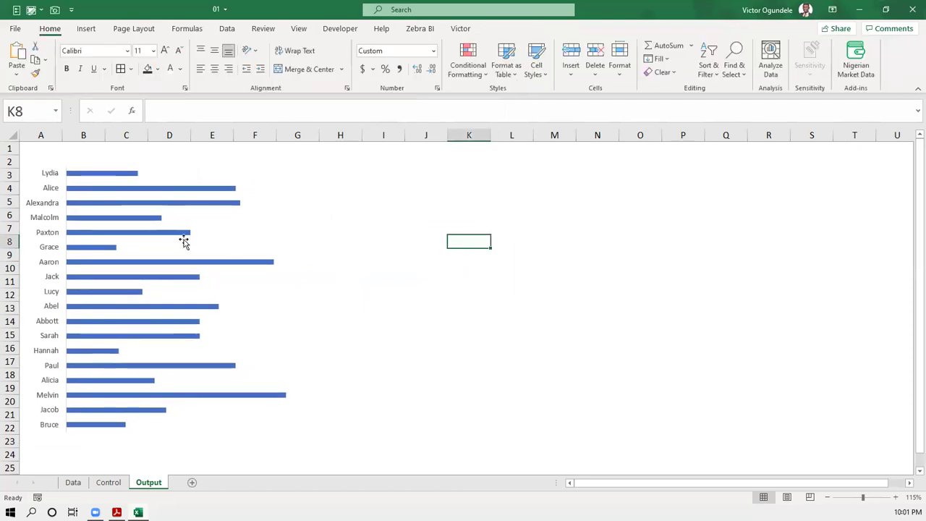
mouse_move(178, 237)
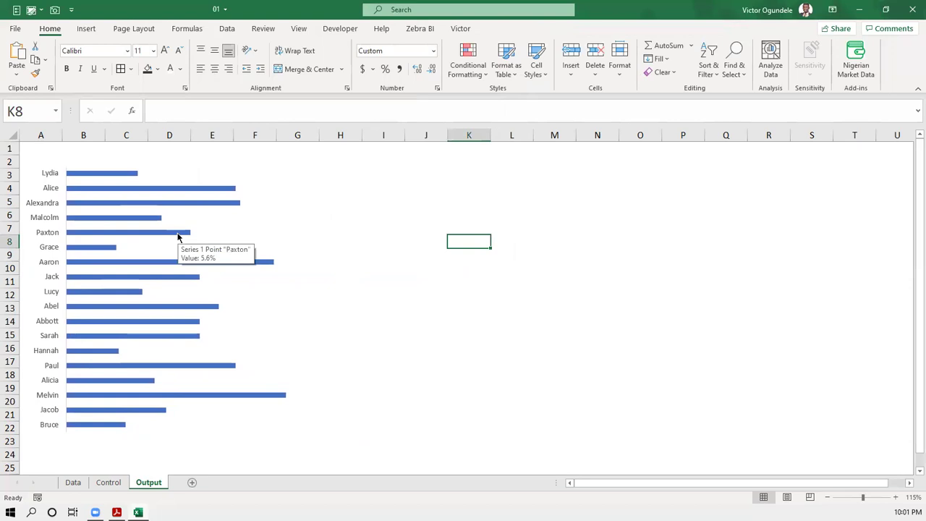
left_click(271, 231)
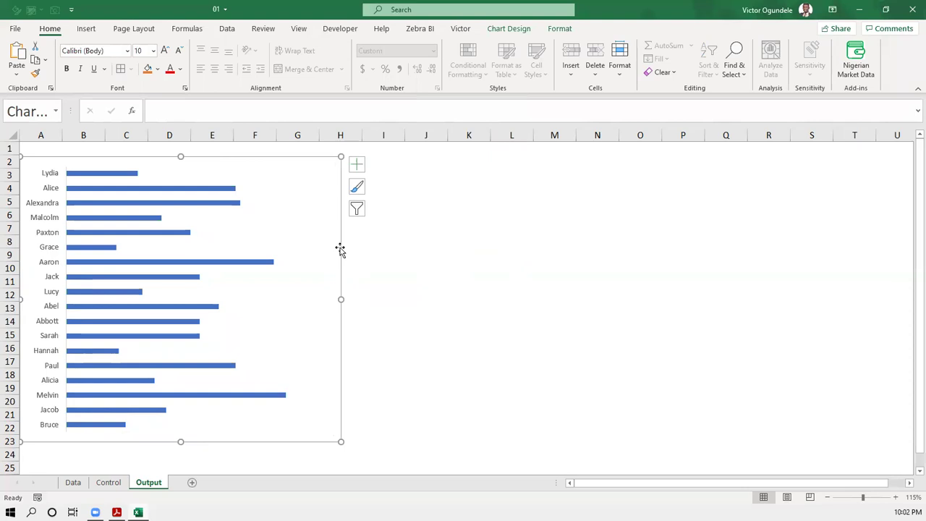
- Add data labels showing each bar's percentage, from 2.3% to 9.9%
left_click(355, 167)
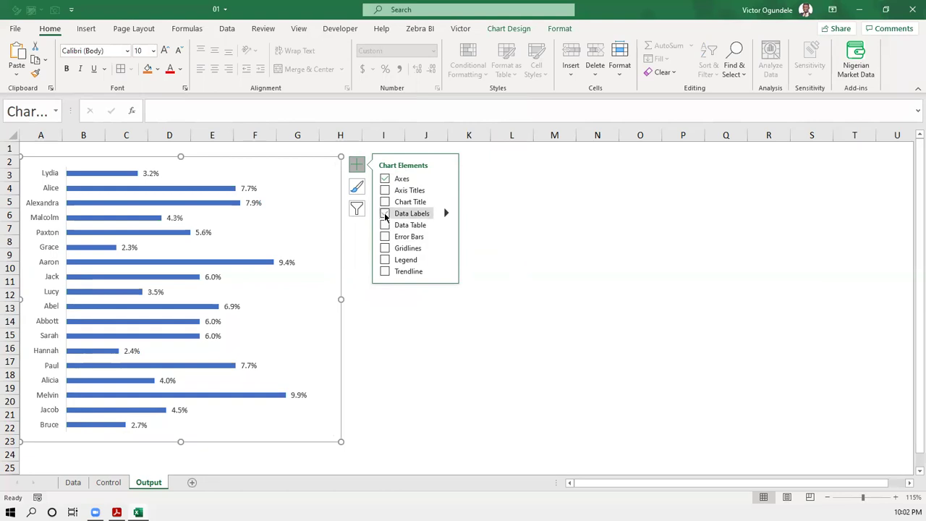
left_click(384, 214)
left_click(429, 333)
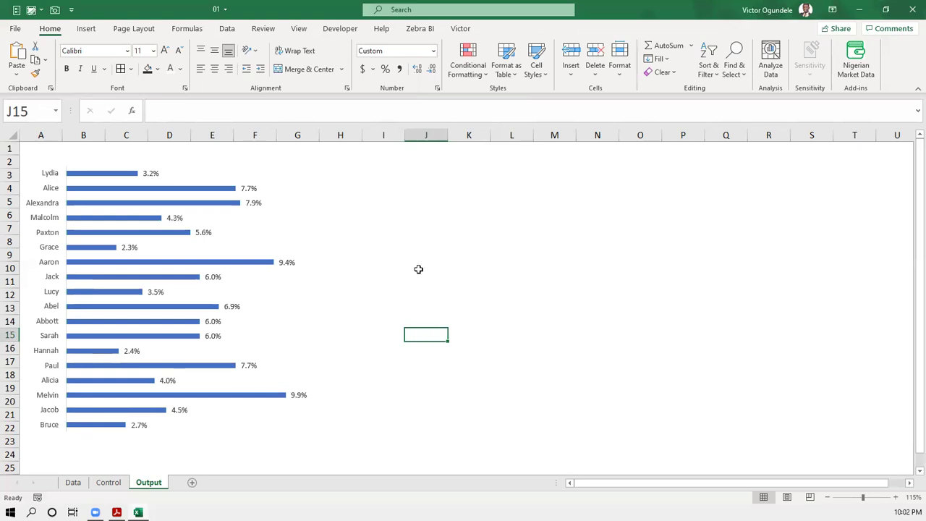
- Narrow the salary chart slightly by pulling its right edge inward
left_click(332, 176)
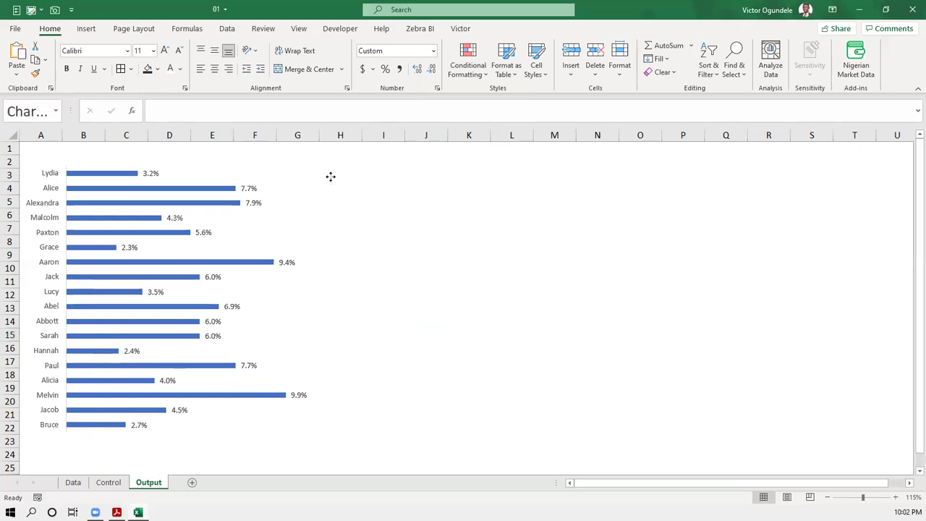
left_click(384, 175)
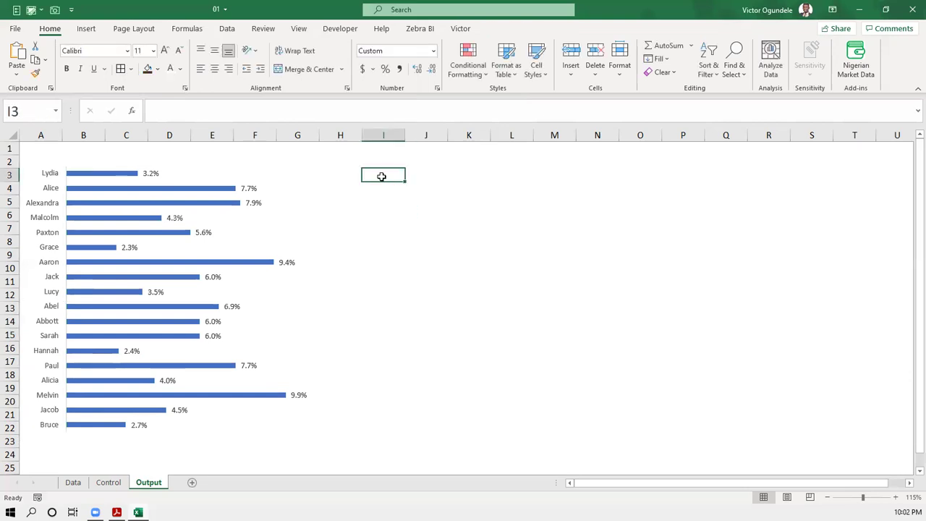
left_click(281, 171)
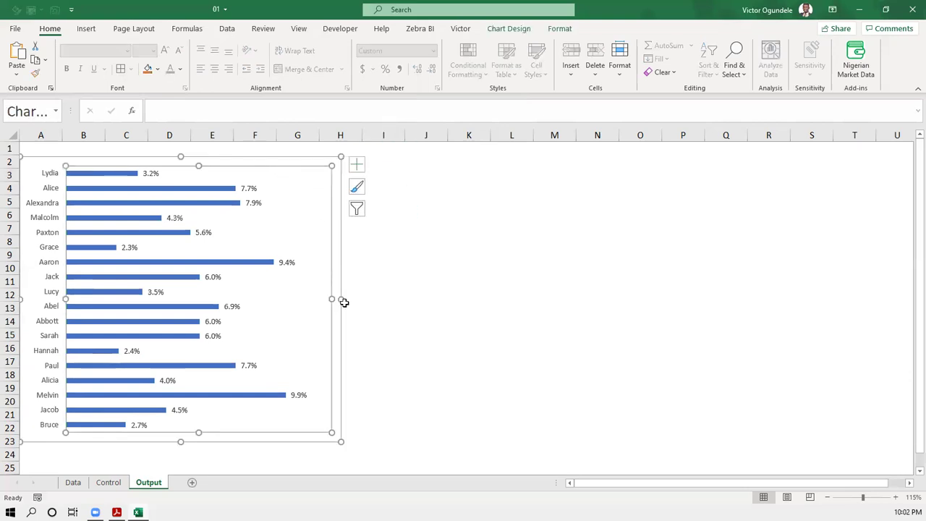
left_click_drag(340, 298, 326, 298)
key("Escape")
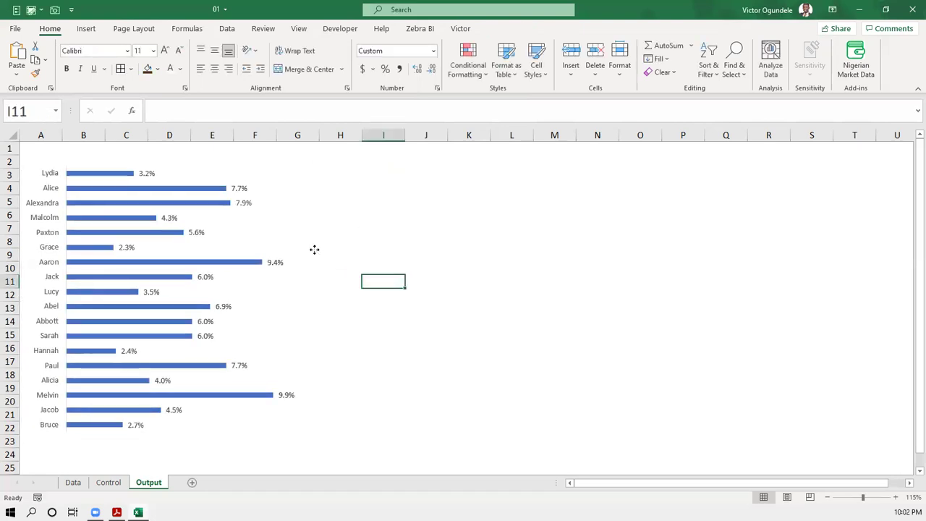
left_click(314, 251)
left_click(326, 251)
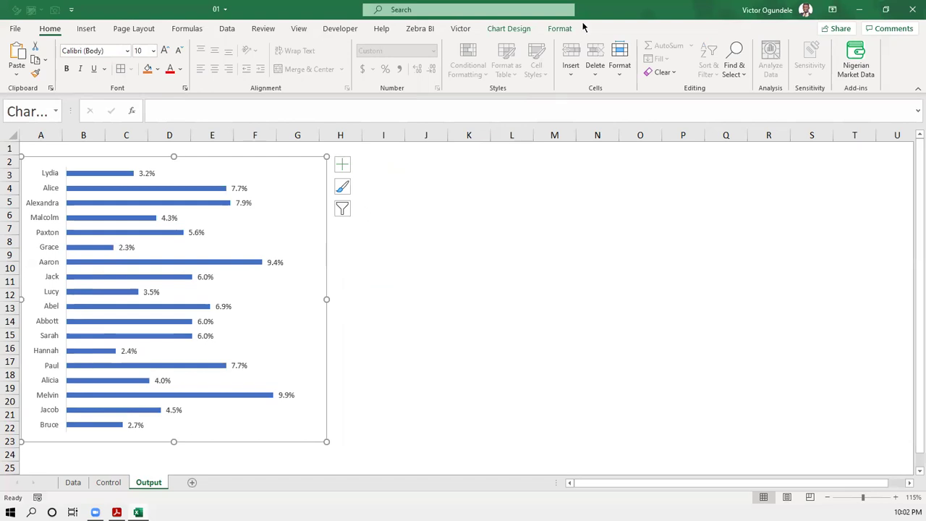
left_click(517, 30)
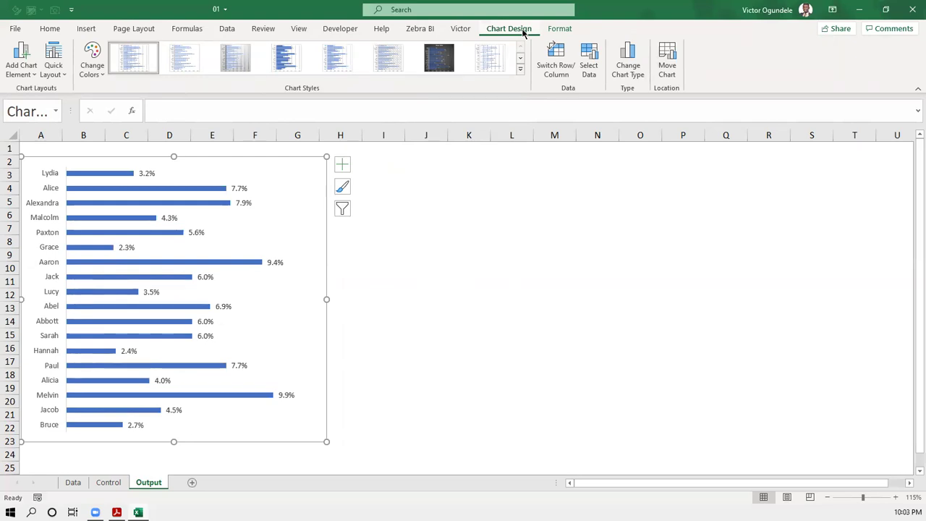
left_click(342, 209)
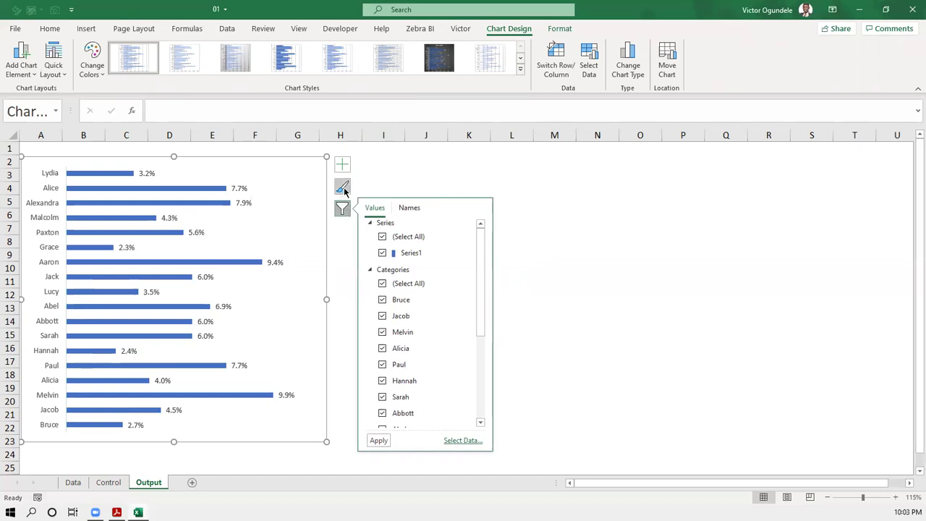
left_click(345, 187)
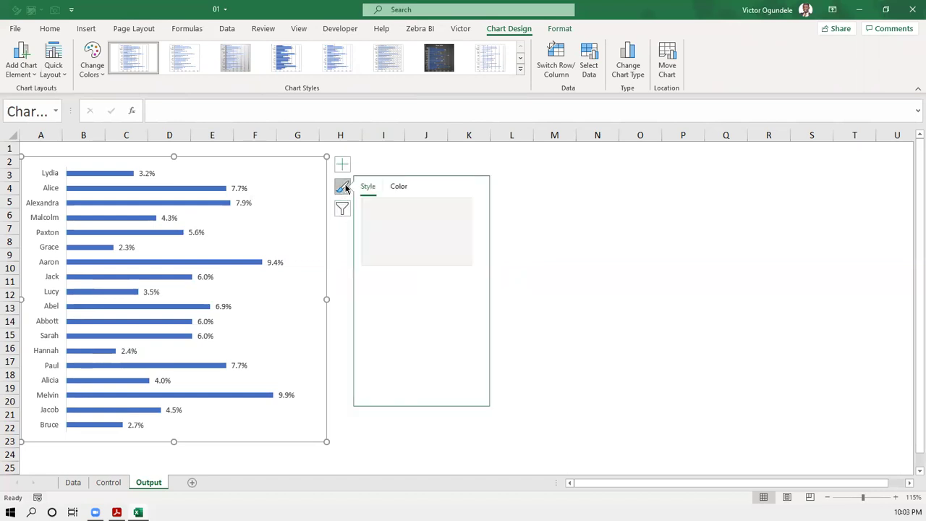
left_click(342, 210)
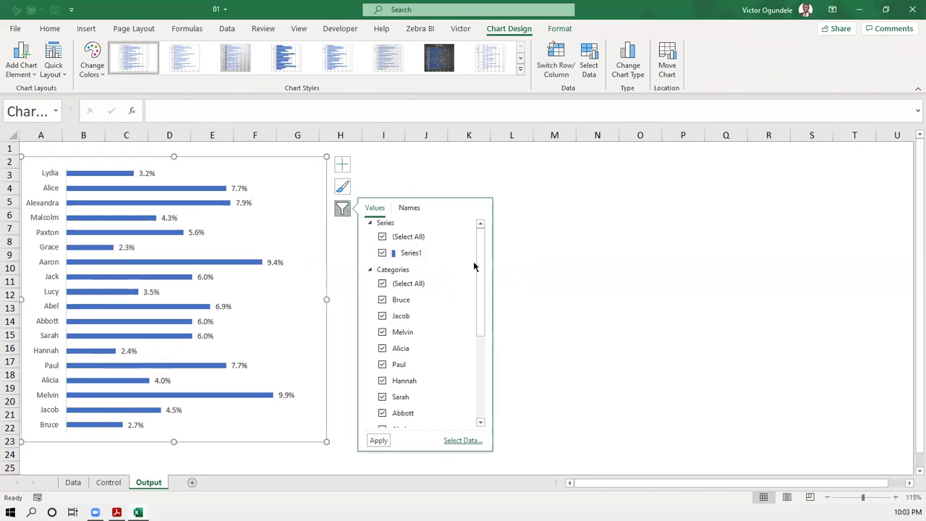
left_click_drag(480, 263, 483, 247)
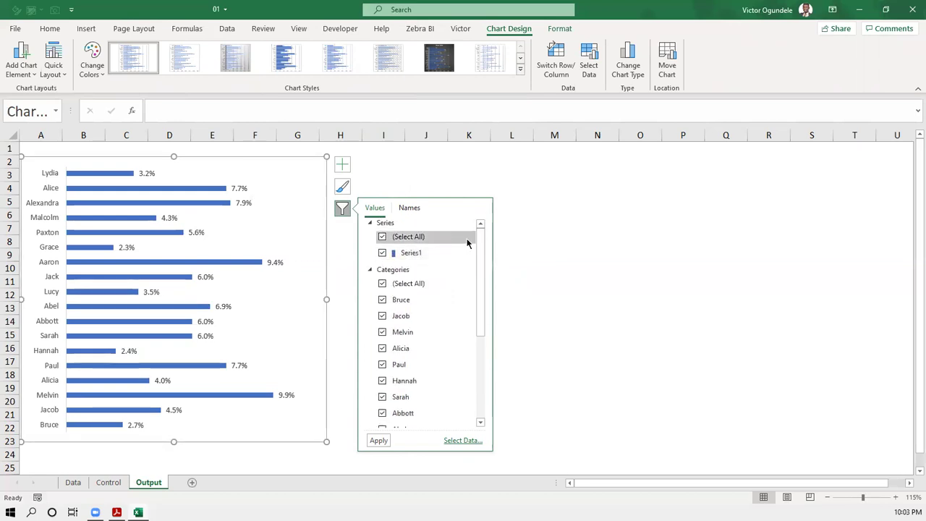
left_click(370, 271)
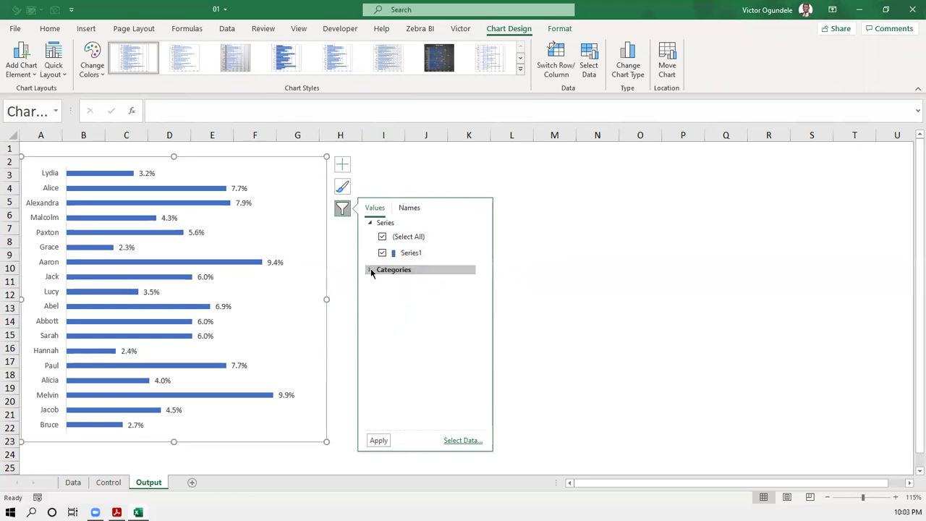
left_click(370, 270)
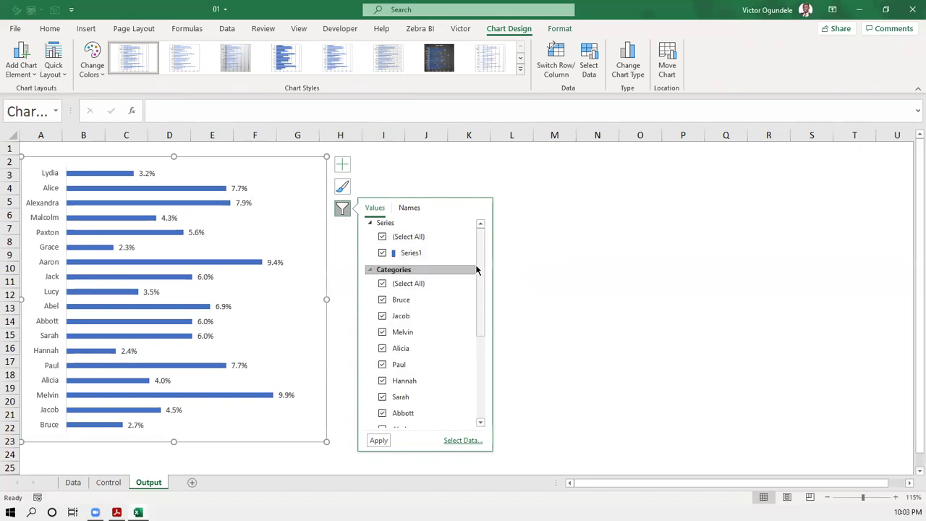
left_click_drag(478, 269, 482, 424)
scroll(482, 345, "up", 5)
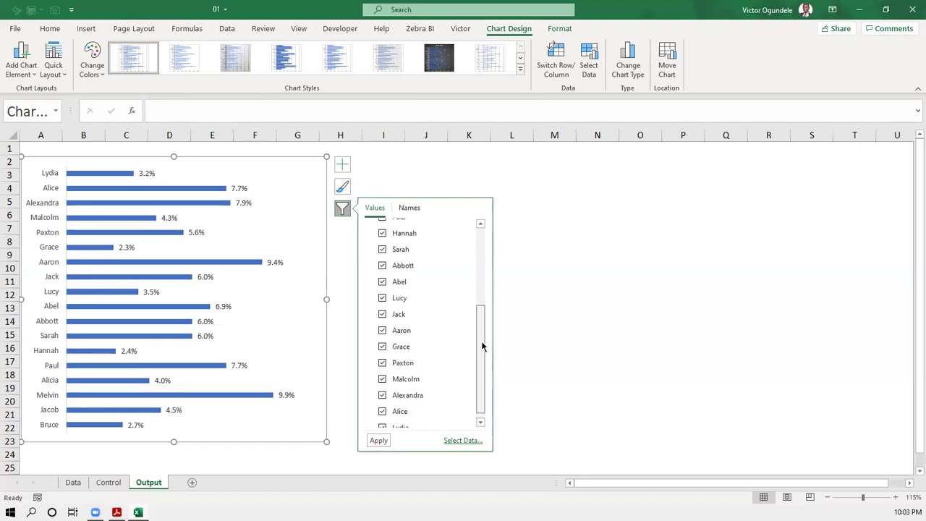
left_click(461, 440)
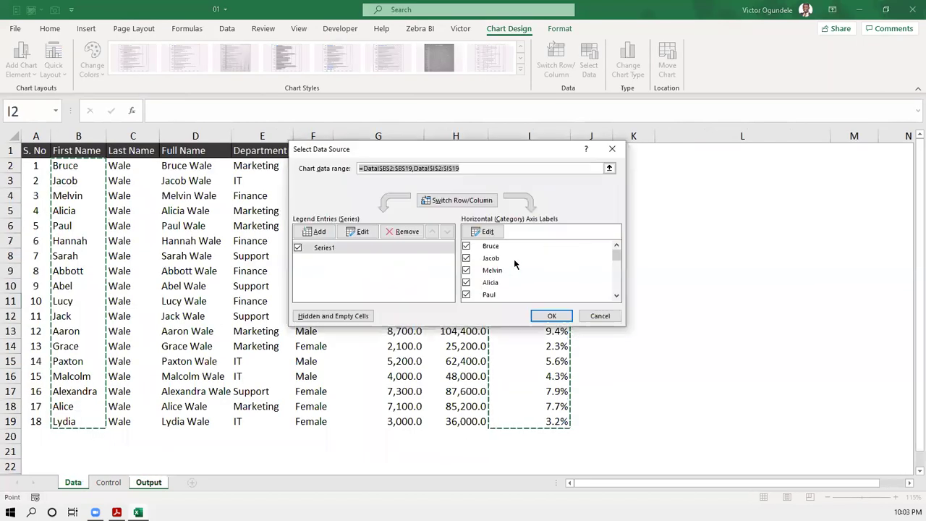
left_click(596, 315)
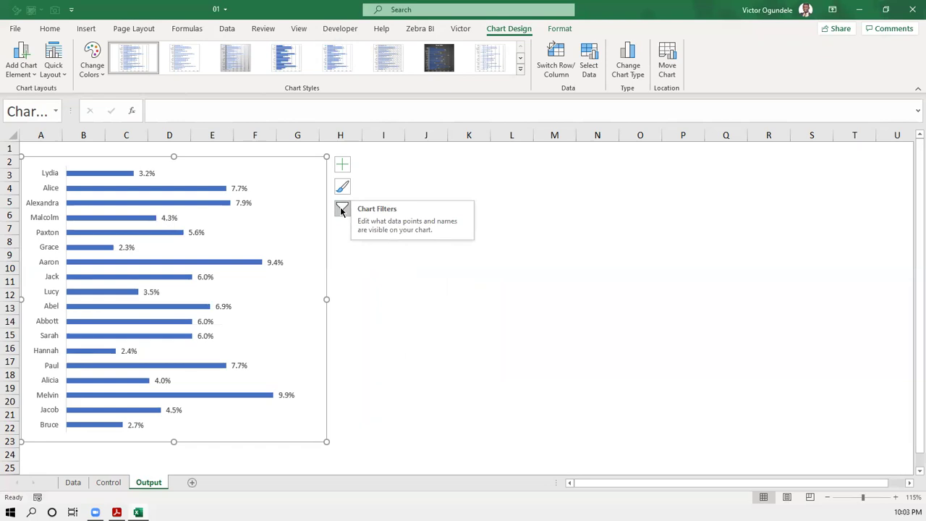
left_click(342, 209)
mouse_move(426, 253)
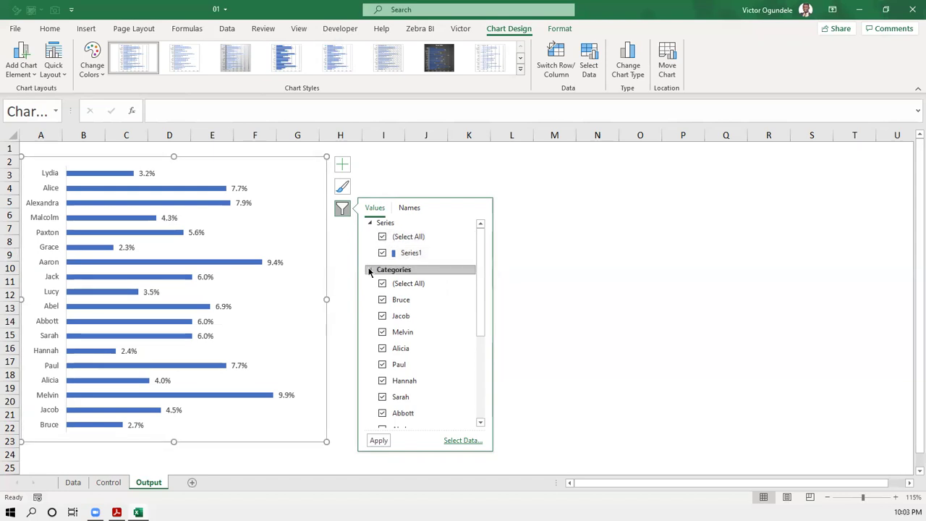
left_click_drag(480, 269, 488, 392)
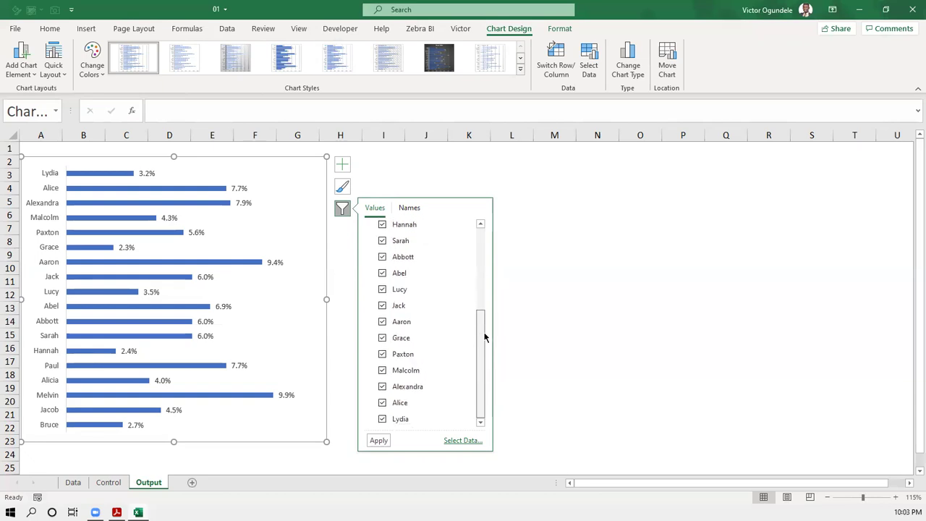
left_click_drag(484, 337, 487, 239)
left_click(344, 209)
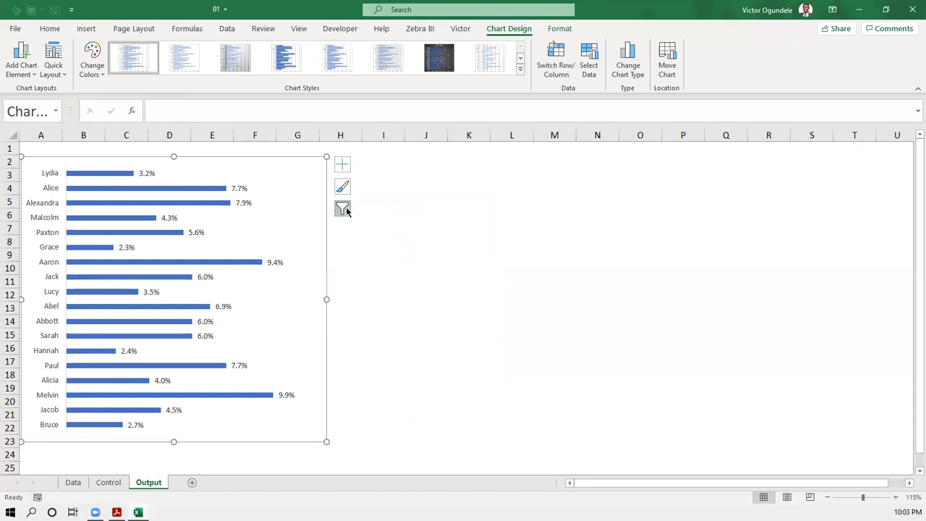
left_click(399, 180)
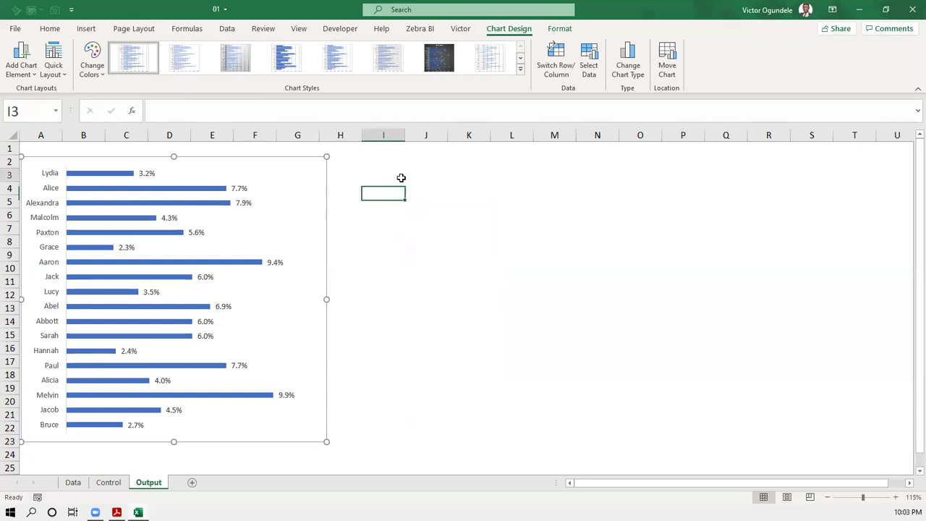
- Select cells K2:K19 on the Data sheet, then return to the Output sheet
left_click(282, 177)
left_click(325, 186)
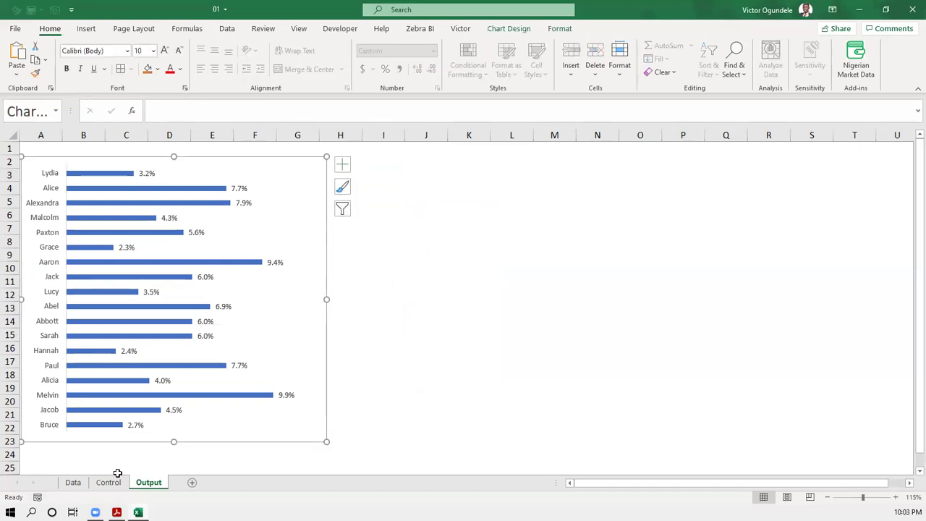
left_click(72, 482)
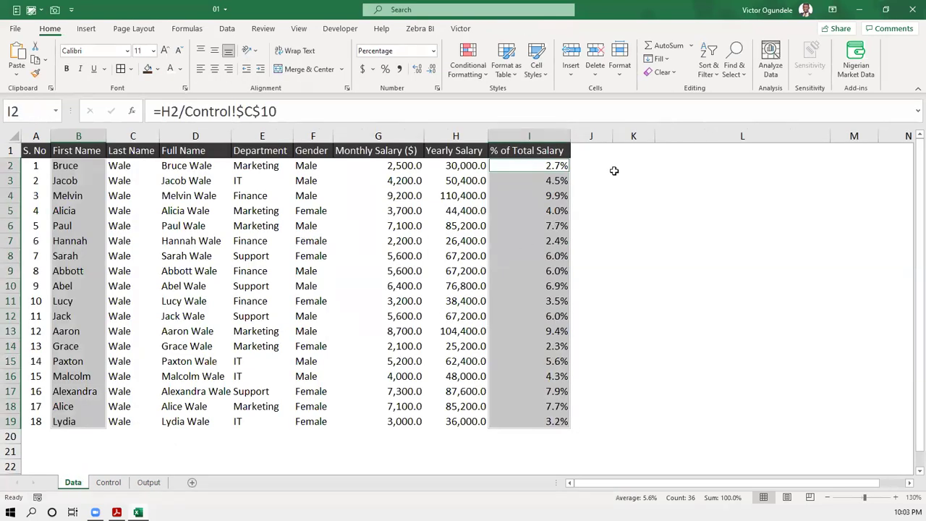
left_click(613, 170)
left_click_drag(638, 166, 645, 425)
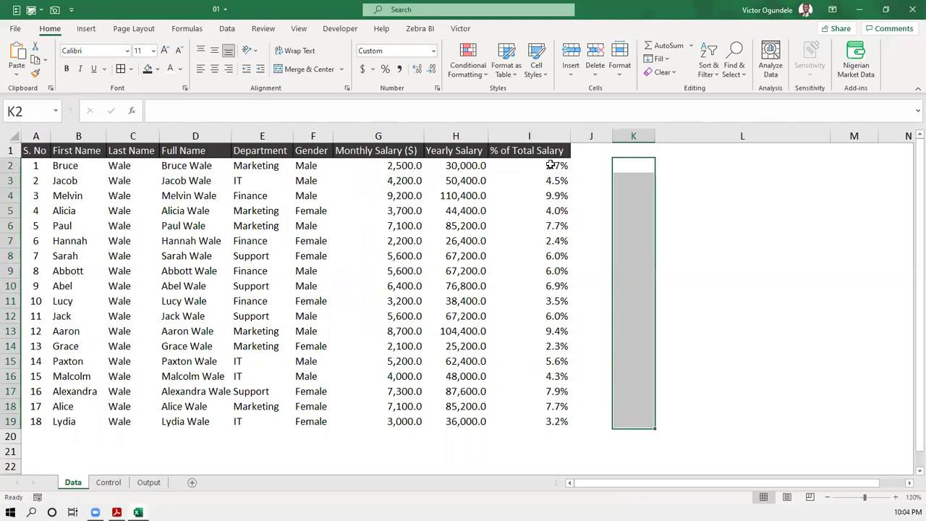
left_click(149, 451)
left_click(148, 482)
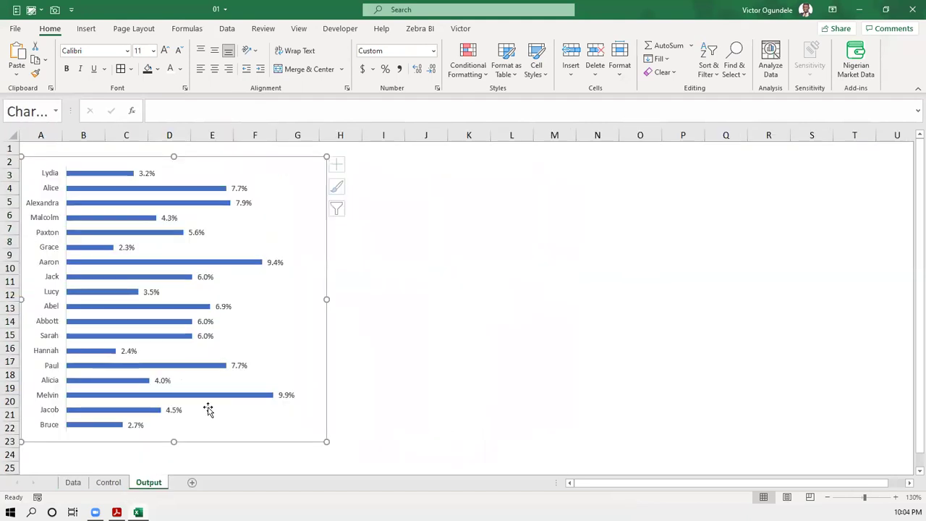
- Enter 'Total Salary' in I2, widen column I to fit it, then clear I2
left_click(426, 166)
left_click(380, 168)
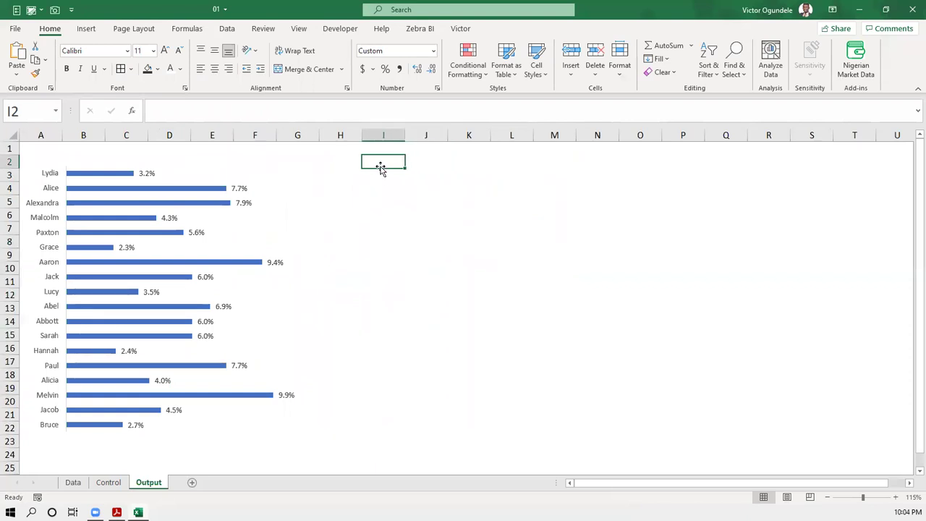
type("Tot")
type("Sla")
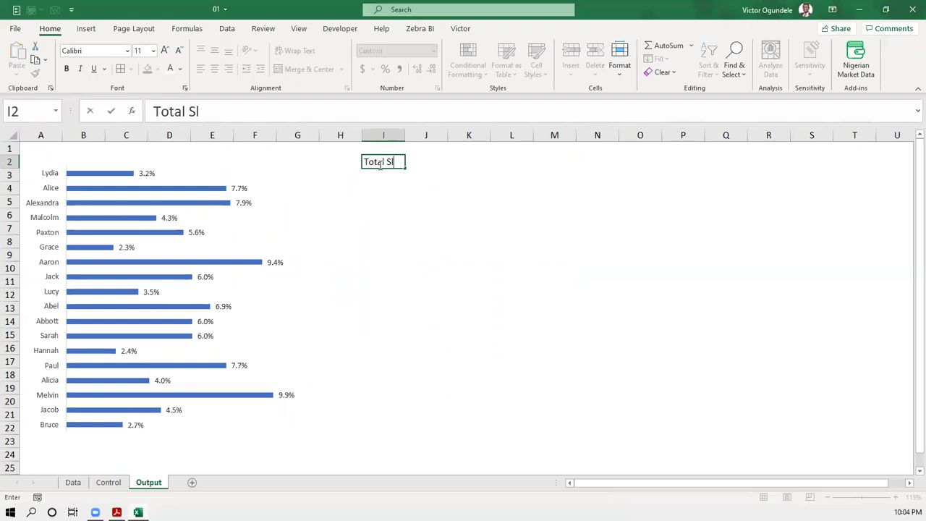
key("BackSpace")
key("BackSpace")
type("alary")
key("ctrl+Return")
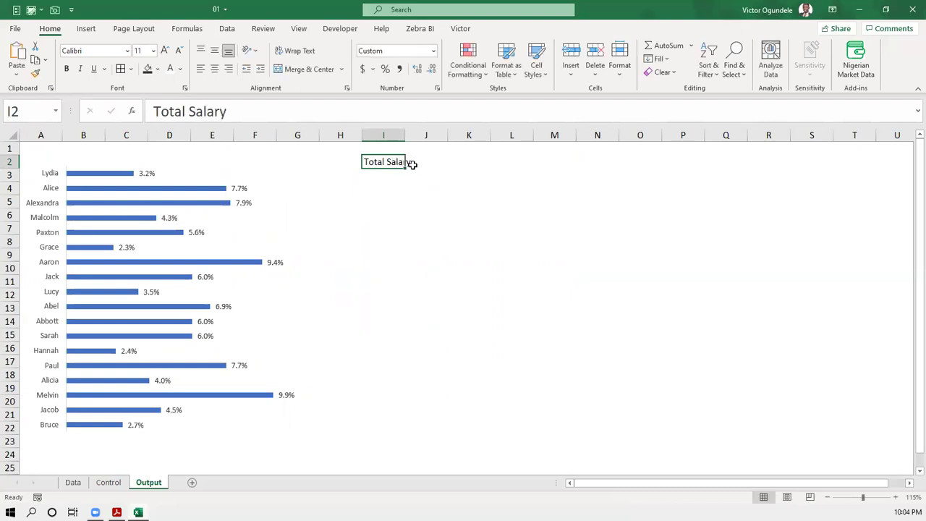
left_click_drag(404, 136, 414, 135)
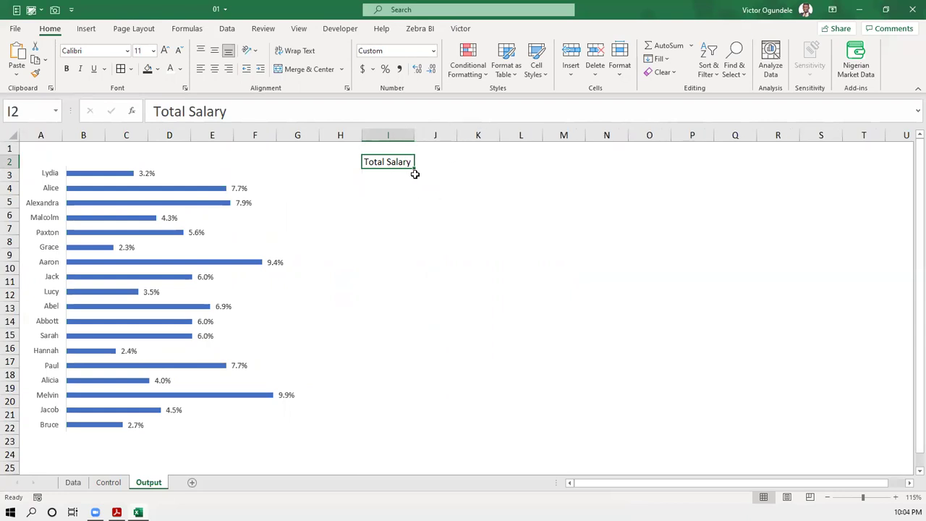
key("Delete")
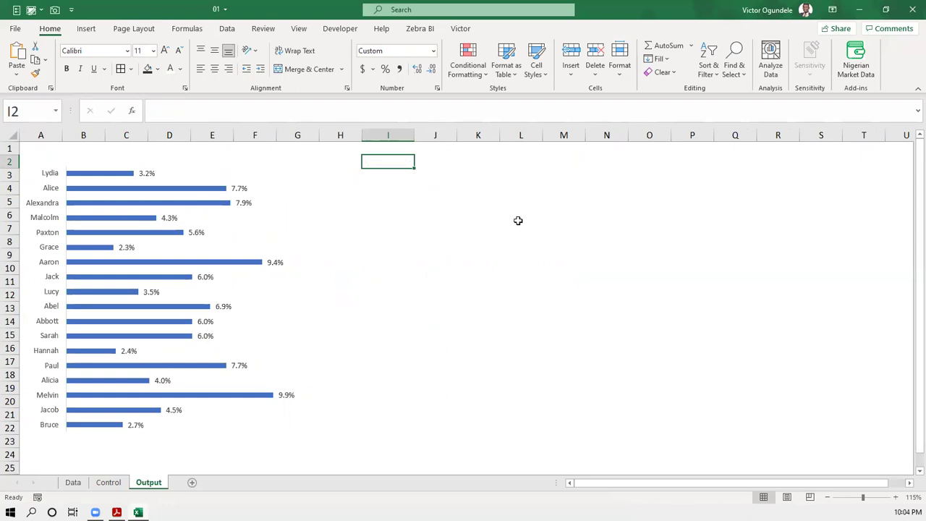
- Insert a text box drawn across cells I2 to J2
left_click(89, 32)
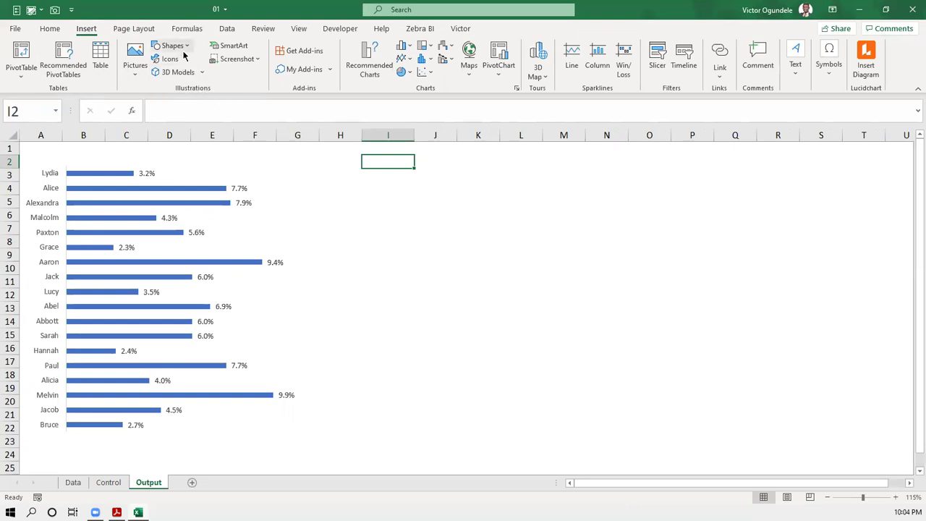
left_click(186, 49)
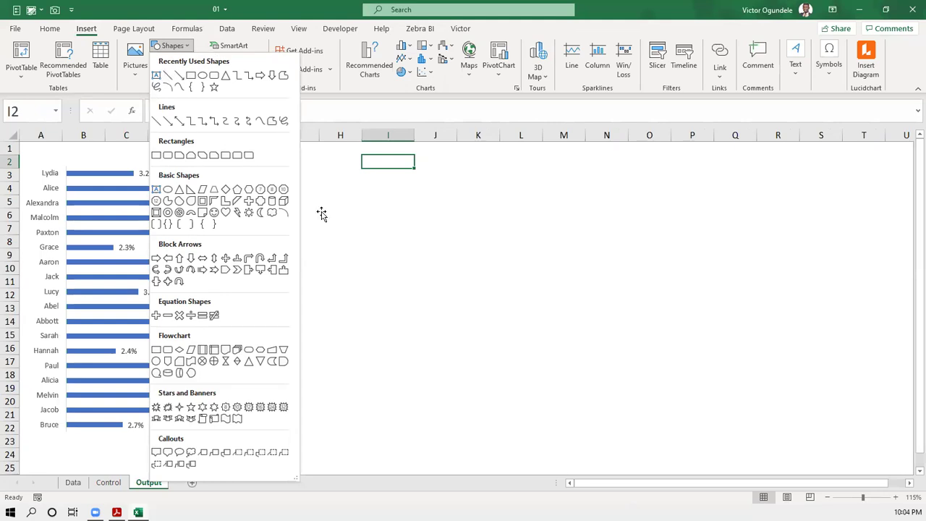
left_click(393, 221)
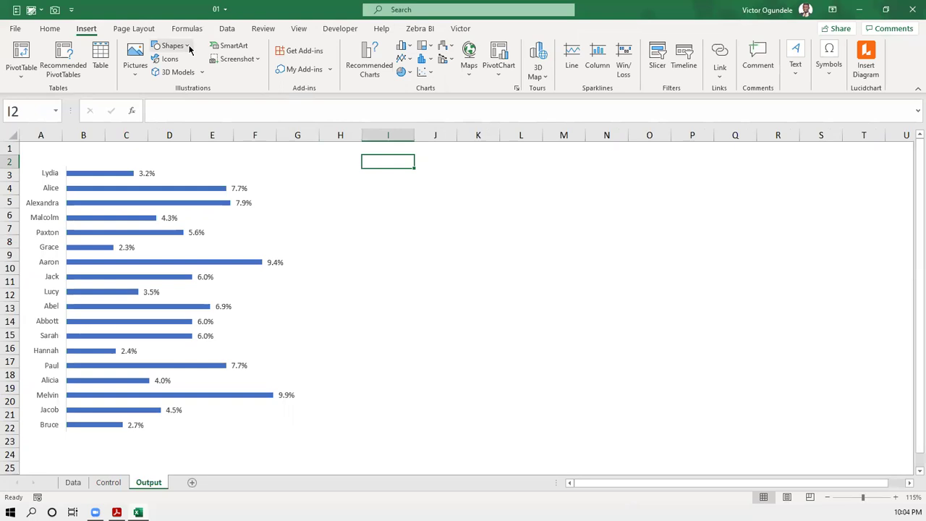
left_click(189, 46)
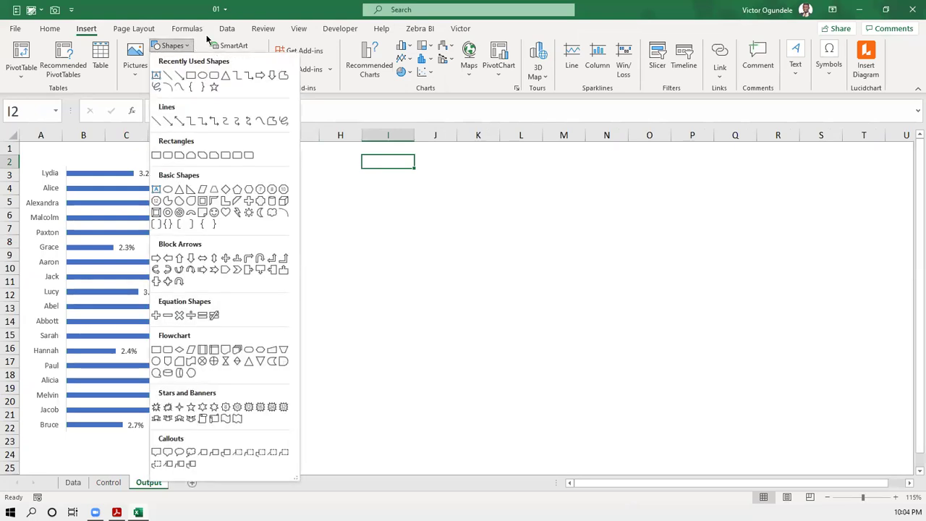
left_click(189, 46)
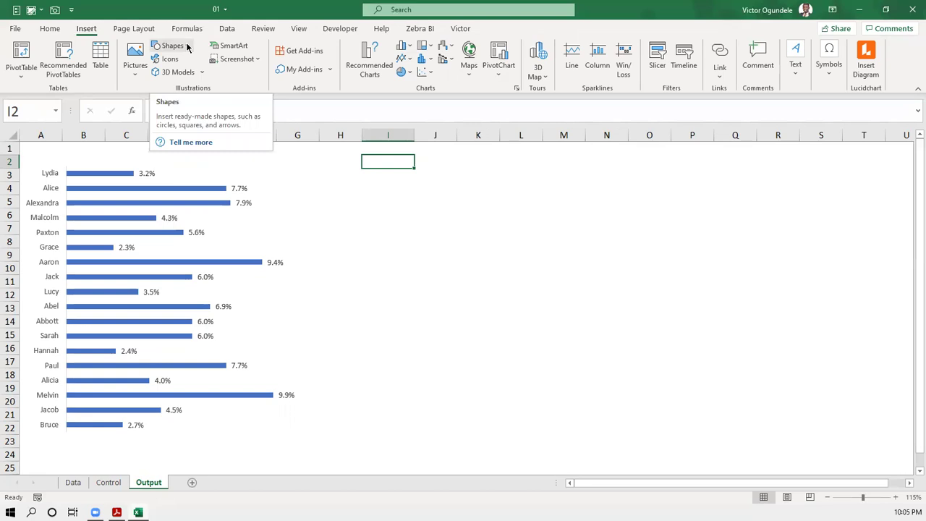
left_click(187, 47)
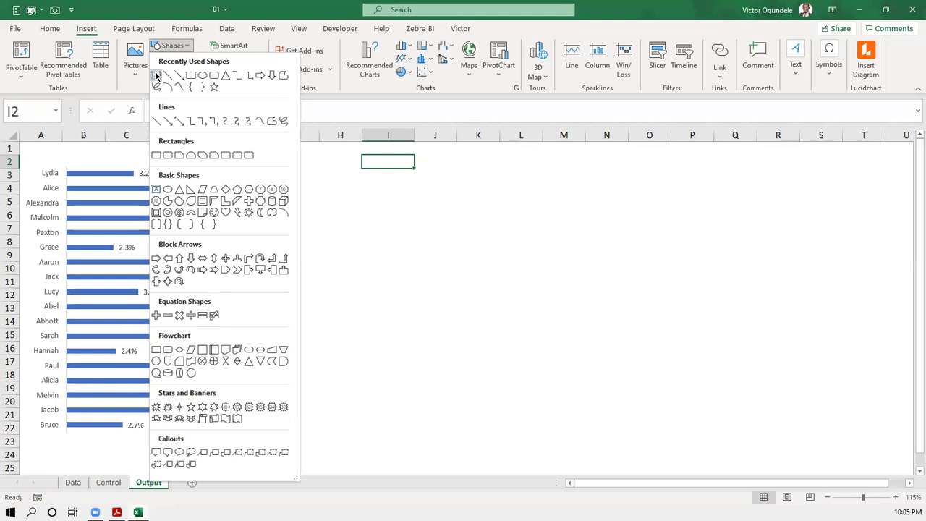
left_click(156, 76)
left_click_drag(356, 156, 445, 171)
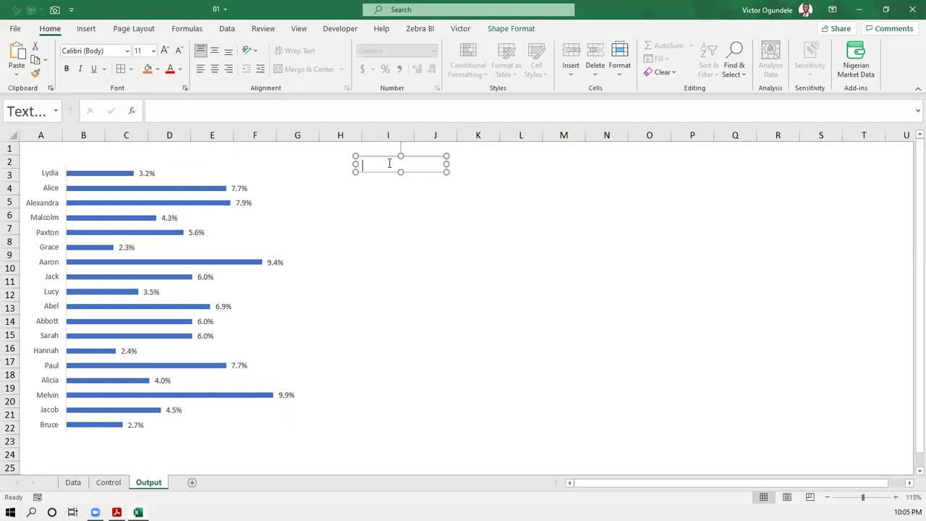
- Type 'Total Salary' into the text box and centre the text
type("Total Salaru")
key("BackSpace")
type("y")
left_click(214, 69)
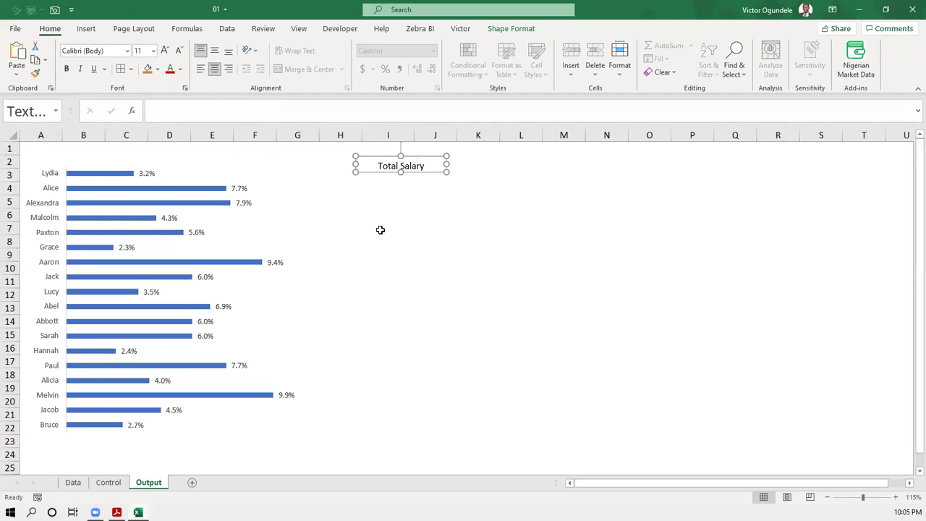
left_click(383, 186)
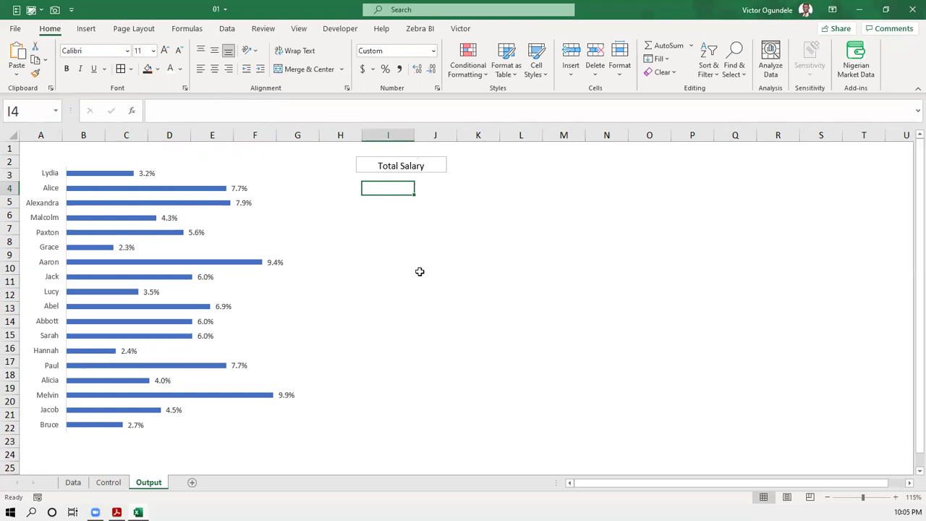
- Remove the Total Salary text box's outline and set its fill to No Fill
left_click(426, 174)
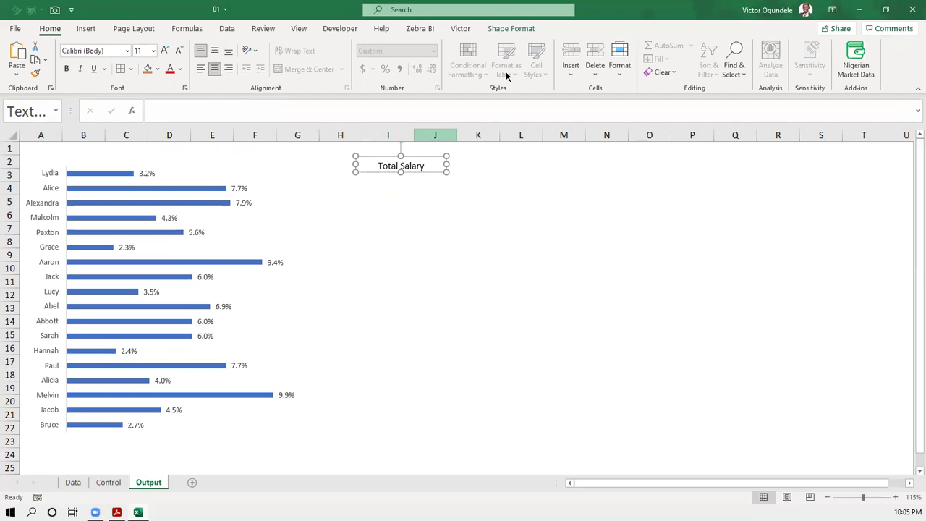
left_click(510, 28)
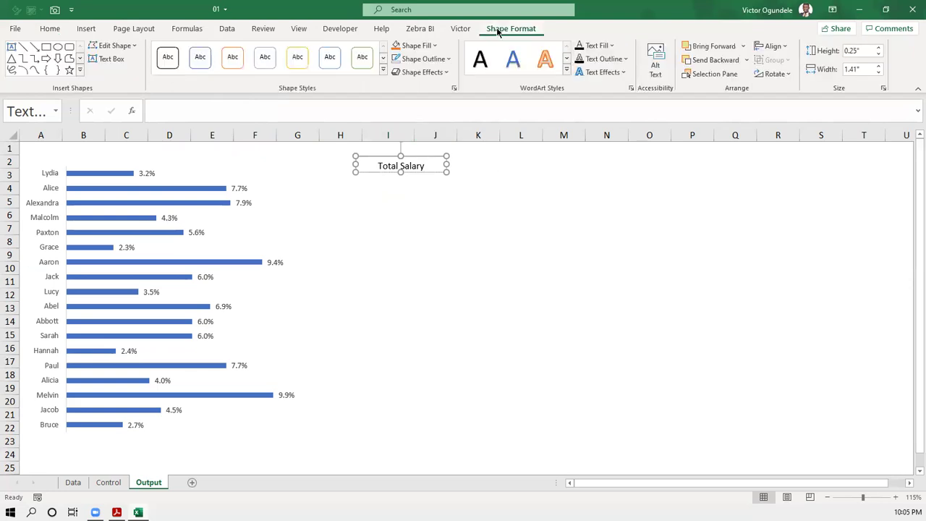
left_click(444, 63)
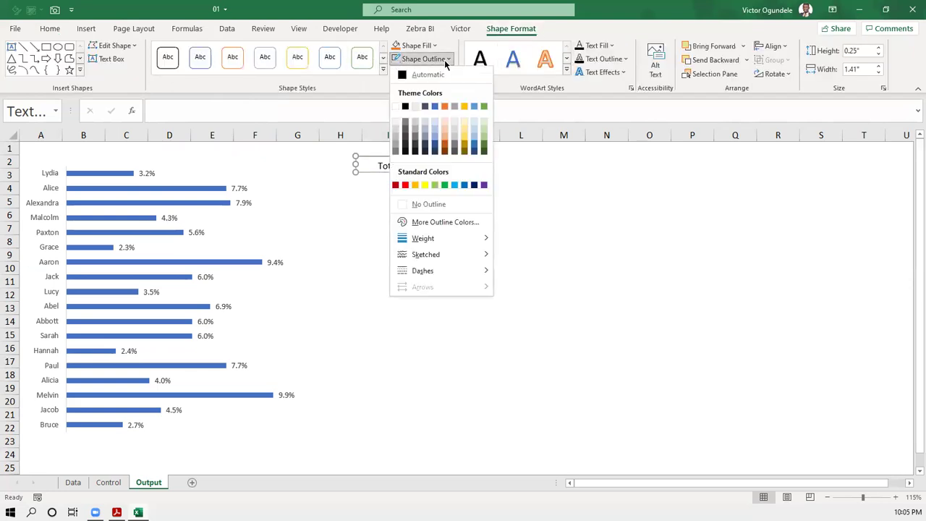
left_click(436, 203)
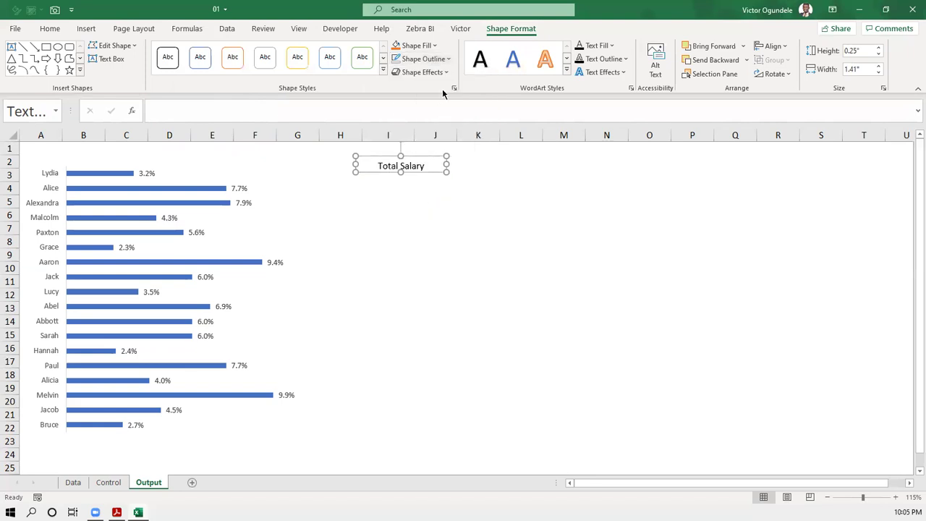
left_click(434, 45)
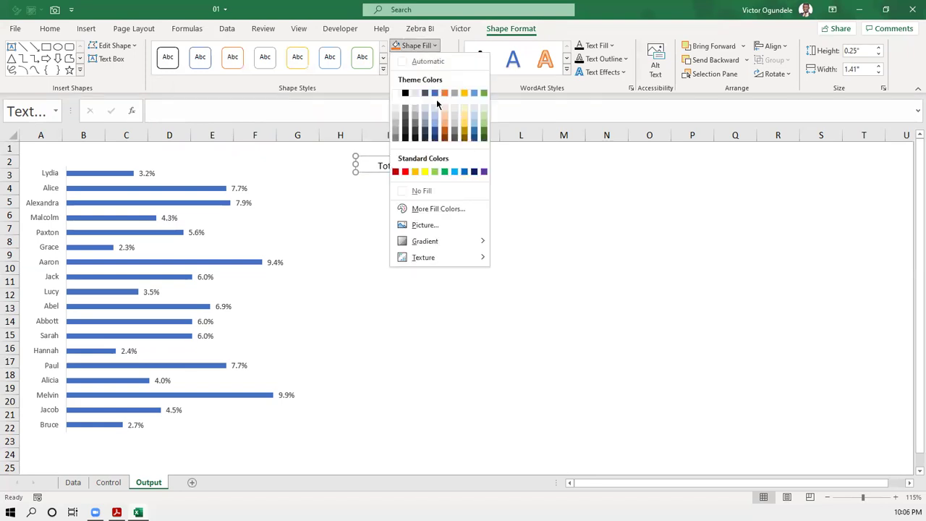
left_click(434, 192)
left_click(417, 216)
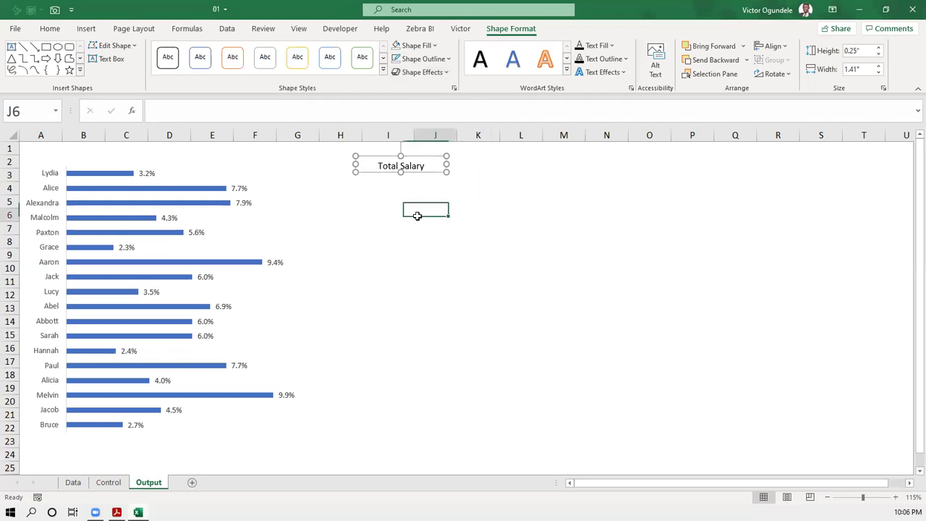
left_click(404, 170)
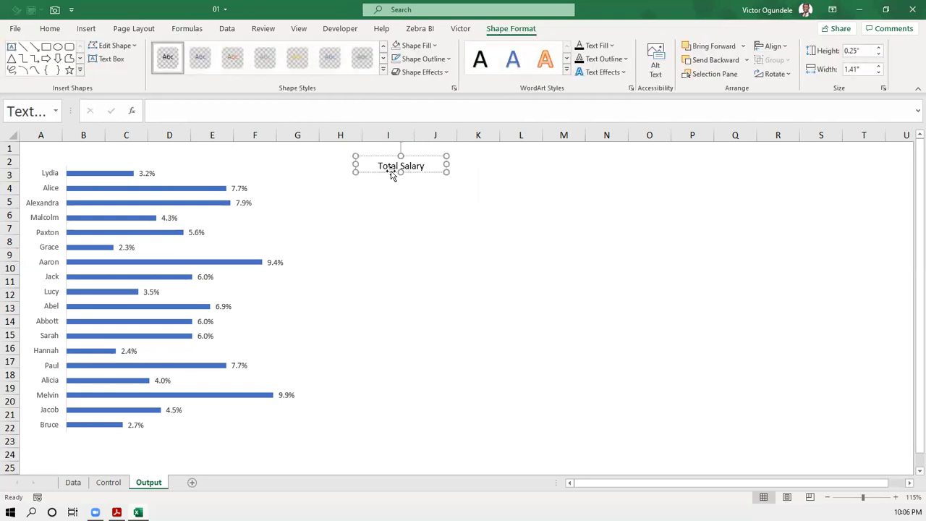
left_click(391, 173)
left_click(425, 201)
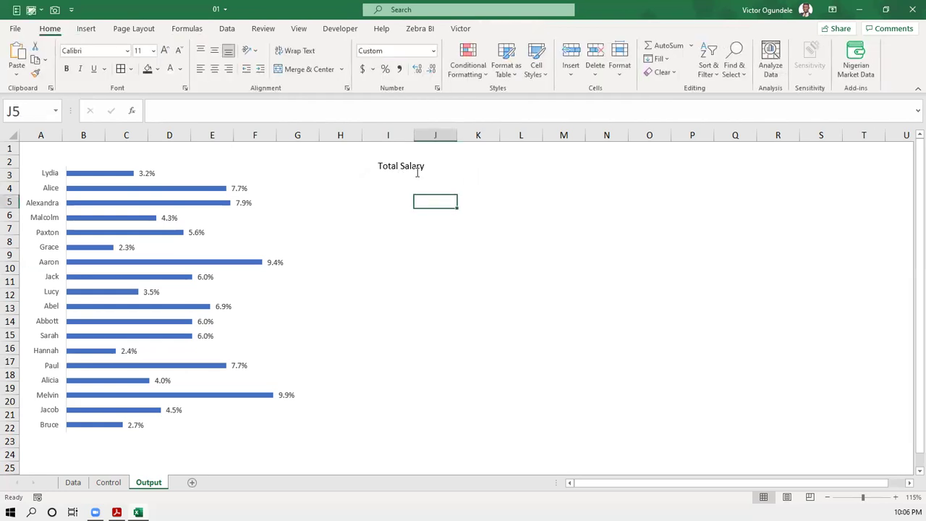
- Apply No Outline and No Fill to the Total Salary text box
left_click(416, 172)
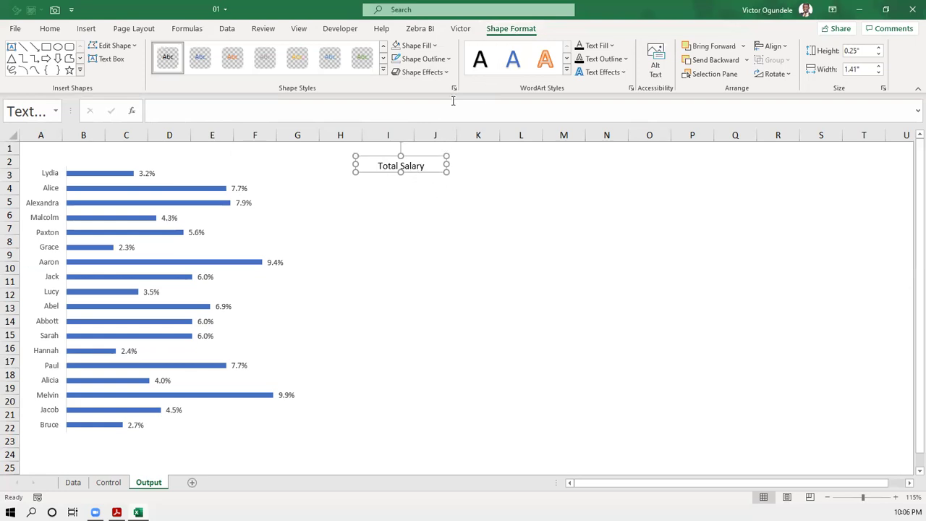
left_click(447, 60)
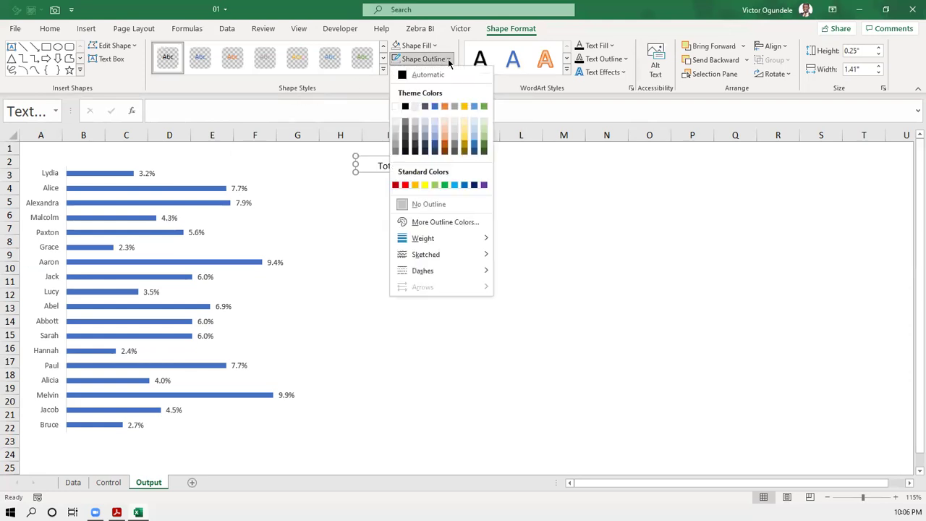
left_click(427, 205)
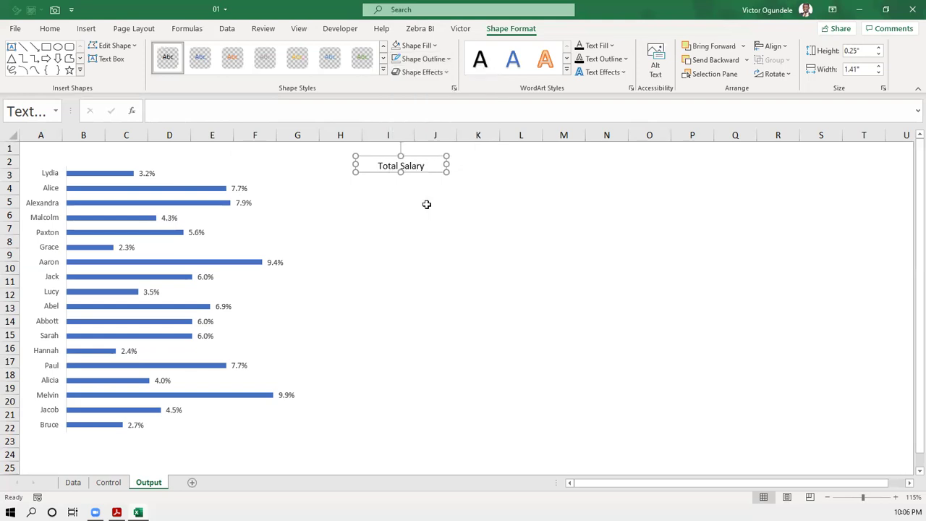
left_click(434, 47)
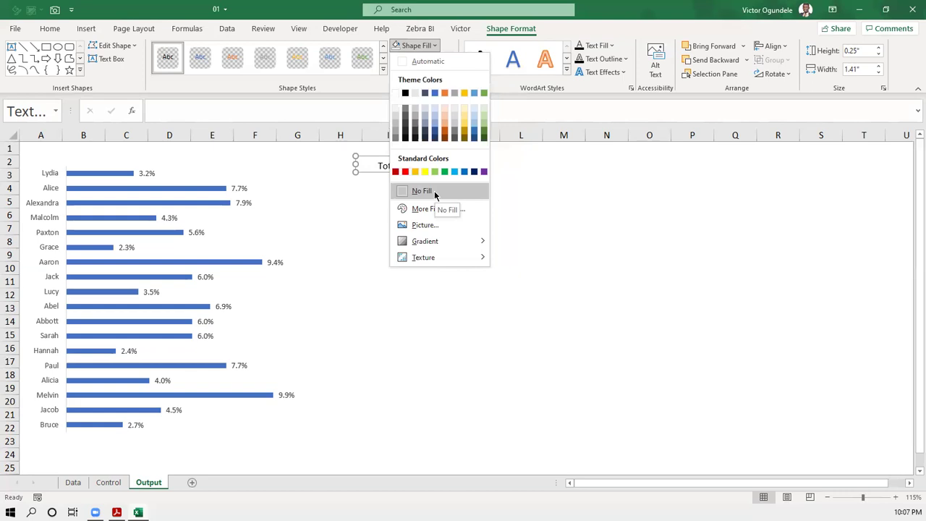
left_click(434, 190)
left_click(407, 188)
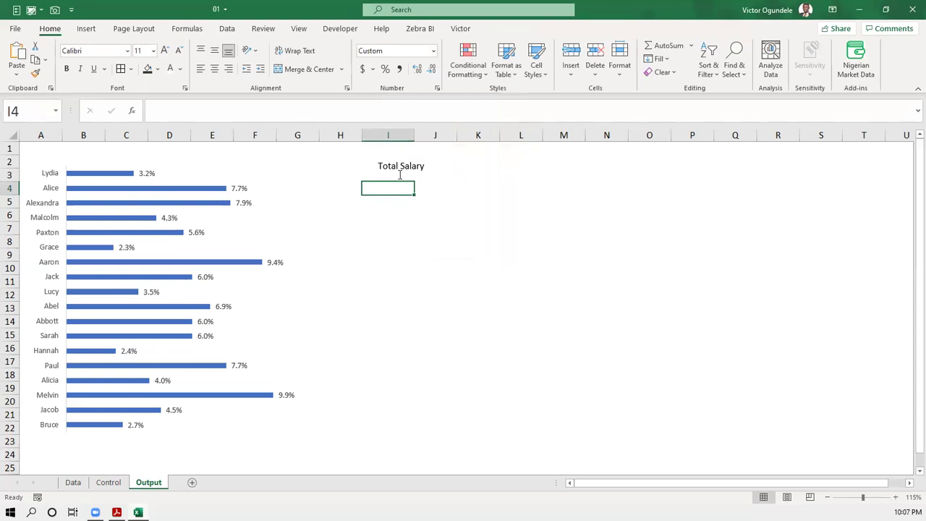
- Move the Total Salary label slightly down-left to sit just above cell I4
left_click(399, 175)
left_click_drag(393, 175, 381, 180)
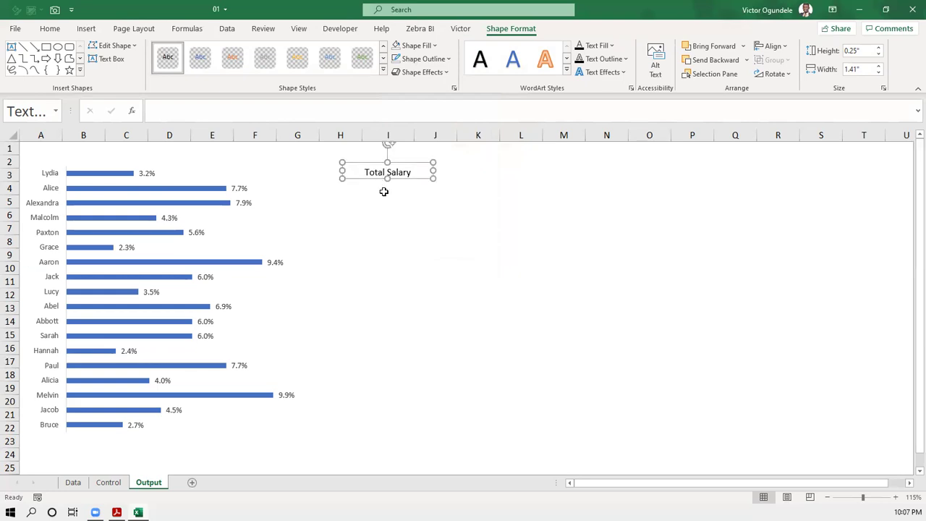
left_click(384, 190)
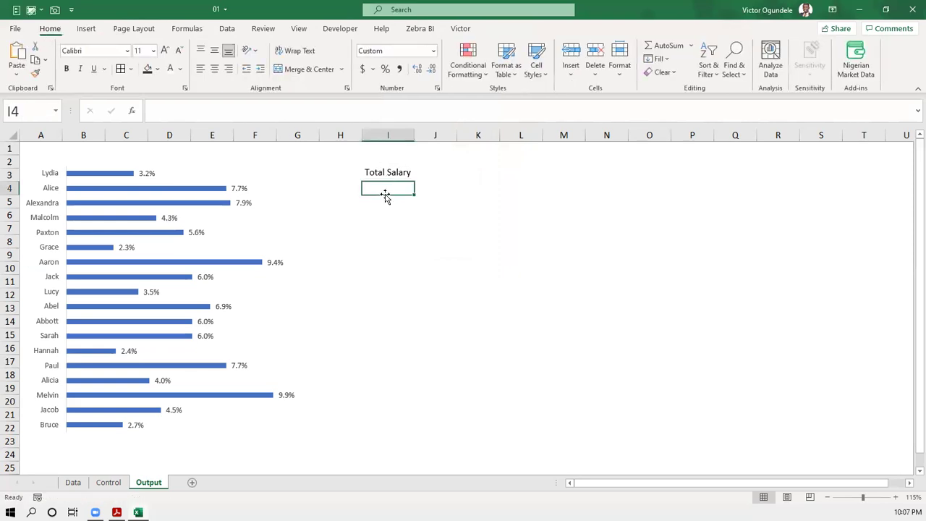
left_click(86, 28)
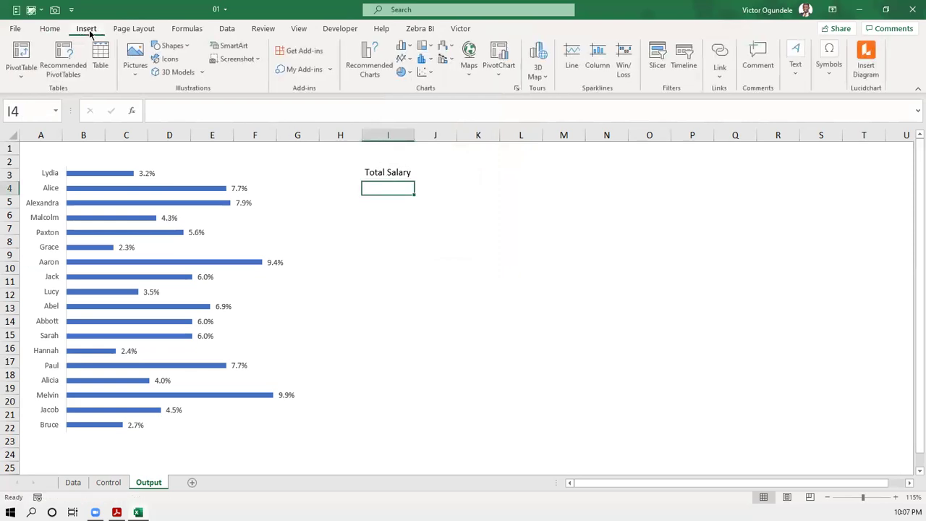
- Draw a rectangle shape just below the Total Salary label on the Output sheet
left_click(174, 45)
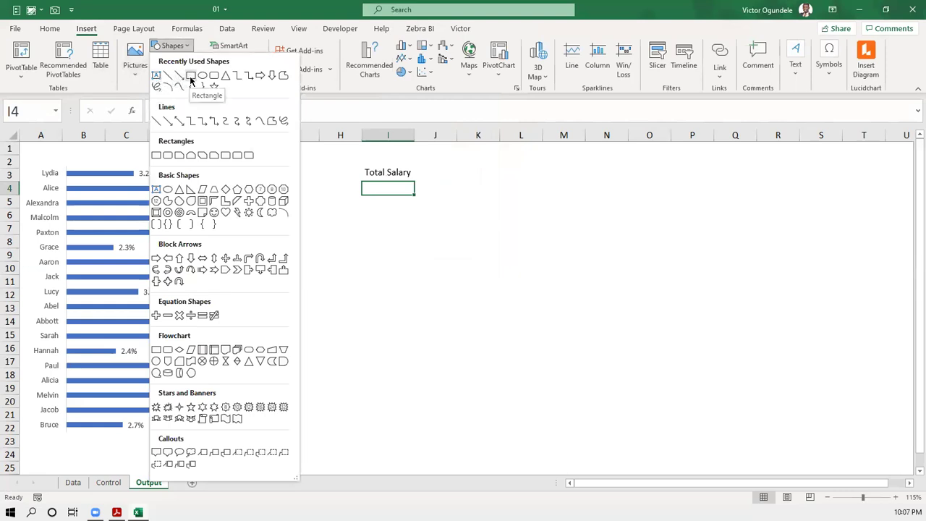
left_click(191, 76)
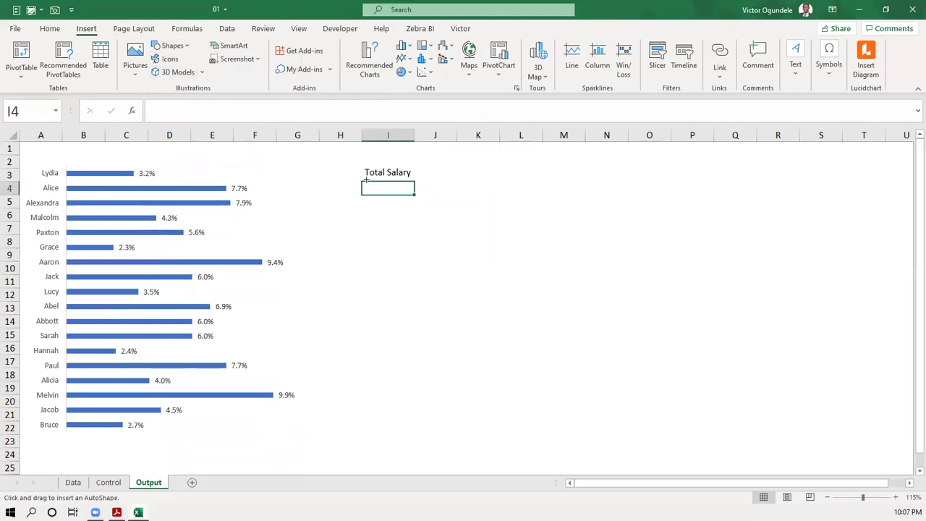
left_click_drag(361, 181, 426, 195)
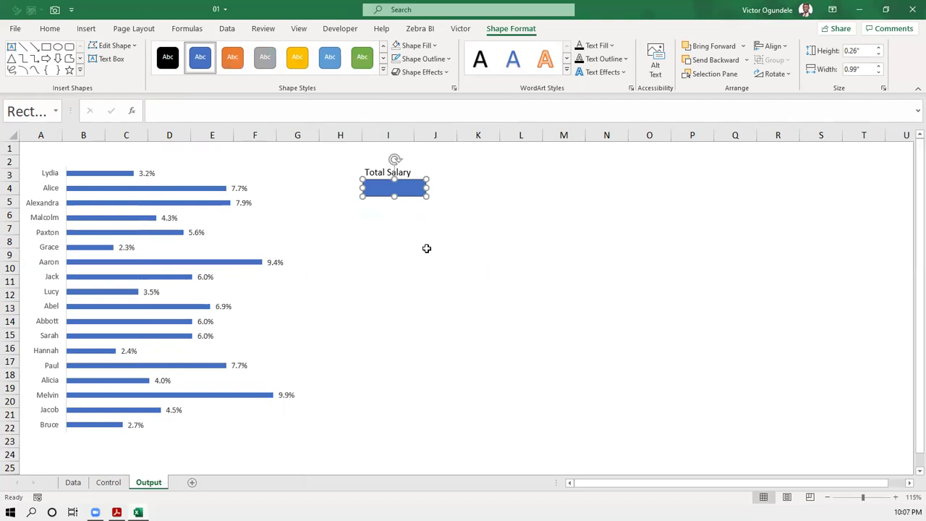
left_click(406, 229)
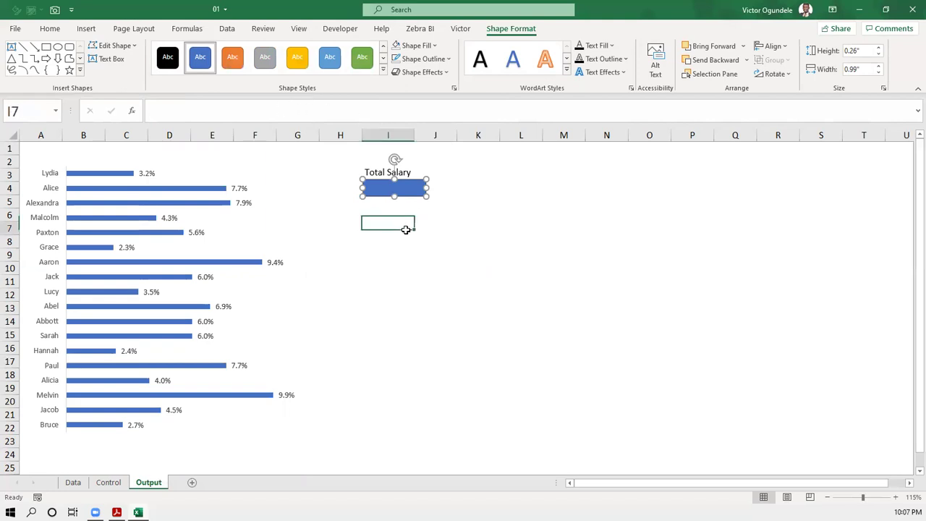
- Check the yearly total in Control!C10, then select the rectangle back on Output
left_click(102, 482)
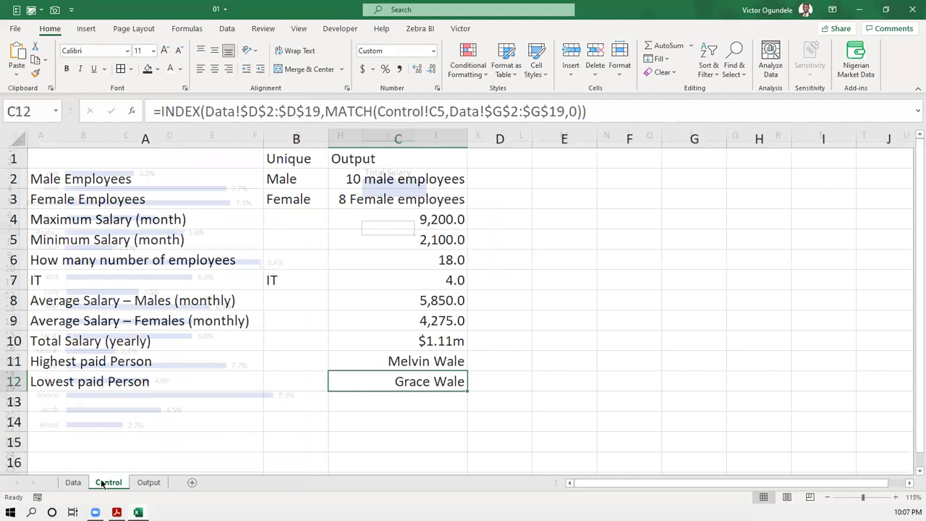
left_click(407, 341)
left_click(152, 483)
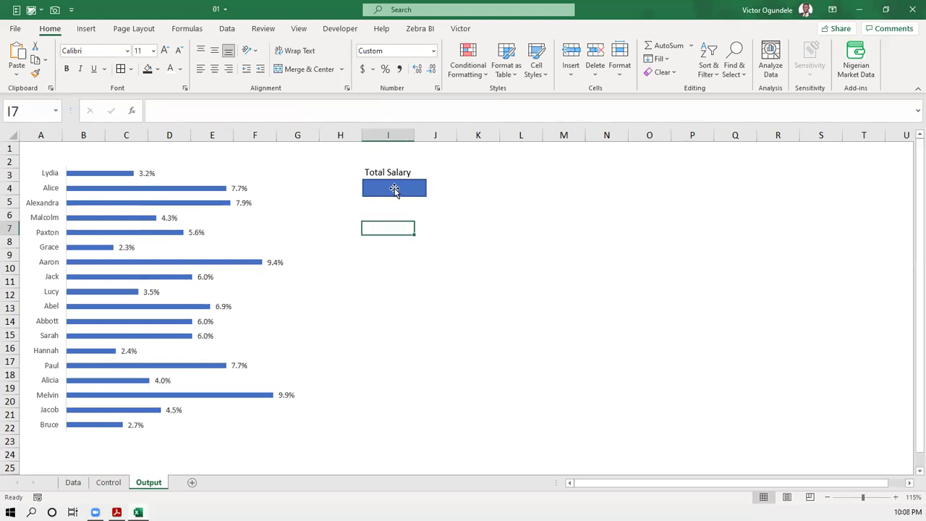
left_click(393, 190)
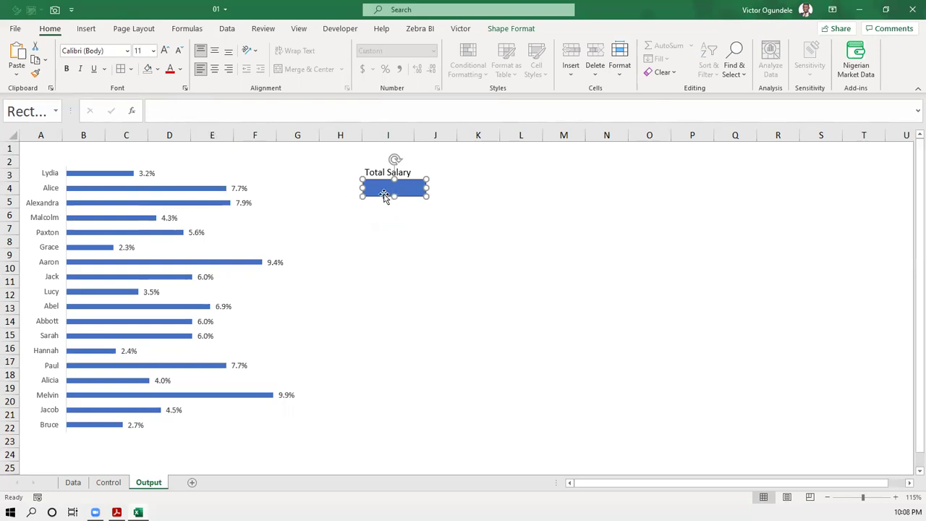
- Link the rectangle to =Control!C10 so it displays $1.11m
left_click(232, 111)
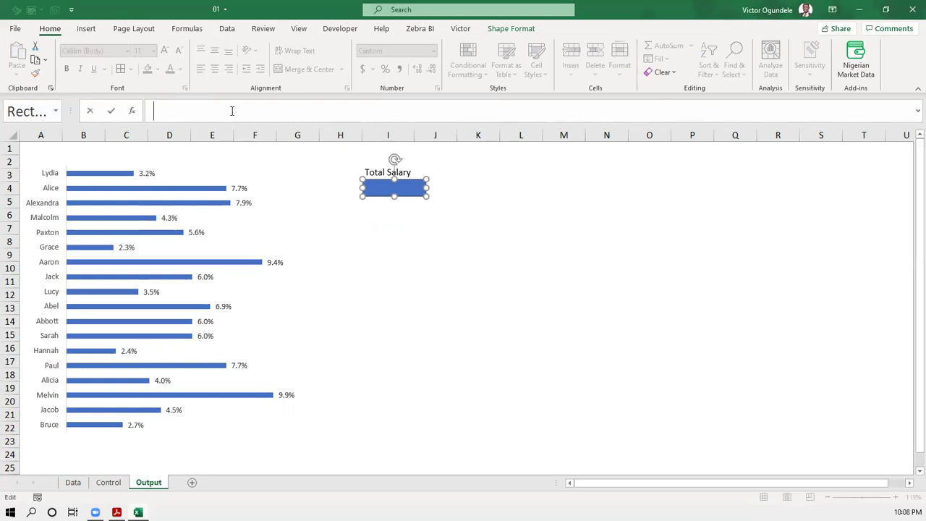
type("=")
left_click(110, 481)
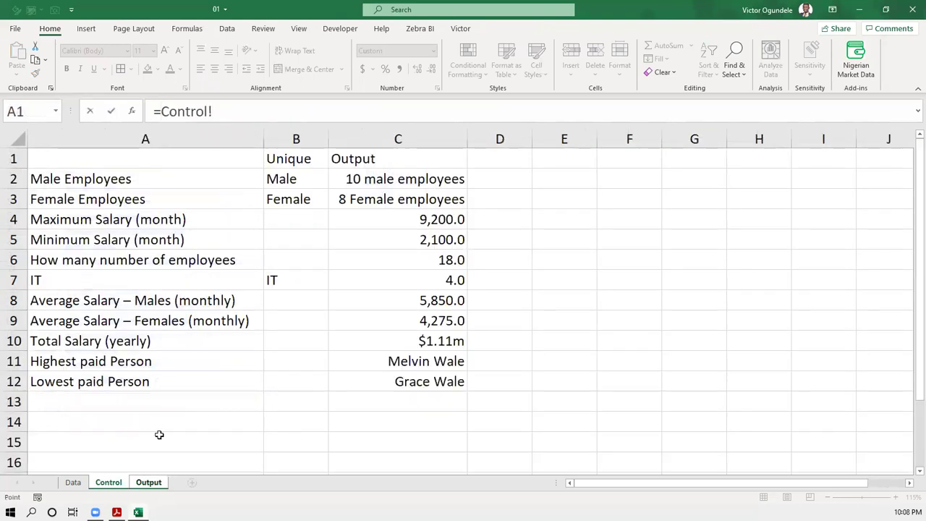
left_click(430, 339)
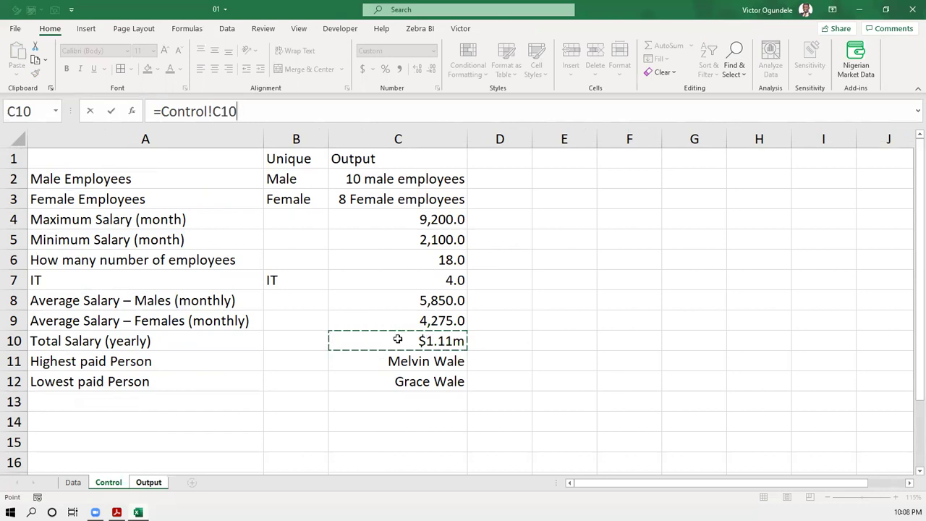
key("Return")
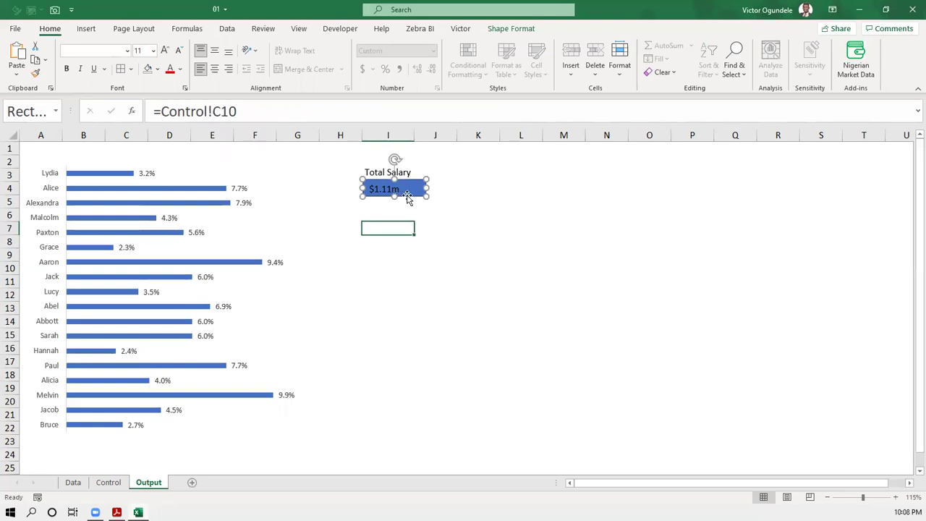
- Centre the $1.11m text, give the rectangle a dark grey fill and white text
left_click(215, 70)
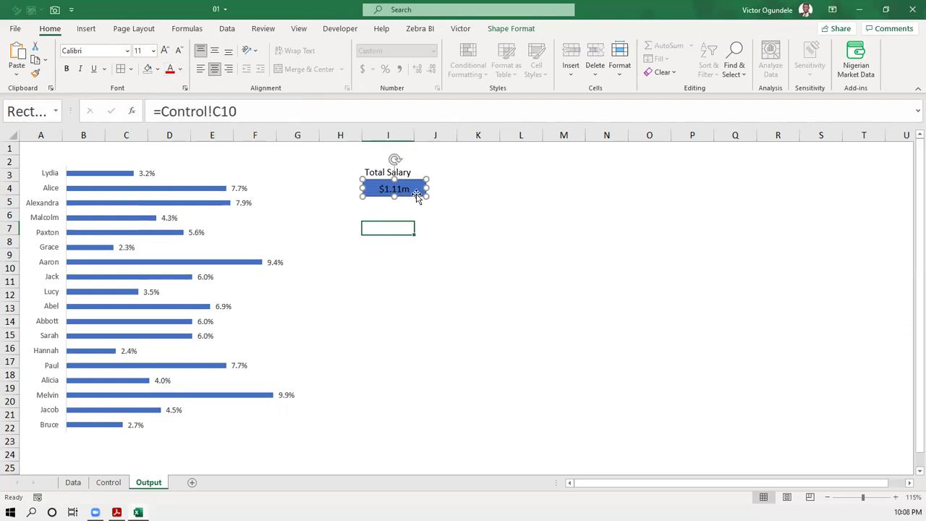
left_click(158, 68)
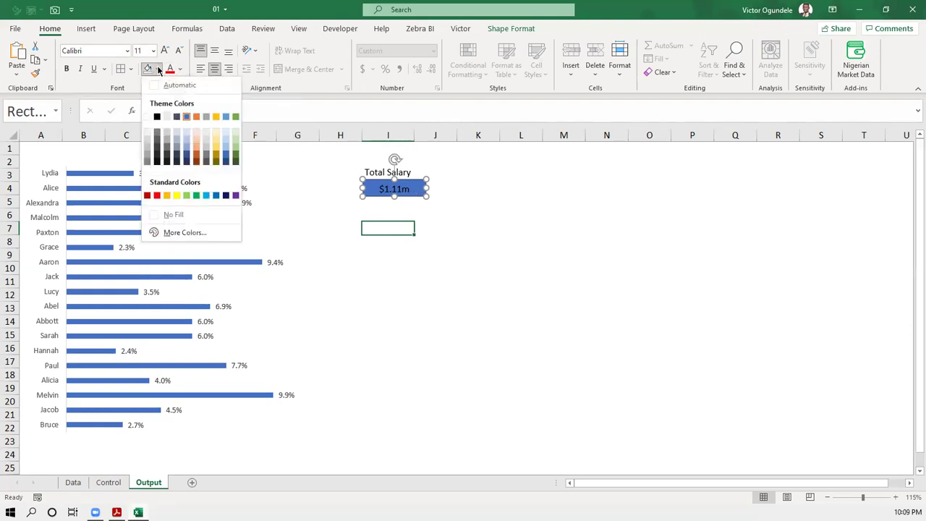
left_click(156, 154)
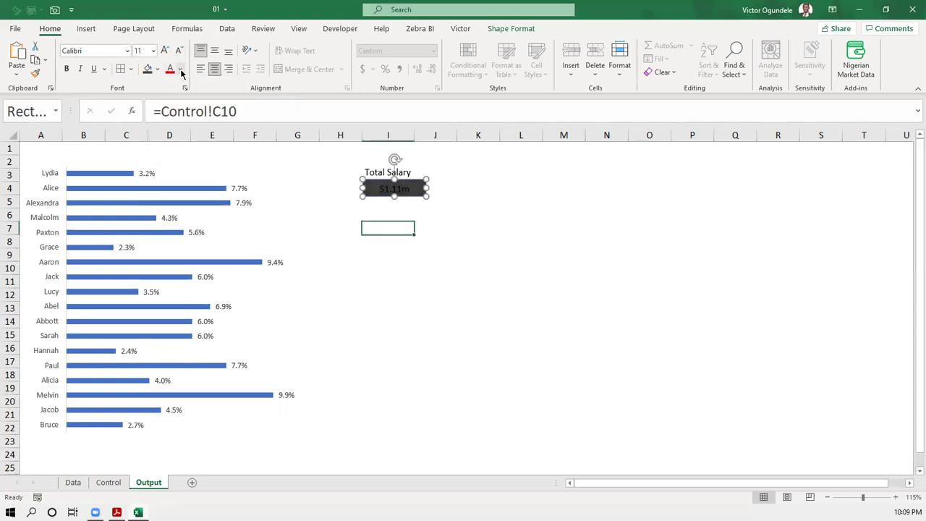
left_click(180, 69)
left_click(169, 117)
- Enlarge the text to 16 point, resize the rectangle and remove its outline
left_click(166, 50)
left_click(166, 50)
left_click(166, 50)
left_click_drag(426, 197, 410, 201)
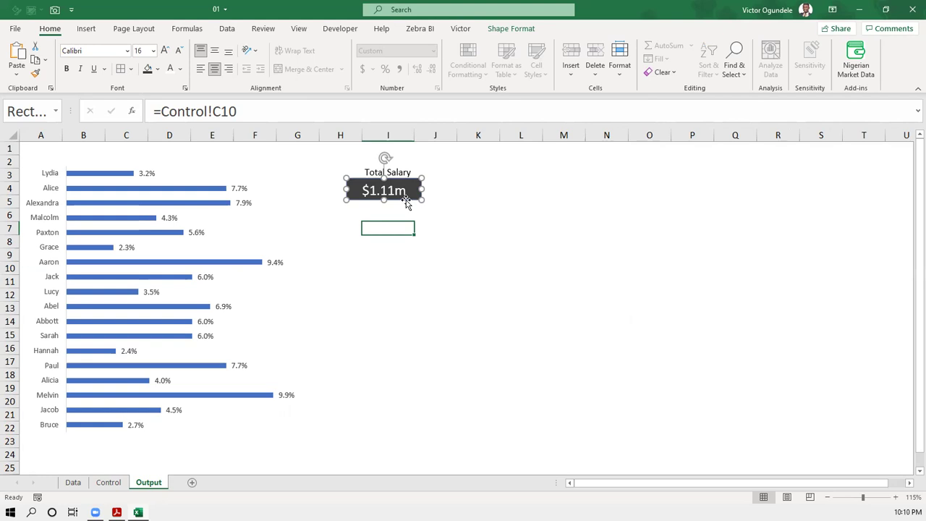
left_click(508, 29)
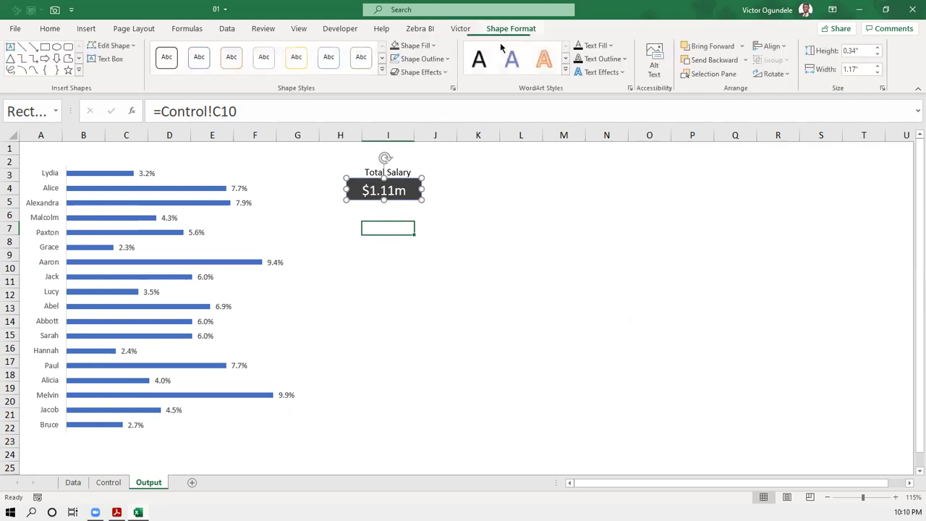
left_click(427, 61)
left_click(424, 206)
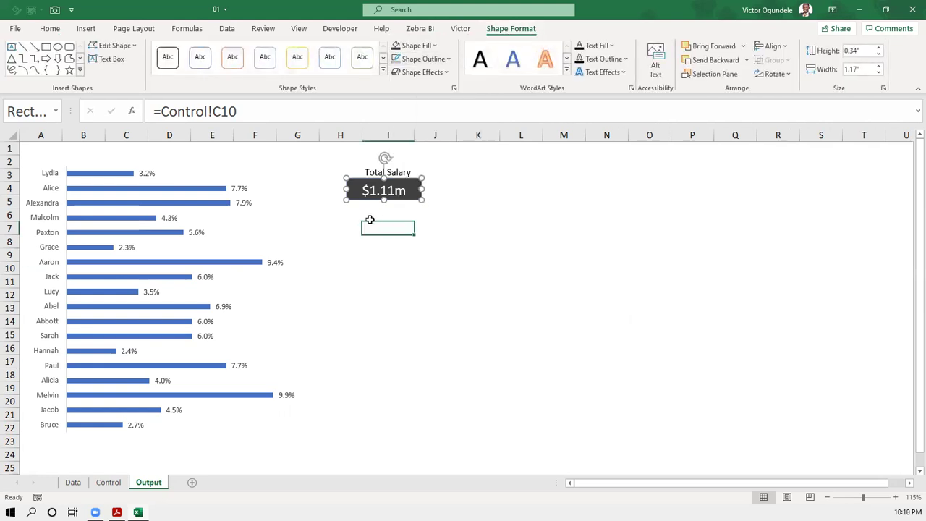
left_click(371, 221)
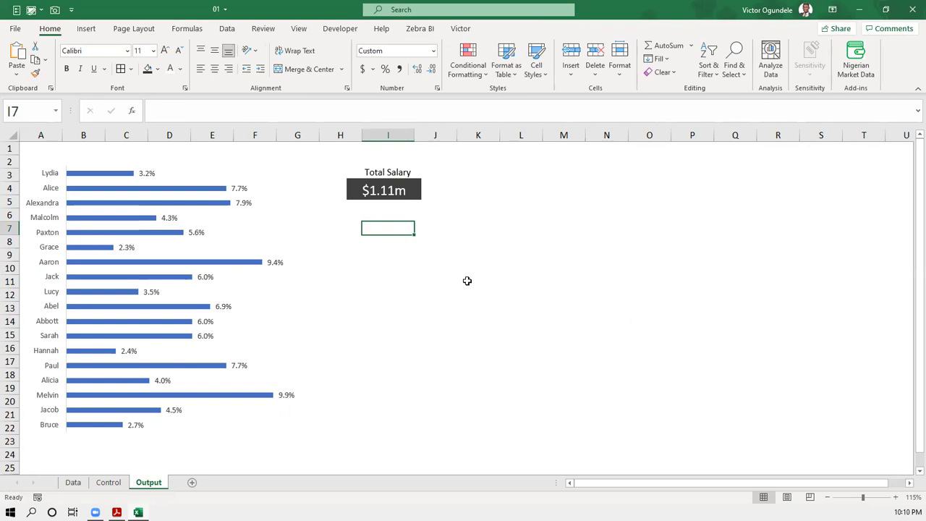
- Glance at the Data sheet, return to Output and save the workbook with Ctrl+S
left_click(73, 482)
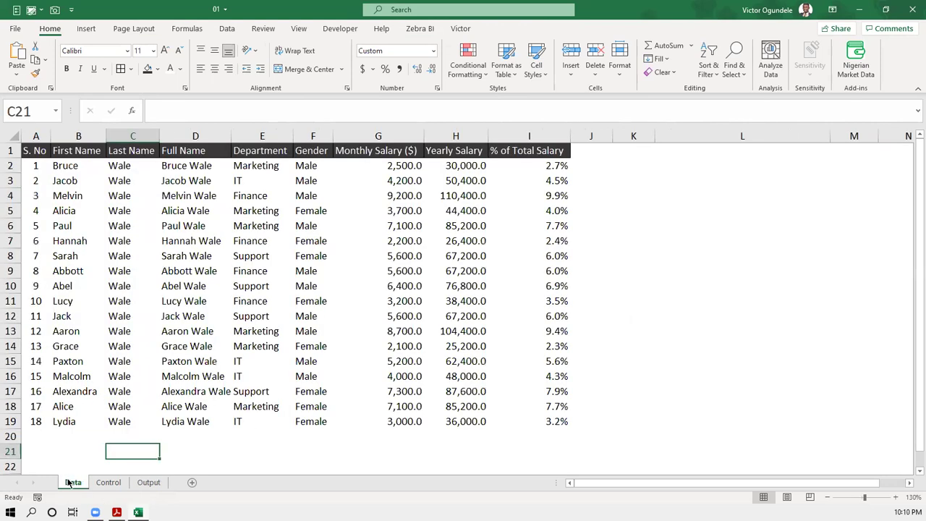
left_click(148, 483)
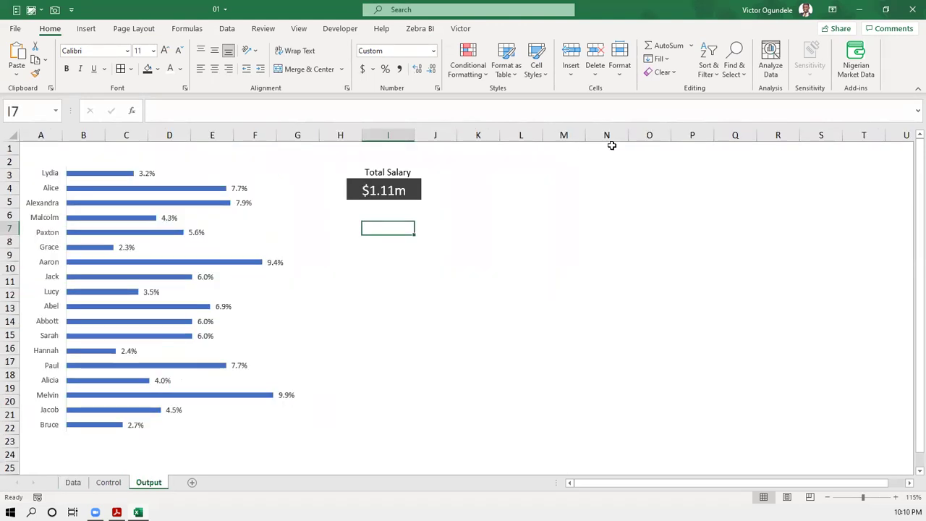
left_click(481, 241)
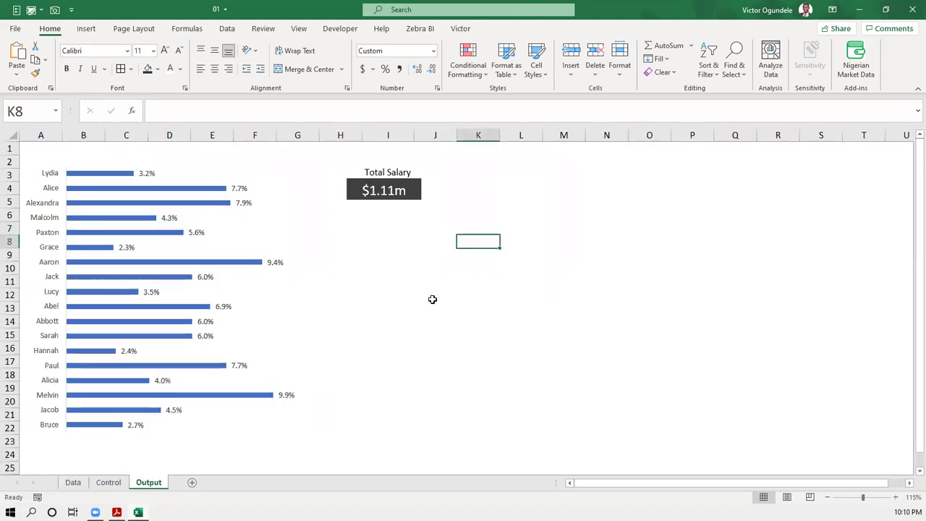
left_click(377, 229)
key("ctrl+s")
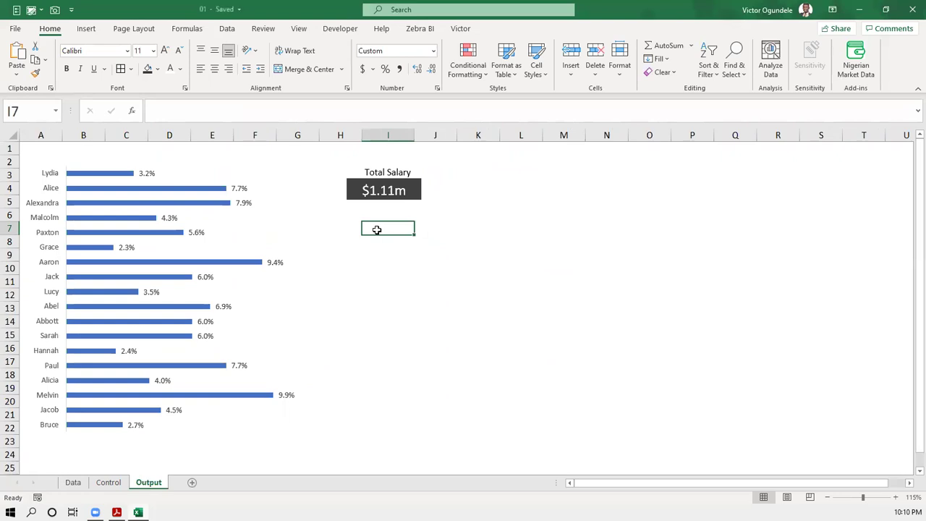
- Review the Control and Data sheets, ending back on the Output sheet
key("ctrl+Page_Up")
key("ctrl+Page_Up")
key("ctrl+Page_Down")
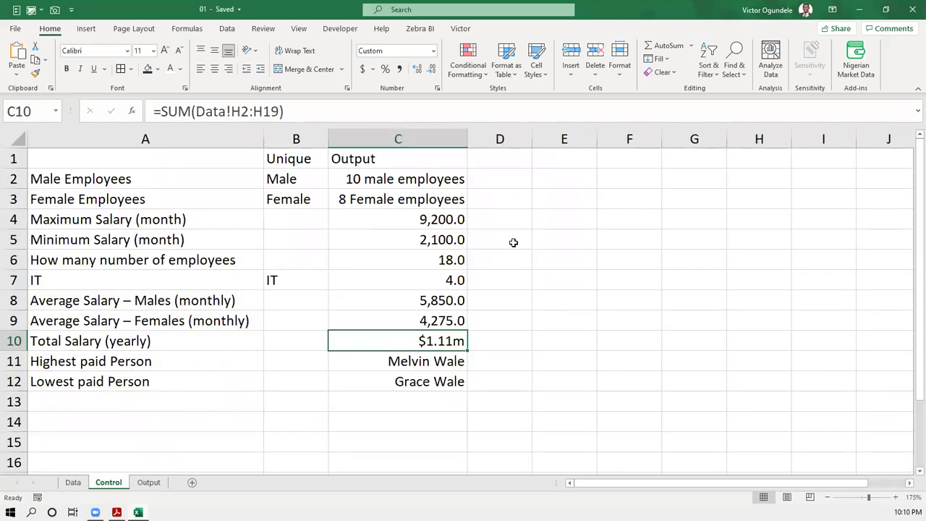
left_click(562, 213)
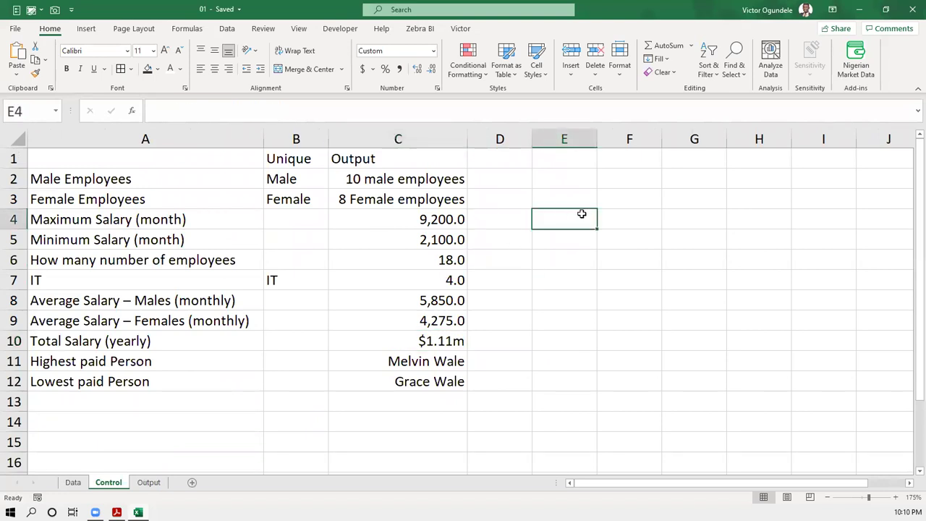
left_click(73, 482)
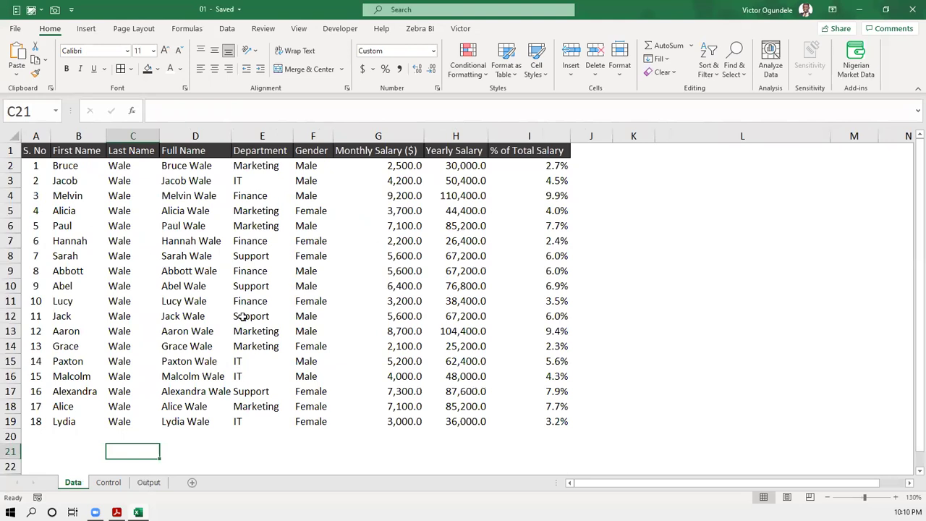
left_click(148, 481)
left_click(484, 259)
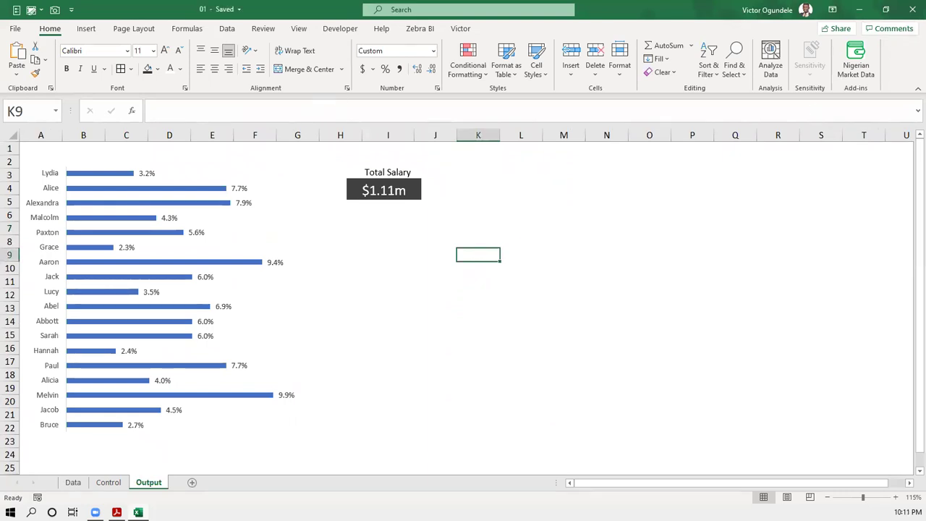
- Open Excel's Options from the File page and close them unchanged
left_click(15, 29)
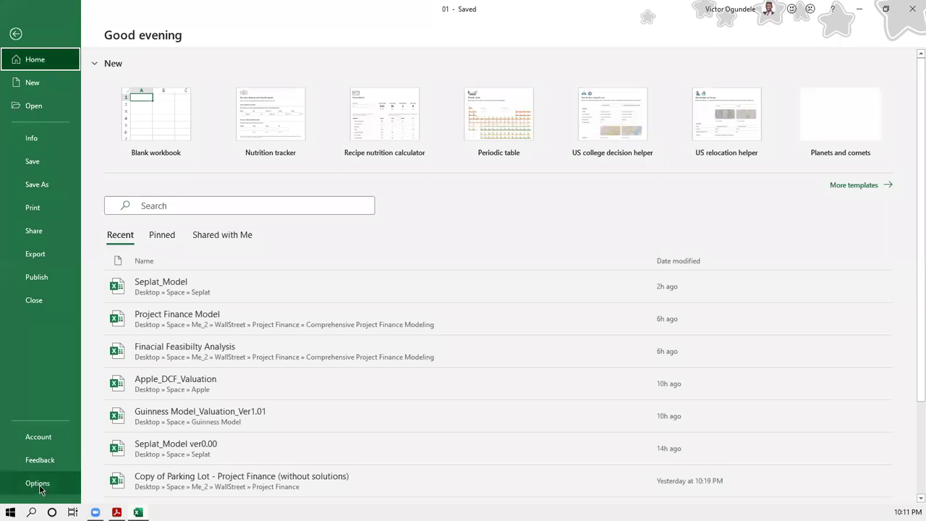
left_click(41, 489)
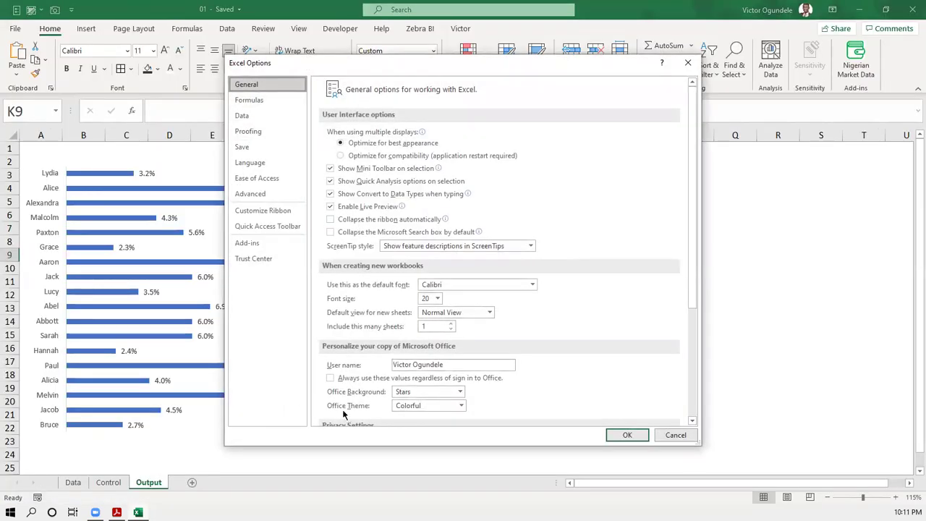
left_click(678, 438)
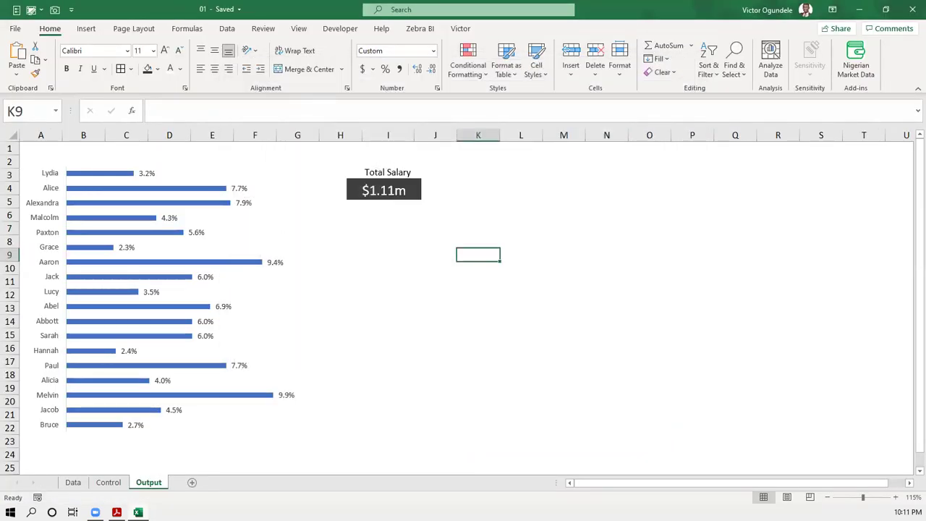
left_click(14, 28)
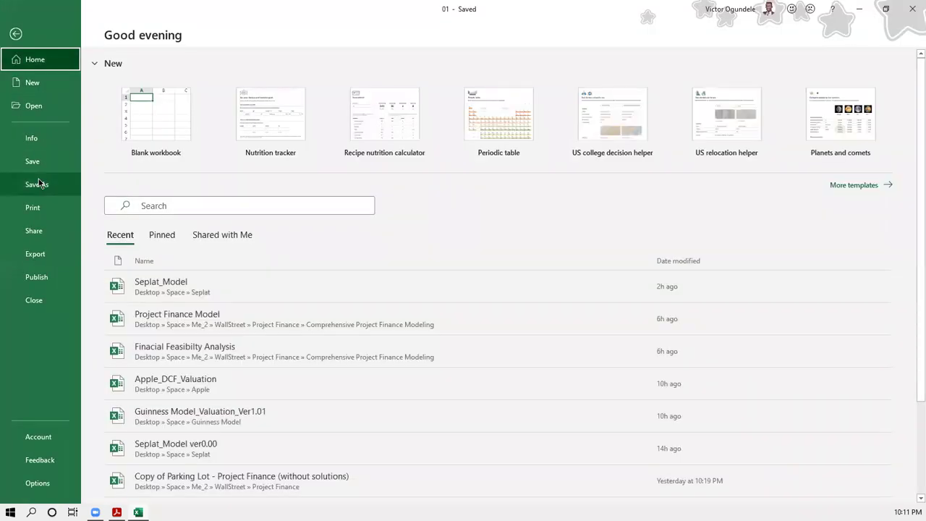
- Start Save As and browse to Desktop > Space > Me_2
left_click(39, 183)
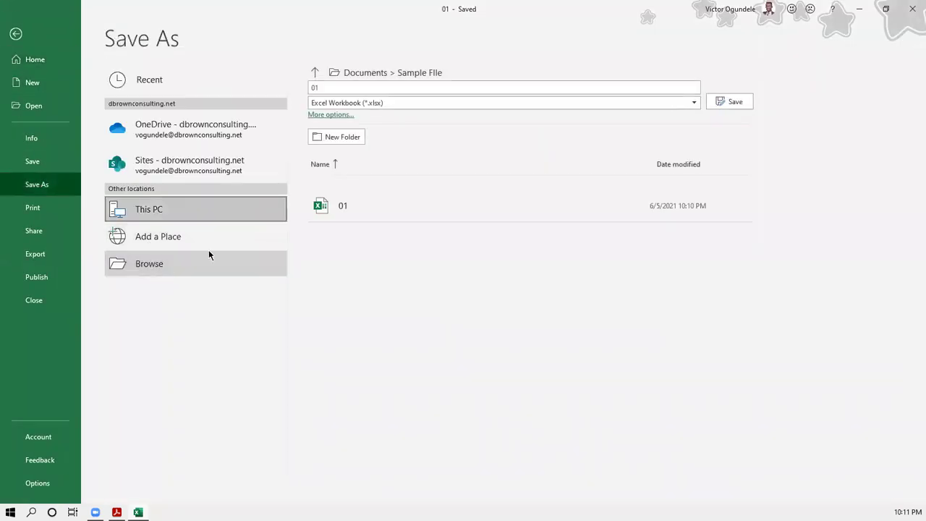
left_click(209, 253)
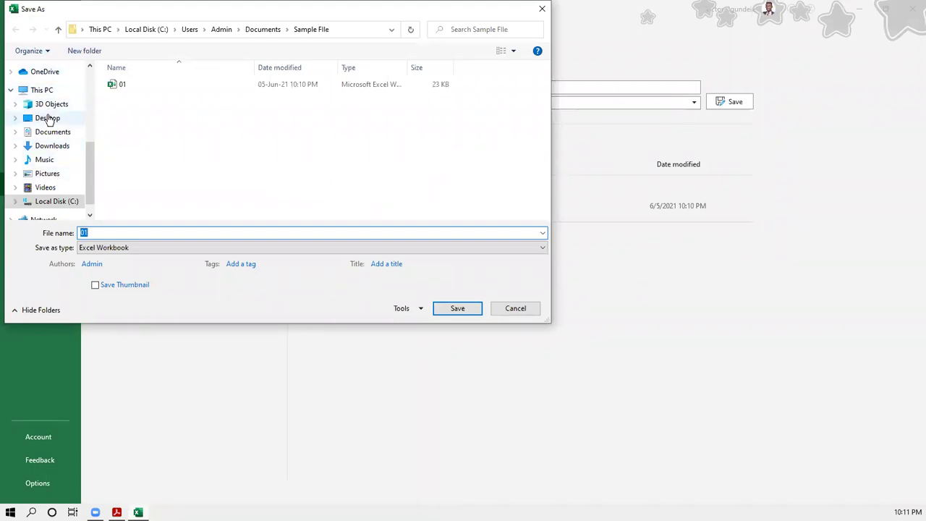
left_click(48, 118)
double_click(148, 84)
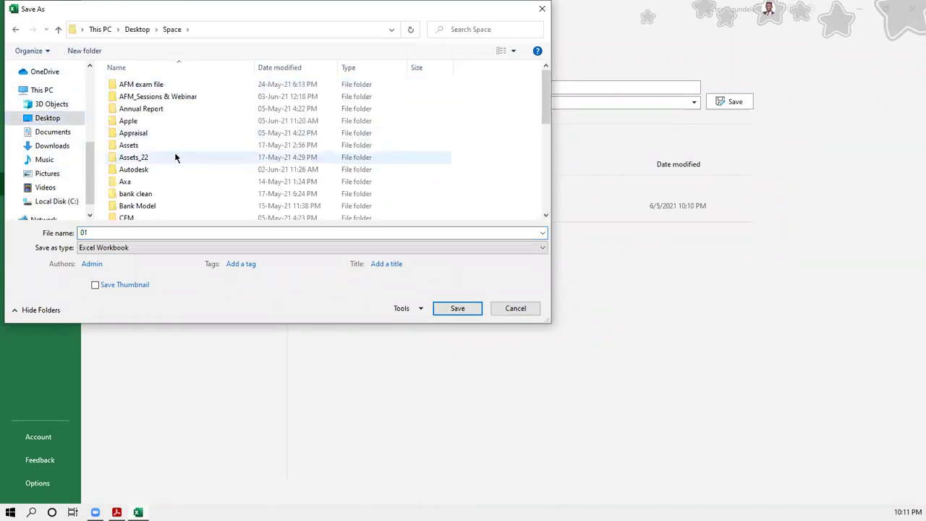
scroll(159, 175, "down", 1)
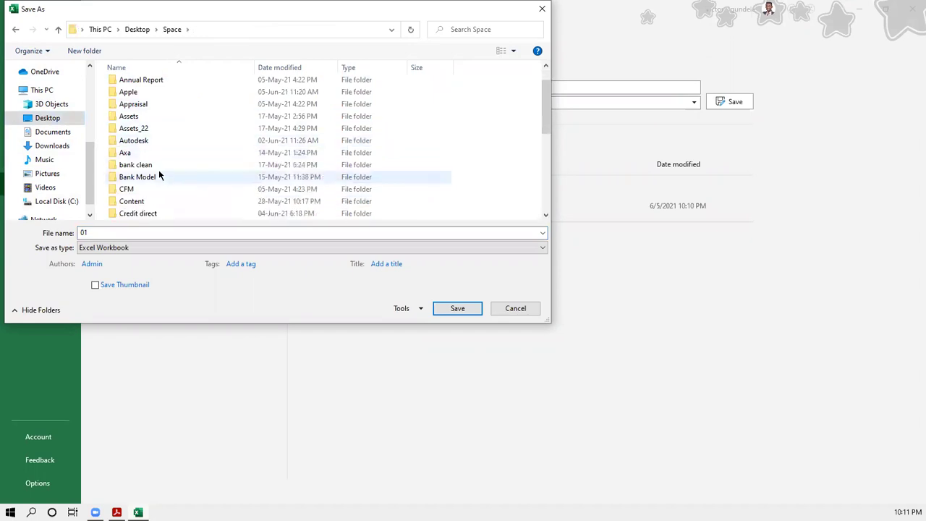
scroll(159, 175, "down", 5)
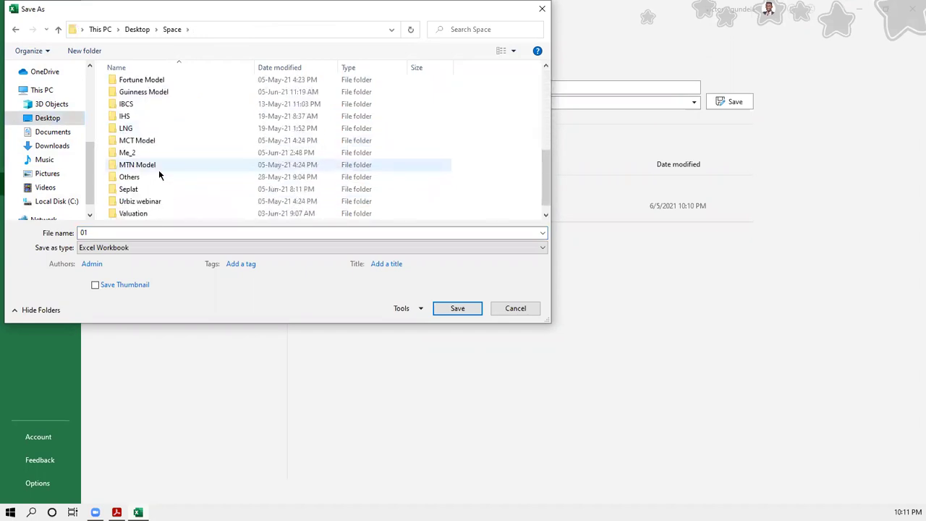
double_click(154, 153)
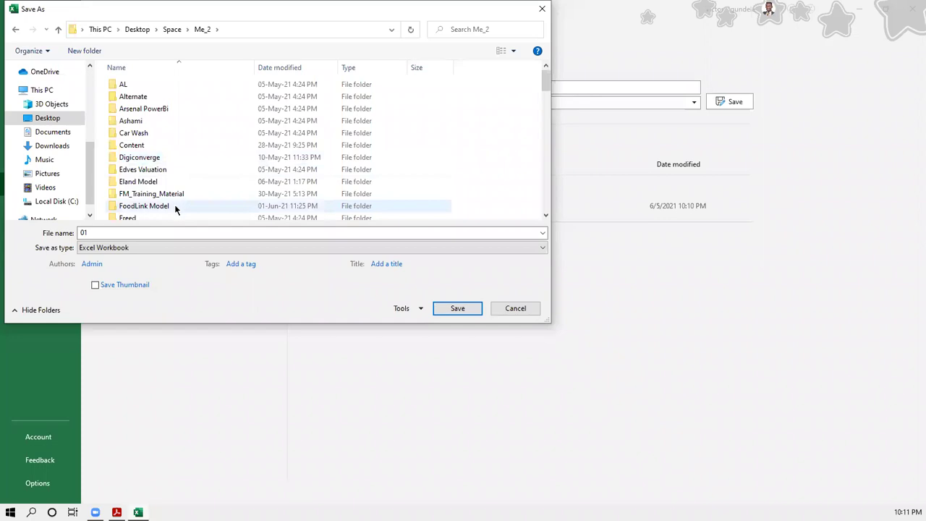
- Save the workbook as 'Excel Teach' in the My Excel folder
scroll(175, 207, "down", 1)
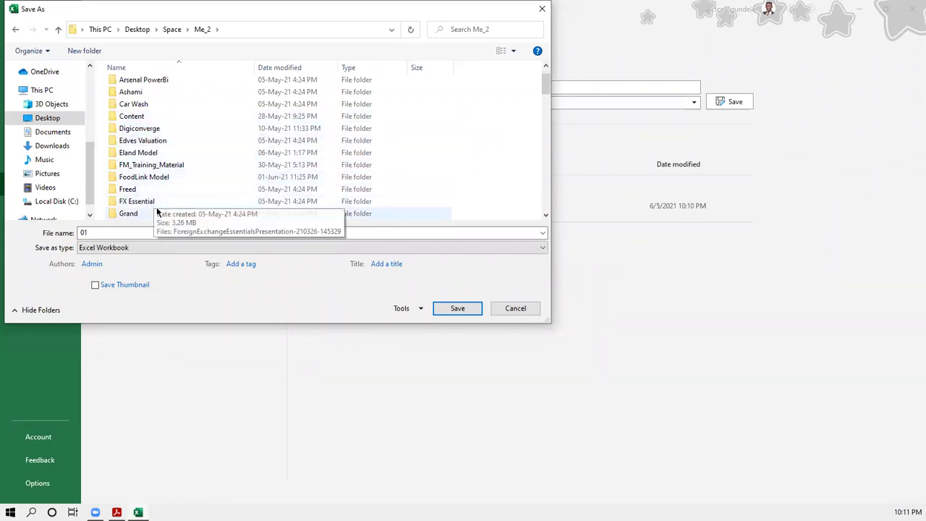
scroll(157, 147, "up", 1)
scroll(157, 147, "down", 2)
scroll(157, 147, "down", 6)
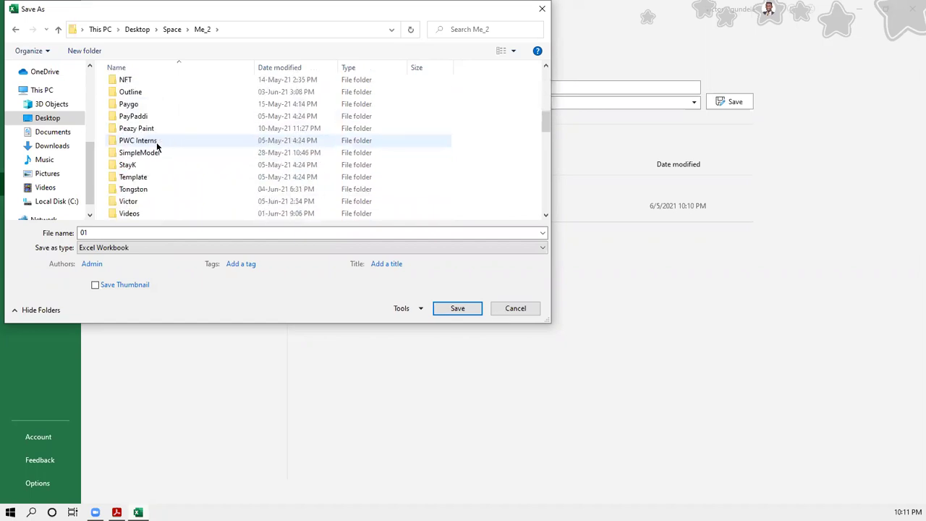
scroll(157, 147, "down", 2)
scroll(157, 147, "up", 4)
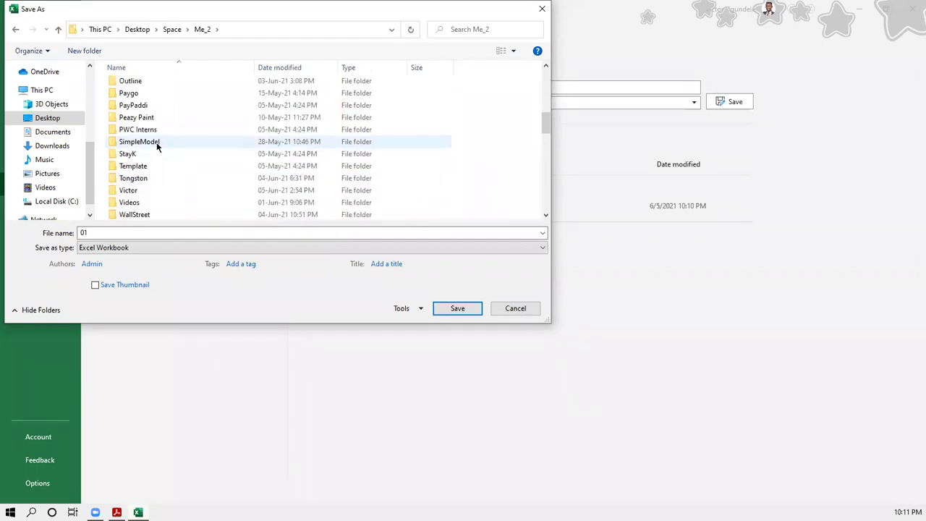
scroll(157, 147, "up", 1)
double_click(157, 147)
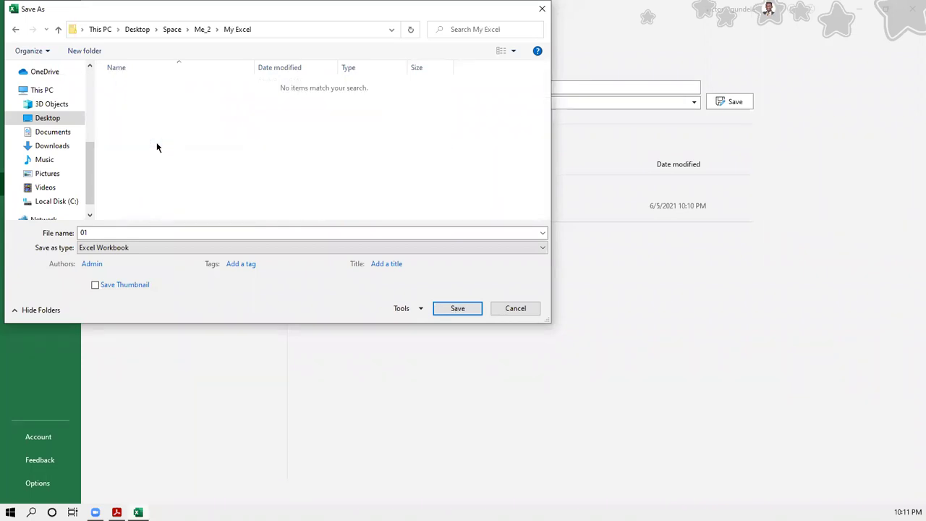
double_click(200, 231)
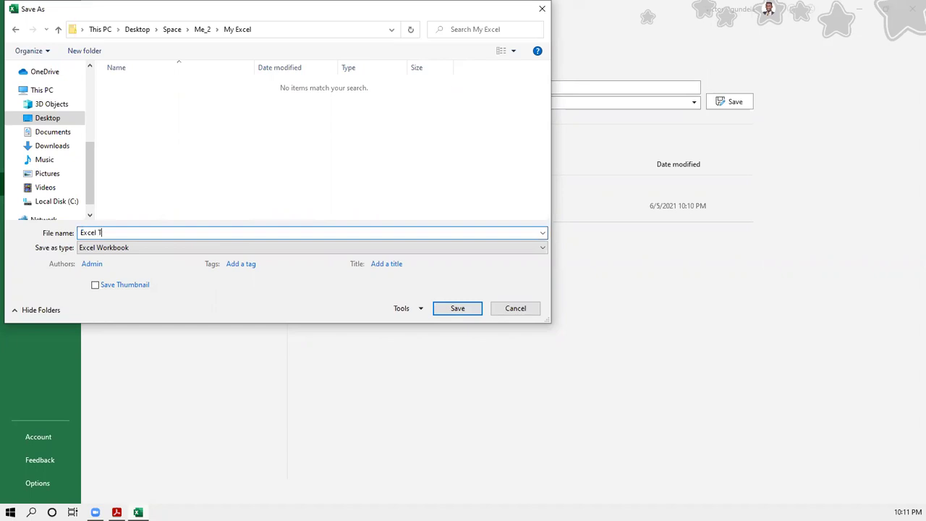
left_click(453, 309)
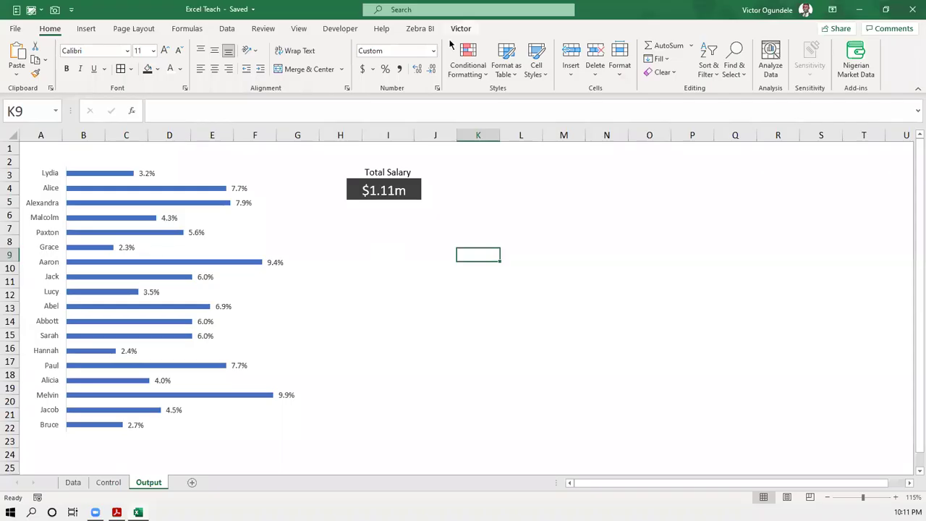